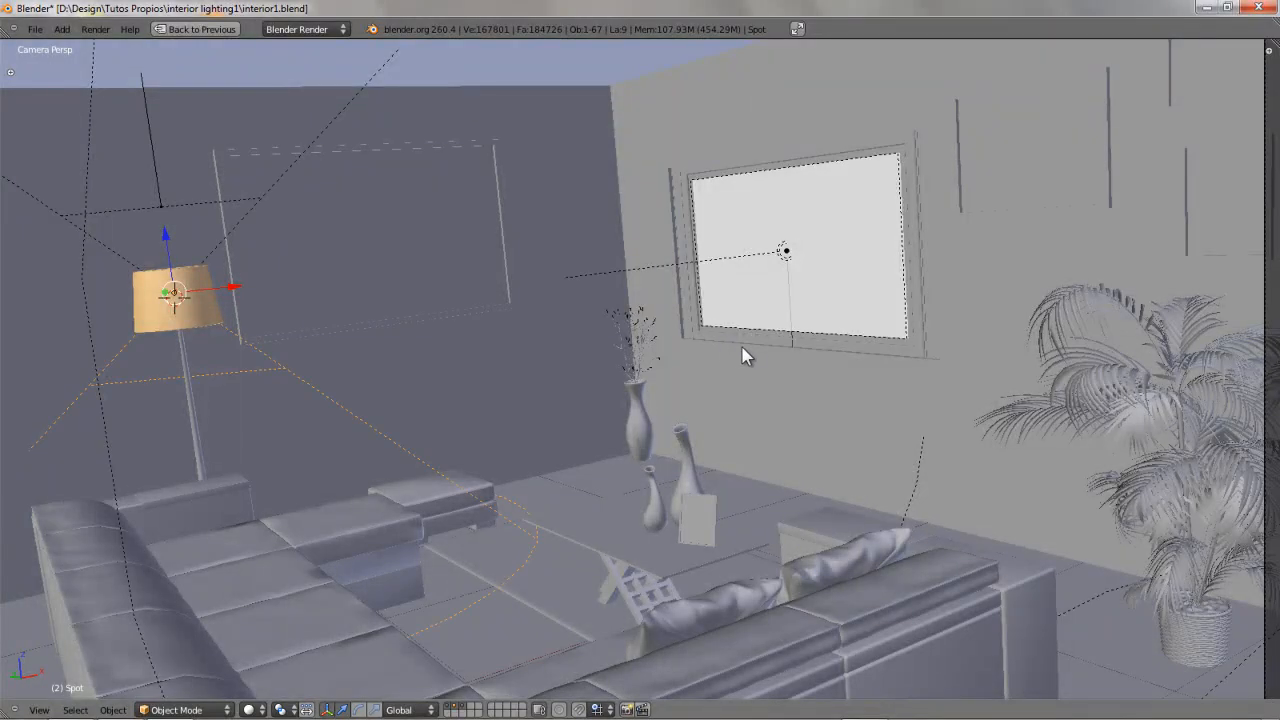
- Examine the area light at the window up close and in the camera view
{"action": "scroll", "coordinate": [743, 355], "scroll_direction": "down", "scroll_amount": 2}
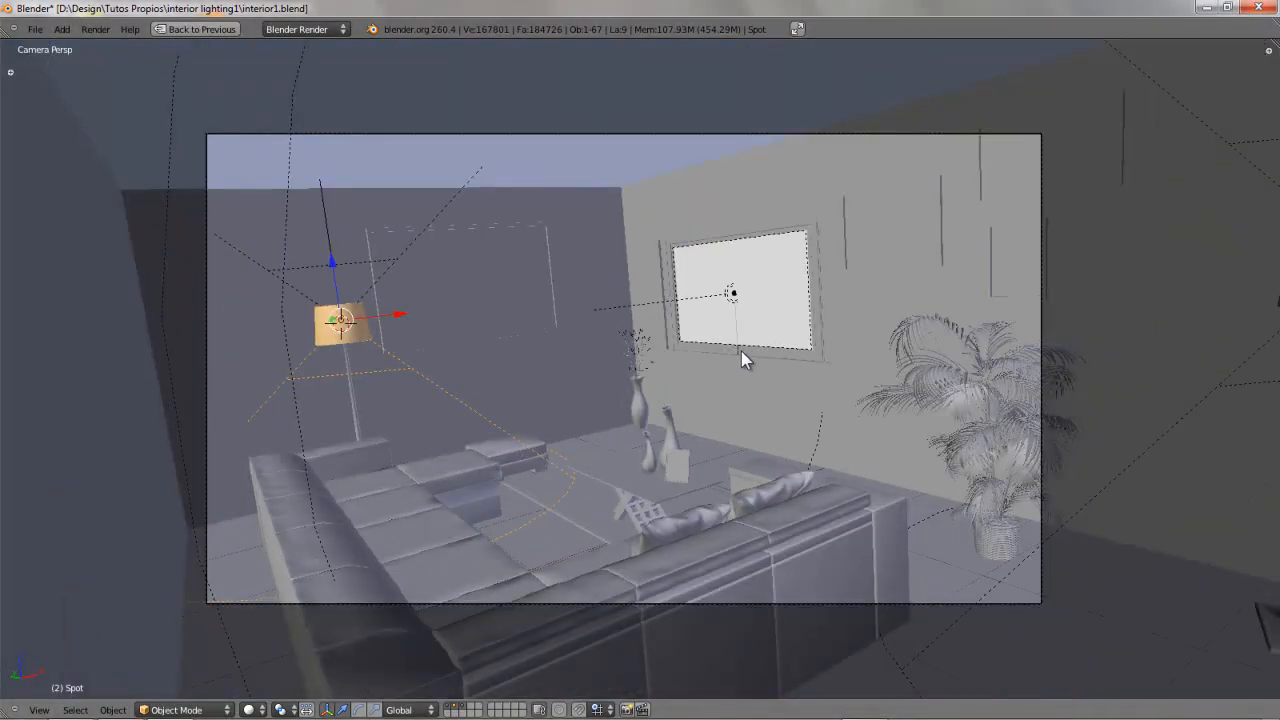
{"action": "scroll", "coordinate": [741, 352], "scroll_direction": "up", "scroll_amount": 3}
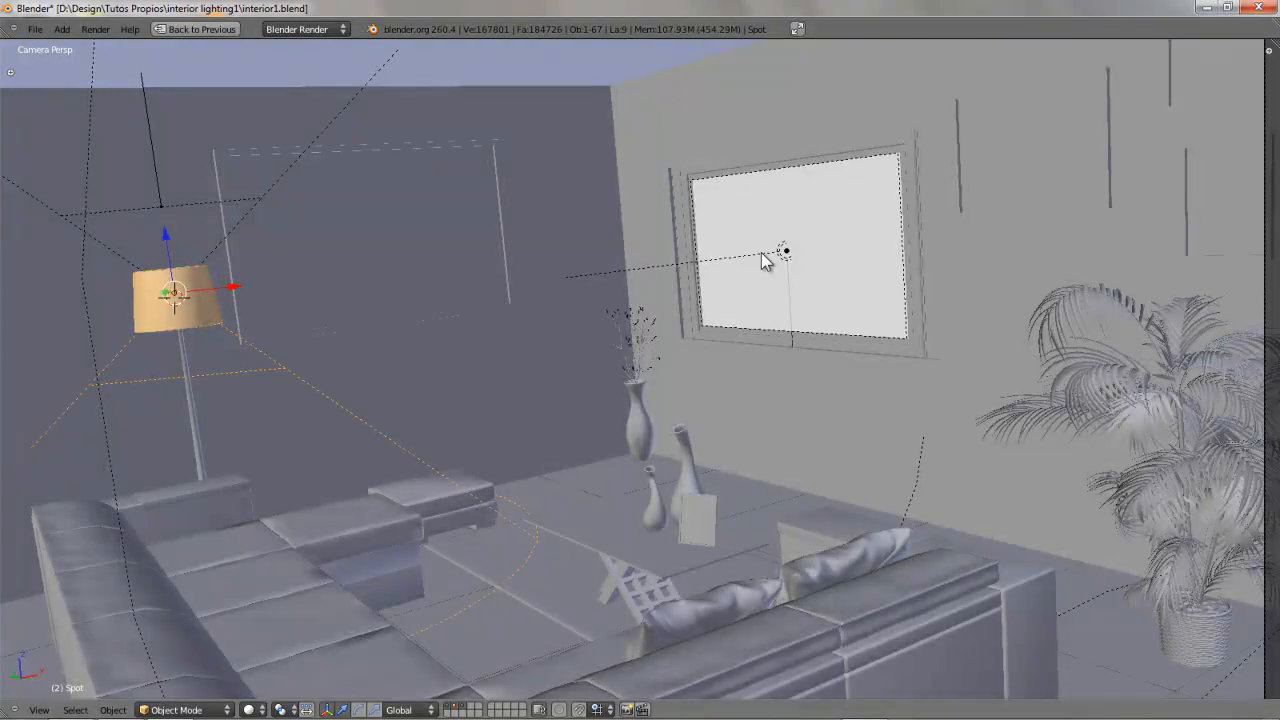
{"action": "right_click", "coordinate": [761, 252]}
{"action": "key", "text": "KP_Decimal"}
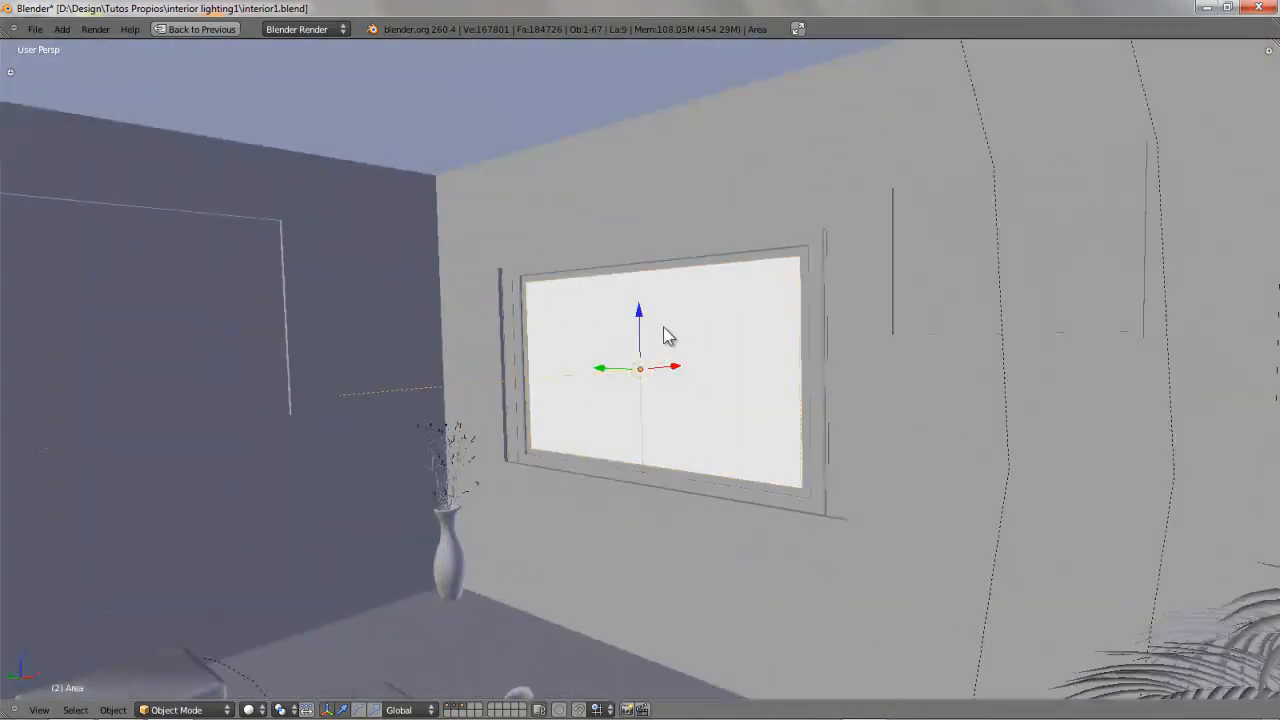
{"action": "middle_click_drag", "start_coordinate": [666, 334], "coordinate": [698, 402]}
{"action": "key", "text": "KP_0"}
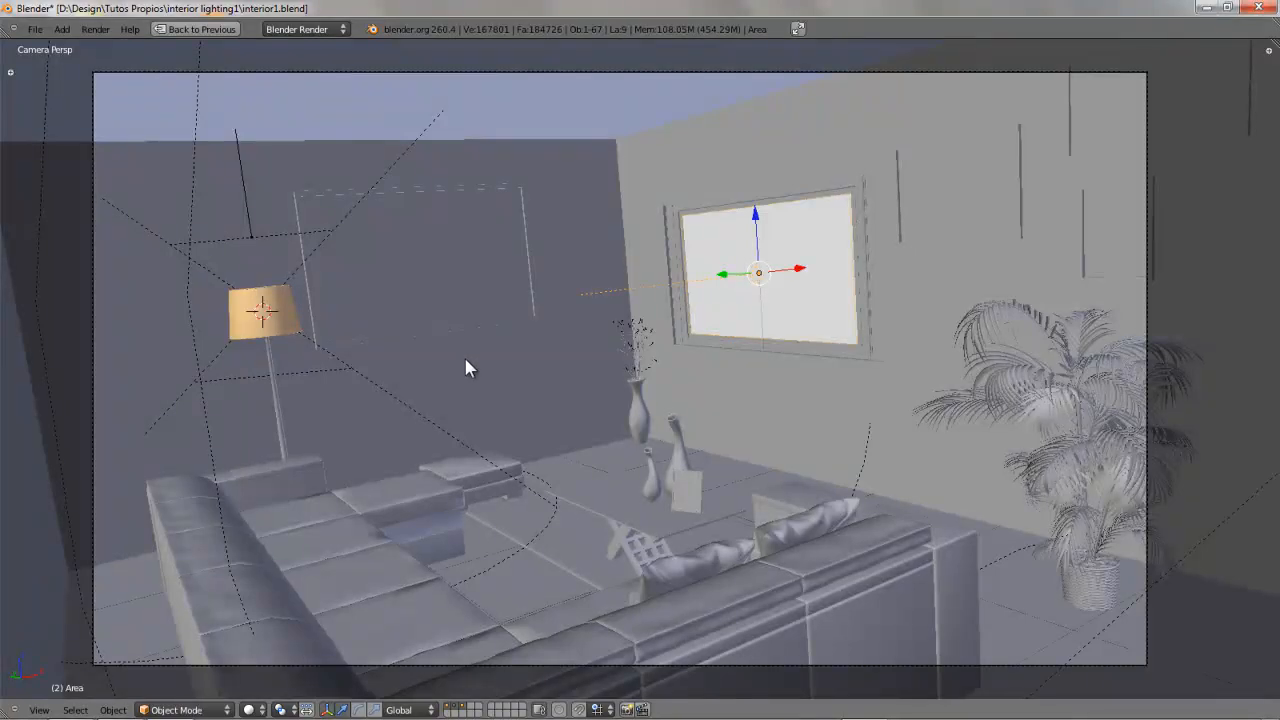
- Examine the tall vase on the coffee table up close and the objects around it
{"action": "right_click", "coordinate": [671, 444]}
{"action": "key", "text": "KP_Decimal"}
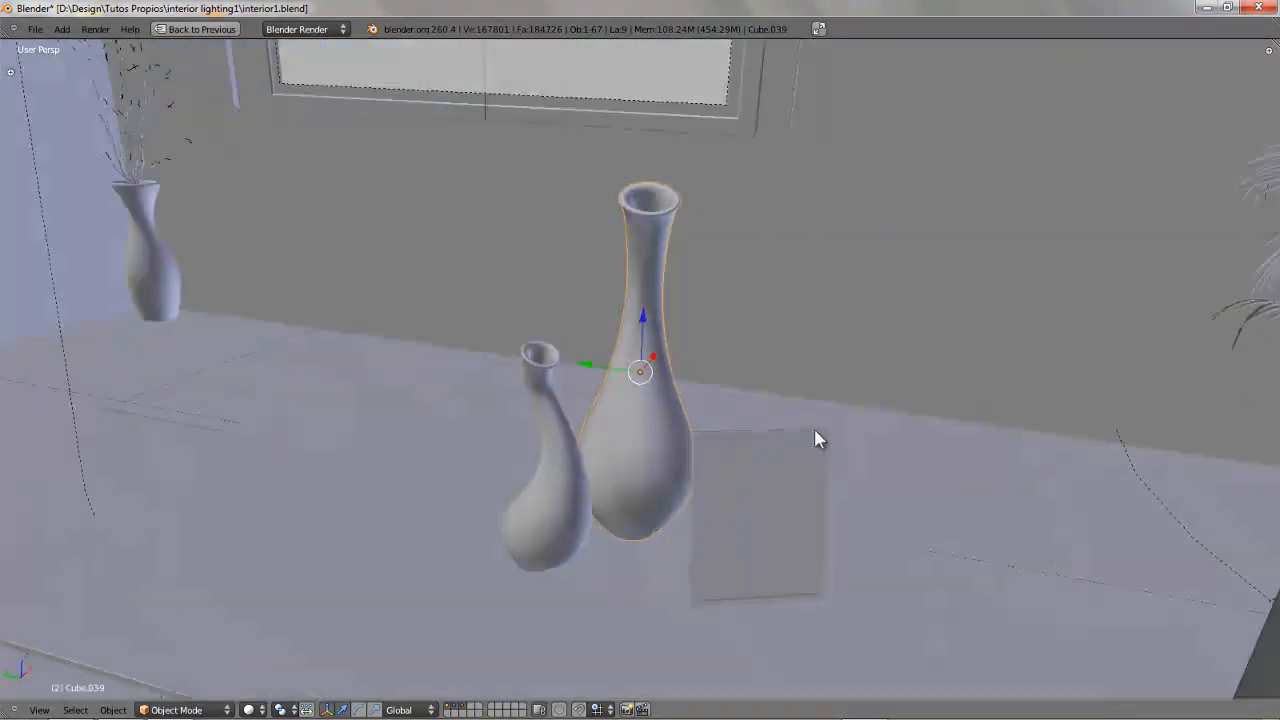
{"action": "scroll", "coordinate": [817, 440], "scroll_direction": "down", "scroll_amount": 8}
{"action": "middle_click_drag", "start_coordinate": [823, 449], "coordinate": [621, 420]}
{"action": "middle_click_drag", "start_coordinate": [272, 389], "coordinate": [897, 316]}
- Examine the wall frames and the floor lamp's shade in the finished scene, including in wireframe display
{"action": "right_click", "coordinate": [904, 186]}
{"action": "middle_click_drag", "start_coordinate": [858, 441], "coordinate": [691, 291]}
{"action": "right_click", "coordinate": [737, 281]}
{"action": "key", "text": "z"}
{"action": "middle_click_drag", "start_coordinate": [612, 342], "coordinate": [321, 323]}
{"action": "key", "text": "z"}
{"action": "right_click", "coordinate": [328, 259]}
{"action": "key", "text": "KP_Decimal"}
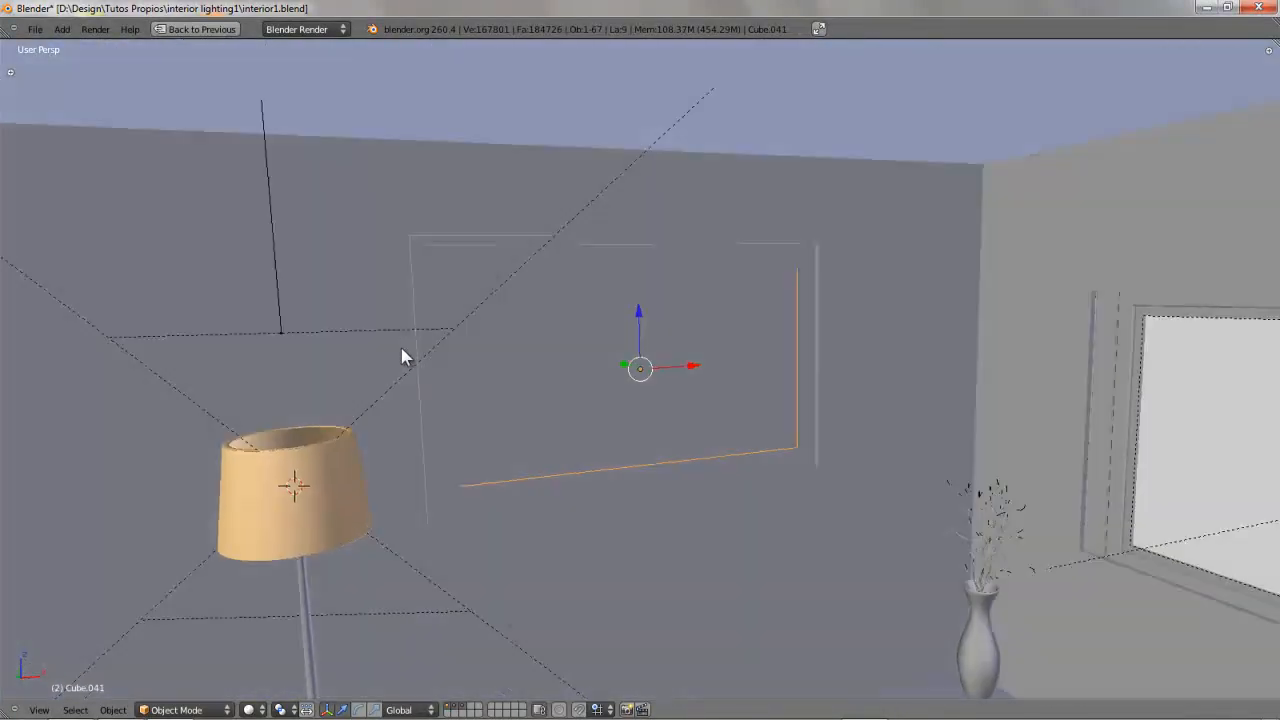
{"action": "middle_click_drag", "start_coordinate": [609, 406], "coordinate": [604, 370]}
{"action": "scroll", "coordinate": [560, 395], "scroll_direction": "down", "scroll_amount": 3}
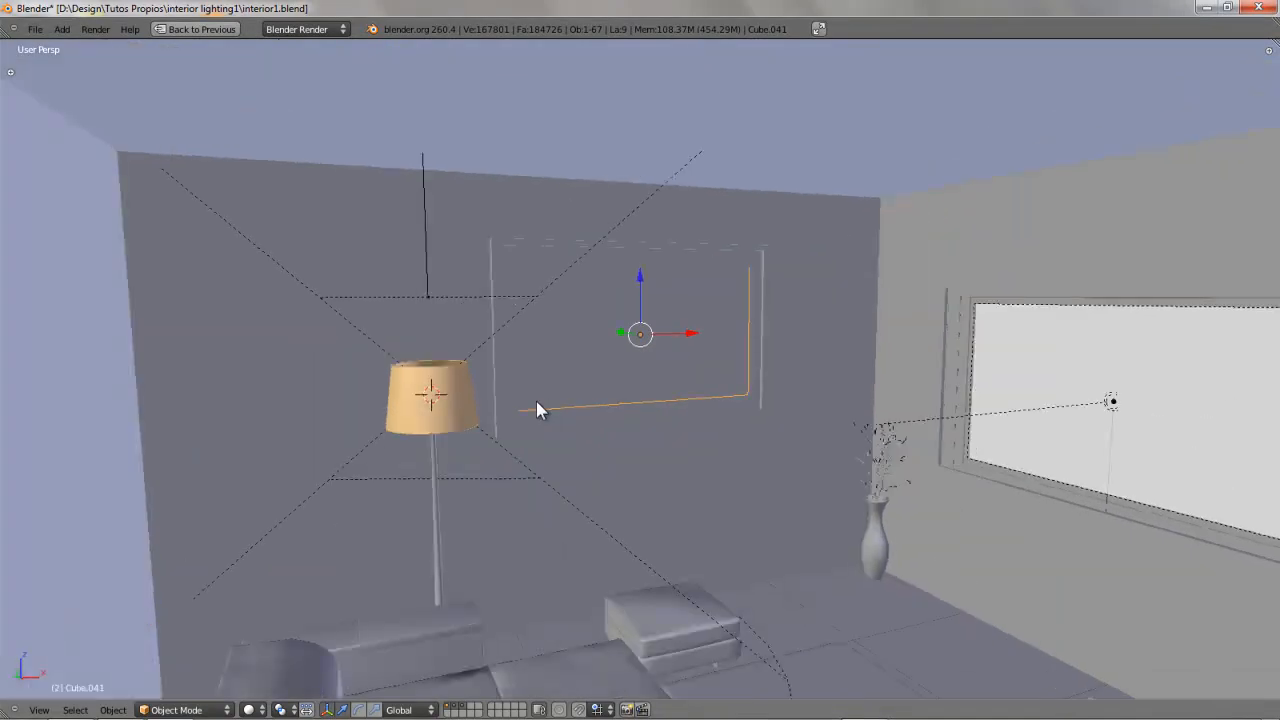
{"action": "right_click", "coordinate": [459, 398]}
{"action": "middle_click_drag", "start_coordinate": [637, 434], "coordinate": [538, 412]}
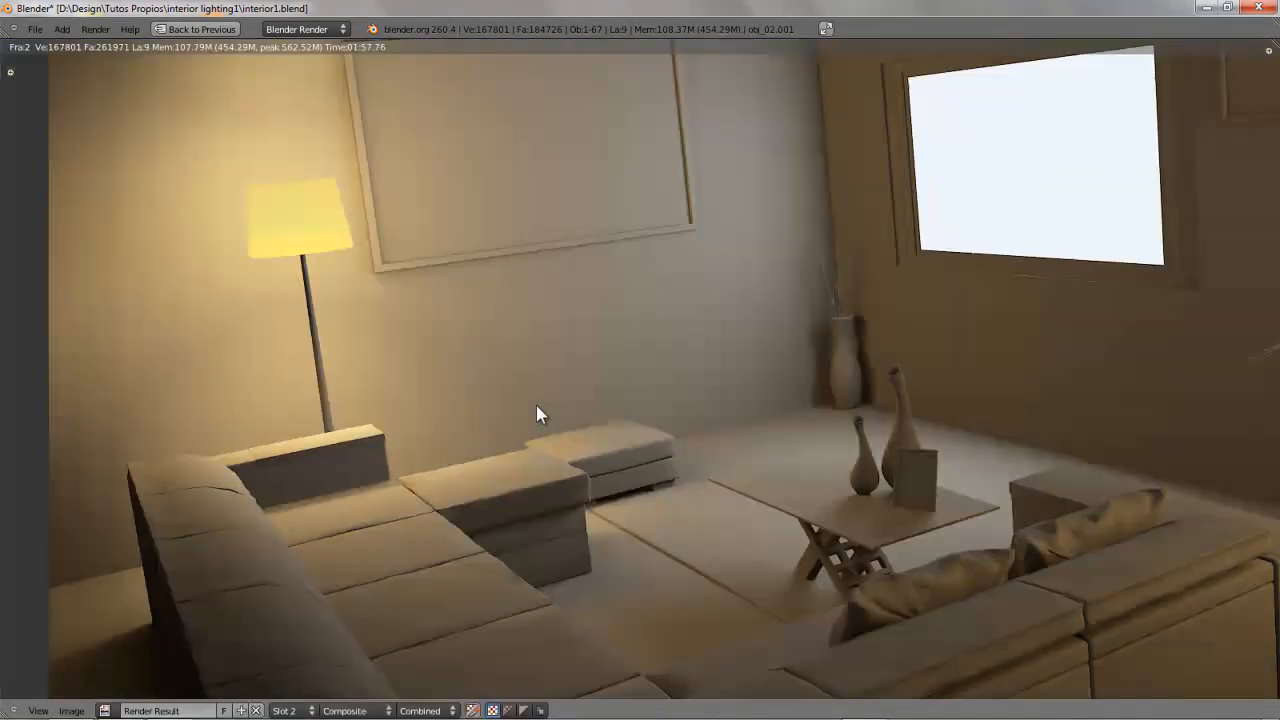
- Examine the finished interior render, including the whole frame, and return to the 3D view
{"action": "scroll", "coordinate": [536, 405], "scroll_direction": "down", "scroll_amount": 2}
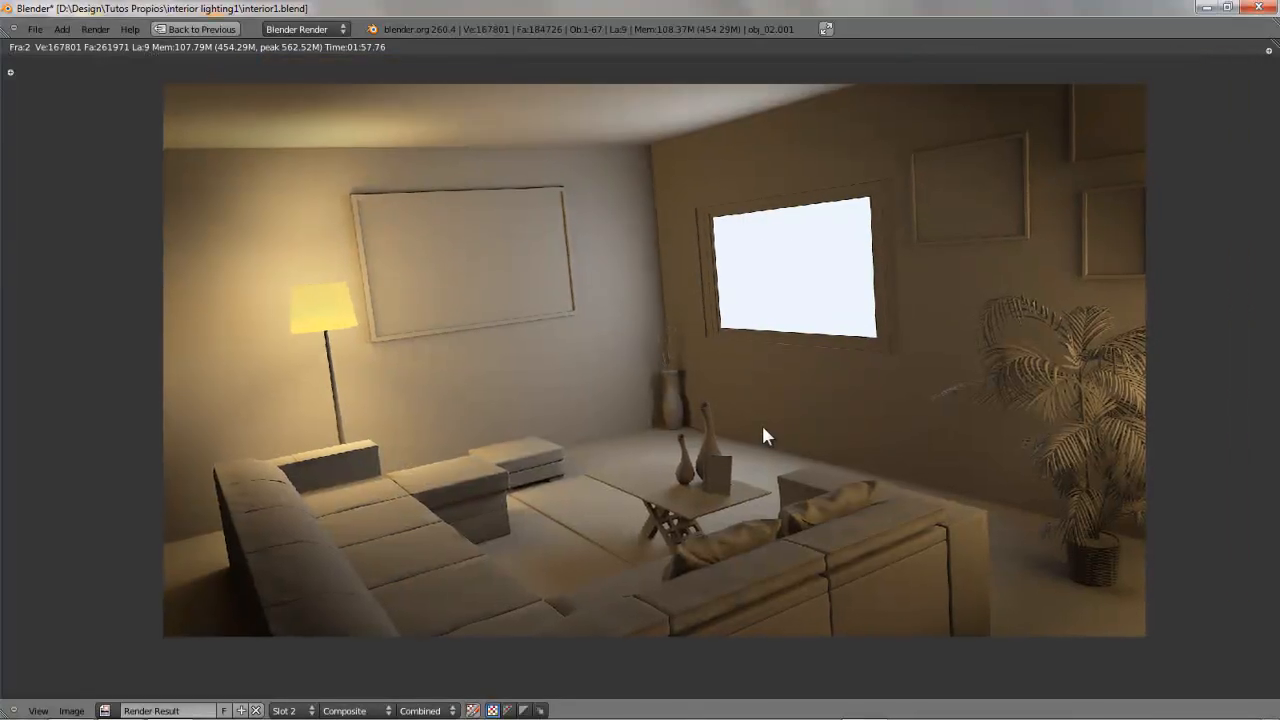
{"action": "scroll", "coordinate": [758, 422], "scroll_direction": "up", "scroll_amount": 1}
{"action": "scroll", "coordinate": [650, 400], "scroll_direction": "down", "scroll_amount": 1}
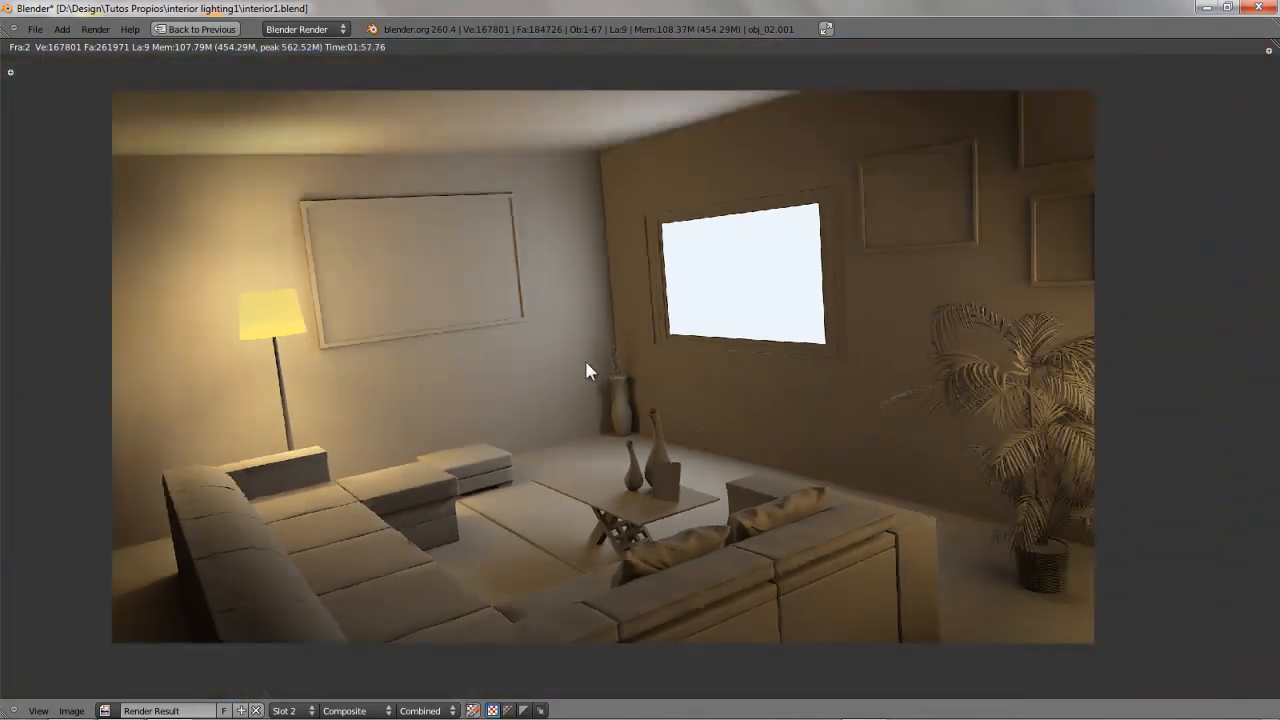
{"action": "scroll", "coordinate": [560, 258], "scroll_direction": "left", "scroll_amount": 2, "text": "ctrl"}
{"action": "key", "text": "Escape"}
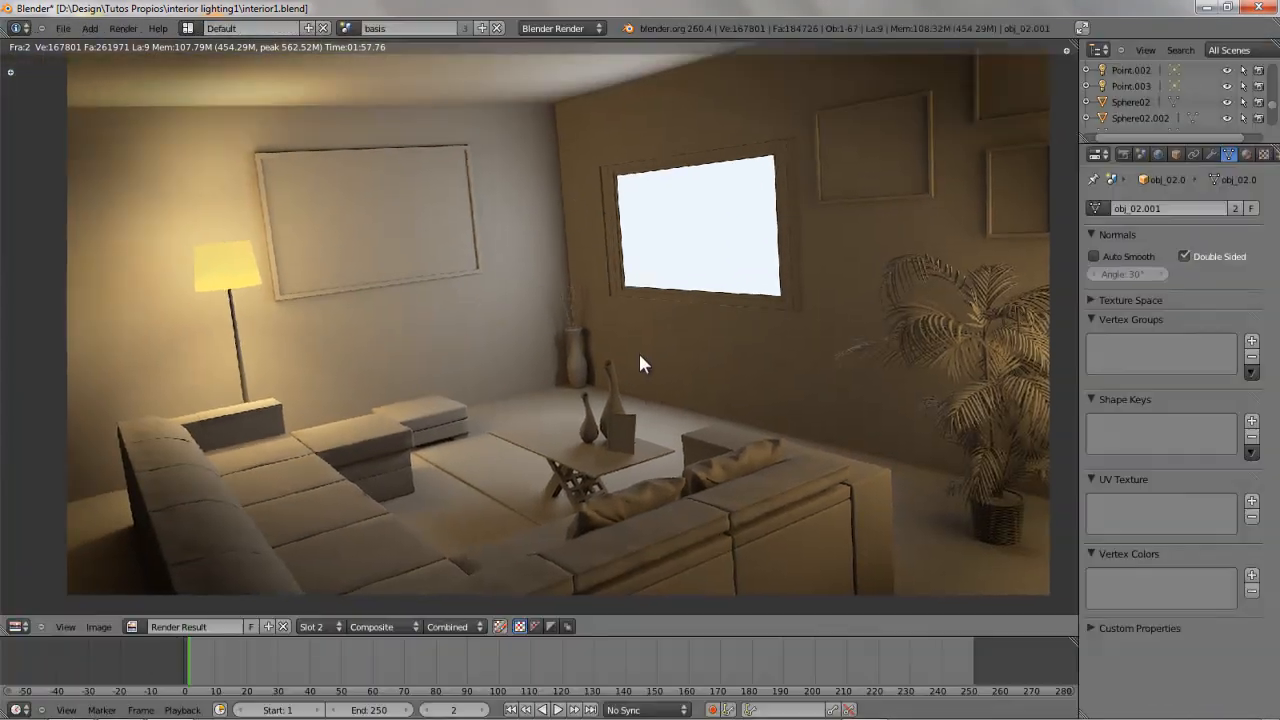
{"action": "key", "text": "Escape"}
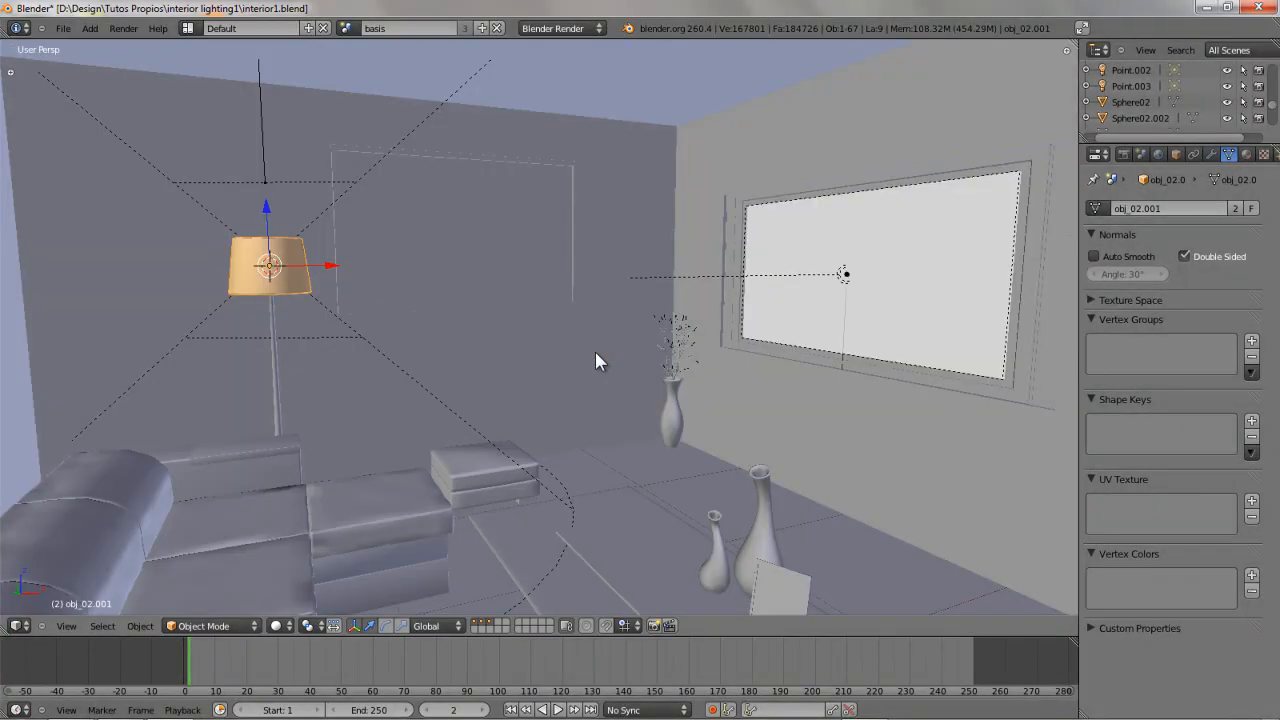
- Examine the compositing node setup over the render backdrop, from the render layer input to the output nodes
{"action": "key", "text": "ctrl+Left"}
{"action": "key", "text": "ctrl+Up"}
{"action": "scroll", "coordinate": [667, 316], "scroll_direction": "up", "scroll_amount": 4}
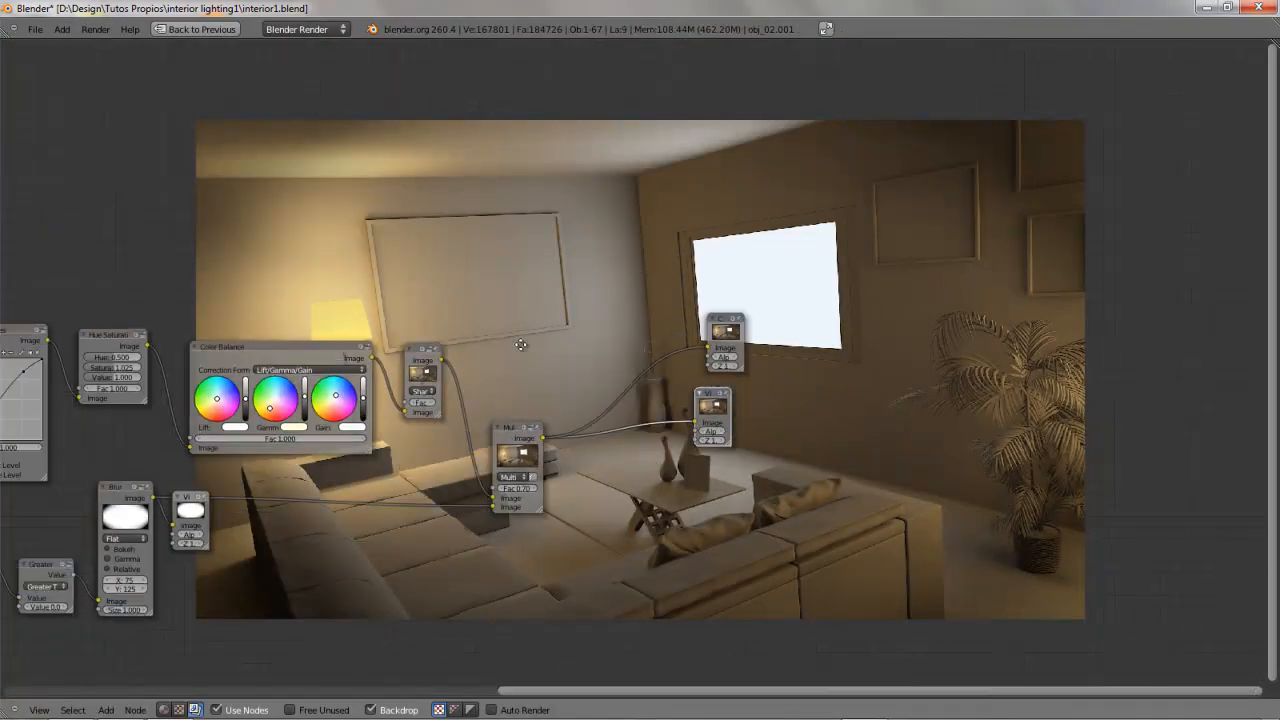
{"action": "scroll", "coordinate": [667, 316], "scroll_direction": "down", "scroll_amount": 2}
{"action": "scroll", "coordinate": [503, 300], "scroll_direction": "up", "scroll_amount": 3}
{"action": "scroll", "coordinate": [503, 300], "scroll_direction": "down", "scroll_amount": 1}
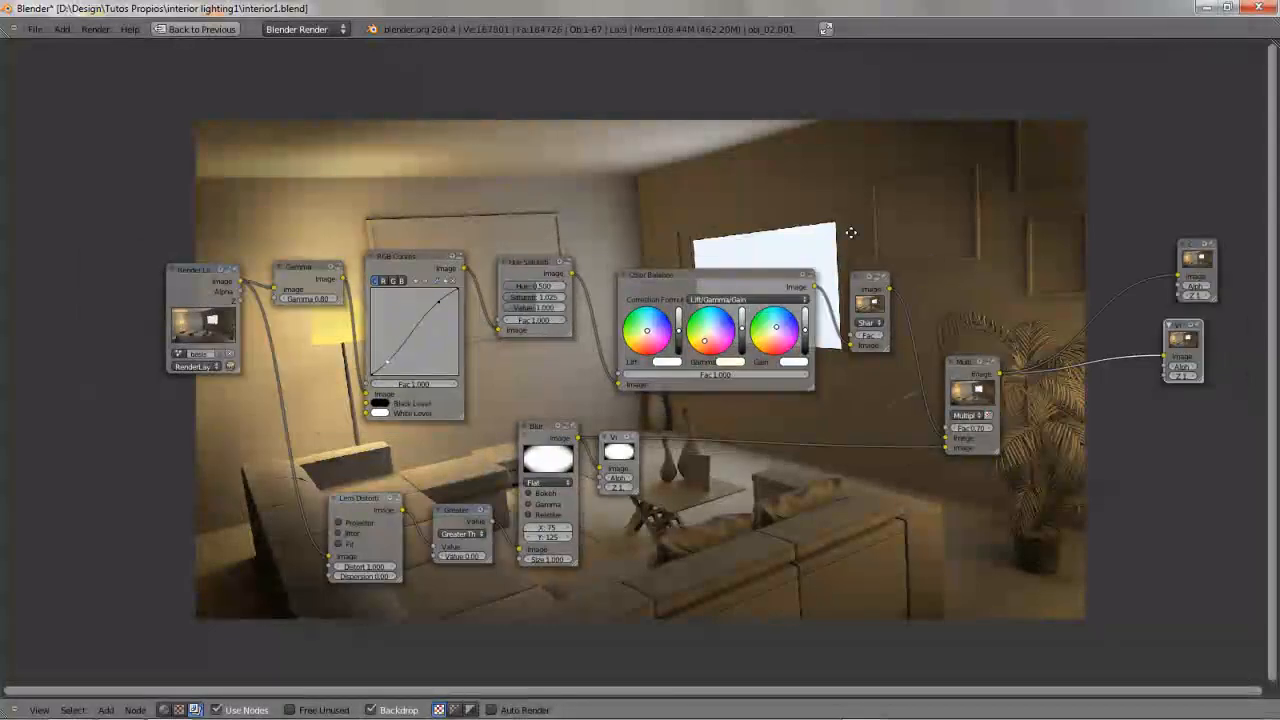
{"action": "middle_click_drag", "start_coordinate": [848, 234], "coordinate": [807, 240]}
{"action": "scroll", "coordinate": [815, 235], "scroll_direction": "down", "scroll_amount": 1}
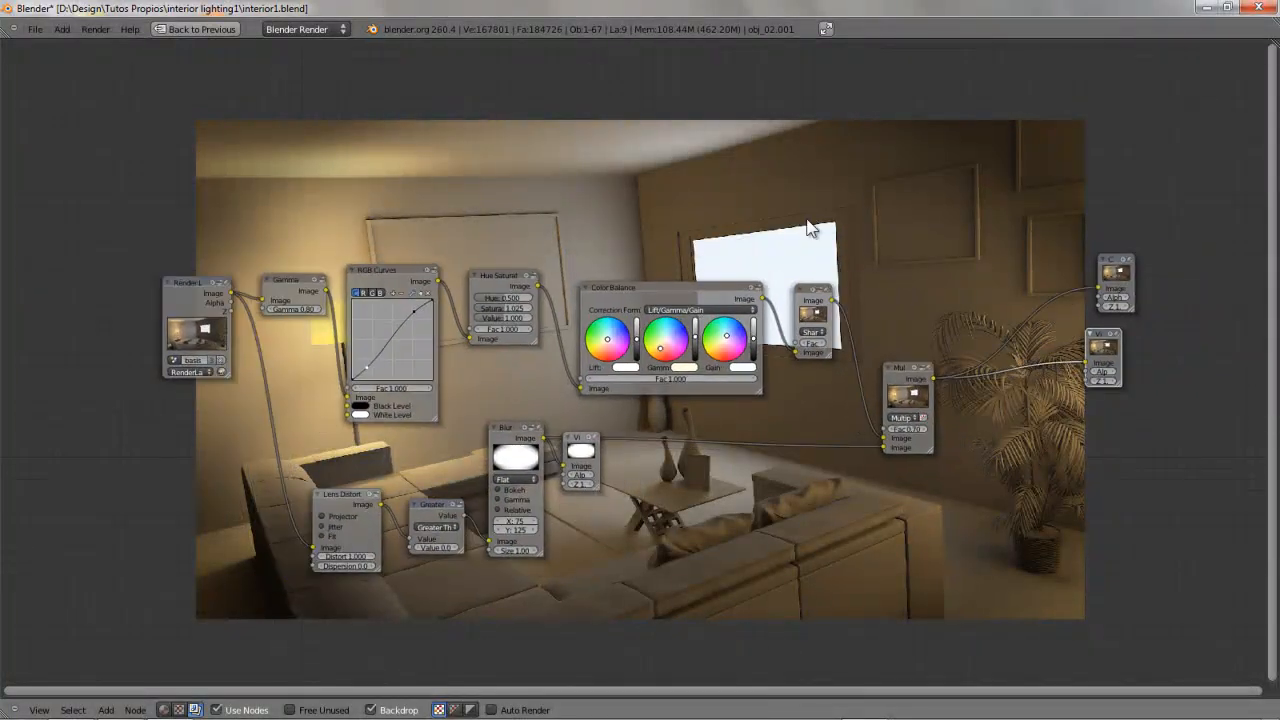
- Return to the default 3D layout and switch to the scene named tutorial
{"action": "key", "text": "ctrl+Up"}
{"action": "key", "text": "ctrl+Right"}
{"action": "scroll", "coordinate": [633, 291], "scroll_direction": "down", "scroll_amount": 1}
{"action": "middle_click_drag", "start_coordinate": [585, 288], "coordinate": [523, 323]}
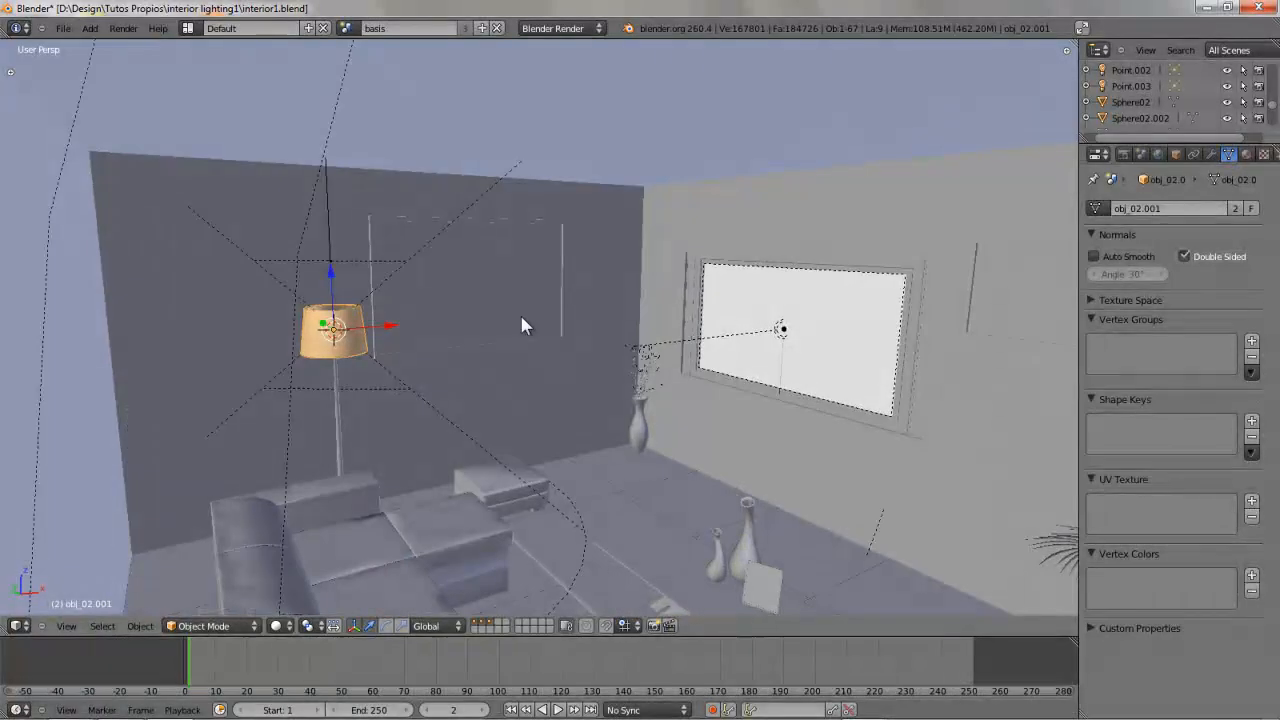
{"action": "left_click", "coordinate": [346, 28]}
{"action": "left_click", "coordinate": [365, 63]}
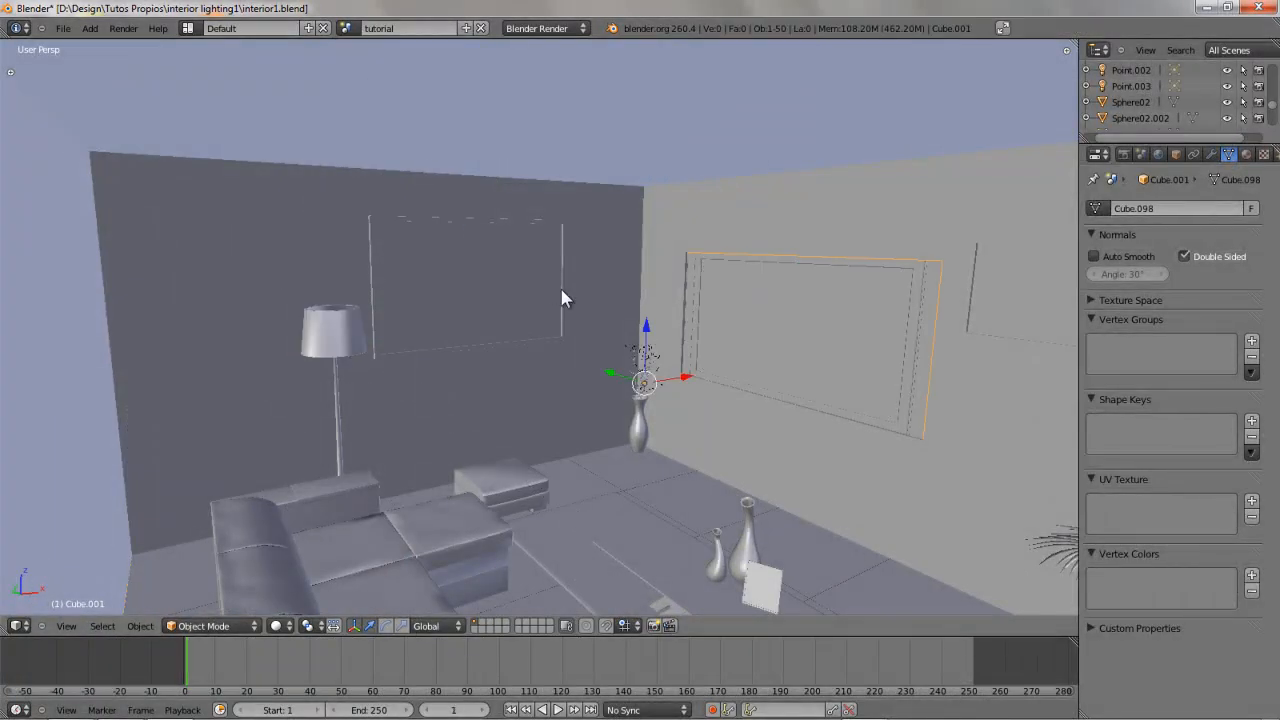
- Examine the unlit room in the tutorial scene through the camera and from a free viewpoint
{"action": "scroll", "coordinate": [590, 305], "scroll_direction": "down", "scroll_amount": 6}
{"action": "scroll", "coordinate": [650, 332], "scroll_direction": "up", "scroll_amount": 5}
{"action": "scroll", "coordinate": [575, 332], "scroll_direction": "down", "scroll_amount": 1}
{"action": "scroll", "coordinate": [640, 350], "scroll_direction": "down", "scroll_amount": 7}
{"action": "key", "text": "KP_0"}
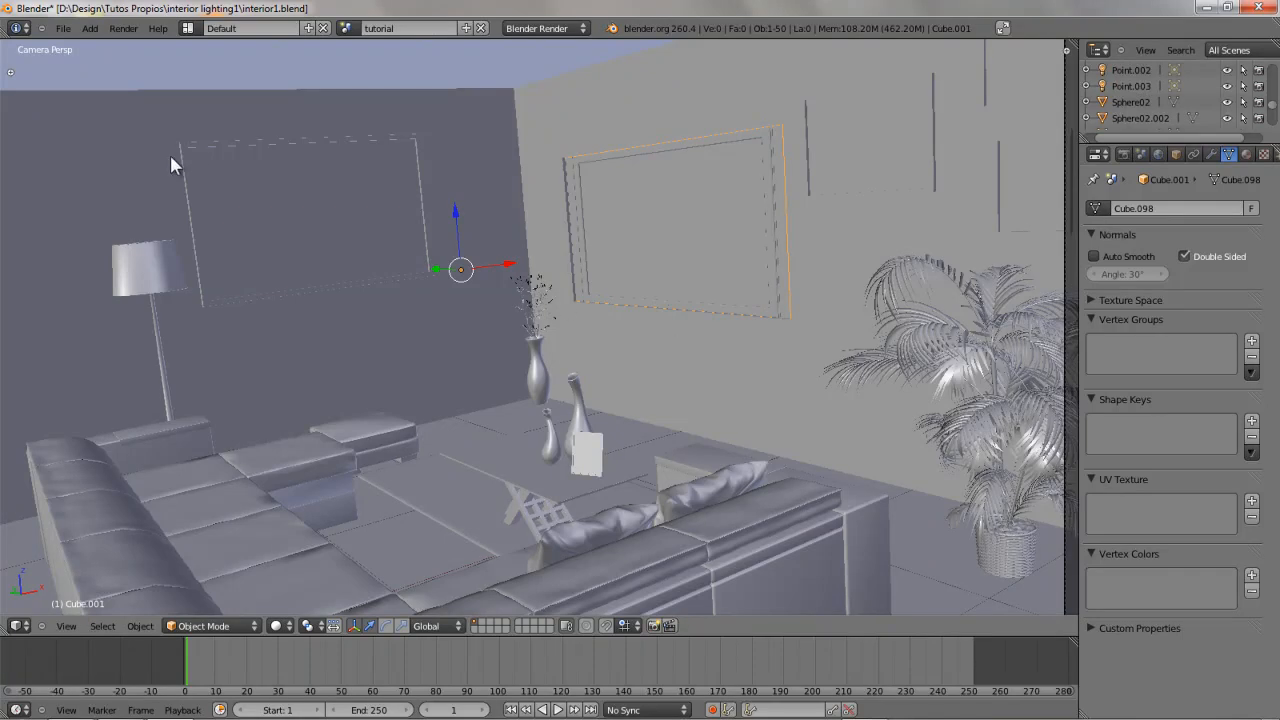
{"action": "scroll", "coordinate": [144, 165], "scroll_direction": "down", "scroll_amount": 2}
{"action": "scroll", "coordinate": [139, 166], "scroll_direction": "up", "scroll_amount": 2}
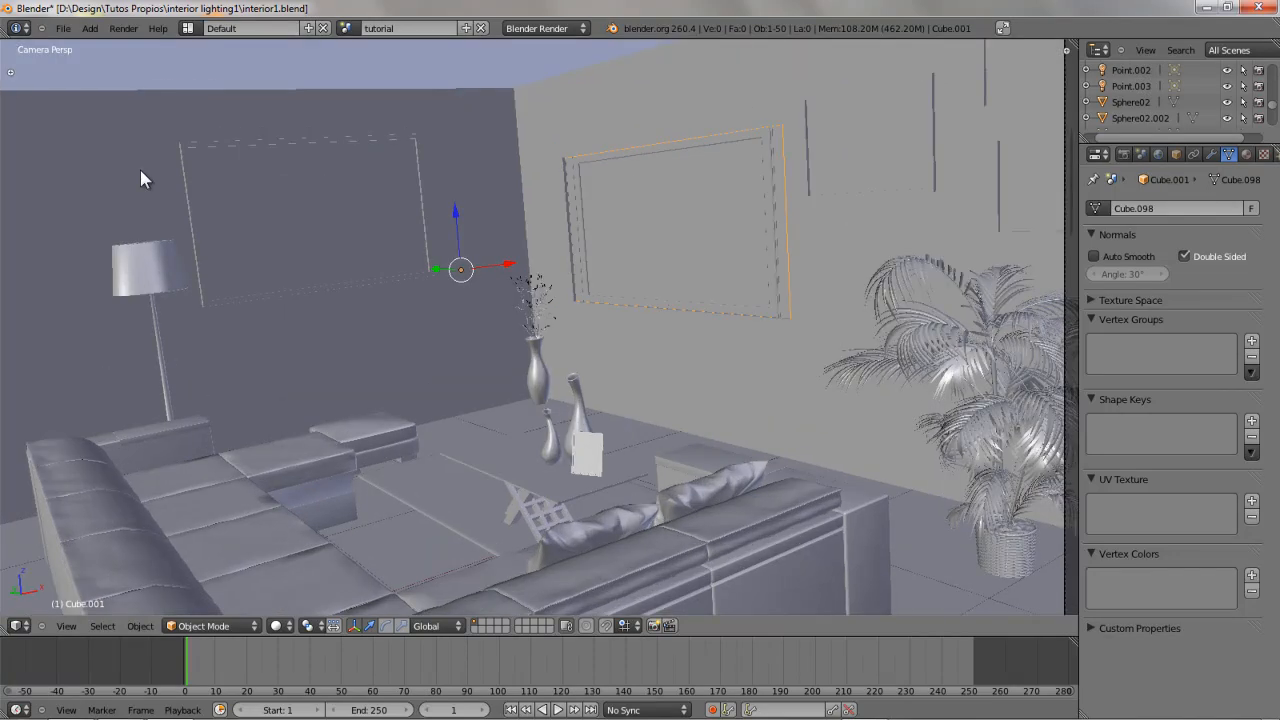
{"action": "middle_click_drag", "start_coordinate": [140, 178], "coordinate": [156, 177], "text": "shift"}
{"action": "key", "text": "ctrl+Up"}
{"action": "key", "text": "ctrl+Up"}
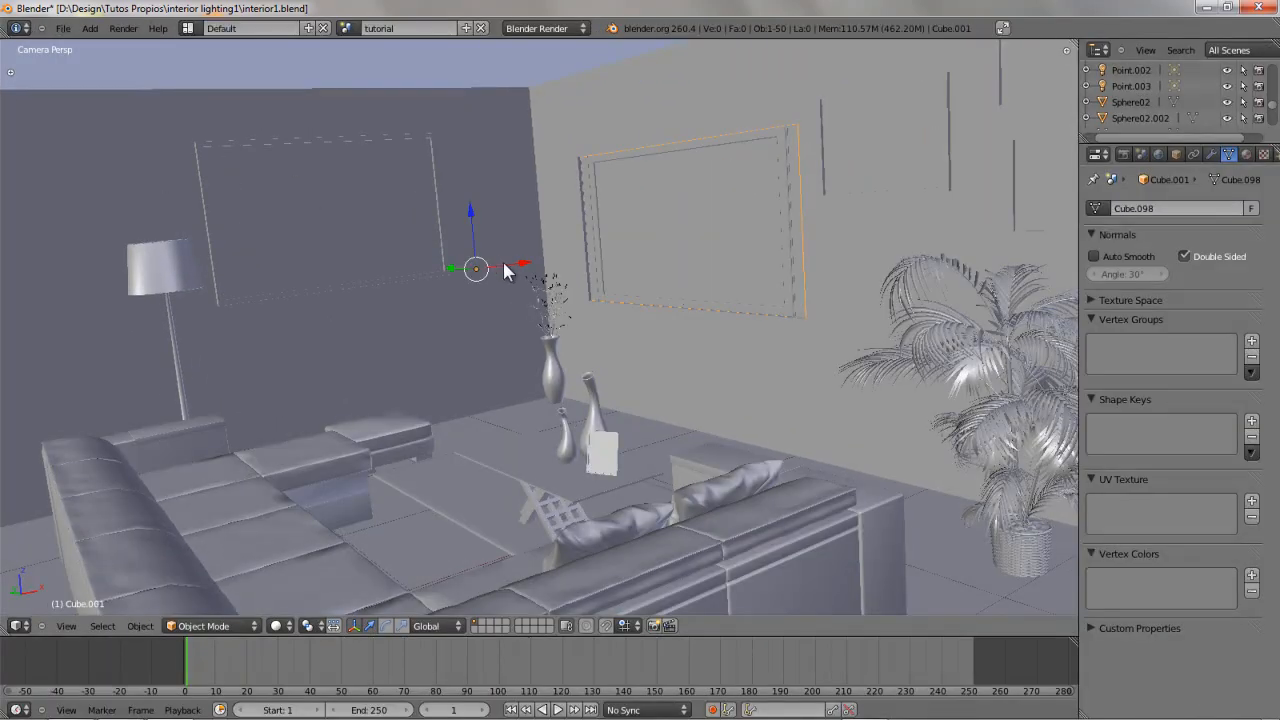
{"action": "key", "text": "KP_0"}
{"action": "scroll", "coordinate": [596, 298], "scroll_direction": "up", "scroll_amount": 10}
{"action": "middle_click_drag", "start_coordinate": [548, 292], "coordinate": [543, 349]}
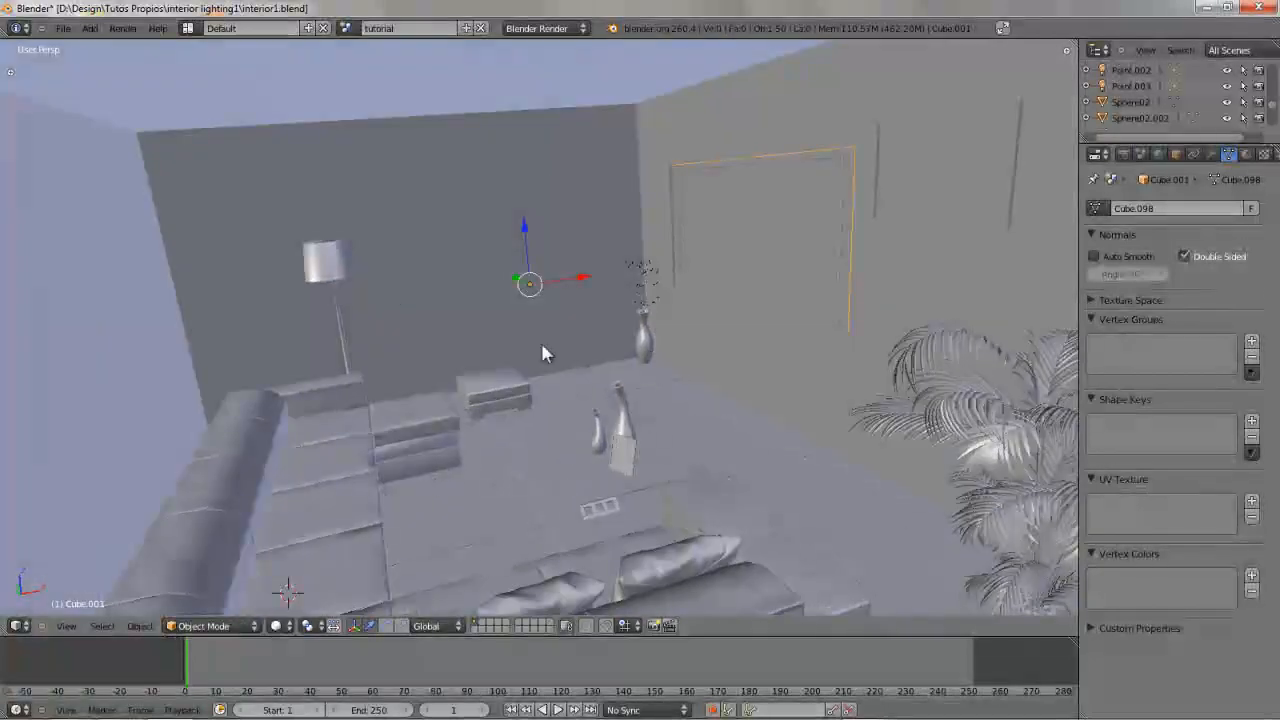
- Examine the floor lamp's shade up close, the room around it and the camera view
{"action": "right_click", "coordinate": [351, 268]}
{"action": "scroll", "coordinate": [438, 289], "scroll_direction": "up", "scroll_amount": 2}
{"action": "key", "text": "KP_Decimal"}
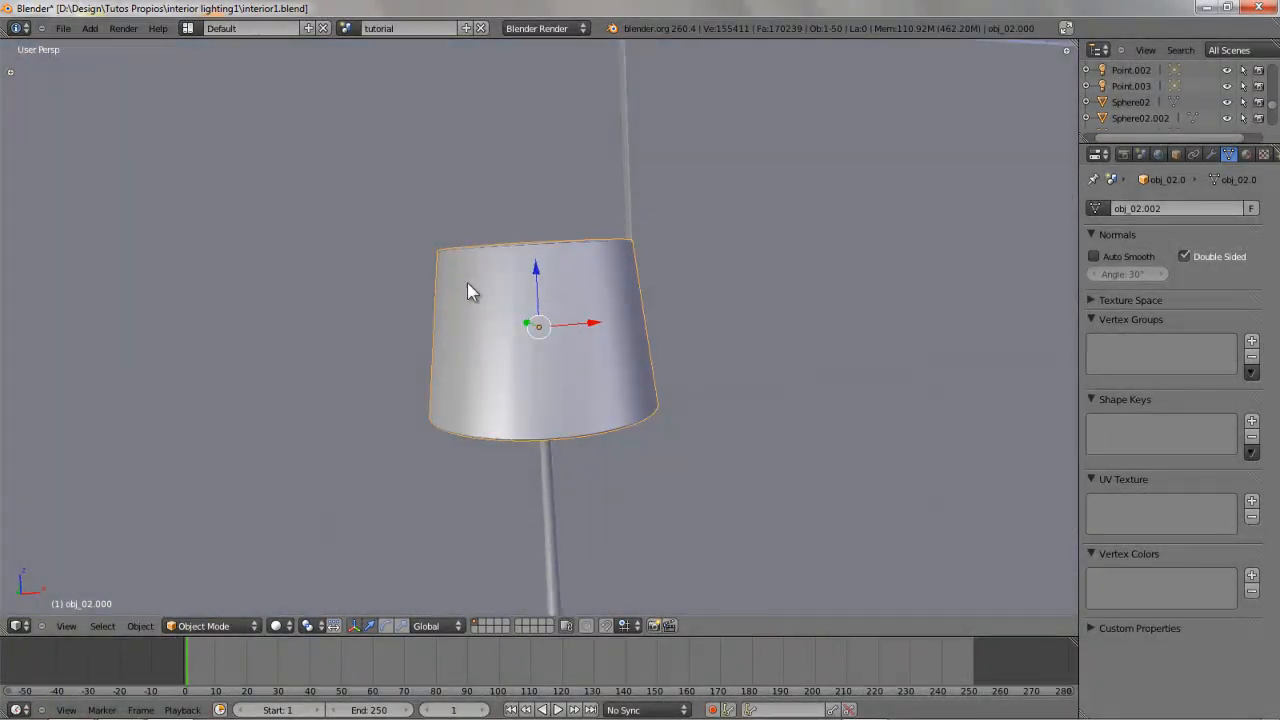
{"action": "scroll", "coordinate": [467, 285], "scroll_direction": "down", "scroll_amount": 4}
{"action": "scroll", "coordinate": [495, 296], "scroll_direction": "down", "scroll_amount": 2}
{"action": "middle_click_drag", "start_coordinate": [829, 297], "coordinate": [517, 313], "text": "shift"}
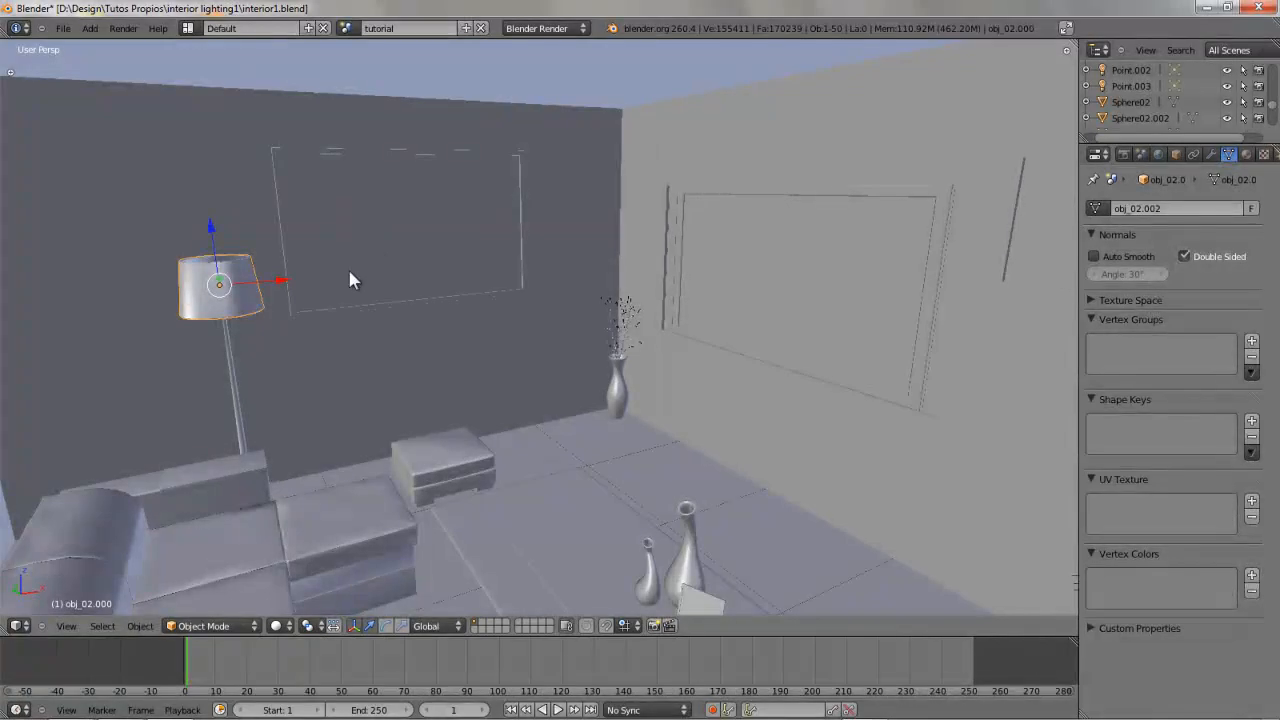
{"action": "key", "text": "KP_0"}
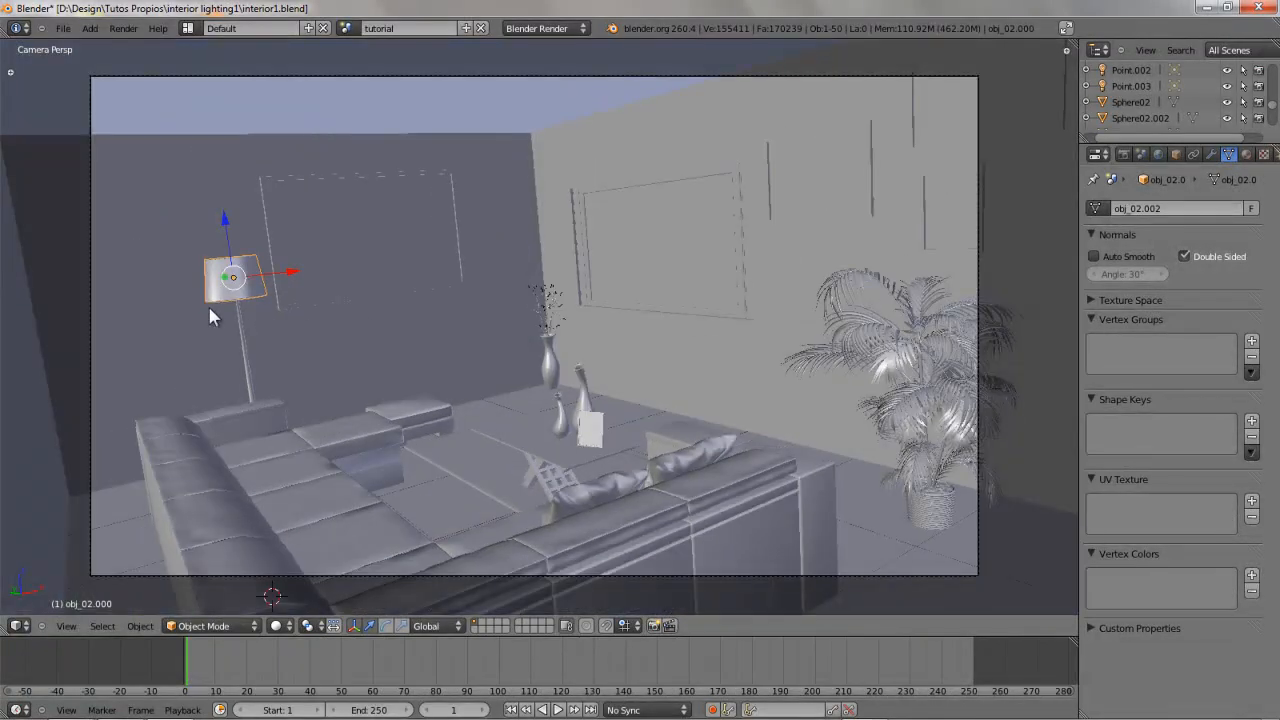
{"action": "scroll", "coordinate": [270, 333], "scroll_direction": "down", "scroll_amount": 1}
{"action": "scroll", "coordinate": [271, 327], "scroll_direction": "up", "scroll_amount": 2}
{"action": "scroll", "coordinate": [280, 328], "scroll_direction": "down", "scroll_amount": 2}
{"action": "middle_click_drag", "start_coordinate": [573, 334], "coordinate": [558, 290]}
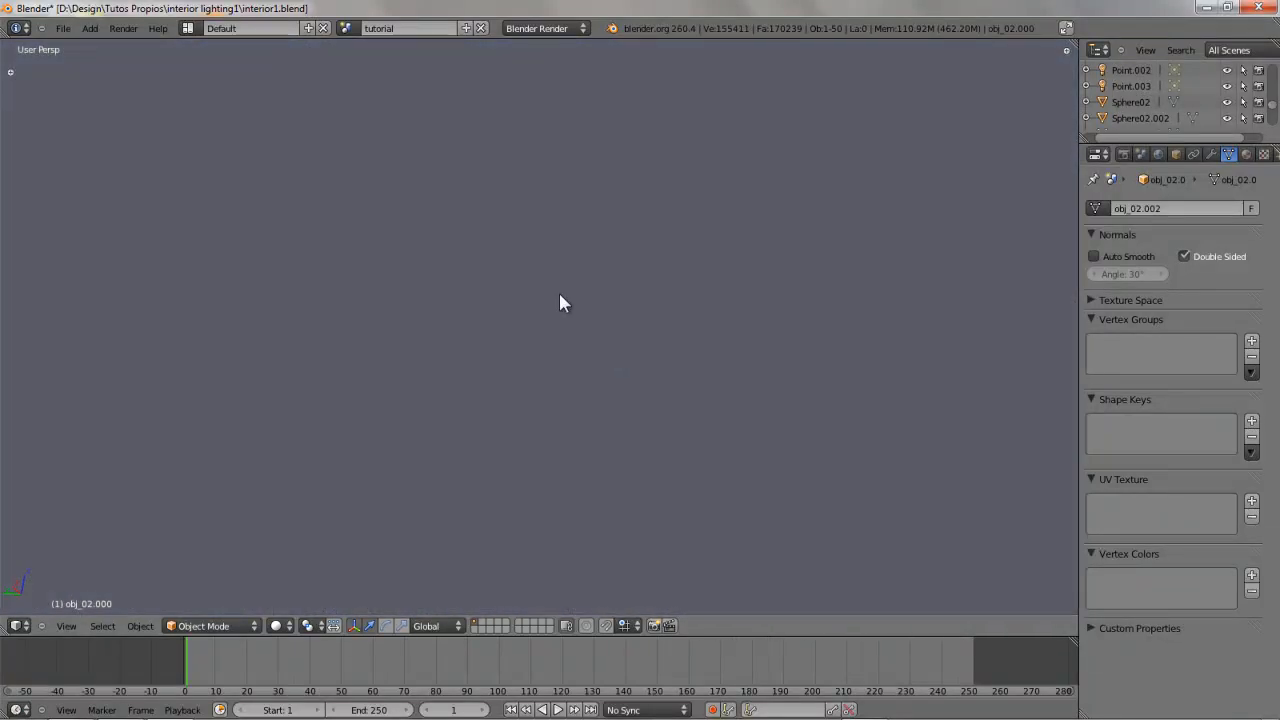
{"action": "scroll", "coordinate": [552, 296], "scroll_direction": "up", "scroll_amount": 3}
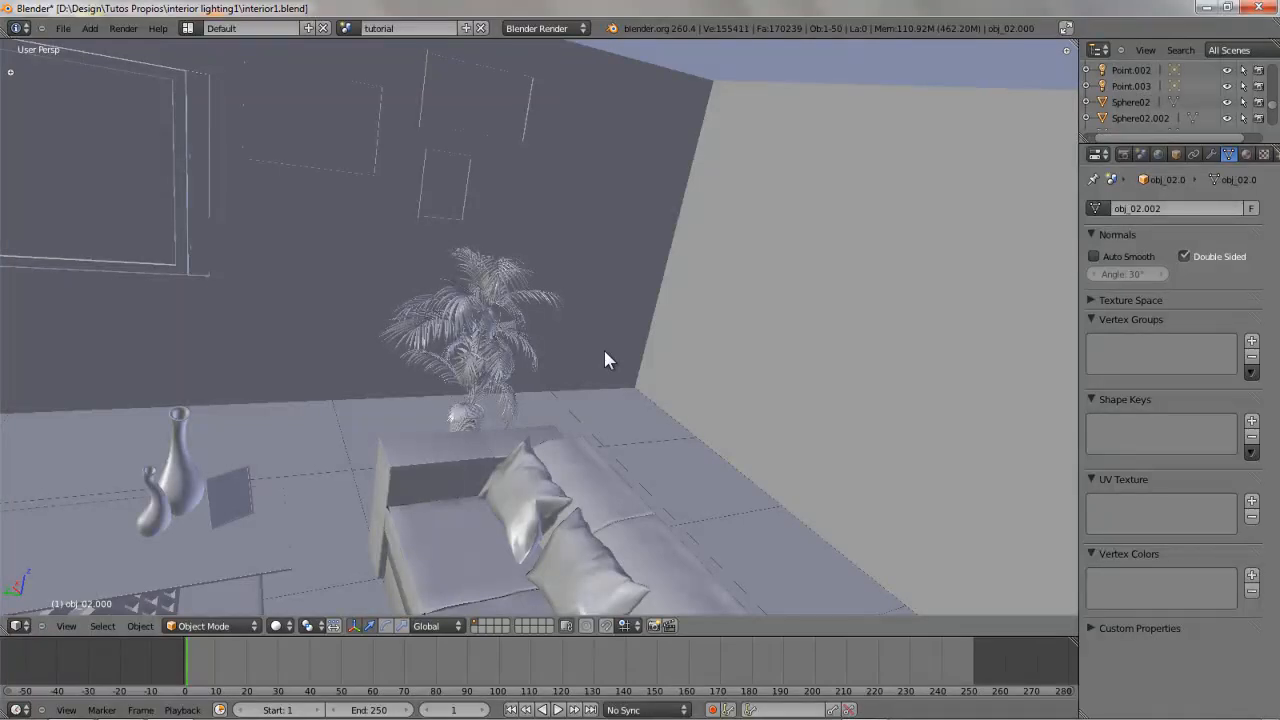
- Box-select the floor lamp in a top wireframe view and examine the room's layout from above
{"action": "key", "text": "KP_7"}
{"action": "key", "text": "z"}
{"action": "scroll", "coordinate": [541, 312], "scroll_direction": "down", "scroll_amount": 4}
{"action": "scroll", "coordinate": [541, 312], "scroll_direction": "down", "scroll_amount": 3}
{"action": "middle_click_drag", "start_coordinate": [582, 173], "coordinate": [521, 446], "text": "shift"}
{"action": "scroll", "coordinate": [555, 239], "scroll_direction": "up", "scroll_amount": 3}
{"action": "middle_click_drag", "start_coordinate": [434, 127], "coordinate": [600, 322], "text": "shift"}
{"action": "scroll", "coordinate": [590, 311], "scroll_direction": "up", "scroll_amount": 1}
{"action": "key", "text": "a"}
{"action": "key", "text": "b"}
{"action": "left_click_drag", "start_coordinate": [520, 200], "coordinate": [684, 384]}
{"action": "scroll", "coordinate": [684, 382], "scroll_direction": "down", "scroll_amount": 1}
{"action": "scroll", "coordinate": [684, 382], "scroll_direction": "down", "scroll_amount": 6}
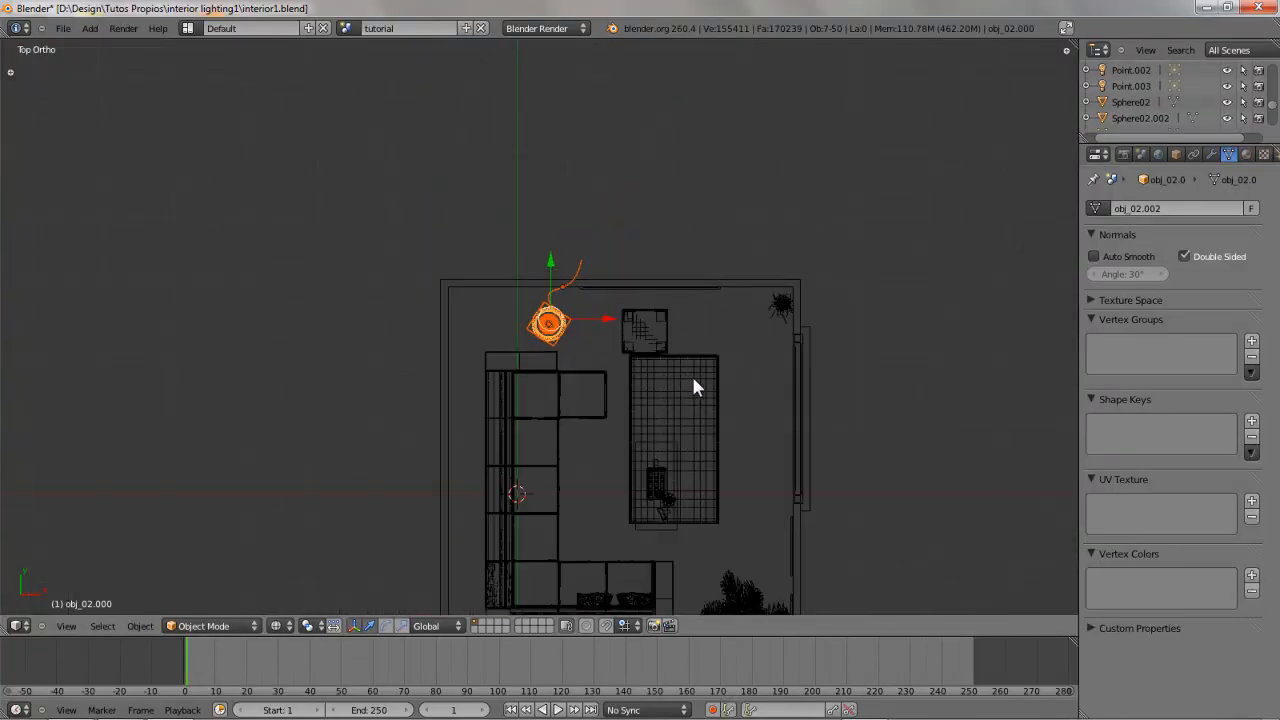
{"action": "middle_click_drag", "start_coordinate": [691, 379], "coordinate": [631, 257], "text": "shift"}
{"action": "scroll", "coordinate": [571, 250], "scroll_direction": "up", "scroll_amount": 3}
{"action": "scroll", "coordinate": [570, 249], "scroll_direction": "down", "scroll_amount": 3}
{"action": "middle_click_drag", "start_coordinate": [540, 128], "coordinate": [555, 329], "text": "shift"}
{"action": "scroll", "coordinate": [555, 329], "scroll_direction": "up", "scroll_amount": 6}
- Return to solid perspective display, select only the floor lamp's shade and frame it in the view
{"action": "mouse_move", "coordinate": [545, 455]}
{"action": "middle_mouse_down"}
{"action": "mouse_move", "coordinate": [536, 352]}
{"action": "mouse_move", "coordinate": [574, 363]}
{"action": "mouse_move", "coordinate": [557, 380]}
{"action": "mouse_move", "coordinate": [666, 408]}
{"action": "mouse_move", "coordinate": [539, 280]}
{"action": "mouse_move", "coordinate": [517, 289]}
{"action": "middle_mouse_up"}
{"action": "key", "text": "z"}
{"action": "key", "text": "KP_5"}
{"action": "right_click", "coordinate": [516, 289]}
{"action": "right_click", "coordinate": [515, 280]}
{"action": "key", "text": "KP_Decimal"}
{"action": "middle_click_drag", "start_coordinate": [592, 372], "coordinate": [797, 324]}
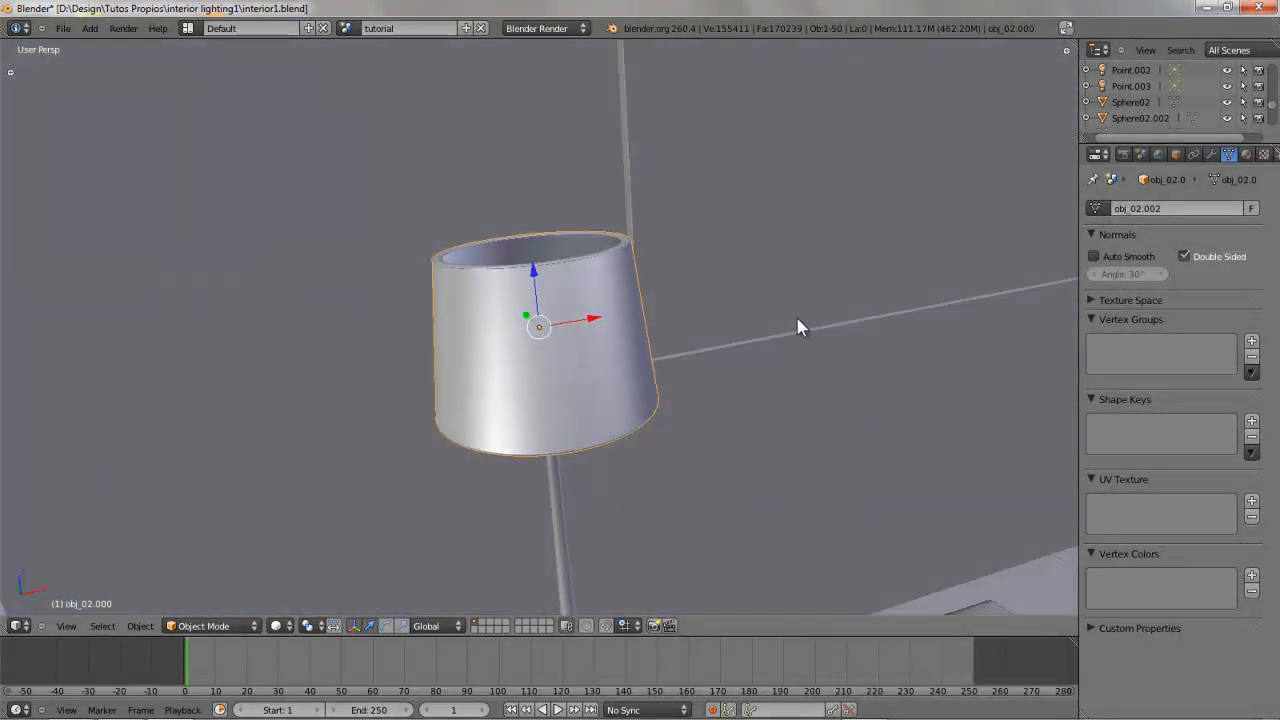
- Examine the window wall and the rest of the room, ending in the camera view
{"action": "scroll", "coordinate": [880, 332], "scroll_direction": "down", "scroll_amount": 5}
{"action": "middle_click_drag", "start_coordinate": [900, 341], "coordinate": [562, 286], "text": "shift"}
{"action": "scroll", "coordinate": [503, 298], "scroll_direction": "down", "scroll_amount": 2}
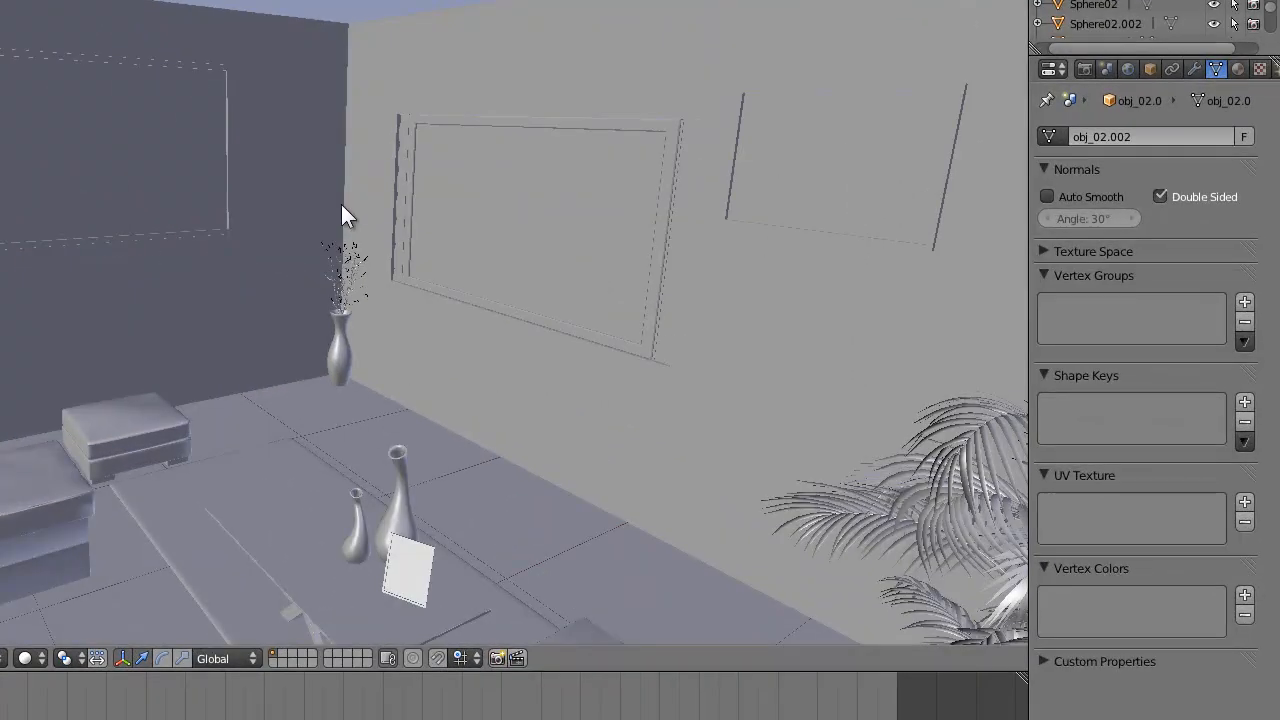
{"action": "middle_click_drag", "start_coordinate": [341, 216], "coordinate": [289, 263]}
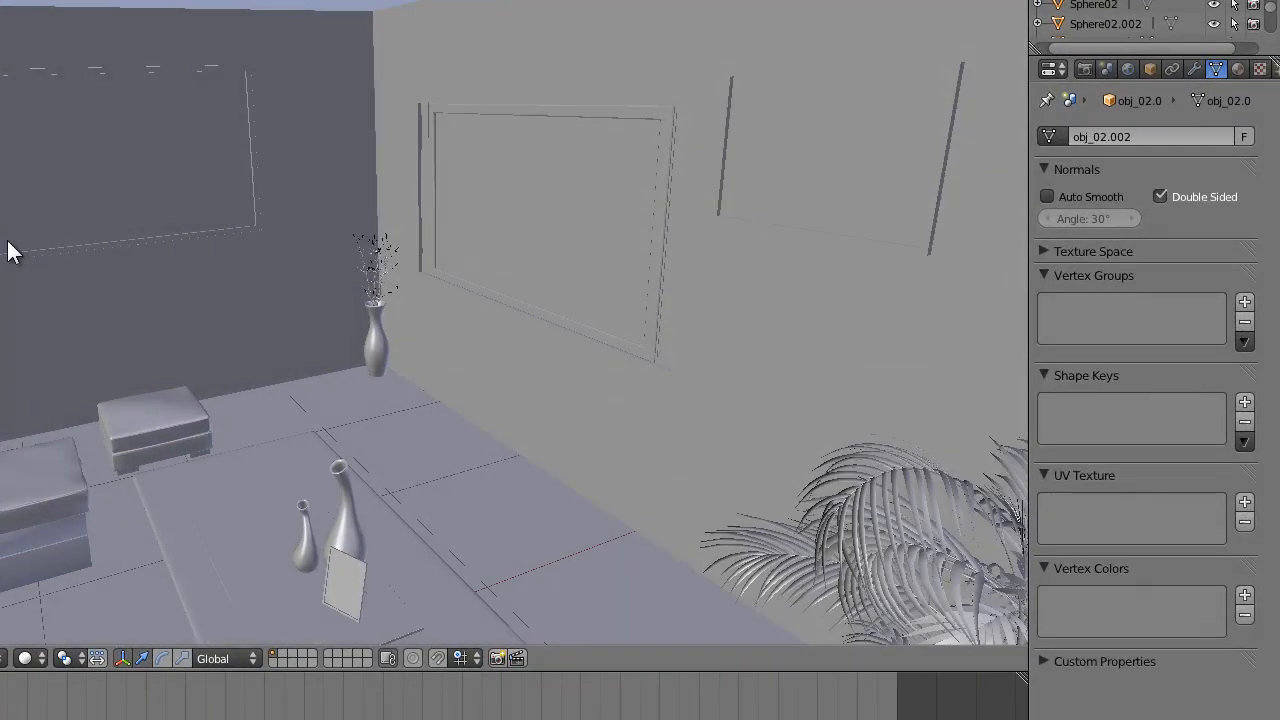
{"action": "middle_click_drag", "start_coordinate": [8, 242], "coordinate": [142, 241]}
{"action": "key", "text": "KP_0"}
{"action": "scroll", "coordinate": [157, 251], "scroll_direction": "up", "scroll_amount": 1}
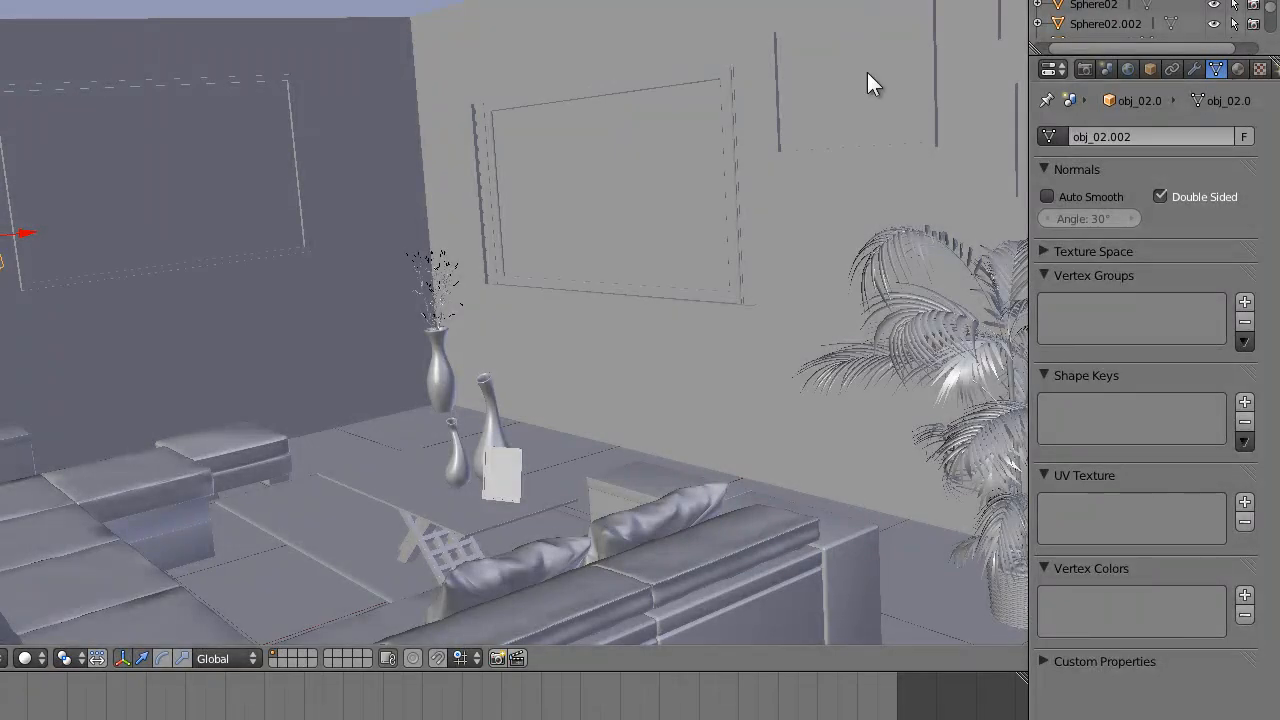
- Snap the 3D cursor to the selected lampshade and frame the shade up close from above
{"action": "key", "text": "shift+s"}
{"action": "left_click", "coordinate": [114, 169]}
{"action": "key", "text": "KP_Decimal"}
{"action": "scroll", "coordinate": [447, 228], "scroll_direction": "up", "scroll_amount": 3}
{"action": "middle_click_drag", "start_coordinate": [447, 228], "coordinate": [362, 170]}
{"action": "scroll", "coordinate": [1230, 75], "scroll_direction": "down", "scroll_amount": 2}
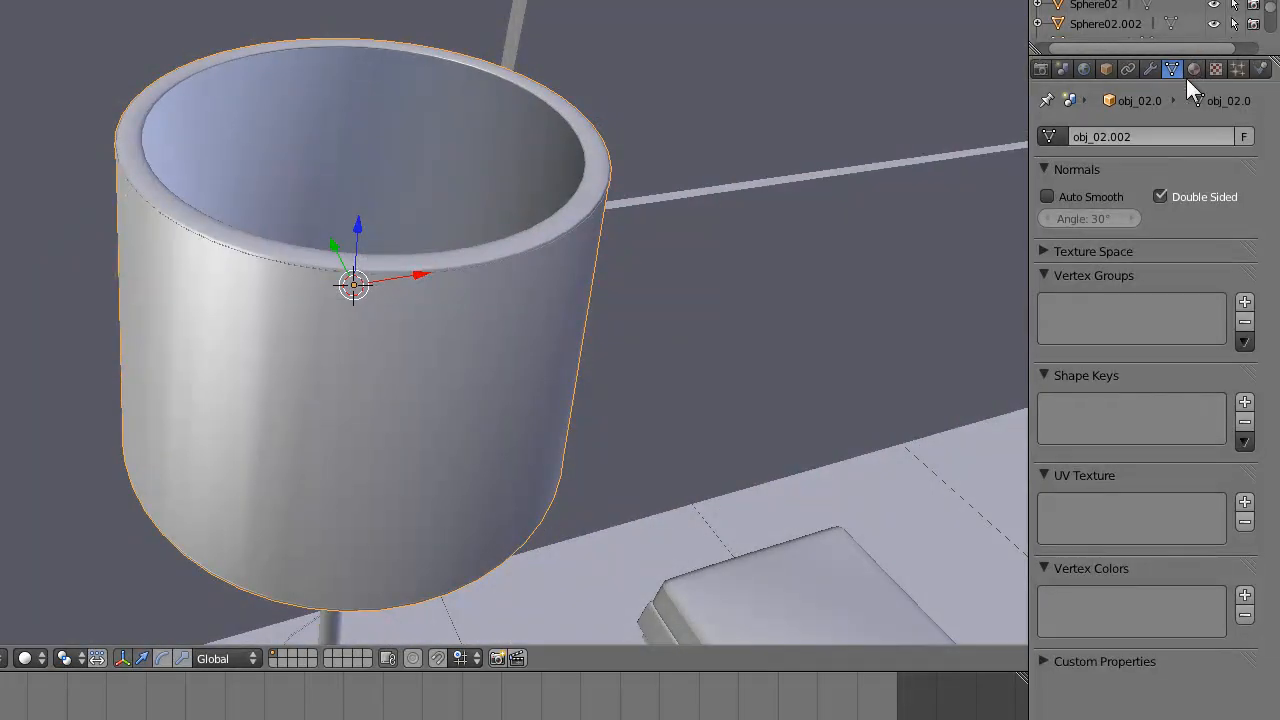
- Add a point lamp at the 3D cursor inside the floor lamp's shade and show the room in wireframe
{"action": "key", "text": "shift+a"}
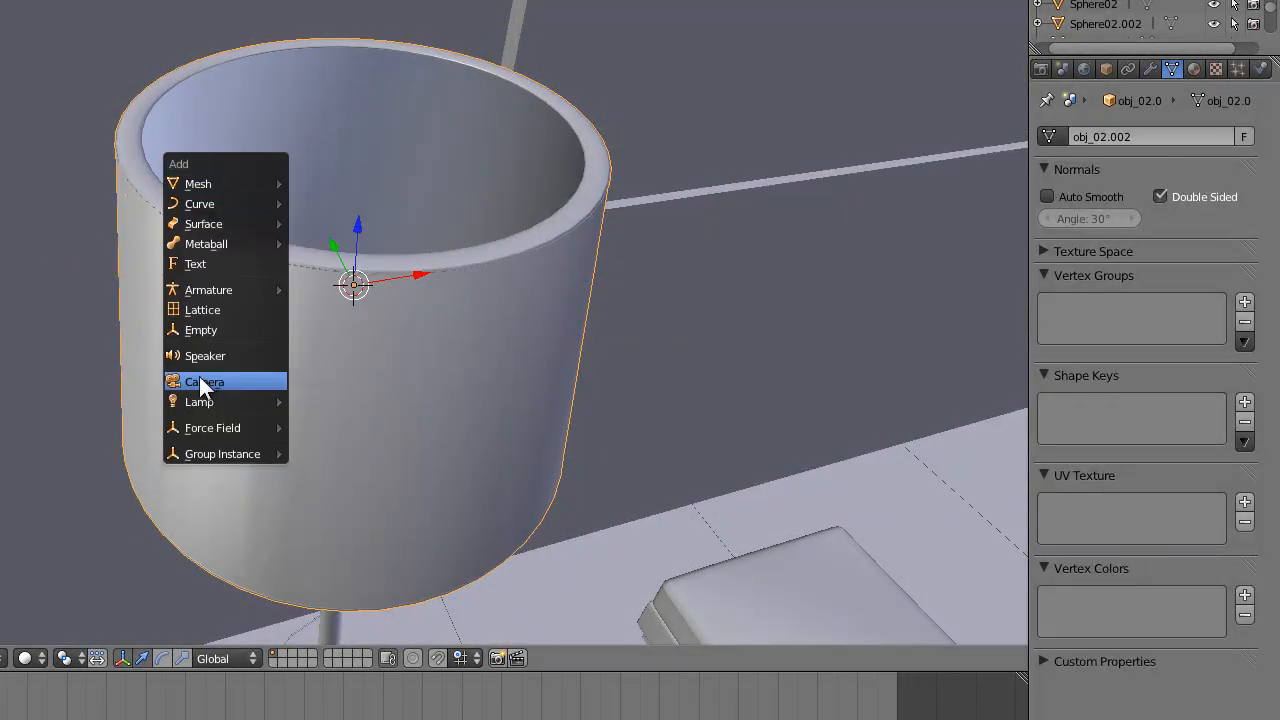
{"action": "mouse_move", "coordinate": [219, 395]}
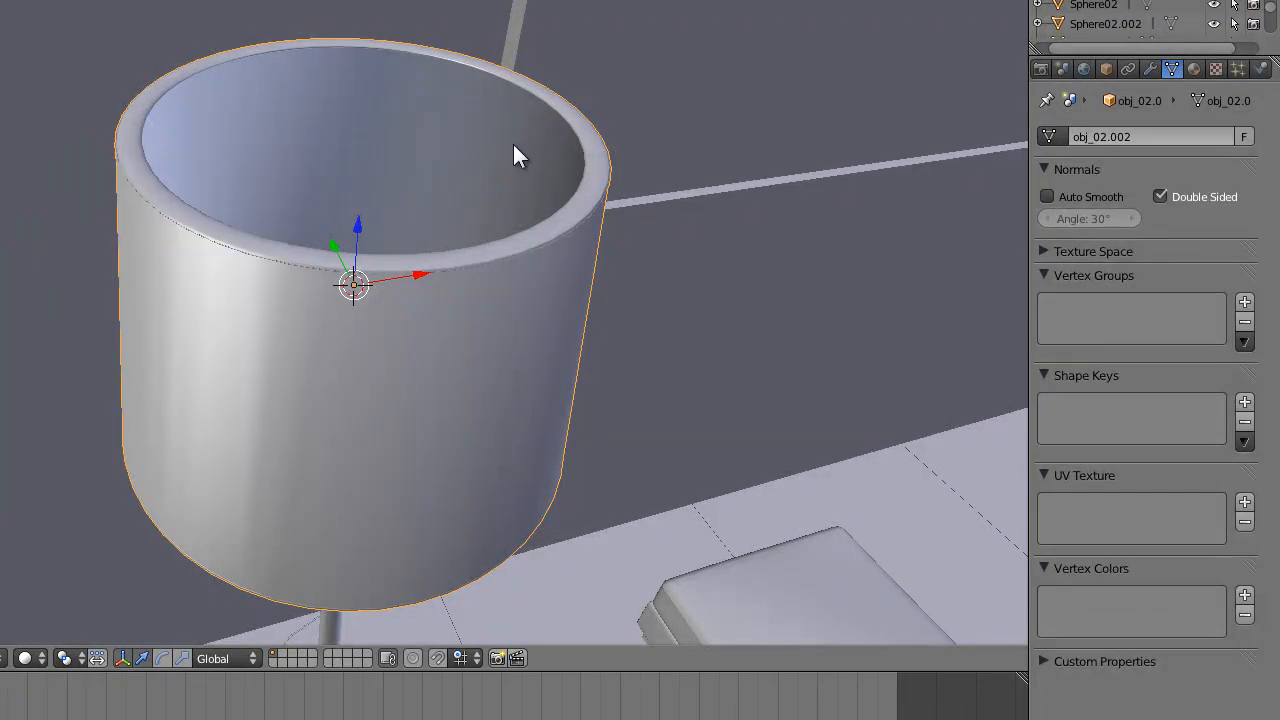
{"action": "key", "text": "shift+a"}
{"action": "mouse_move", "coordinate": [485, 366]}
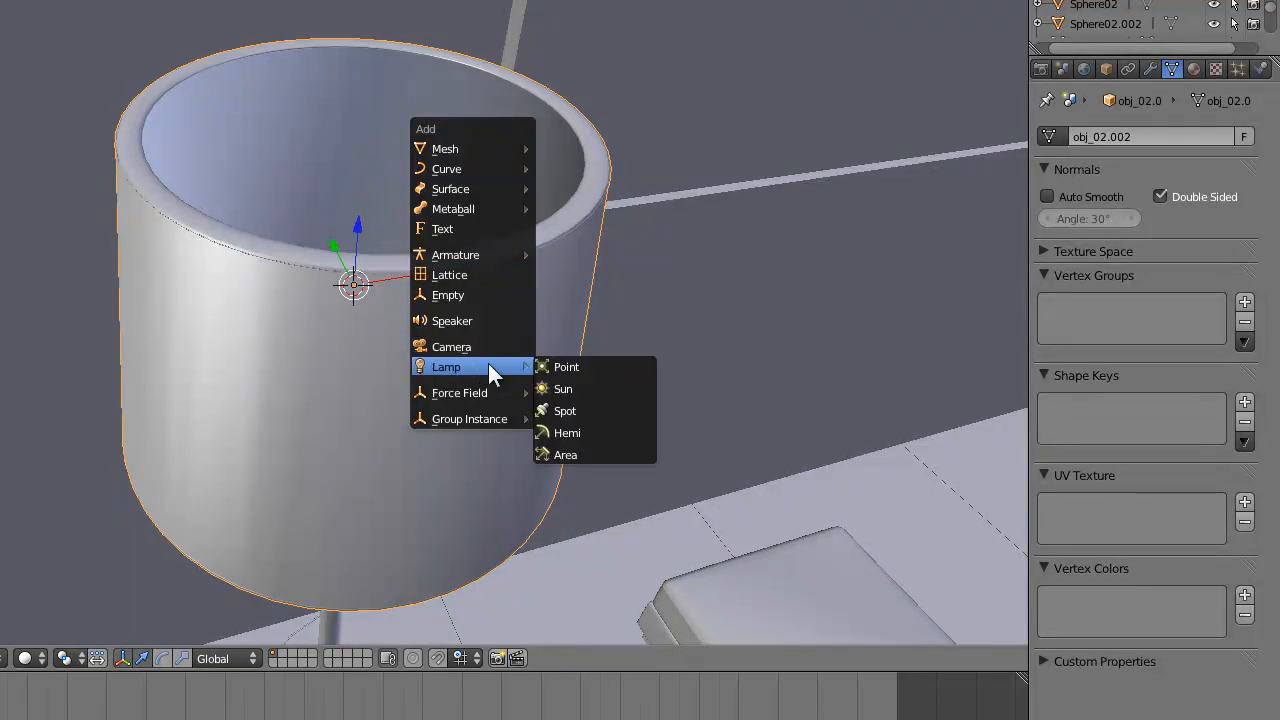
{"action": "left_click", "coordinate": [596, 369]}
{"action": "scroll", "coordinate": [583, 363], "scroll_direction": "down", "scroll_amount": 11}
{"action": "mouse_move", "coordinate": [446, 411]}
{"action": "middle_mouse_down"}
{"action": "mouse_move", "coordinate": [388, 317]}
{"action": "mouse_move", "coordinate": [586, 380]}
{"action": "mouse_move", "coordinate": [362, 322]}
{"action": "mouse_move", "coordinate": [651, 271]}
{"action": "middle_mouse_up"}
{"action": "key", "text": "z"}
{"action": "middle_click_drag", "start_coordinate": [529, 277], "coordinate": [326, 293]}
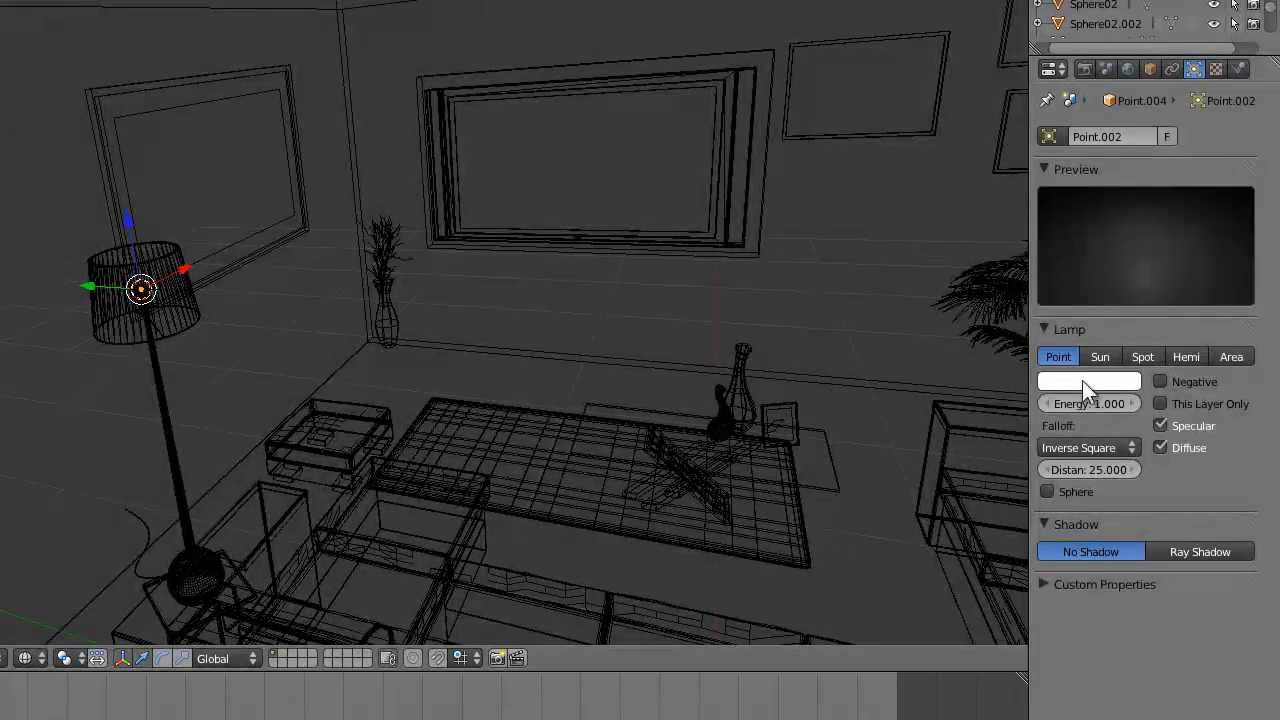
- Give the new point lamp a warm, pale orange light colour
{"action": "middle_click_drag", "start_coordinate": [554, 312], "coordinate": [541, 318]}
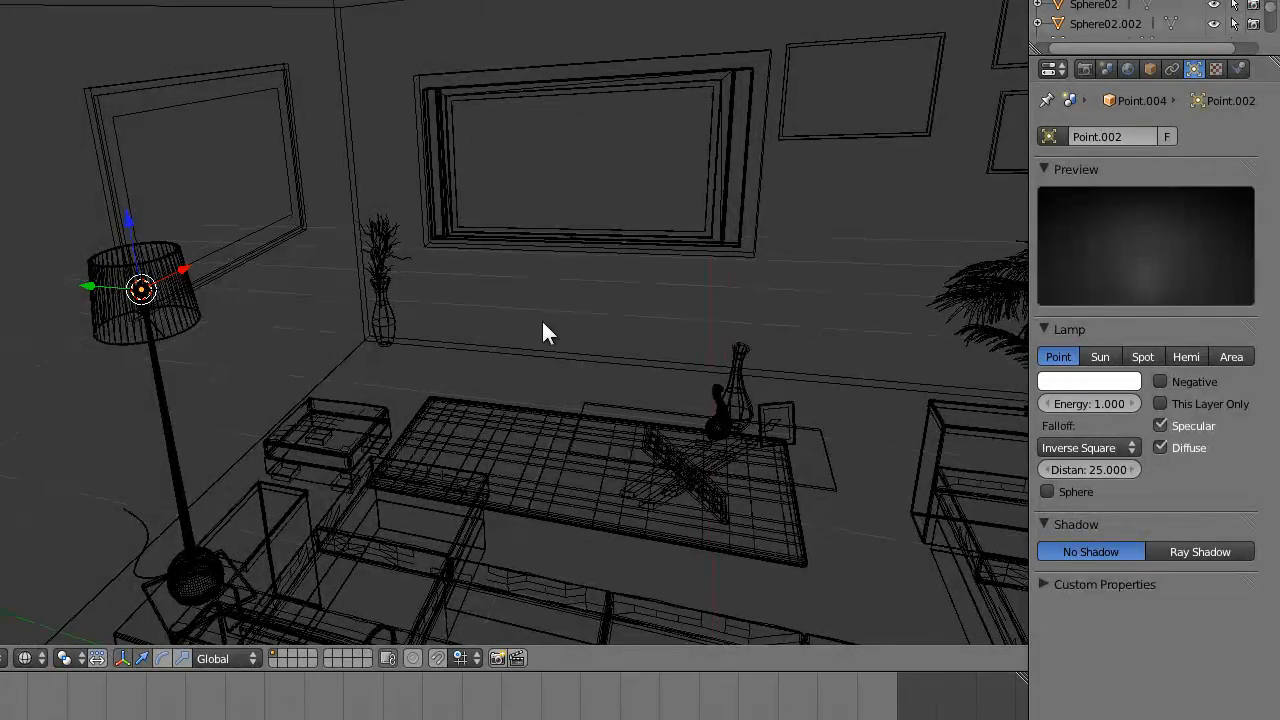
{"action": "left_click", "coordinate": [1071, 378]}
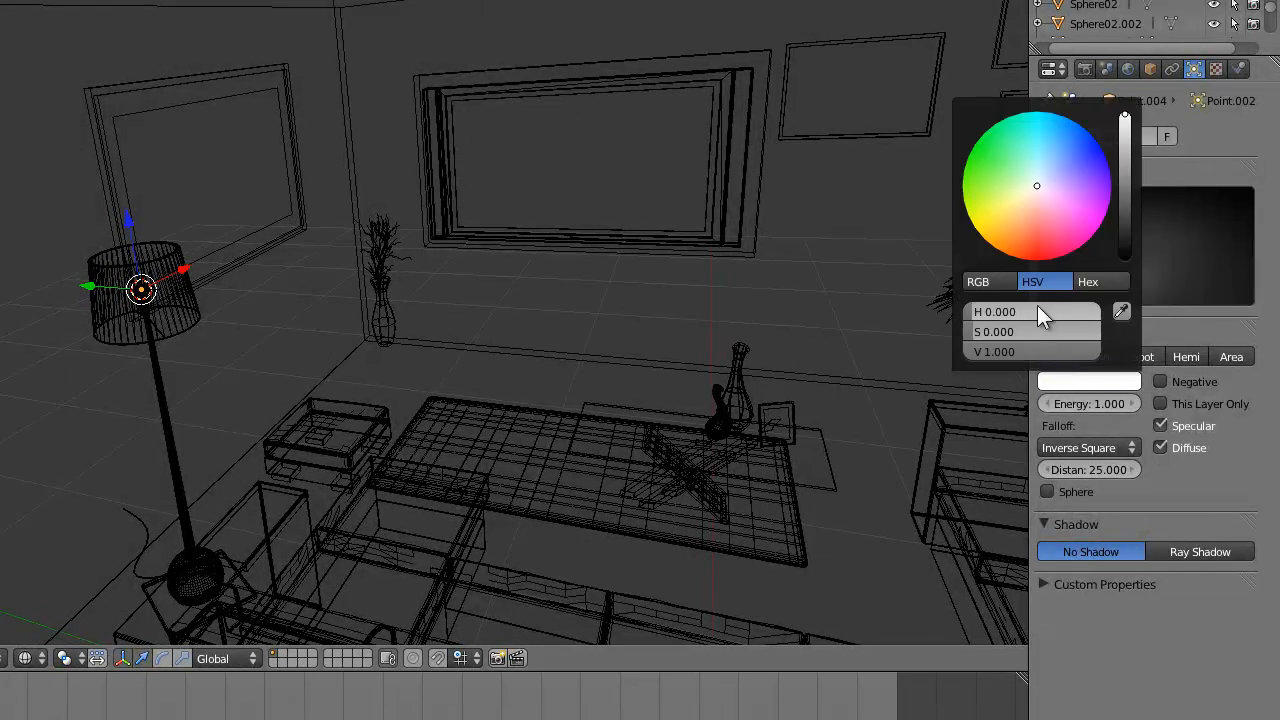
{"action": "left_click", "coordinate": [1014, 216]}
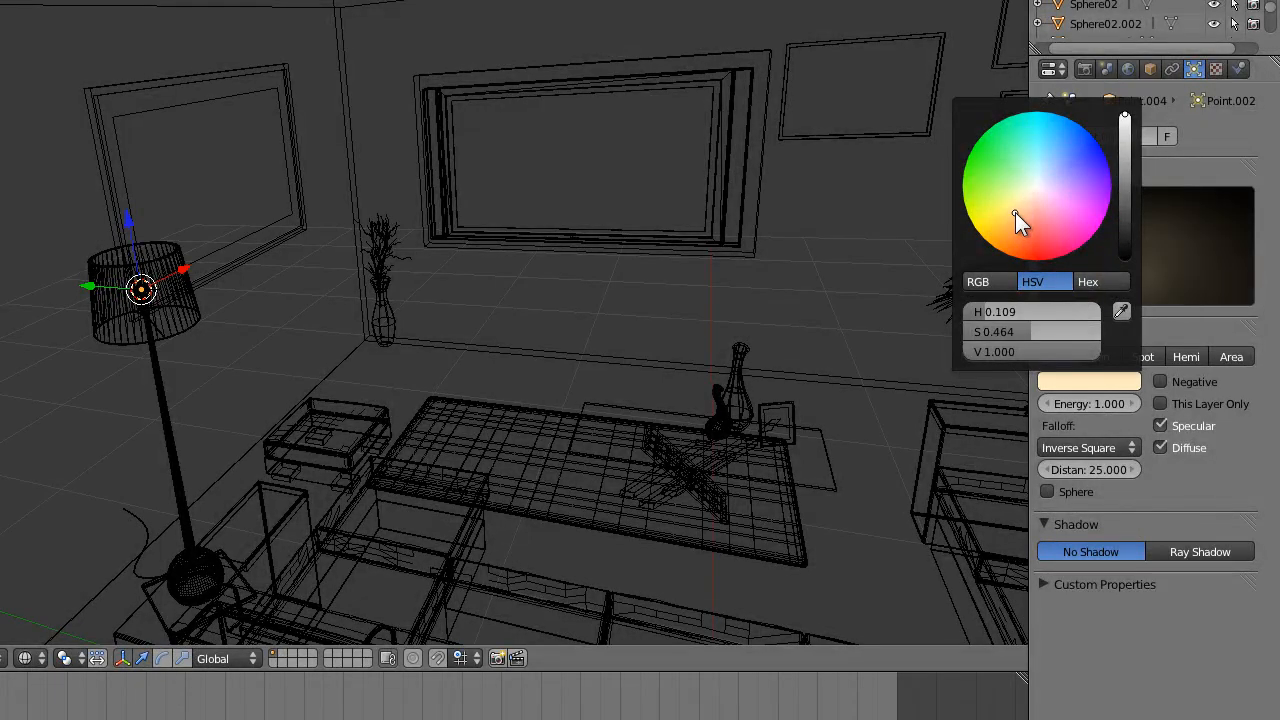
{"action": "left_click_drag", "start_coordinate": [1014, 216], "coordinate": [1015, 222]}
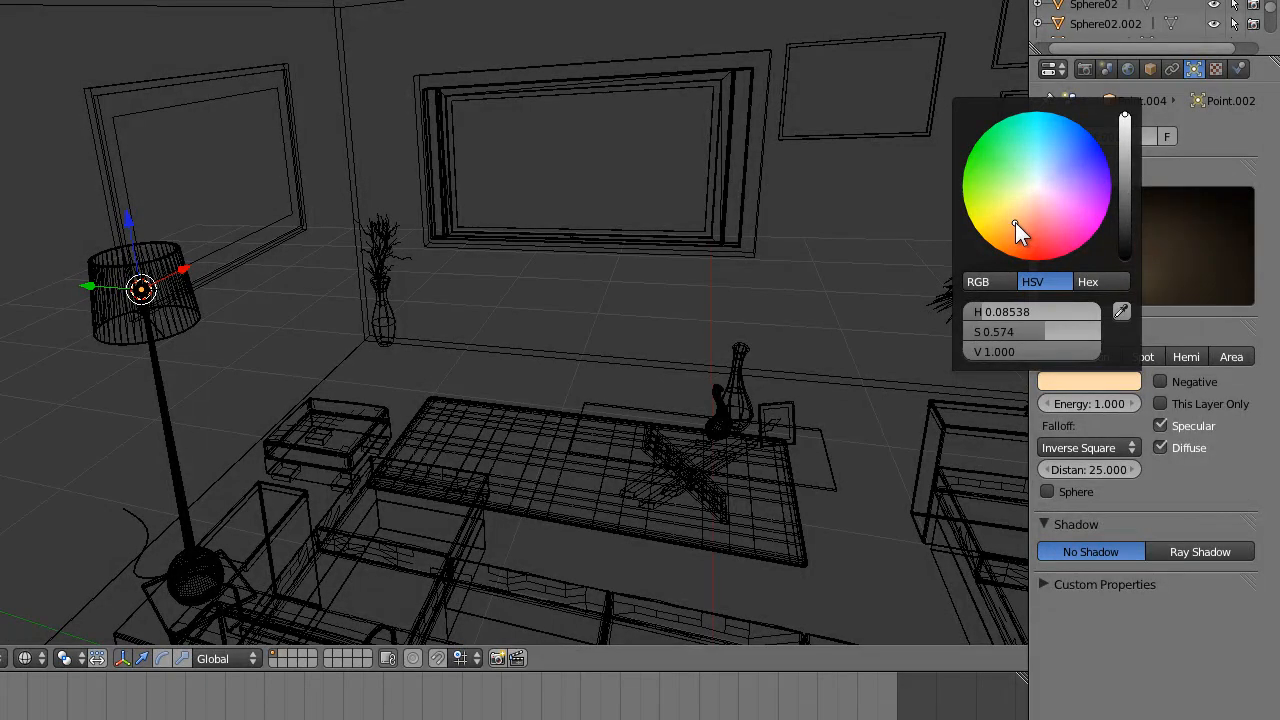
{"action": "left_click", "coordinate": [1093, 380]}
{"action": "left_click", "coordinate": [1014, 230]}
{"action": "left_click_drag", "start_coordinate": [1014, 228], "coordinate": [1016, 226]}
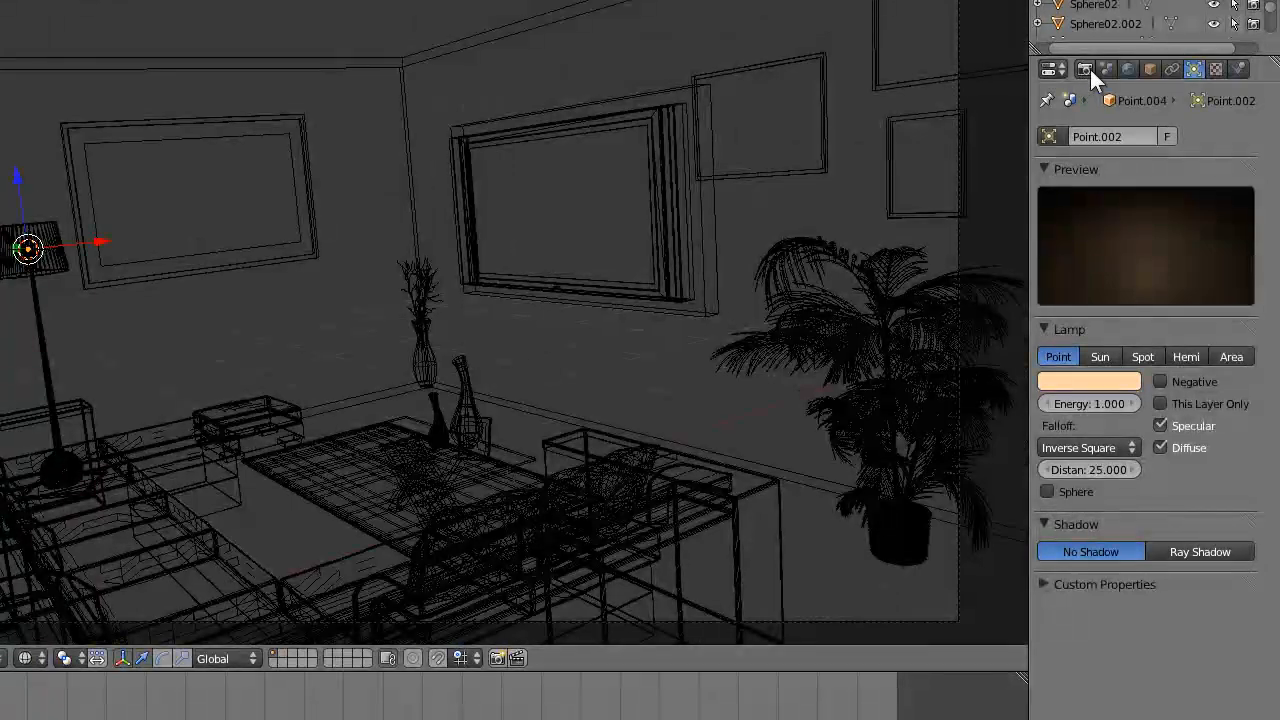
- Set the render resolution scale to 75% and render the room from the camera
{"action": "left_click", "coordinate": [1085, 69]}
{"action": "left_click", "coordinate": [1041, 310]}
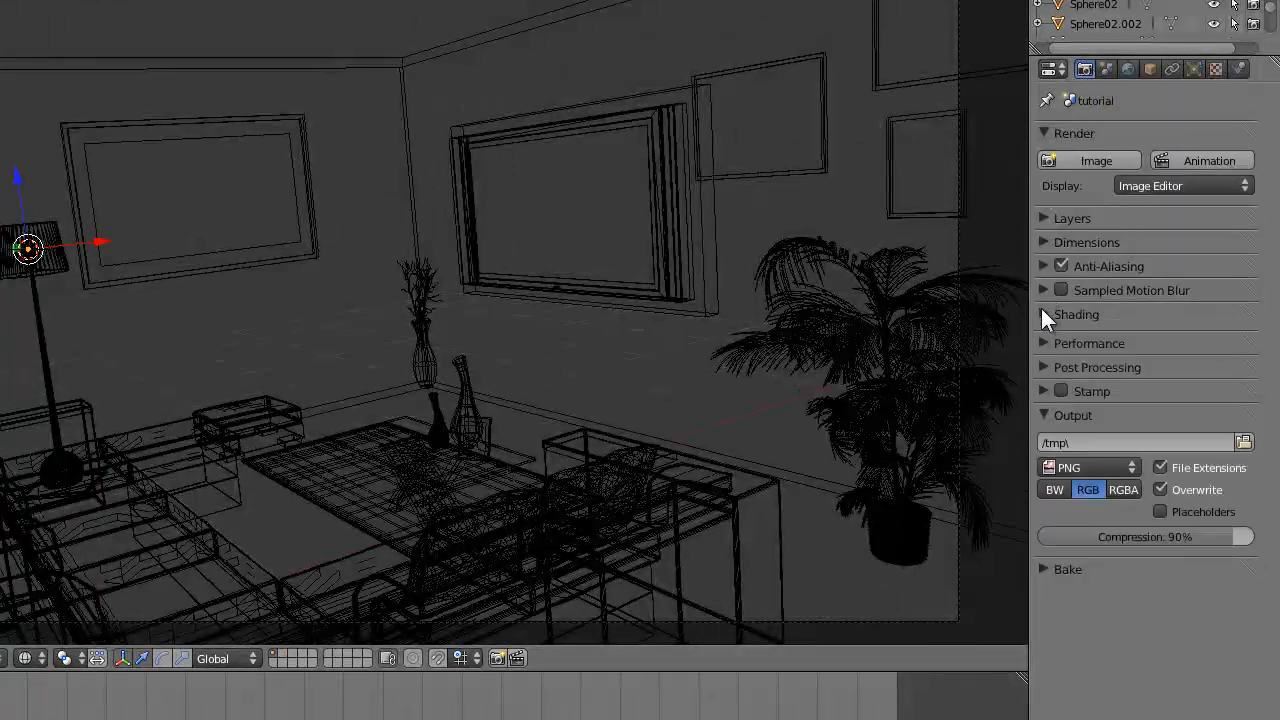
{"action": "left_click", "coordinate": [1043, 212]}
{"action": "left_click", "coordinate": [1043, 212]}
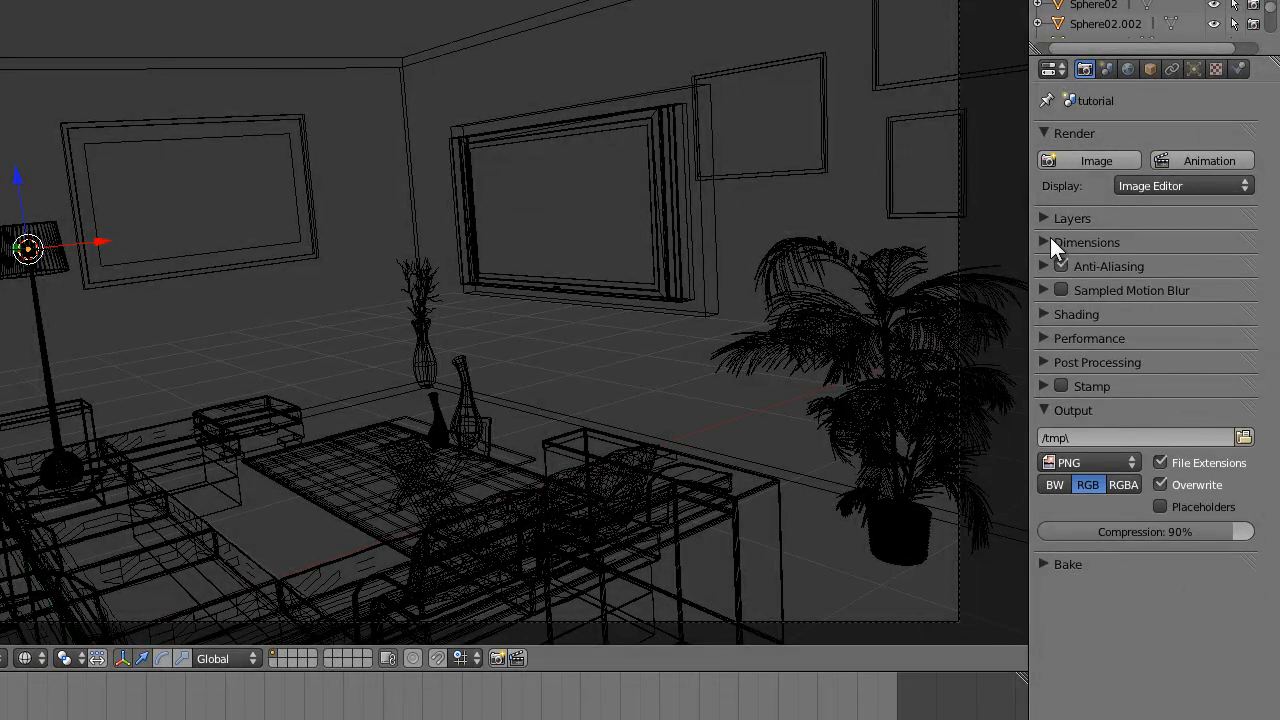
{"action": "left_click", "coordinate": [1050, 240]}
{"action": "left_click", "coordinate": [1088, 352]}
{"action": "type", "text": "75"}
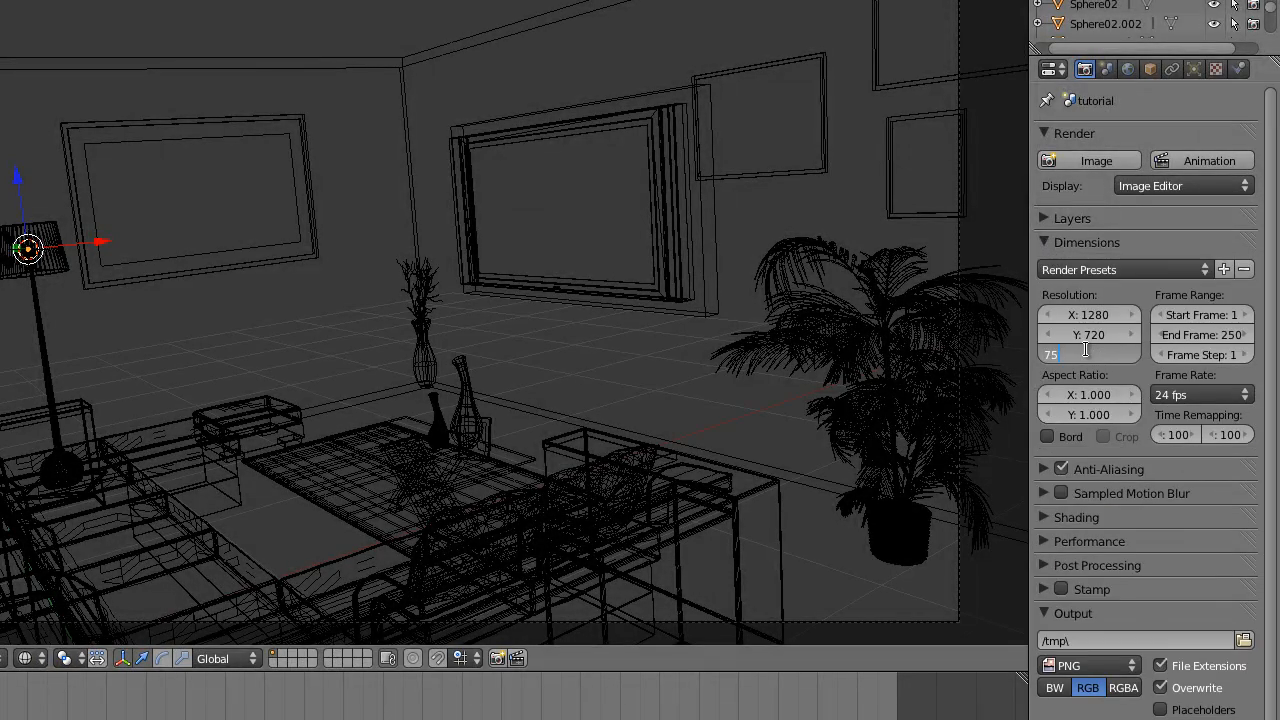
{"action": "key", "text": "Return"}
{"action": "key", "text": "F12"}
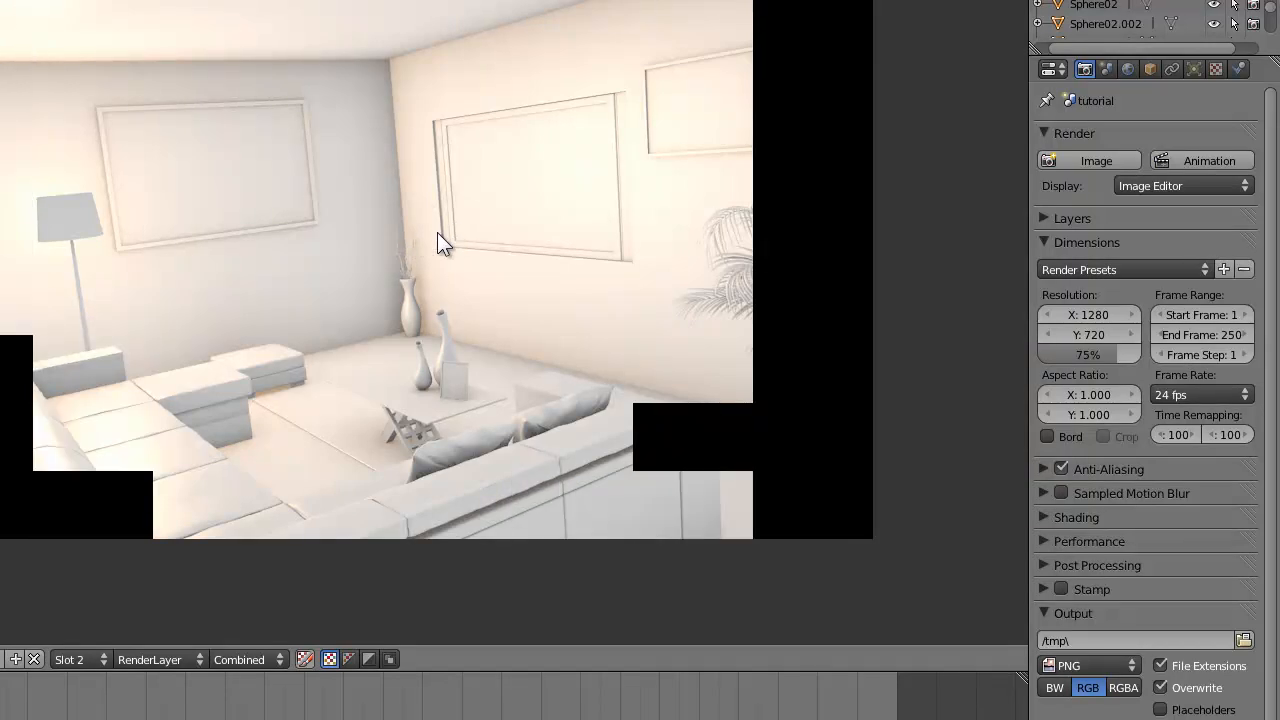
- Turn off the world's Ambient Occlusion and render the room again with only the lamp's light
{"action": "left_click", "coordinate": [1128, 69]}
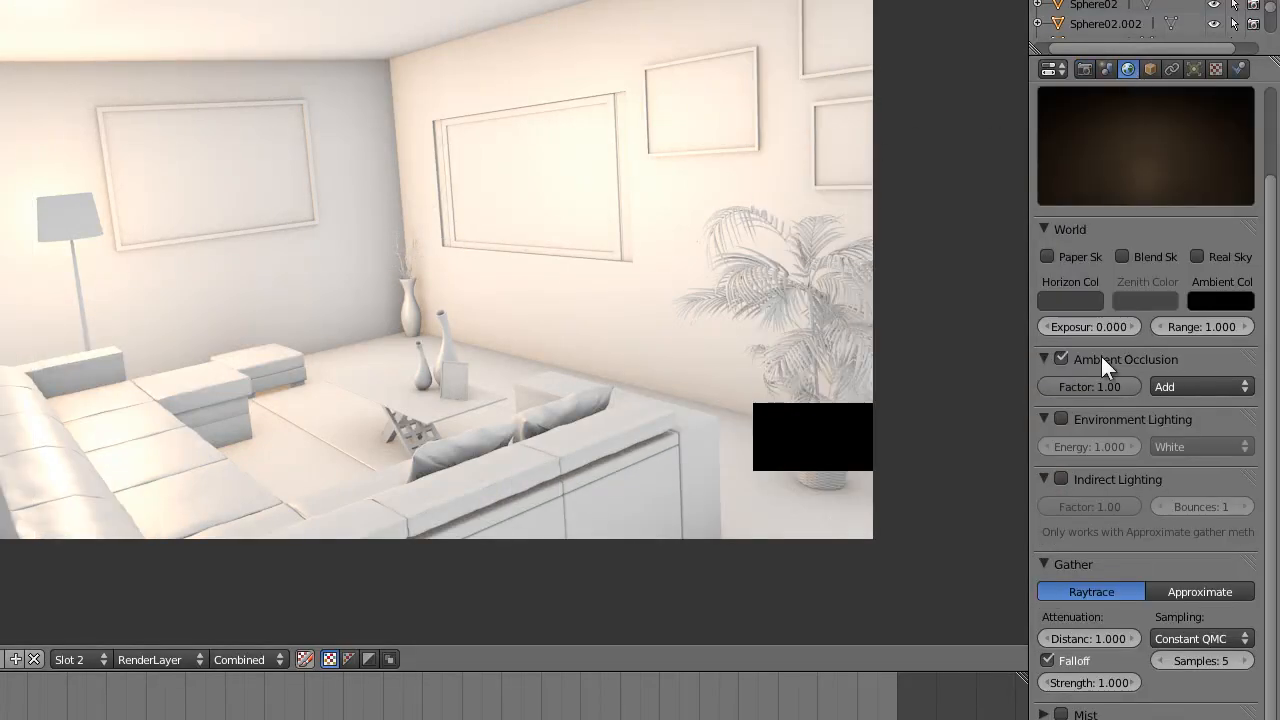
{"action": "left_click", "coordinate": [1061, 358]}
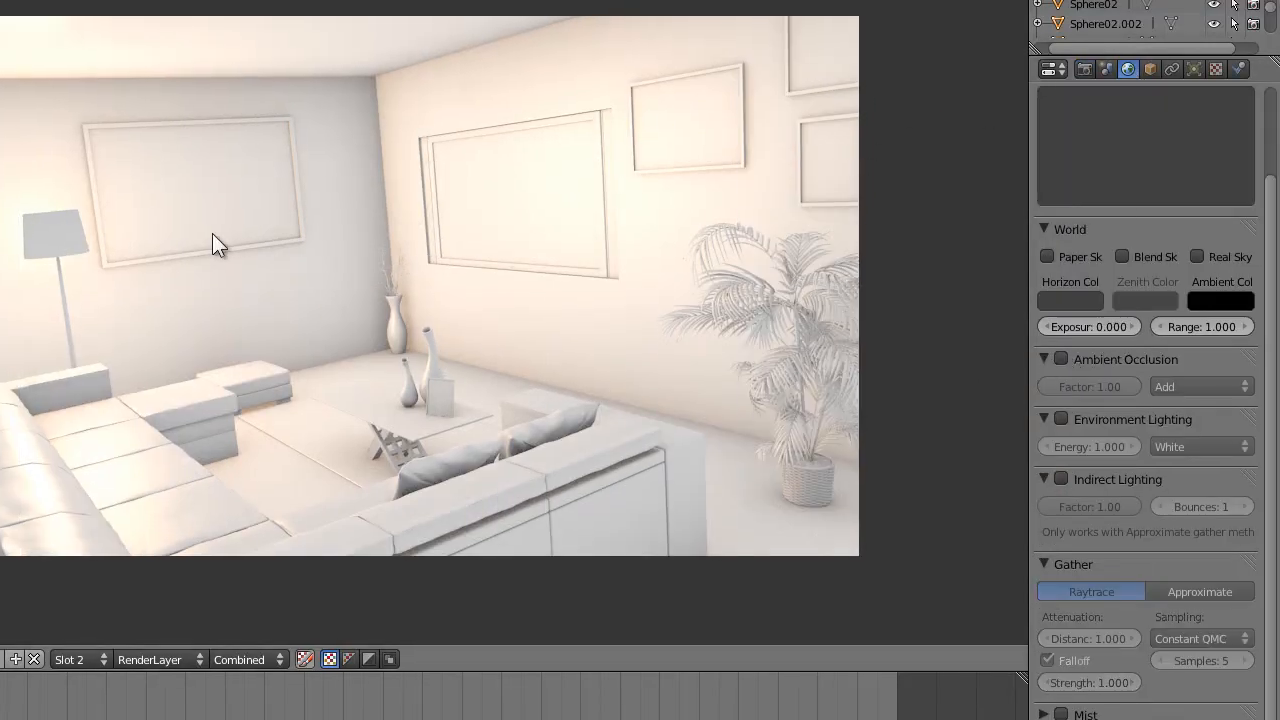
{"action": "key", "text": "Escape"}
{"action": "key", "text": "F12"}
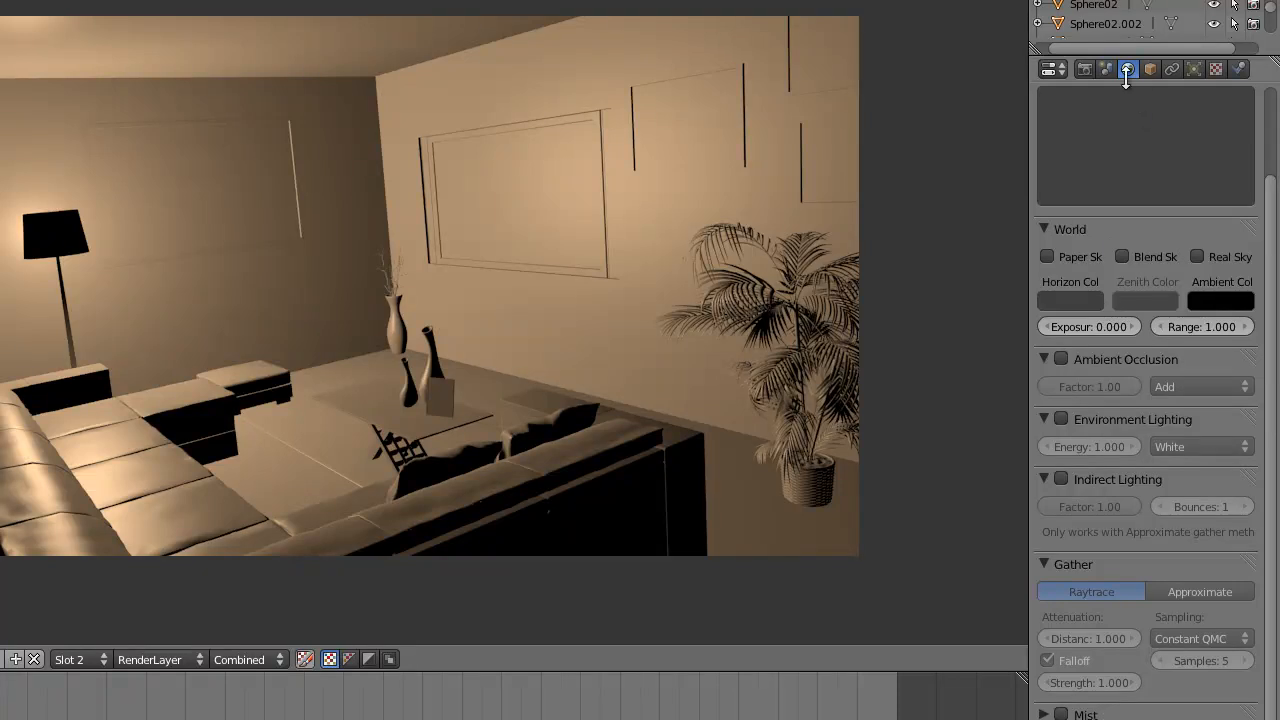
{"action": "left_click", "coordinate": [1053, 354]}
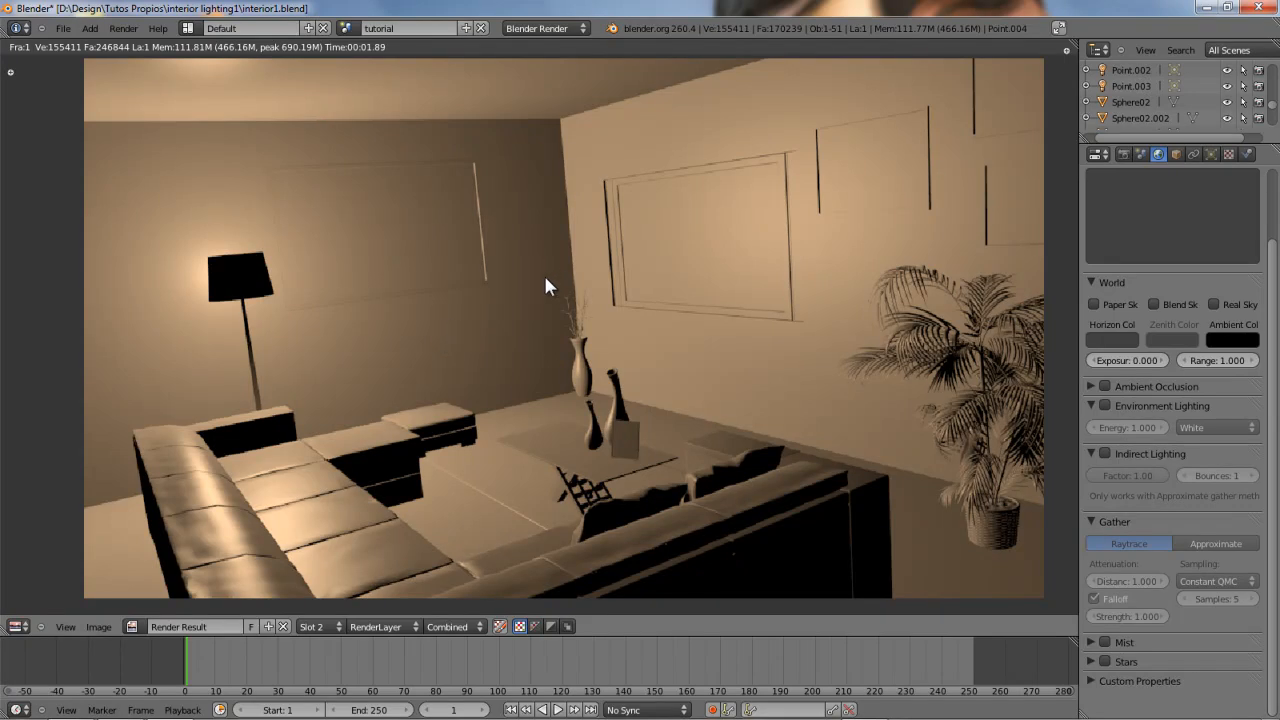
{"action": "key", "text": "Escape"}
- Set the scene's units to Metric
{"action": "left_click", "coordinate": [1211, 154]}
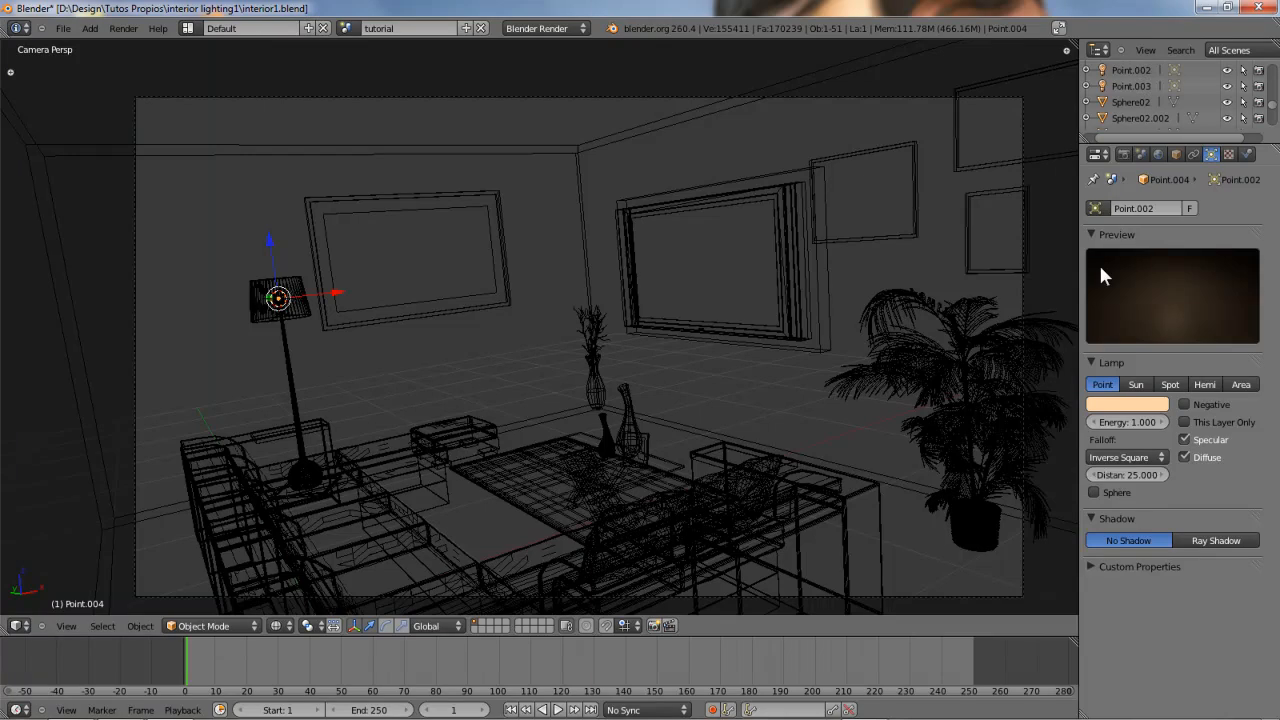
{"action": "left_click", "coordinate": [1141, 154]}
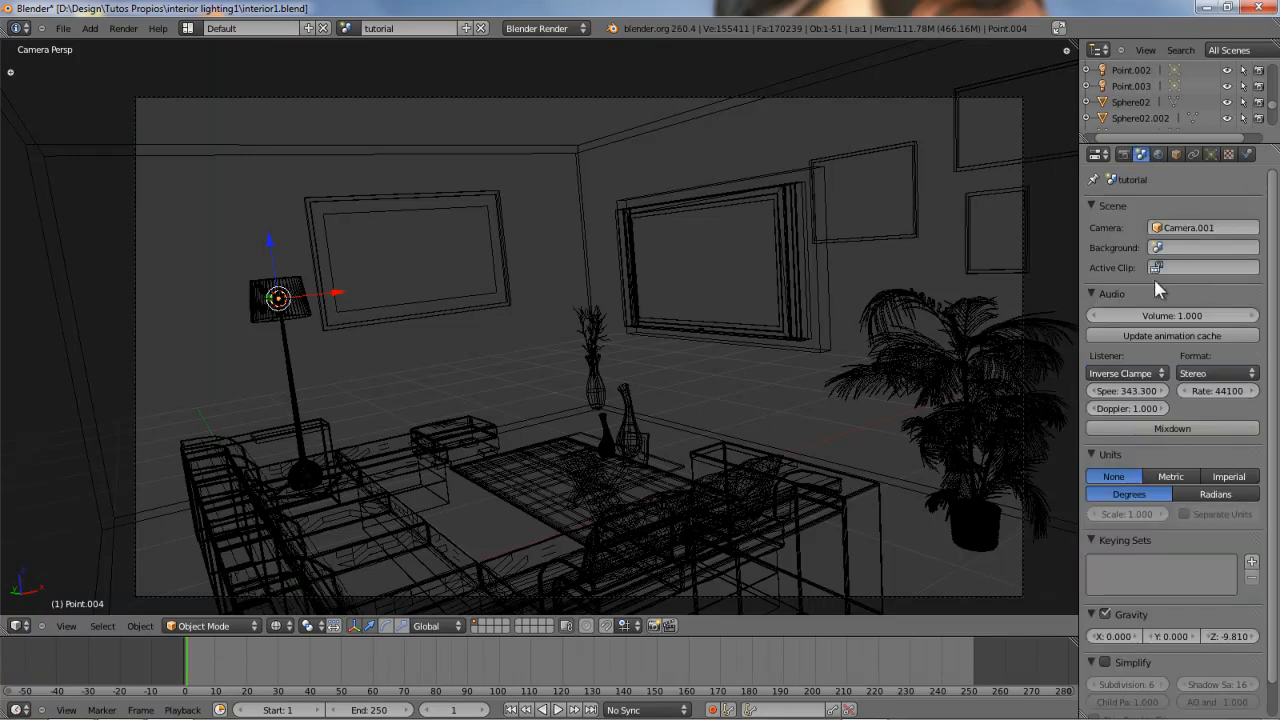
{"action": "left_click", "coordinate": [1104, 206]}
{"action": "left_click", "coordinate": [1110, 225]}
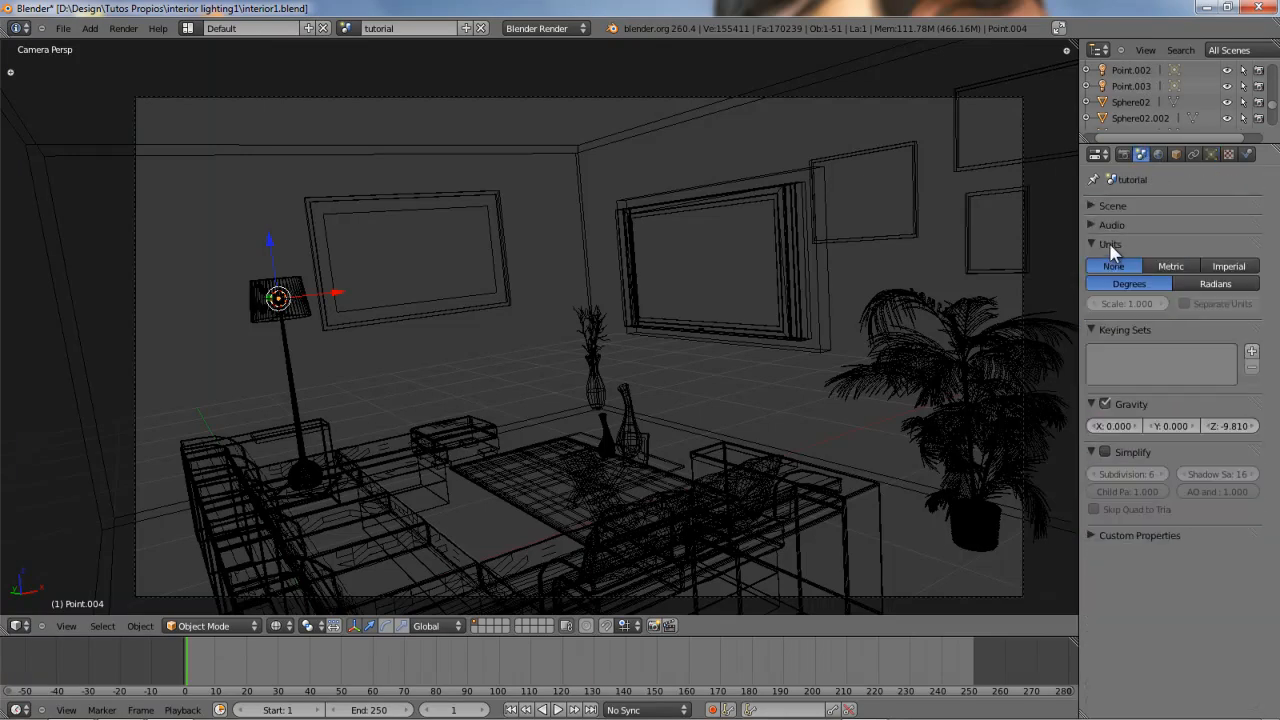
{"action": "left_click", "coordinate": [1171, 266]}
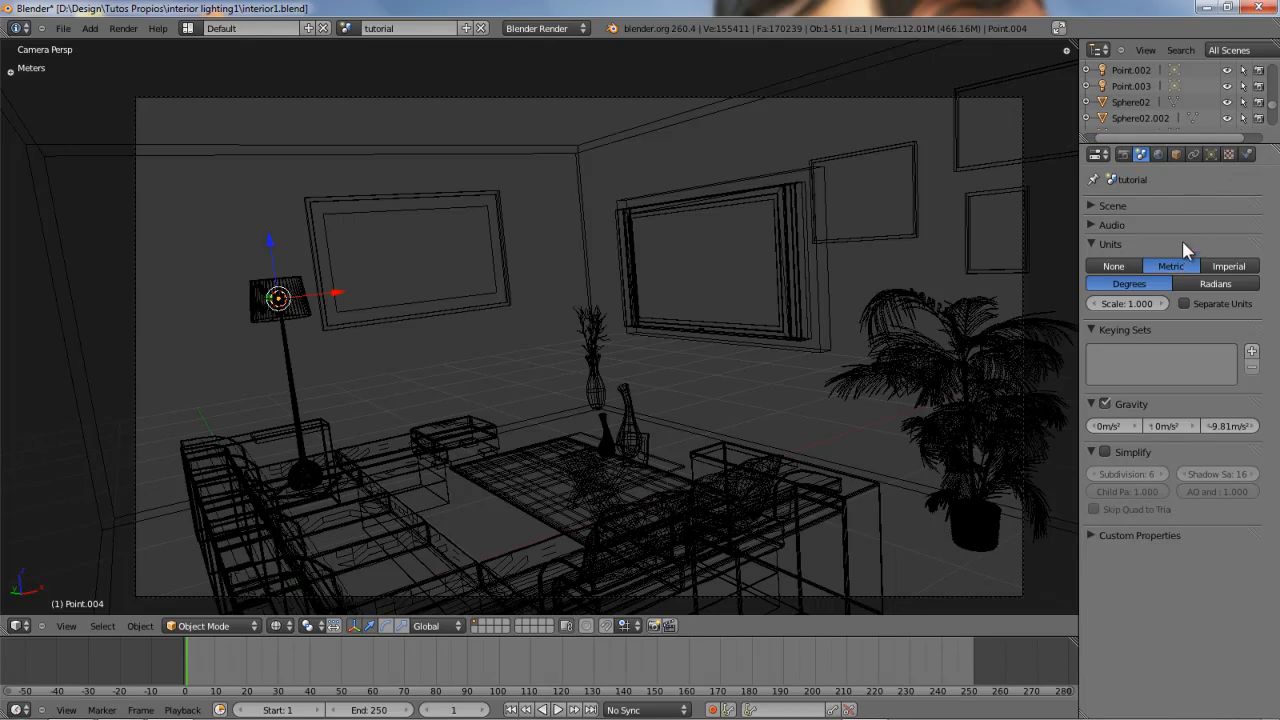
- Enable the Sphere limit on the point lamp and examine its range around the whole room
{"action": "left_click", "coordinate": [1211, 155]}
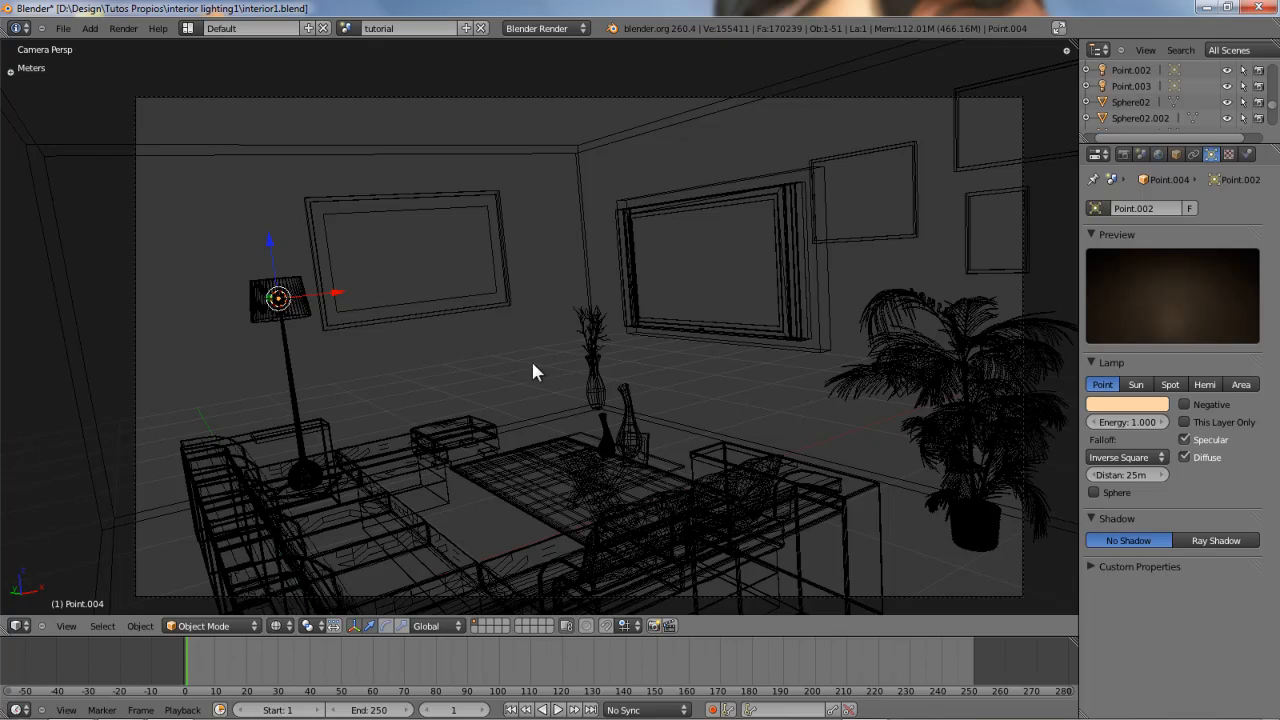
{"action": "key", "text": "KP_Decimal"}
{"action": "scroll", "coordinate": [537, 357], "scroll_direction": "down", "scroll_amount": 3}
{"action": "middle_click_drag", "start_coordinate": [620, 371], "coordinate": [780, 390]}
{"action": "scroll", "coordinate": [544, 355], "scroll_direction": "up", "scroll_amount": 1}
{"action": "scroll", "coordinate": [579, 337], "scroll_direction": "down", "scroll_amount": 6}
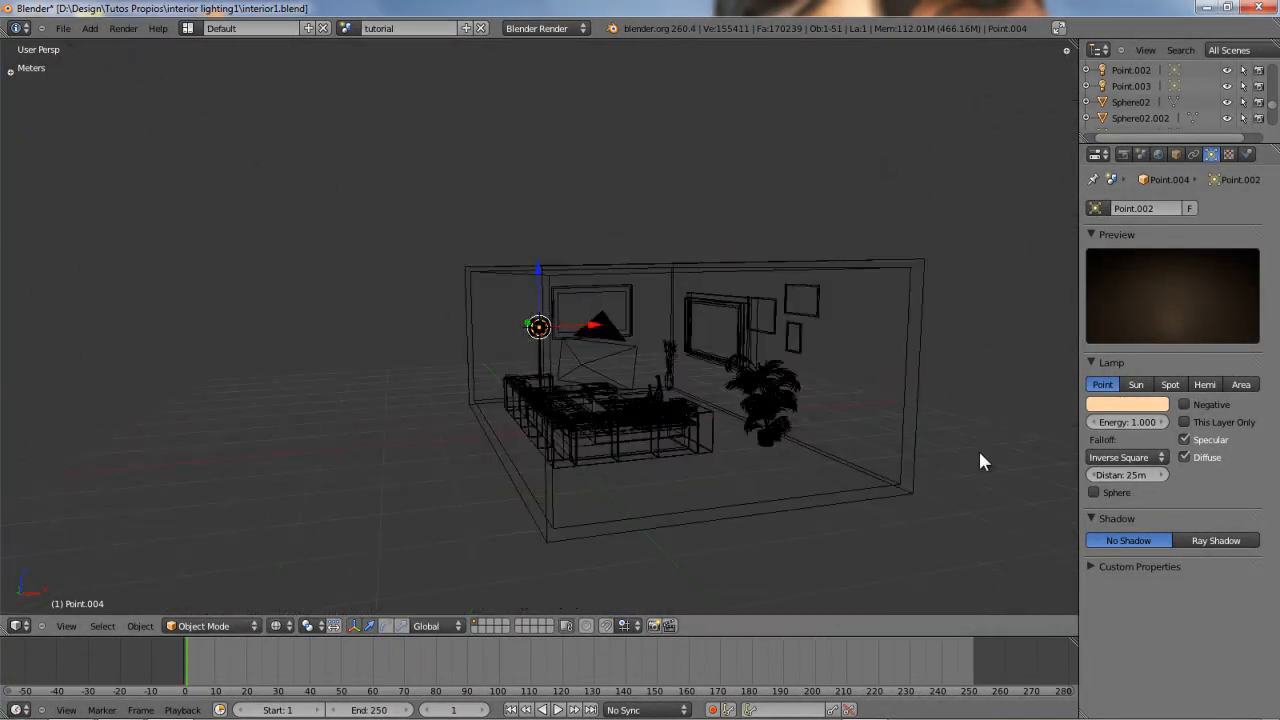
{"action": "left_click", "coordinate": [1094, 492]}
{"action": "scroll", "coordinate": [680, 397], "scroll_direction": "down", "scroll_amount": 5}
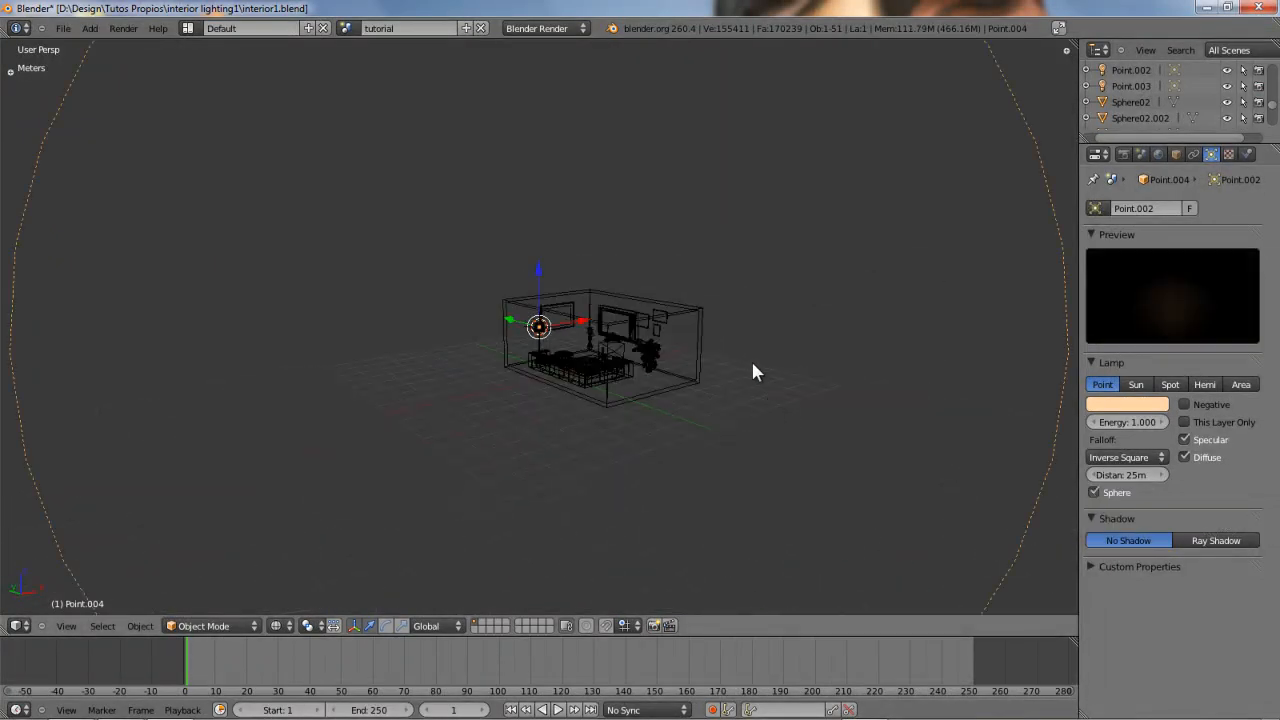
{"action": "scroll", "coordinate": [680, 268], "scroll_direction": "down", "scroll_amount": 3}
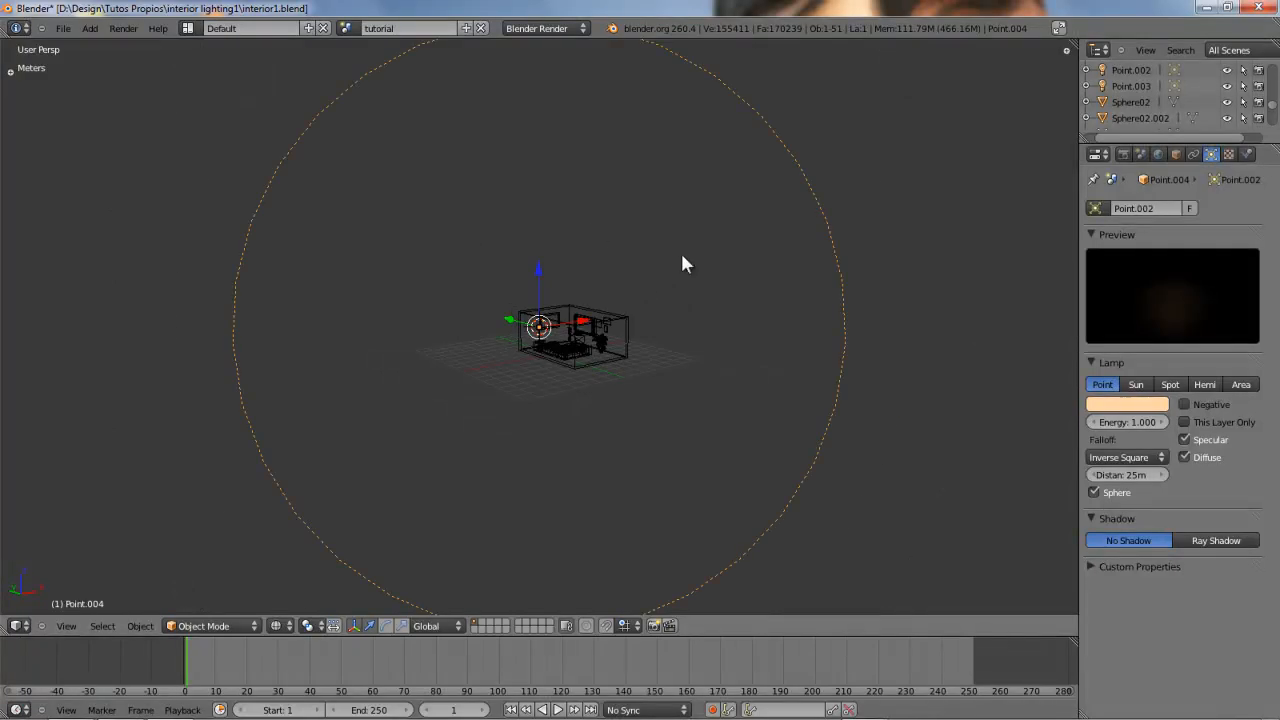
{"action": "middle_click_drag", "start_coordinate": [574, 418], "coordinate": [656, 393]}
{"action": "middle_click_drag", "start_coordinate": [793, 373], "coordinate": [677, 383]}
{"action": "scroll", "coordinate": [760, 368], "scroll_direction": "up", "scroll_amount": 5}
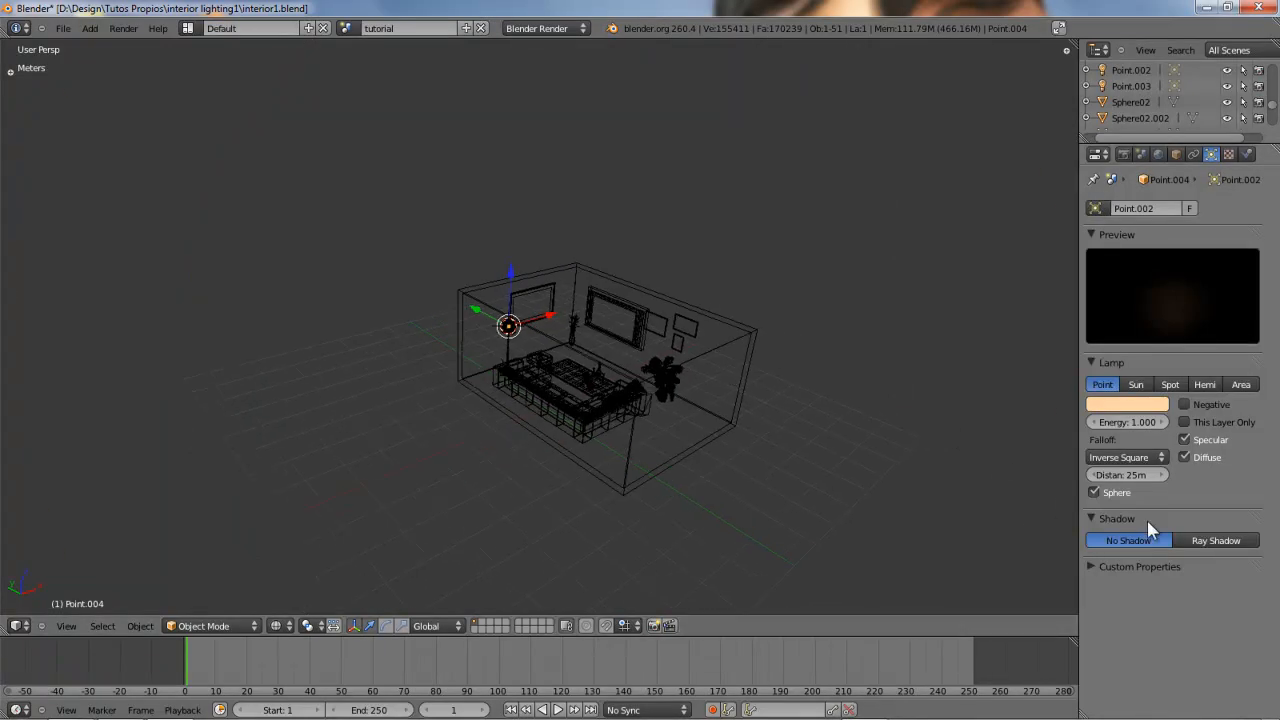
- Toggle the lamp's Sphere limit off and on again to compare its range with the room's size
{"action": "left_click", "coordinate": [1093, 493]}
{"action": "middle_click_drag", "start_coordinate": [531, 392], "coordinate": [596, 400]}
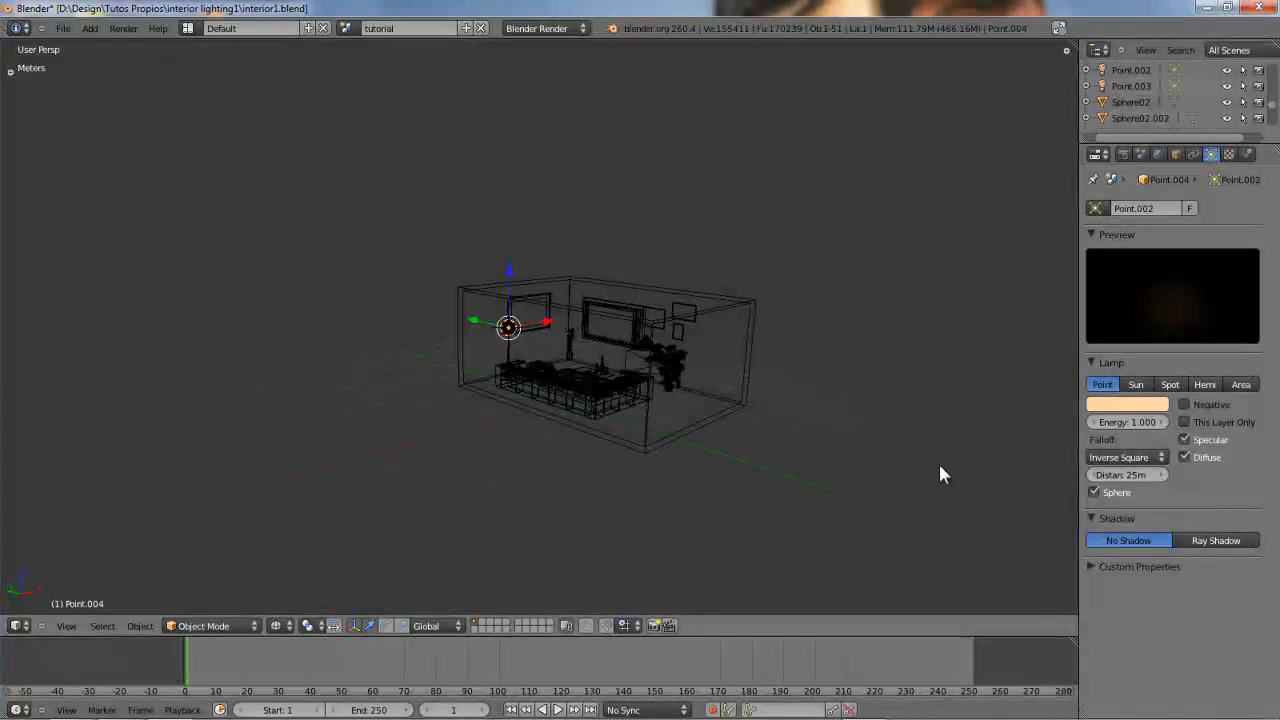
{"action": "left_click", "coordinate": [1099, 491]}
{"action": "left_click", "coordinate": [1099, 490]}
{"action": "scroll", "coordinate": [523, 391], "scroll_direction": "down", "scroll_amount": 5}
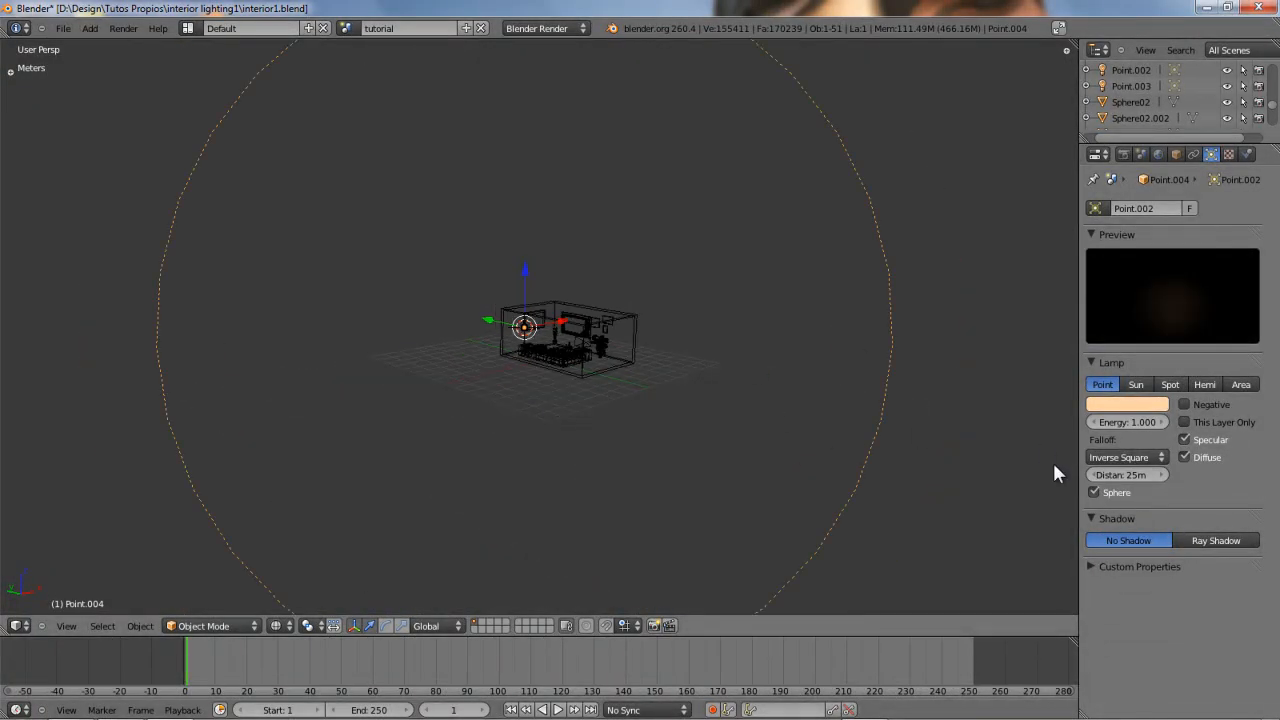
- Set the point lamp's falloff distance to 5 m
{"action": "key", "text": "w"}
{"action": "left_click", "coordinate": [927, 380]}
{"action": "right_click", "coordinate": [822, 378]}
{"action": "key", "text": "w"}
{"action": "scroll", "coordinate": [600, 325], "scroll_direction": "up", "scroll_amount": 2}
{"action": "key", "text": "w"}
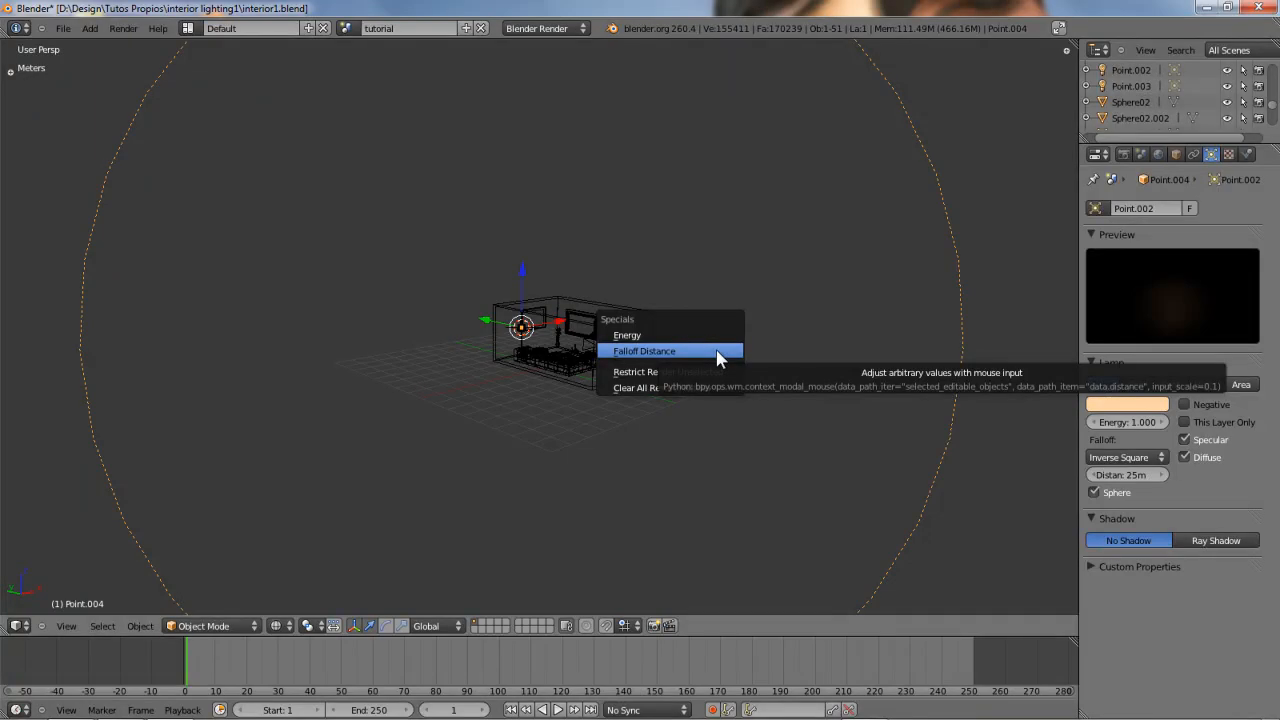
{"action": "key", "text": "Escape"}
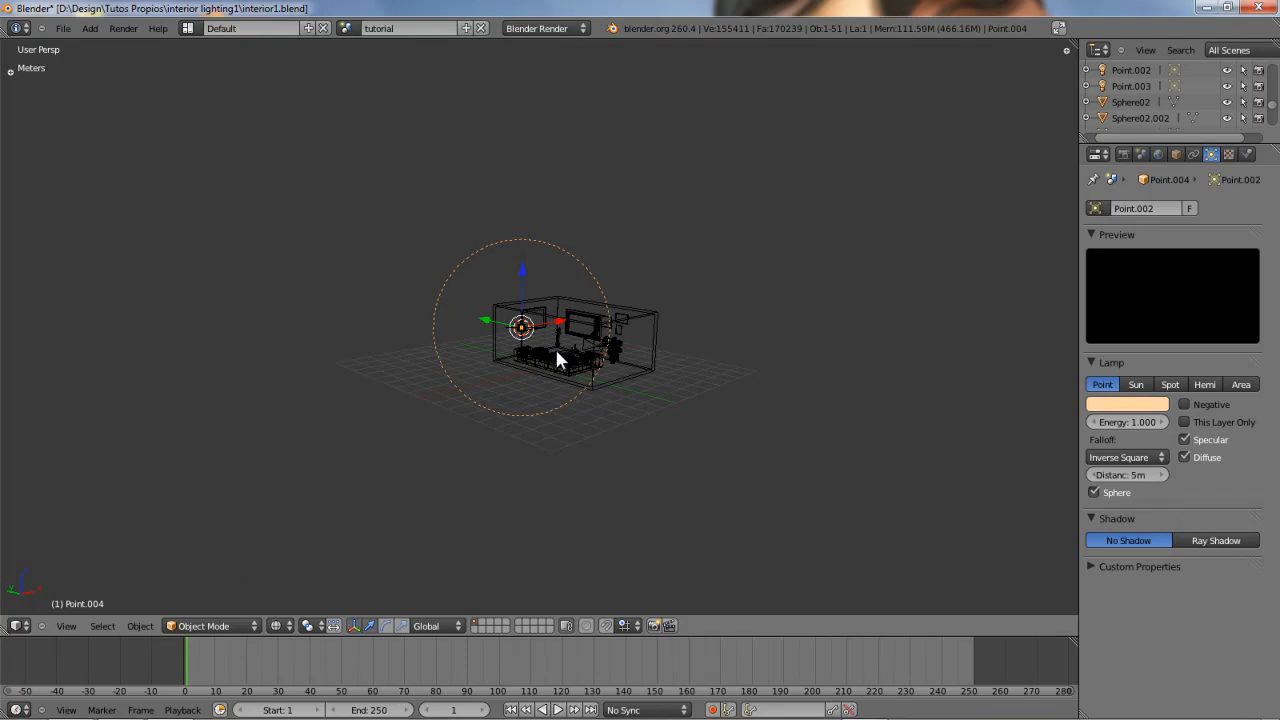
{"action": "left_click", "coordinate": [1124, 475]}
{"action": "key", "text": "Return"}
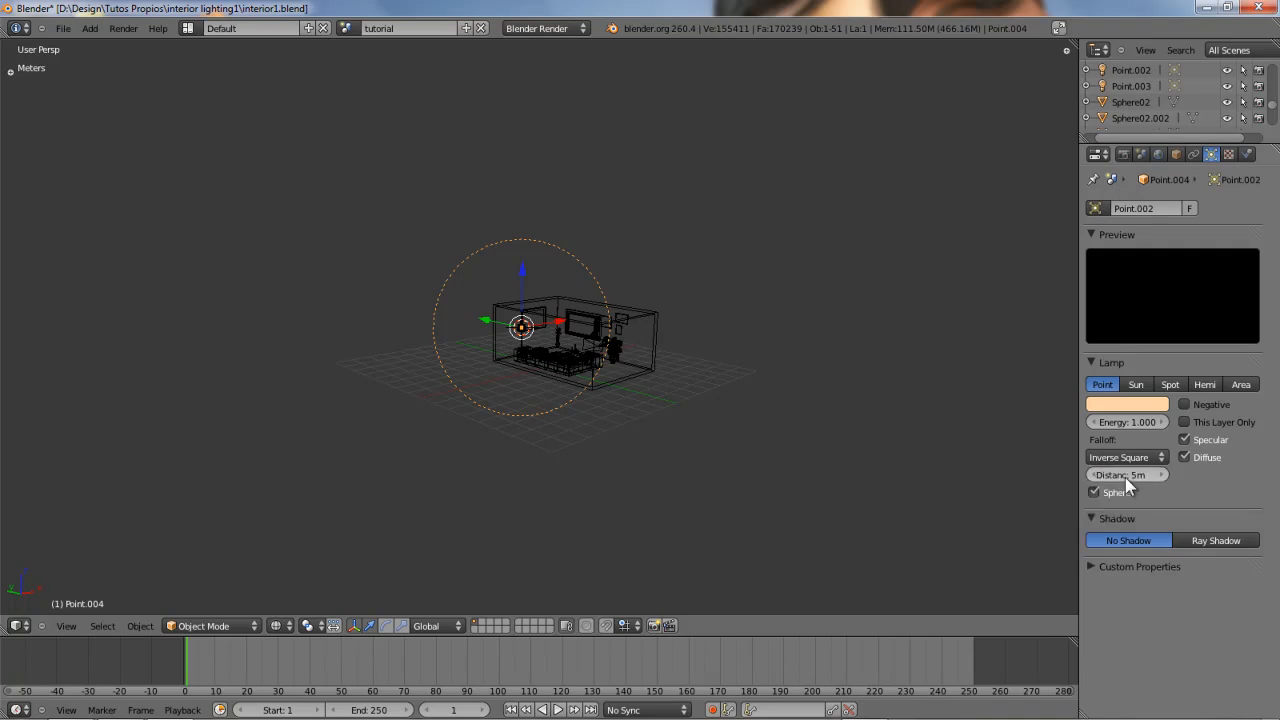
- Render the room from the camera and examine how far the floor lamp's light reaches
{"action": "scroll", "coordinate": [626, 380], "scroll_direction": "up", "scroll_amount": 6}
{"action": "key", "text": "KP_0"}
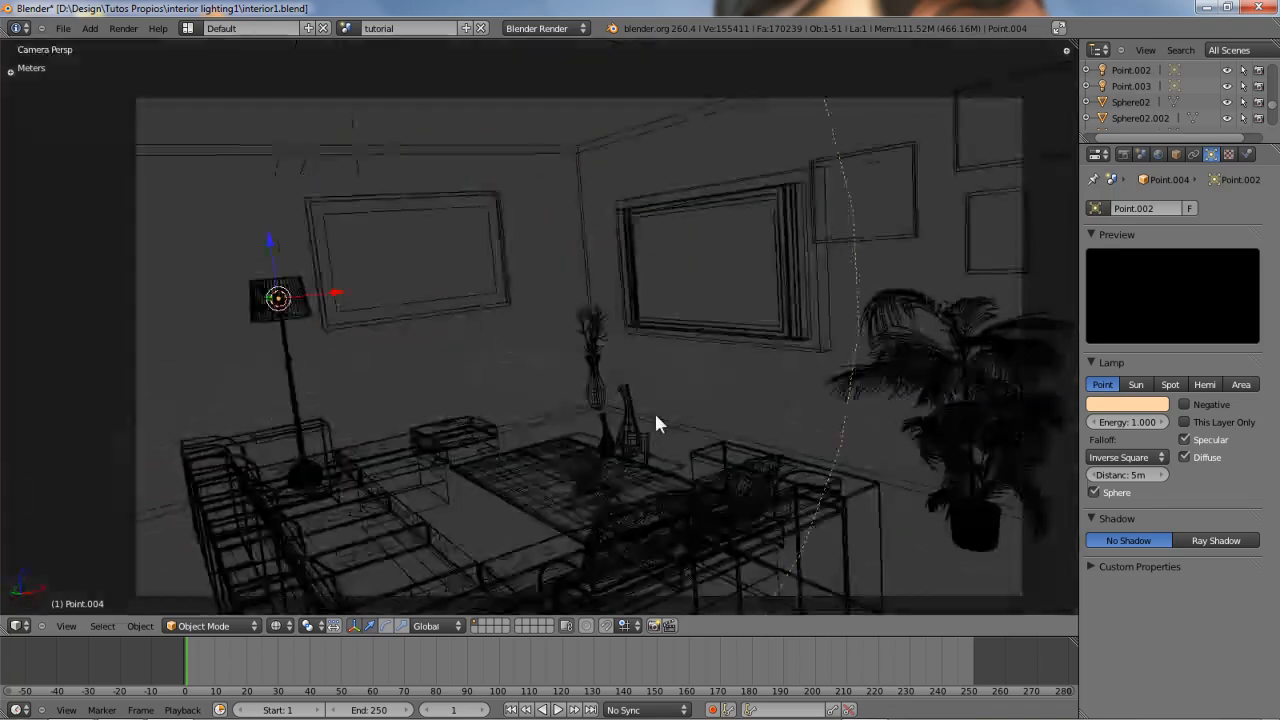
{"action": "key", "text": "F12"}
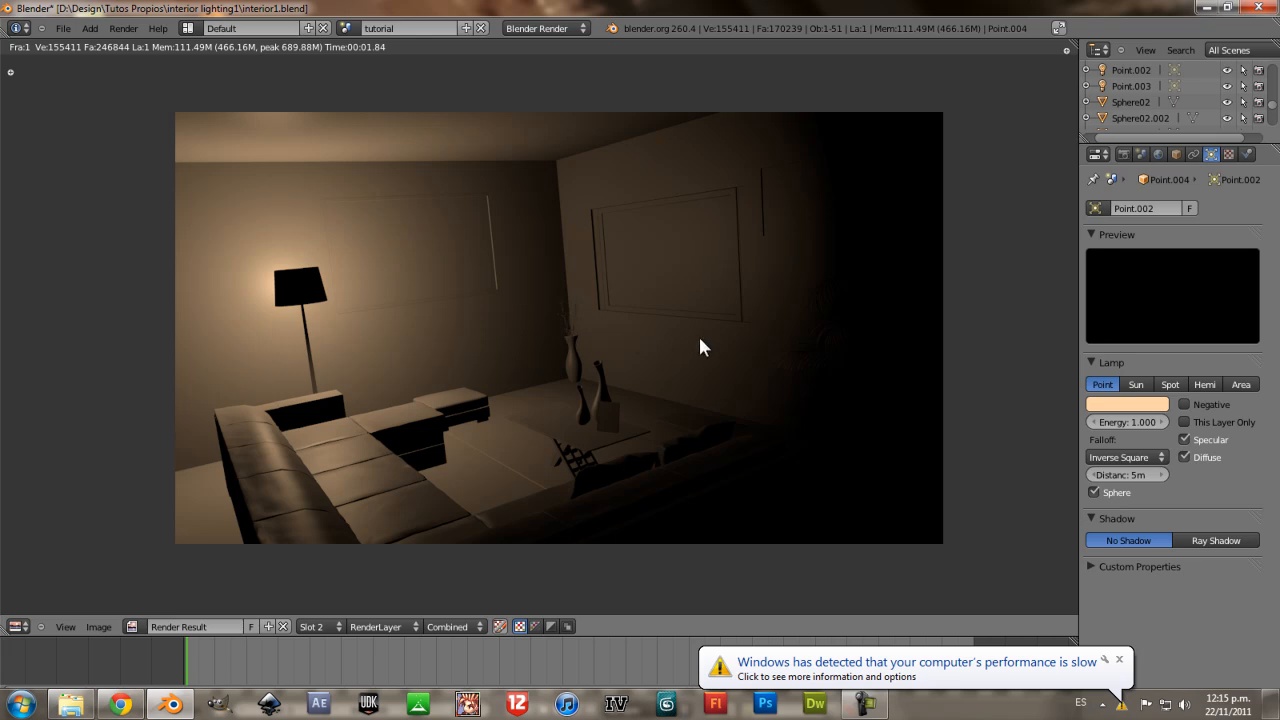
{"action": "middle_click_drag", "start_coordinate": [715, 326], "coordinate": [700, 325]}
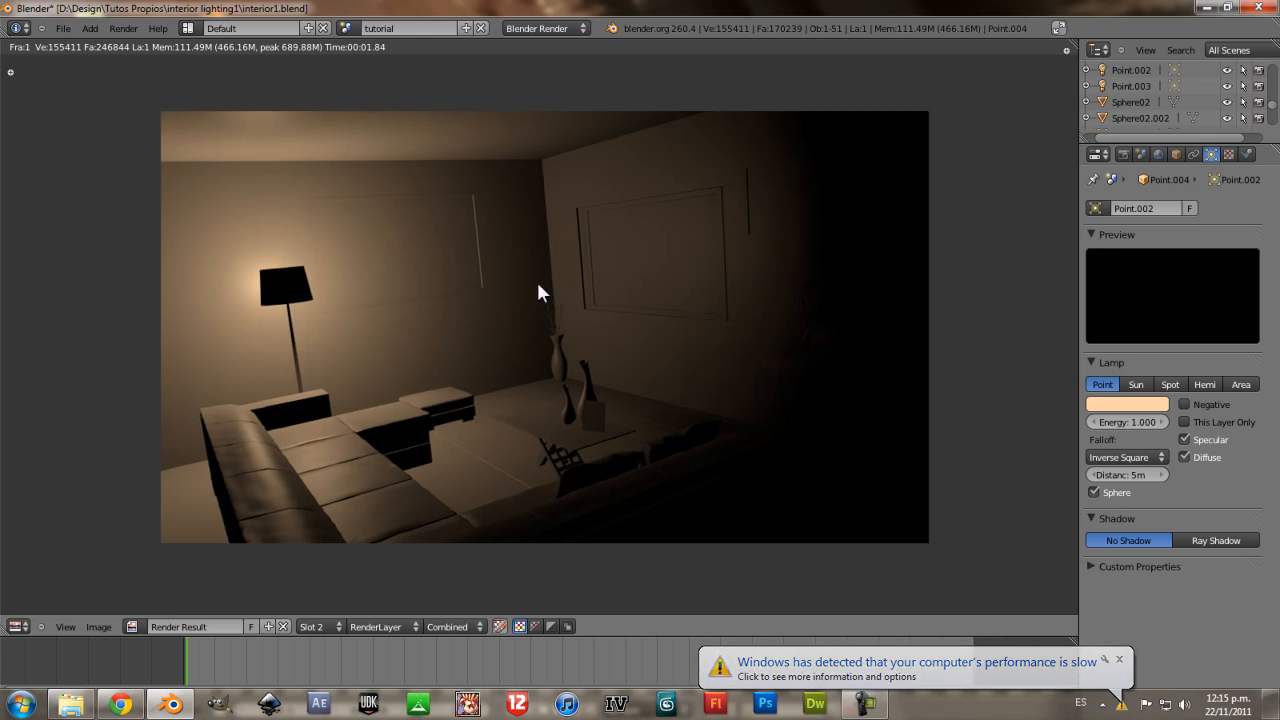
{"action": "middle_click_drag", "start_coordinate": [538, 291], "coordinate": [566, 400]}
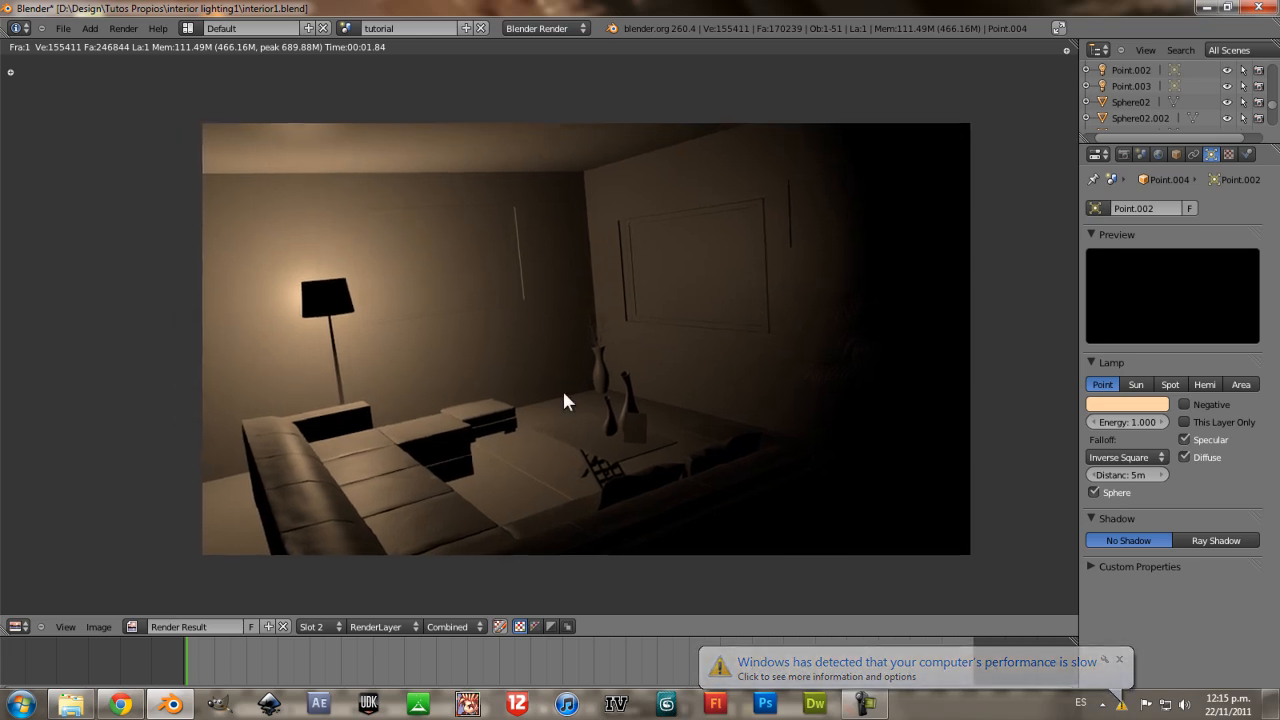
- Dismiss the performance notification and examine the room's render without lamp shadows
{"action": "left_click", "coordinate": [1119, 659]}
{"action": "mouse_move", "coordinate": [499, 294]}
{"action": "middle_mouse_down"}
{"action": "mouse_move", "coordinate": [511, 320]}
{"action": "mouse_move", "coordinate": [489, 306]}
{"action": "middle_mouse_up"}
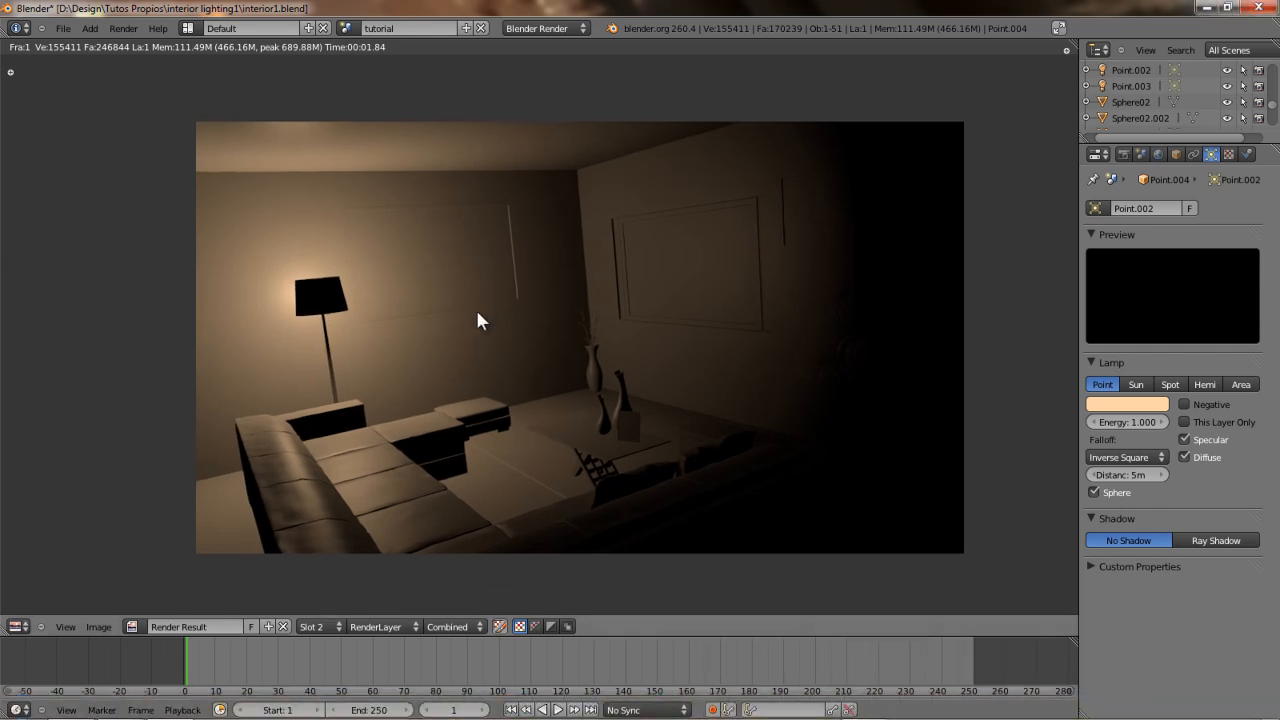
{"action": "scroll", "coordinate": [479, 310], "scroll_direction": "up", "scroll_amount": 1}
{"action": "scroll", "coordinate": [475, 307], "scroll_direction": "down", "scroll_amount": 1}
{"action": "middle_click_drag", "start_coordinate": [431, 308], "coordinate": [405, 312]}
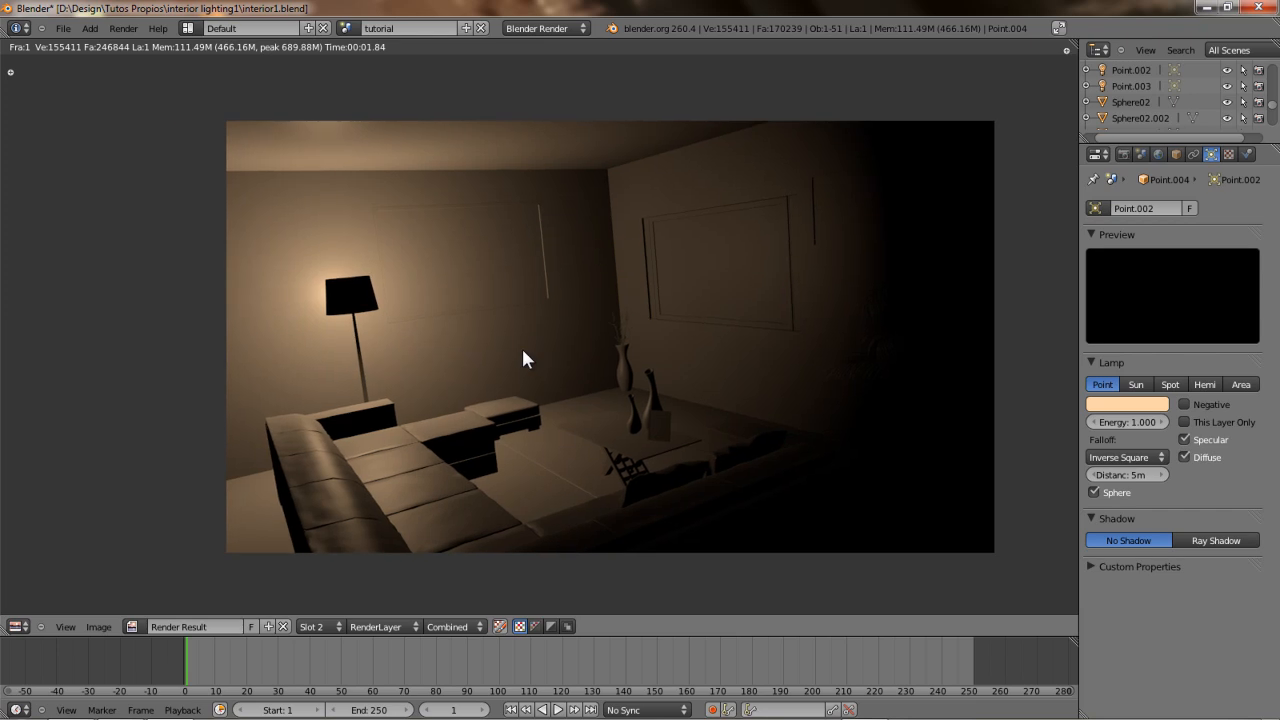
{"action": "key", "text": "Escape"}
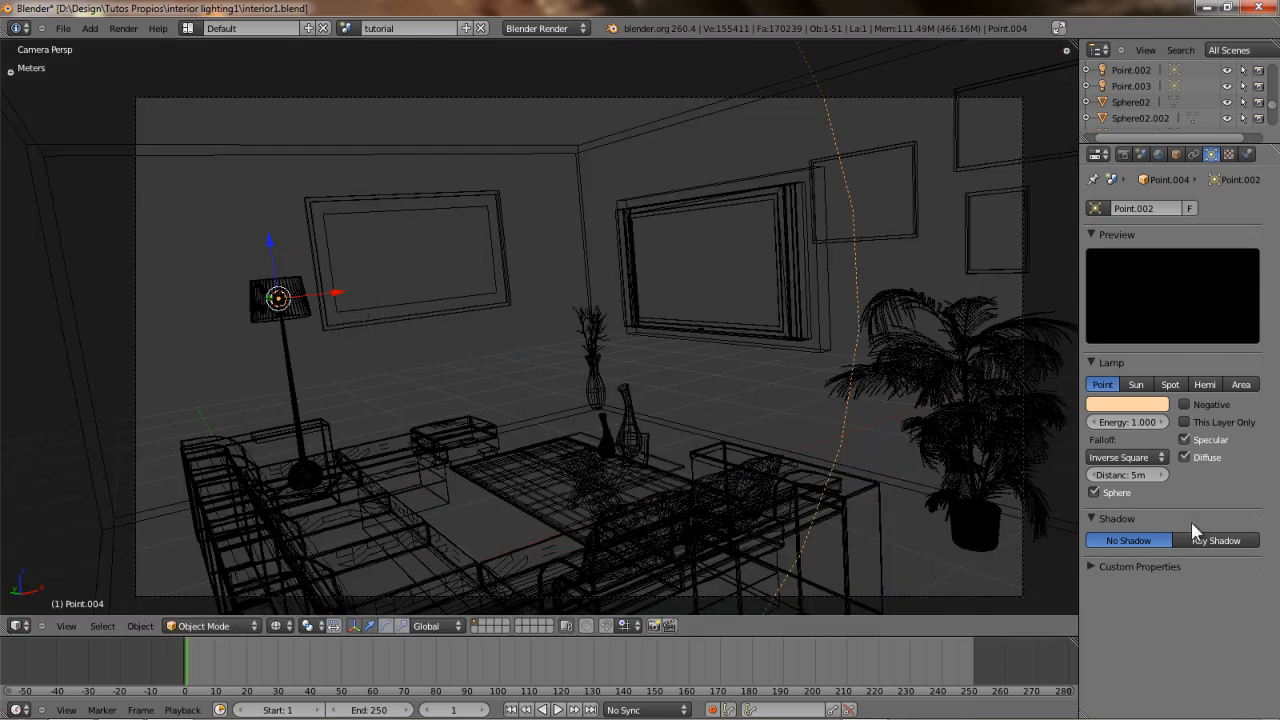
- Switch the point lamp's shadow type to Ray Shadow and check the render around the seats and vases
{"action": "left_click", "coordinate": [1216, 541]}
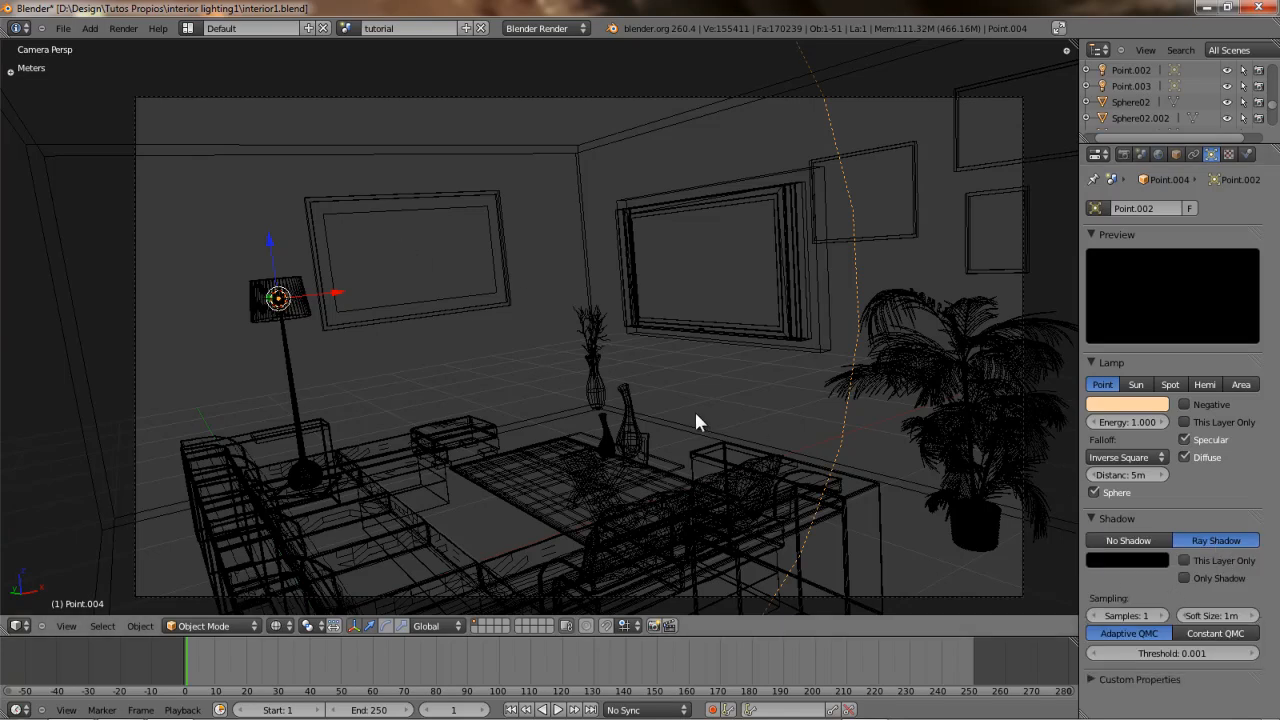
{"action": "key", "text": "F12"}
{"action": "scroll", "coordinate": [565, 443], "scroll_direction": "up", "scroll_amount": 3}
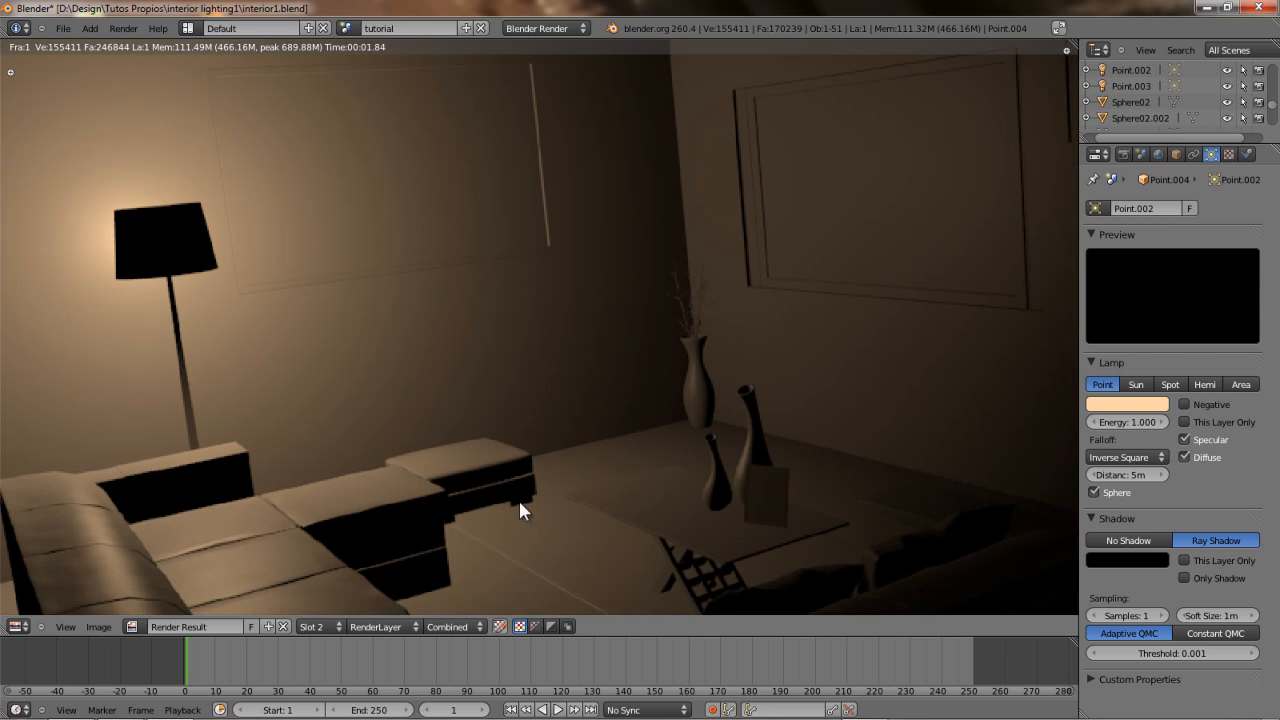
{"action": "scroll", "coordinate": [73, 214], "scroll_direction": "down", "scroll_amount": 3}
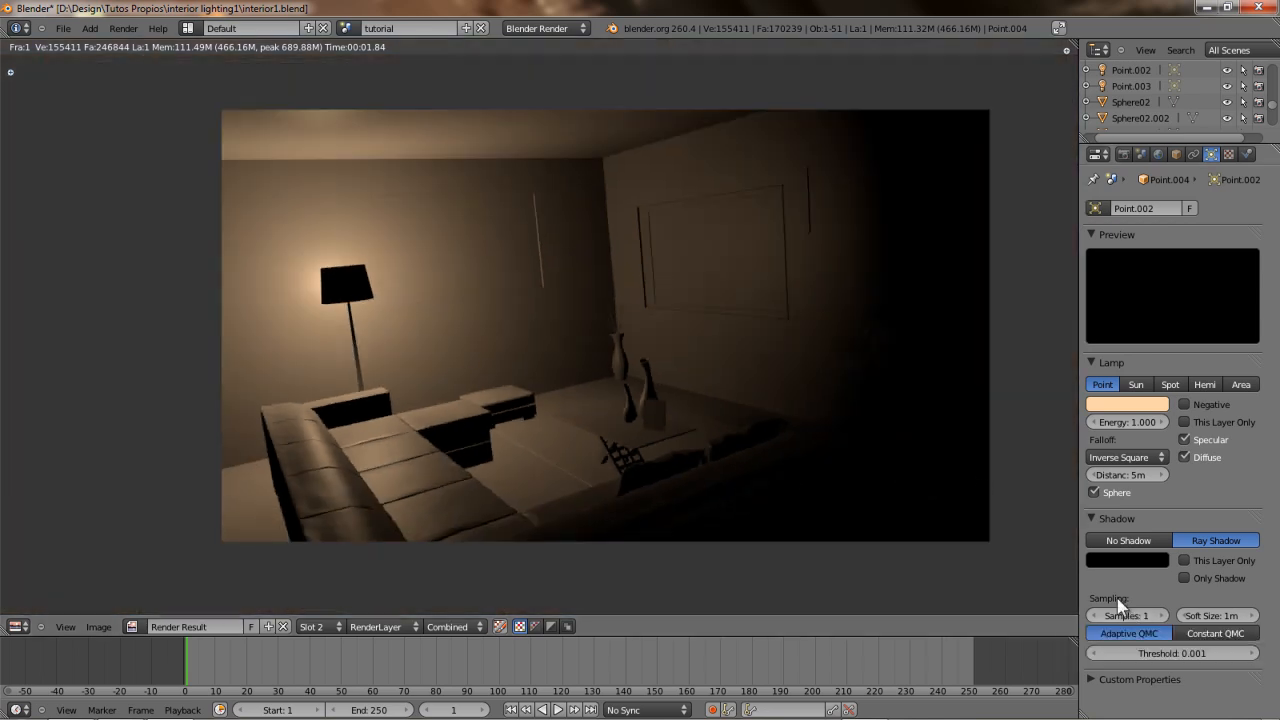
- Set the lamp's ray shadow to a soft size of 2 m and 5 samples with Constant QMC sampling
{"action": "left_click", "coordinate": [1211, 616]}
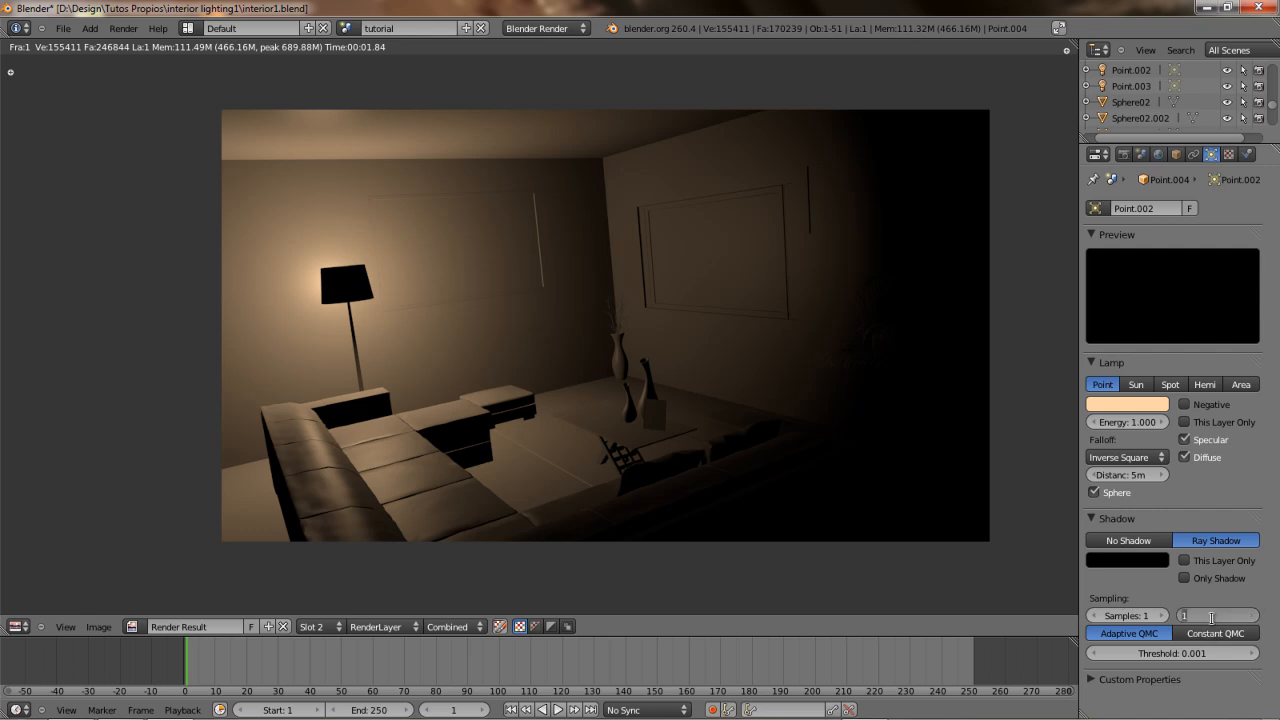
{"action": "type", "text": "2"}
{"action": "key", "text": "Return"}
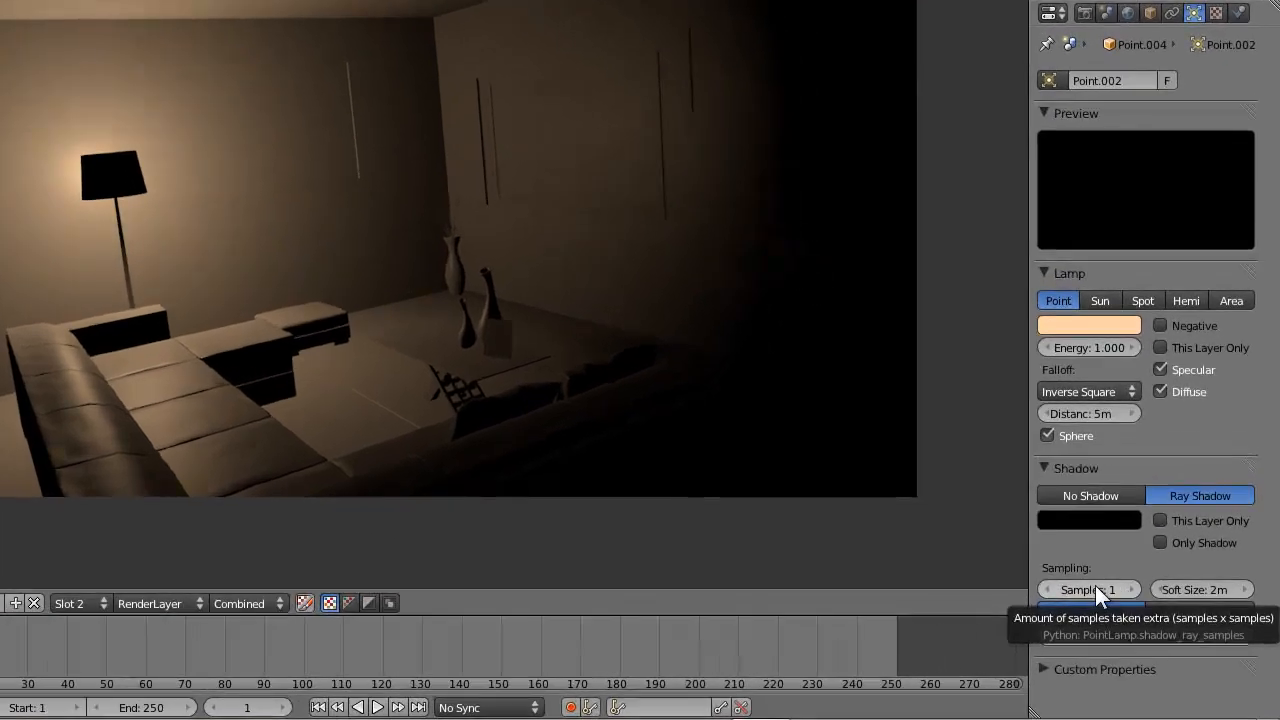
{"action": "left_click", "coordinate": [1130, 612]}
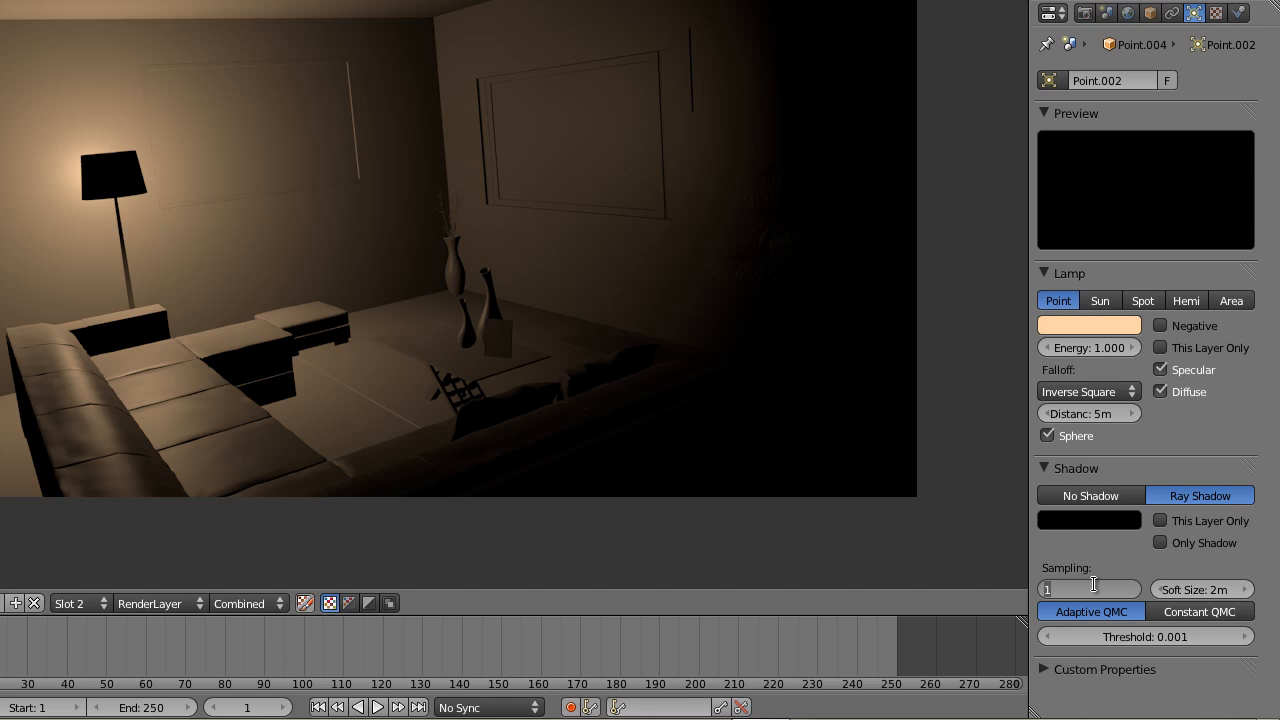
{"action": "type", "text": "5"}
{"action": "key", "text": "Return"}
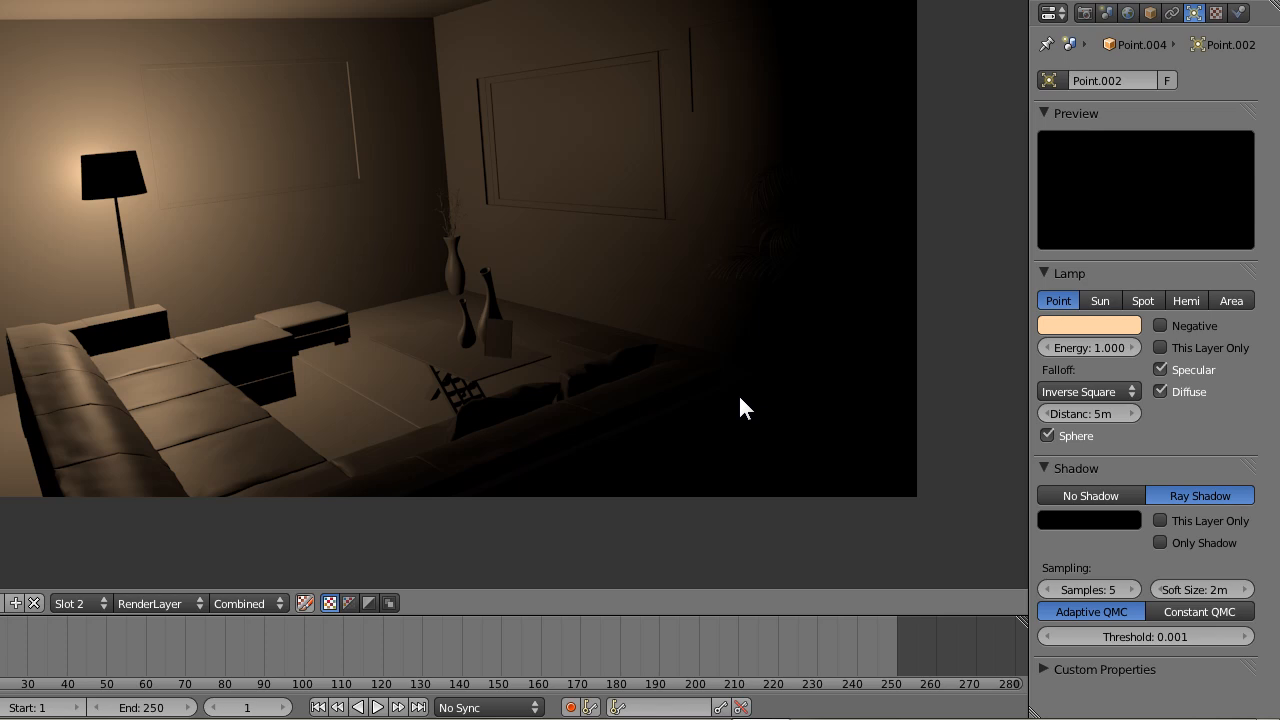
{"action": "left_click", "coordinate": [1179, 611]}
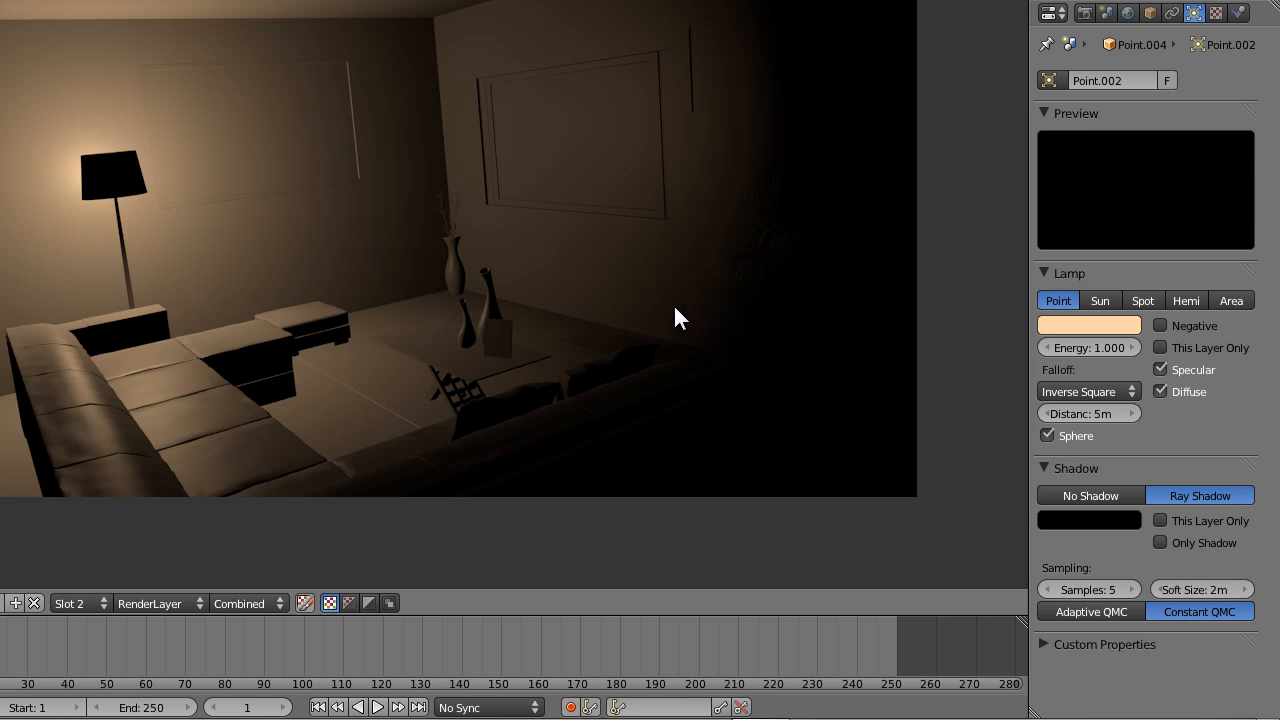
{"action": "key", "text": "F12"}
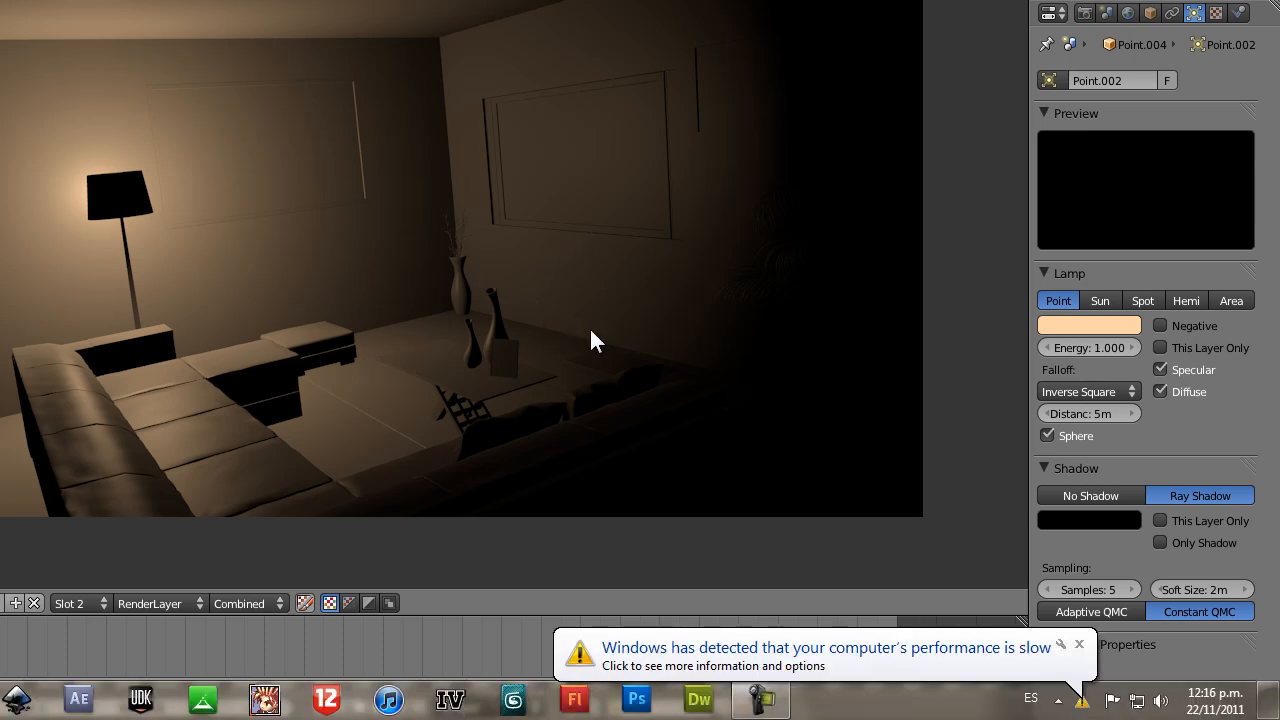
- Dismiss the performance notification, check the scan options in Panda Cloud Antivirus and close its window
{"action": "left_click", "coordinate": [1079, 644]}
{"action": "left_click", "coordinate": [1088, 700]}
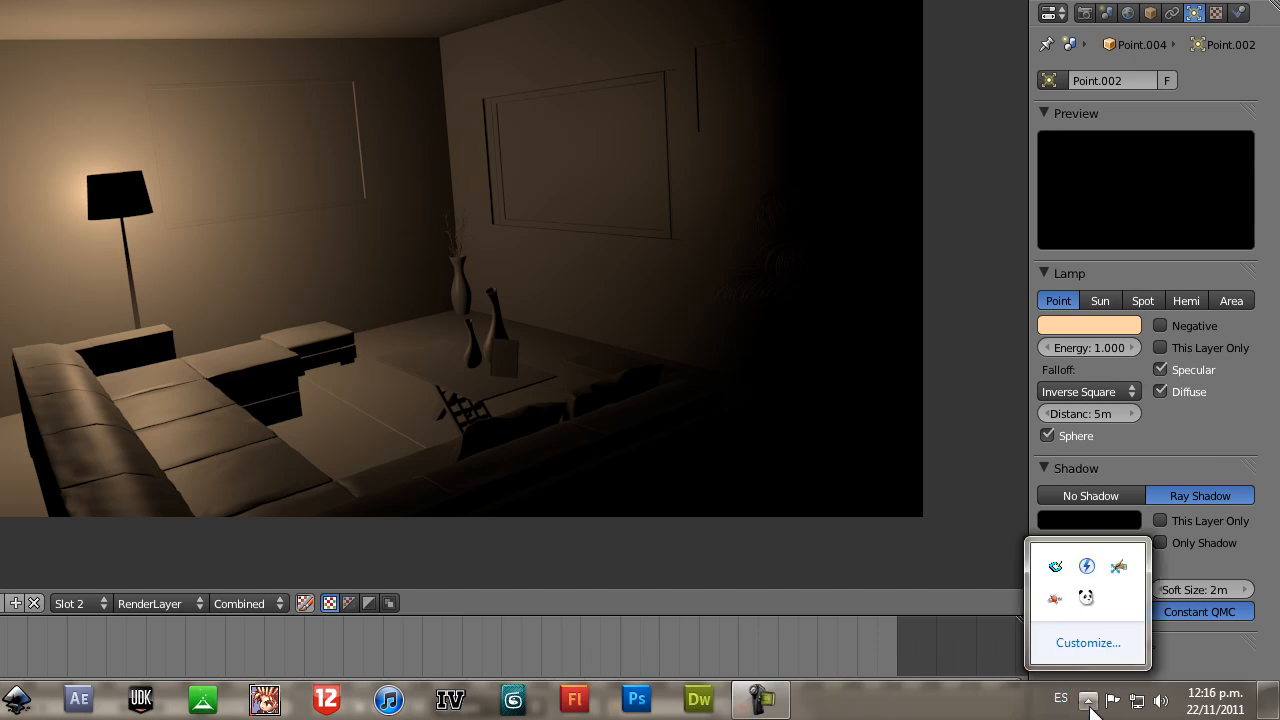
{"action": "right_click", "coordinate": [1088, 568]}
{"action": "left_click", "coordinate": [1113, 555]}
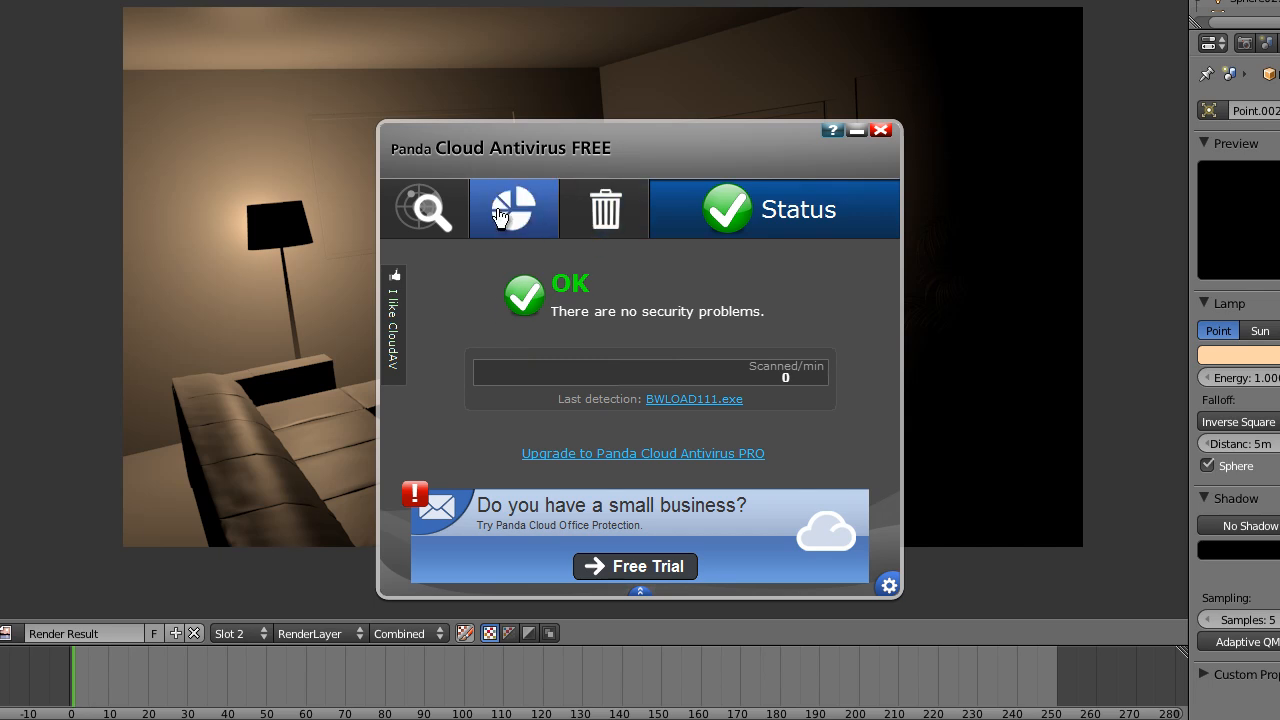
{"action": "left_click", "coordinate": [430, 225]}
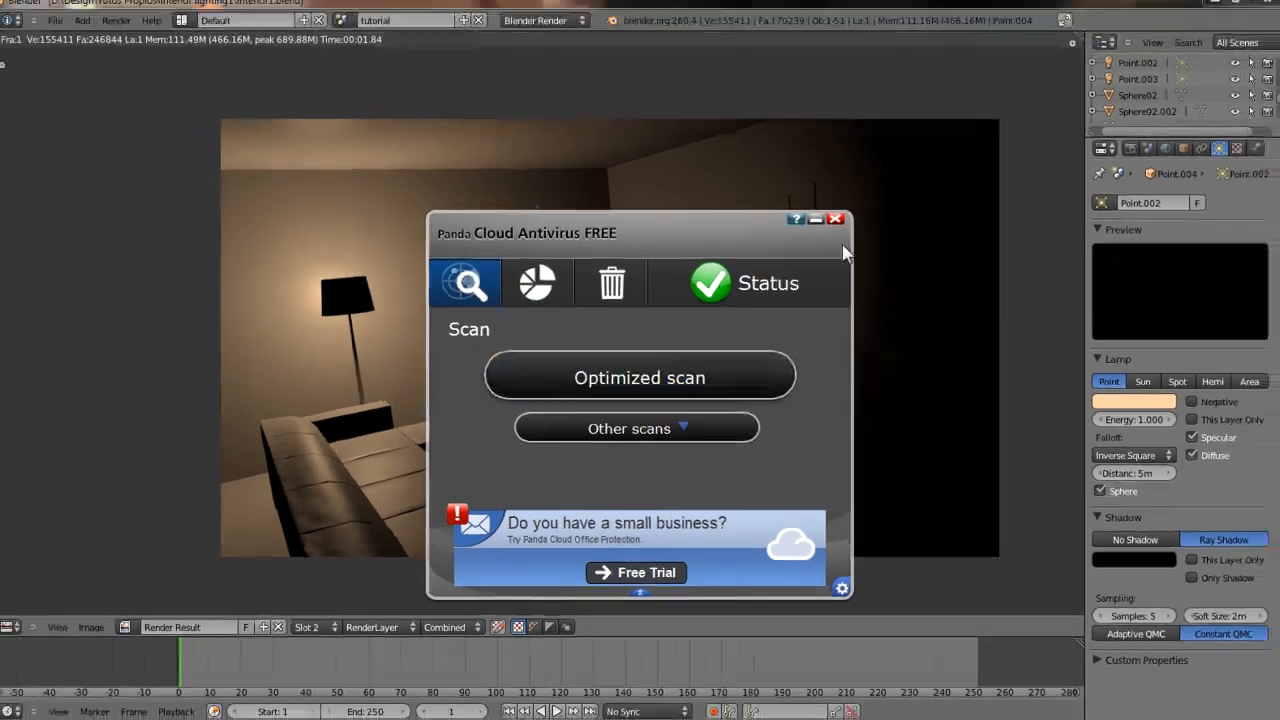
{"action": "left_click", "coordinate": [880, 130]}
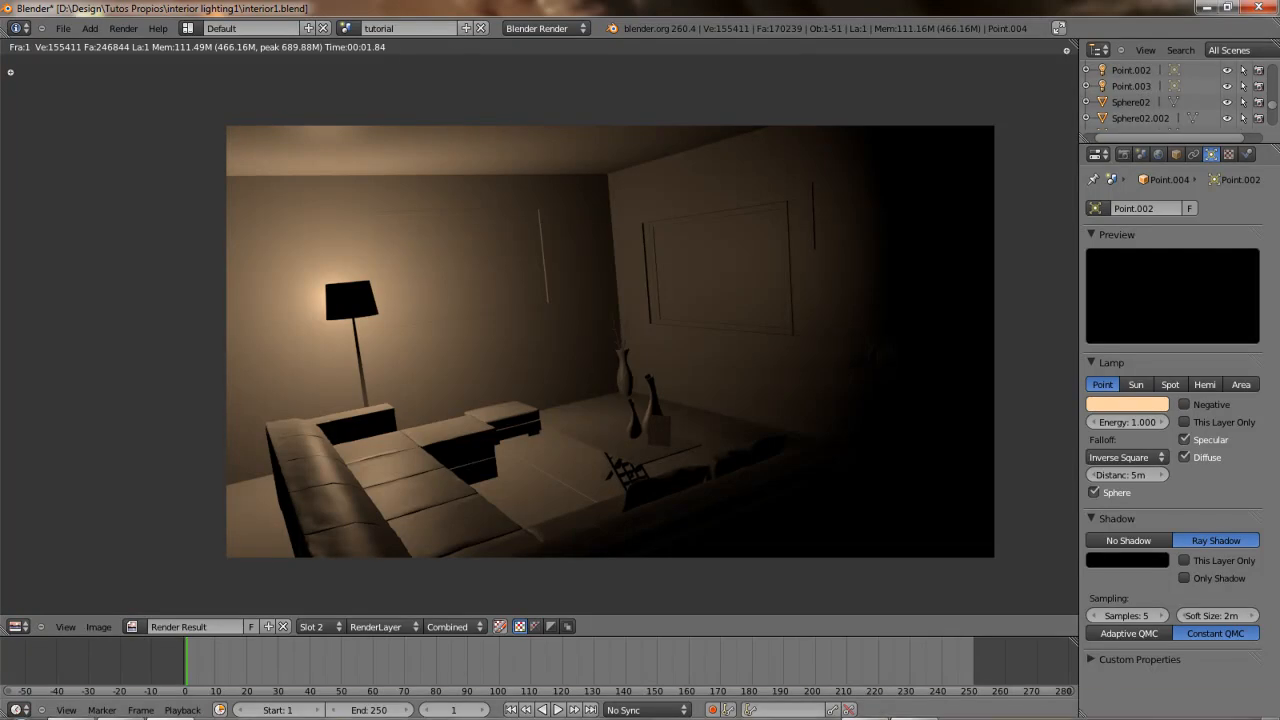
{"action": "left_click", "coordinate": [913, 704]}
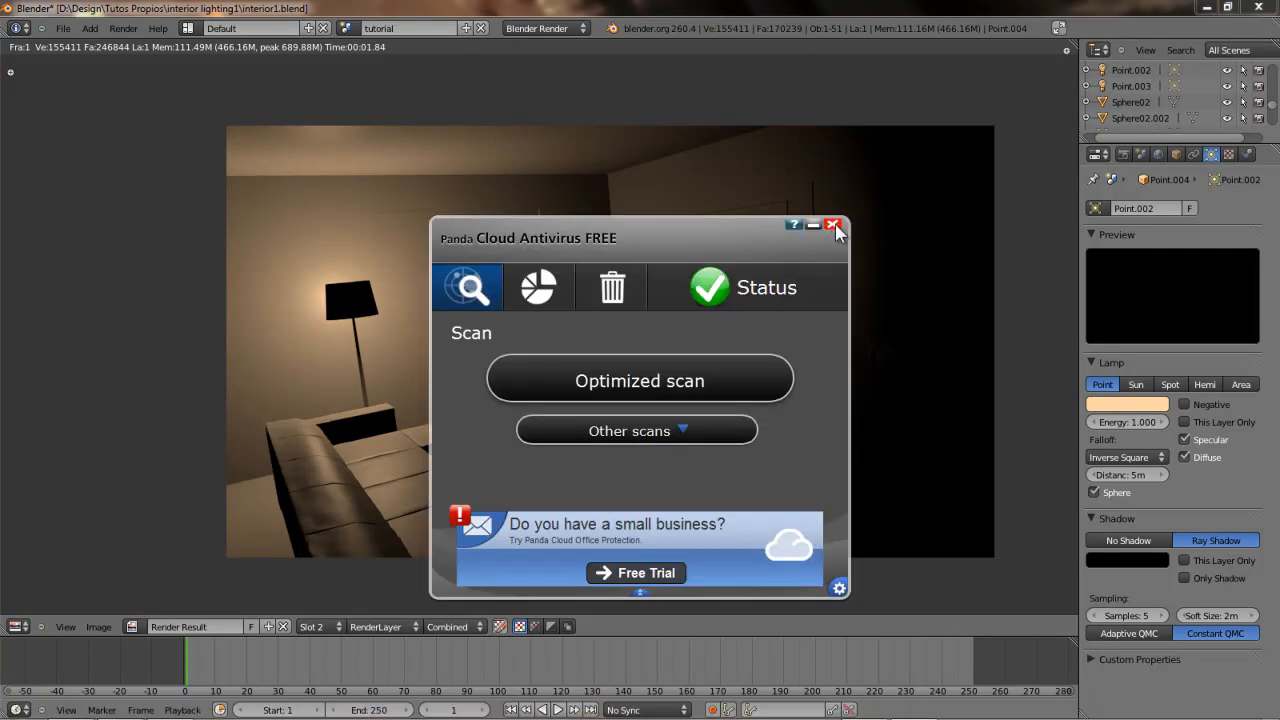
{"action": "left_click", "coordinate": [831, 224]}
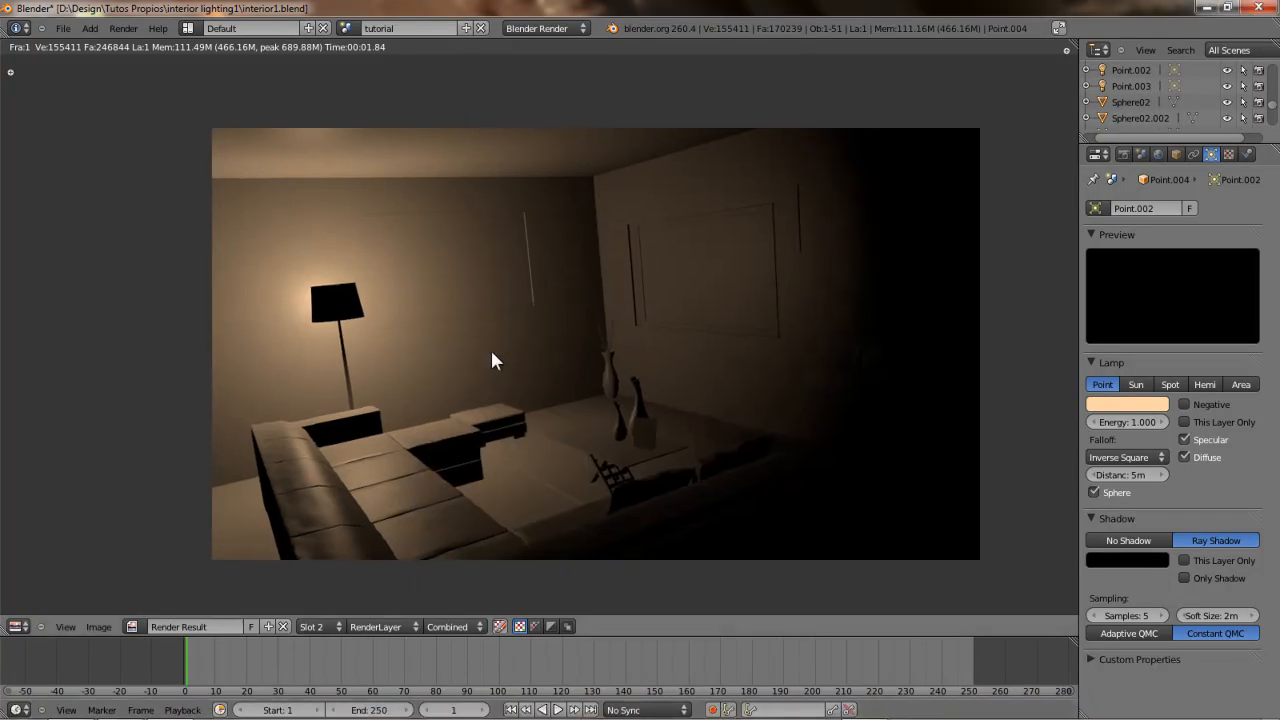
- Render the room from the camera and examine the soft shadows beneath the sofa and seats
{"action": "key", "text": "Escape"}
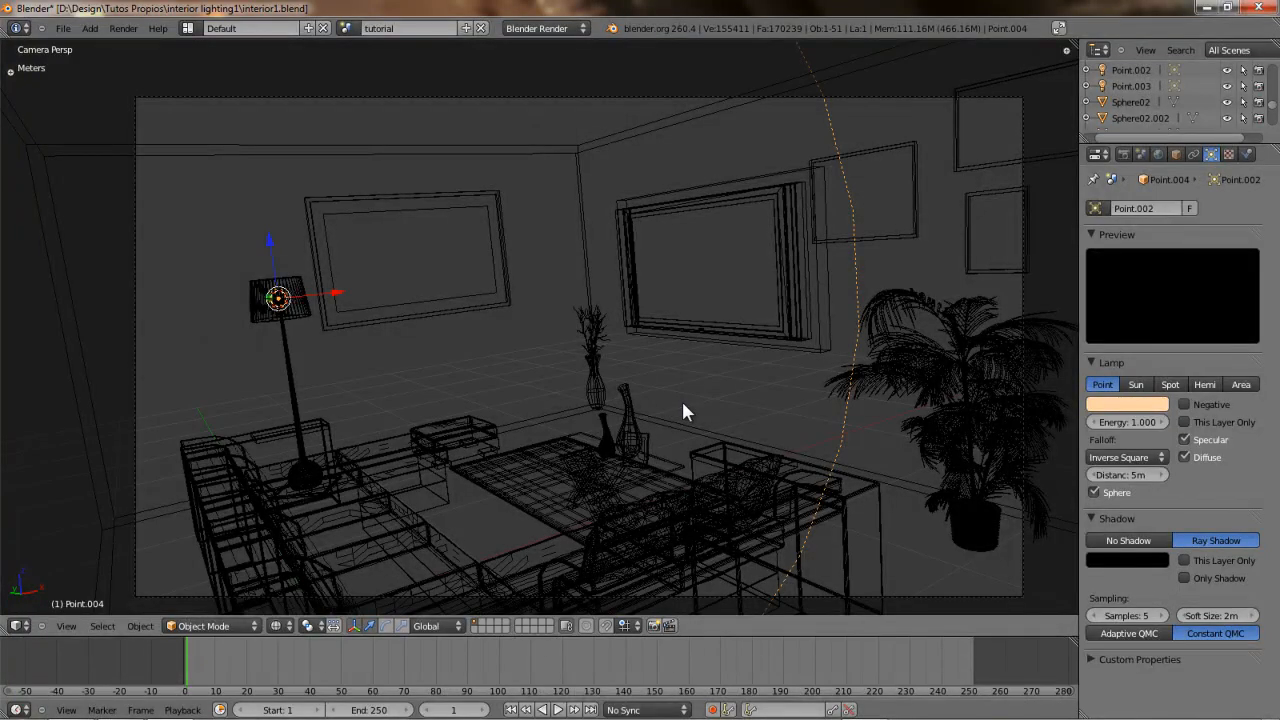
{"action": "key", "text": "F12"}
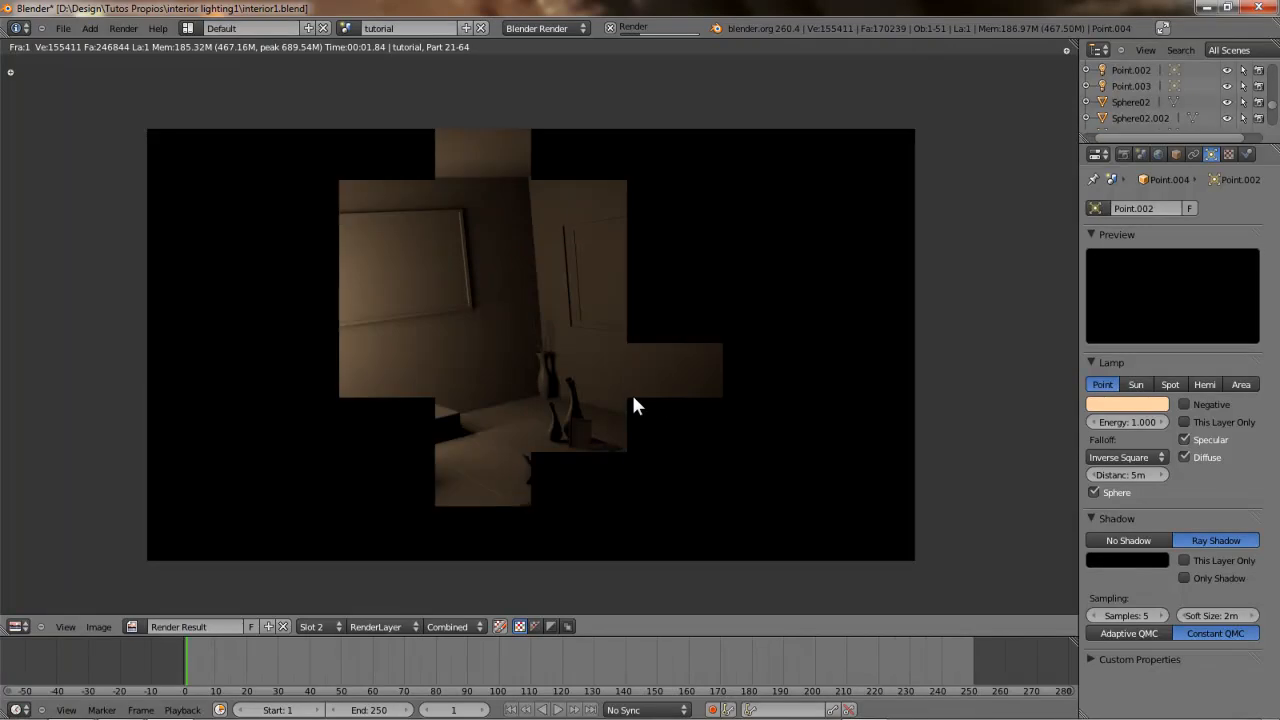
{"action": "scroll", "coordinate": [451, 392], "scroll_direction": "up", "scroll_amount": 6}
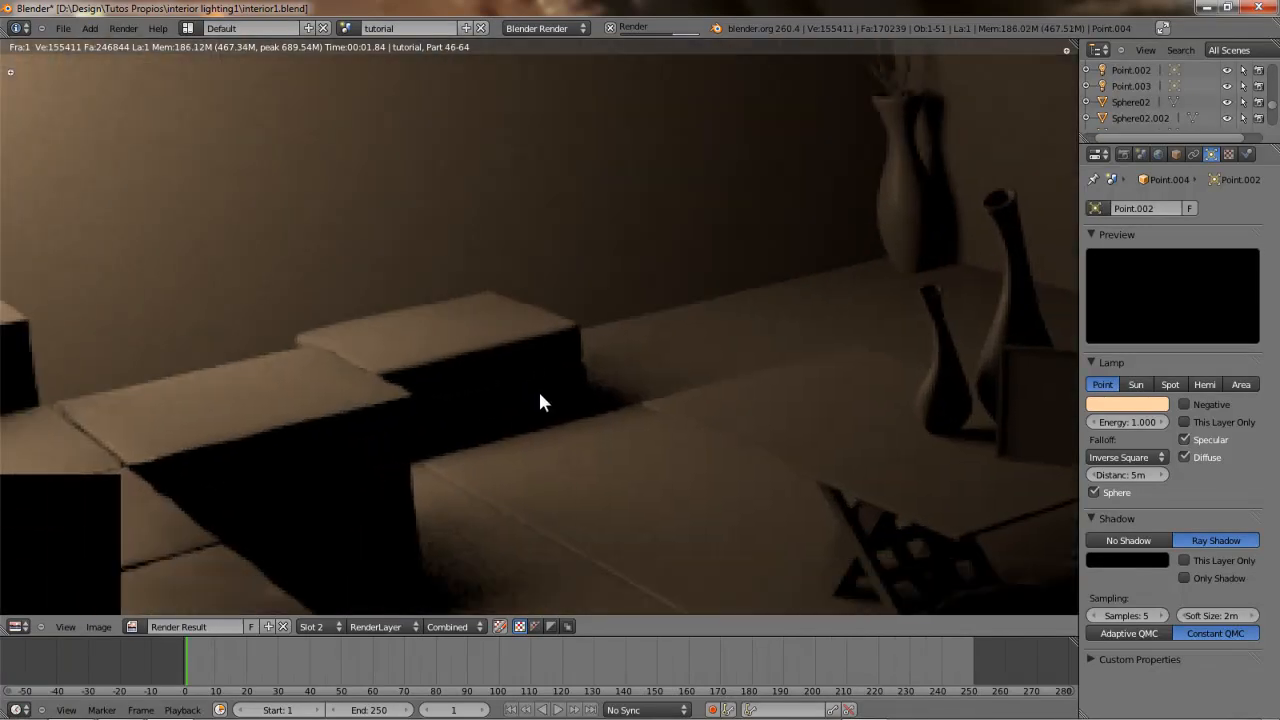
{"action": "scroll", "coordinate": [539, 393], "scroll_direction": "down", "scroll_amount": 4}
{"action": "scroll", "coordinate": [560, 385], "scroll_direction": "down", "scroll_amount": 1}
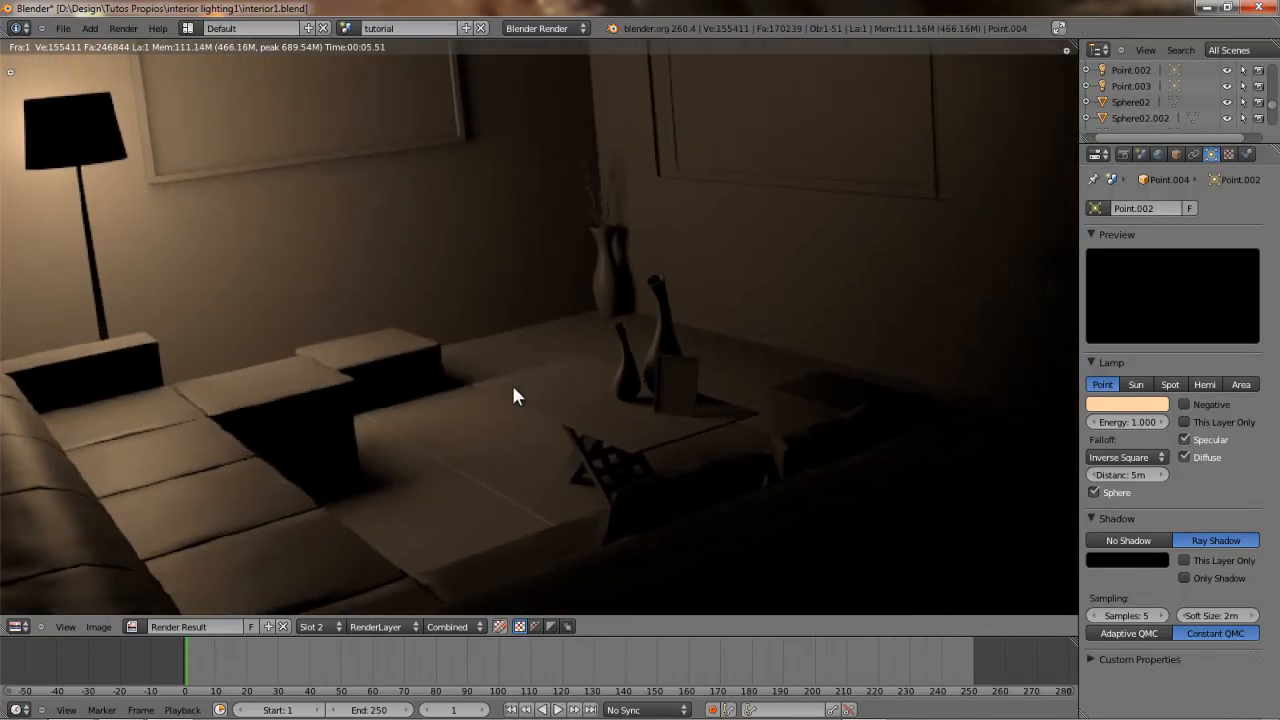
- Examine the shadows around the vases and picture frames in the finished render
{"action": "scroll", "coordinate": [539, 353], "scroll_direction": "up", "scroll_amount": 4}
{"action": "scroll", "coordinate": [539, 353], "scroll_direction": "down", "scroll_amount": 2}
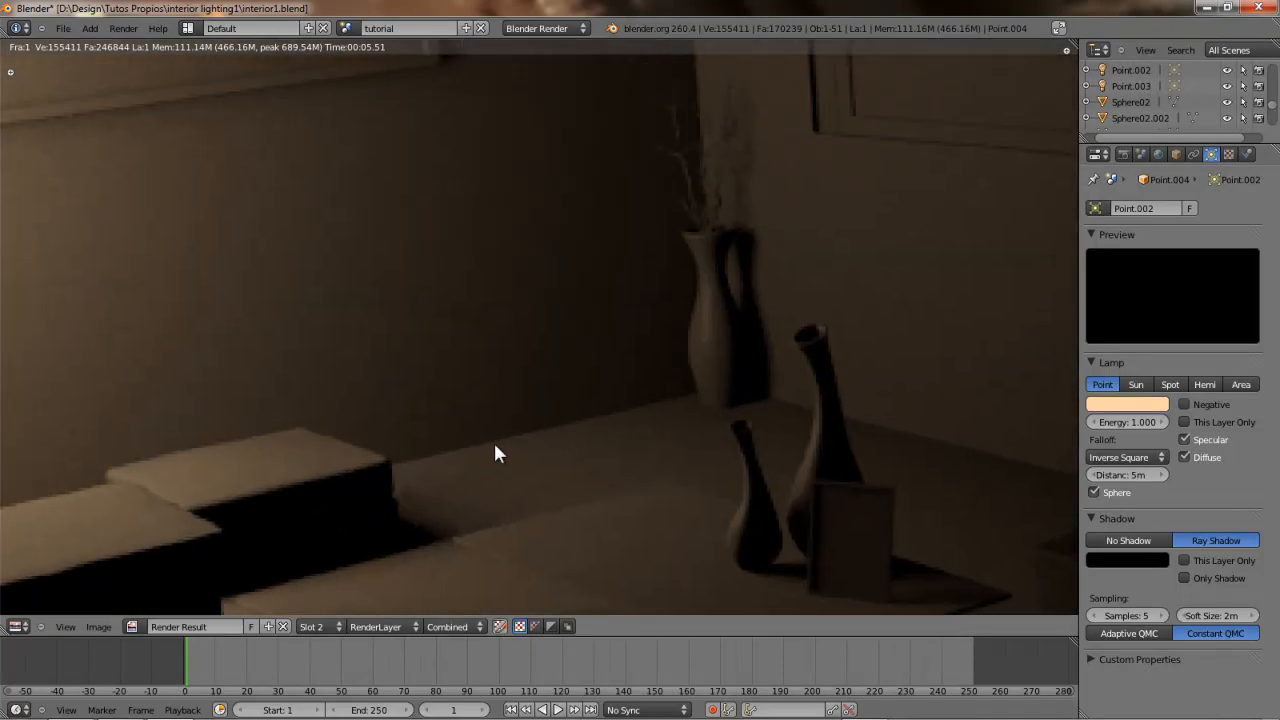
{"action": "scroll", "coordinate": [657, 294], "scroll_direction": "up", "scroll_amount": 5}
{"action": "scroll", "coordinate": [612, 378], "scroll_direction": "down", "scroll_amount": 6}
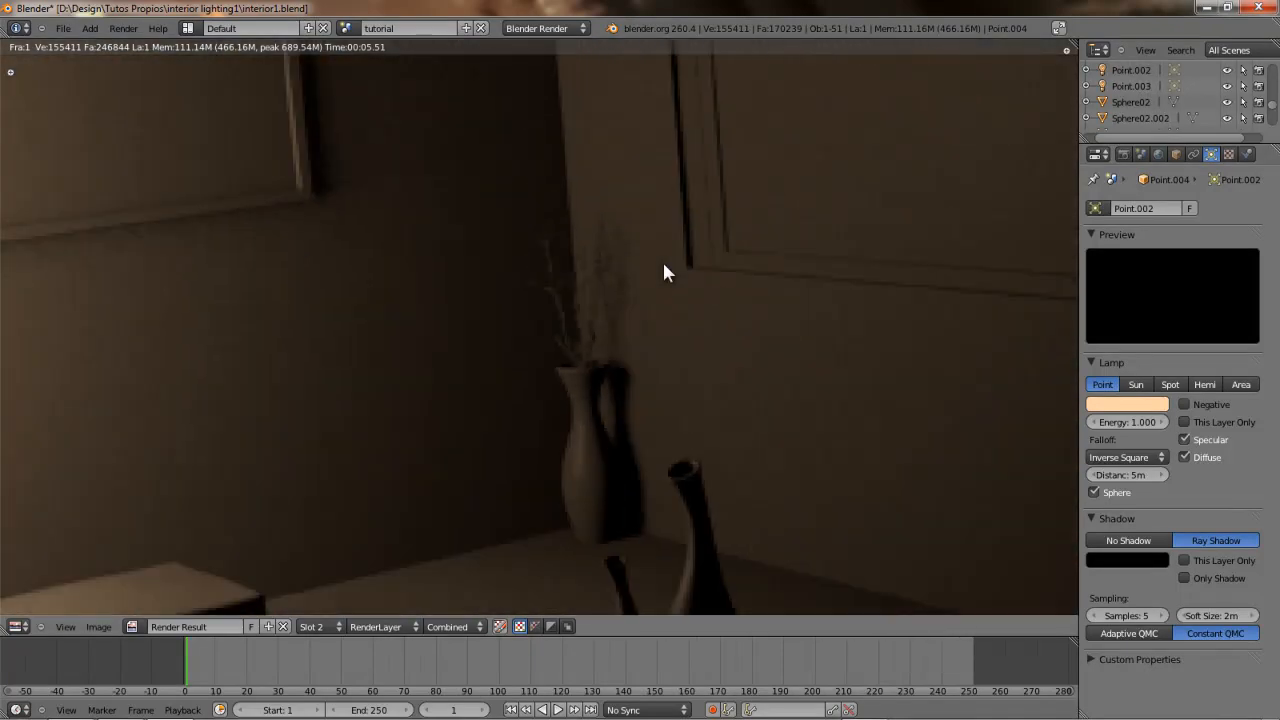
{"action": "scroll", "coordinate": [593, 352], "scroll_direction": "up", "scroll_amount": 7}
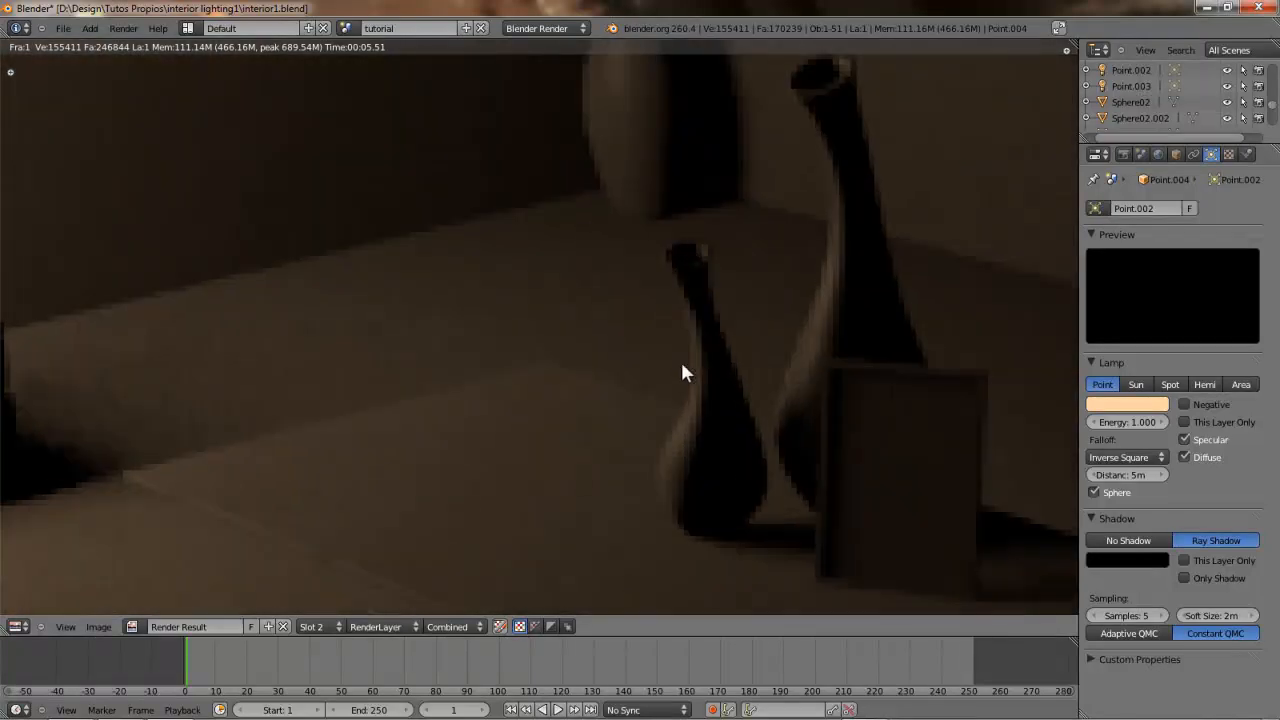
{"action": "scroll", "coordinate": [586, 323], "scroll_direction": "down", "scroll_amount": 4}
{"action": "scroll", "coordinate": [703, 420], "scroll_direction": "down", "scroll_amount": 6}
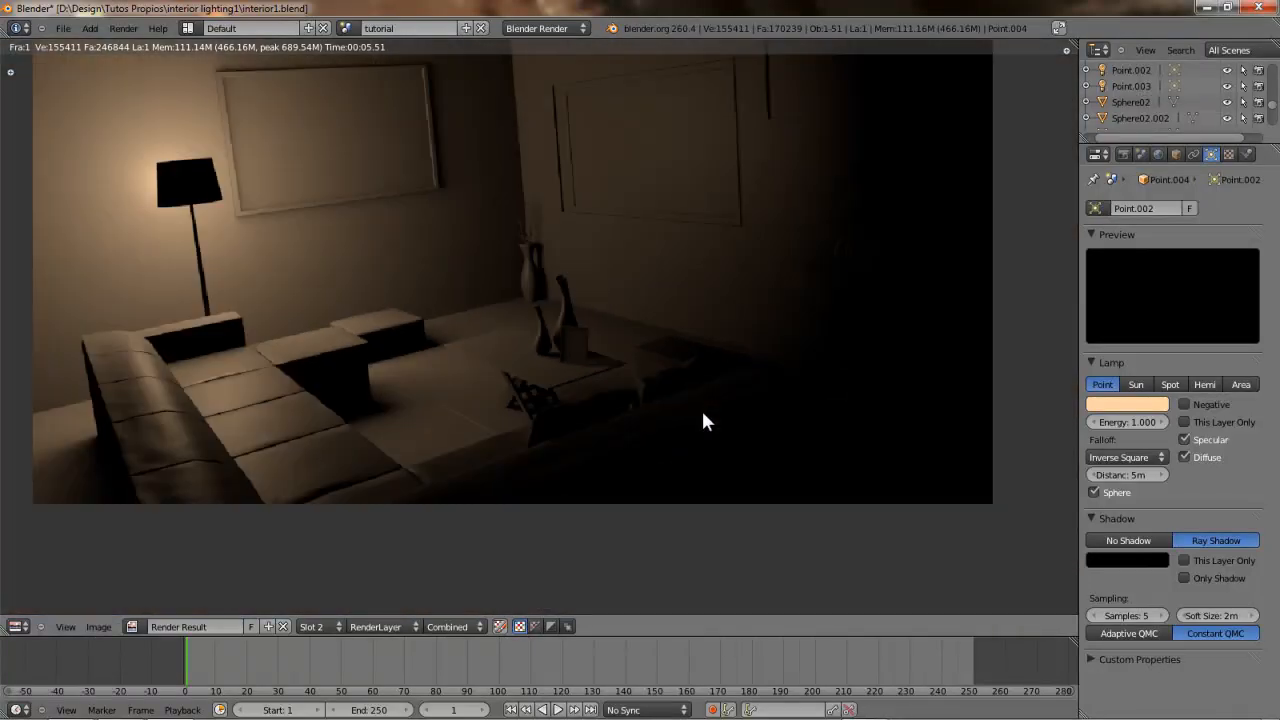
{"action": "scroll", "coordinate": [580, 355], "scroll_direction": "up", "scroll_amount": 2}
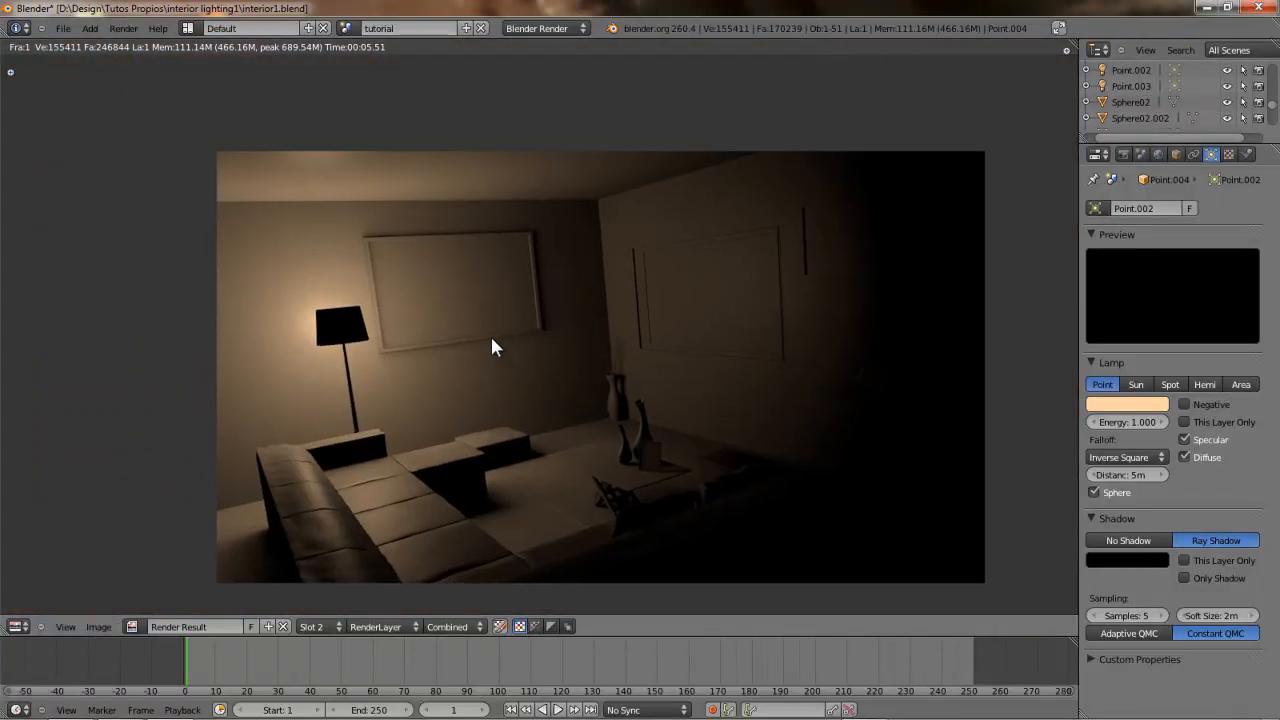
{"action": "key", "text": "Escape"}
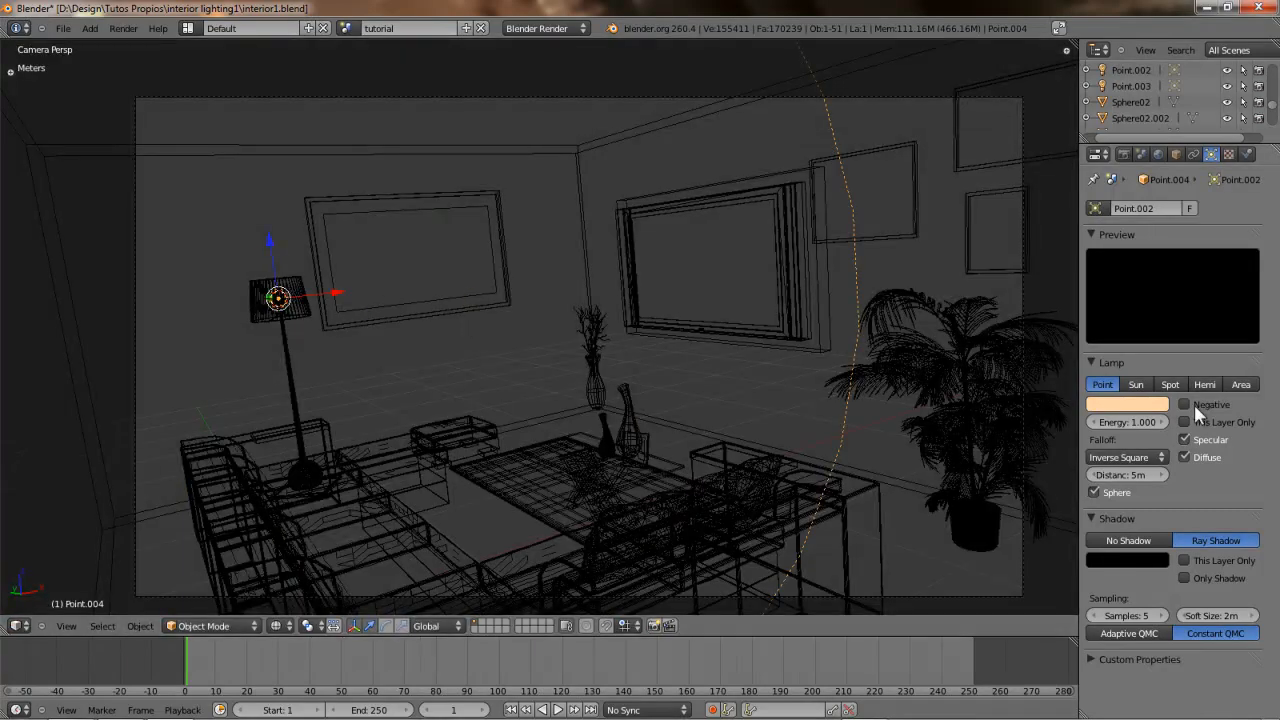
- Reopen the last render and examine the floor lamp's shade and the glow on the wall behind it
{"action": "key", "text": "F11"}
{"action": "scroll", "coordinate": [363, 331], "scroll_direction": "up", "scroll_amount": 3}
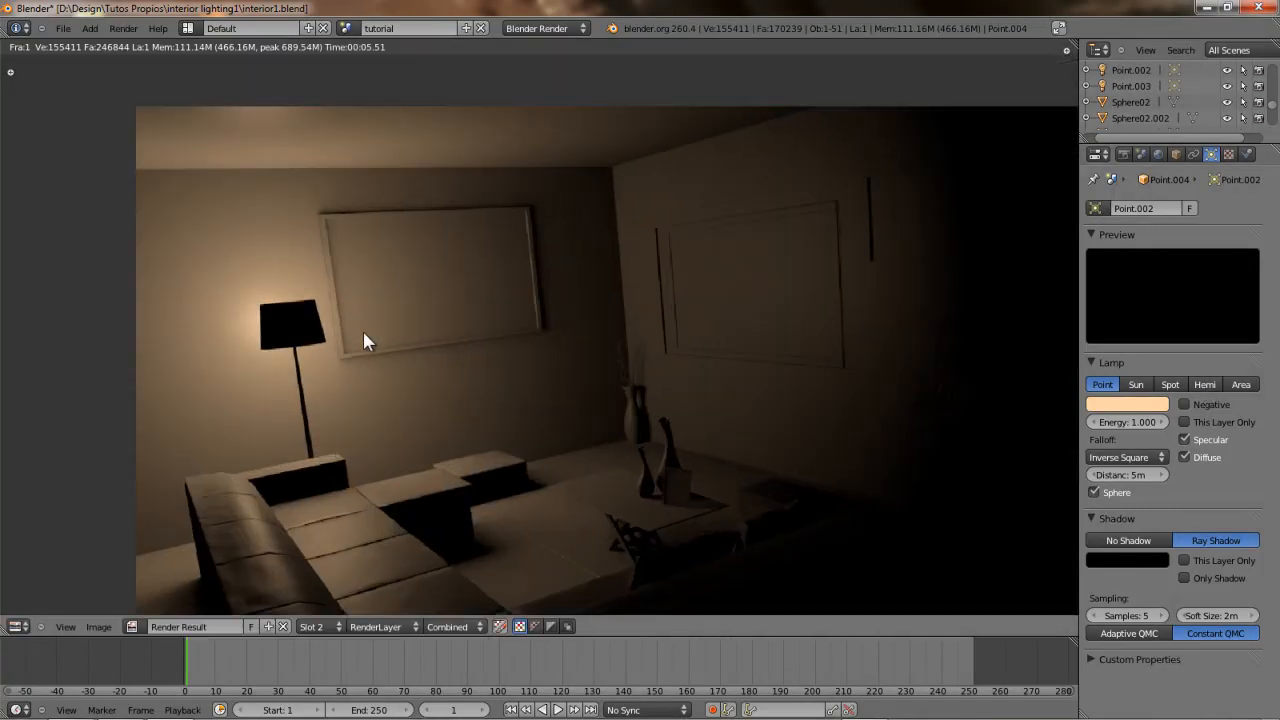
{"action": "scroll", "coordinate": [363, 331], "scroll_direction": "up", "scroll_amount": 3}
{"action": "scroll", "coordinate": [253, 388], "scroll_direction": "up", "scroll_amount": 1}
{"action": "scroll", "coordinate": [469, 294], "scroll_direction": "up", "scroll_amount": 1}
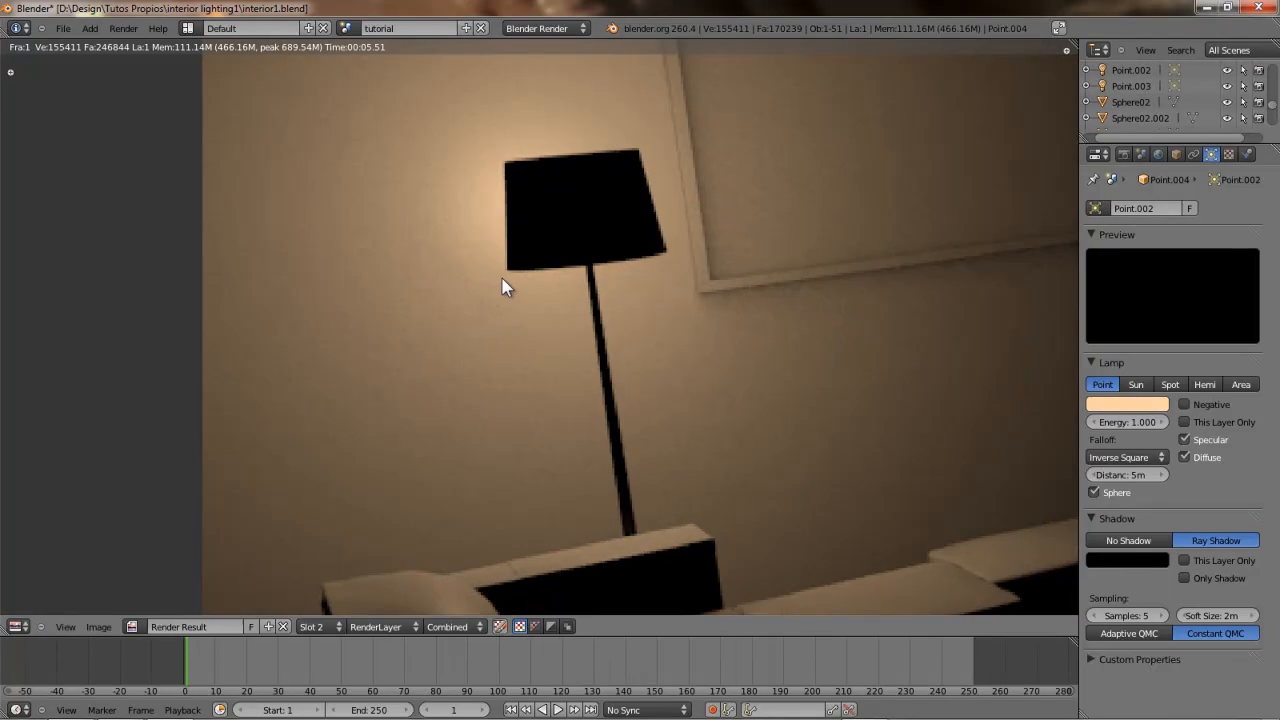
{"action": "middle_click_drag", "start_coordinate": [599, 219], "coordinate": [500, 298]}
{"action": "scroll", "coordinate": [487, 292], "scroll_direction": "down", "scroll_amount": 4}
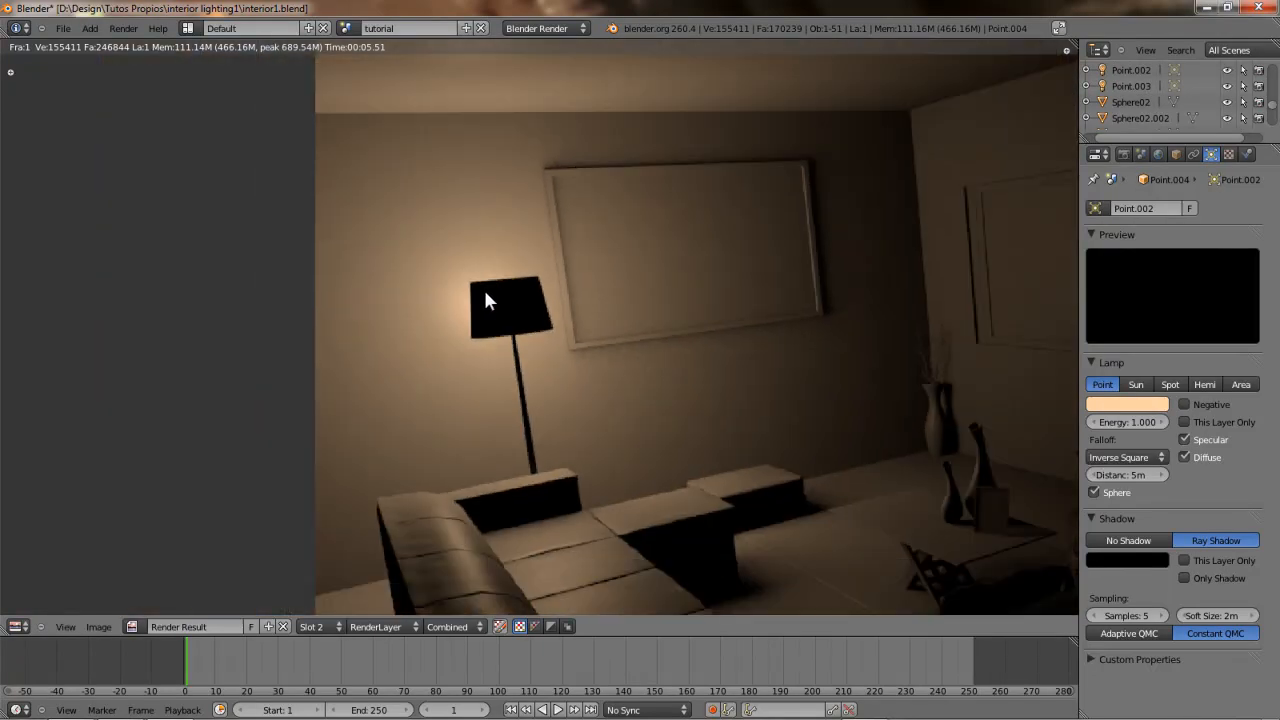
{"action": "scroll", "coordinate": [498, 302], "scroll_direction": "down", "scroll_amount": 1}
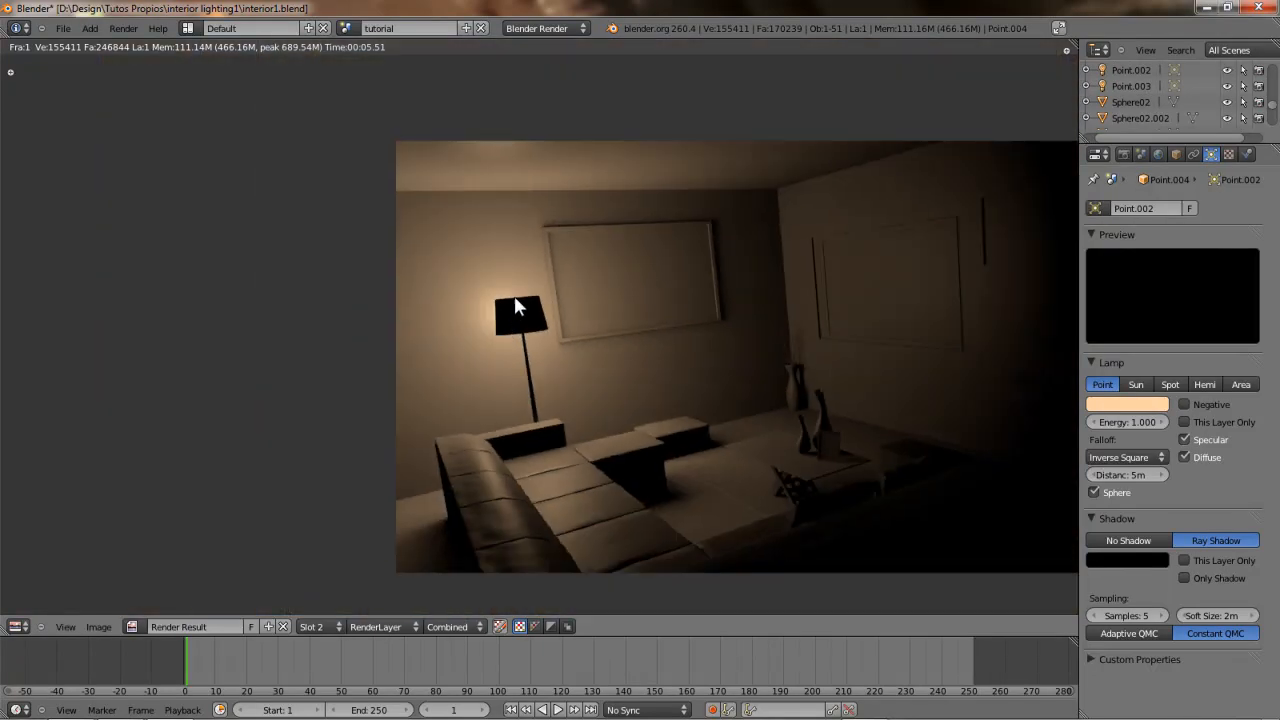
{"action": "scroll", "coordinate": [533, 330], "scroll_direction": "up", "scroll_amount": 2}
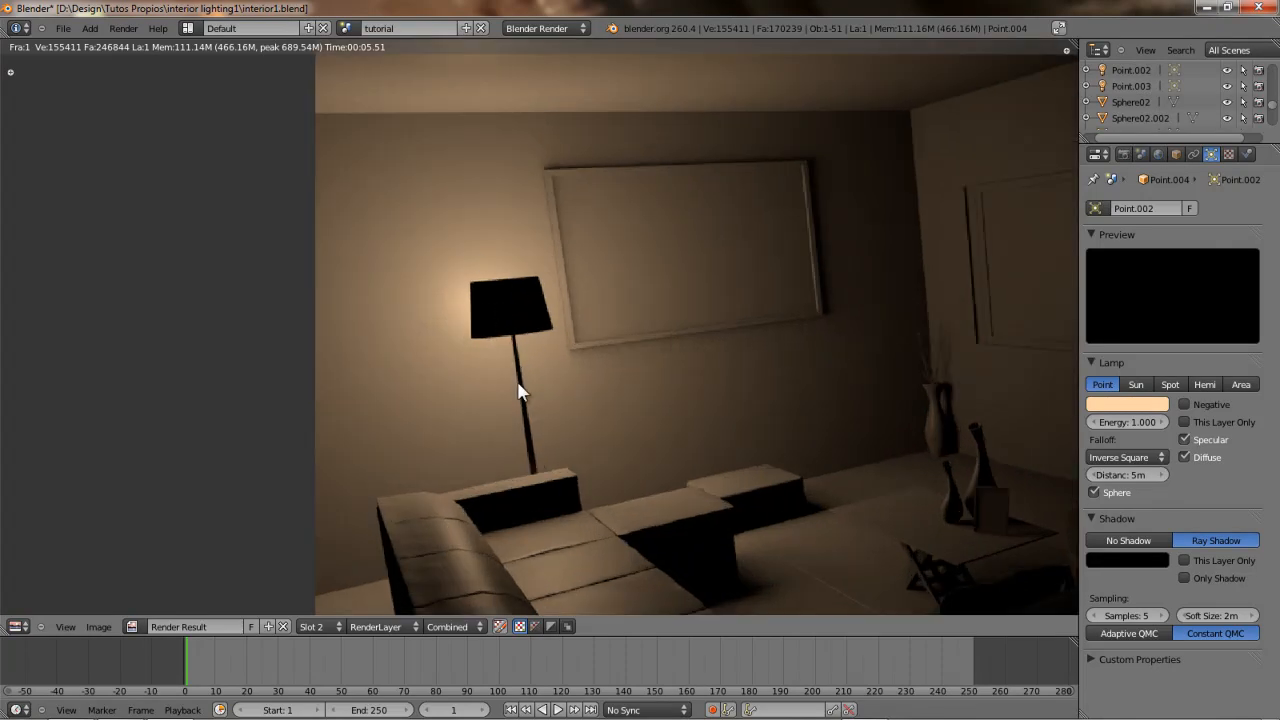
{"action": "scroll", "coordinate": [510, 365], "scroll_direction": "down", "scroll_amount": 2}
{"action": "key", "text": "Escape"}
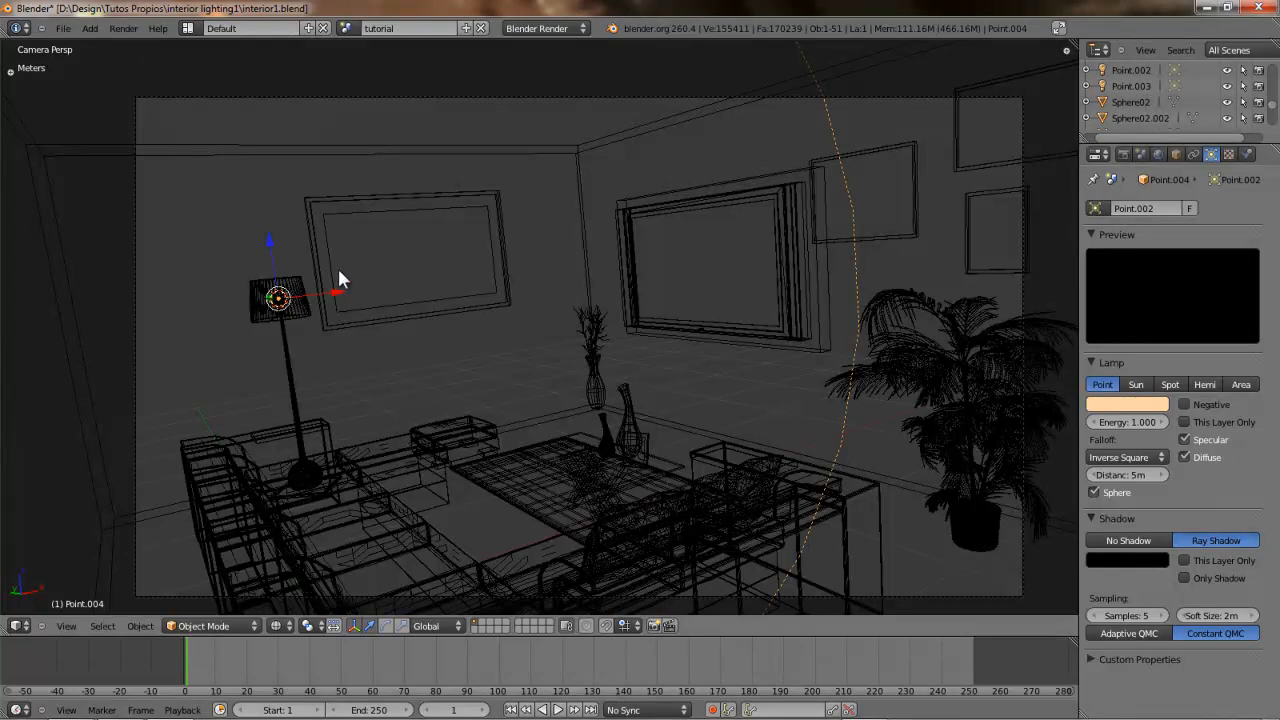
- Raise the point lamp slightly along Z so it sits near the top of the bulb inside the floor lamp's shade
{"action": "key", "text": "KP_Decimal"}
{"action": "scroll", "coordinate": [425, 363], "scroll_direction": "up", "scroll_amount": 8}
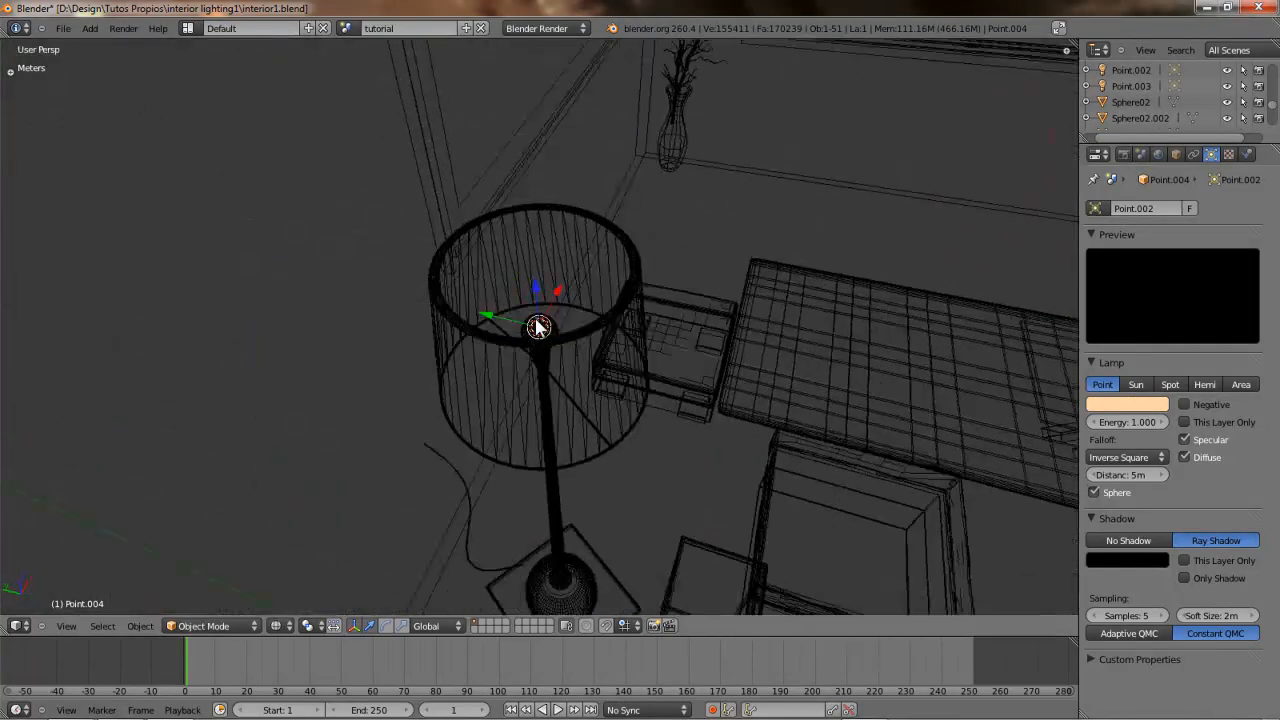
{"action": "key", "text": "z"}
{"action": "scroll", "coordinate": [514, 336], "scroll_direction": "up", "scroll_amount": 1}
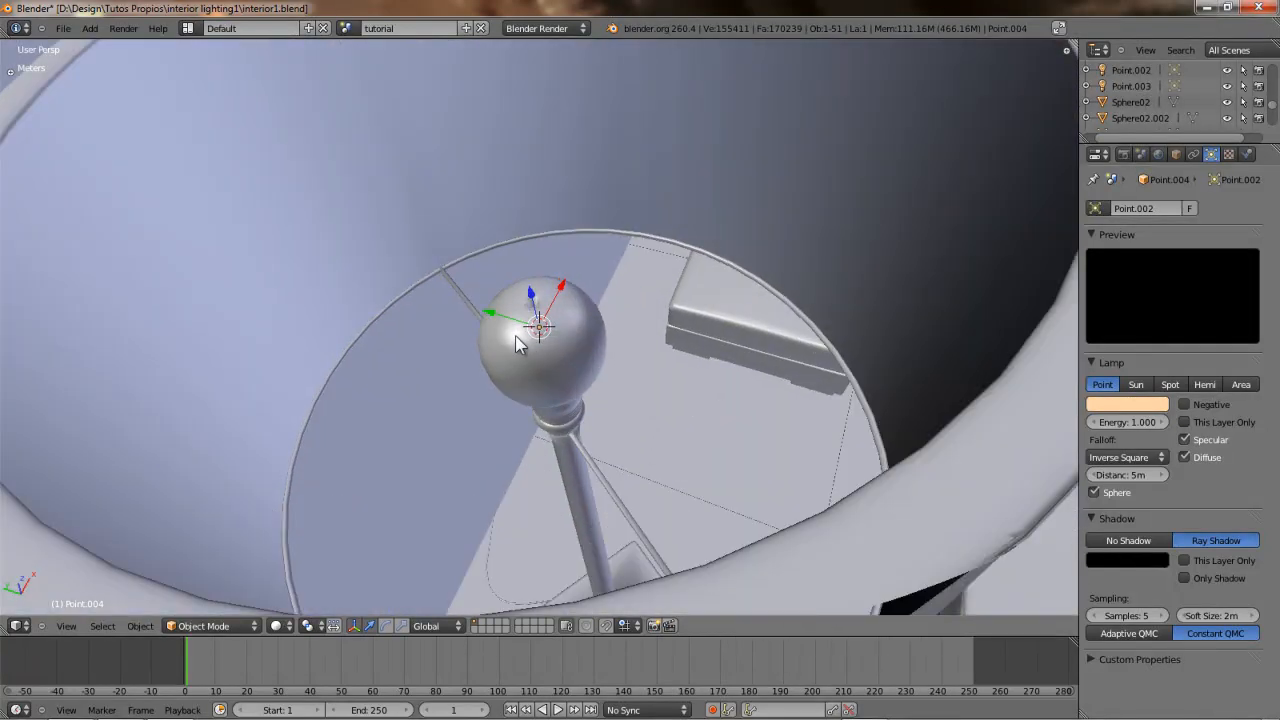
{"action": "middle_click_drag", "start_coordinate": [514, 336], "coordinate": [523, 305]}
{"action": "left_click_drag", "start_coordinate": [538, 292], "coordinate": [539, 250]}
{"action": "scroll", "coordinate": [592, 332], "scroll_direction": "down", "scroll_amount": 10}
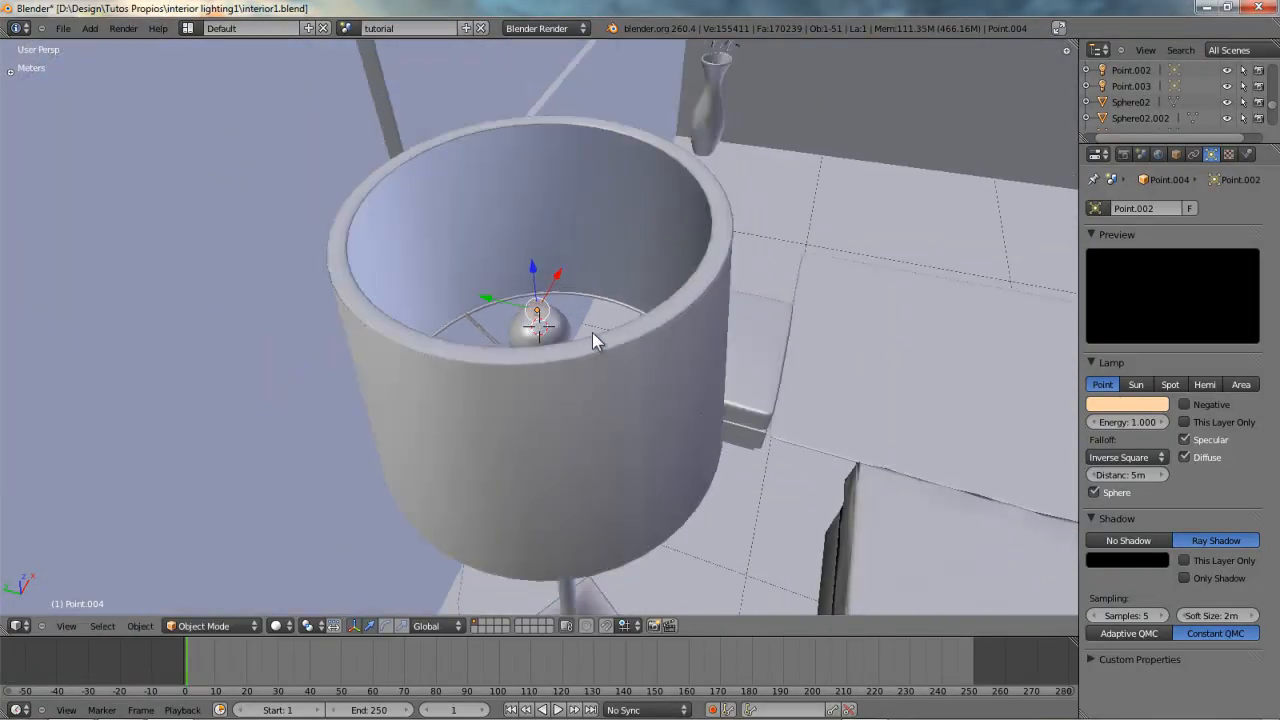
{"action": "middle_click_drag", "start_coordinate": [614, 338], "coordinate": [616, 336]}
- Render the room from the camera and examine the floor lamp's shade and the light around it
{"action": "key", "text": "F12"}
{"action": "scroll", "coordinate": [485, 322], "scroll_direction": "up", "scroll_amount": 3}
{"action": "scroll", "coordinate": [485, 322], "scroll_direction": "down", "scroll_amount": 3}
{"action": "scroll", "coordinate": [485, 322], "scroll_direction": "up", "scroll_amount": 1}
{"action": "middle_click_drag", "start_coordinate": [498, 320], "coordinate": [488, 322]}
{"action": "scroll", "coordinate": [476, 310], "scroll_direction": "up", "scroll_amount": 1}
{"action": "scroll", "coordinate": [476, 310], "scroll_direction": "down", "scroll_amount": 2}
{"action": "middle_click_drag", "start_coordinate": [615, 314], "coordinate": [405, 329]}
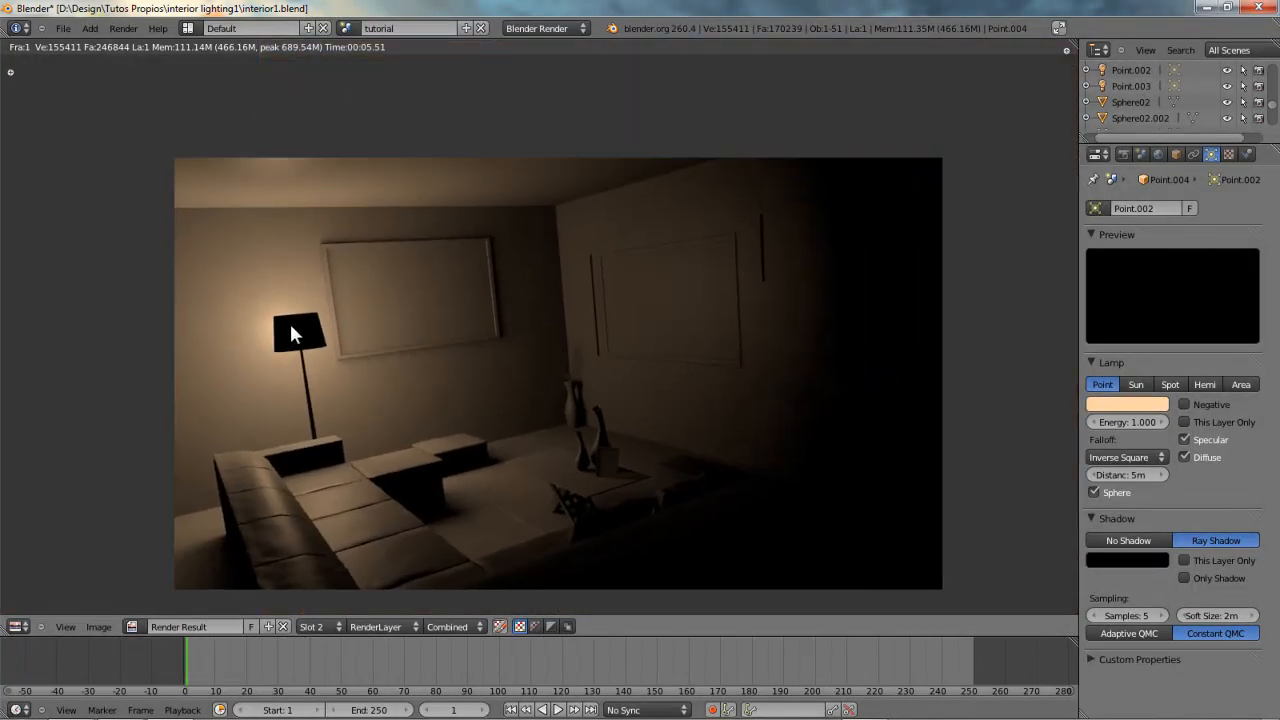
{"action": "scroll", "coordinate": [291, 327], "scroll_direction": "up", "scroll_amount": 2}
{"action": "middle_click_drag", "start_coordinate": [160, 335], "coordinate": [480, 330]}
{"action": "key", "text": "Escape"}
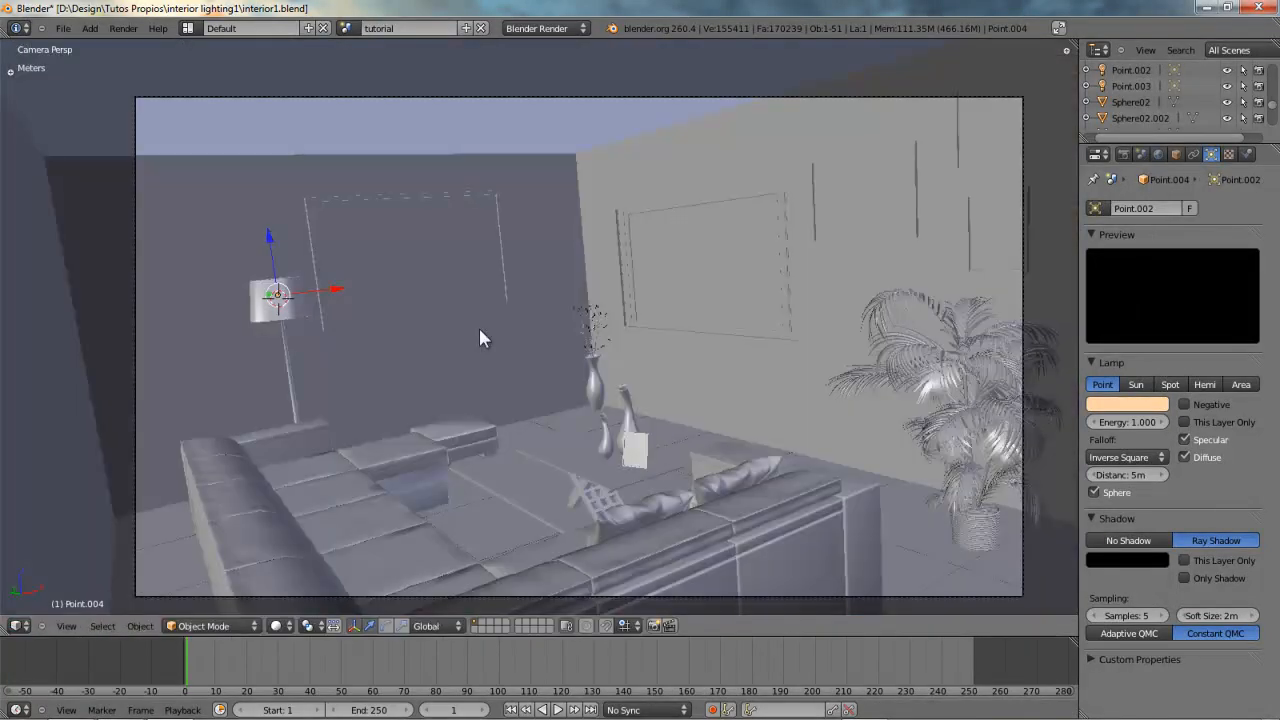
- Restrict the floor lamp's point light to illuminating objects on its own layer only
{"action": "key", "text": "KP_Decimal"}
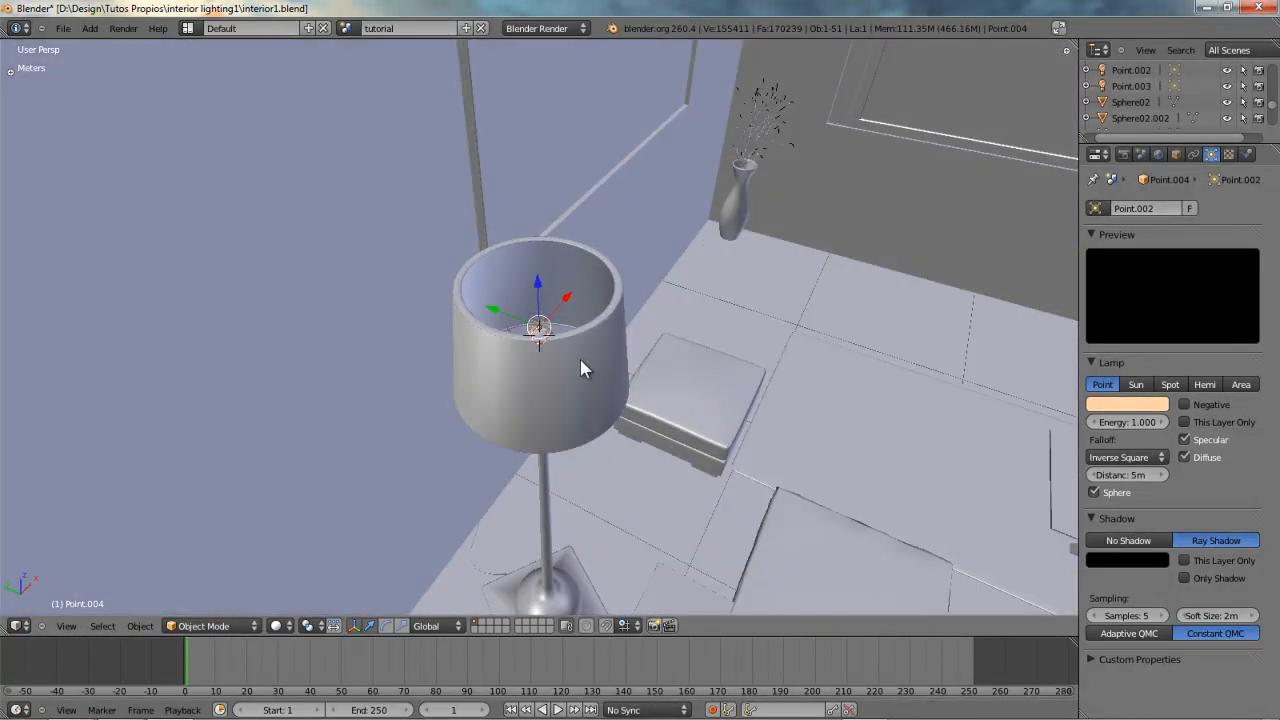
{"action": "middle_click_drag", "start_coordinate": [594, 358], "coordinate": [697, 354]}
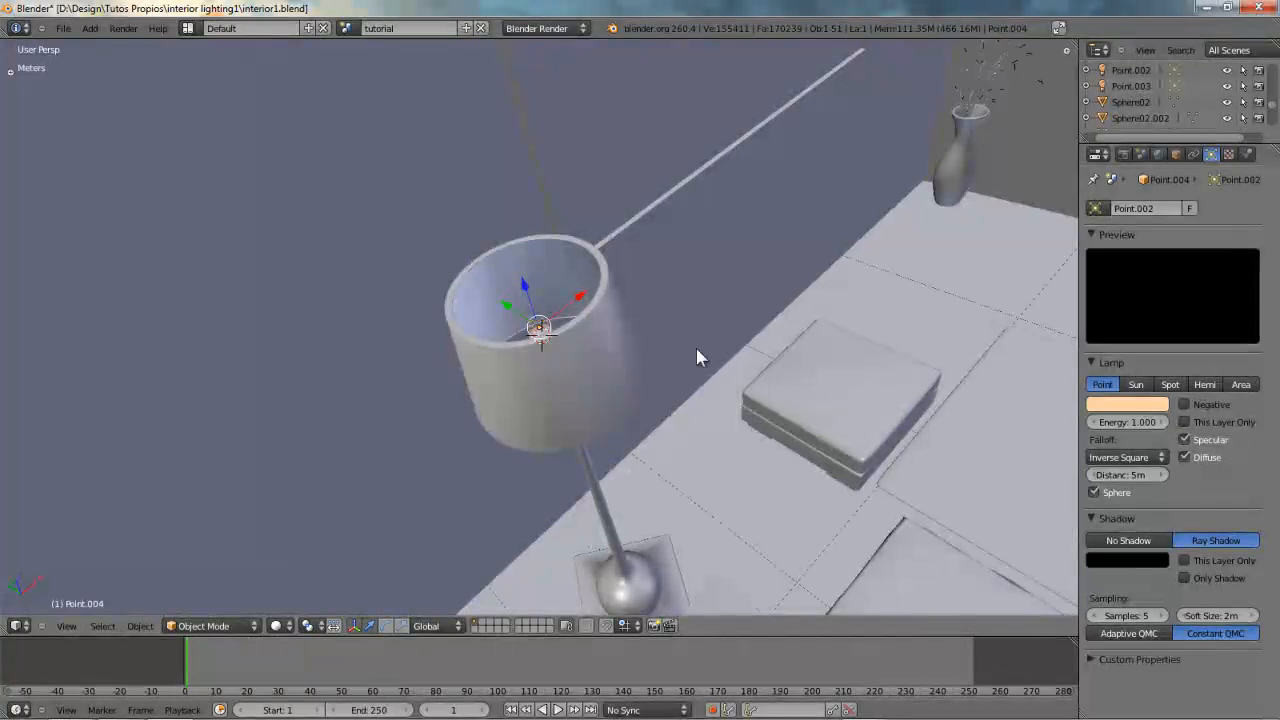
{"action": "left_click", "coordinate": [1190, 421]}
{"action": "scroll", "coordinate": [601, 335], "scroll_direction": "down", "scroll_amount": 8}
{"action": "middle_click_drag", "start_coordinate": [601, 335], "coordinate": [558, 320]}
{"action": "scroll", "coordinate": [540, 370], "scroll_direction": "up", "scroll_amount": 6}
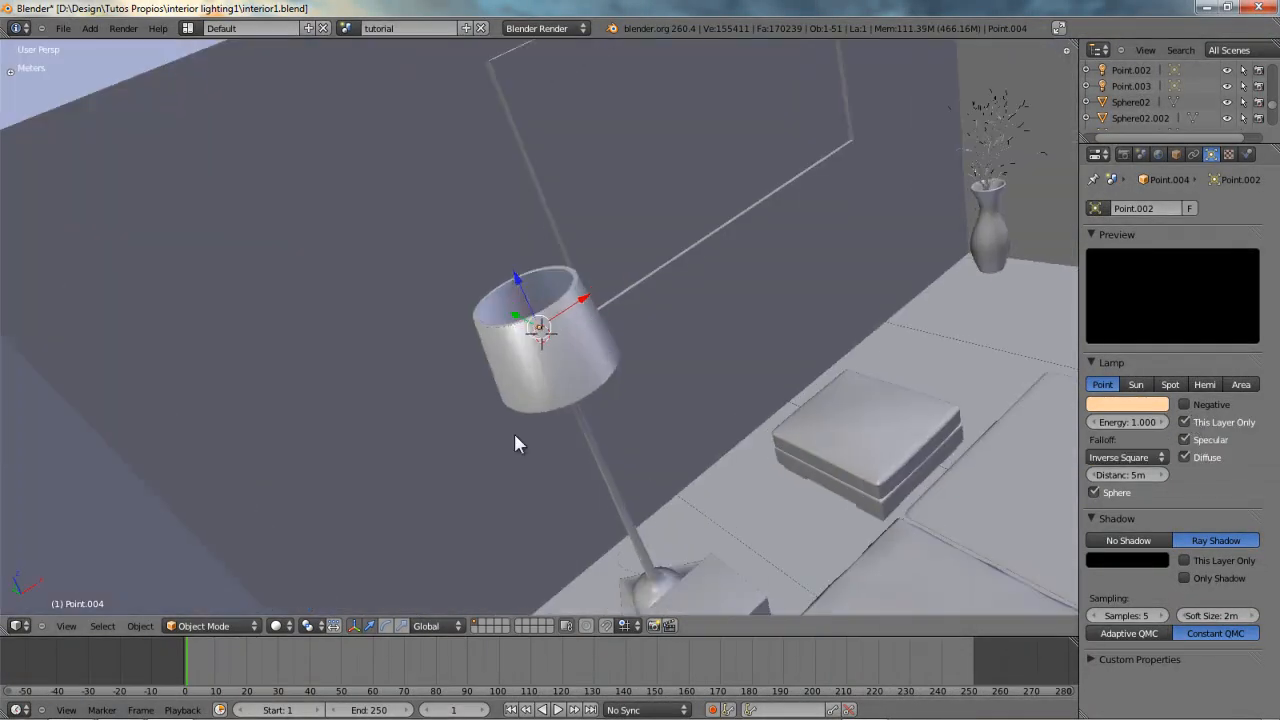
{"action": "middle_click_drag", "start_coordinate": [514, 434], "coordinate": [453, 370]}
{"action": "middle_click_drag", "start_coordinate": [787, 399], "coordinate": [546, 363]}
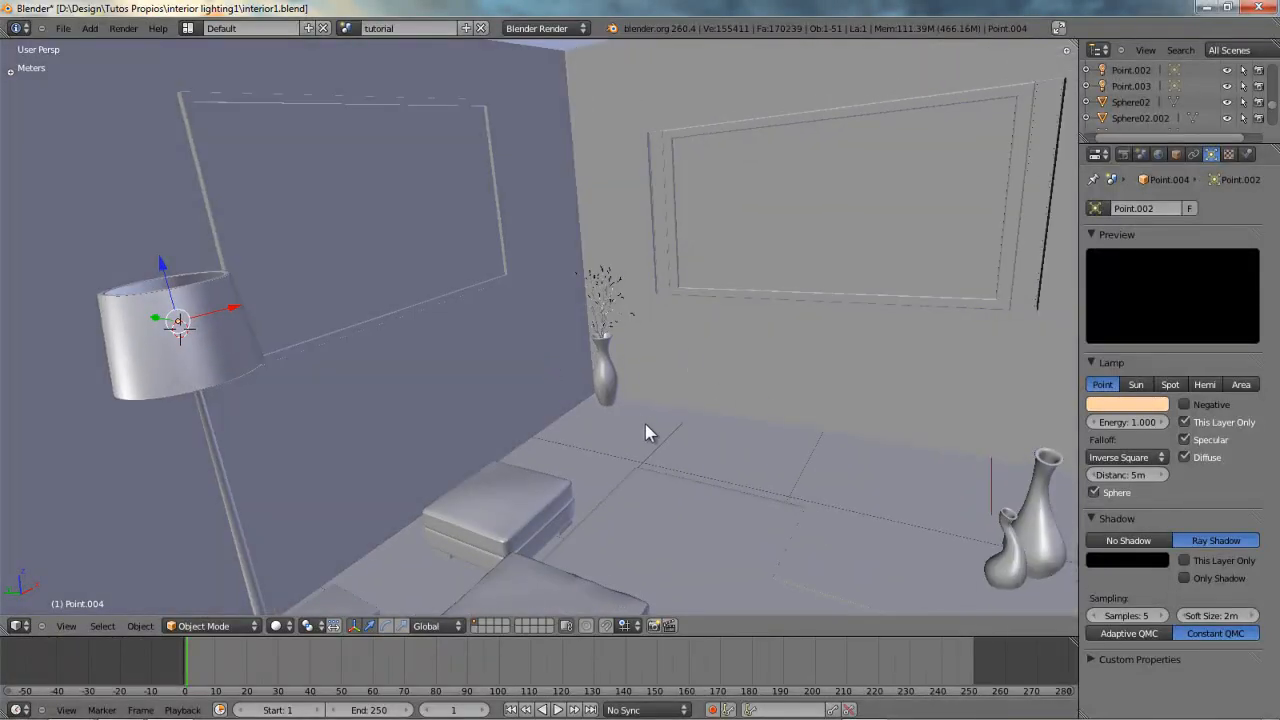
{"action": "middle_click_drag", "start_coordinate": [622, 442], "coordinate": [607, 418]}
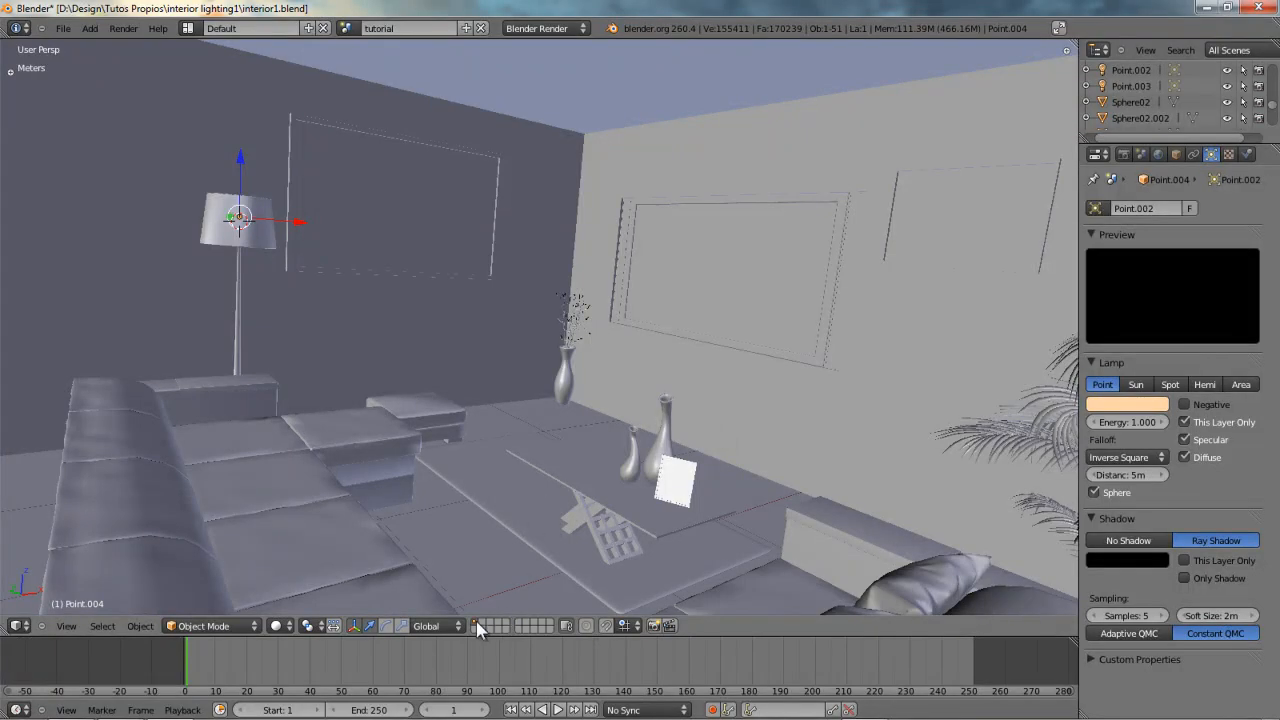
{"action": "middle_click_drag", "start_coordinate": [408, 465], "coordinate": [302, 315]}
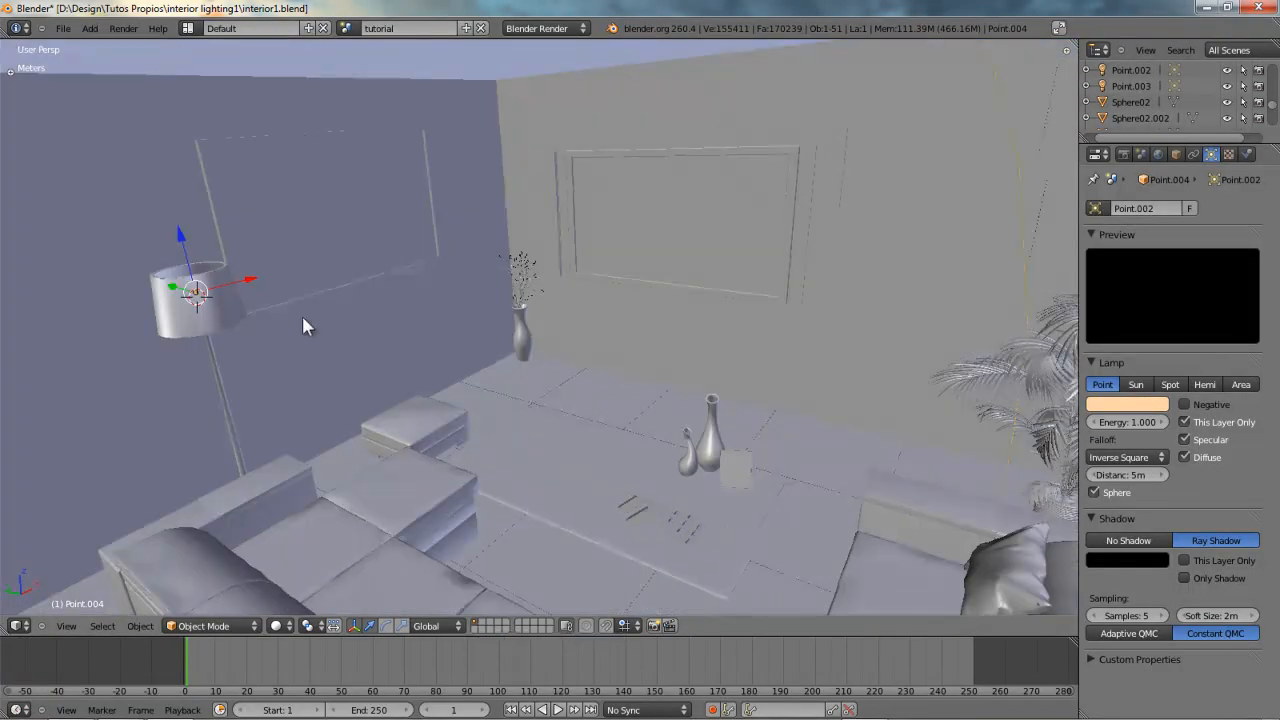
{"action": "key", "text": "KP_Decimal"}
{"action": "key", "text": "z"}
{"action": "mouse_move", "coordinate": [487, 355]}
{"action": "middle_mouse_down"}
{"action": "mouse_move", "coordinate": [574, 394]}
{"action": "mouse_move", "coordinate": [462, 378]}
{"action": "middle_mouse_up"}
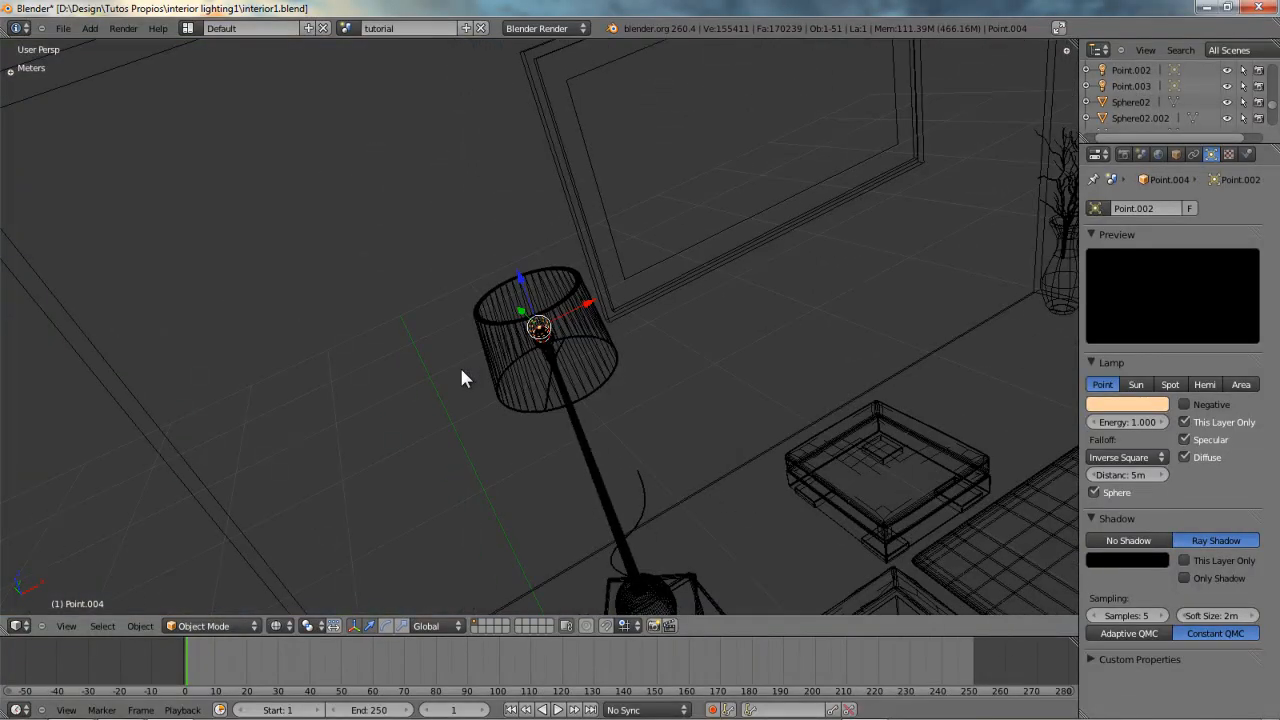
{"action": "key", "text": "m"}
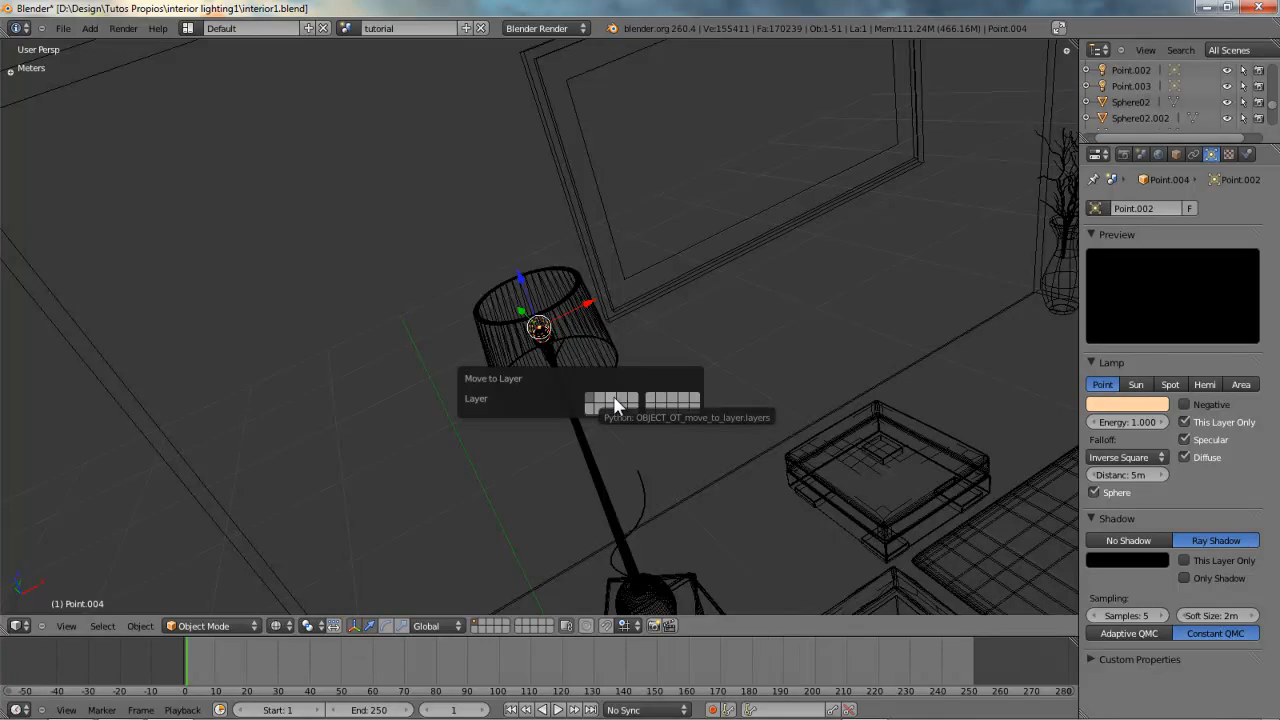
- Select the floor lamp's shade in wireframe and move it to layer 2
{"action": "middle_click_drag", "start_coordinate": [672, 340], "coordinate": [494, 323]}
{"action": "scroll", "coordinate": [563, 363], "scroll_direction": "up", "scroll_amount": 4}
{"action": "right_click", "coordinate": [563, 371]}
{"action": "scroll", "coordinate": [538, 392], "scroll_direction": "down", "scroll_amount": 2}
{"action": "scroll", "coordinate": [496, 323], "scroll_direction": "up", "scroll_amount": 2}
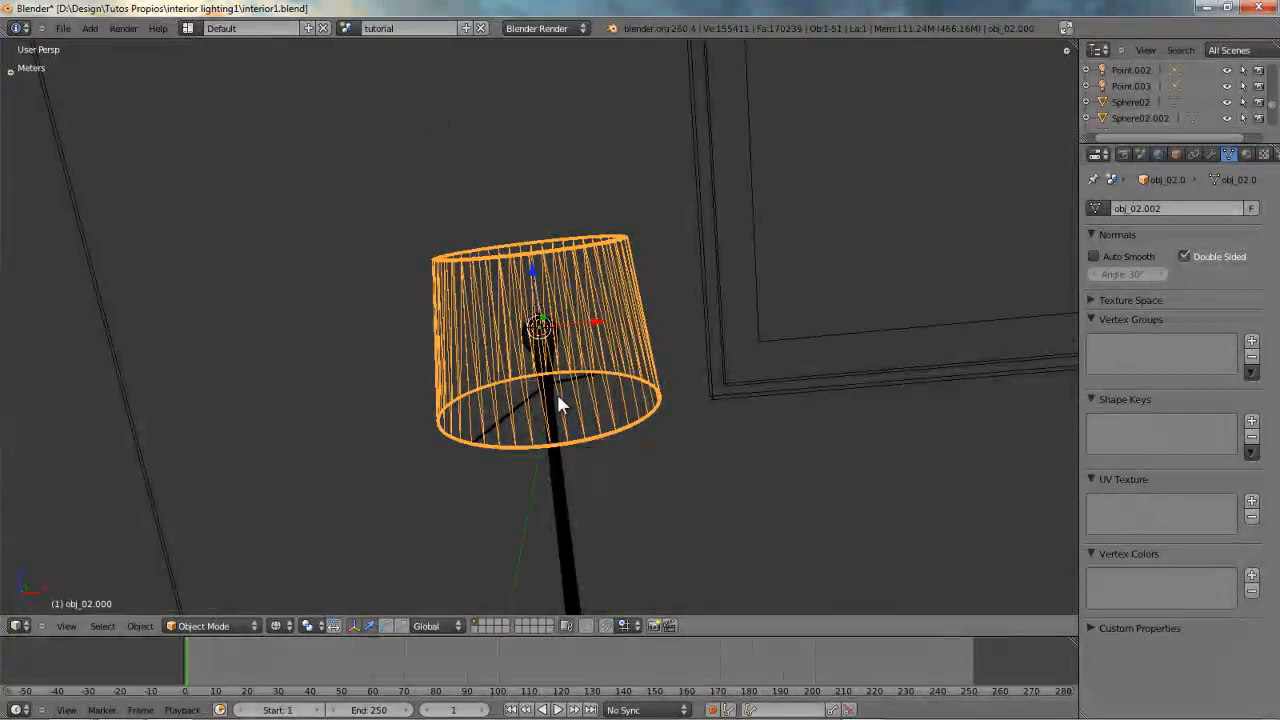
{"action": "middle_click_drag", "start_coordinate": [561, 388], "coordinate": [671, 348]}
{"action": "scroll", "coordinate": [634, 400], "scroll_direction": "up", "scroll_amount": 2}
{"action": "scroll", "coordinate": [566, 403], "scroll_direction": "down", "scroll_amount": 3}
{"action": "key", "text": "m"}
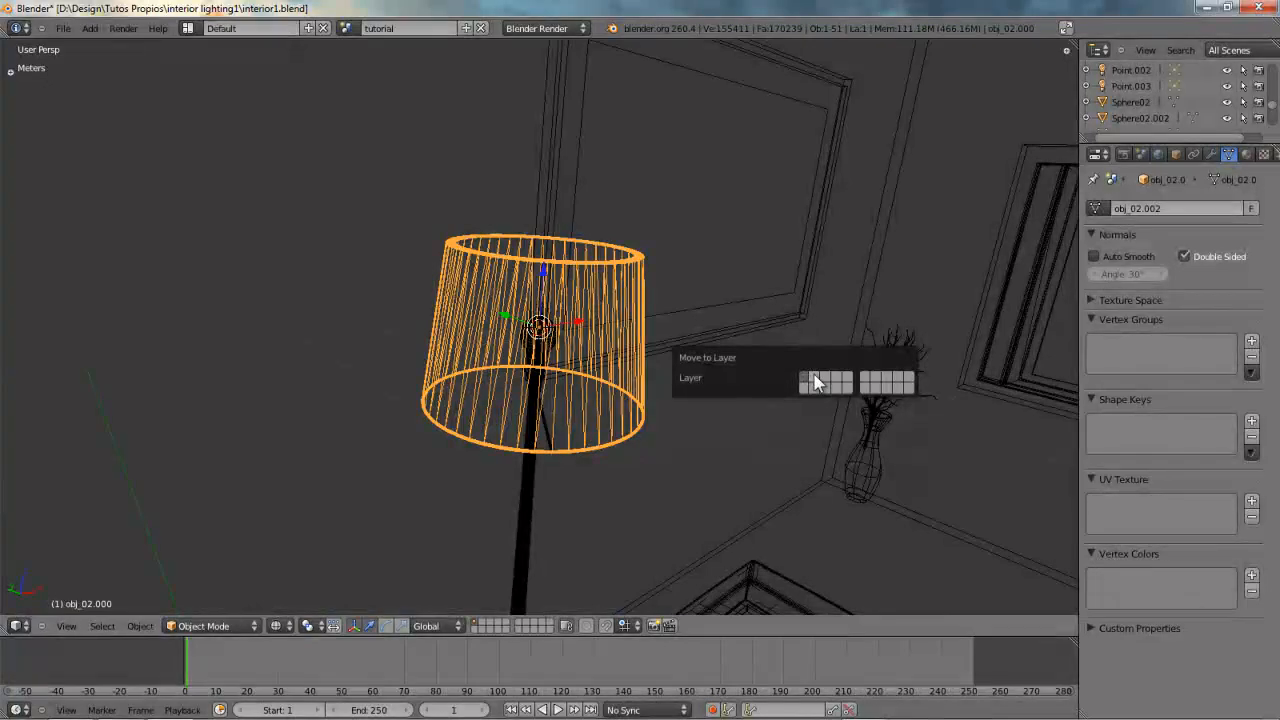
{"action": "left_click", "coordinate": [815, 377]}
- Select the bulb of the floor lamp and display layers 1 and 2 together in the camera view
{"action": "middle_click_drag", "start_coordinate": [815, 377], "coordinate": [600, 388]}
{"action": "scroll", "coordinate": [598, 388], "scroll_direction": "up", "scroll_amount": 3}
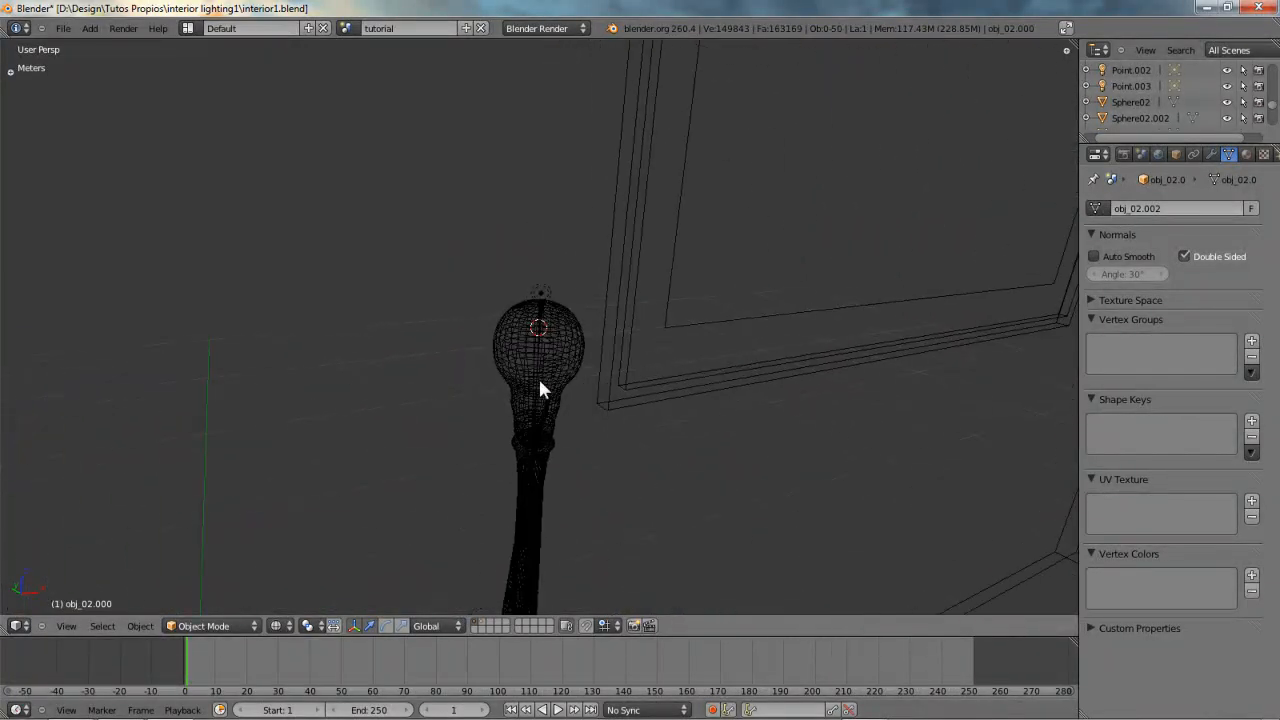
{"action": "right_click", "coordinate": [533, 338]}
{"action": "key", "text": "Home"}
{"action": "key", "text": "KP_0"}
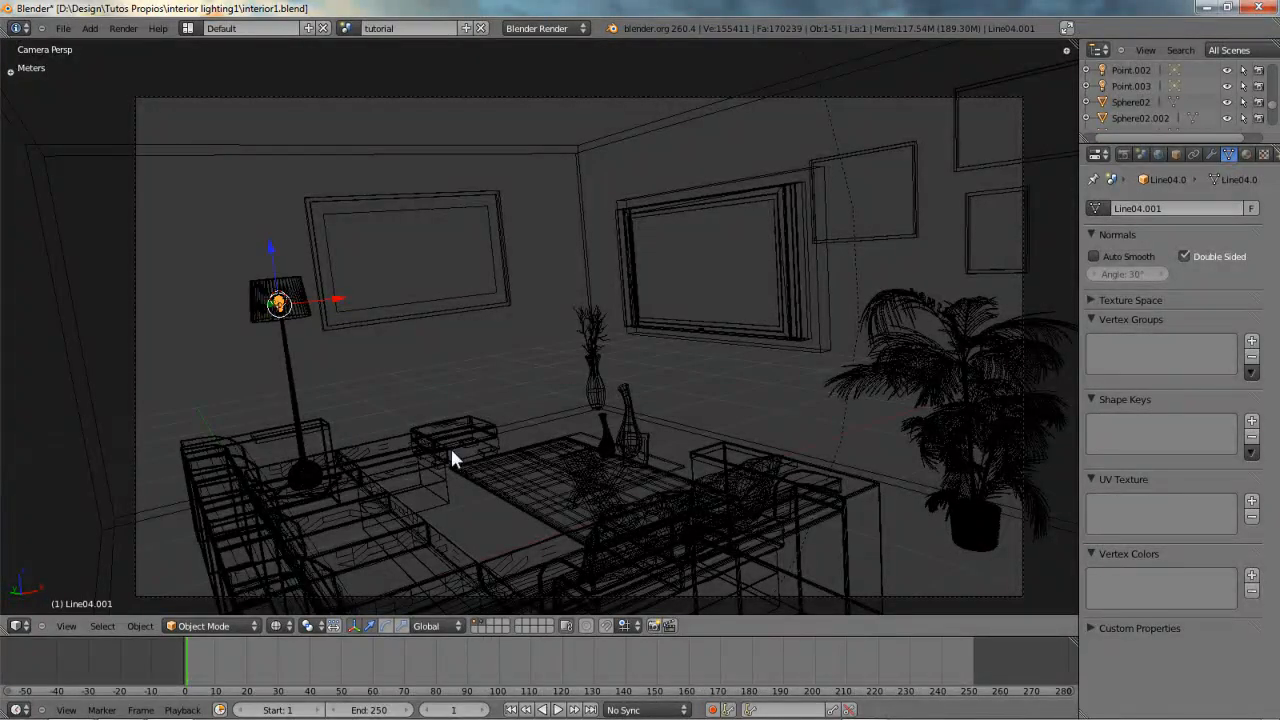
{"action": "key", "text": "shift+h"}
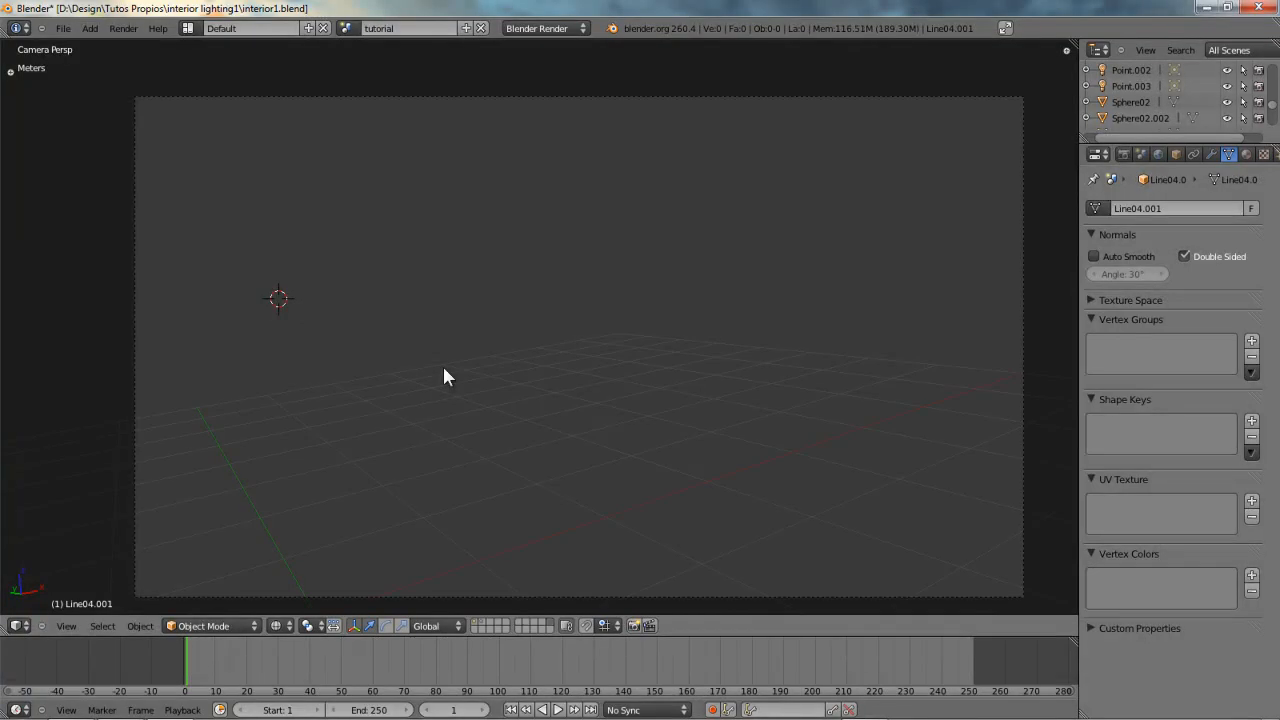
{"action": "left_click", "coordinate": [478, 622]}
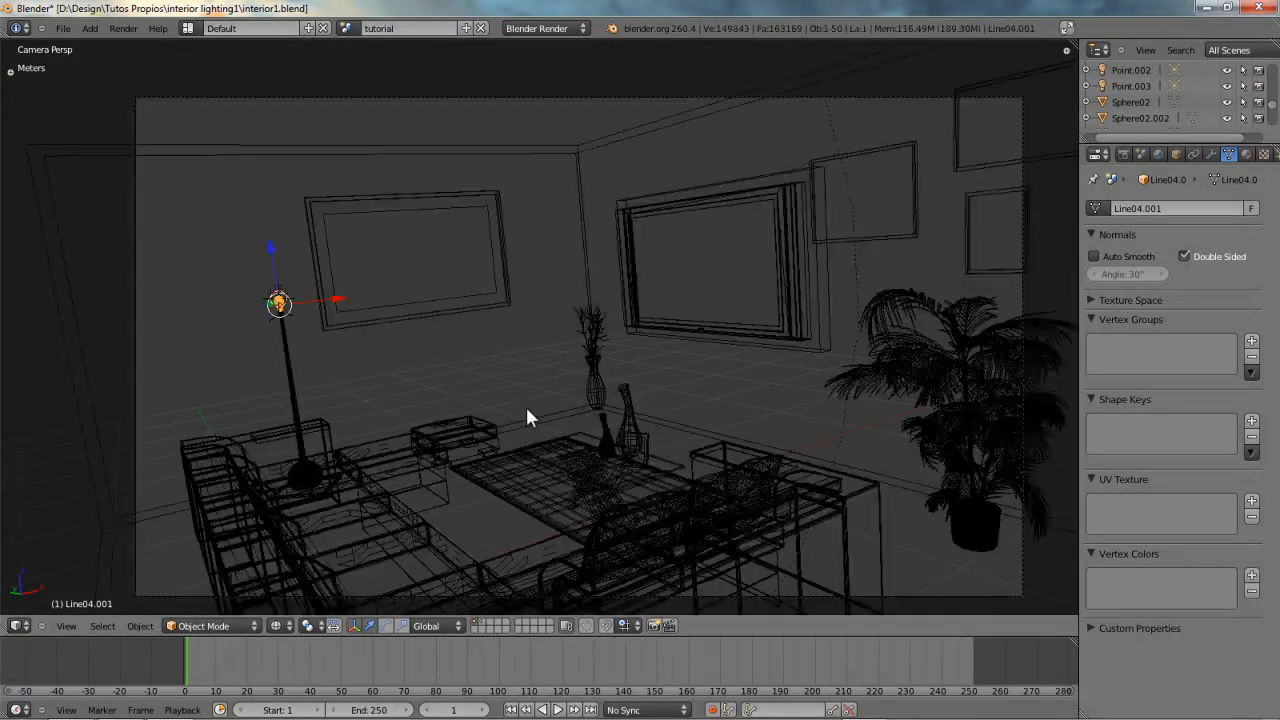
{"action": "key", "text": "shift+2"}
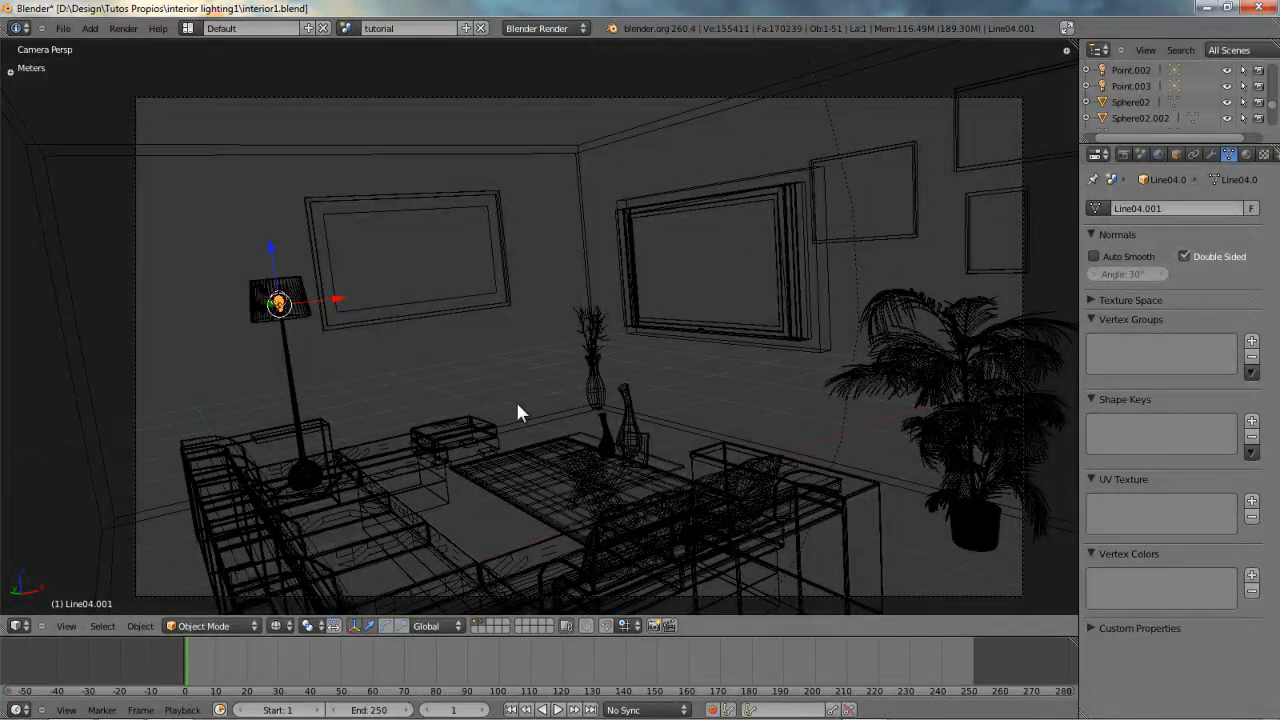
- Render the camera view with both layers visible and examine how the shade and the wall behind it are lit
{"action": "key", "text": "z"}
{"action": "key", "text": "z"}
{"action": "middle_click_drag", "start_coordinate": [616, 378], "coordinate": [604, 360], "text": "shift"}
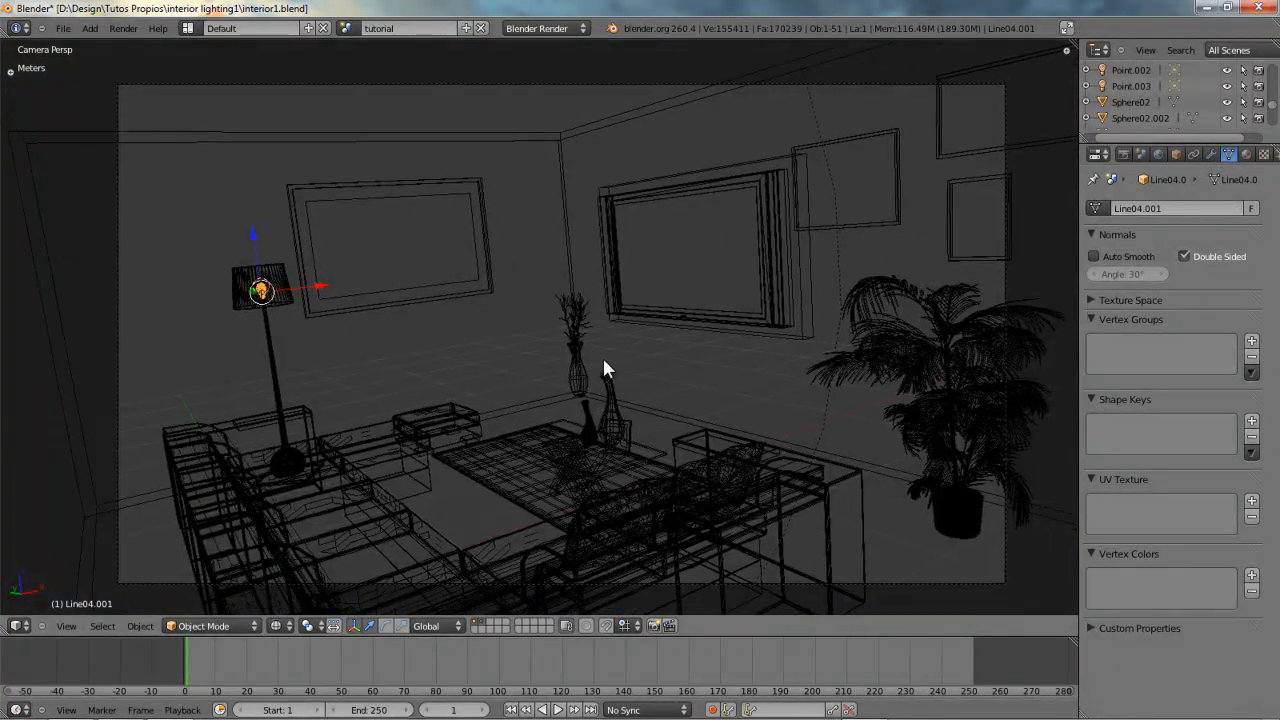
{"action": "key", "text": "F12"}
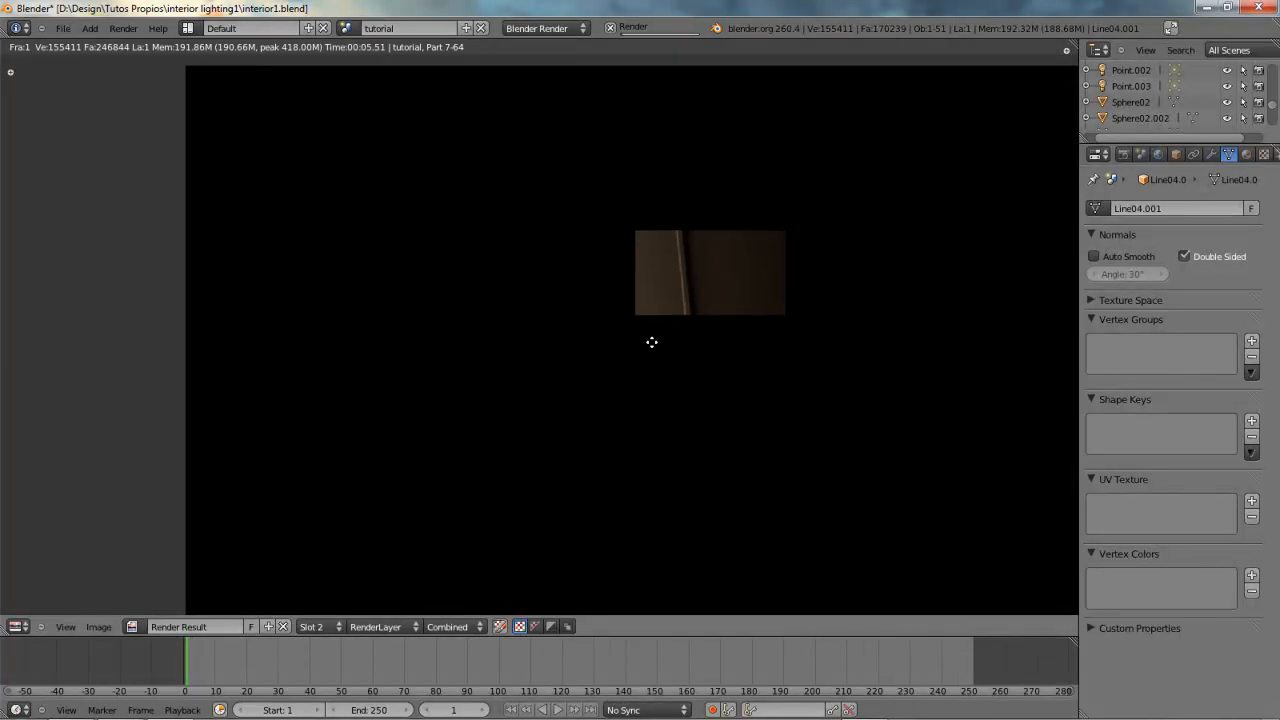
{"action": "scroll", "coordinate": [500, 336], "scroll_direction": "down", "scroll_amount": 1}
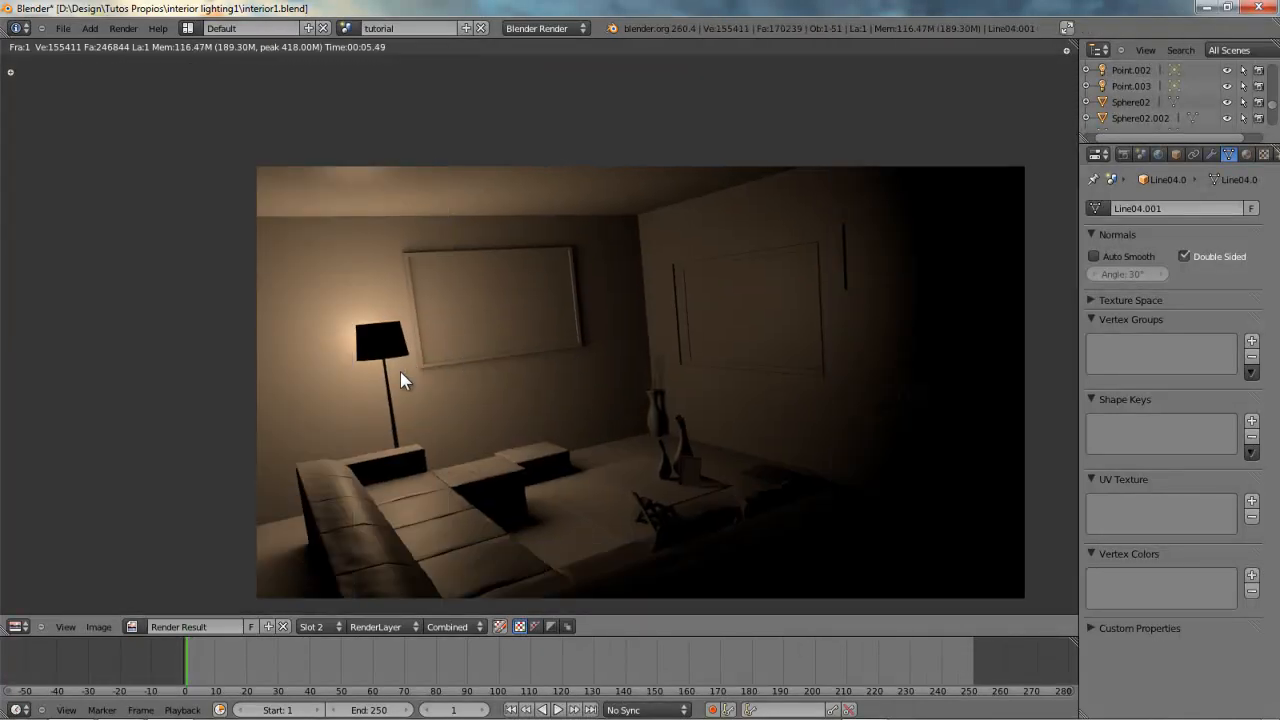
{"action": "scroll", "coordinate": [395, 373], "scroll_direction": "up", "scroll_amount": 4}
{"action": "scroll", "coordinate": [382, 377], "scroll_direction": "down", "scroll_amount": 3}
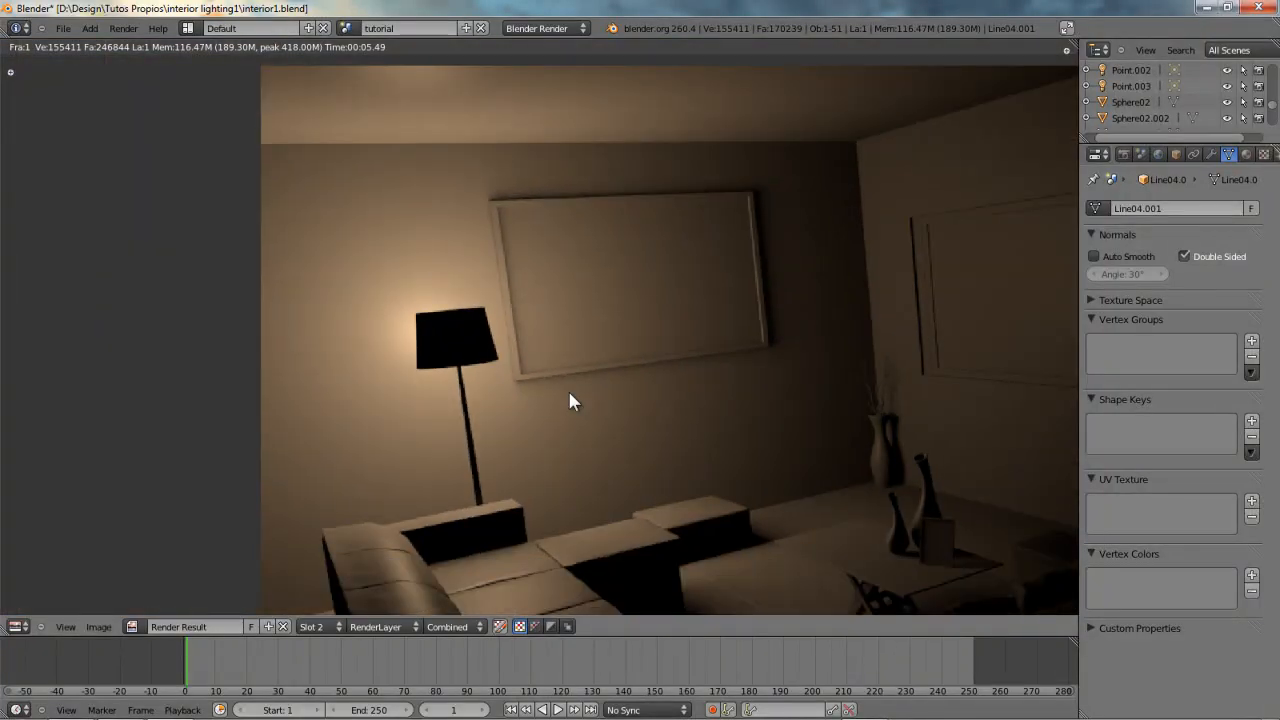
{"action": "scroll", "coordinate": [568, 391], "scroll_direction": "down", "scroll_amount": 1}
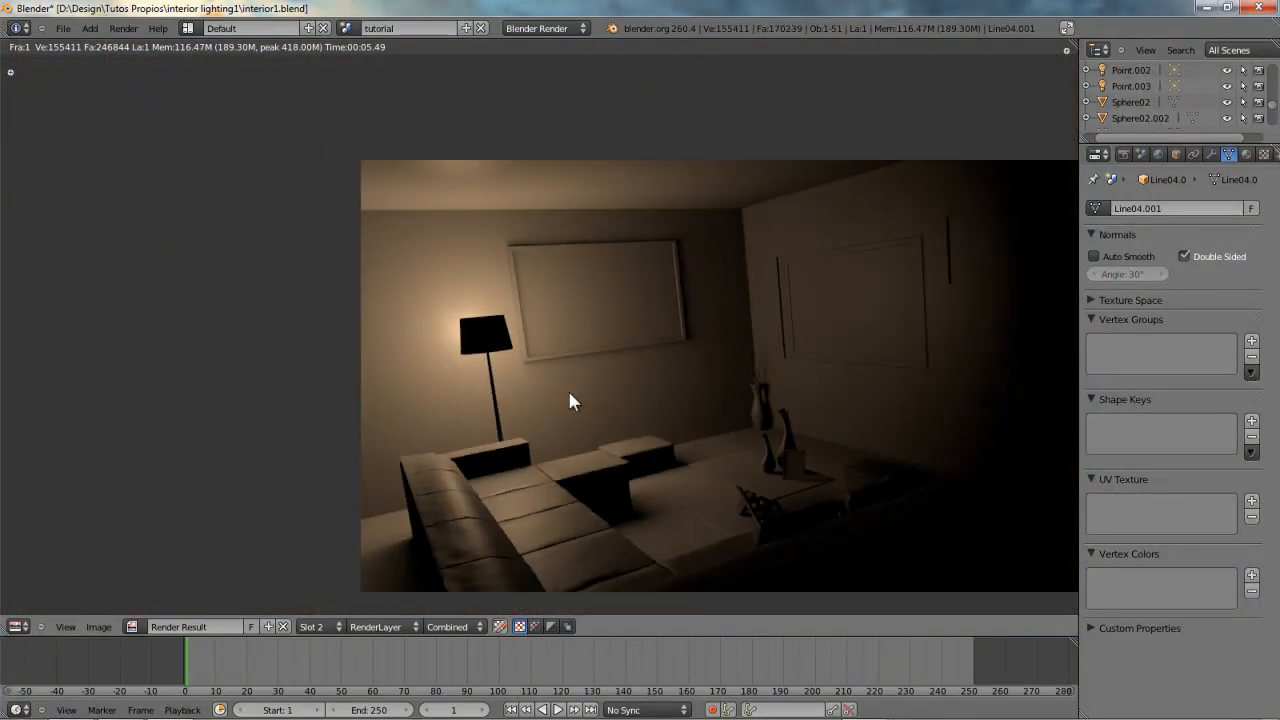
{"action": "middle_click_drag", "start_coordinate": [764, 303], "coordinate": [566, 292]}
{"action": "middle_click_drag", "start_coordinate": [429, 313], "coordinate": [500, 318]}
{"action": "key", "text": "Escape"}
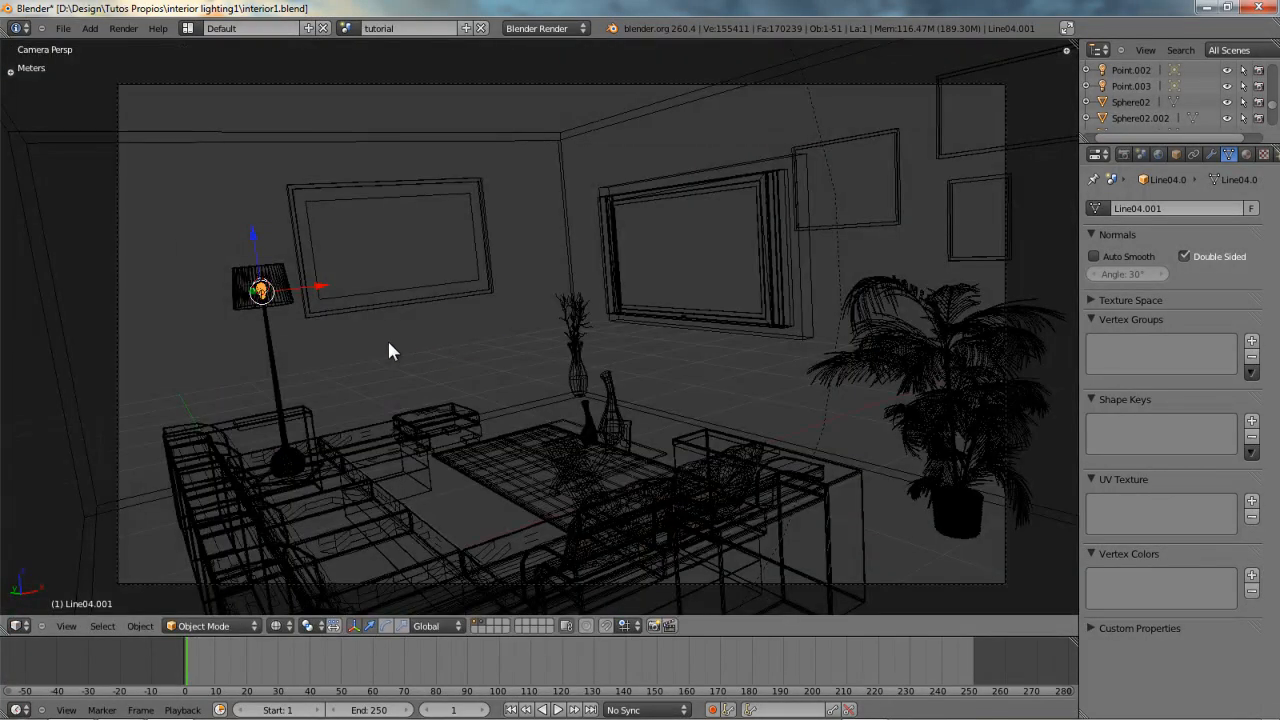
- Select the room object Cube.001 and set the specular intensity of its clay.001 material to 0
{"action": "key", "text": "z"}
{"action": "right_click", "coordinate": [534, 181]}
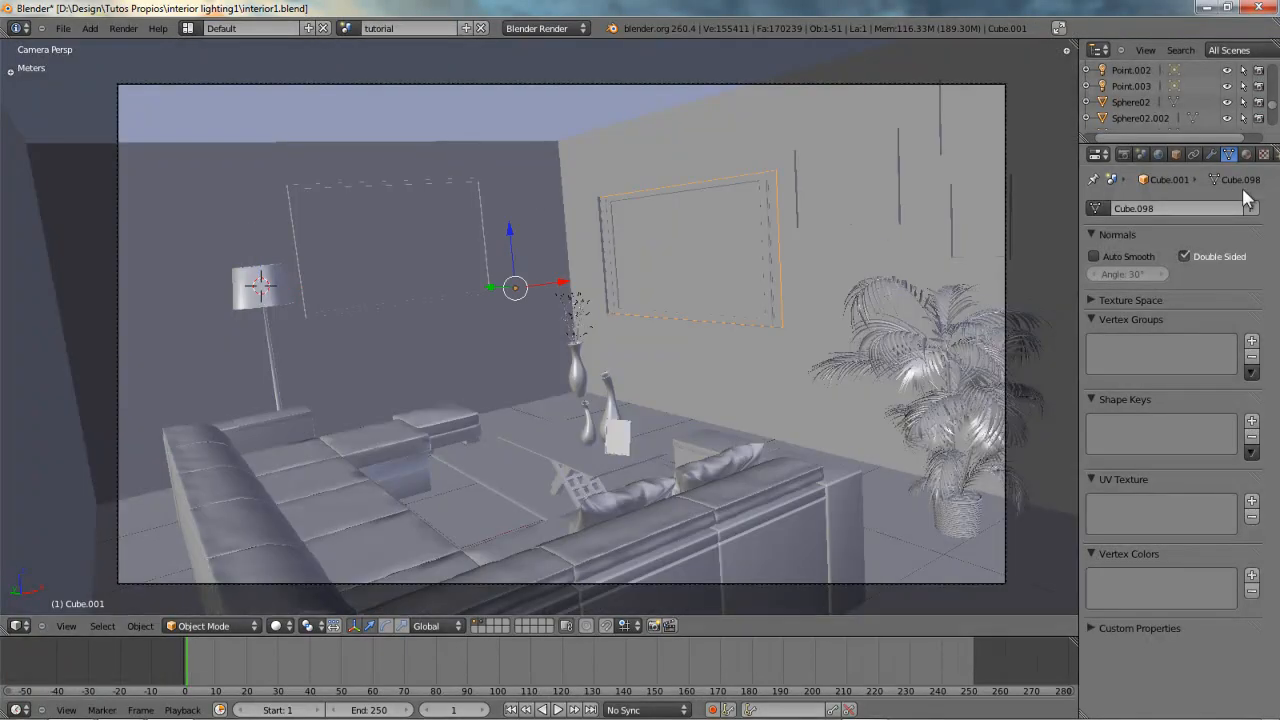
{"action": "left_click", "coordinate": [1245, 154]}
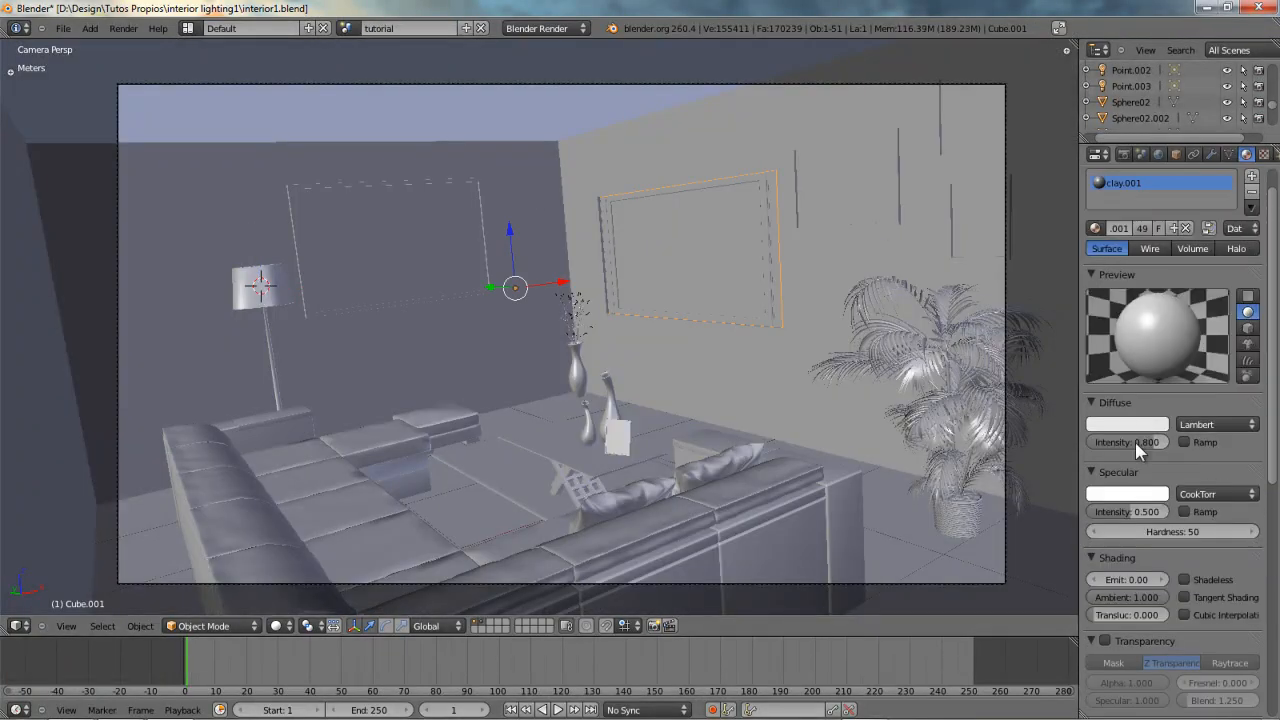
{"action": "key", "text": "BackSpace"}
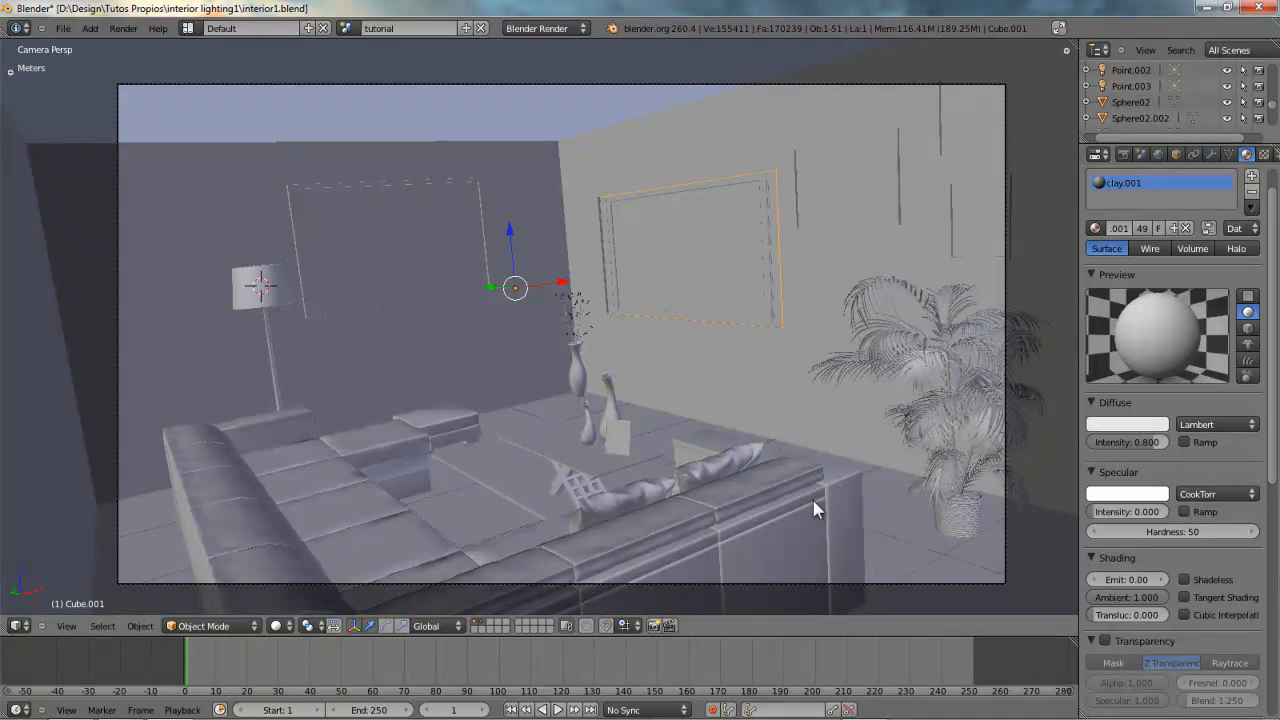
{"action": "scroll", "coordinate": [464, 350], "scroll_direction": "up", "scroll_amount": 3}
{"action": "key", "text": "z"}
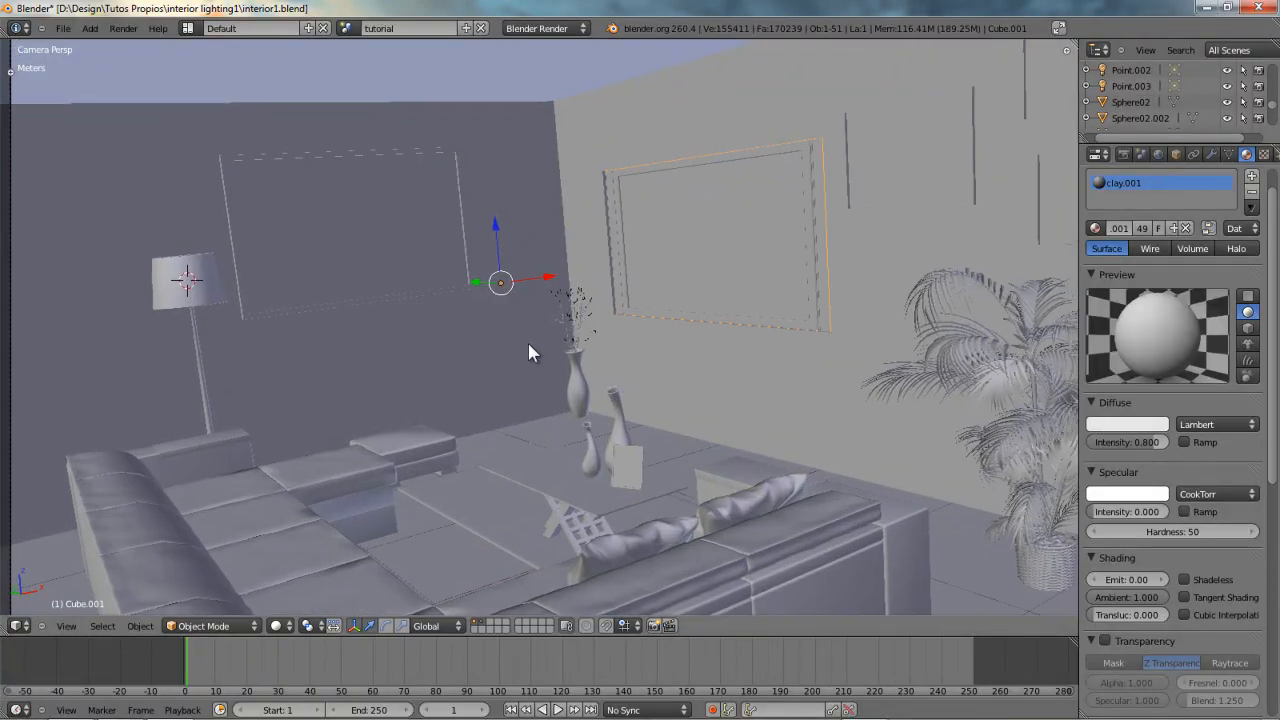
{"action": "key", "text": "z"}
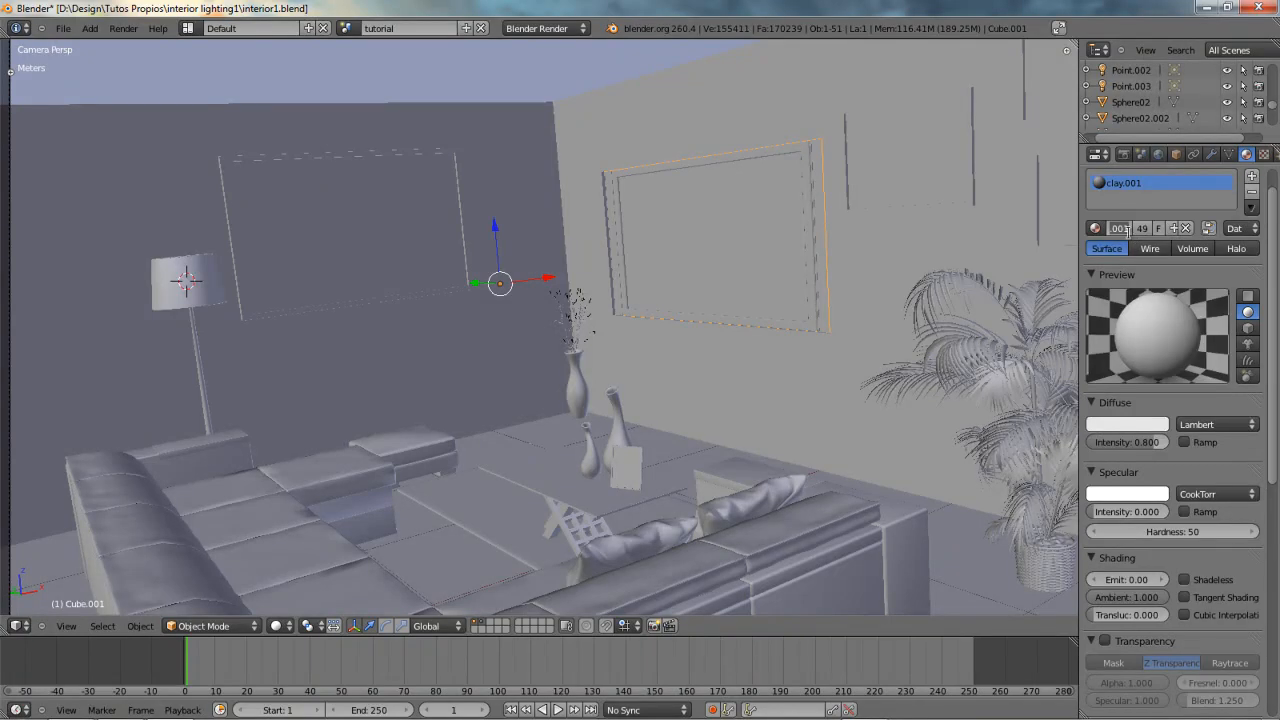
- Select the floor lamp's shade and frame it together with the surrounding sofa and walls
{"action": "middle_click_drag", "start_coordinate": [363, 440], "coordinate": [675, 367], "text": "shift"}
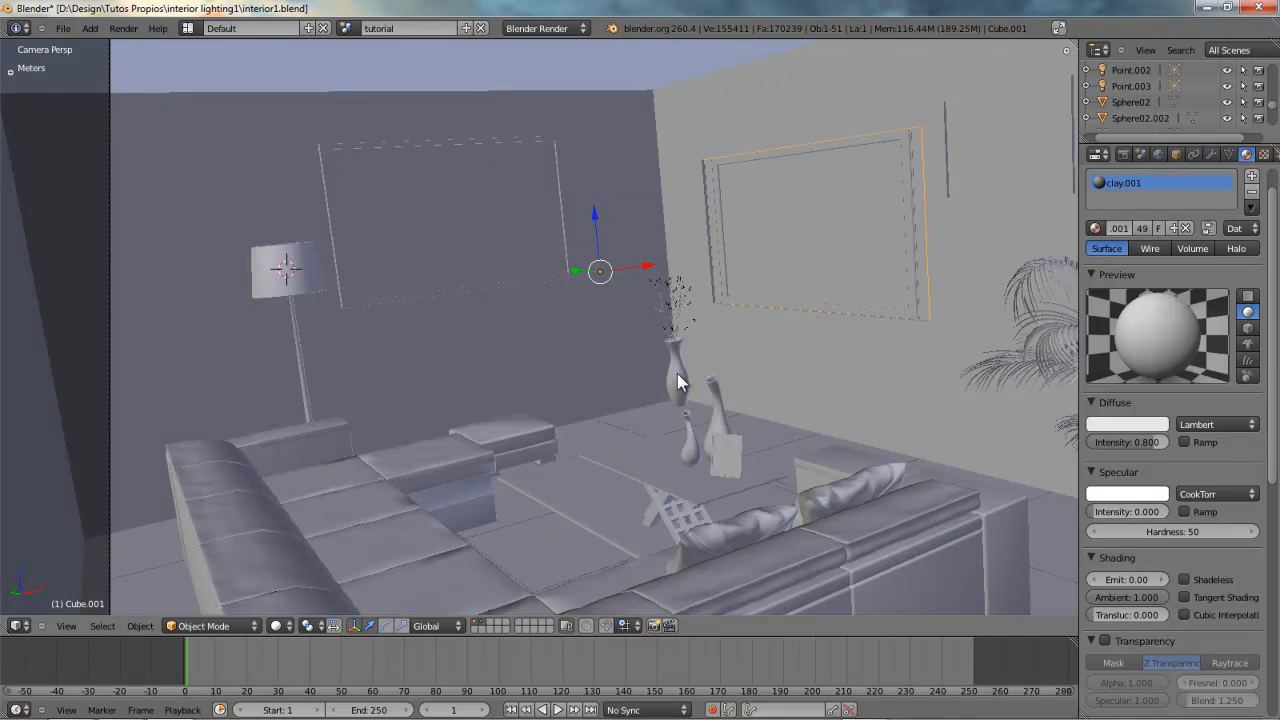
{"action": "scroll", "coordinate": [673, 377], "scroll_direction": "down", "scroll_amount": 1}
{"action": "scroll", "coordinate": [675, 376], "scroll_direction": "up", "scroll_amount": 2}
{"action": "middle_click_drag", "start_coordinate": [430, 379], "coordinate": [498, 401], "text": "shift"}
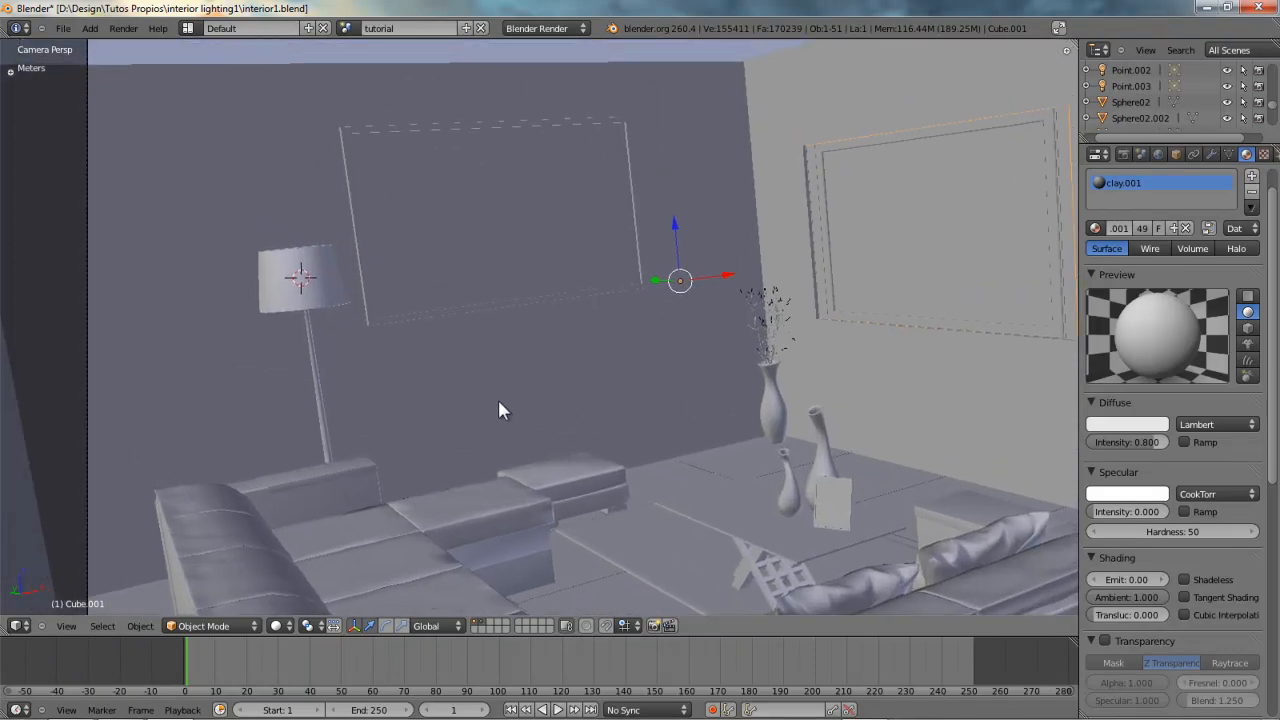
{"action": "scroll", "coordinate": [497, 397], "scroll_direction": "up", "scroll_amount": 3}
{"action": "right_click", "coordinate": [219, 288]}
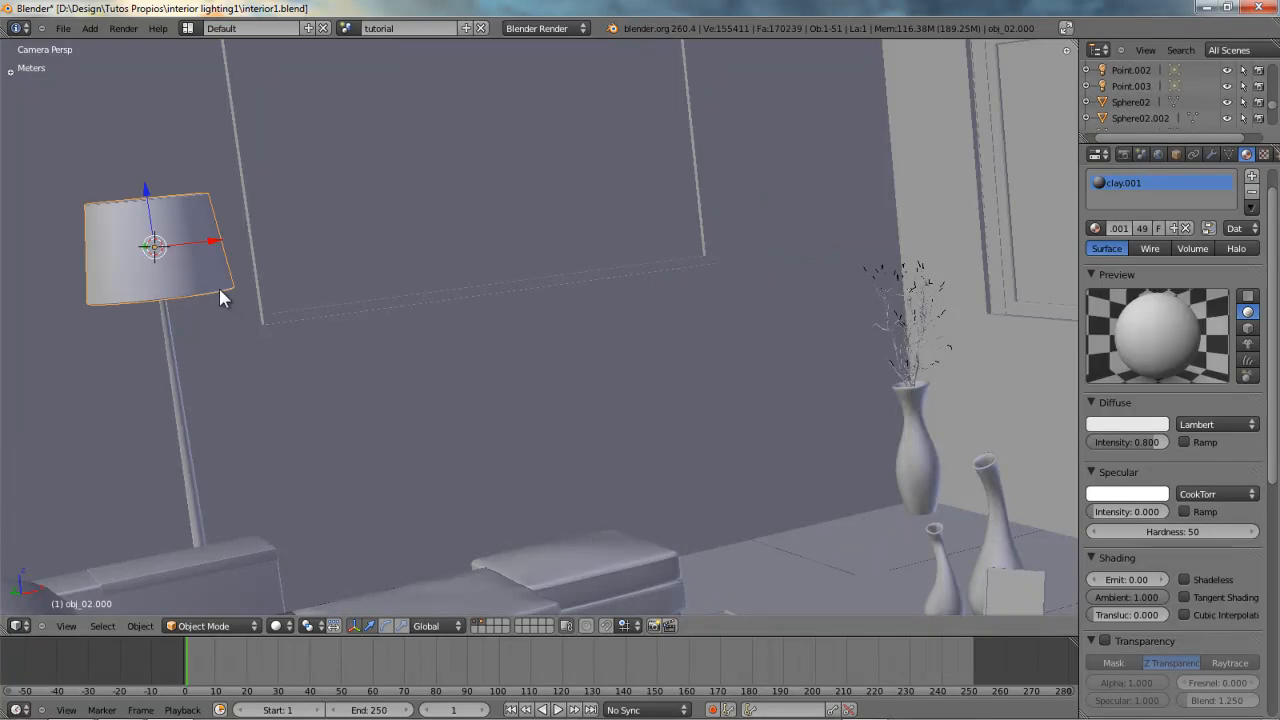
{"action": "key", "text": "KP_Decimal"}
{"action": "scroll", "coordinate": [560, 375], "scroll_direction": "down", "scroll_amount": 8}
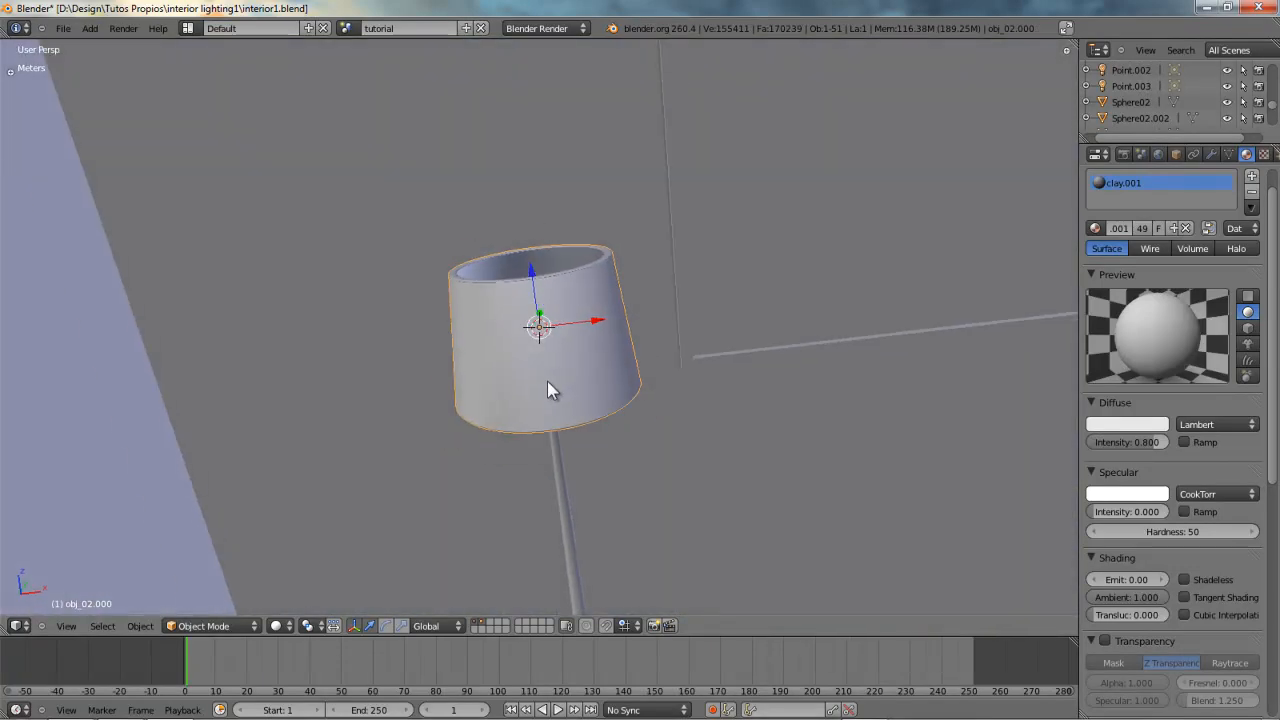
{"action": "scroll", "coordinate": [500, 430], "scroll_direction": "down", "scroll_amount": 2}
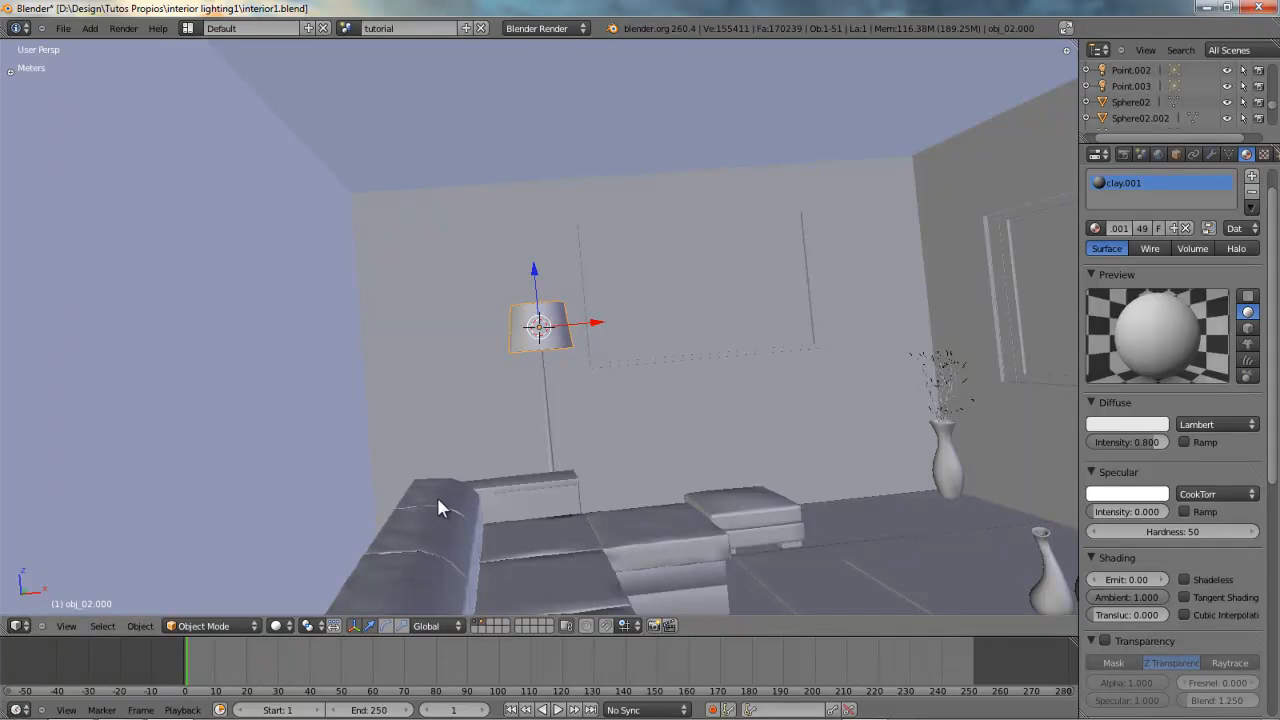
- Bring up the stored render in slot 3 and examine how the floor lamp lights the ceiling, wall and sofa
{"action": "key", "text": "F12"}
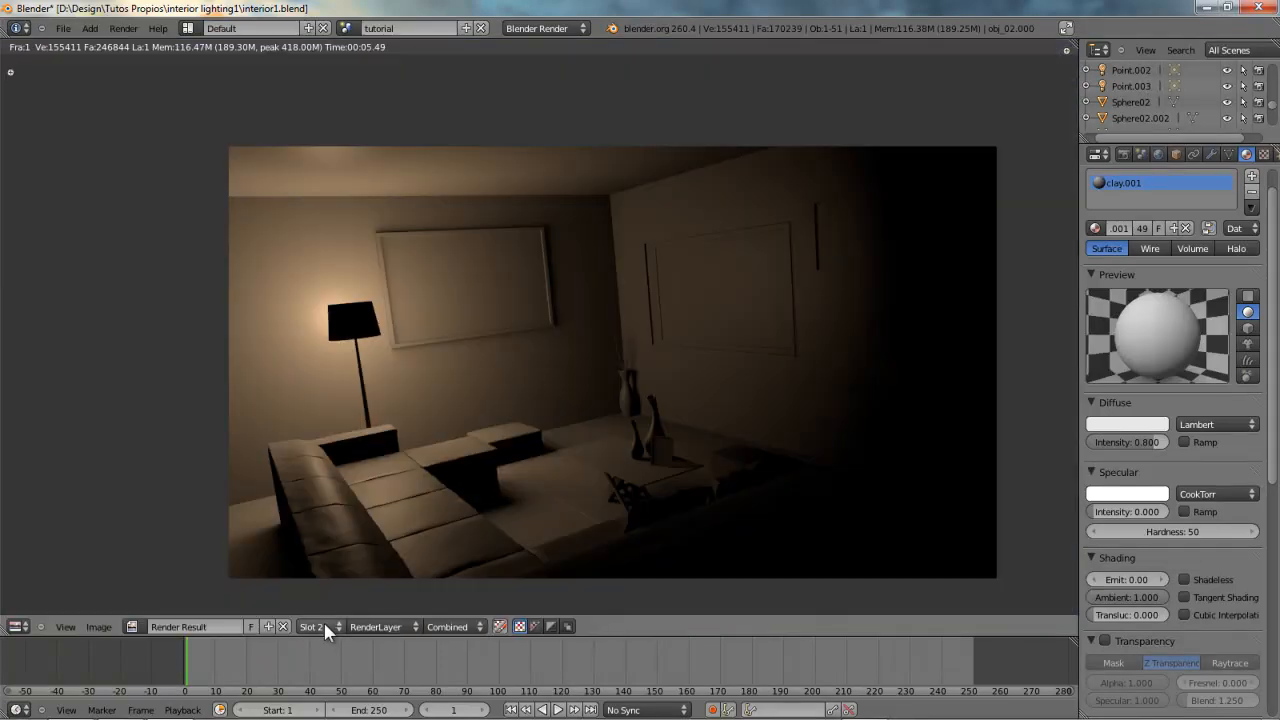
{"action": "left_click", "coordinate": [312, 626]}
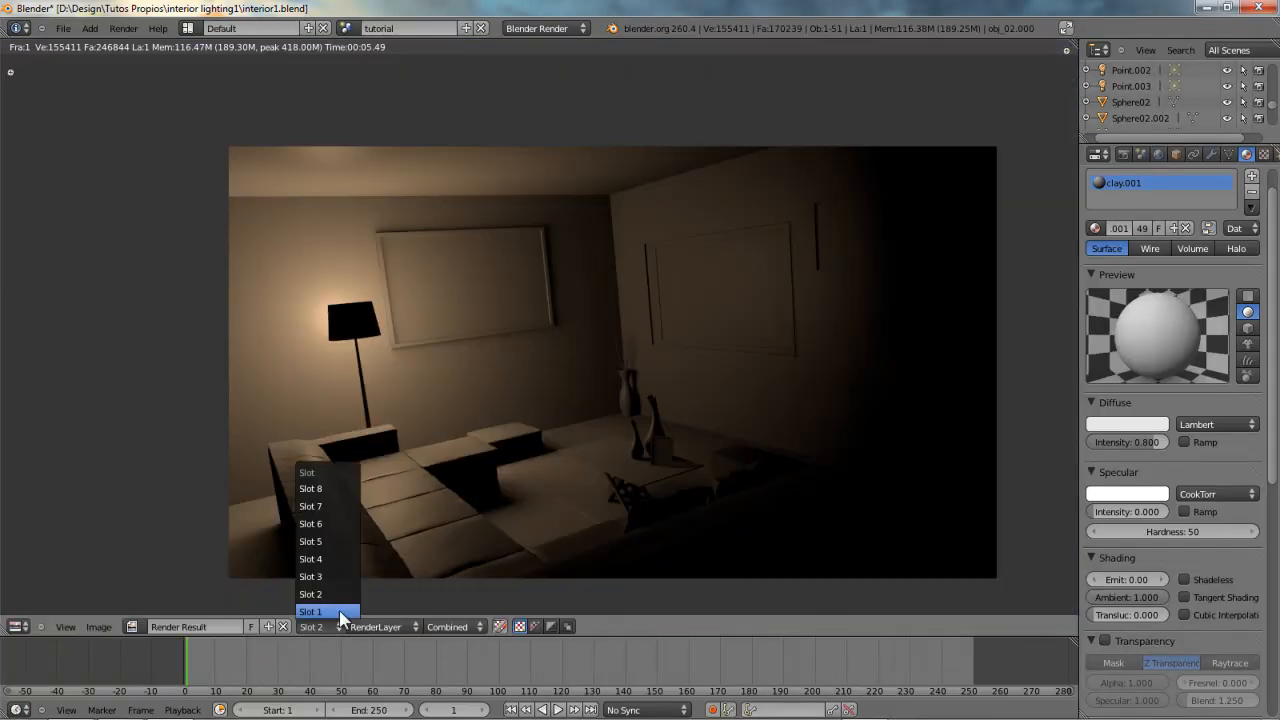
{"action": "left_click", "coordinate": [330, 610]}
{"action": "left_click", "coordinate": [331, 628]}
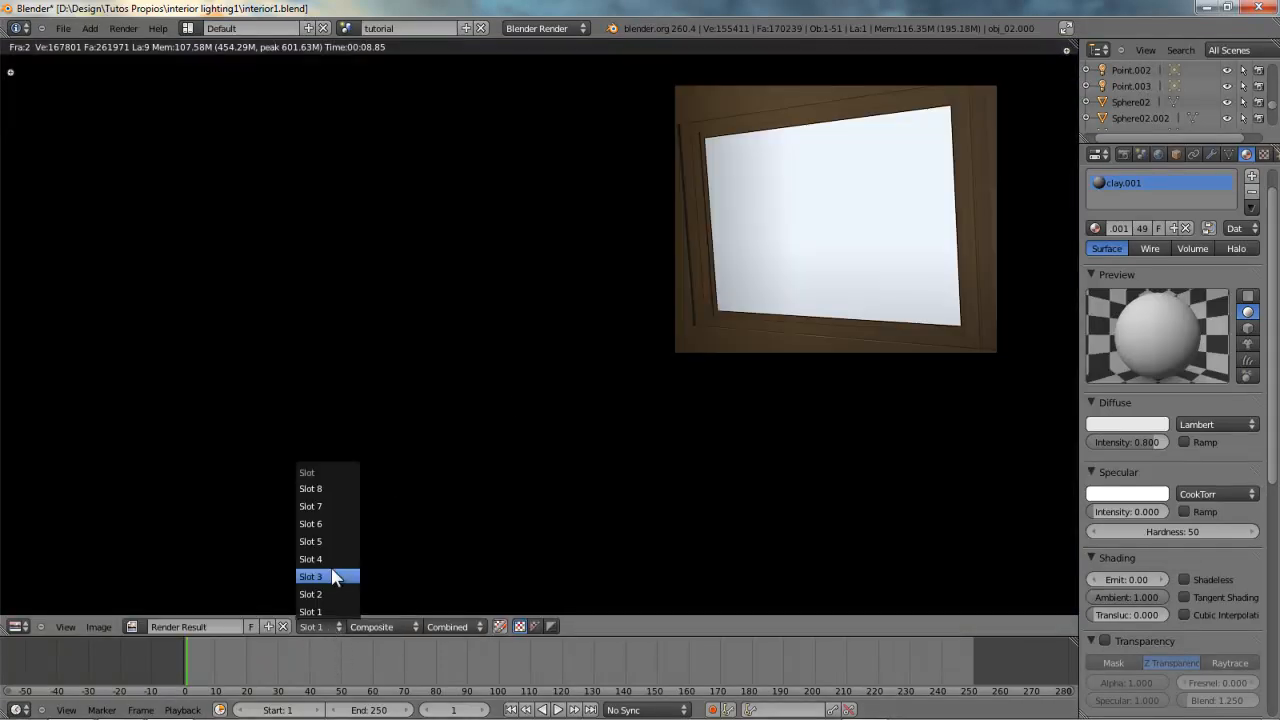
{"action": "left_click", "coordinate": [331, 576]}
{"action": "scroll", "coordinate": [522, 422], "scroll_direction": "up", "scroll_amount": 4}
{"action": "scroll", "coordinate": [464, 418], "scroll_direction": "down", "scroll_amount": 2}
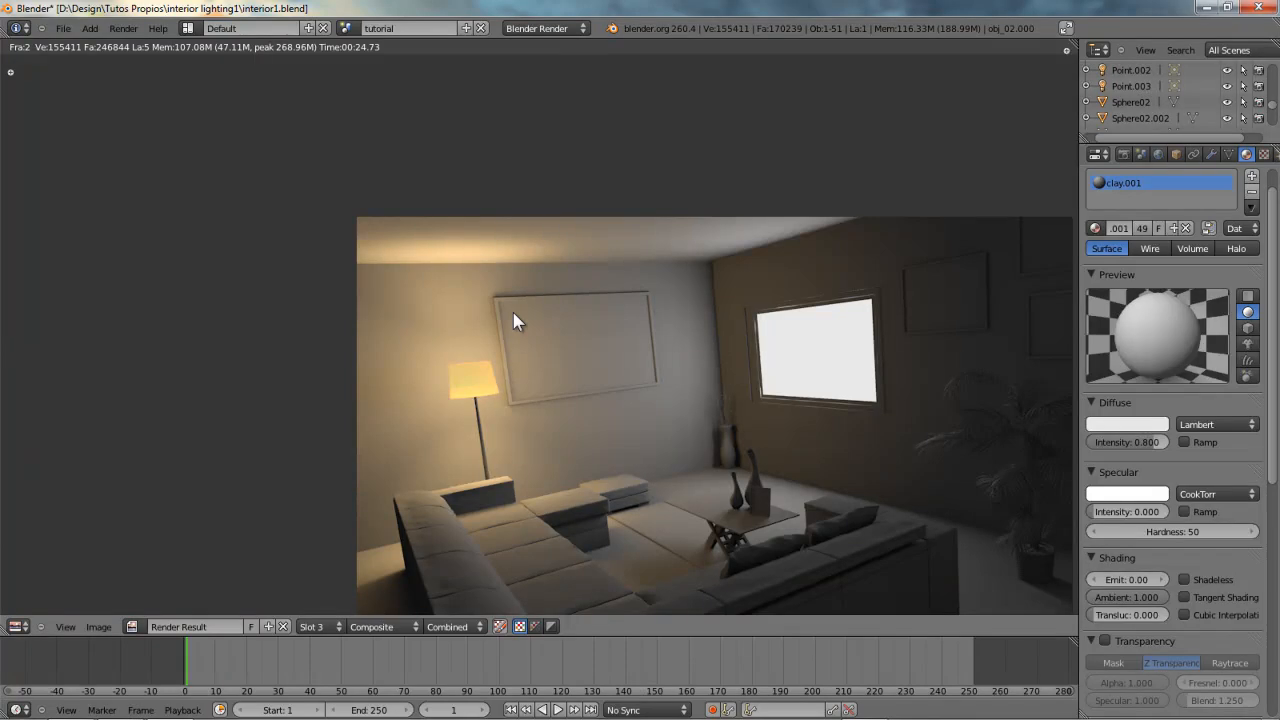
{"action": "middle_click_drag", "start_coordinate": [454, 312], "coordinate": [447, 234]}
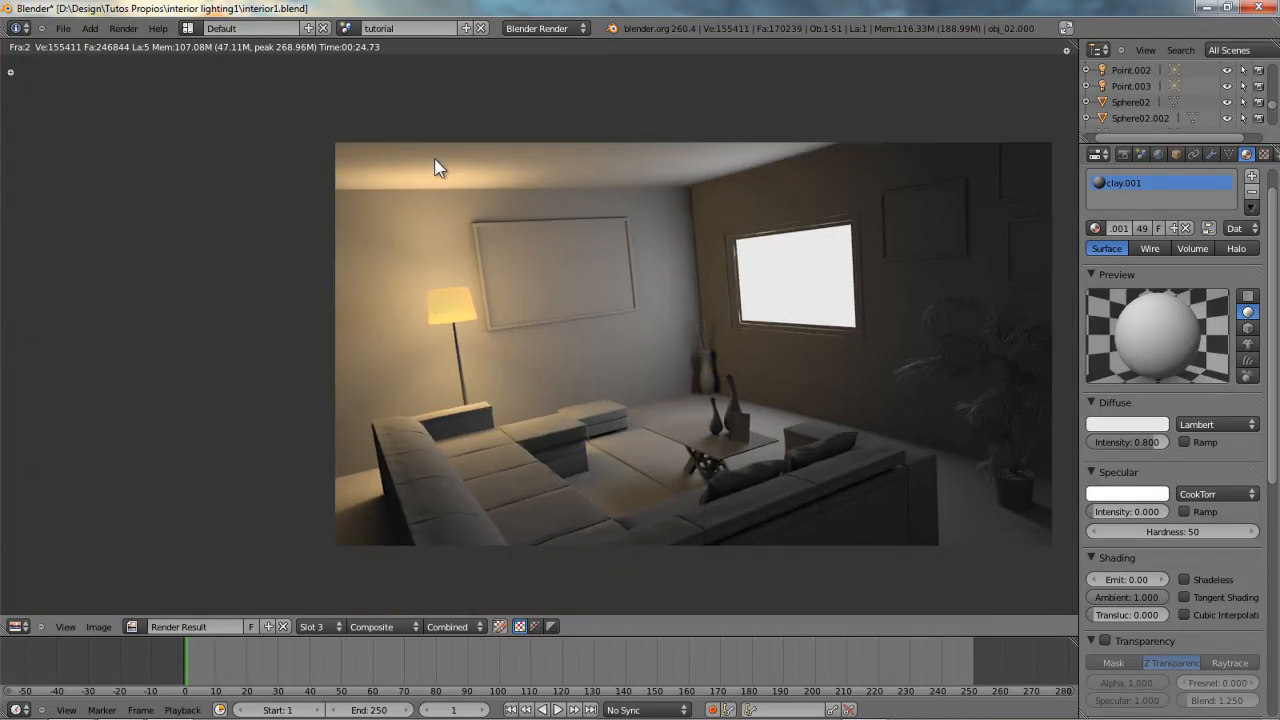
{"action": "scroll", "coordinate": [459, 381], "scroll_direction": "up", "scroll_amount": 3}
{"action": "scroll", "coordinate": [503, 253], "scroll_direction": "down", "scroll_amount": 3}
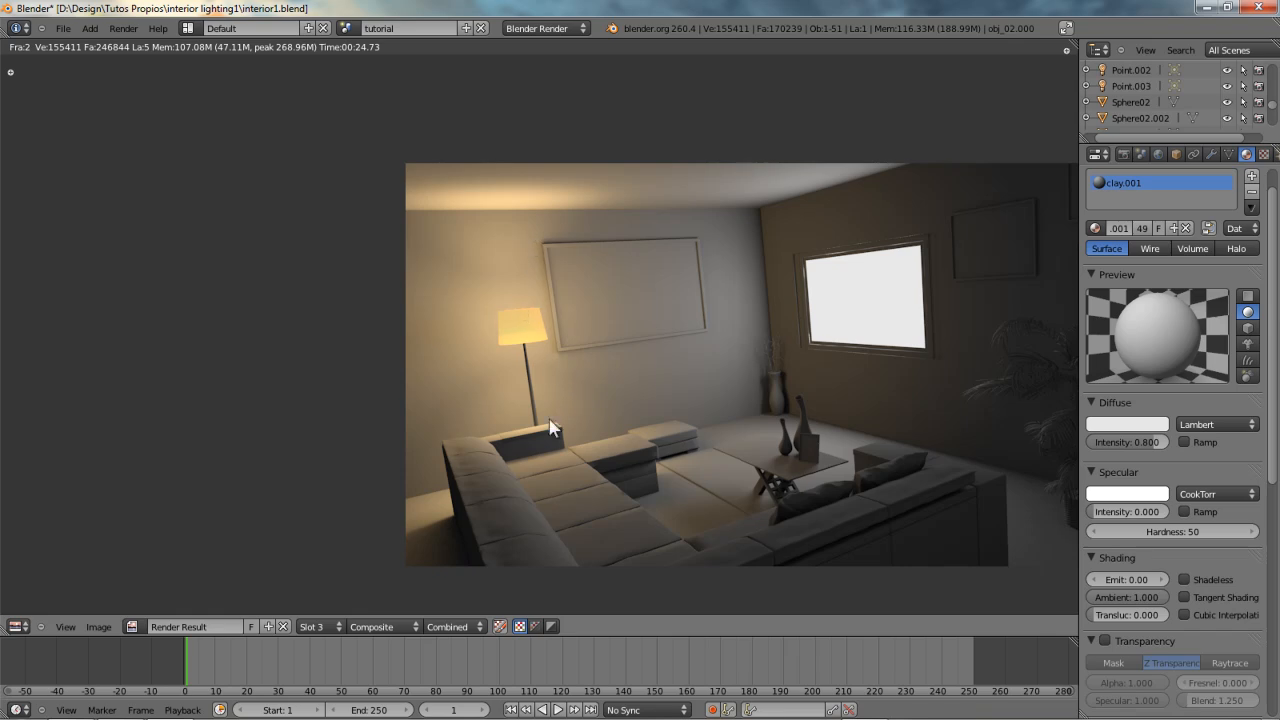
{"action": "middle_click_drag", "start_coordinate": [563, 389], "coordinate": [547, 393]}
{"action": "key", "text": "Escape"}
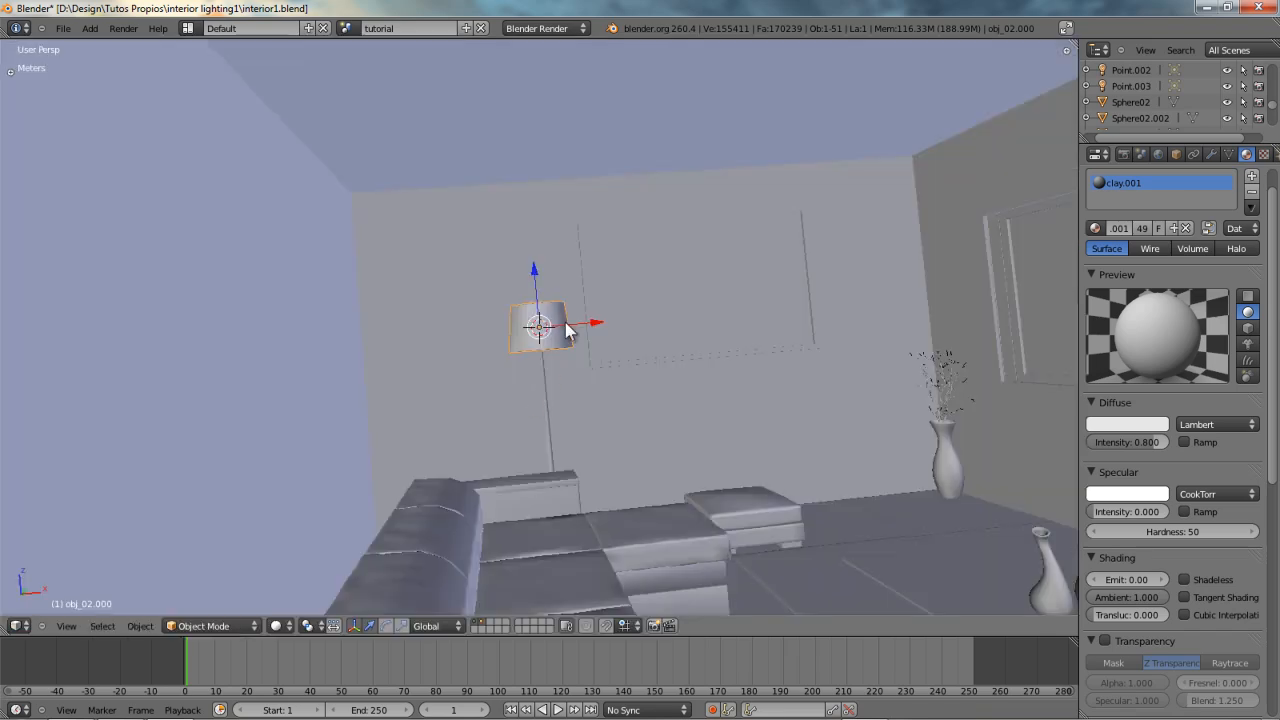
- Add a spot lamp at the centre of the floor lamp's shade in the front orthographic wireframe view
{"action": "key", "text": "KP_1"}
{"action": "key", "text": "KP_3"}
{"action": "key", "text": "KP_1"}
{"action": "key", "text": "KP_5"}
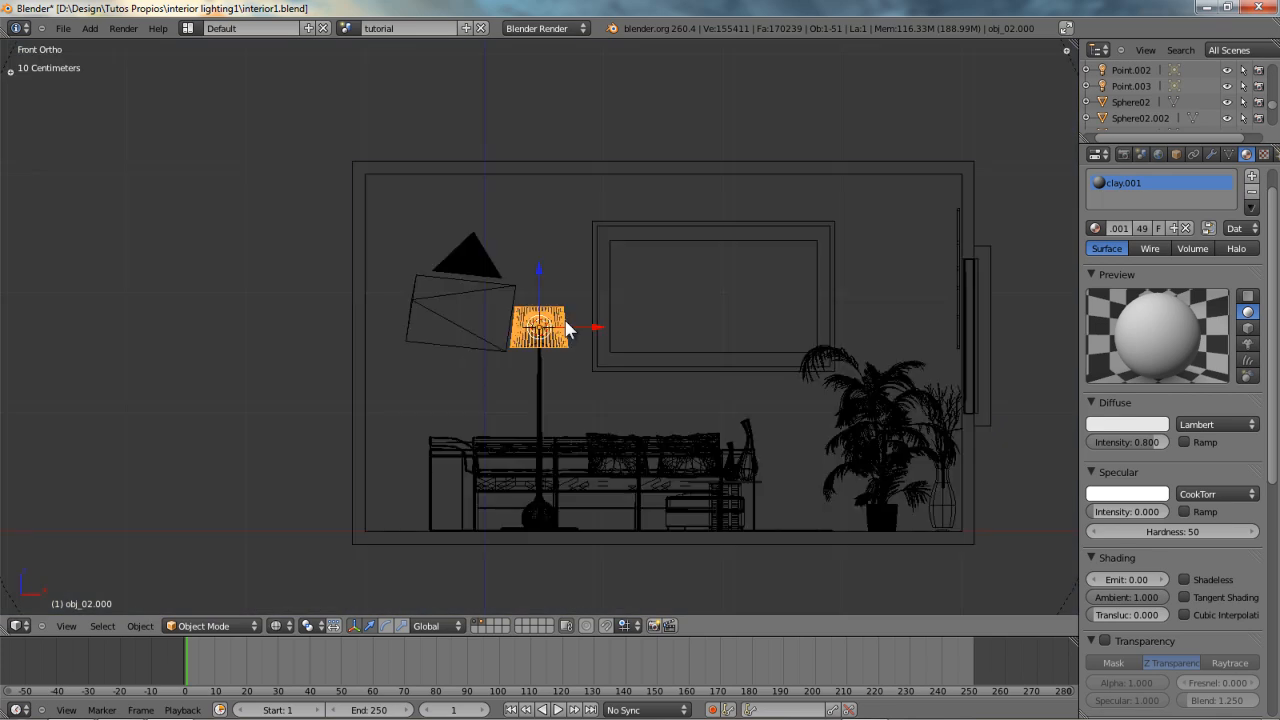
{"action": "scroll", "coordinate": [566, 327], "scroll_direction": "up", "scroll_amount": 3}
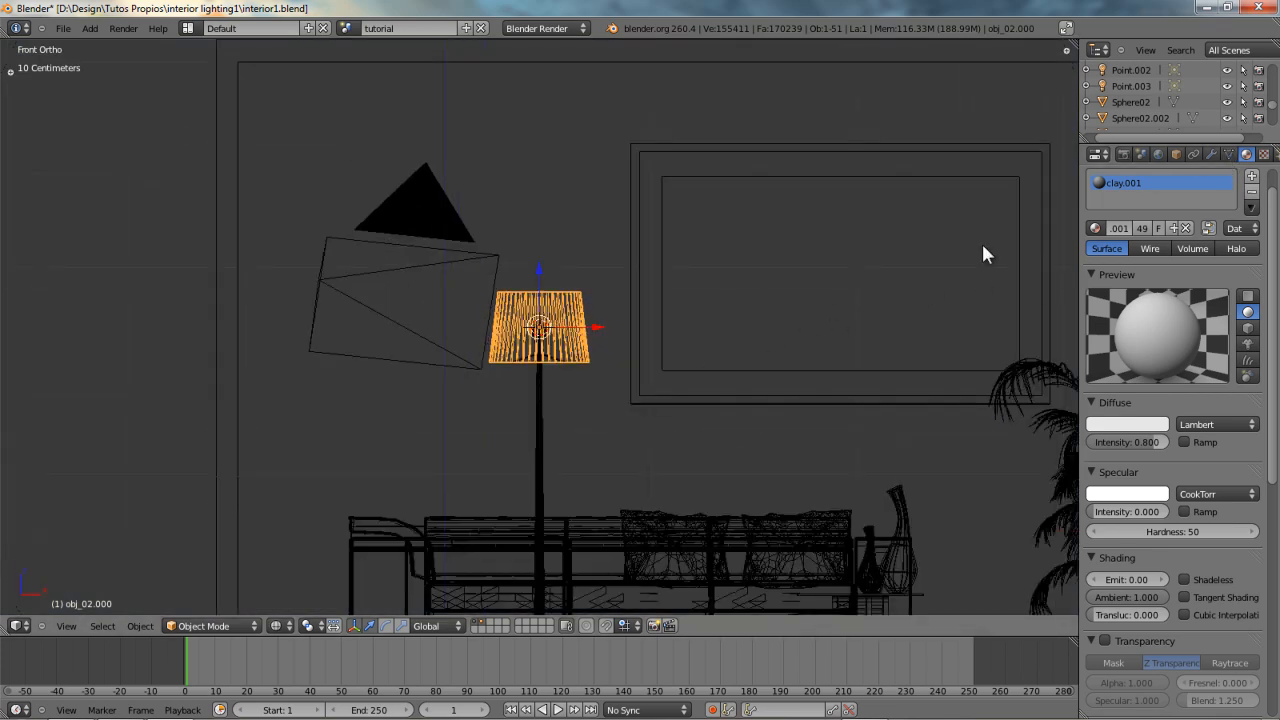
{"action": "key", "text": "shift+a"}
{"action": "mouse_move", "coordinate": [672, 320]}
{"action": "left_click", "coordinate": [750, 349]}
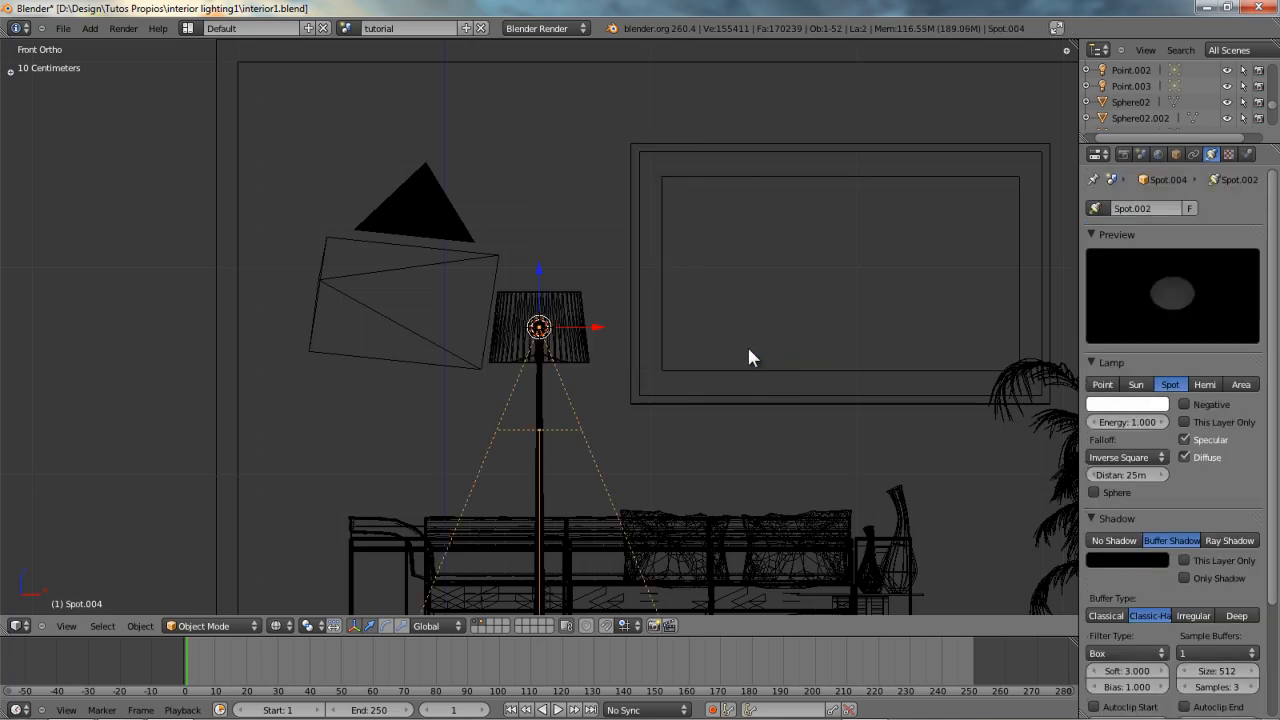
- Copy the hex colour value FFD5A7 from the floor lamp's point light
{"action": "scroll", "coordinate": [747, 344], "scroll_direction": "down", "scroll_amount": 6}
{"action": "left_click", "coordinate": [1112, 404]}
{"action": "scroll", "coordinate": [620, 278], "scroll_direction": "up", "scroll_amount": 3}
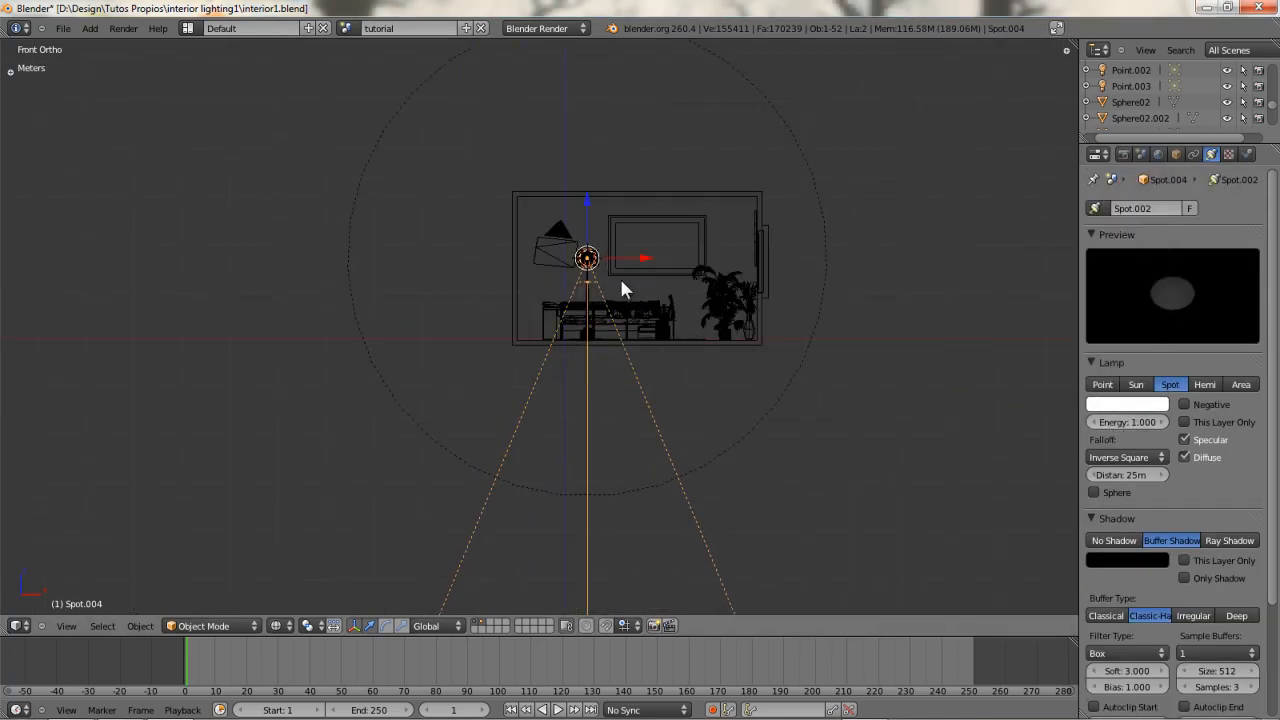
{"action": "right_click", "coordinate": [934, 322]}
{"action": "left_click", "coordinate": [1128, 405]}
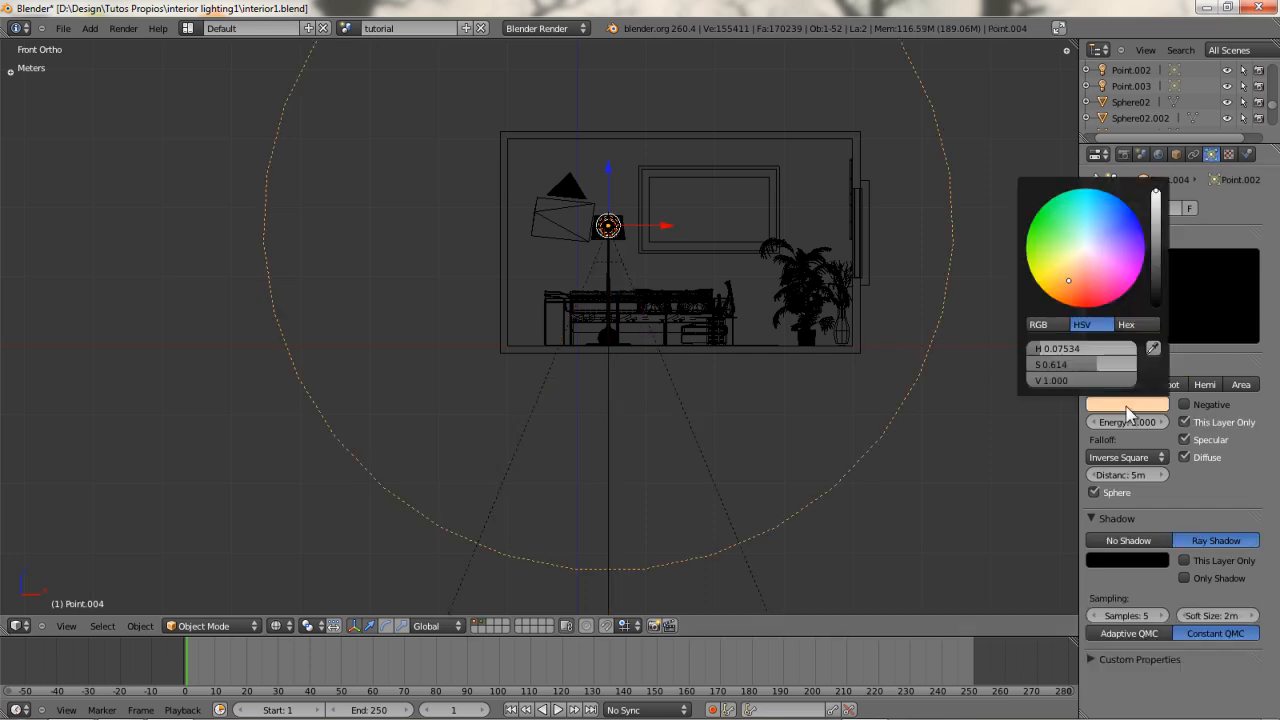
{"action": "left_click", "coordinate": [1127, 324]}
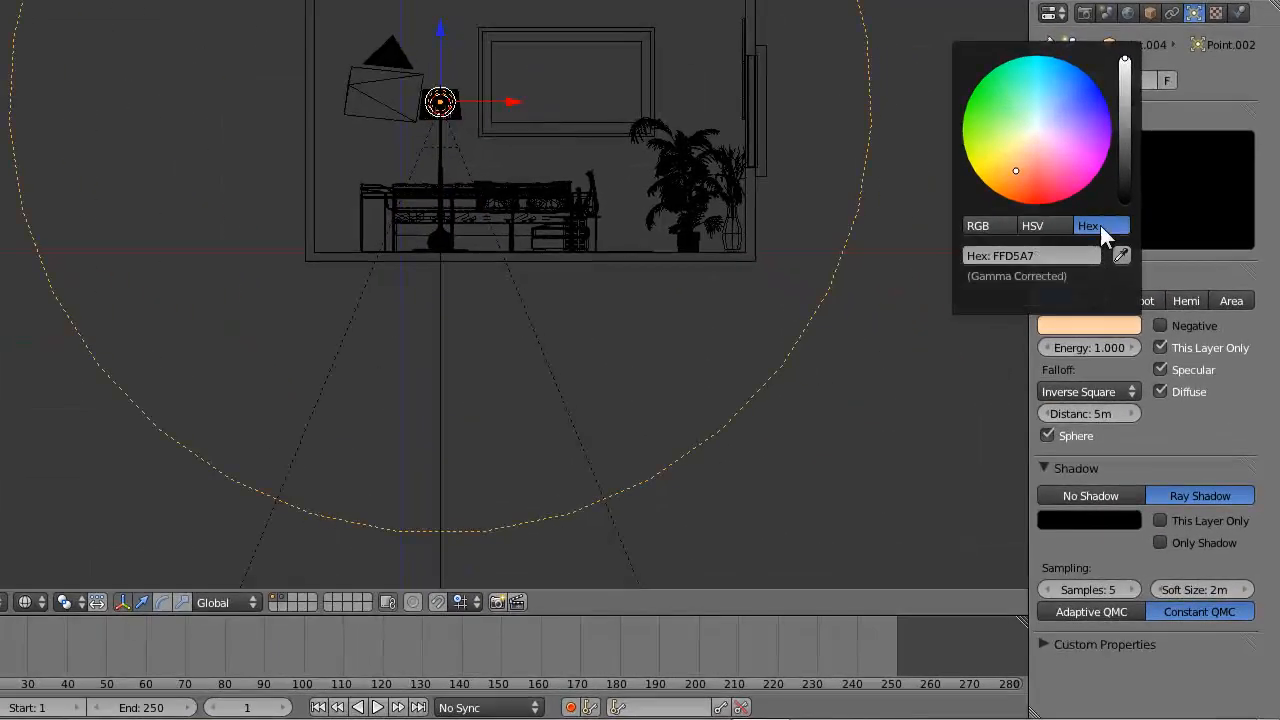
{"action": "left_click", "coordinate": [1039, 256]}
{"action": "key", "text": "ctrl+c"}
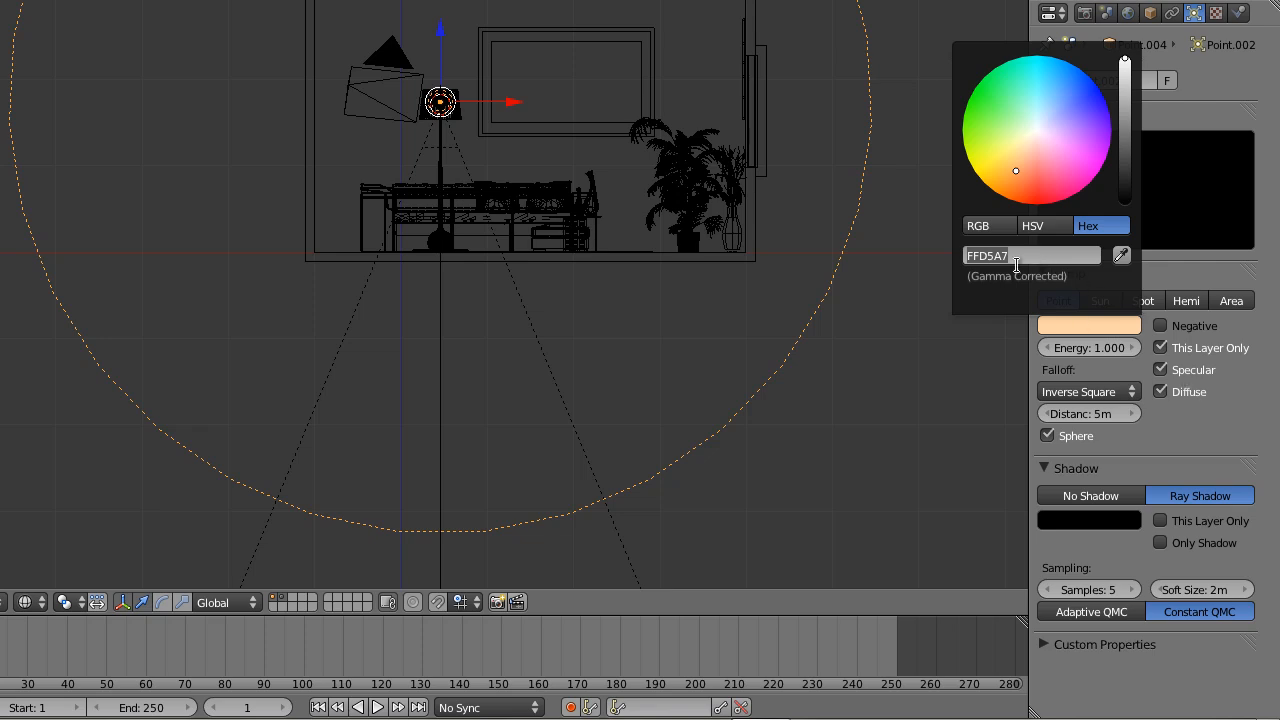
{"action": "key", "text": "Escape"}
- Select the new spot lamp and paste the hex value FFD5A7 as its light colour
{"action": "right_click", "coordinate": [532, 307]}
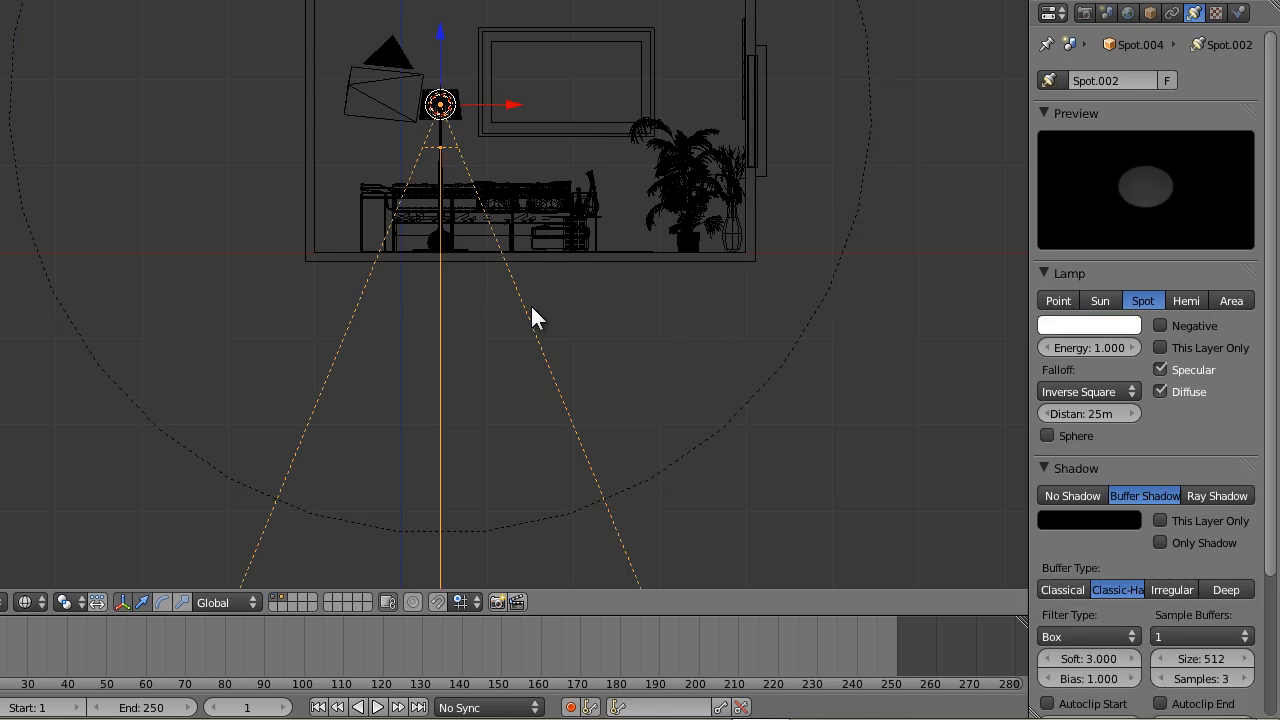
{"action": "left_click", "coordinate": [1080, 326]}
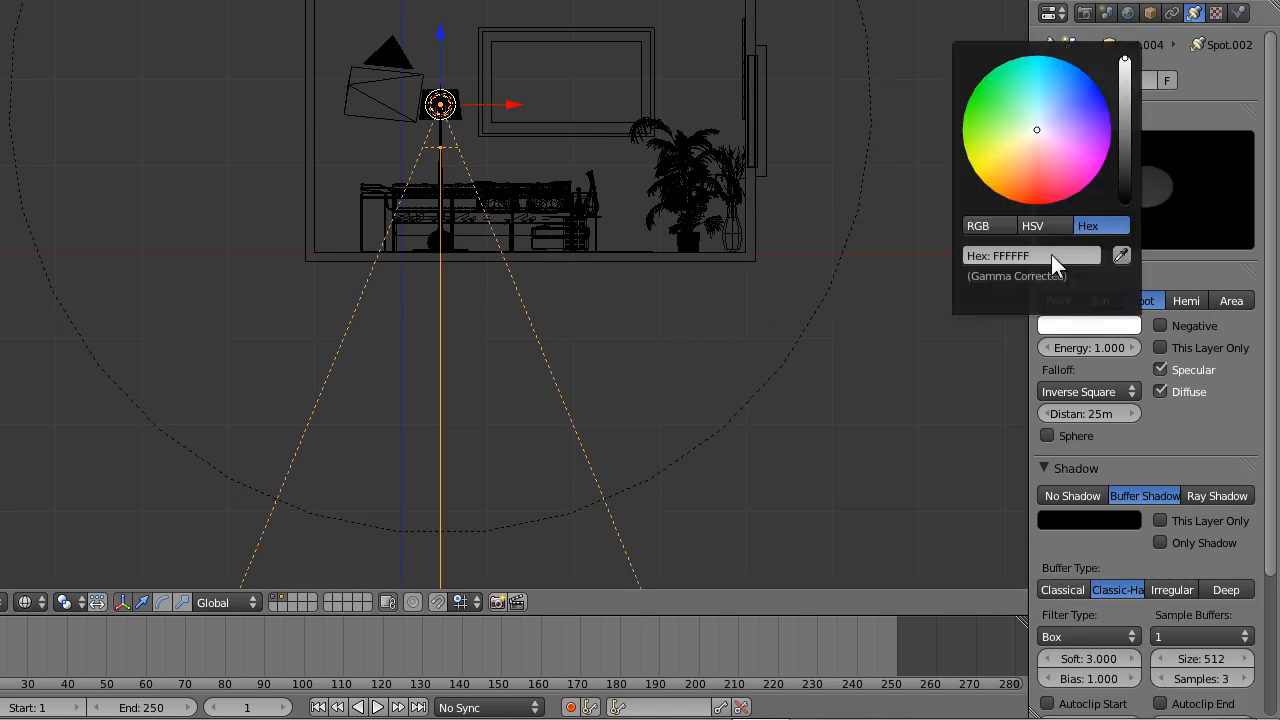
{"action": "key", "text": "ctrl+v"}
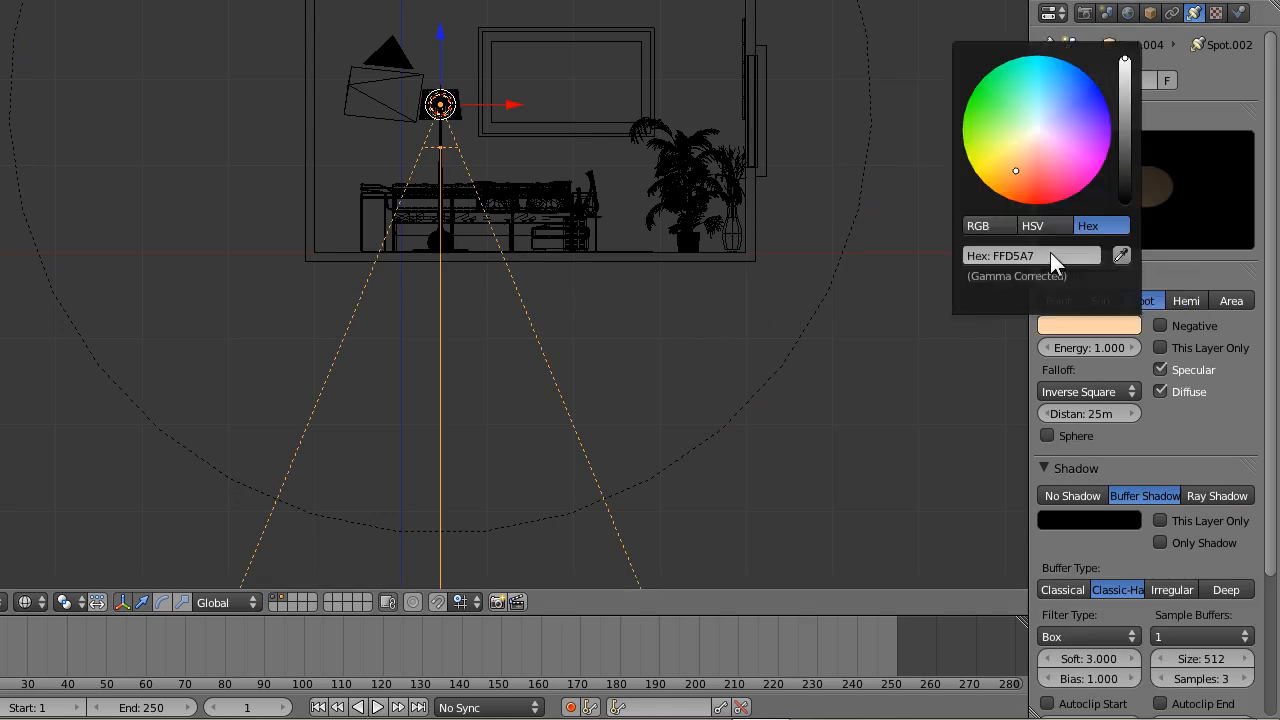
- Reduce the spot lamp's falloff distance to about 3.7 m
{"action": "scroll", "coordinate": [650, 325], "scroll_direction": "down", "scroll_amount": 5}
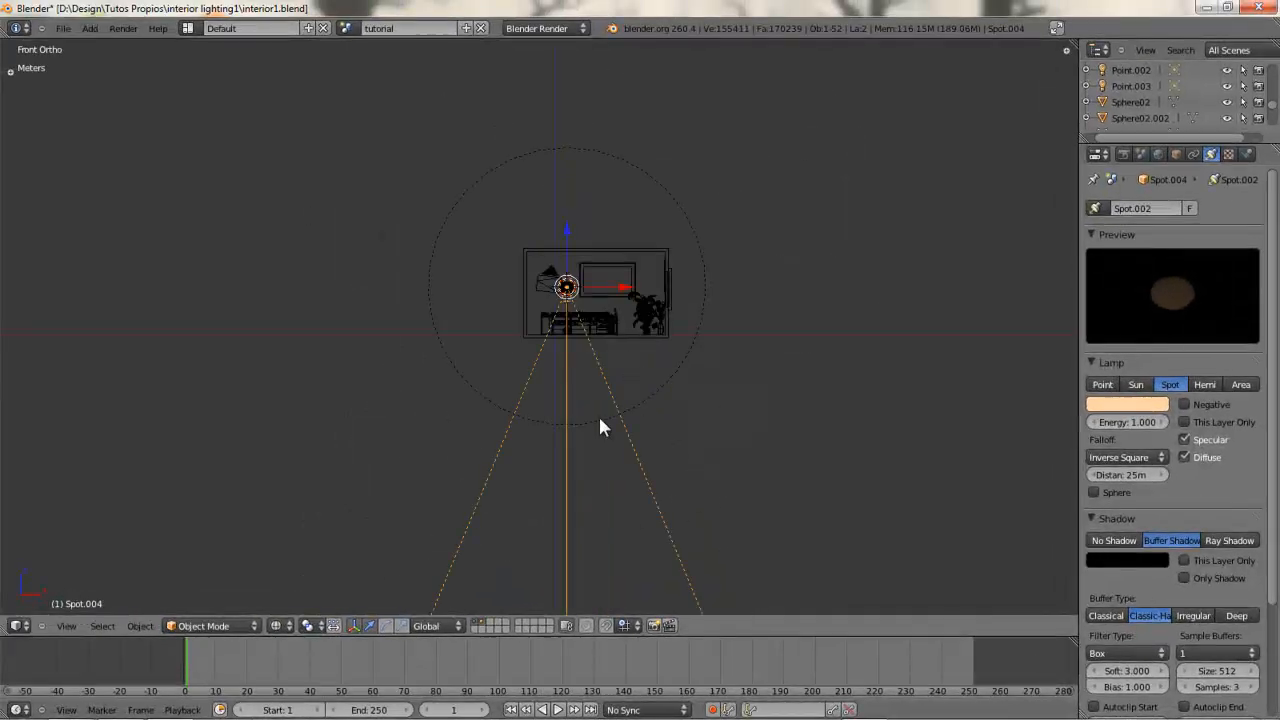
{"action": "scroll", "coordinate": [600, 427], "scroll_direction": "up", "scroll_amount": 6}
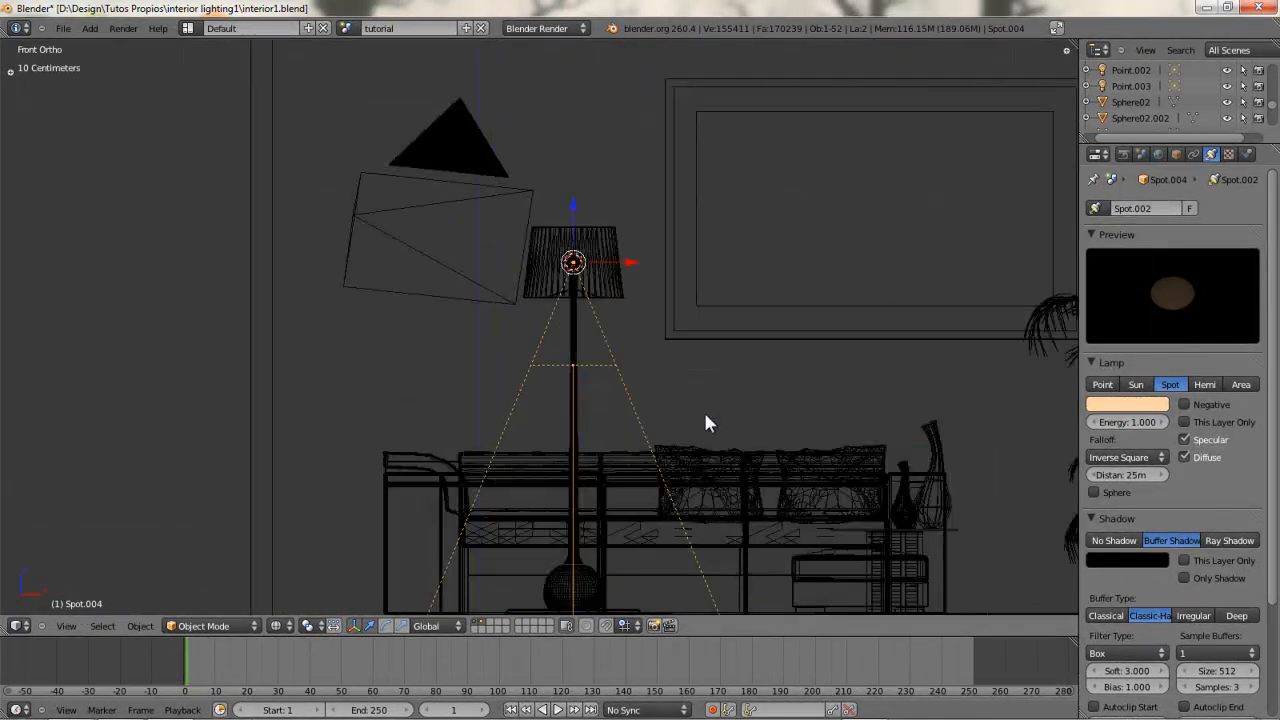
{"action": "key", "text": "w"}
{"action": "left_click", "coordinate": [962, 408]}
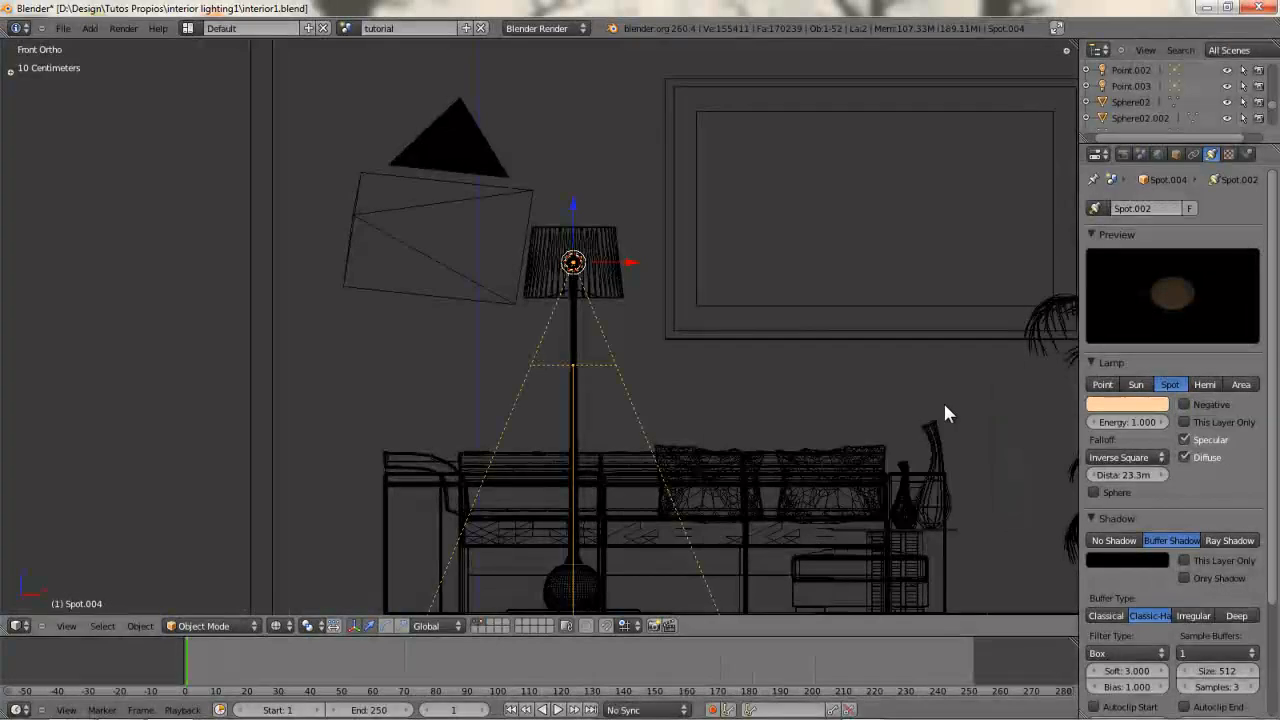
{"action": "left_click", "coordinate": [838, 419]}
{"action": "scroll", "coordinate": [810, 418], "scroll_direction": "down", "scroll_amount": 3}
{"action": "key", "text": "w"}
{"action": "left_click", "coordinate": [820, 403]}
{"action": "left_click", "coordinate": [758, 389]}
{"action": "left_click", "coordinate": [765, 387]}
{"action": "scroll", "coordinate": [653, 391], "scroll_direction": "down", "scroll_amount": 5}
{"action": "scroll", "coordinate": [653, 391], "scroll_direction": "up", "scroll_amount": 8}
{"action": "scroll", "coordinate": [652, 399], "scroll_direction": "up", "scroll_amount": 5}
- Widen the spot lamp's cone to a spot size of about 91.41°
{"action": "middle_click_drag", "start_coordinate": [686, 400], "coordinate": [674, 346], "text": "shift"}
{"action": "key", "text": "w"}
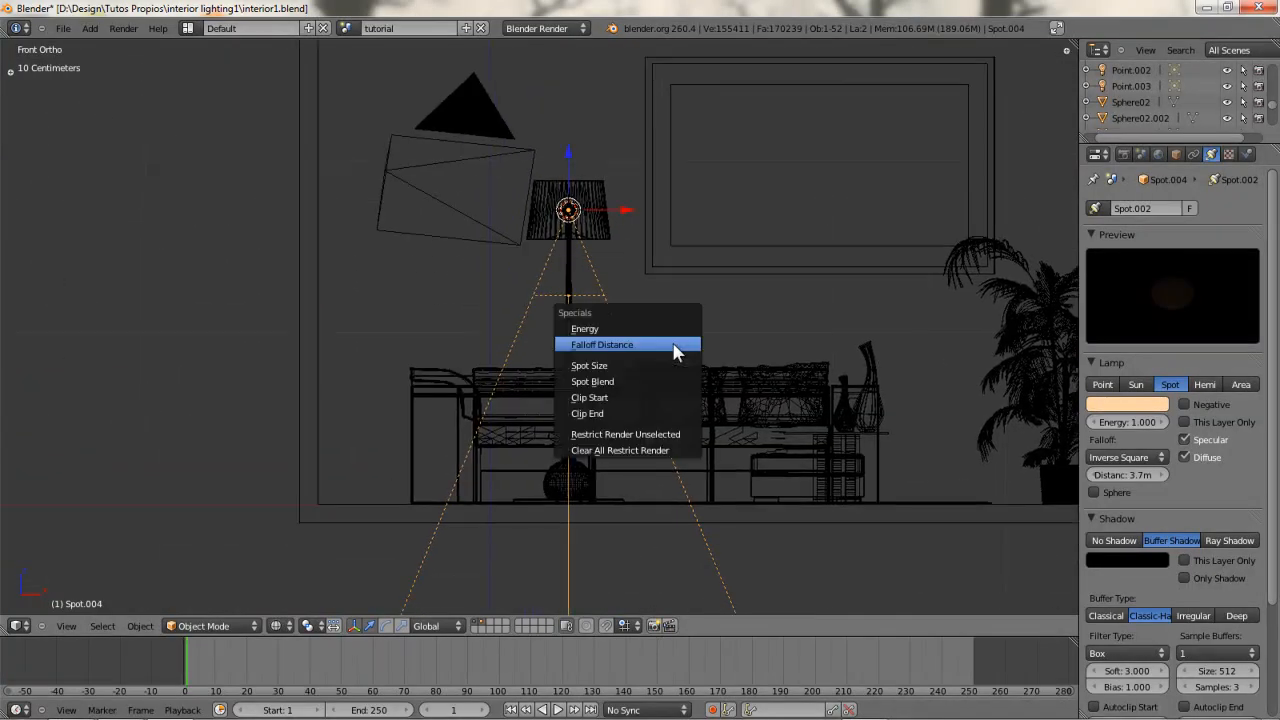
{"action": "left_click", "coordinate": [659, 366]}
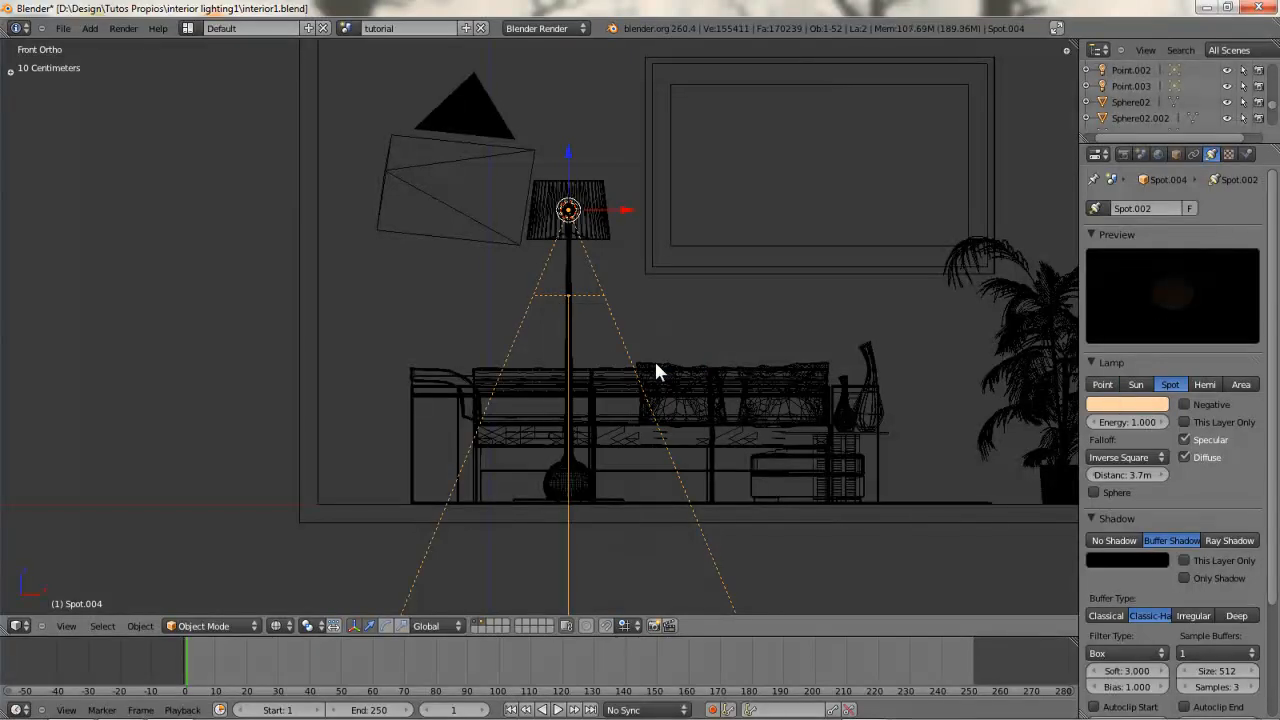
{"action": "left_click", "coordinate": [721, 347]}
- Set the spot lamp's blend to 1.000 in its spot shape settings
{"action": "scroll", "coordinate": [680, 335], "scroll_direction": "down", "scroll_amount": 6}
{"action": "middle_click_drag", "start_coordinate": [543, 294], "coordinate": [540, 470]}
{"action": "scroll", "coordinate": [1139, 423], "scroll_direction": "down", "scroll_amount": 4}
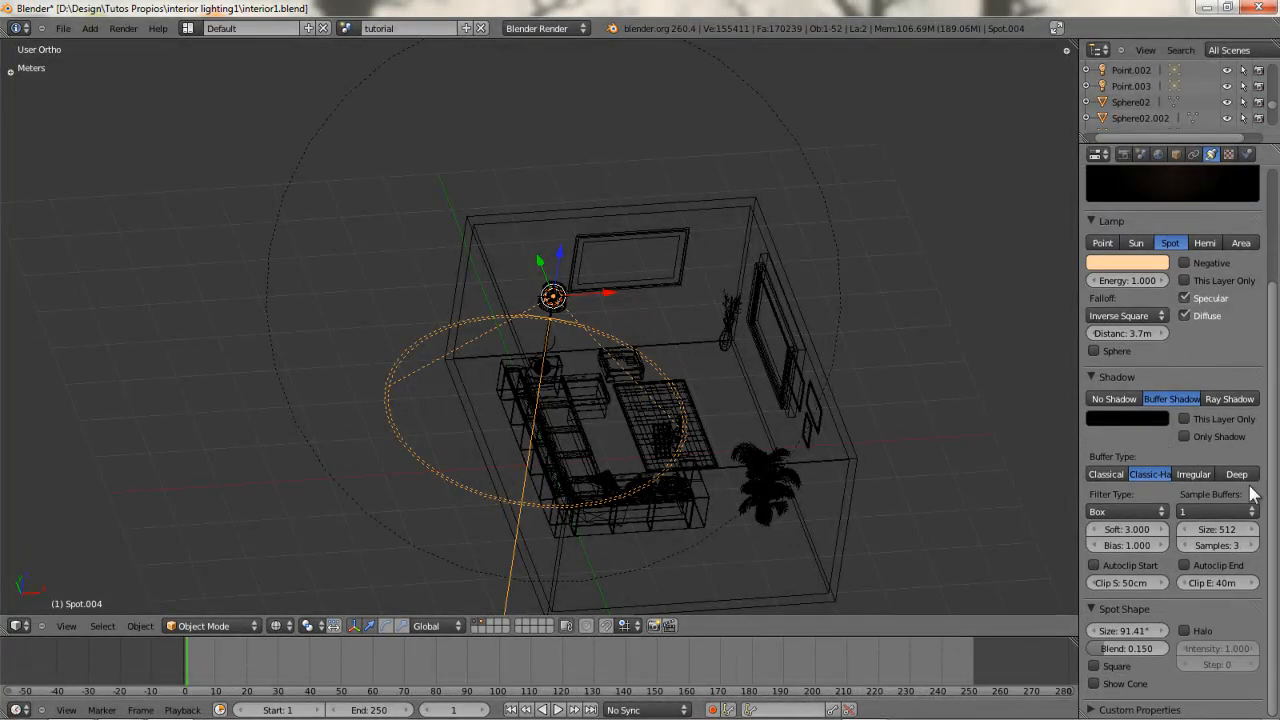
{"action": "left_click_drag", "start_coordinate": [1107, 646], "coordinate": [1260, 650]}
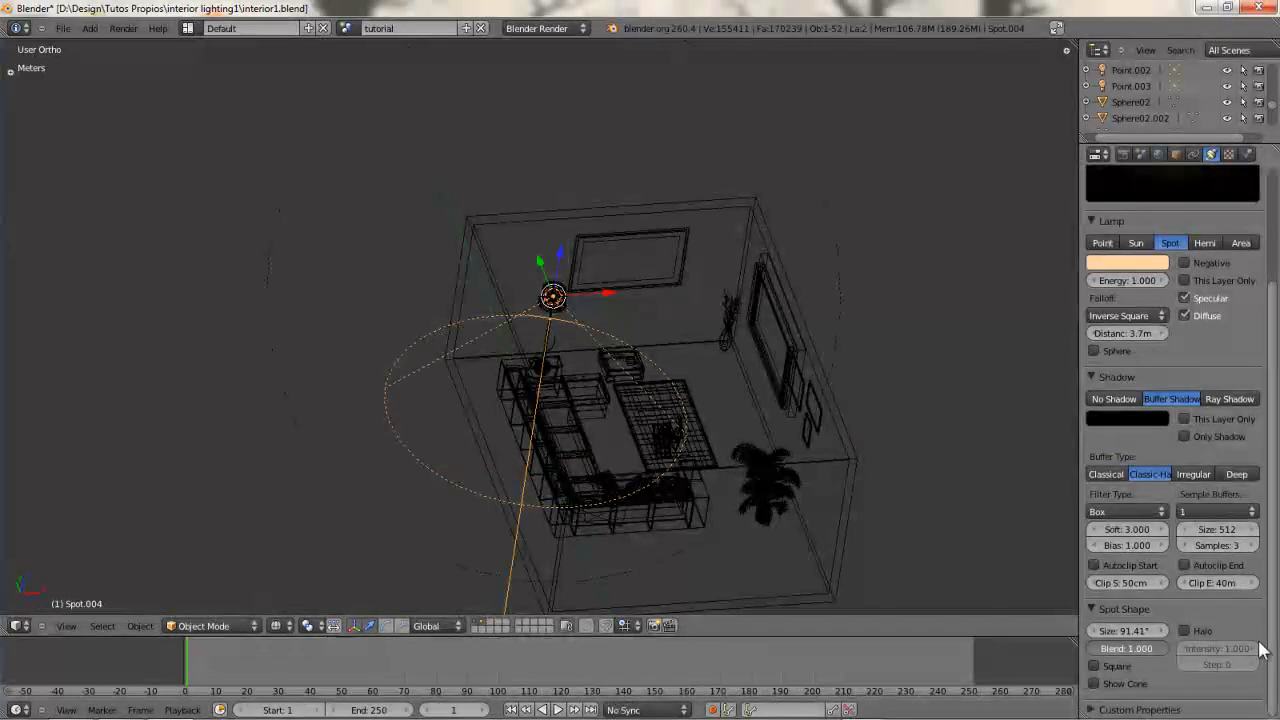
{"action": "double_click", "coordinate": [1131, 649]}
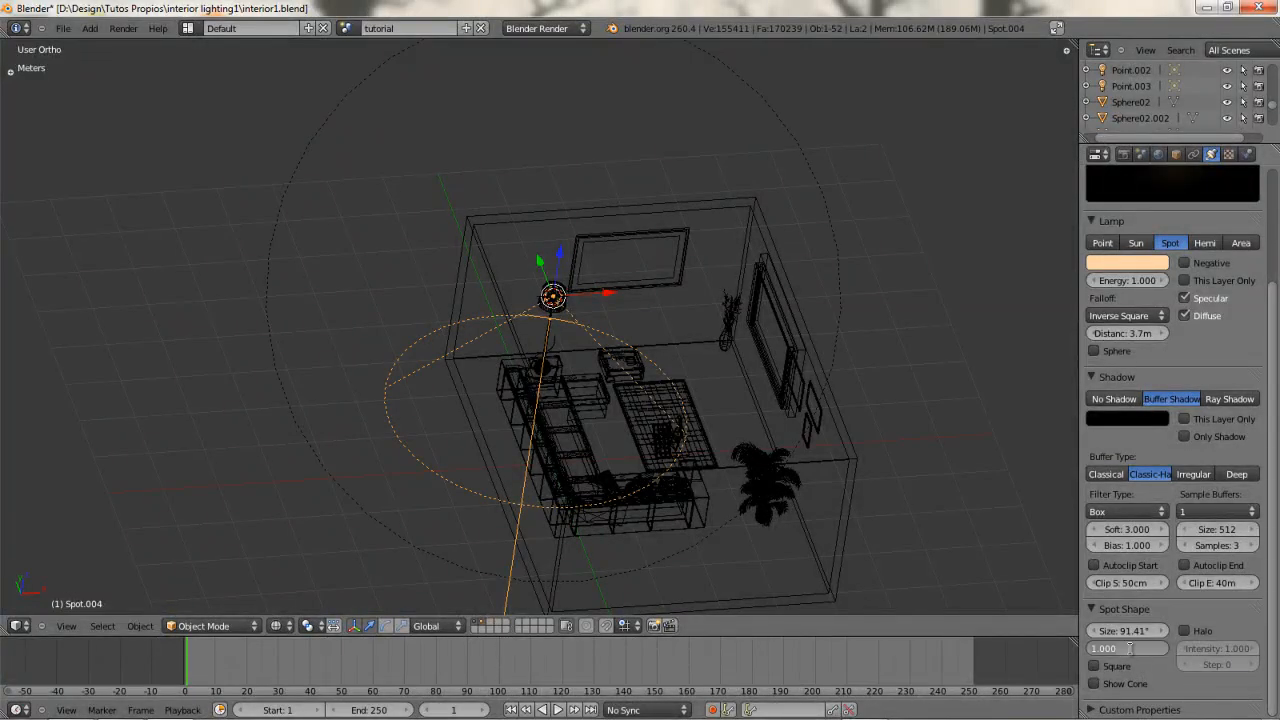
{"action": "key", "text": "Return"}
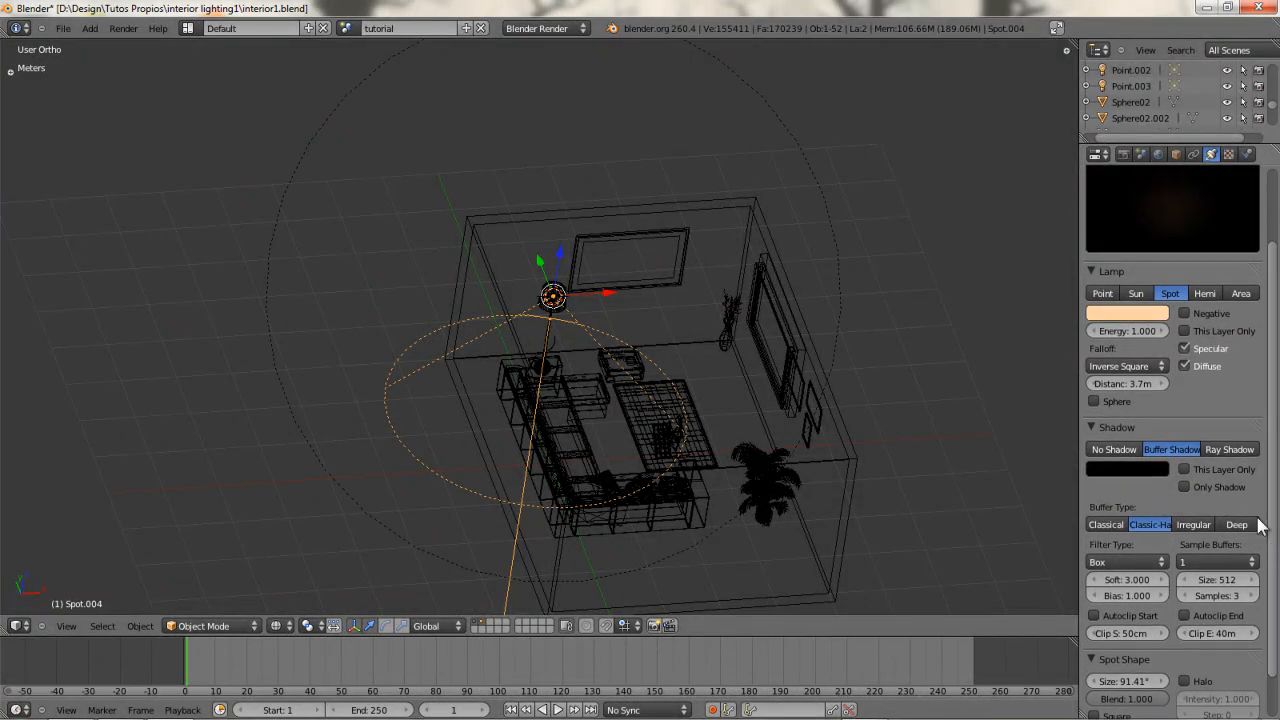
- Set the spot lamp's energy to 55
{"action": "left_click", "coordinate": [1115, 271]}
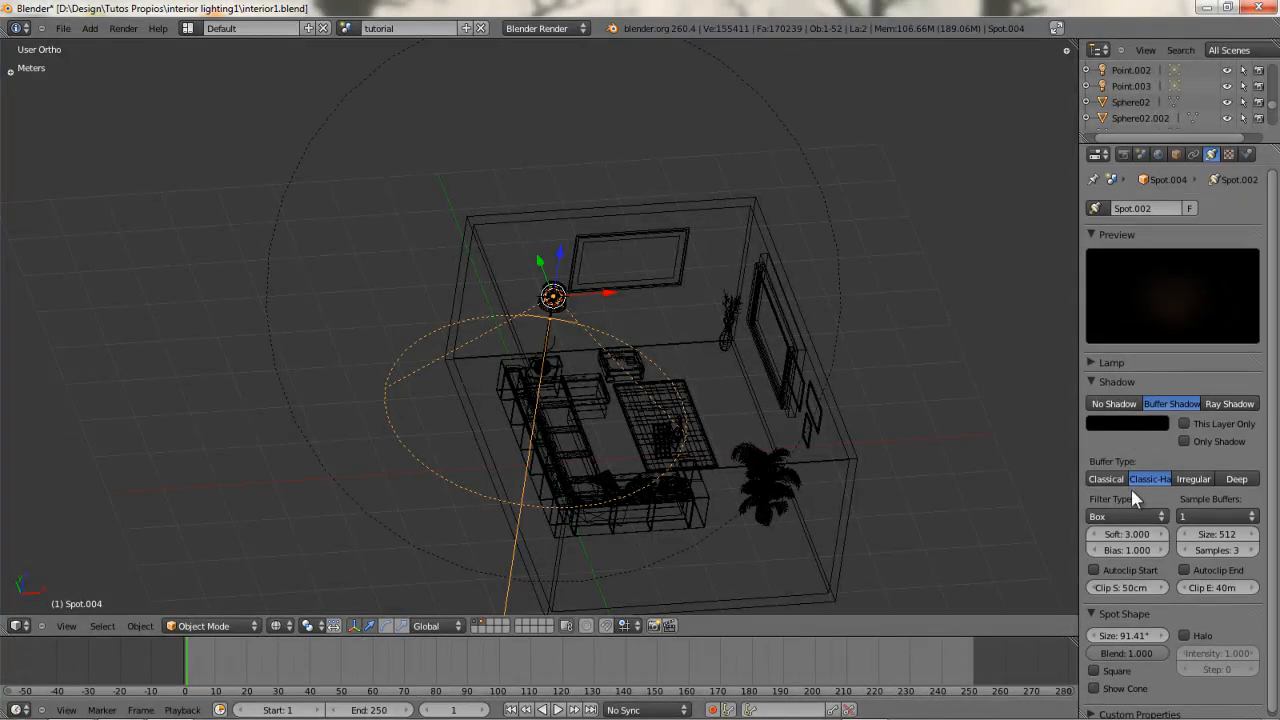
{"action": "left_click", "coordinate": [1106, 365]}
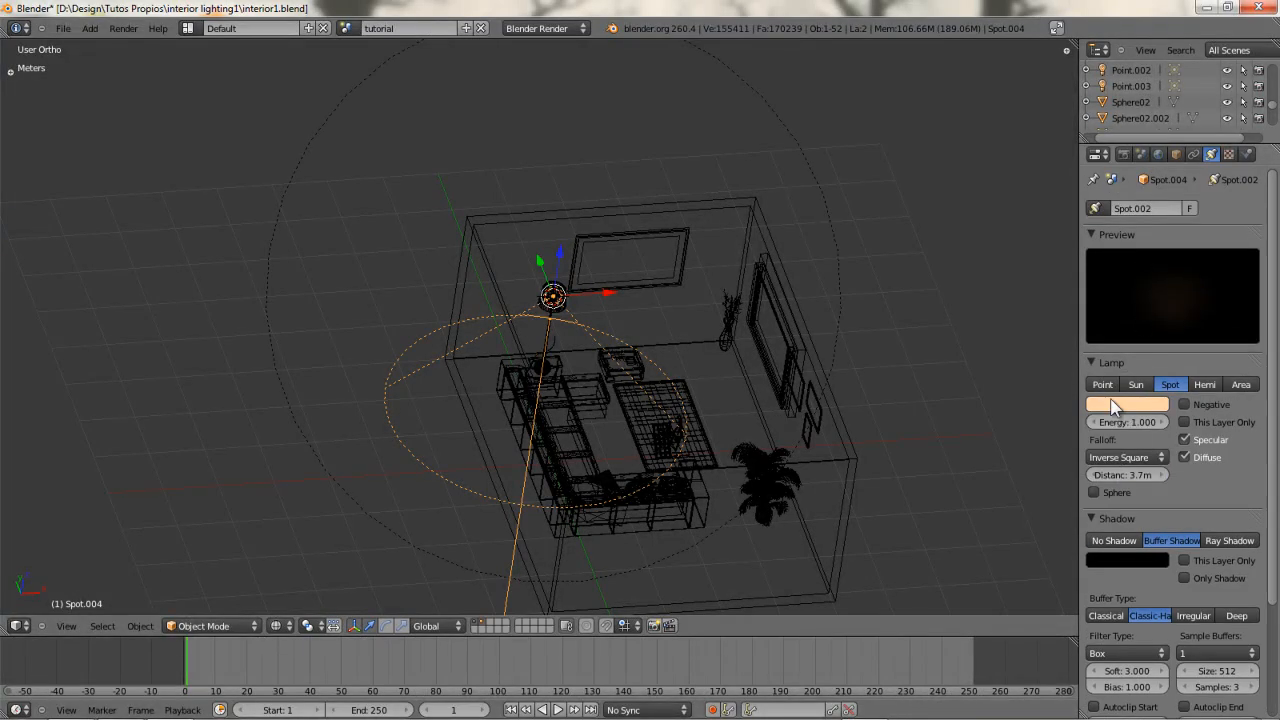
{"action": "left_click", "coordinate": [1123, 421]}
{"action": "type", "text": "55"}
{"action": "key", "text": "Return"}
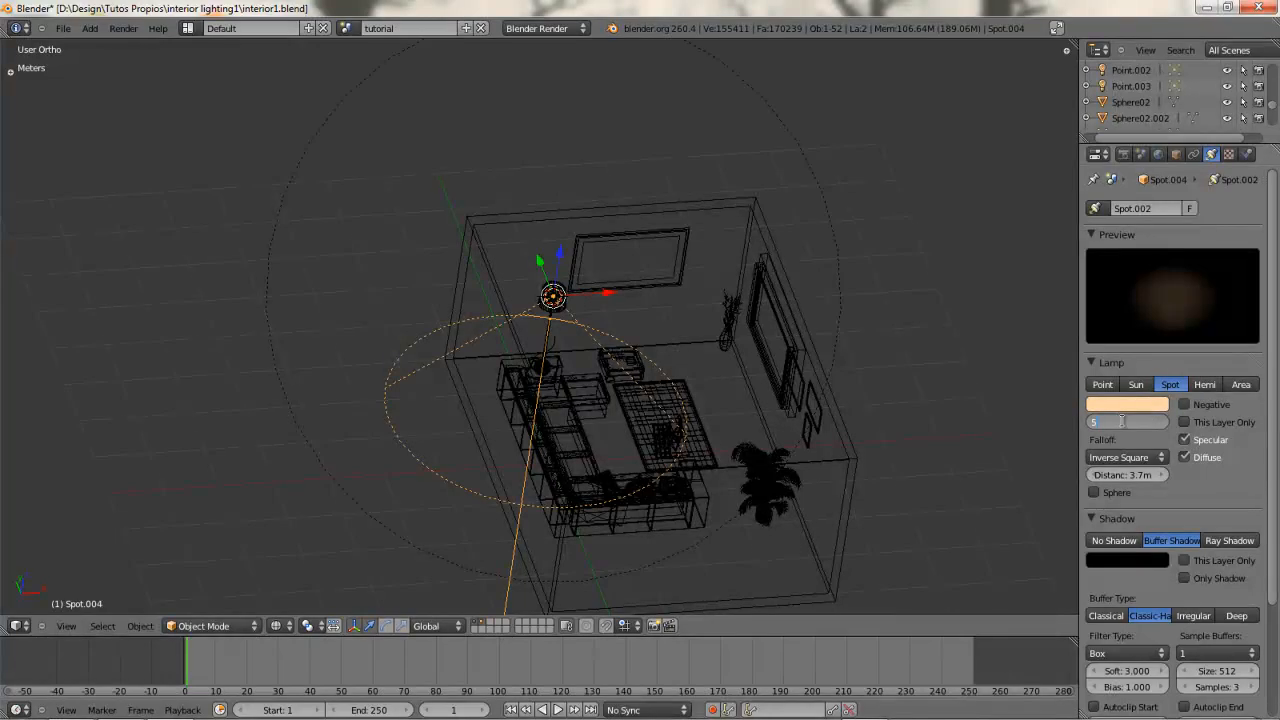
{"action": "scroll", "coordinate": [1160, 422], "scroll_direction": "down", "scroll_amount": 2}
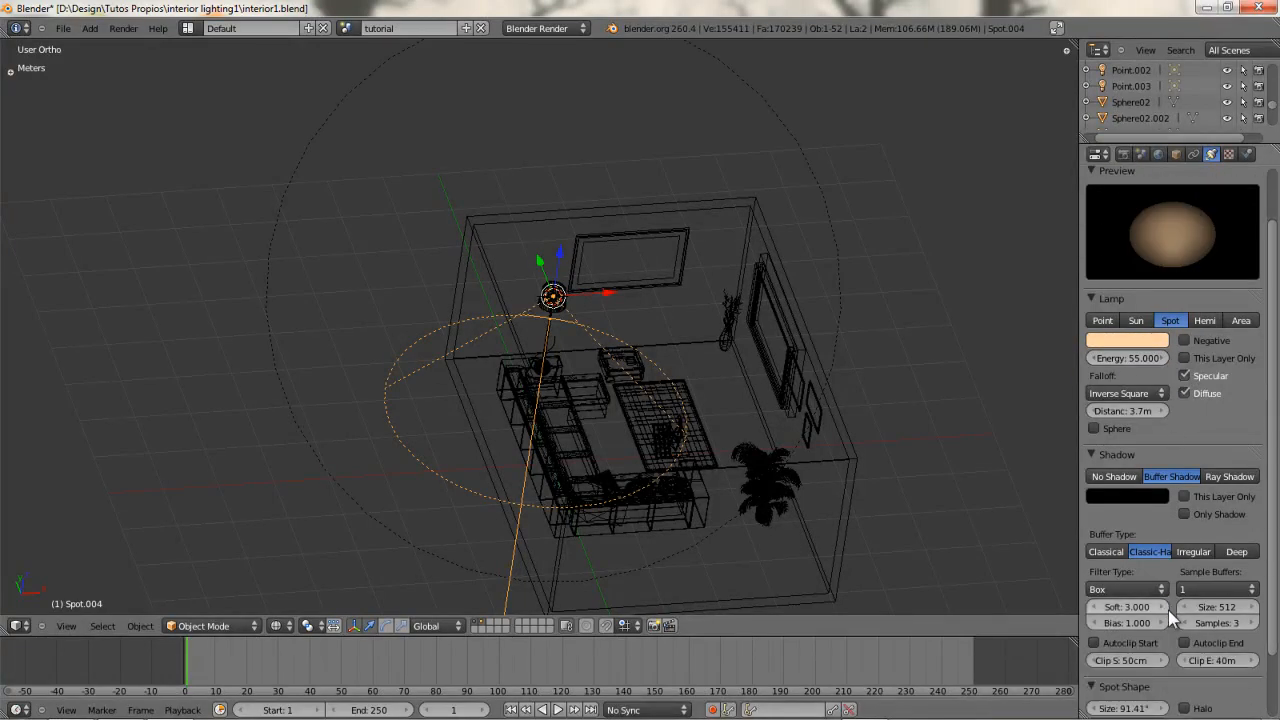
- Try the spot lamp's blend at 0.000 and restore it to 1.000 to compare the edge softness
{"action": "left_click", "coordinate": [1114, 452]}
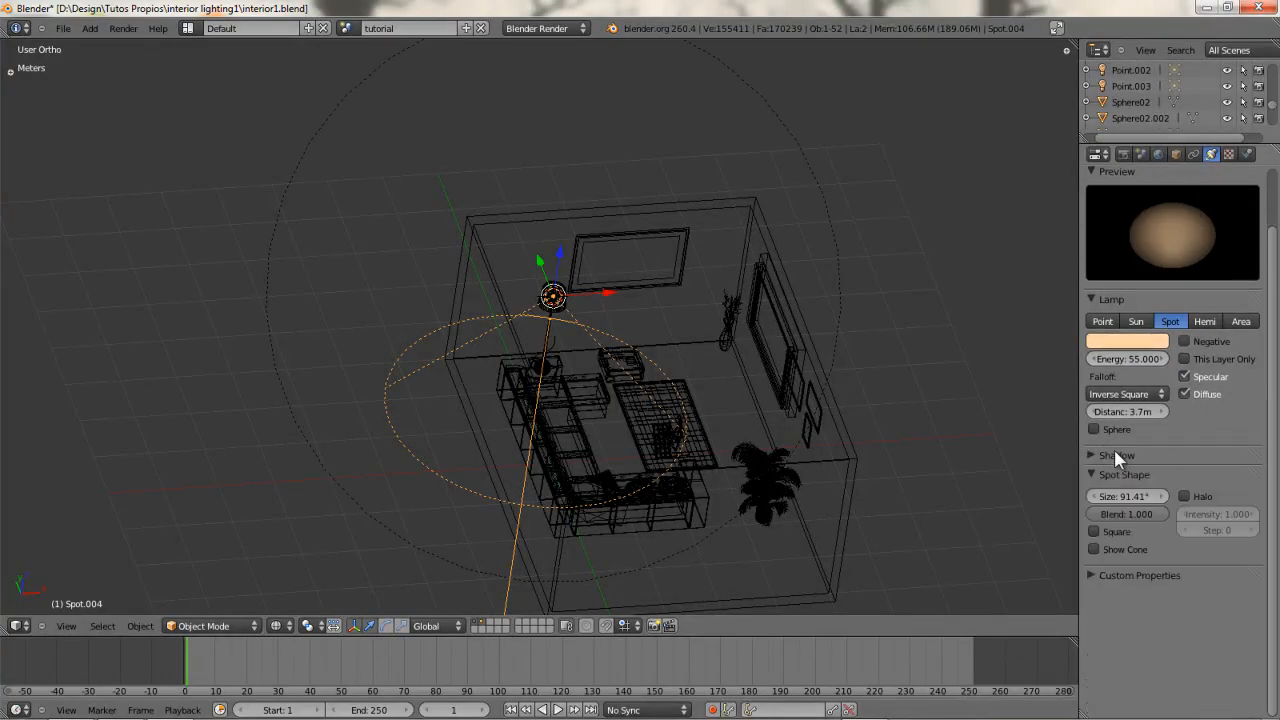
{"action": "left_click_drag", "start_coordinate": [1128, 577], "coordinate": [952, 585]}
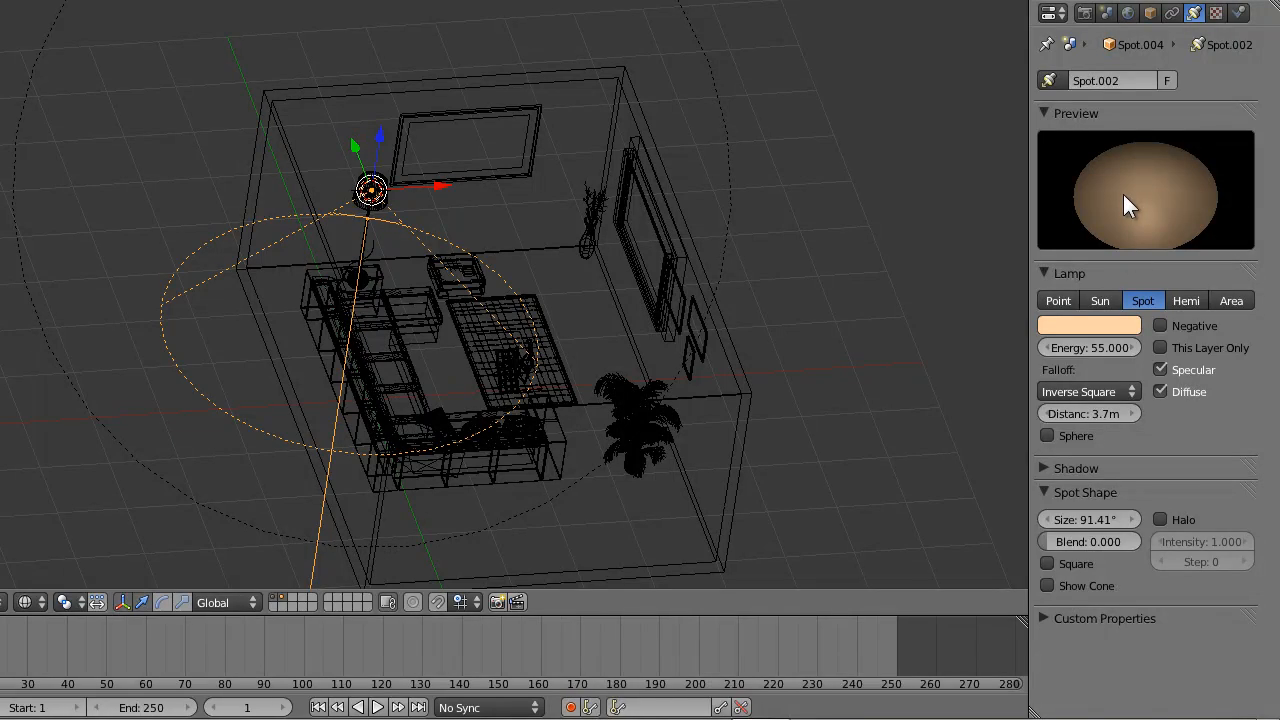
{"action": "left_click_drag", "start_coordinate": [1058, 544], "coordinate": [1153, 533]}
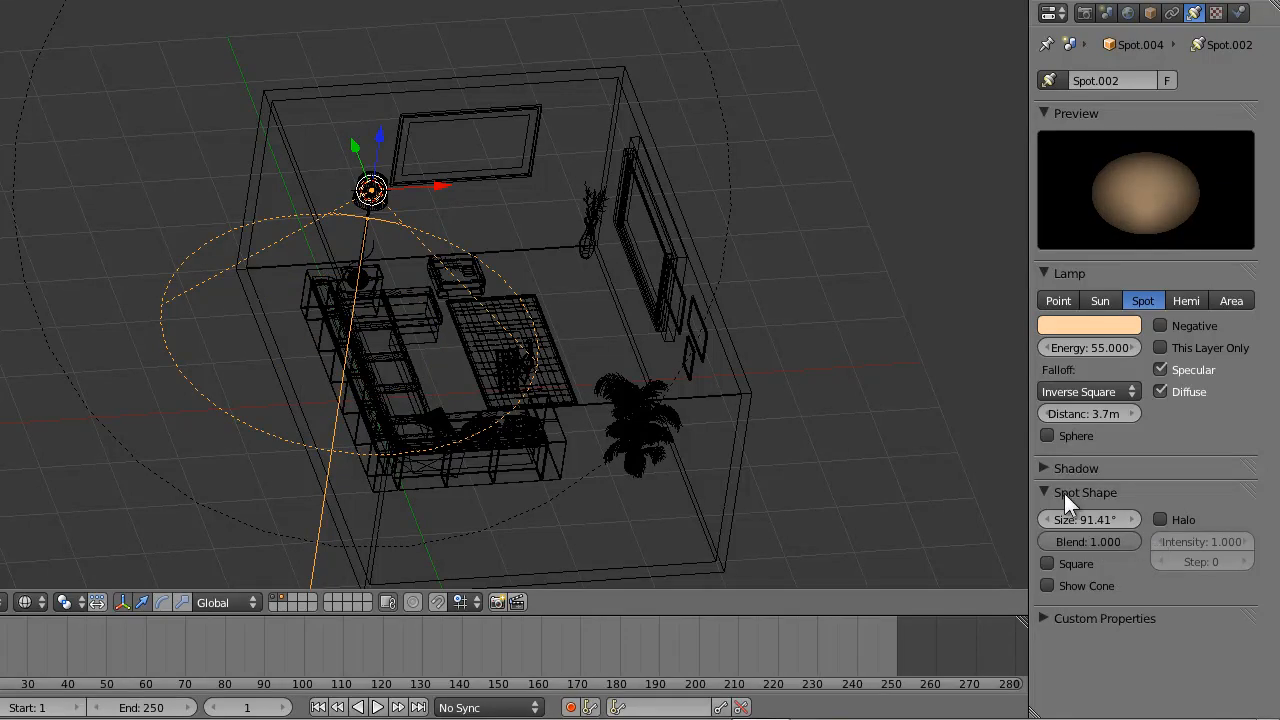
{"action": "middle_click_drag", "start_coordinate": [470, 246], "coordinate": [523, 263]}
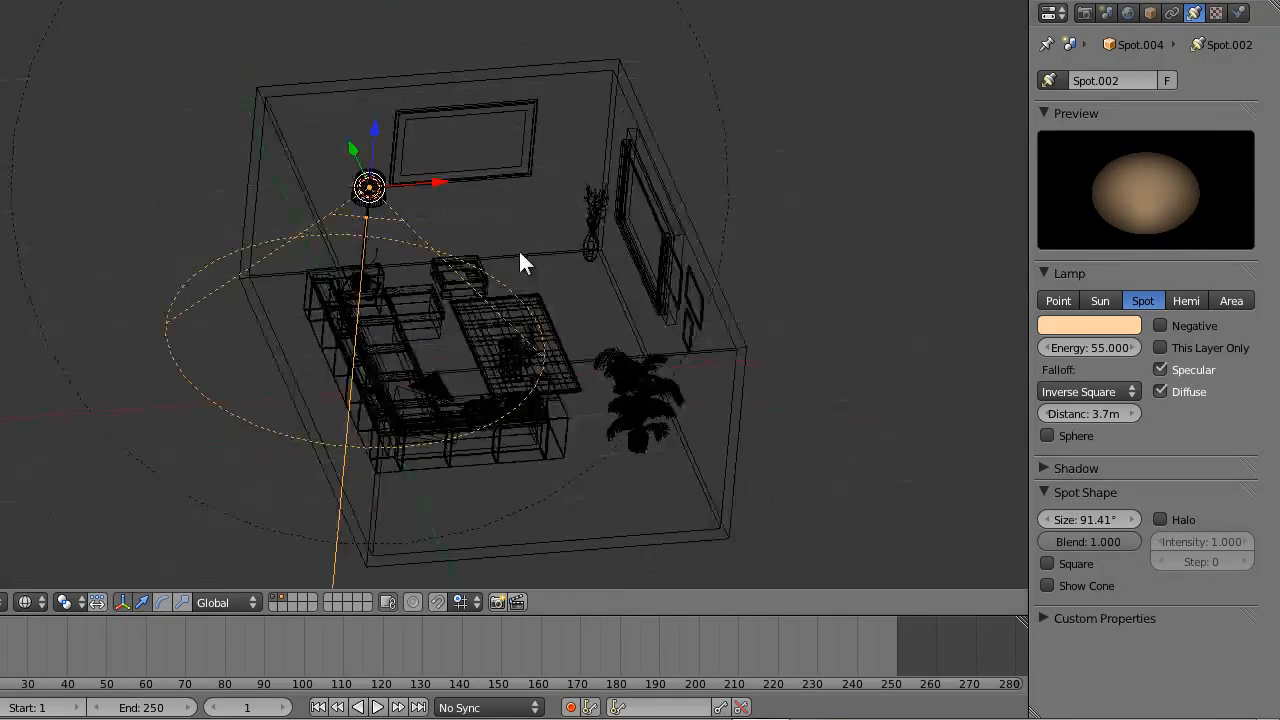
- Examine the spot lamp's buffer shadow settings and check its cone over the room through the camera
{"action": "left_click", "coordinate": [1060, 470]}
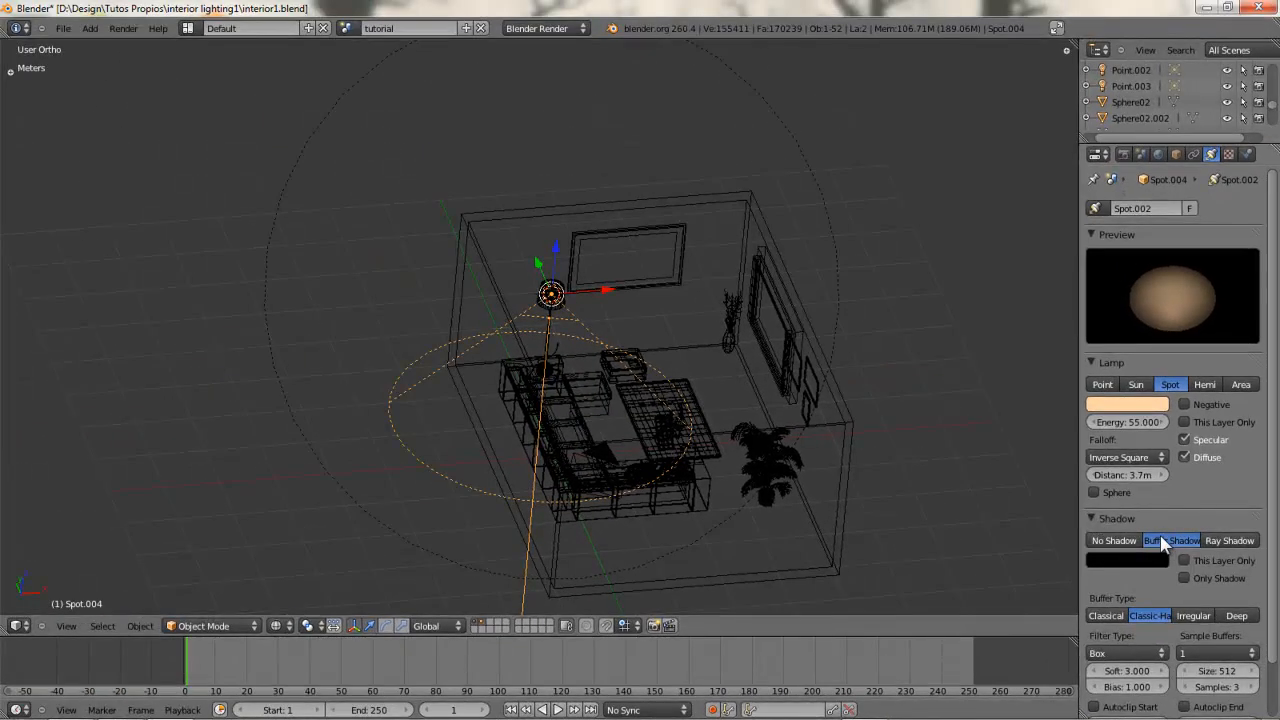
{"action": "scroll", "coordinate": [1155, 545], "scroll_direction": "down", "scroll_amount": 3}
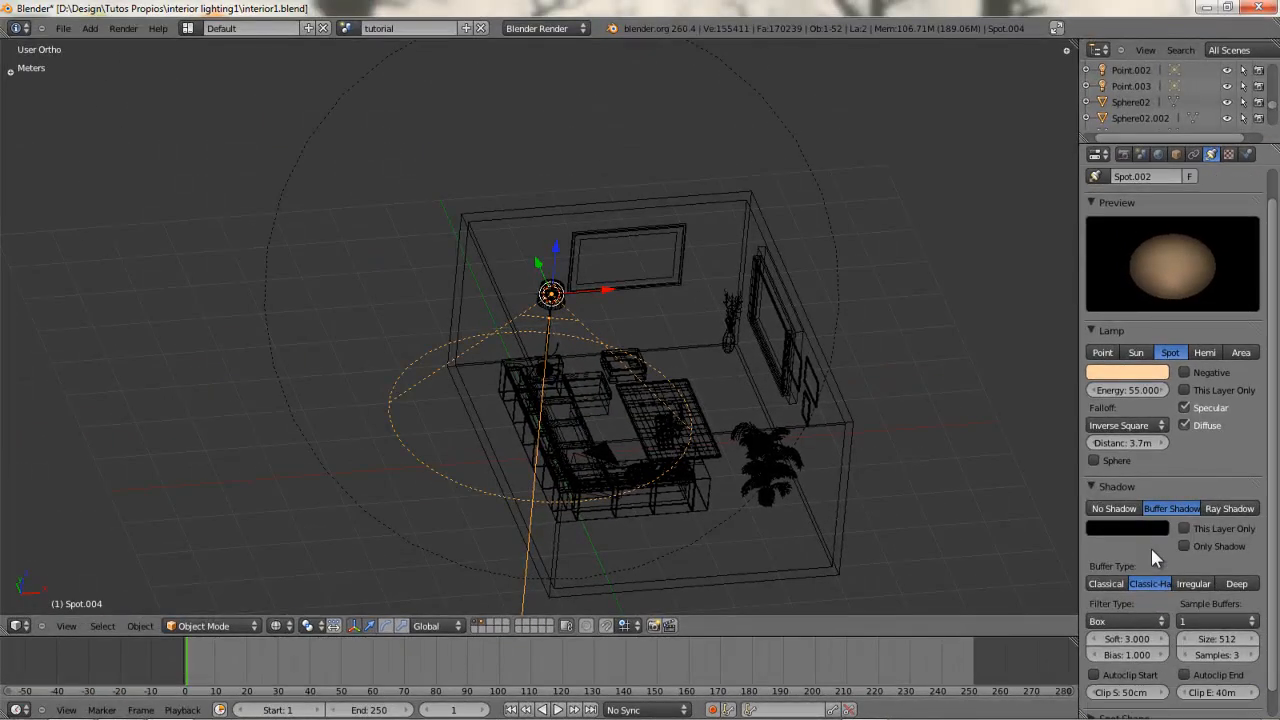
{"action": "key", "text": "KP_0"}
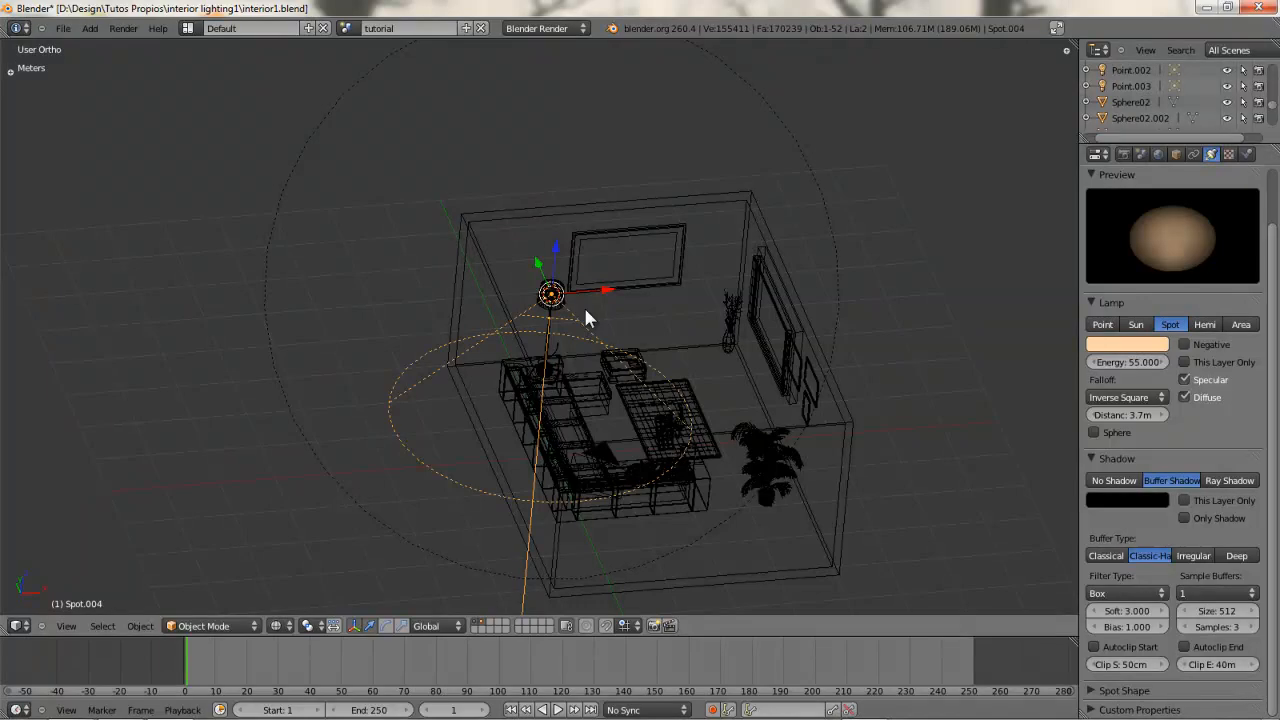
{"action": "scroll", "coordinate": [530, 361], "scroll_direction": "down", "scroll_amount": 4}
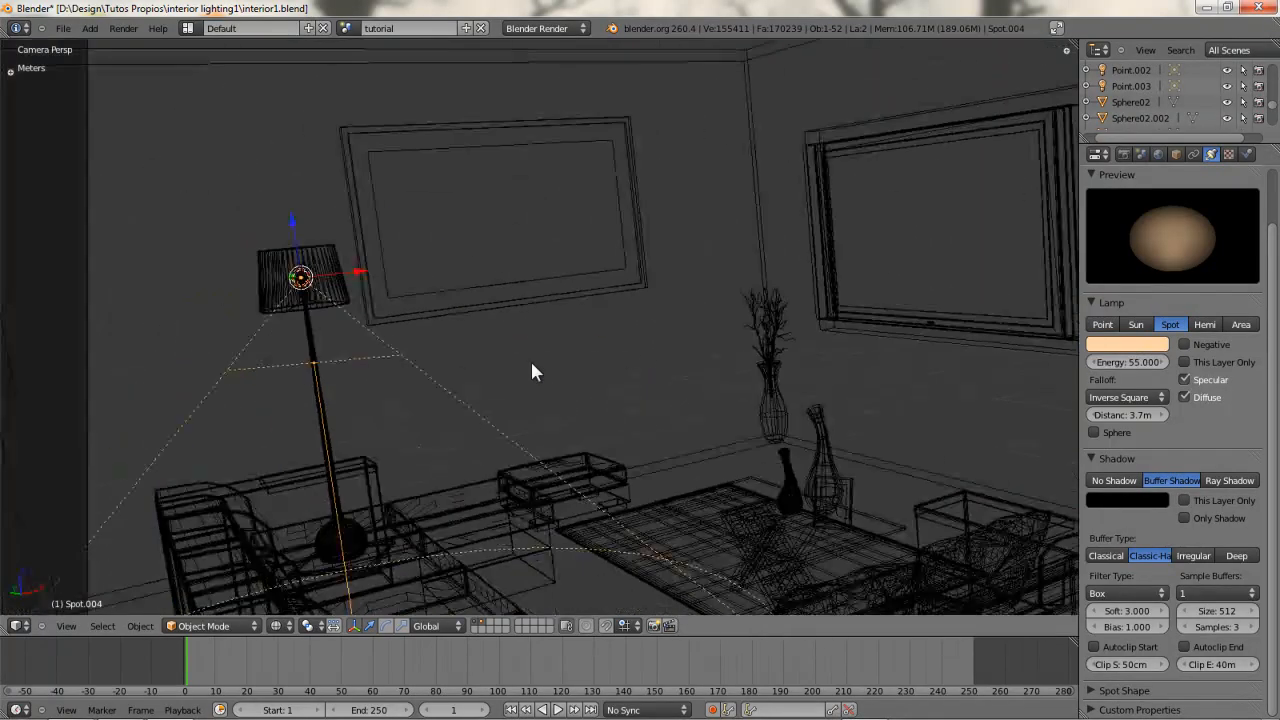
{"action": "middle_click_drag", "start_coordinate": [501, 371], "coordinate": [569, 299], "text": "shift"}
{"action": "scroll", "coordinate": [569, 299], "scroll_direction": "down", "scroll_amount": 2}
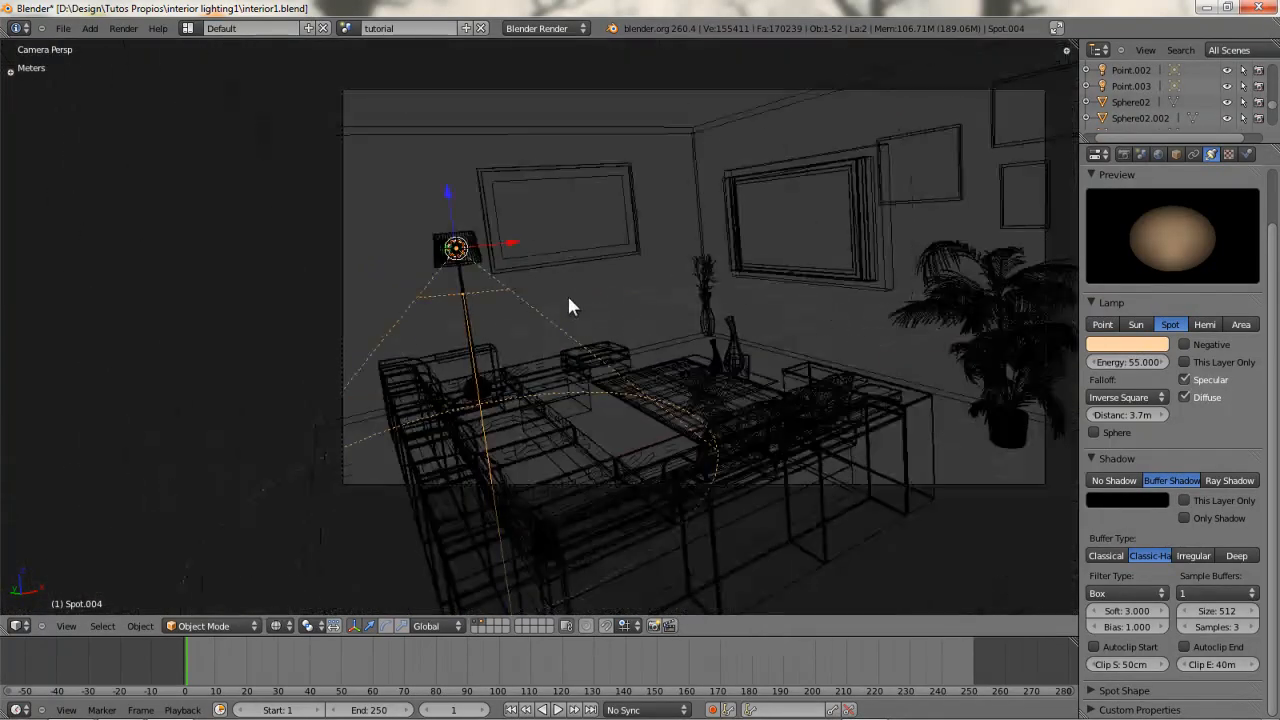
{"action": "scroll", "coordinate": [480, 389], "scroll_direction": "down", "scroll_amount": 2}
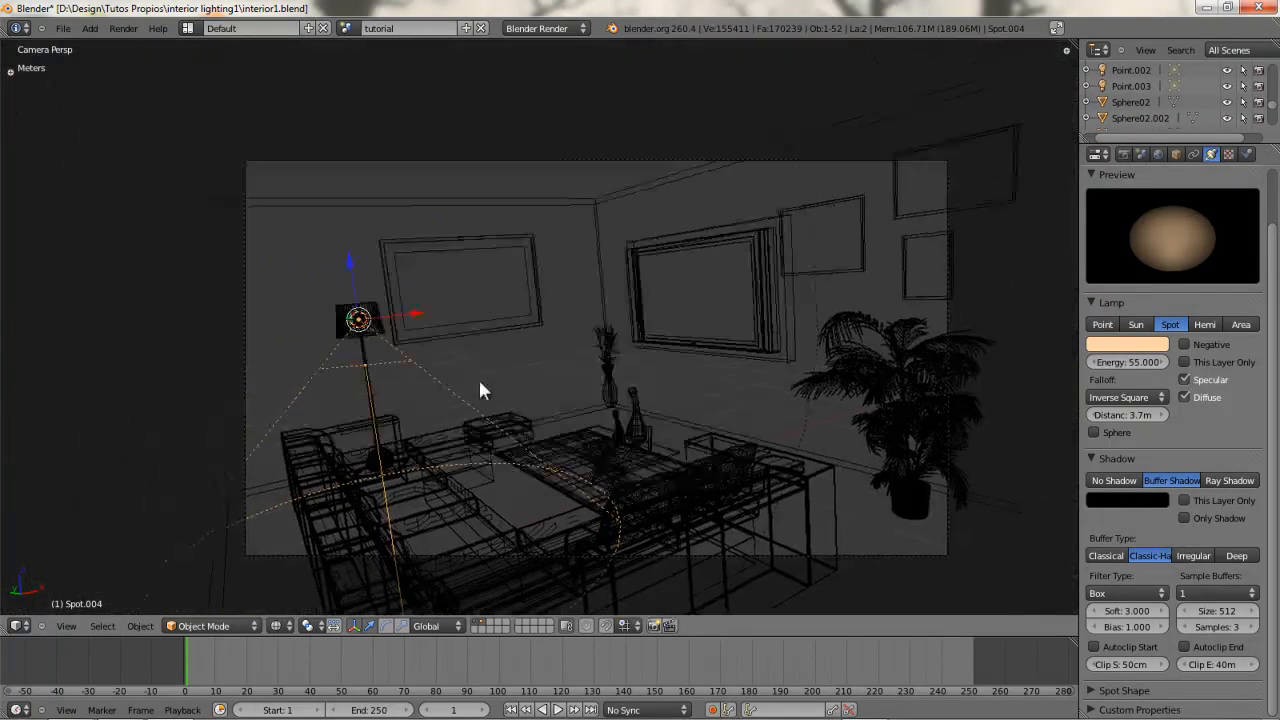
{"action": "middle_click_drag", "start_coordinate": [480, 389], "coordinate": [440, 405], "text": "shift"}
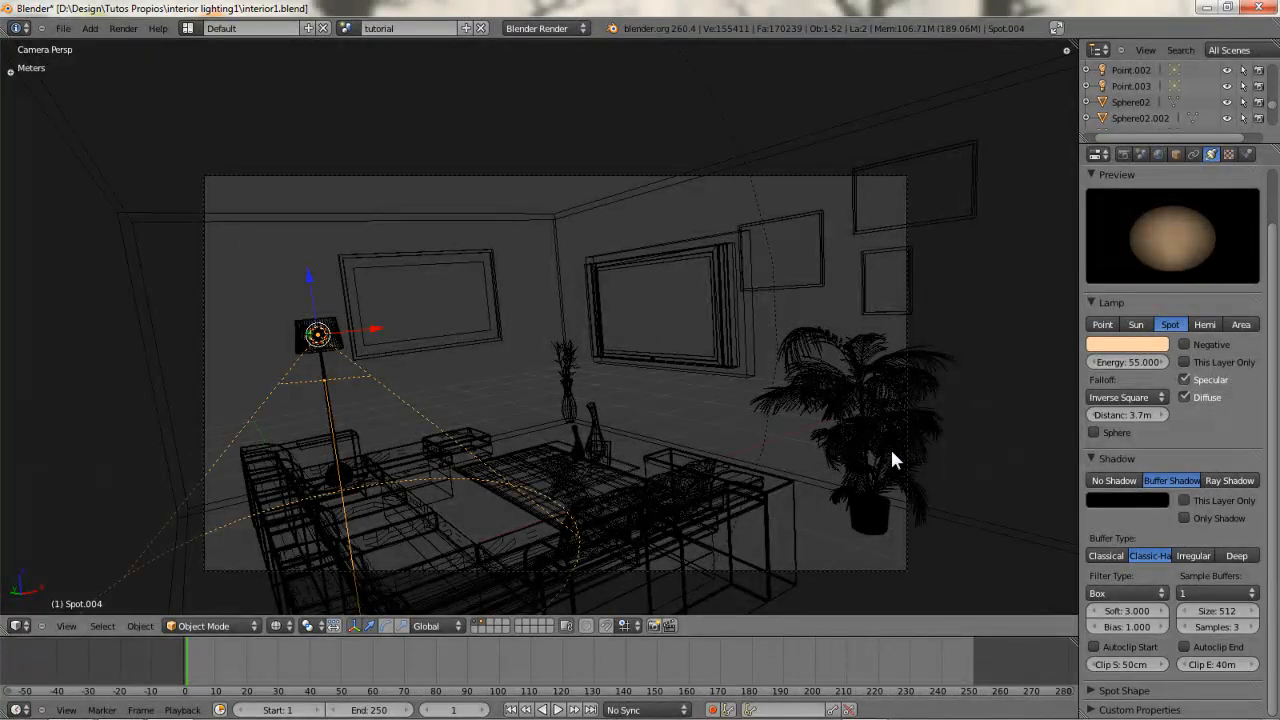
- Set the downward spot lamp's energy to 1.3 while working in the front view
{"action": "key", "text": "KP_1"}
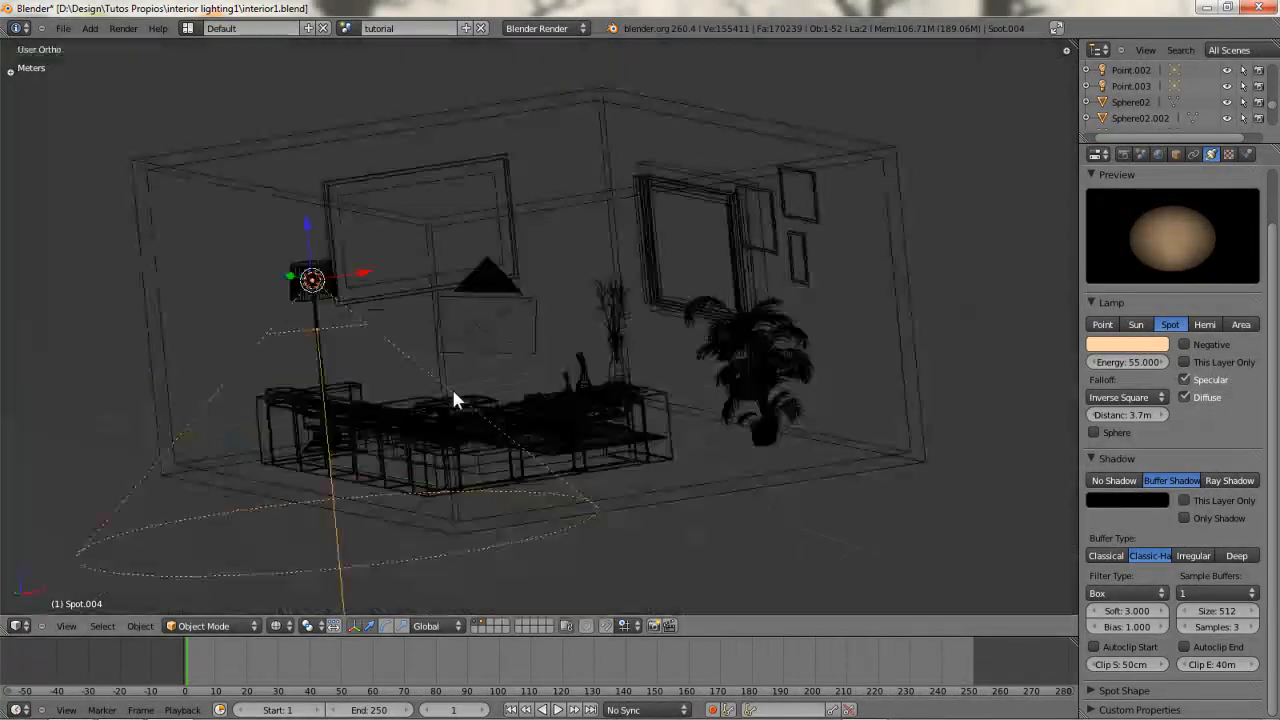
{"action": "scroll", "coordinate": [573, 307], "scroll_direction": "down", "scroll_amount": 1}
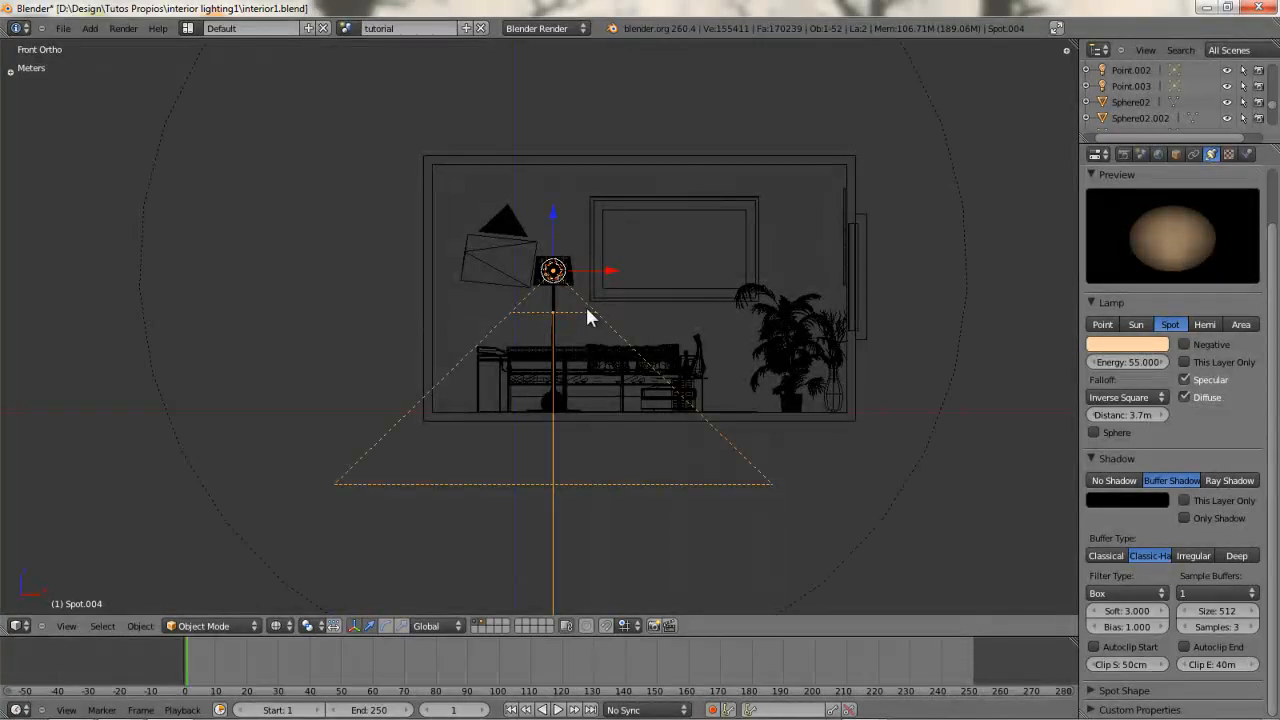
{"action": "left_click", "coordinate": [1128, 362]}
{"action": "type", "text": "1.3"}
{"action": "key", "text": "Return"}
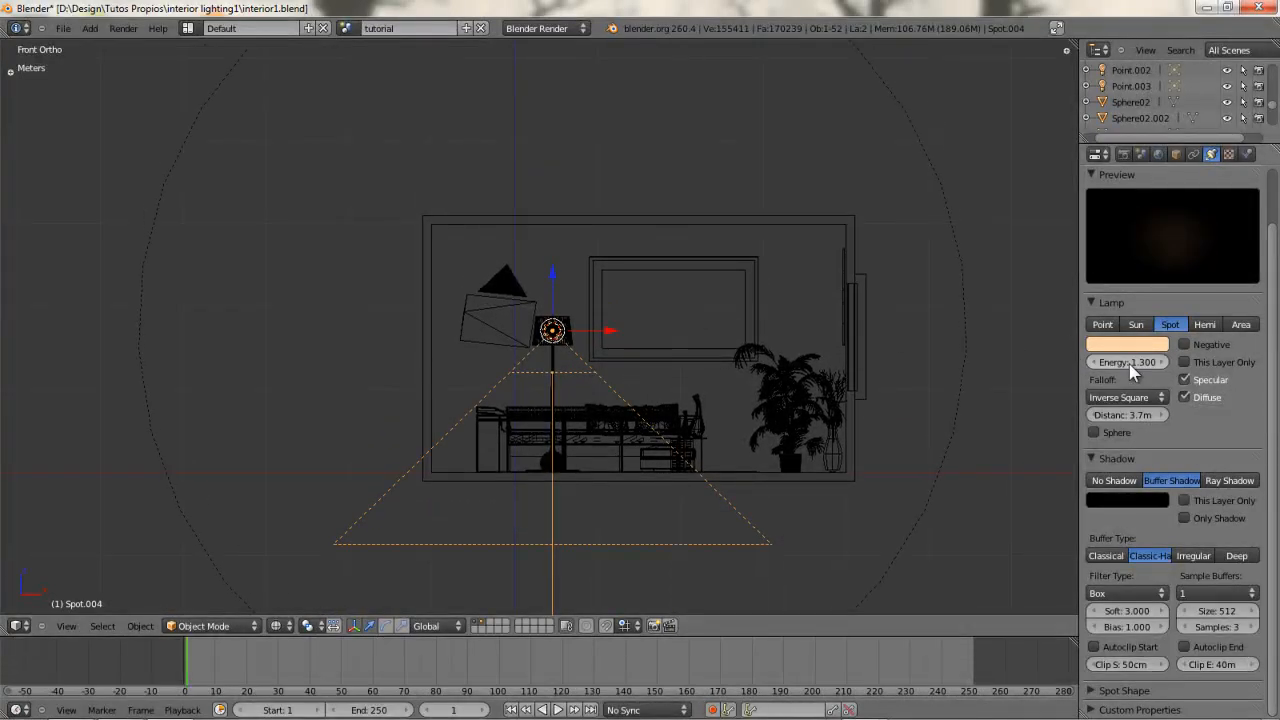
- Check the floor lamp's point light settings against those of the spot lamp, ending with the spot lamp selected
{"action": "right_click", "coordinate": [958, 296]}
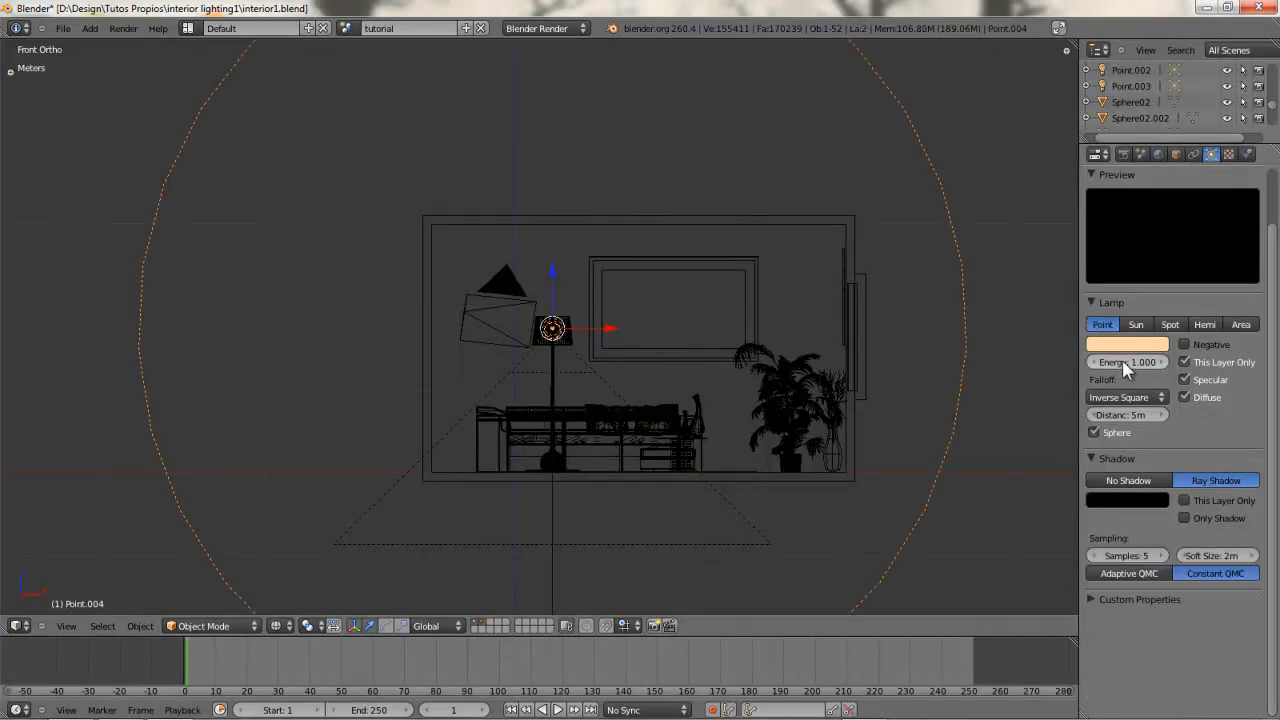
{"action": "right_click", "coordinate": [591, 371]}
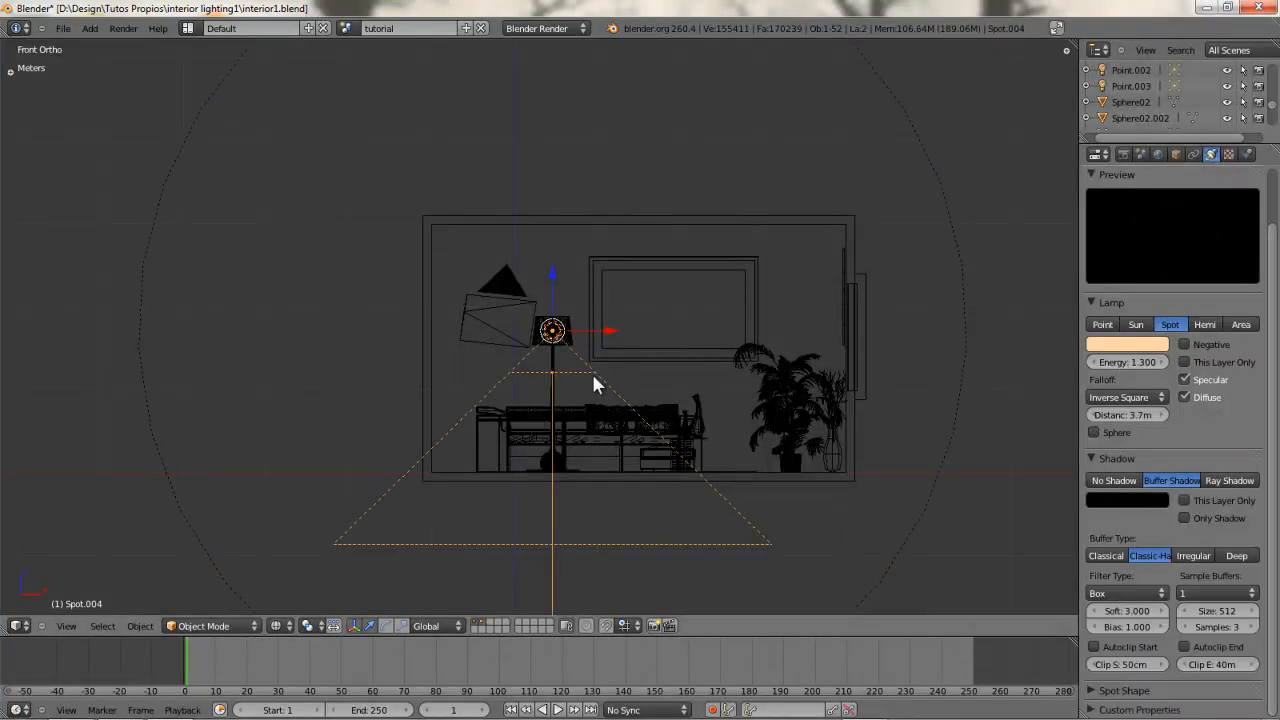
{"action": "scroll", "coordinate": [614, 370], "scroll_direction": "up", "scroll_amount": 2, "text": "shift"}
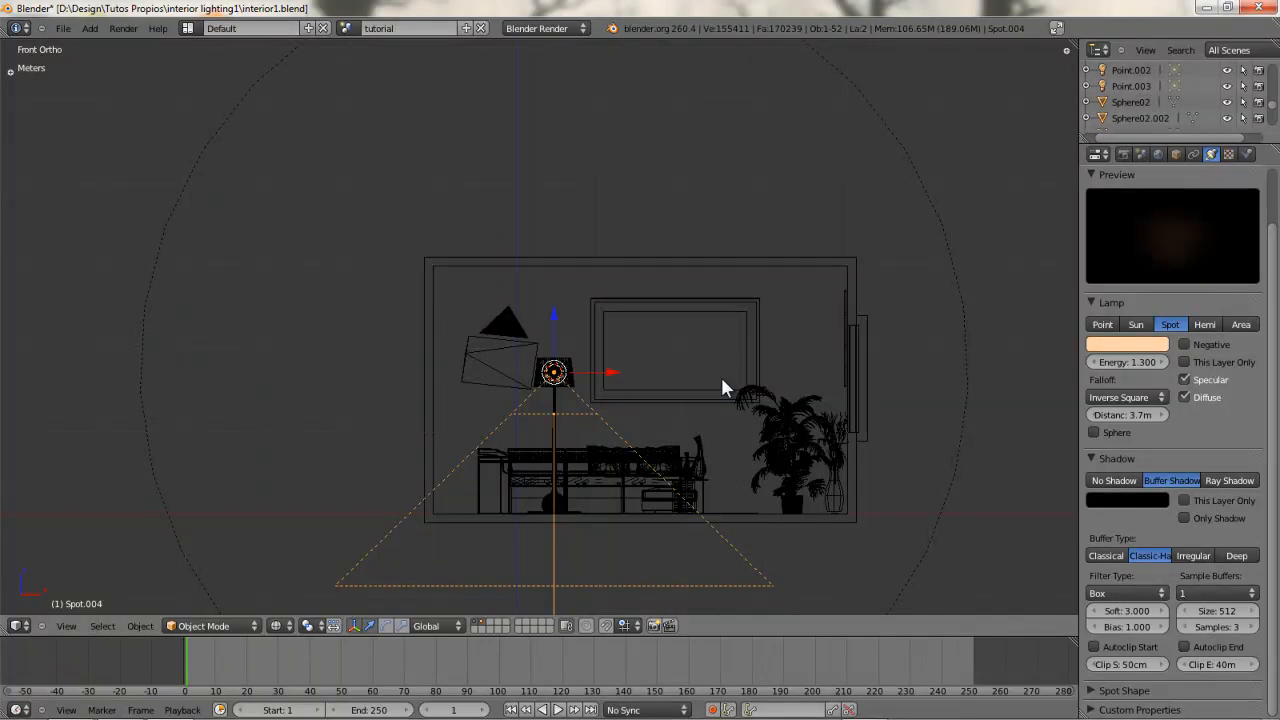
- Duplicate the downward spot lamp, keeping the copy at the same position inside the lampshade
{"action": "key", "text": "shift+d"}
{"action": "right_click", "coordinate": [722, 382]}
{"action": "scroll", "coordinate": [541, 459], "scroll_direction": "up", "scroll_amount": 1}
{"action": "middle_click_drag", "start_coordinate": [541, 459], "coordinate": [561, 358], "text": "shift"}
{"action": "middle_click_drag", "start_coordinate": [596, 403], "coordinate": [539, 419], "text": "shift"}
{"action": "middle_click_drag", "start_coordinate": [444, 380], "coordinate": [376, 369], "text": "shift"}
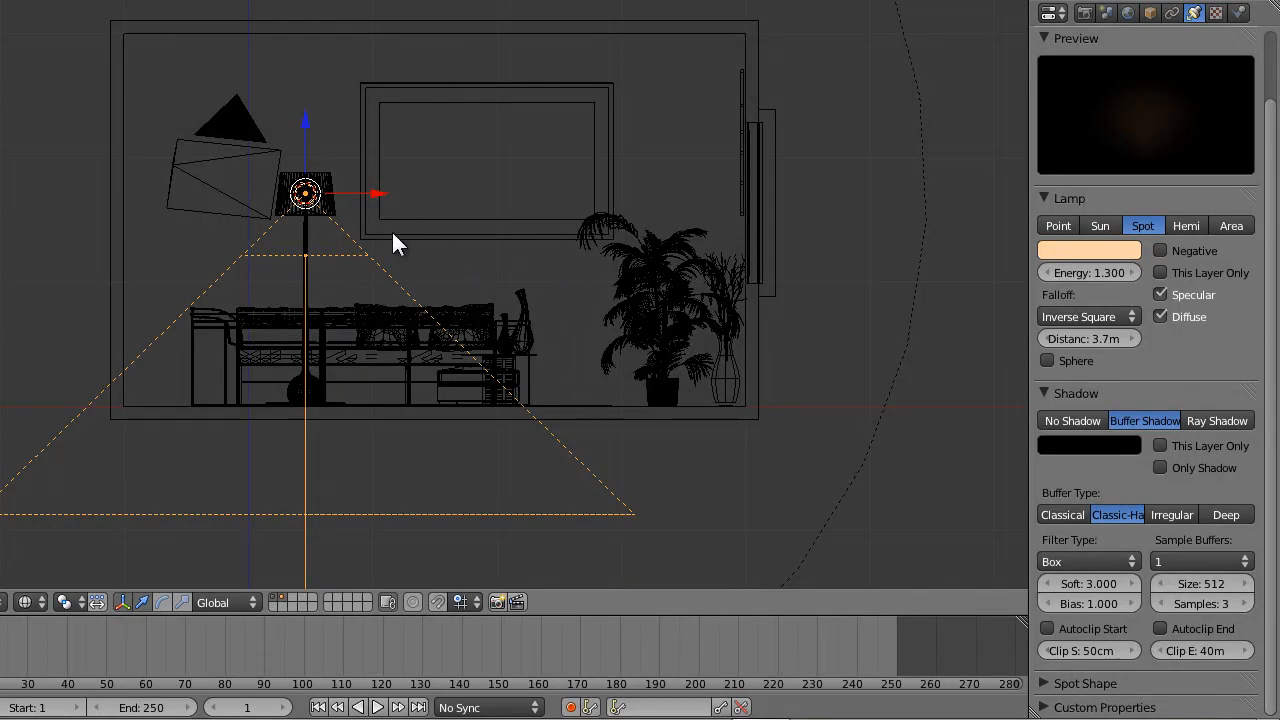
{"action": "mouse_move", "coordinate": [449, 288]}
{"action": "middle_mouse_down", "text": "shift"}
{"action": "mouse_move", "coordinate": [433, 290]}
{"action": "mouse_move", "coordinate": [466, 284]}
{"action": "middle_mouse_up", "text": "shift"}
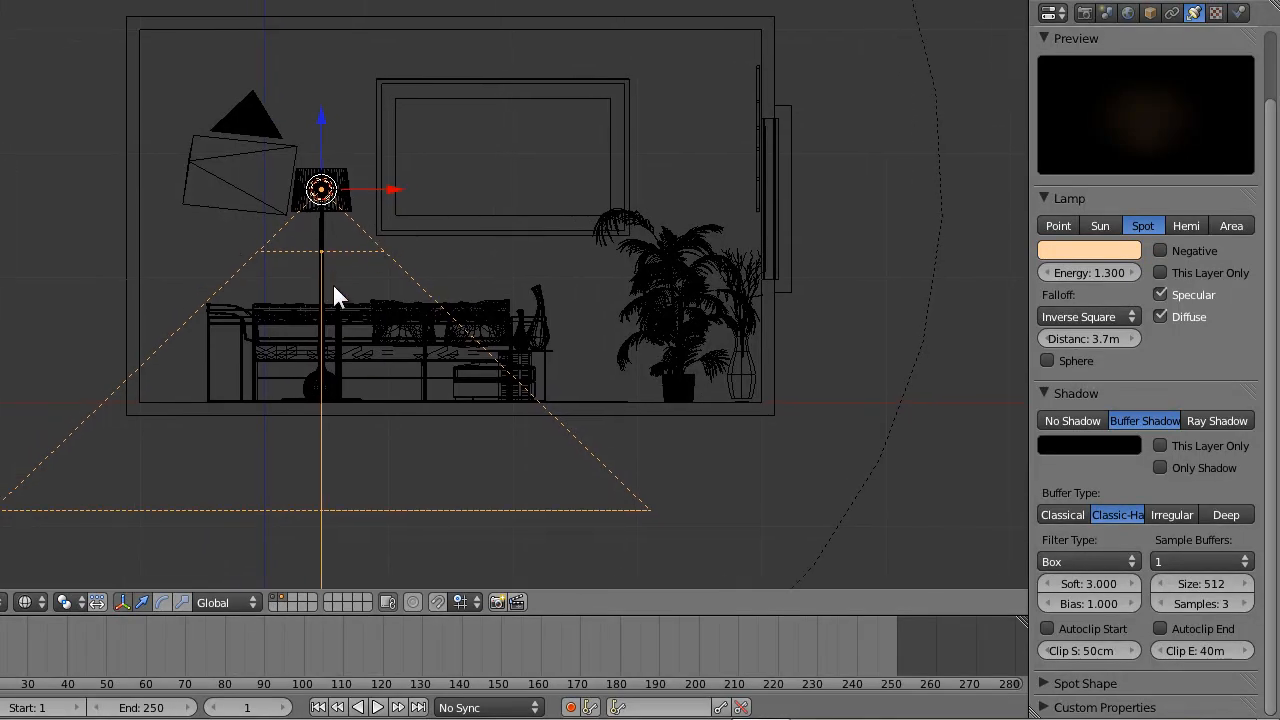
{"action": "middle_click_drag", "start_coordinate": [333, 285], "coordinate": [494, 334], "text": "shift"}
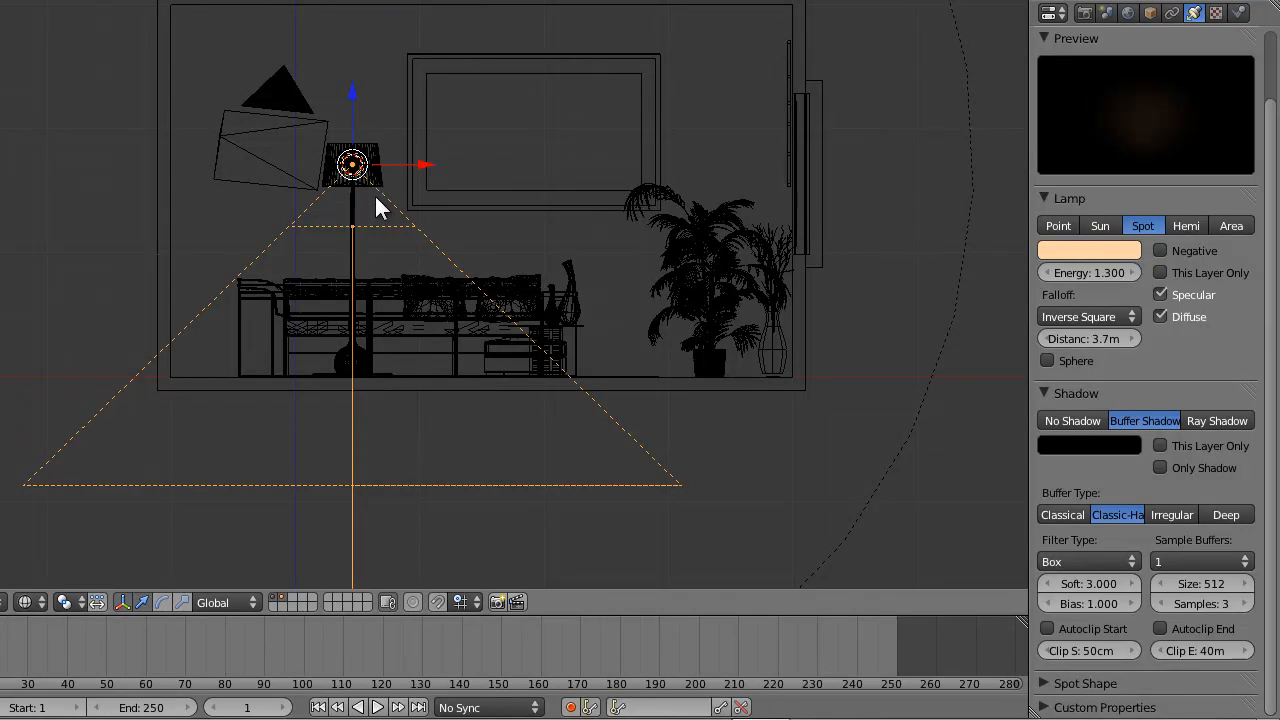
- Flip the duplicated spot lamp to point upward from the lampshade by scaling it by -1
{"action": "key", "text": "g"}
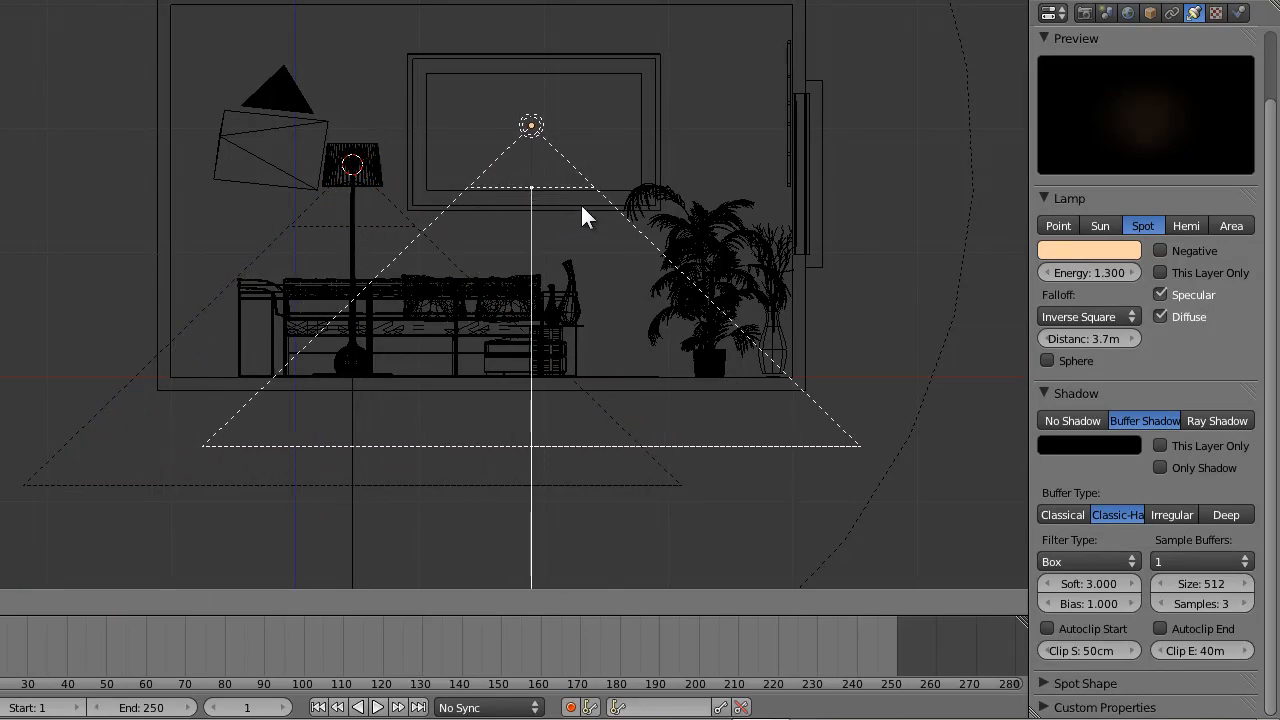
{"action": "right_click", "coordinate": [418, 245]}
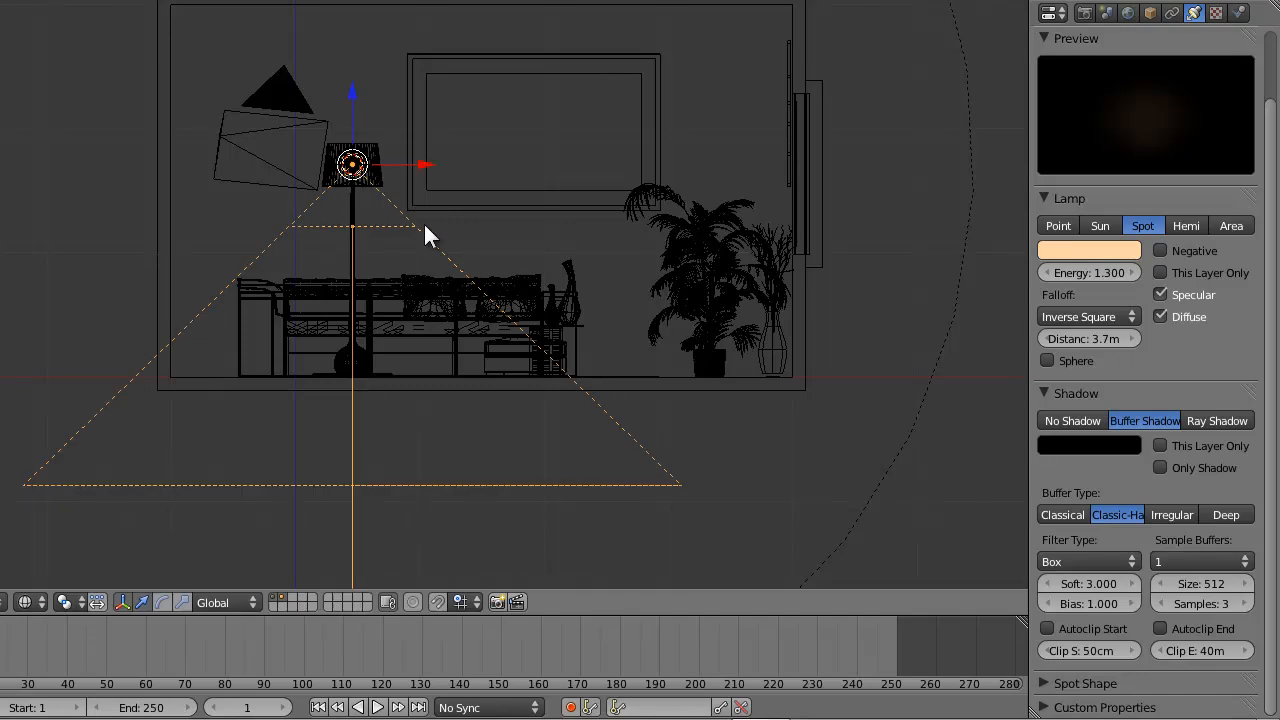
{"action": "key", "text": "s"}
{"action": "key", "text": "1"}
{"action": "key", "text": "minus"}
{"action": "key", "text": "Return"}
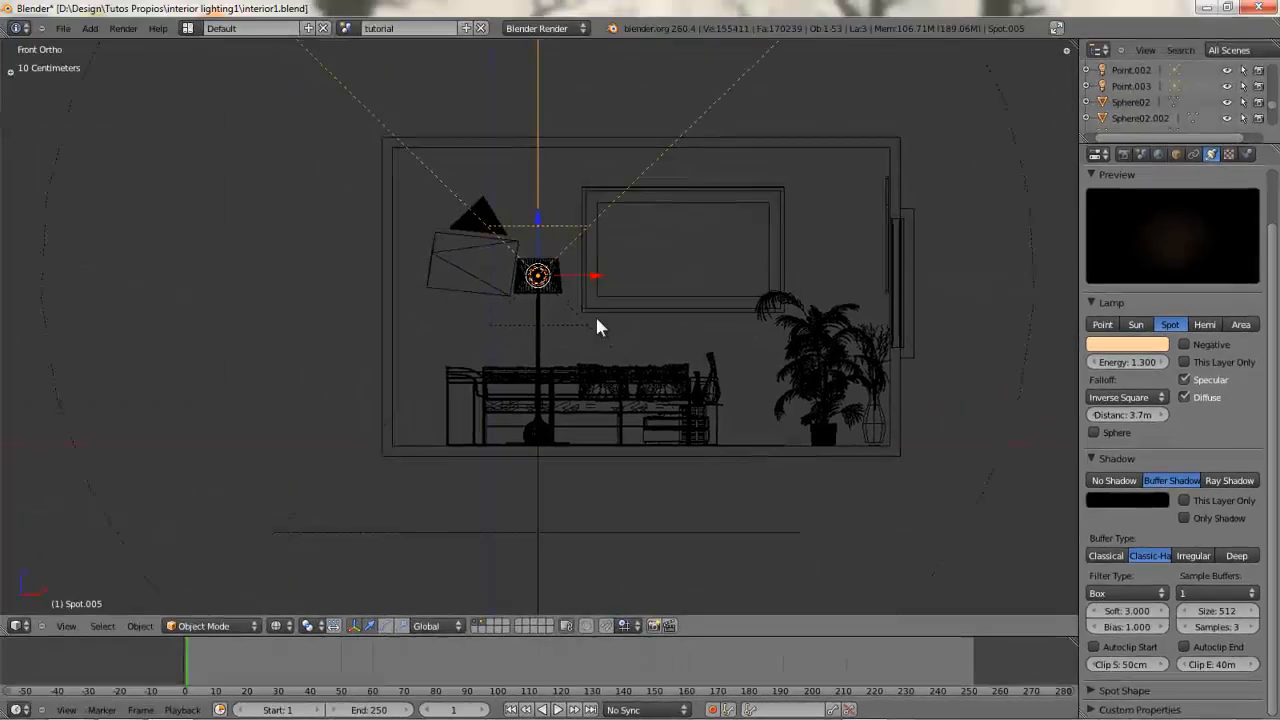
{"action": "scroll", "coordinate": [597, 327], "scroll_direction": "down", "scroll_amount": 2}
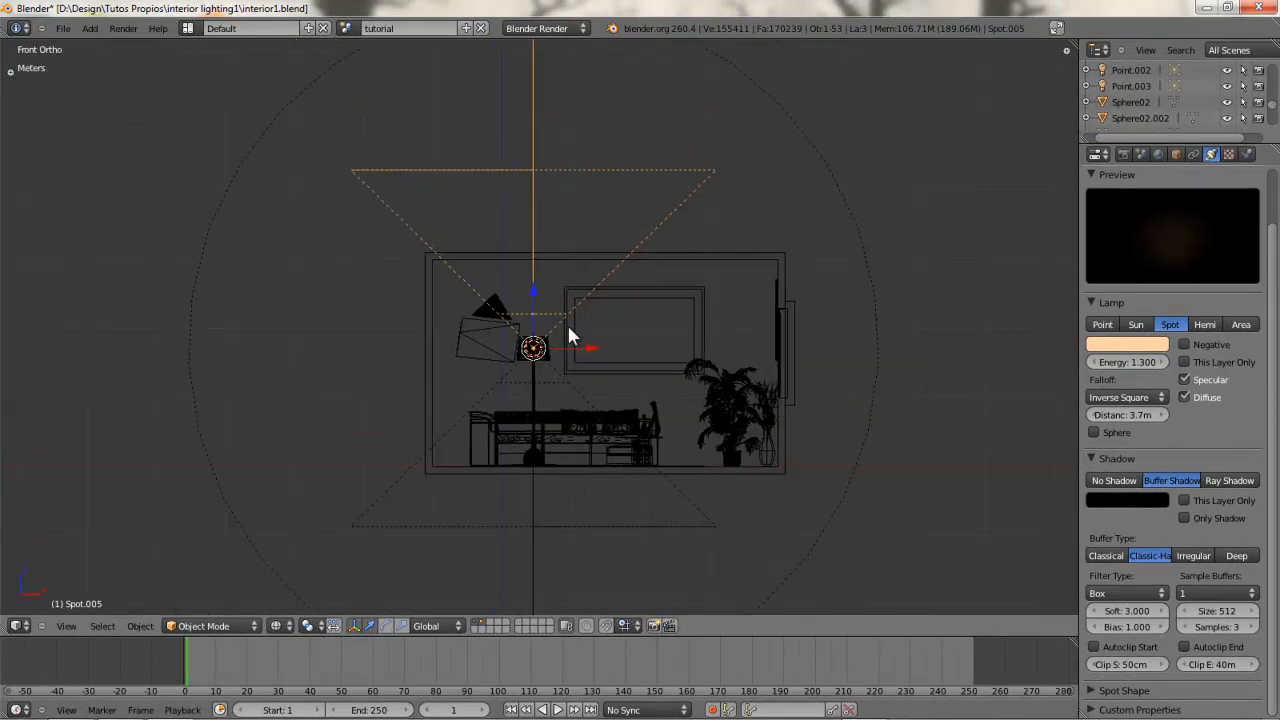
{"action": "scroll", "coordinate": [574, 318], "scroll_direction": "up", "scroll_amount": 6}
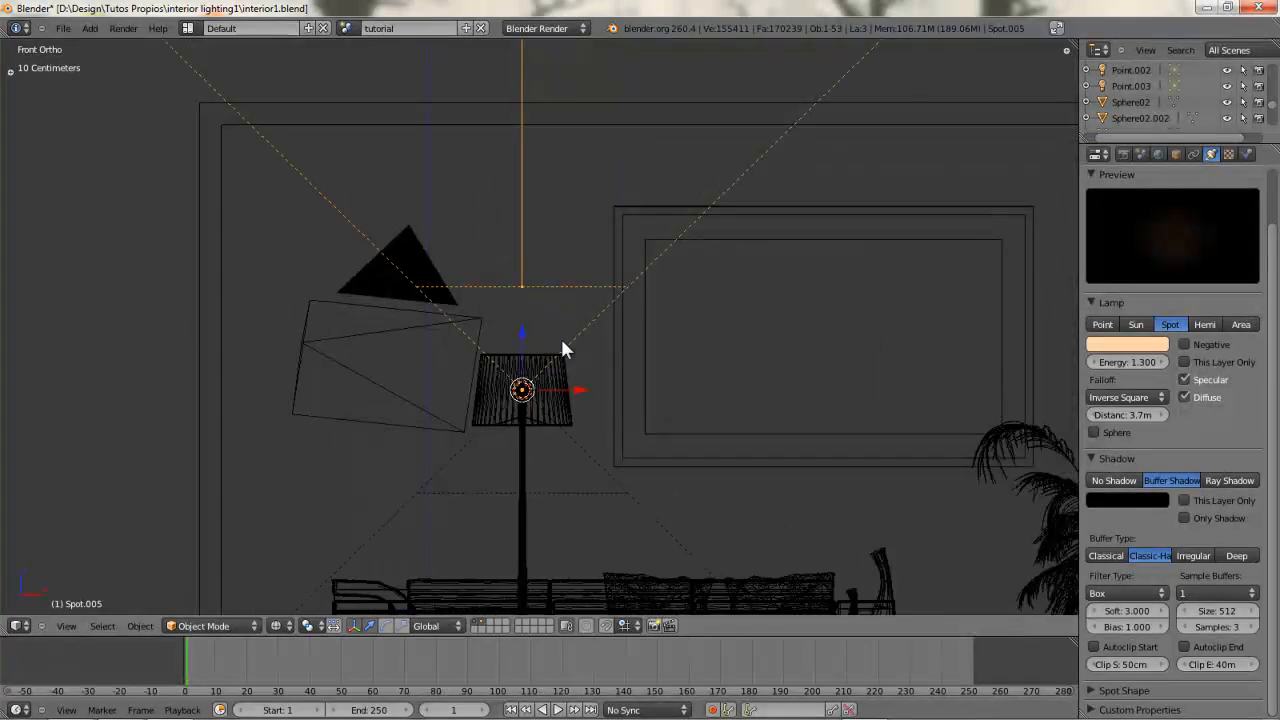
{"action": "middle_click_drag", "start_coordinate": [562, 345], "coordinate": [512, 385]}
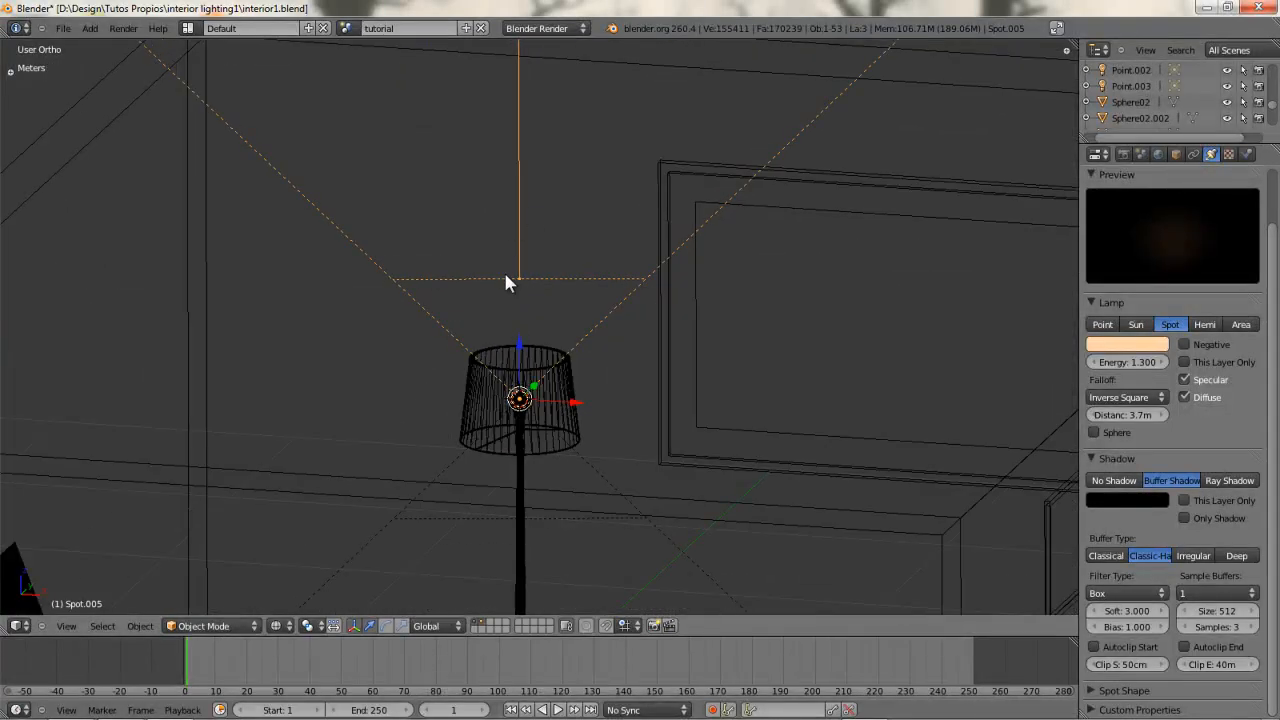
{"action": "scroll", "coordinate": [503, 274], "scroll_direction": "down", "scroll_amount": 2}
- Show the room through the camera in solid shading and render the scene
{"action": "key", "text": "KP_0"}
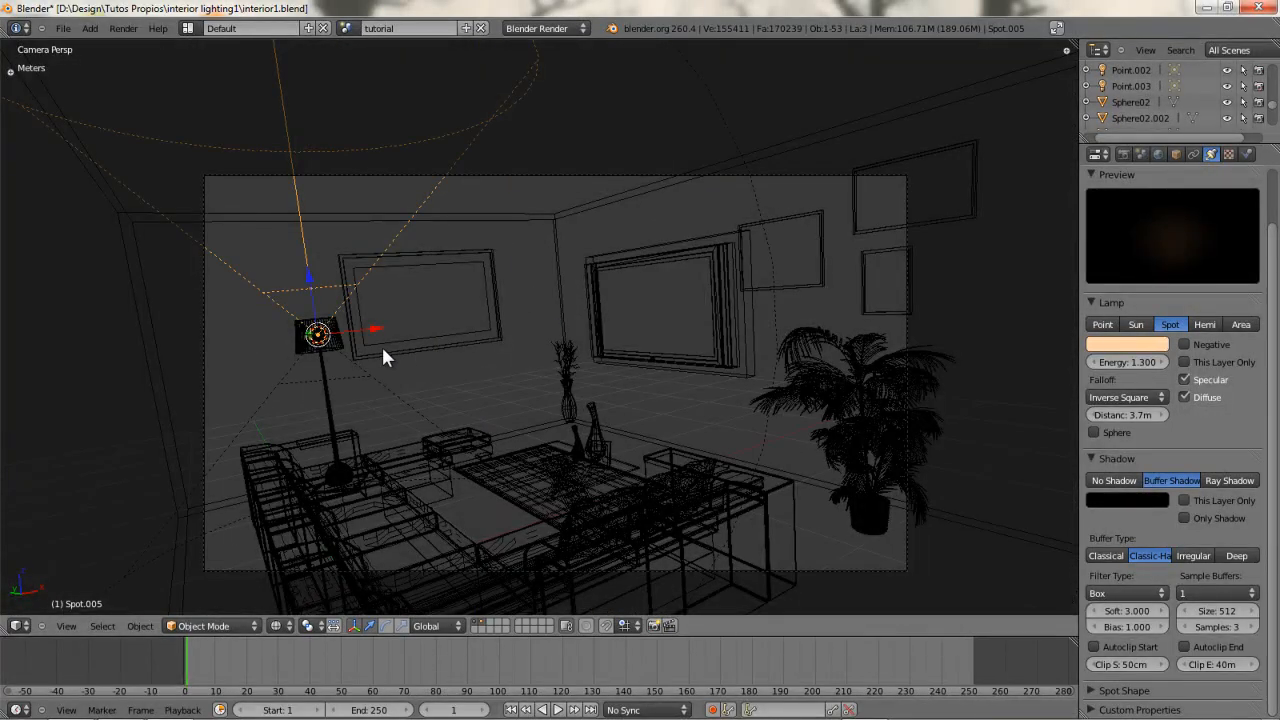
{"action": "scroll", "coordinate": [523, 283], "scroll_direction": "up", "scroll_amount": 3}
{"action": "key", "text": "z"}
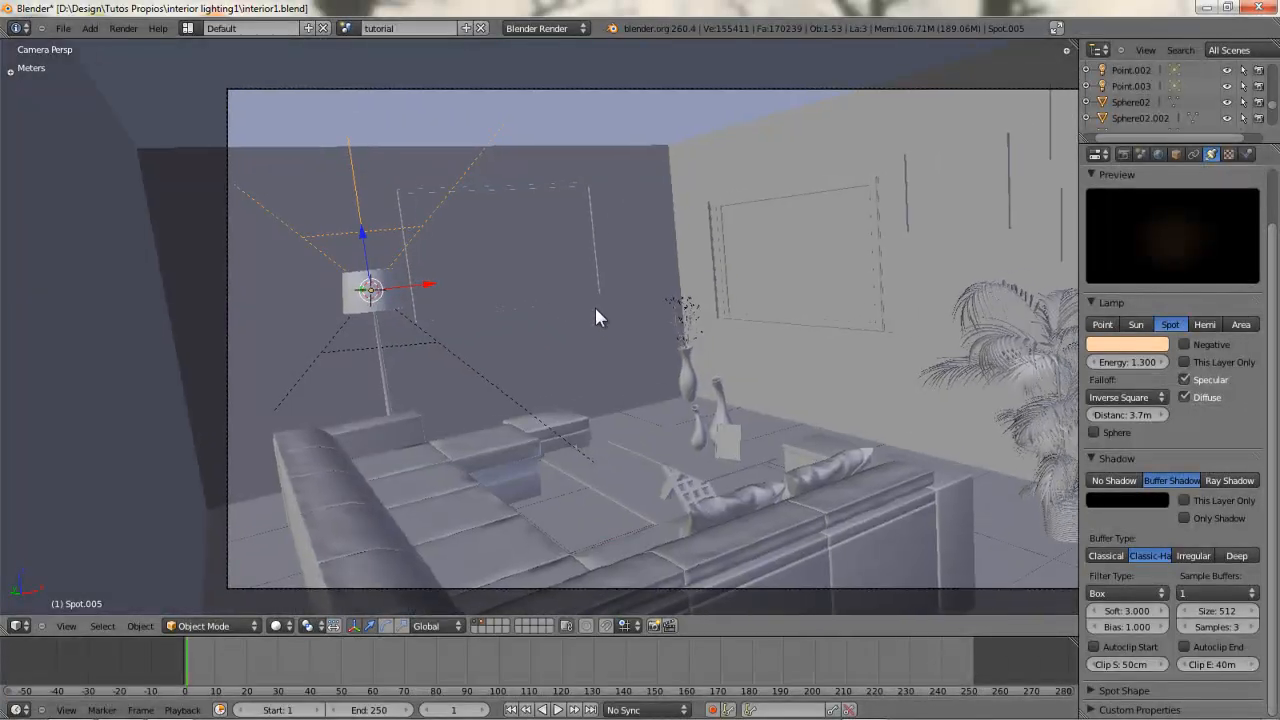
{"action": "key", "text": "F12"}
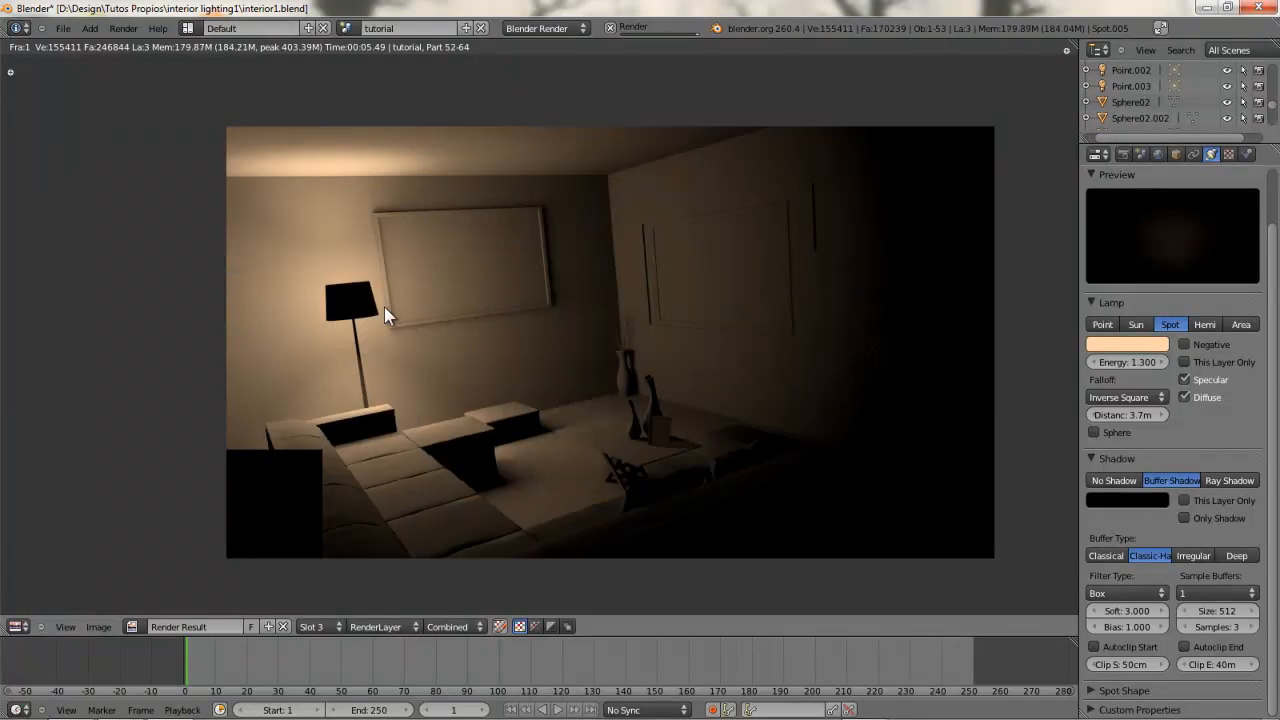
- Examine the light around the lampshade, wall, ceiling and sofa in the render, and check the upward spot lamp's energy value
{"action": "scroll", "coordinate": [504, 320], "scroll_direction": "up", "scroll_amount": 2}
{"action": "middle_click_drag", "start_coordinate": [325, 233], "coordinate": [403, 285]}
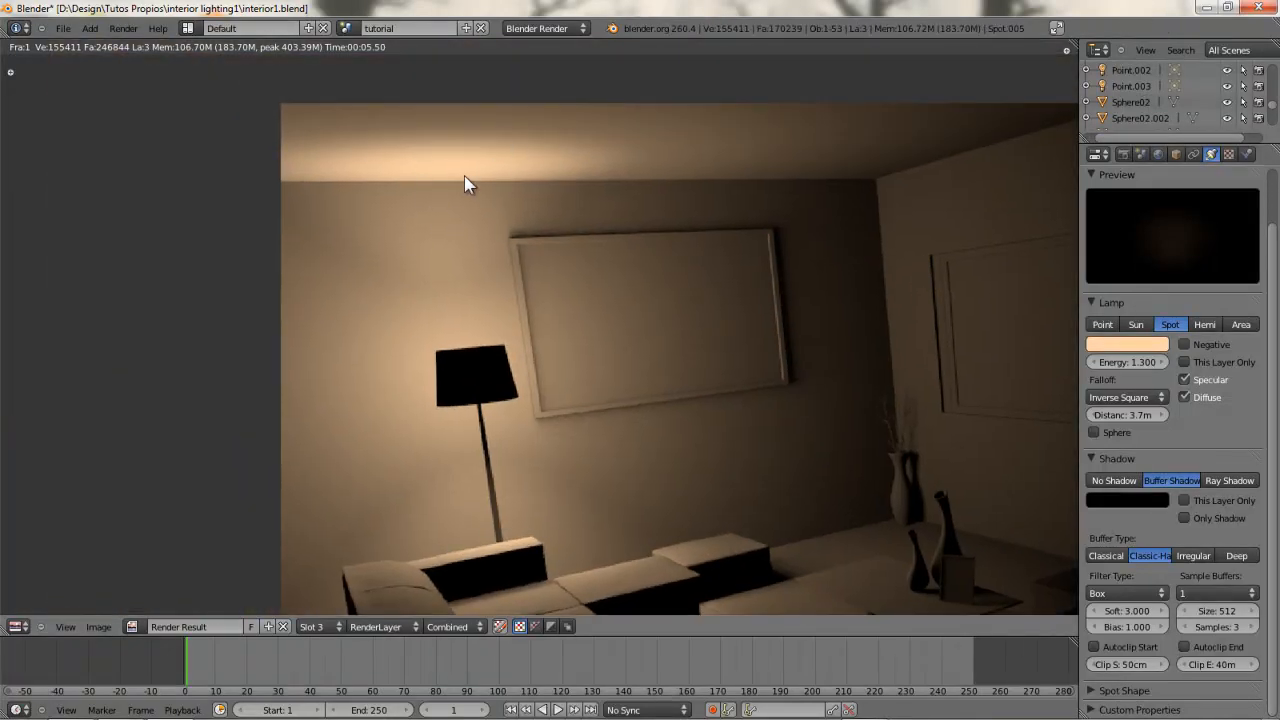
{"action": "scroll", "coordinate": [512, 185], "scroll_direction": "down", "scroll_amount": 2}
{"action": "middle_click_drag", "start_coordinate": [500, 402], "coordinate": [484, 352]}
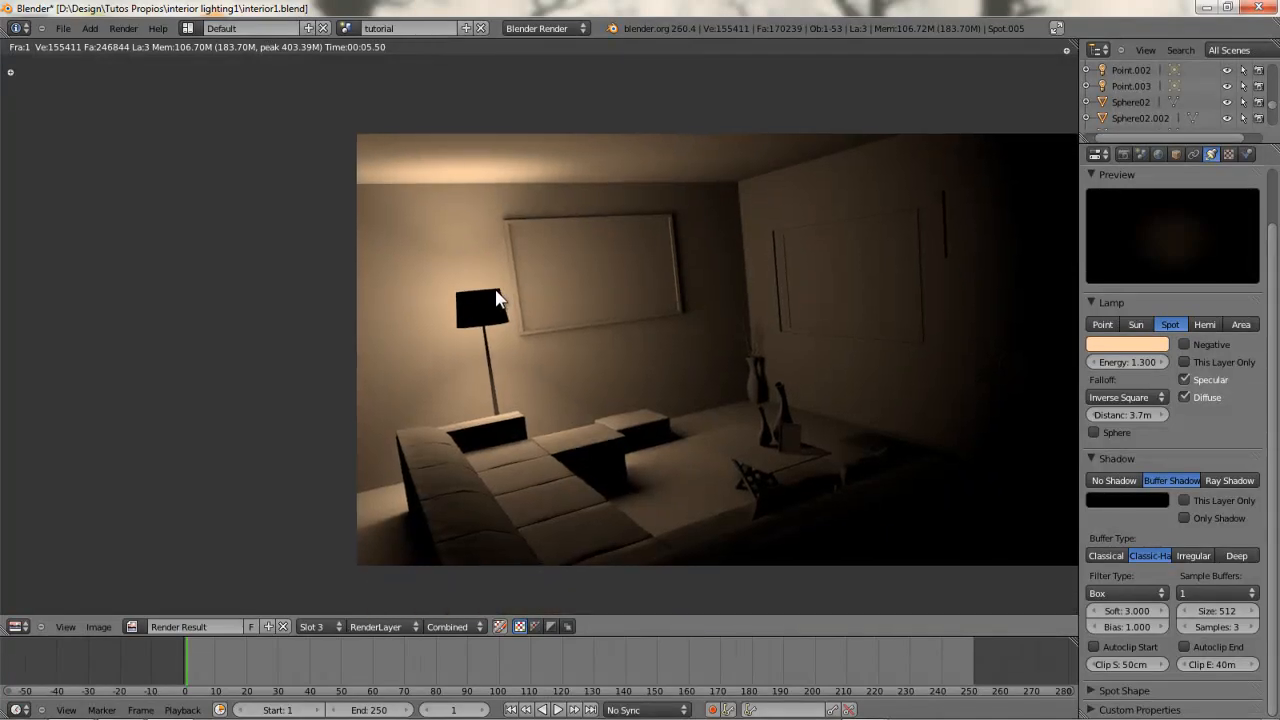
{"action": "scroll", "coordinate": [496, 292], "scroll_direction": "up", "scroll_amount": 2}
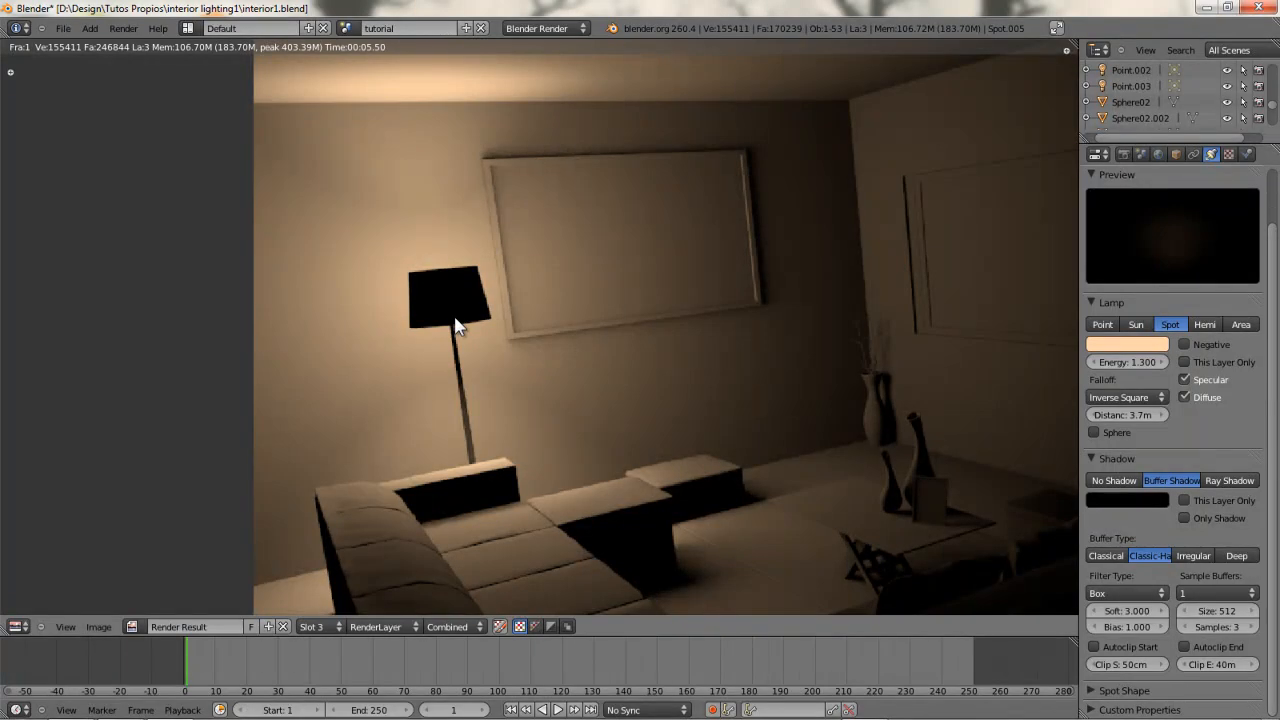
{"action": "scroll", "coordinate": [362, 168], "scroll_direction": "down", "scroll_amount": 2}
{"action": "middle_click_drag", "start_coordinate": [489, 157], "coordinate": [480, 172]}
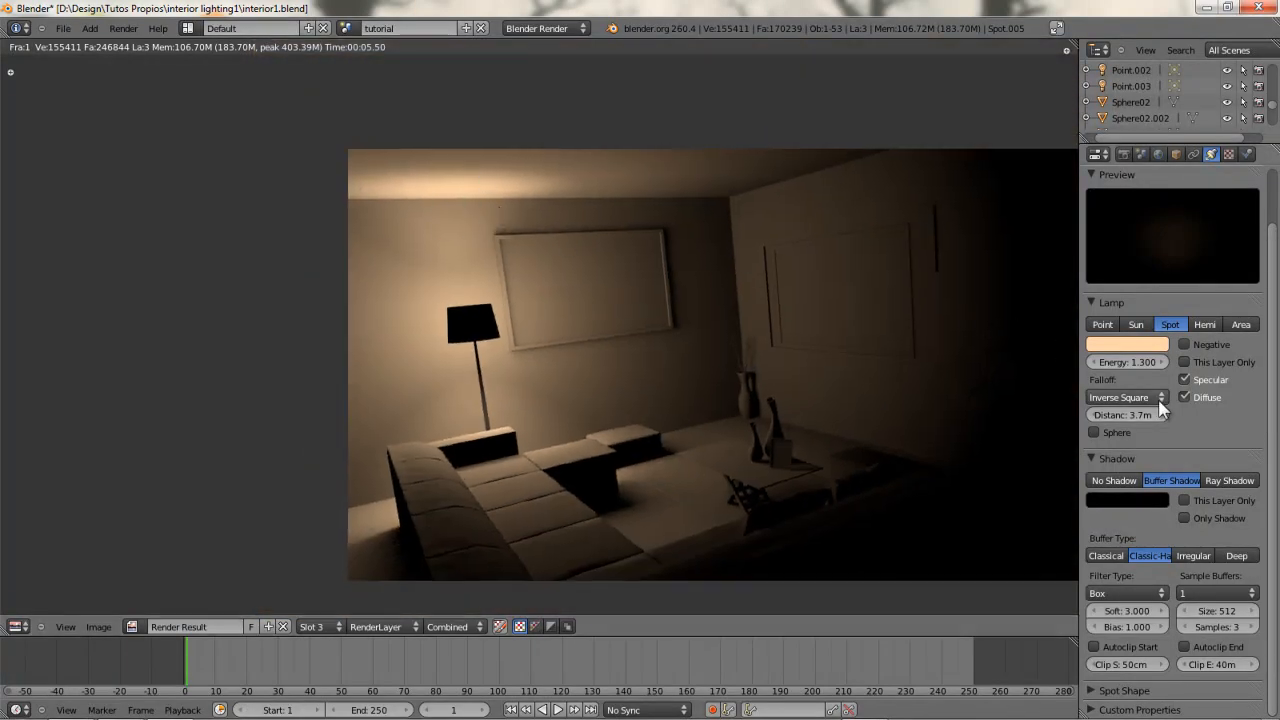
{"action": "left_click", "coordinate": [1131, 362]}
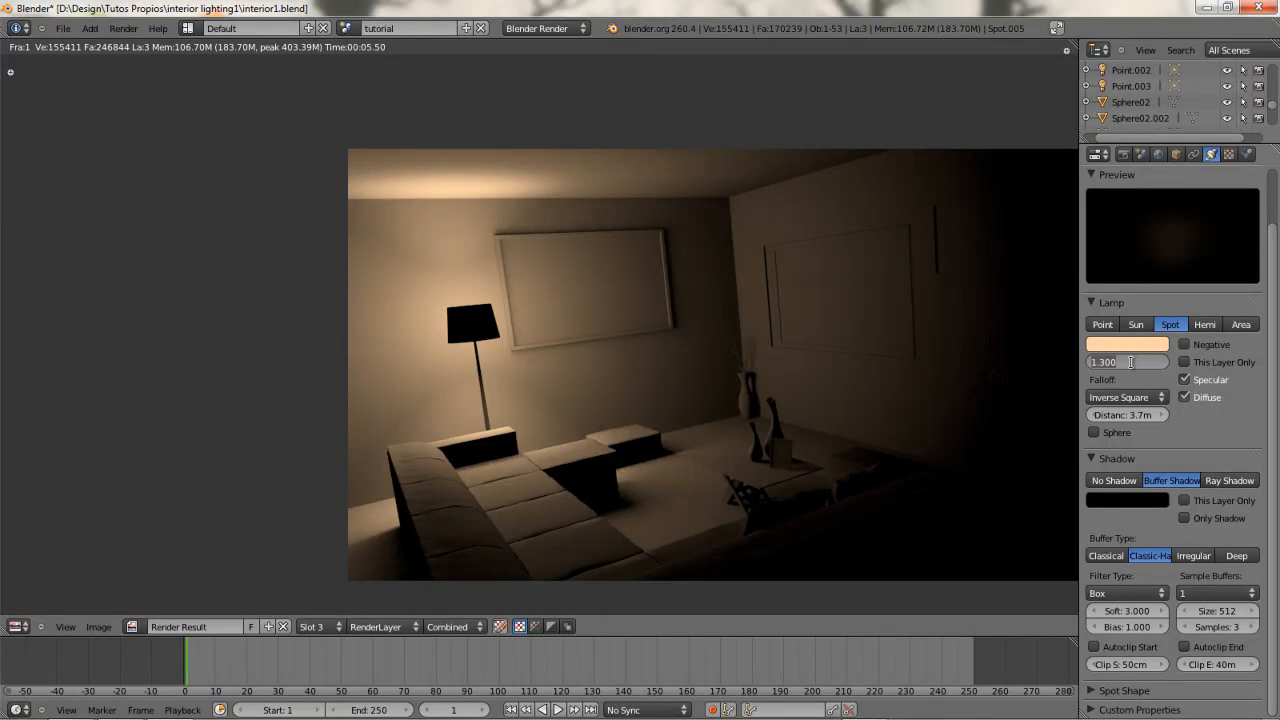
{"action": "key", "text": "Return"}
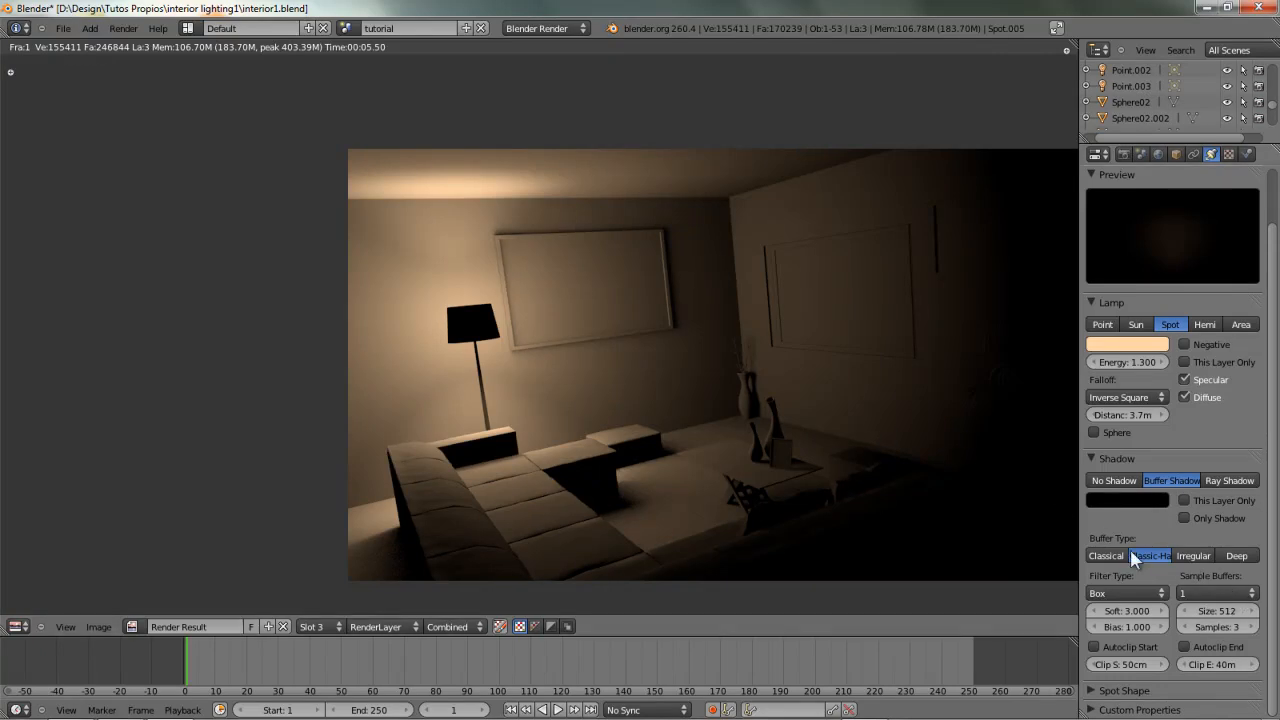
- Examine the floor lamp's shade up close and the surrounding walls and picture frames in the solid viewport
{"action": "middle_click_drag", "start_coordinate": [698, 372], "coordinate": [557, 380]}
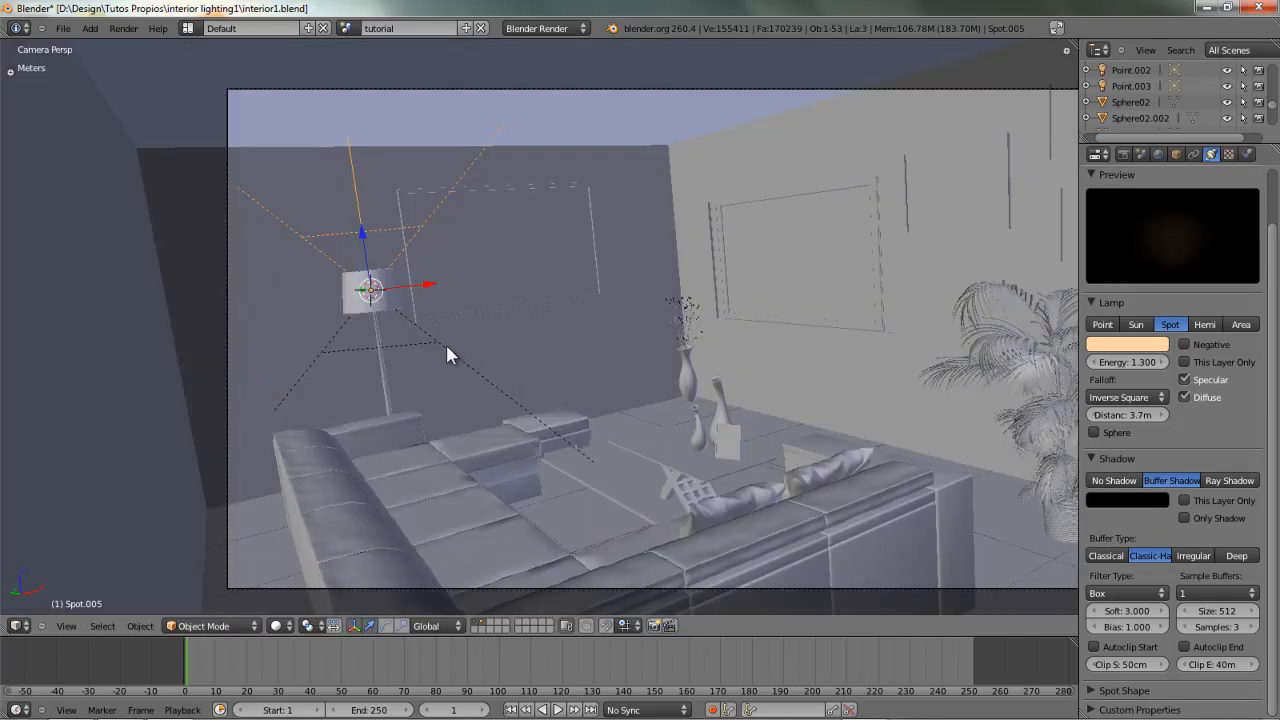
{"action": "key", "text": "KP_5"}
{"action": "key", "text": "KP_5"}
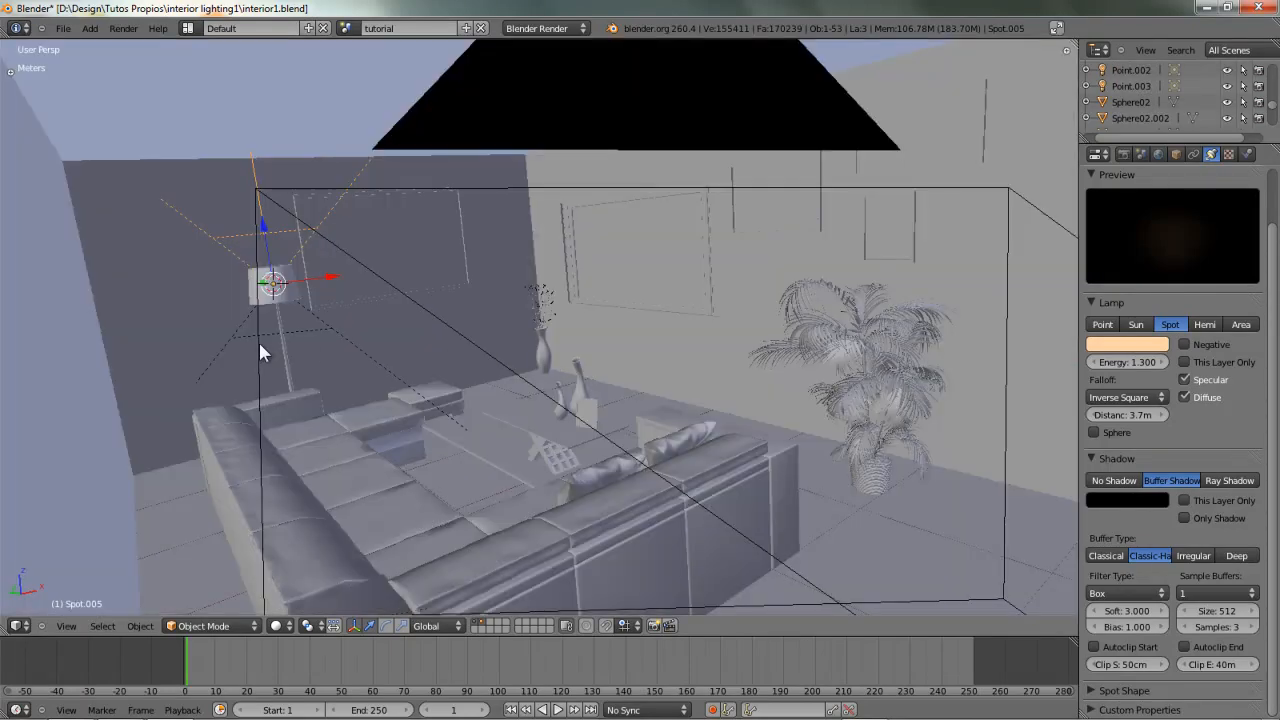
{"action": "scroll", "coordinate": [258, 345], "scroll_direction": "up", "scroll_amount": 3}
{"action": "middle_click_drag", "start_coordinate": [257, 325], "coordinate": [600, 380]}
{"action": "right_click", "coordinate": [400, 365]}
{"action": "key", "text": "KP_Decimal"}
{"action": "scroll", "coordinate": [587, 322], "scroll_direction": "up", "scroll_amount": 2}
{"action": "middle_click_drag", "start_coordinate": [491, 363], "coordinate": [663, 348]}
{"action": "scroll", "coordinate": [560, 233], "scroll_direction": "down", "scroll_amount": 5}
{"action": "scroll", "coordinate": [560, 360], "scroll_direction": "up", "scroll_amount": 5}
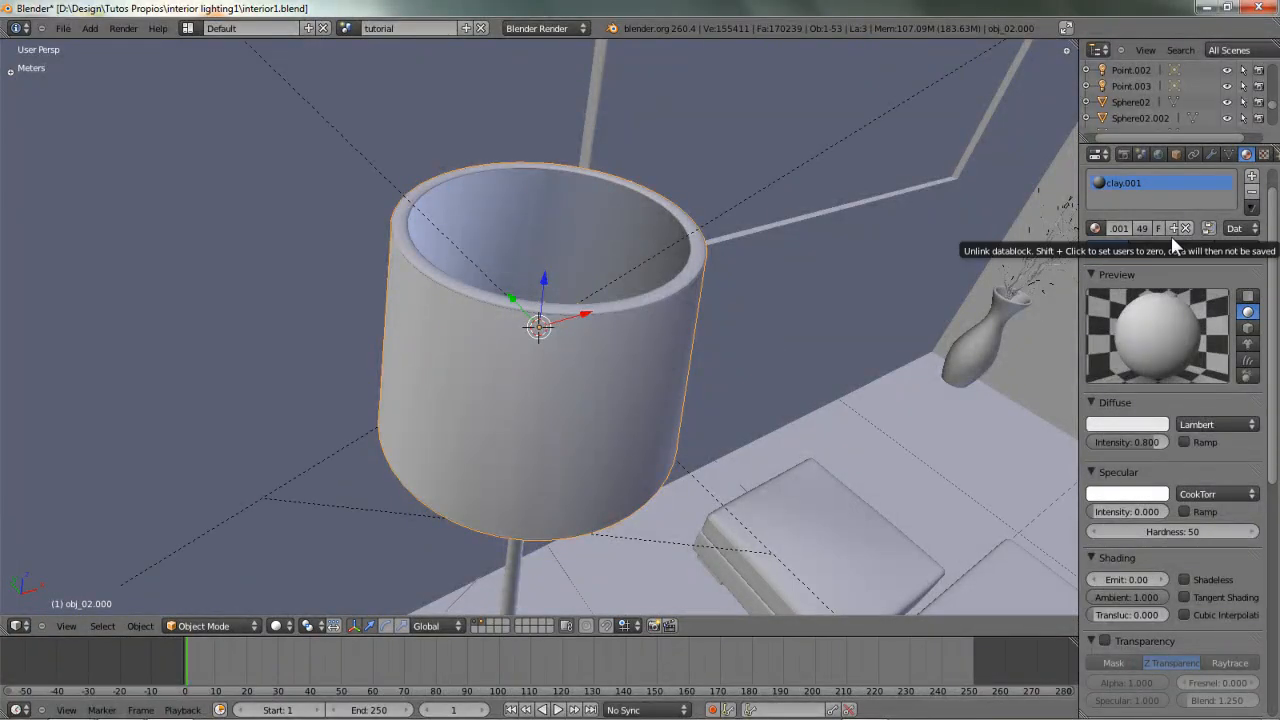
{"action": "scroll", "coordinate": [699, 294], "scroll_direction": "down", "scroll_amount": 6}
{"action": "middle_click_drag", "start_coordinate": [841, 314], "coordinate": [697, 379], "text": "shift"}
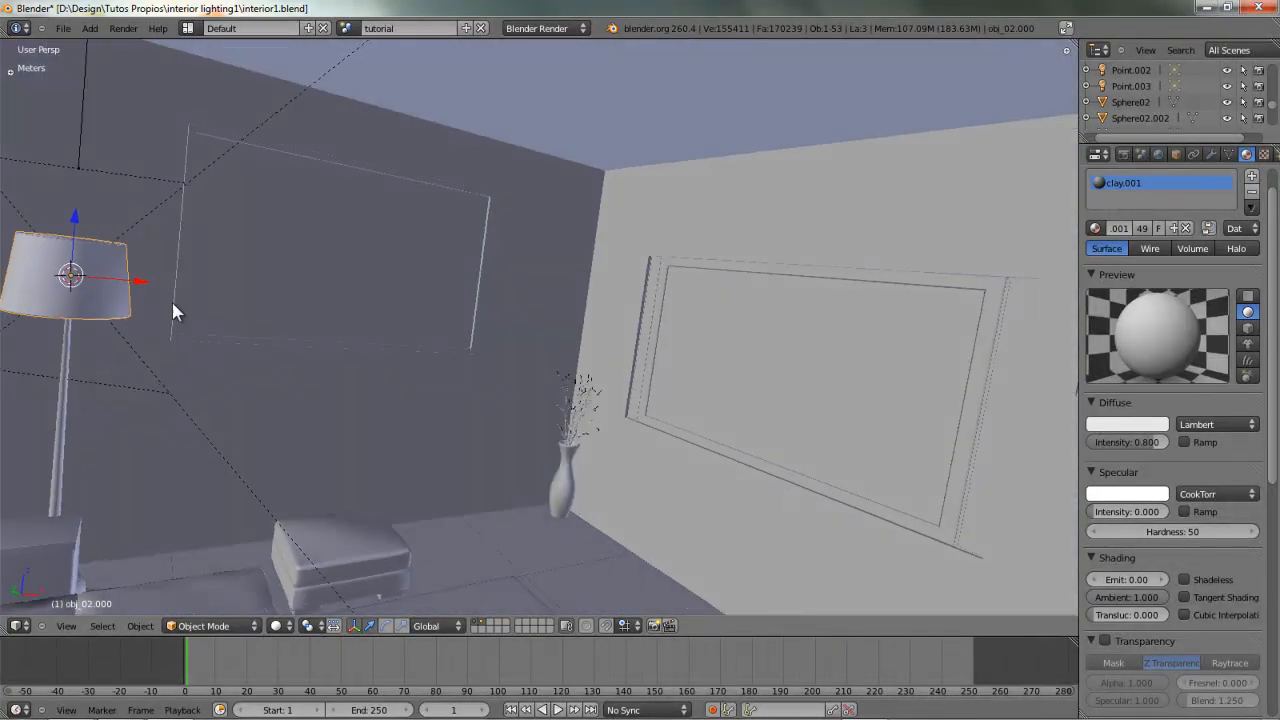
{"action": "middle_click_drag", "start_coordinate": [193, 287], "coordinate": [563, 363]}
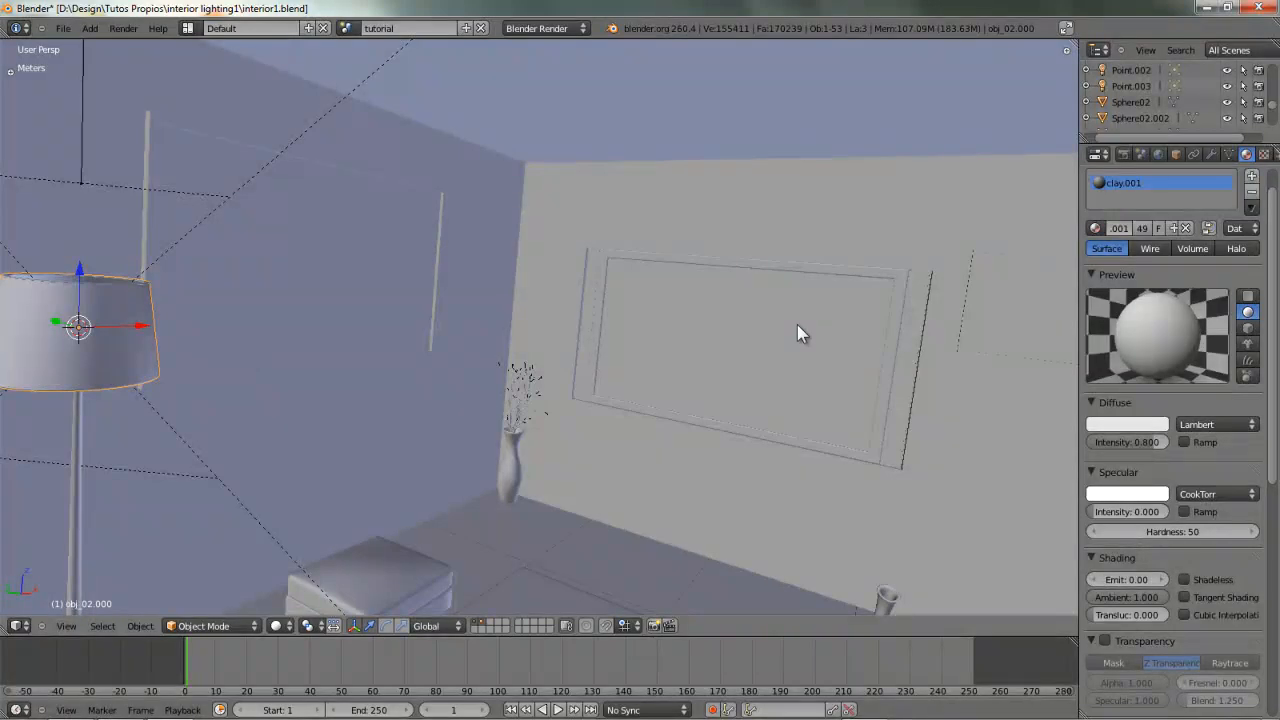
{"action": "middle_click_drag", "start_coordinate": [800, 331], "coordinate": [641, 334]}
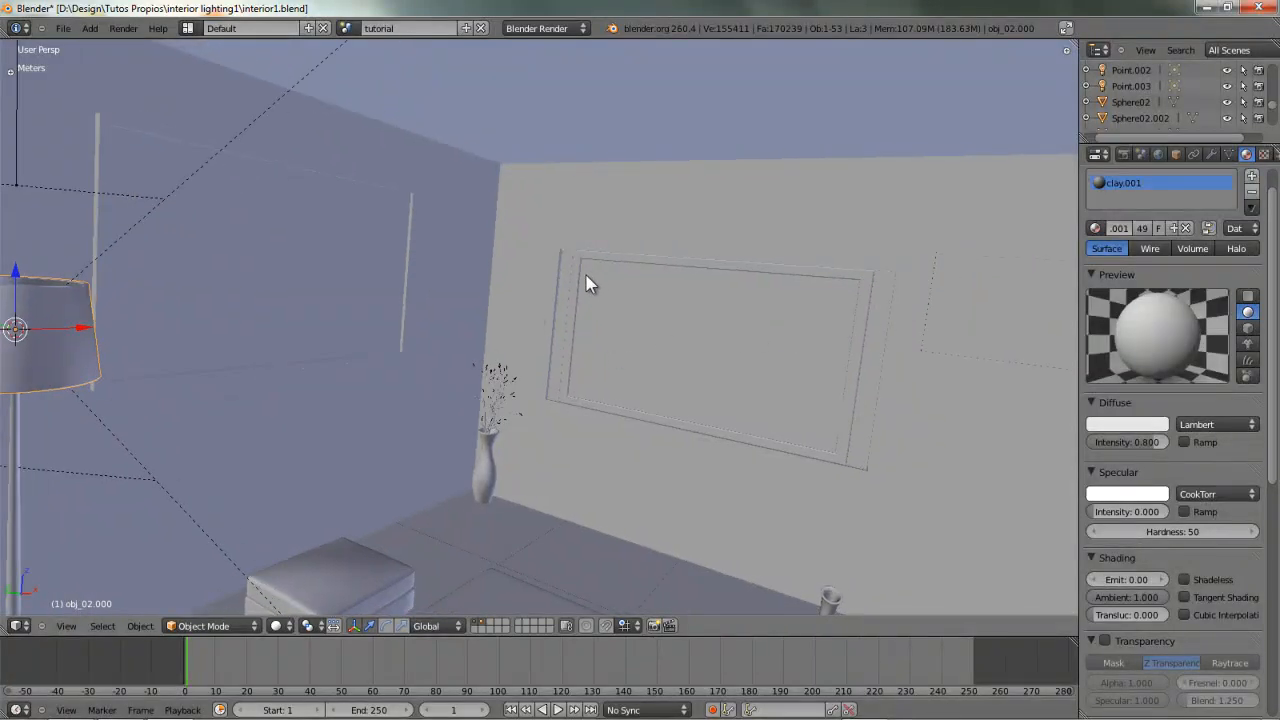
{"action": "middle_click_drag", "start_coordinate": [843, 409], "coordinate": [338, 345]}
{"action": "key", "text": "KP_Decimal"}
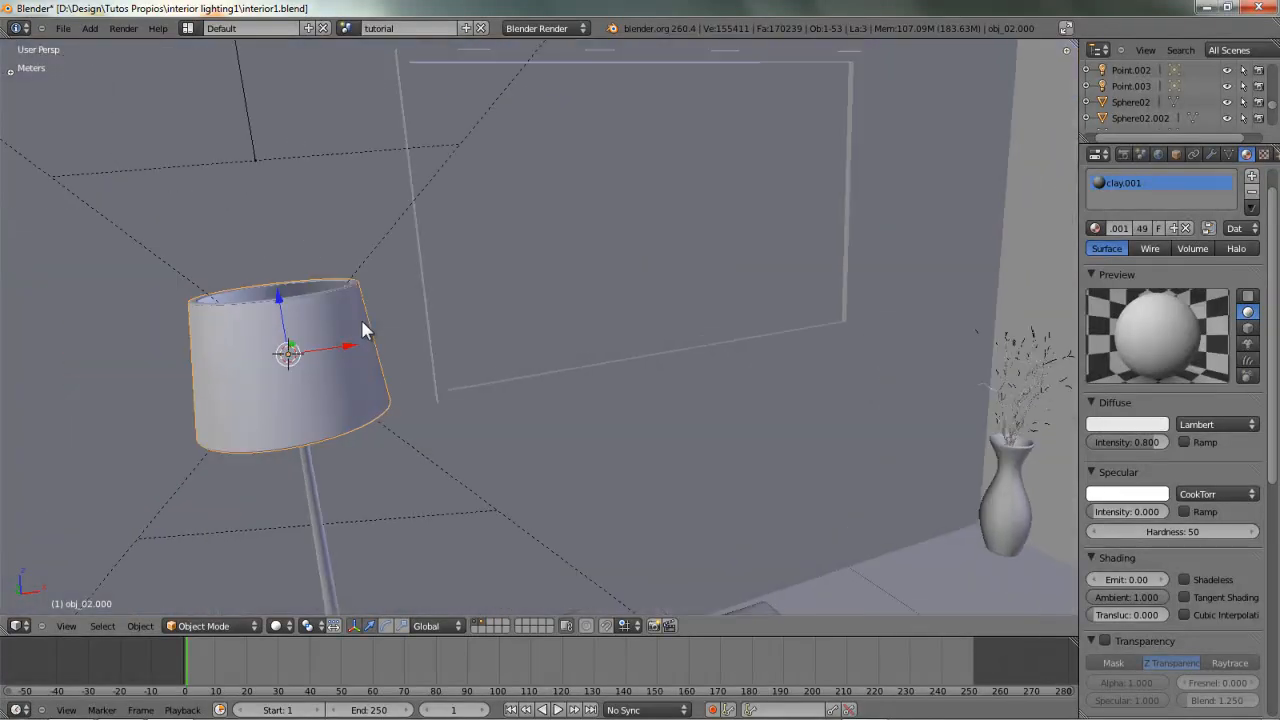
- Show only layer 2 in wireframe and move both spot lamps from the lampshade's layer to layer 1
{"action": "key", "text": "z"}
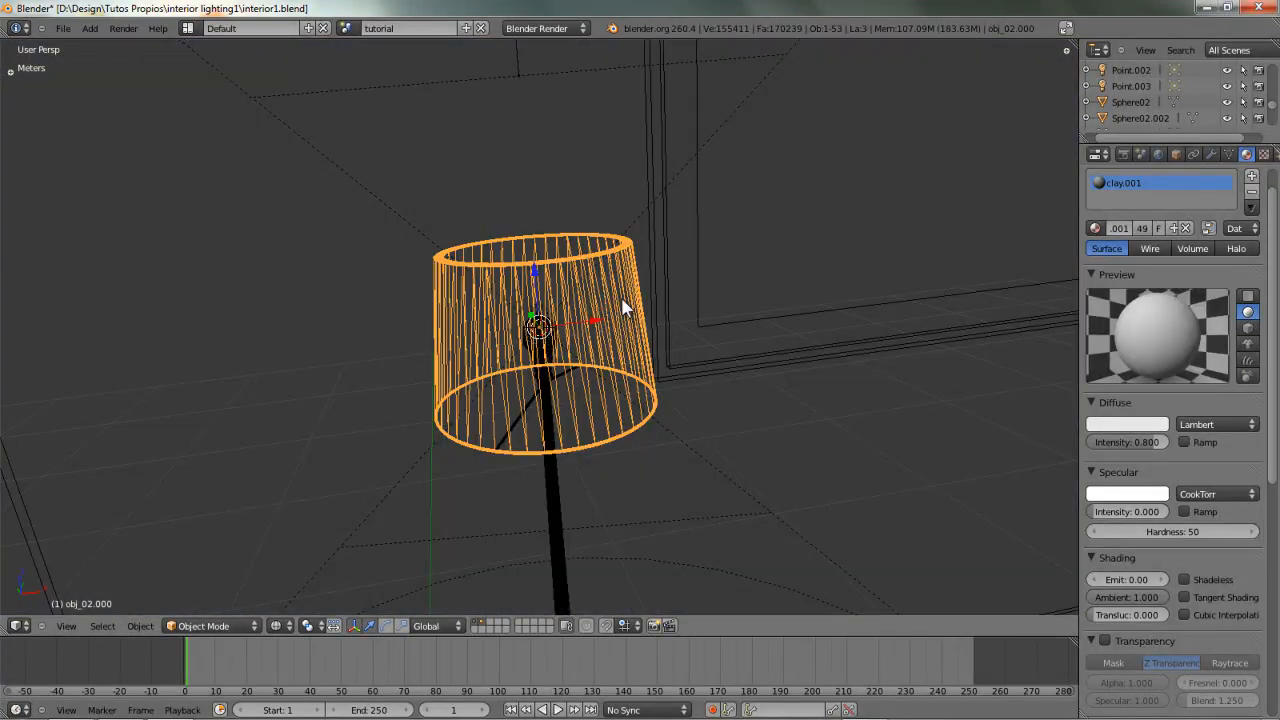
{"action": "key", "text": "KP_Divide"}
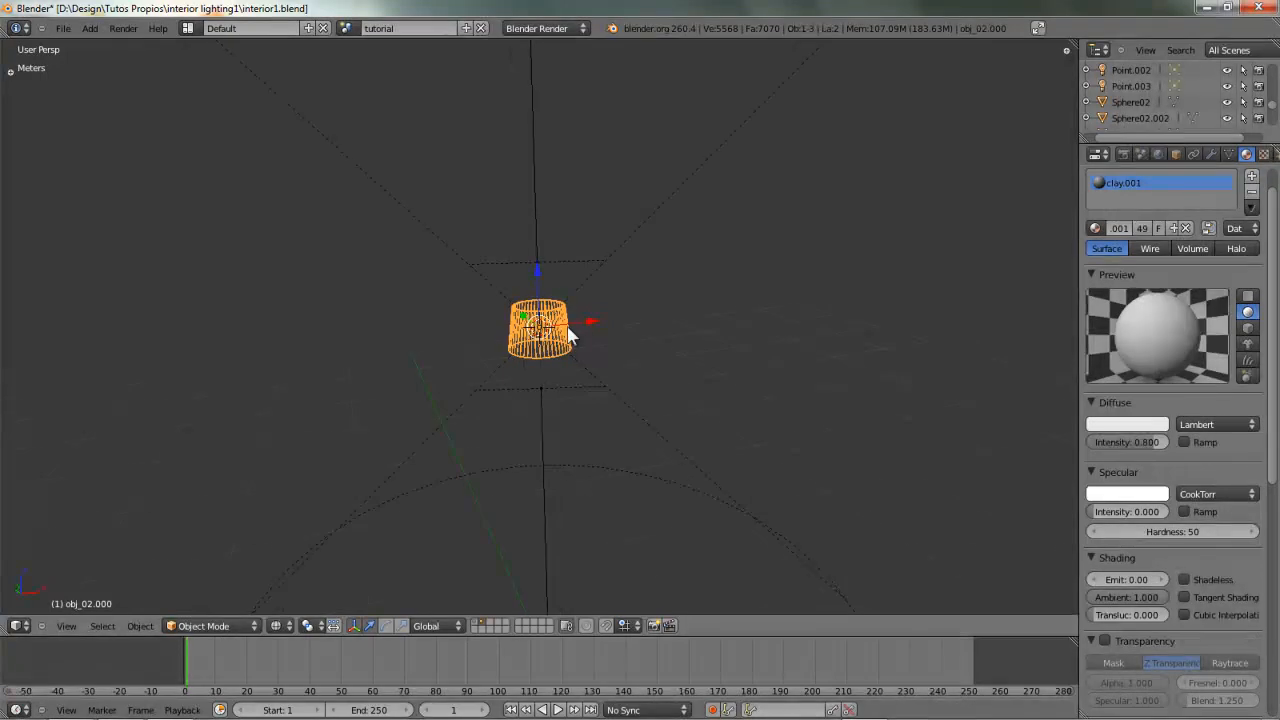
{"action": "right_click", "coordinate": [572, 328]}
{"action": "right_click", "coordinate": [595, 384], "text": "shift"}
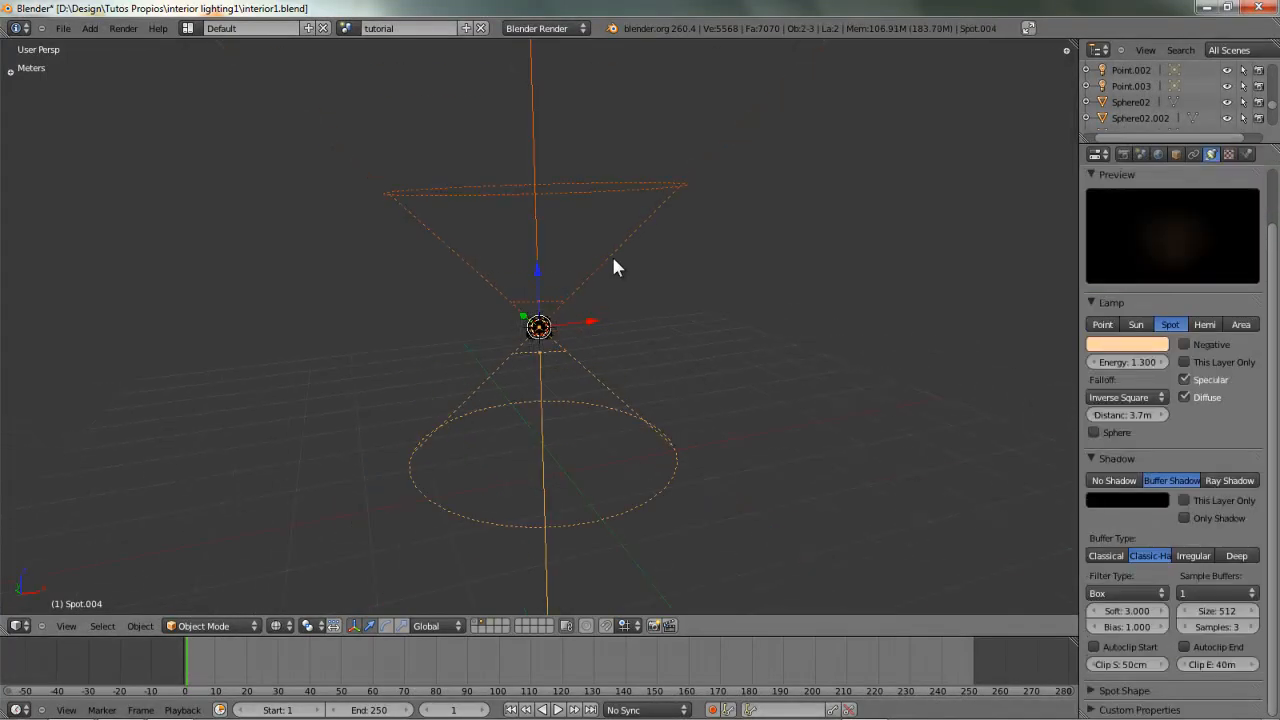
{"action": "middle_click_drag", "start_coordinate": [597, 312], "coordinate": [643, 369]}
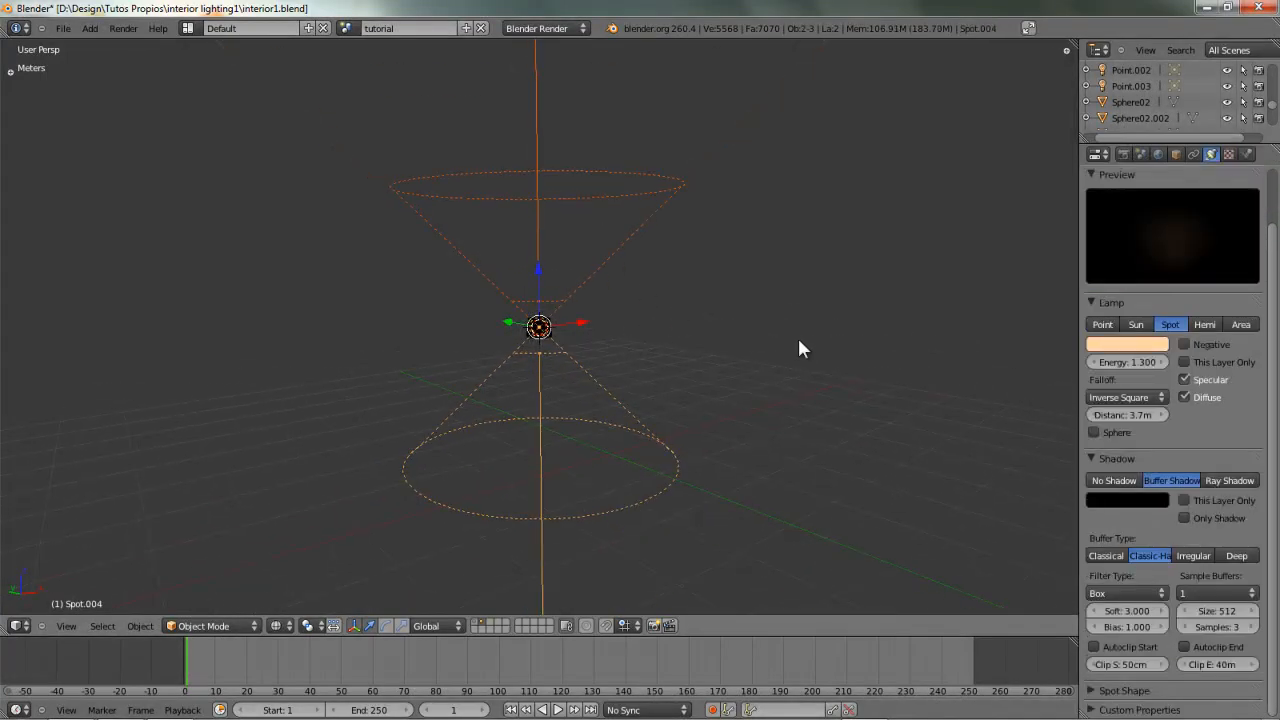
{"action": "middle_click_drag", "start_coordinate": [702, 337], "coordinate": [723, 320]}
{"action": "key", "text": "m"}
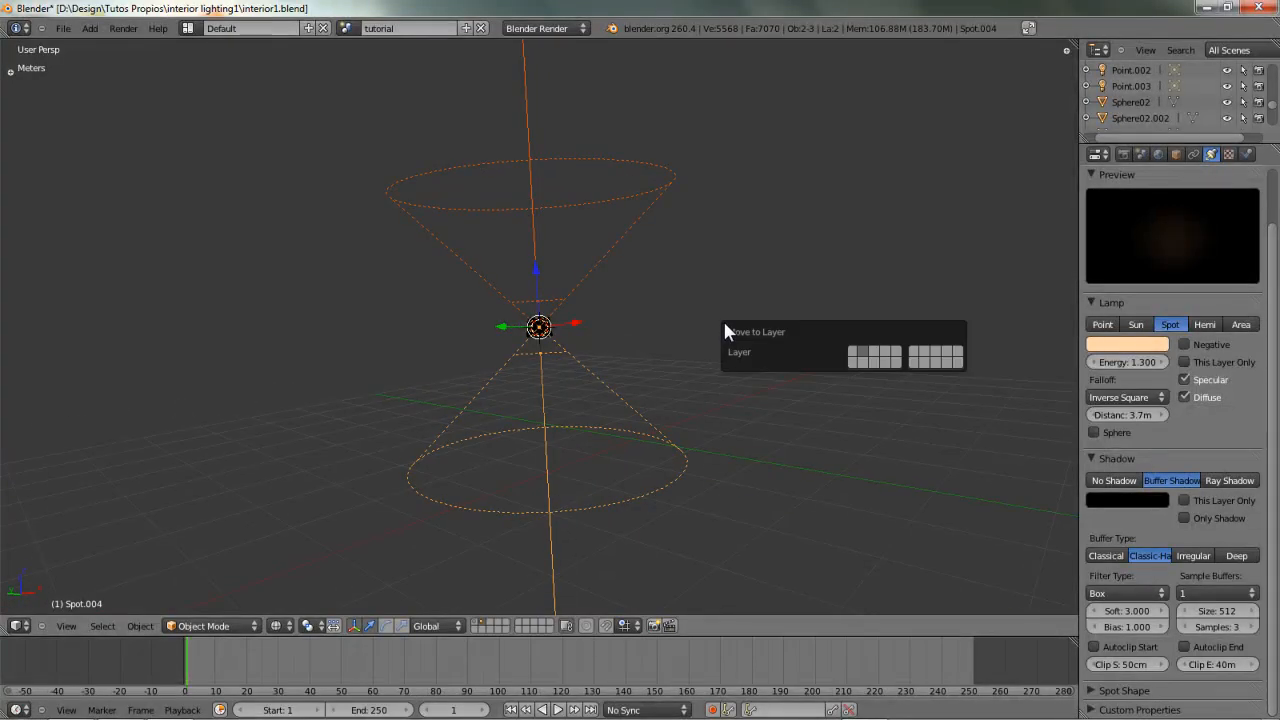
{"action": "key", "text": "1"}
- Restrict the downward spot lamp to This Layer Only and return to viewing layer 2
{"action": "scroll", "coordinate": [485, 346], "scroll_direction": "up", "scroll_amount": 5}
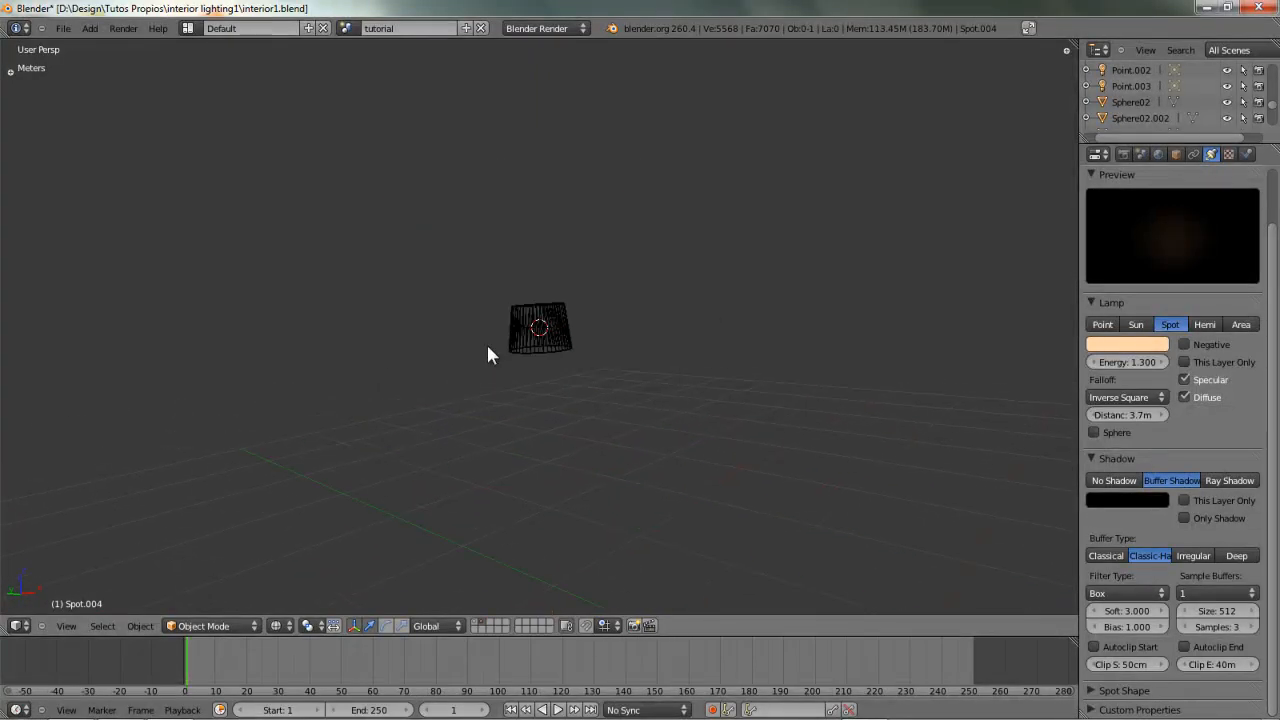
{"action": "key", "text": "1"}
{"action": "left_click", "coordinate": [1186, 364]}
{"action": "scroll", "coordinate": [440, 380], "scroll_direction": "down", "scroll_amount": 4}
{"action": "middle_click_drag", "start_coordinate": [430, 376], "coordinate": [536, 428]}
{"action": "key", "text": "2"}
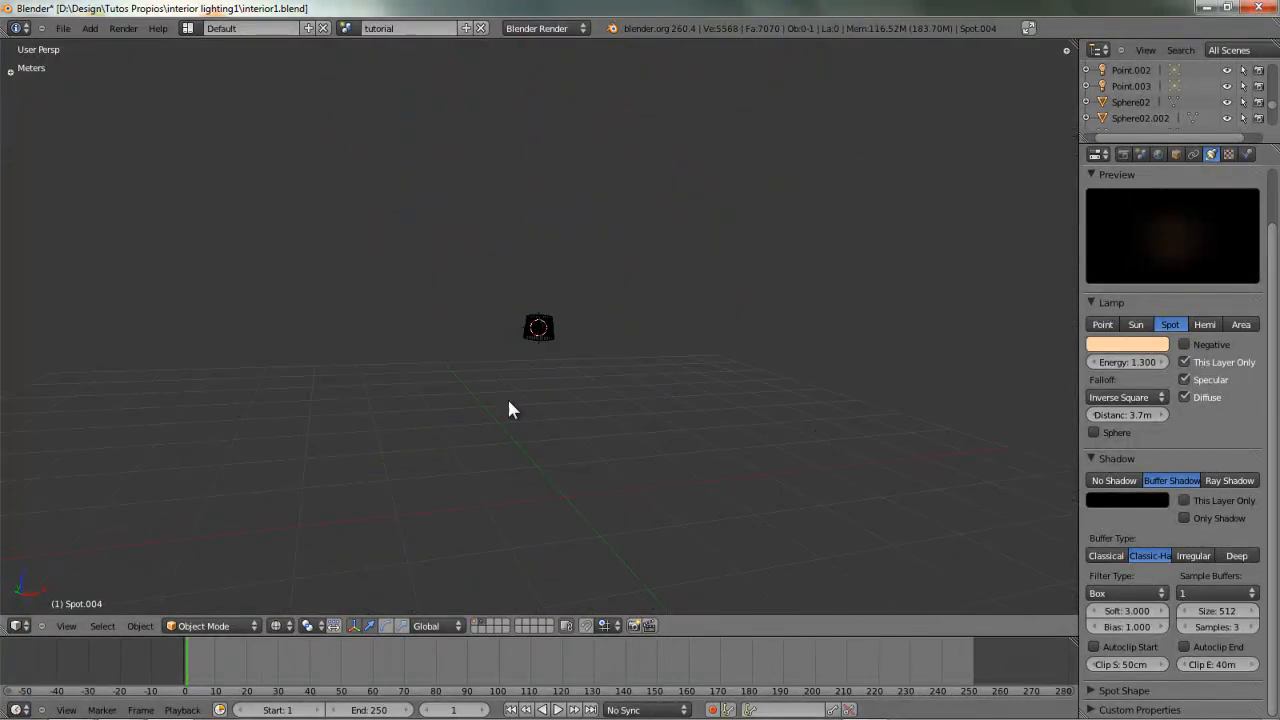
- Select the lampshade, make its clay material single-user and rename the copy lamp_thing
{"action": "right_click", "coordinate": [542, 349]}
{"action": "scroll", "coordinate": [540, 349], "scroll_direction": "up", "scroll_amount": 10}
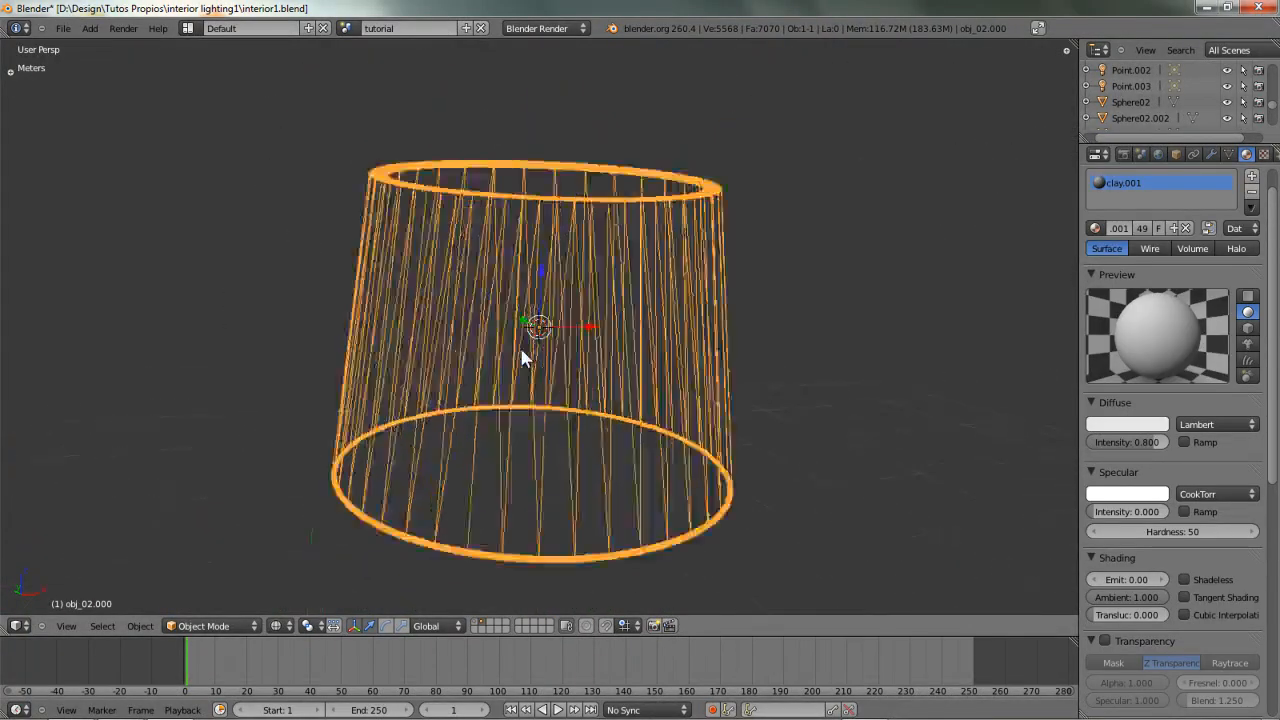
{"action": "scroll", "coordinate": [503, 398], "scroll_direction": "down", "scroll_amount": 3}
{"action": "middle_click_drag", "start_coordinate": [987, 326], "coordinate": [1066, 349]}
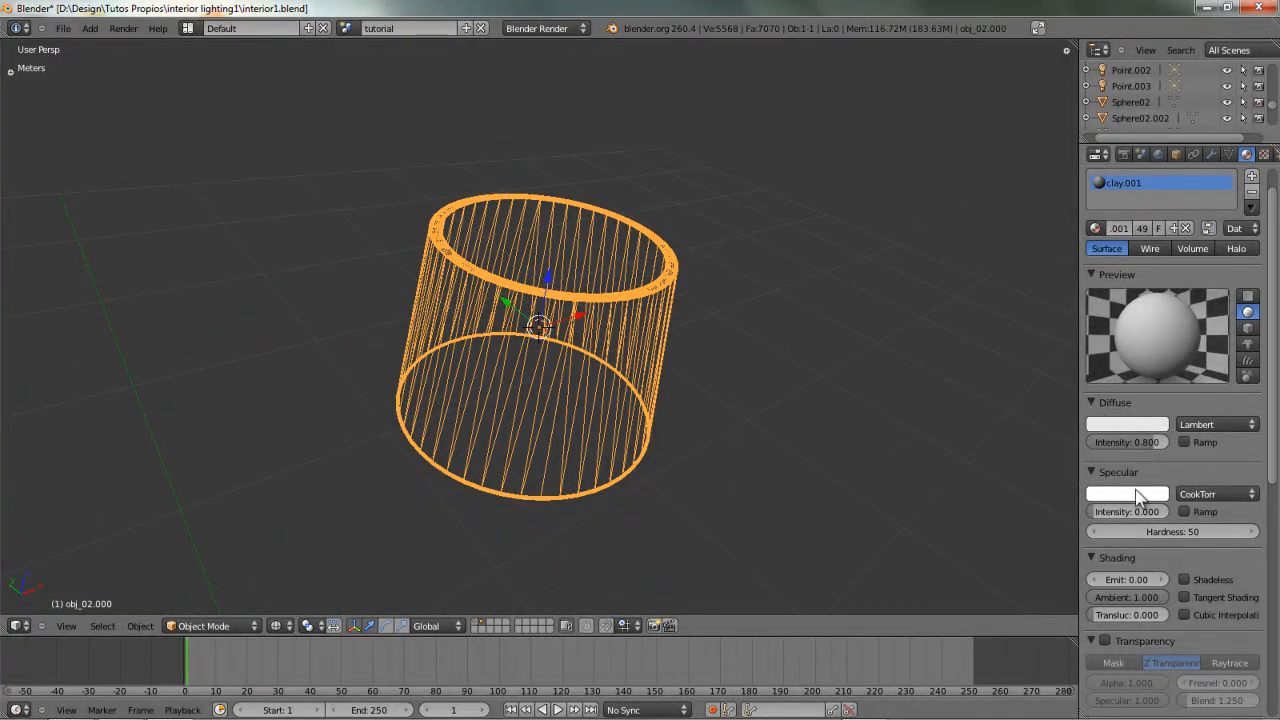
{"action": "left_click", "coordinate": [1141, 228]}
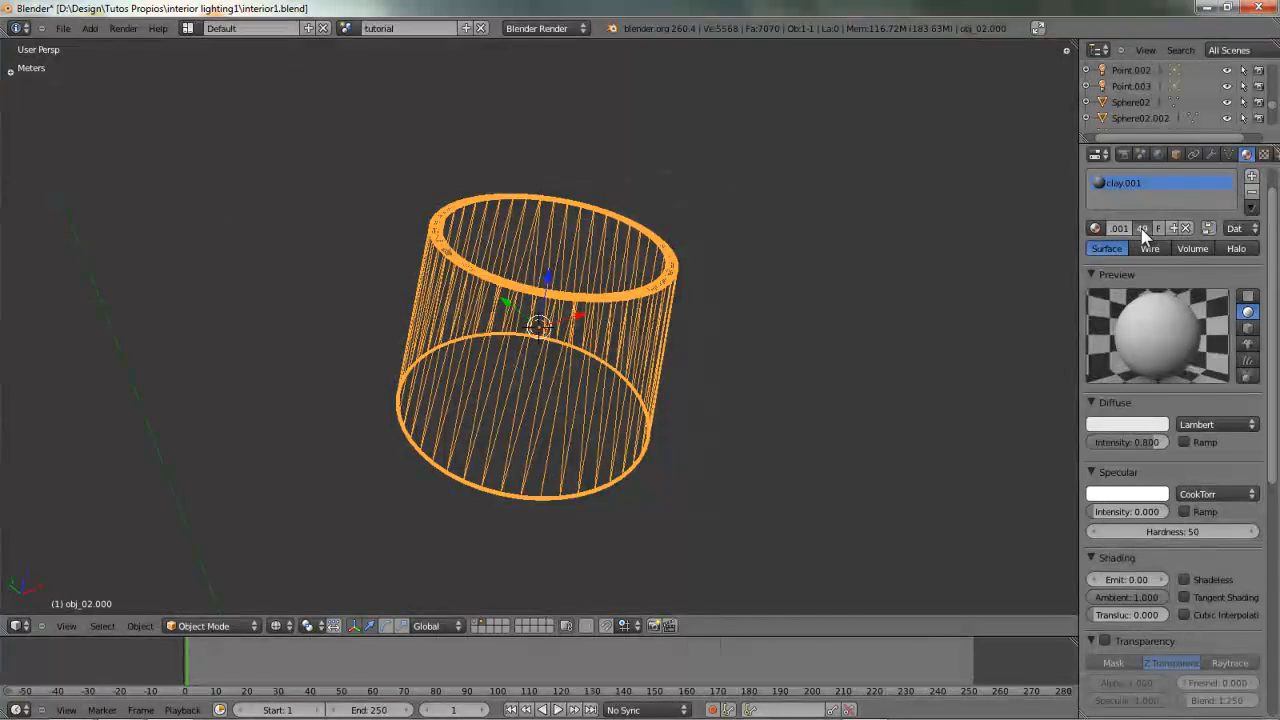
{"action": "type", "text": "ani"}
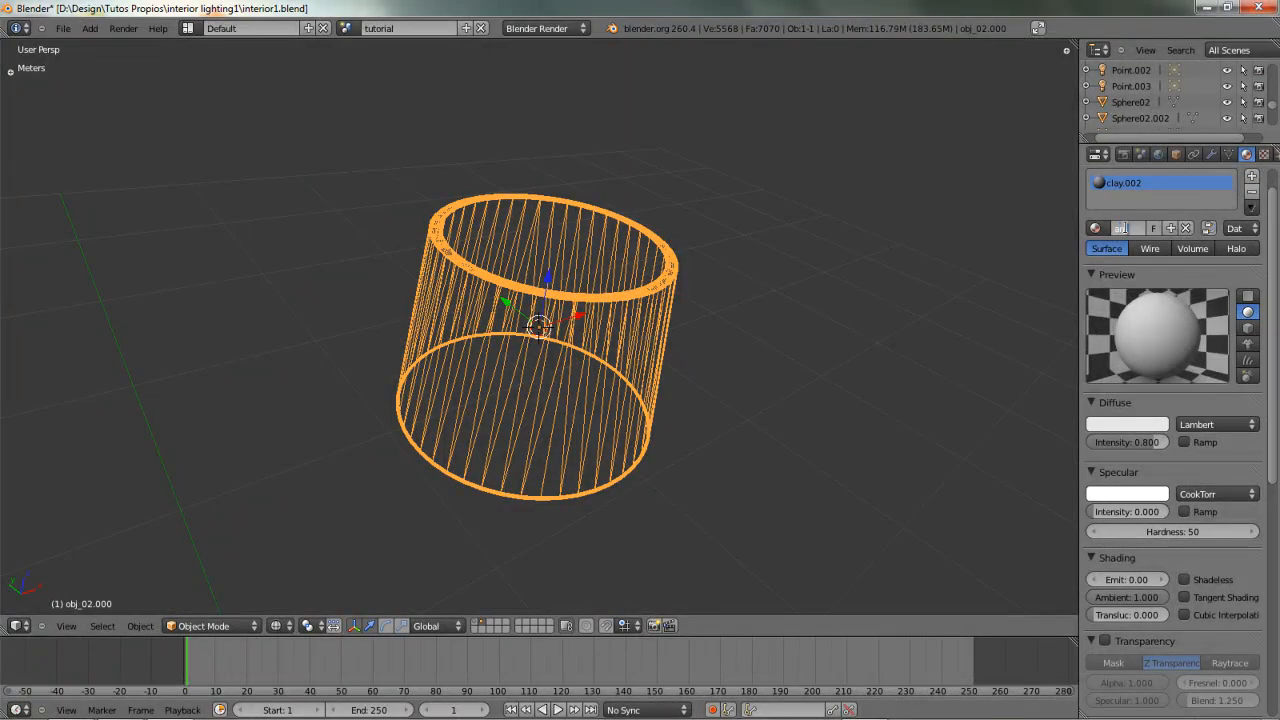
{"action": "type", "text": "p_thing"}
{"action": "key", "text": "Return"}
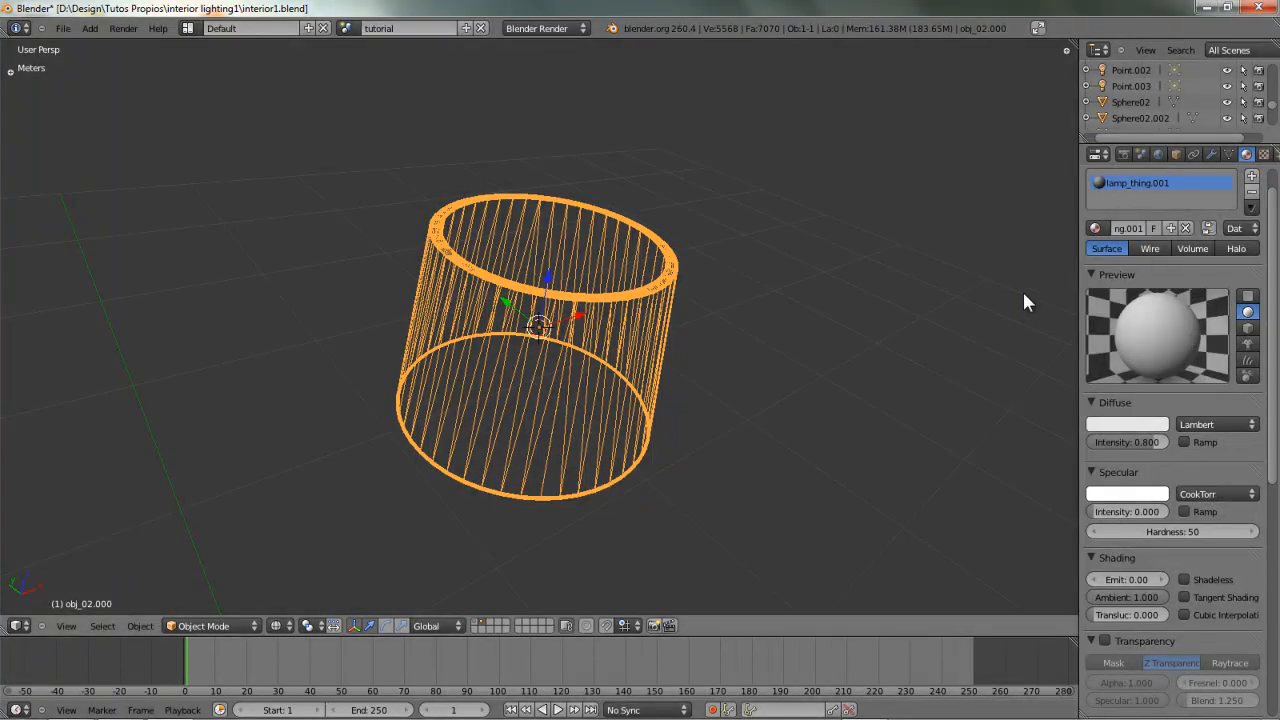
- Widen the material settings area and set the lampshade's diffuse color to the copied warm orange hex value
{"action": "left_click_drag", "start_coordinate": [1080, 285], "coordinate": [1000, 297]}
{"action": "scroll", "coordinate": [700, 334], "scroll_direction": "down", "scroll_amount": 2}
{"action": "scroll", "coordinate": [700, 350], "scroll_direction": "up", "scroll_amount": 4}
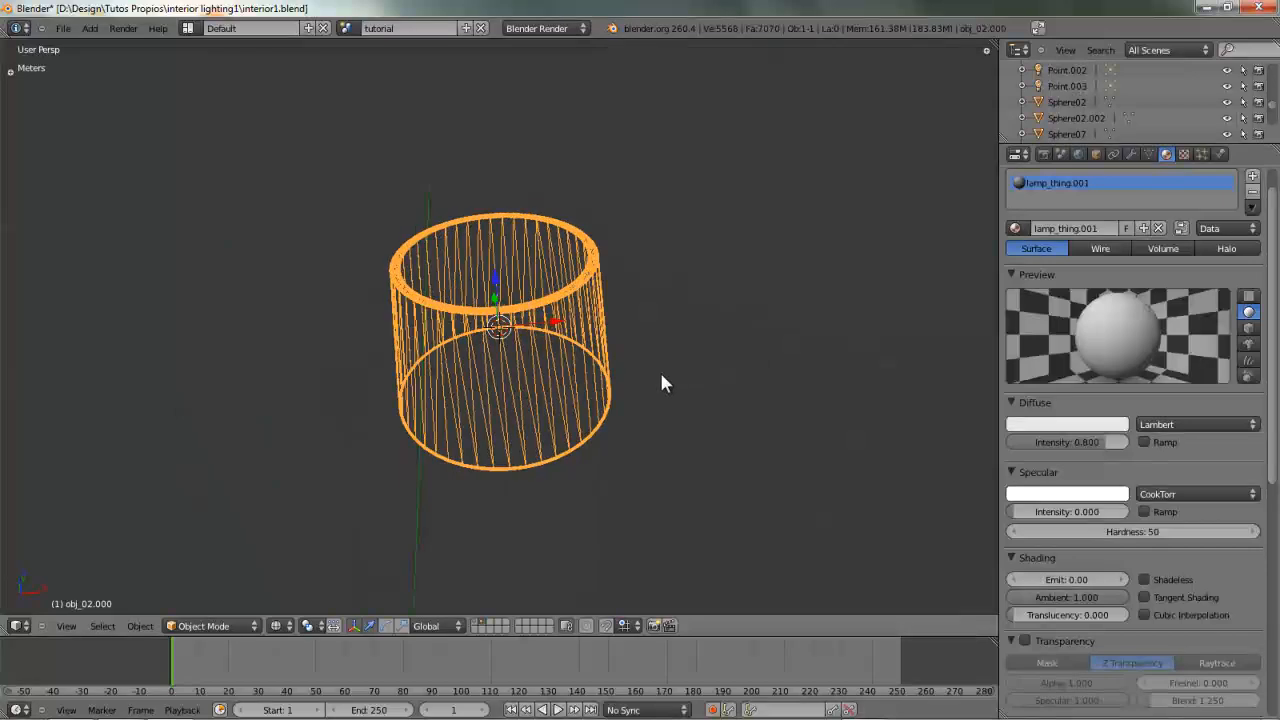
{"action": "middle_click_drag", "start_coordinate": [521, 382], "coordinate": [759, 360]}
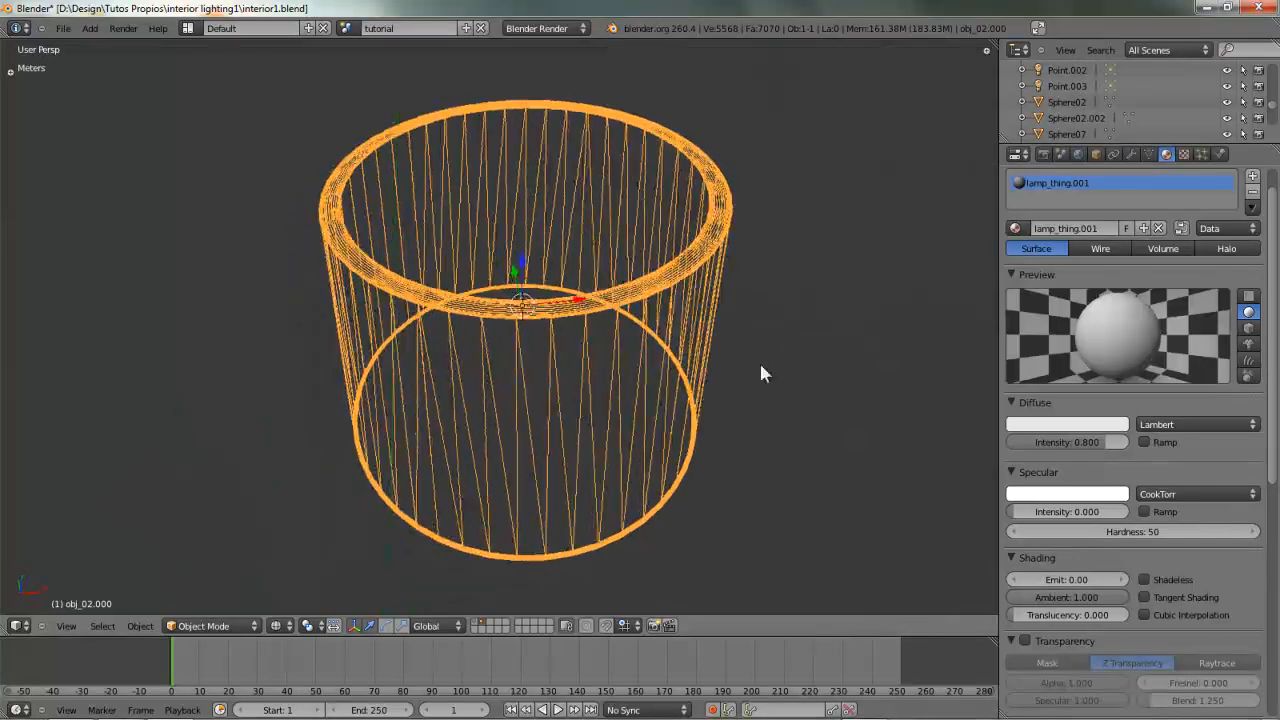
{"action": "left_click", "coordinate": [1064, 425]}
{"action": "left_click", "coordinate": [1097, 344]}
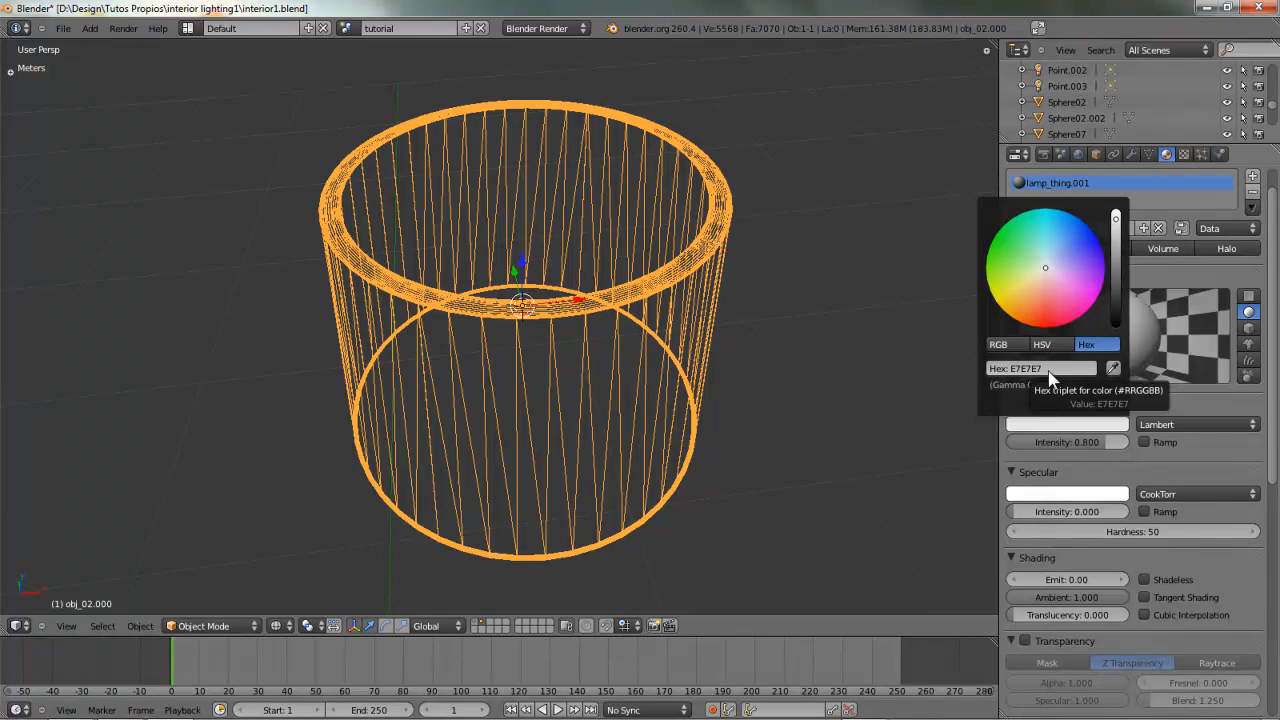
{"action": "key", "text": "ctrl+v"}
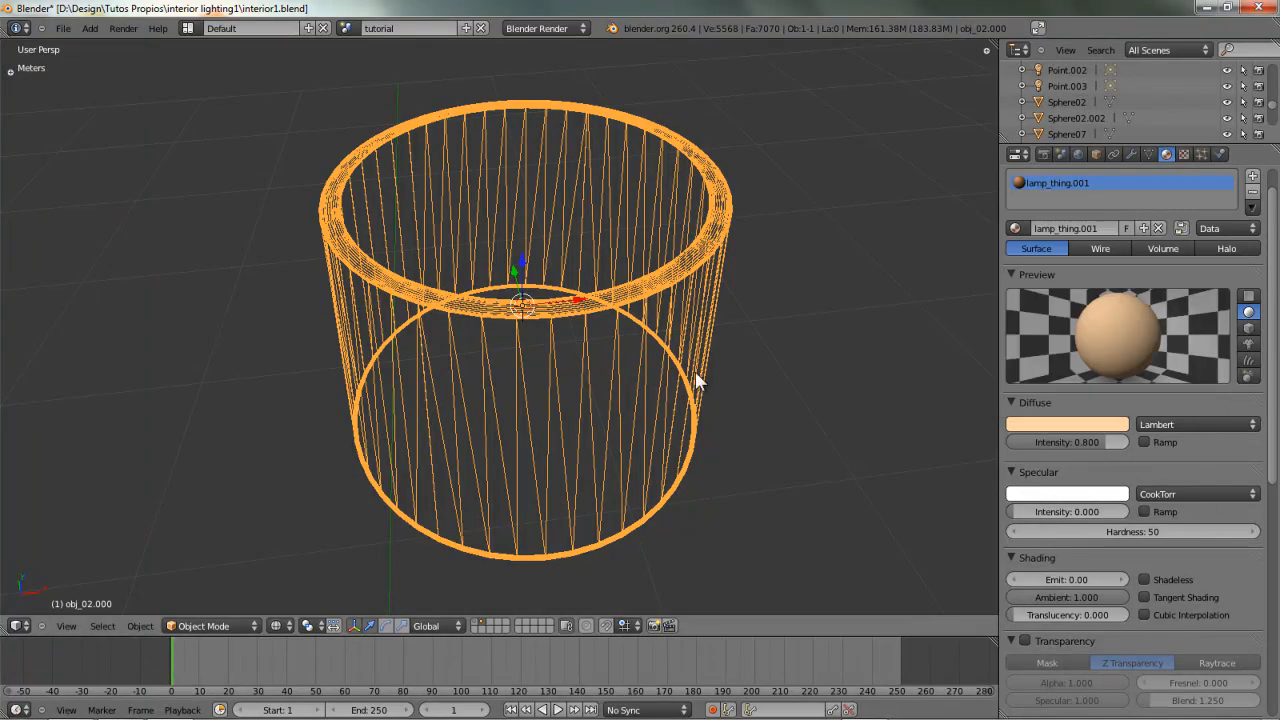
- Render the isolated lampshade through the camera to check its new material
{"action": "key", "text": "KP_0"}
{"action": "key", "text": "F12"}
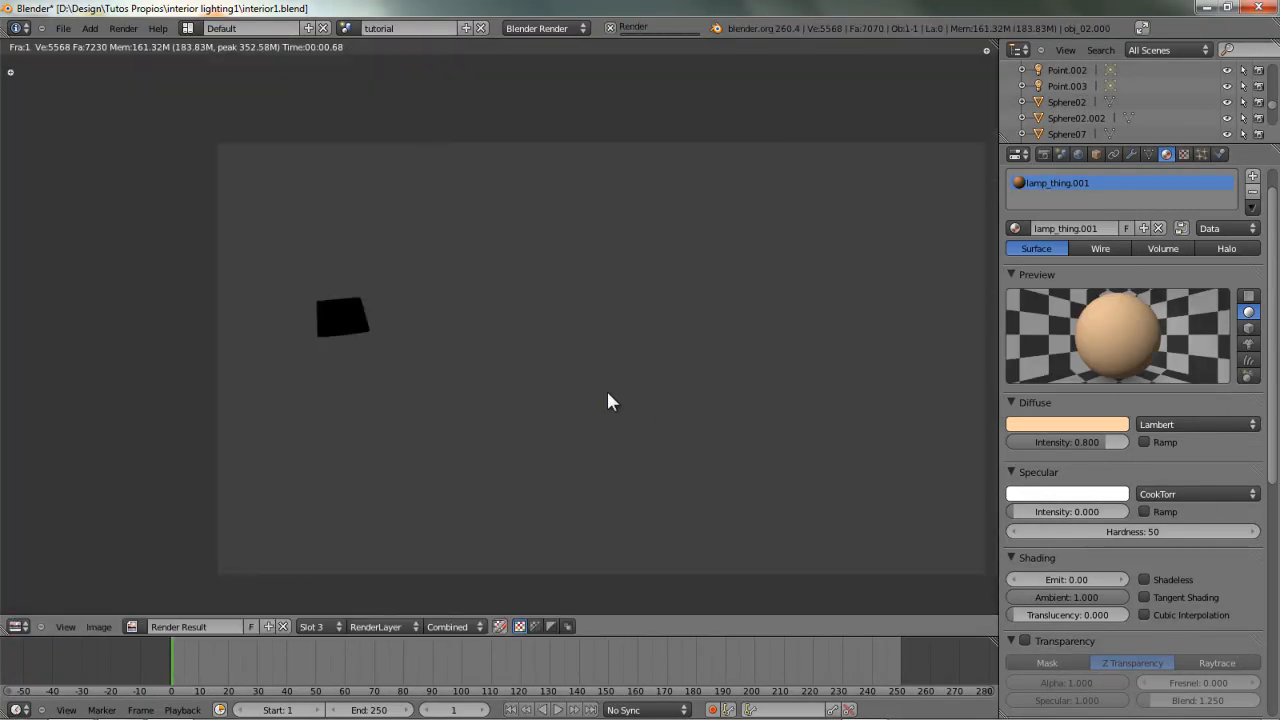
{"action": "key", "text": "Escape"}
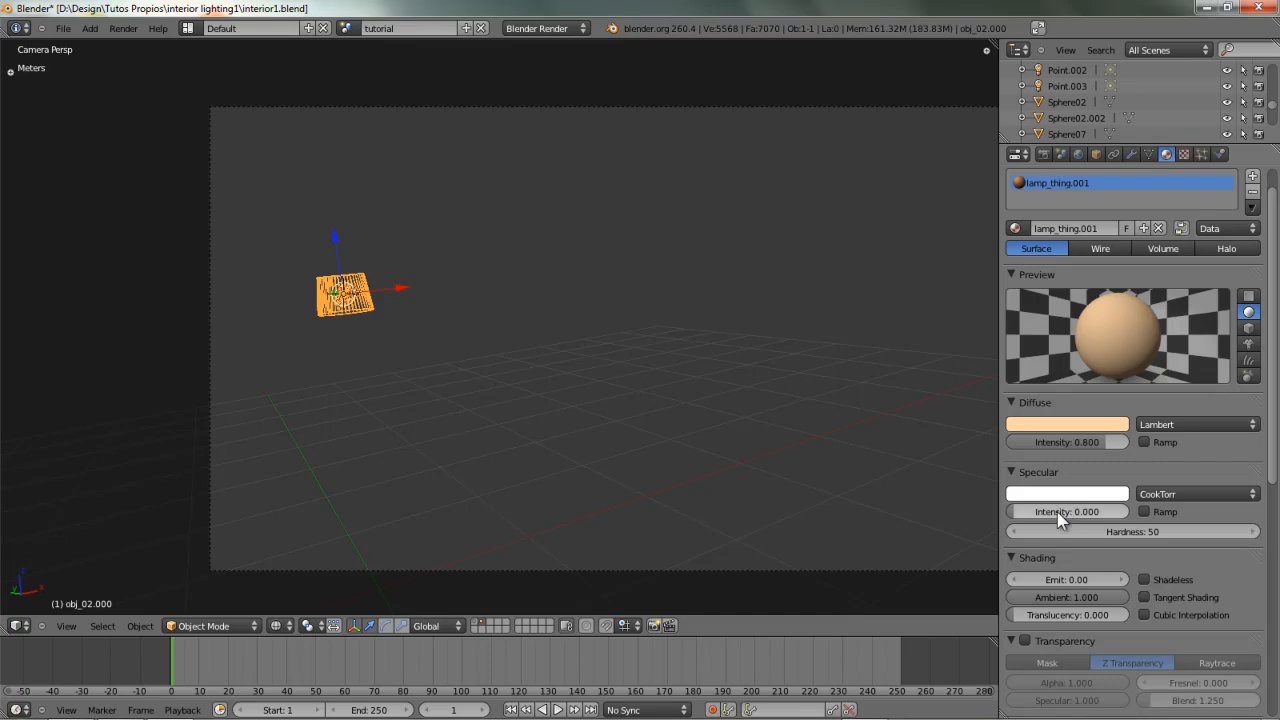
- Set the lampshade material's Emit value to 0.4 and render the lampshade again
{"action": "left_click", "coordinate": [1068, 580]}
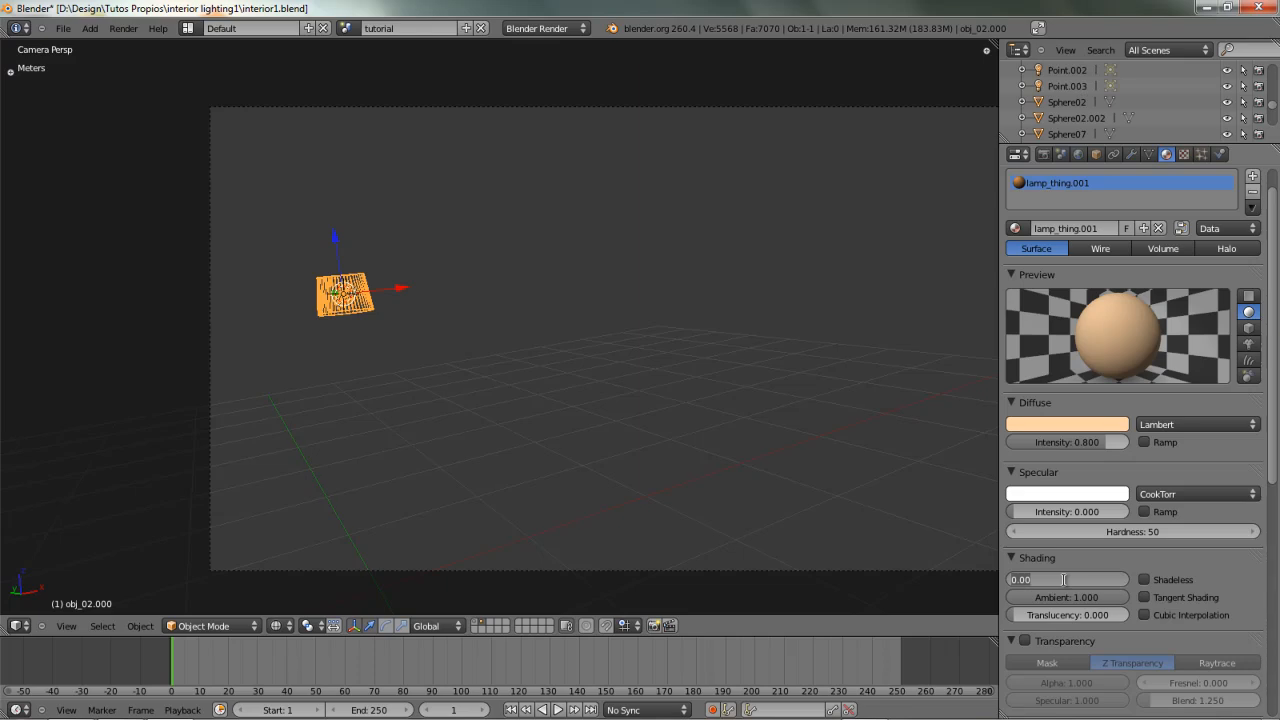
{"action": "type", "text": "0.4"}
{"action": "key", "text": "Return"}
{"action": "key", "text": "F12"}
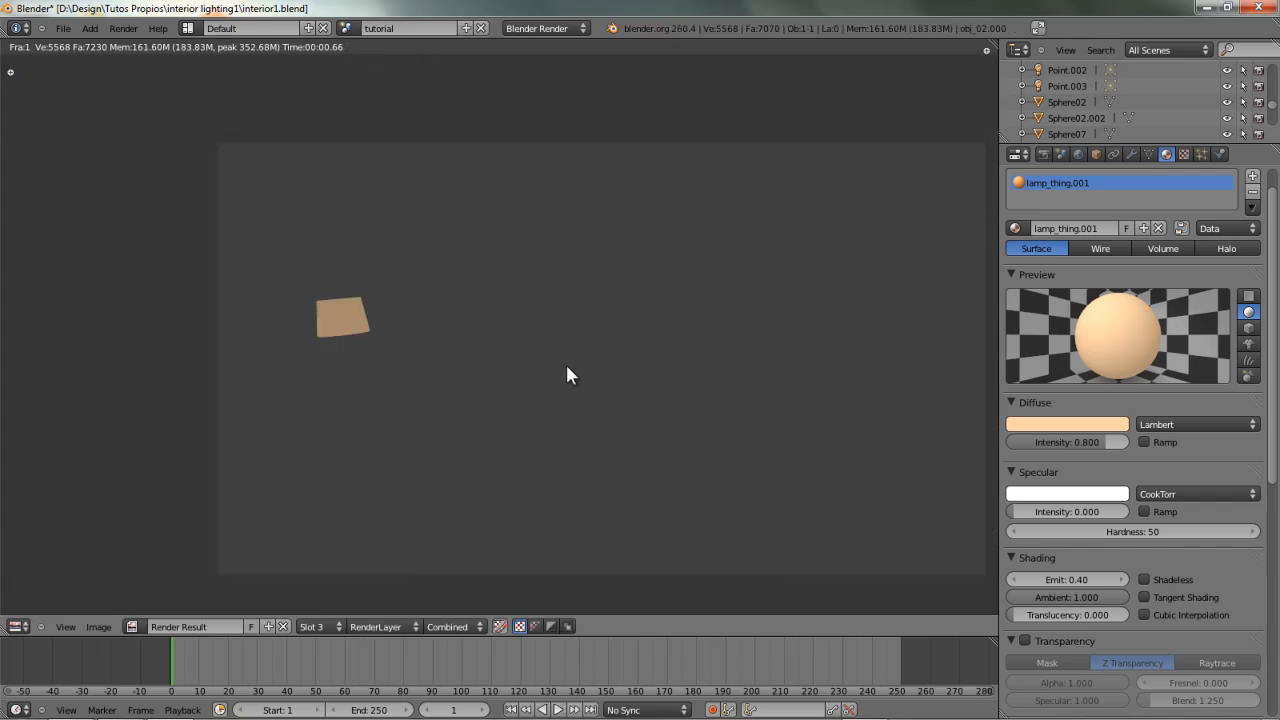
{"action": "key", "text": "Escape"}
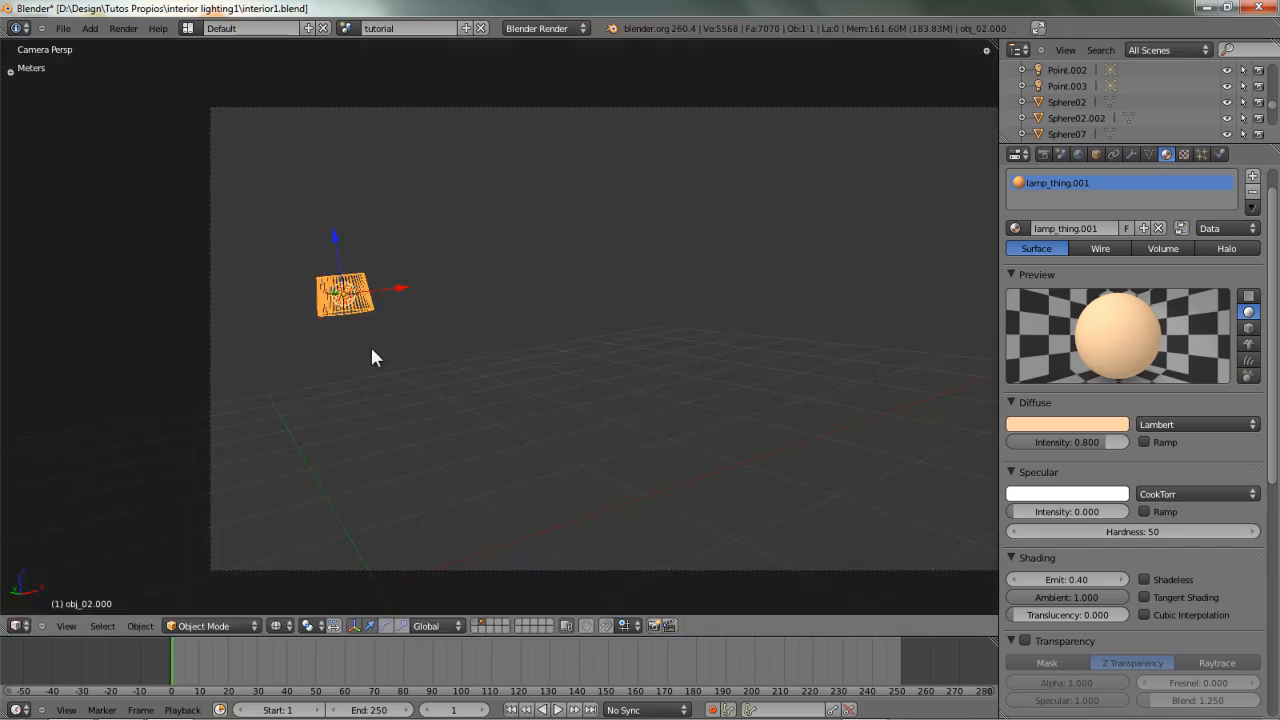
- Show layer 1, select the floor lamp's point lamp and duplicate it at the same position
{"action": "middle_click_drag", "start_coordinate": [367, 291], "coordinate": [394, 330]}
{"action": "key", "text": "1"}
{"action": "middle_click_drag", "start_coordinate": [346, 296], "coordinate": [234, 271]}
{"action": "scroll", "coordinate": [257, 263], "scroll_direction": "down", "scroll_amount": 3}
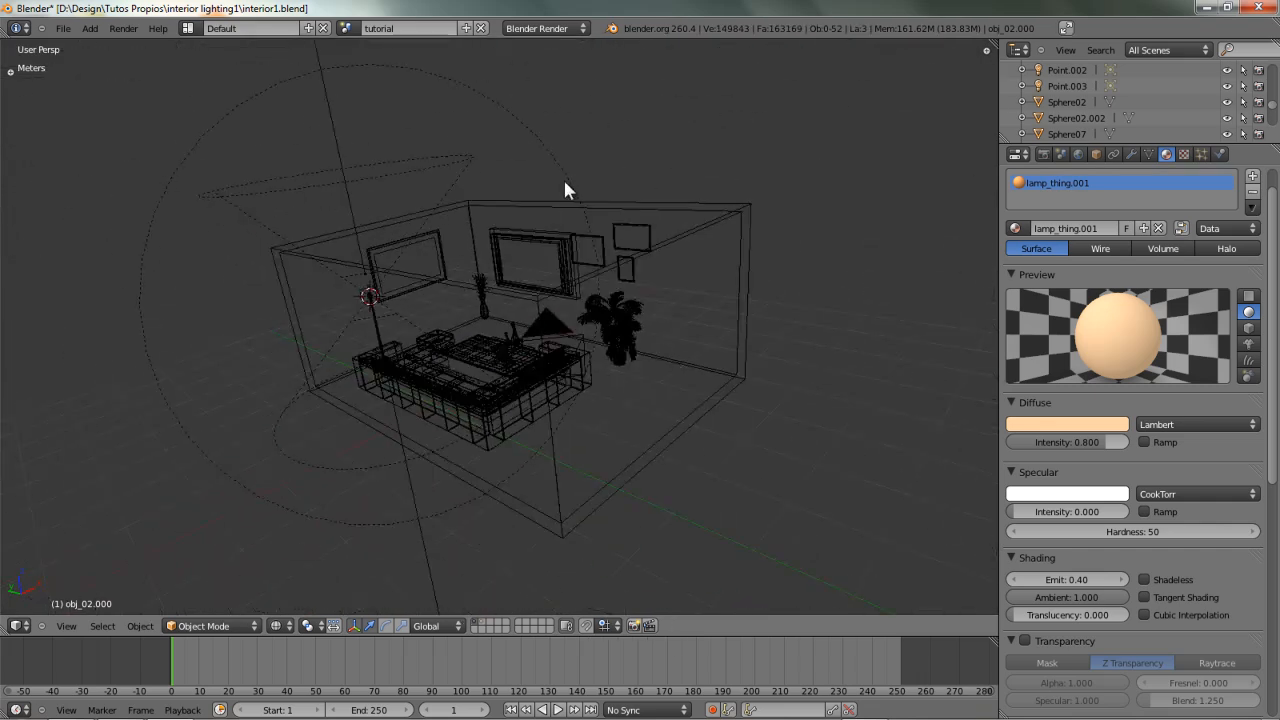
{"action": "right_click", "coordinate": [565, 184]}
{"action": "middle_click_drag", "start_coordinate": [562, 182], "coordinate": [552, 316]}
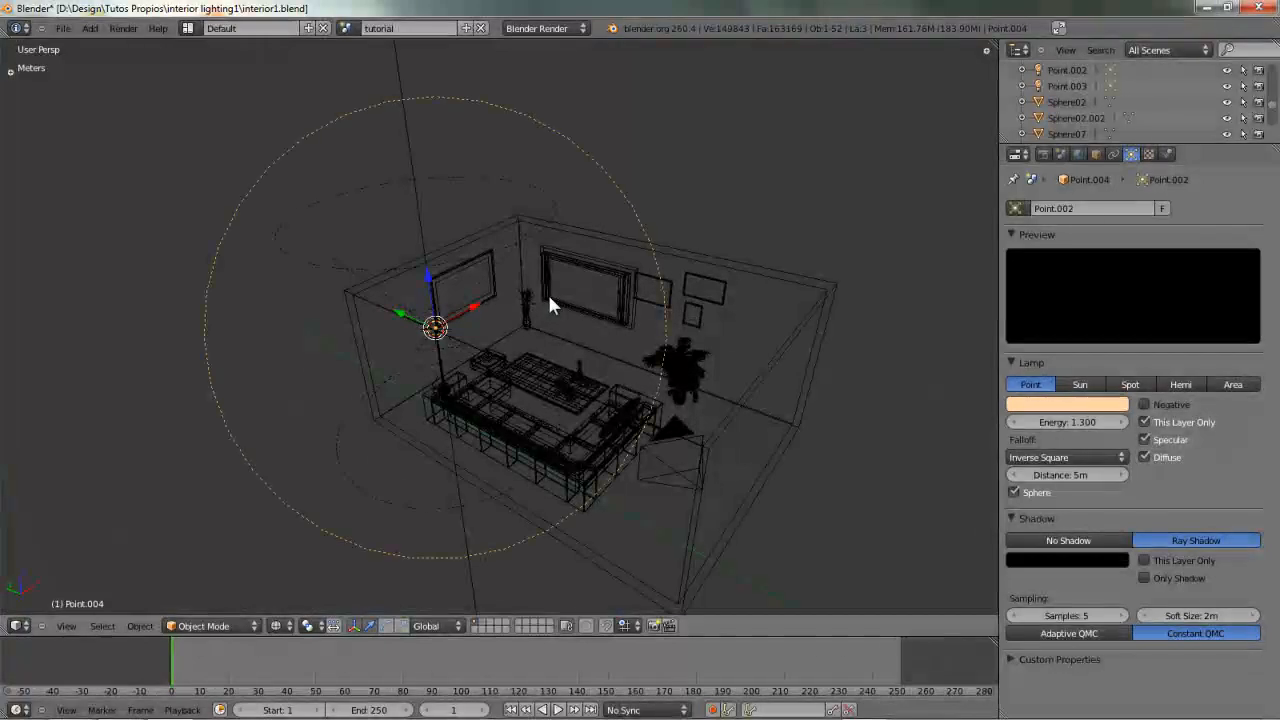
{"action": "key", "text": "shift+d"}
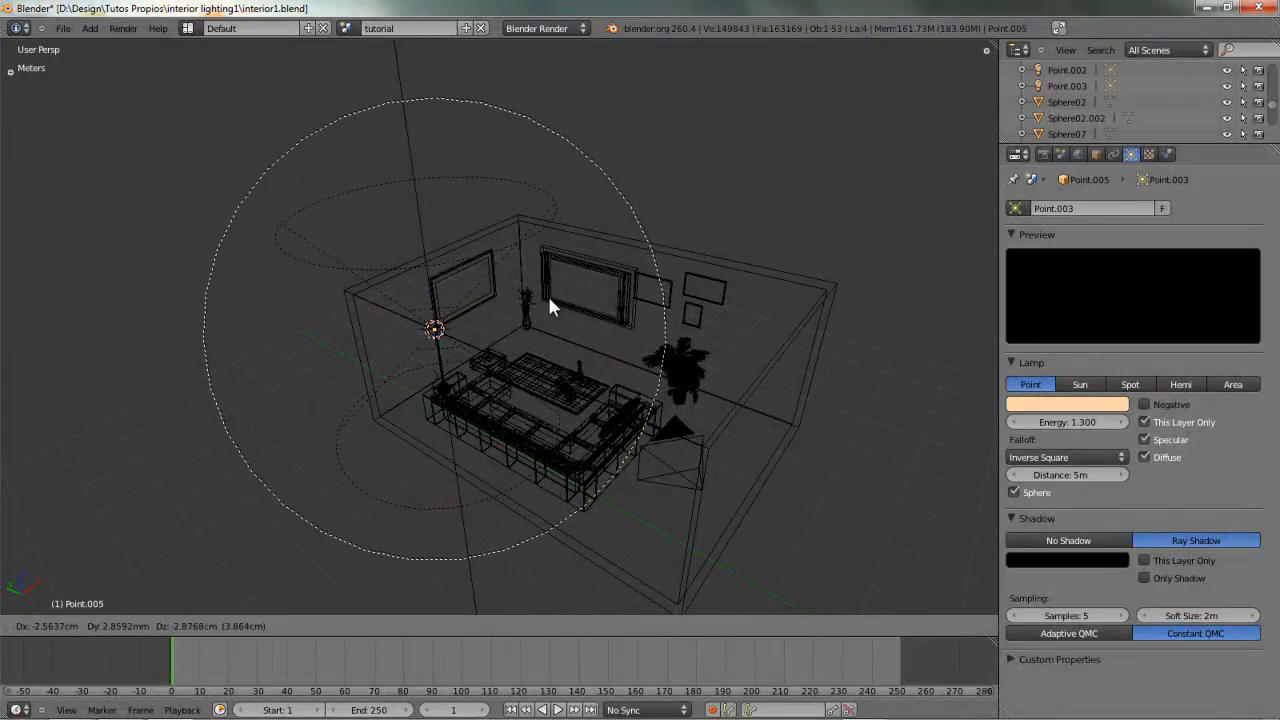
{"action": "left_click", "coordinate": [547, 294]}
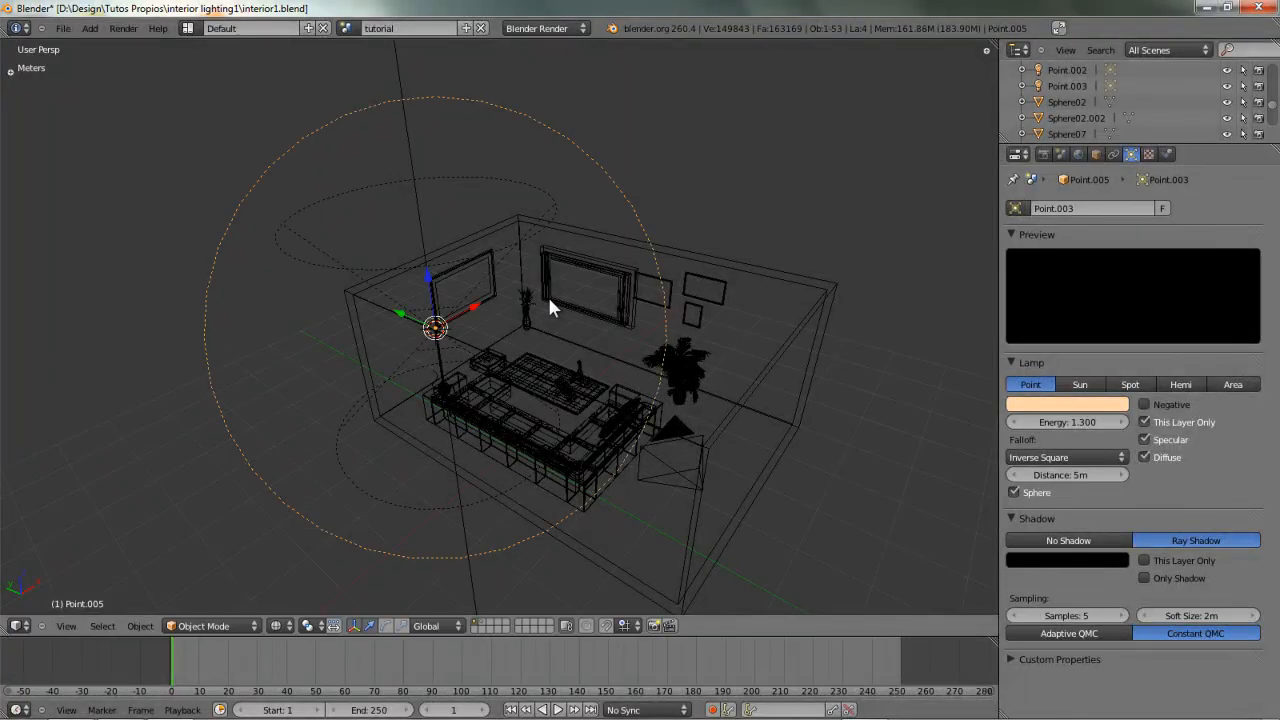
- Move the duplicated point lamp to layer 2 and display only that layer
{"action": "middle_click_drag", "start_coordinate": [516, 318], "coordinate": [518, 339]}
{"action": "key", "text": "m"}
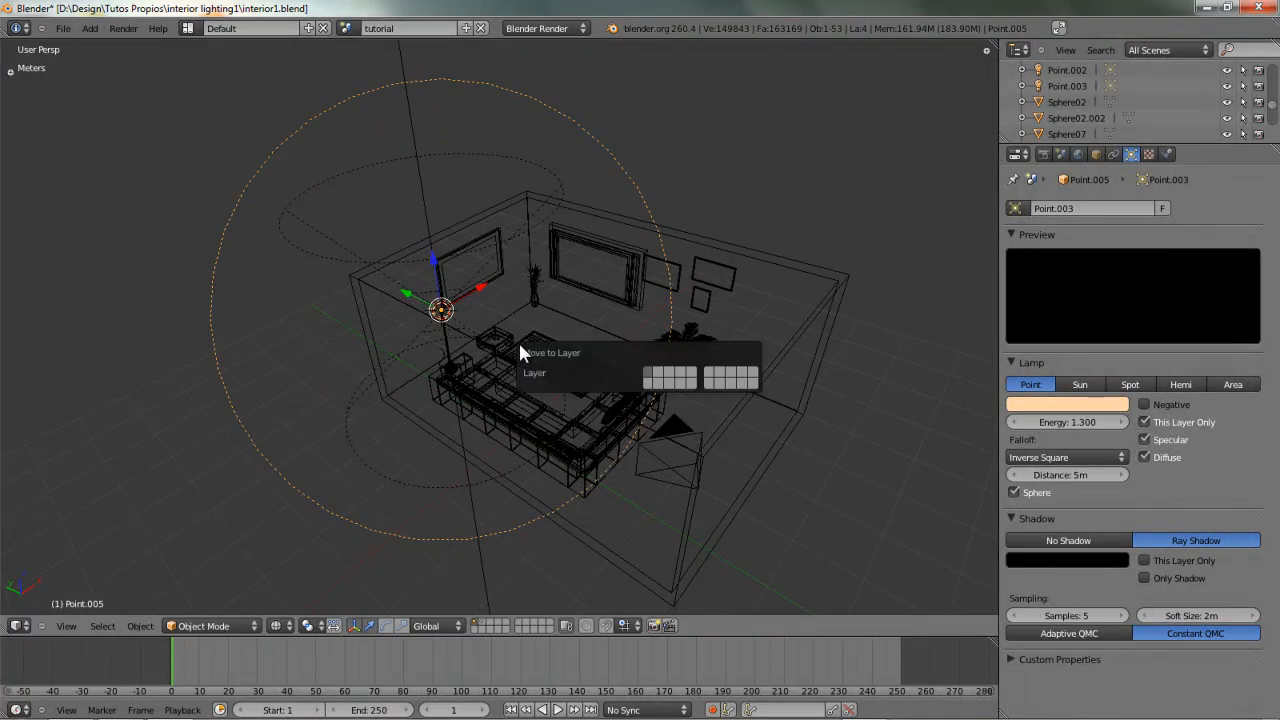
{"action": "key", "text": "2"}
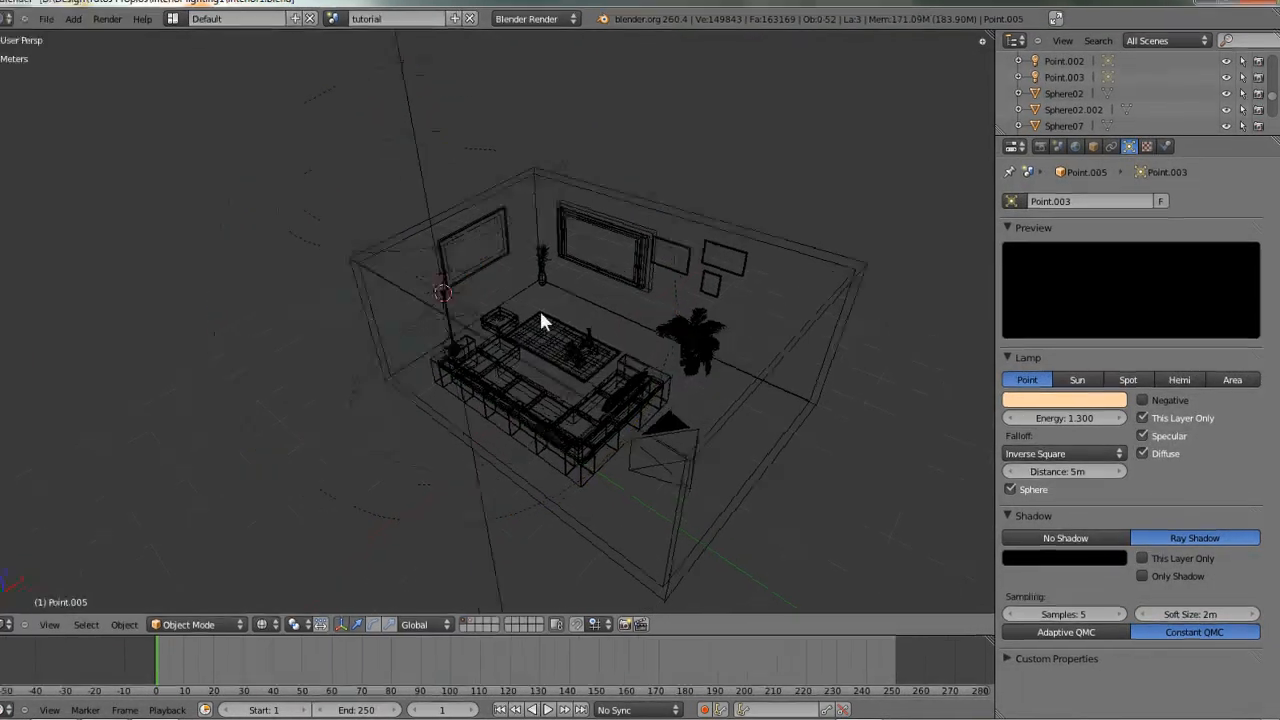
{"action": "key", "text": "2"}
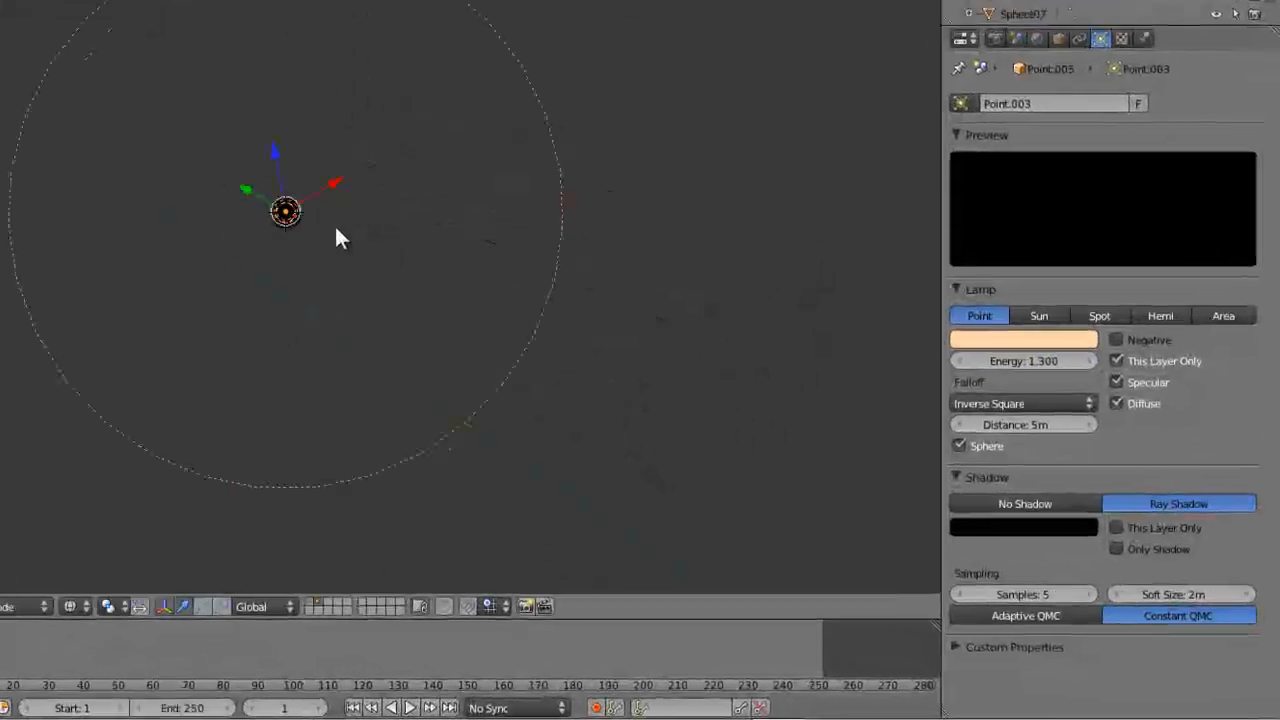
- Set the energy of the duplicated point lamp inside the lampshade to 80
{"action": "scroll", "coordinate": [473, 298], "scroll_direction": "up", "scroll_amount": 5}
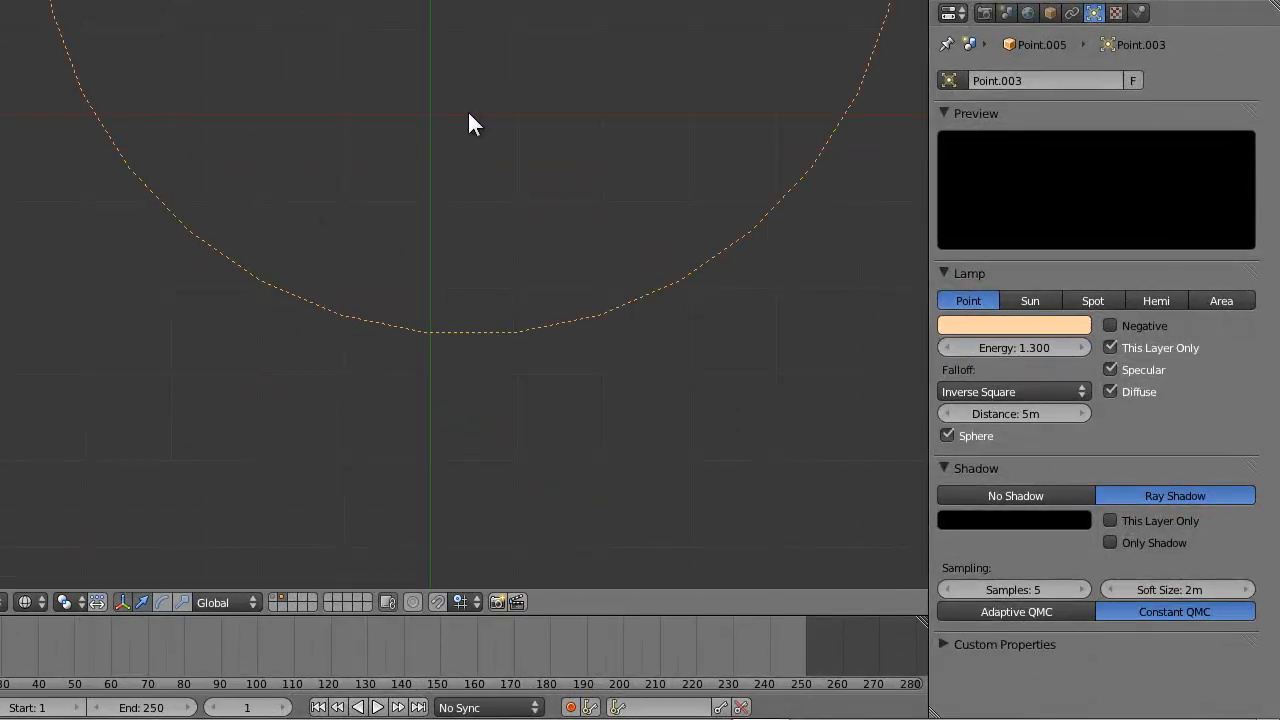
{"action": "scroll", "coordinate": [469, 120], "scroll_direction": "down", "scroll_amount": 6}
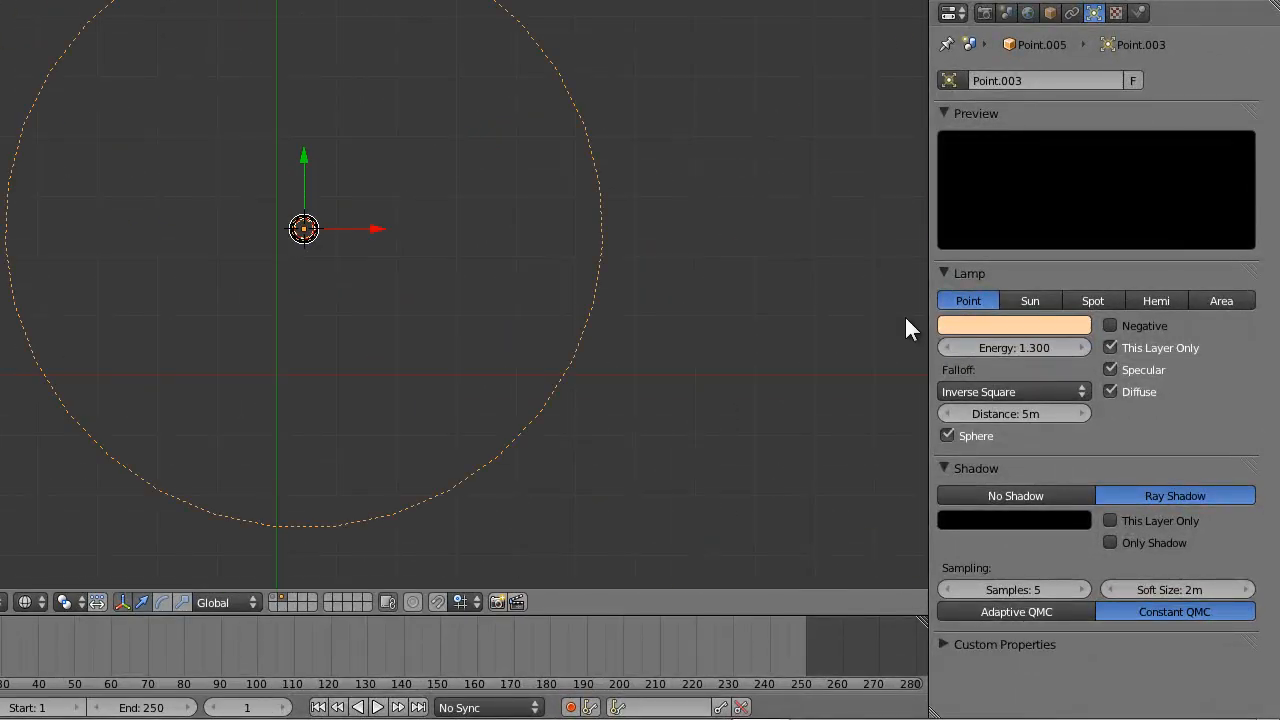
{"action": "left_click", "coordinate": [1020, 347]}
{"action": "type", "text": "80"}
{"action": "key", "text": "Return"}
- Enable subsurface scattering on the lampshade's material with a scale of 0.4
{"action": "key", "text": "KP_0"}
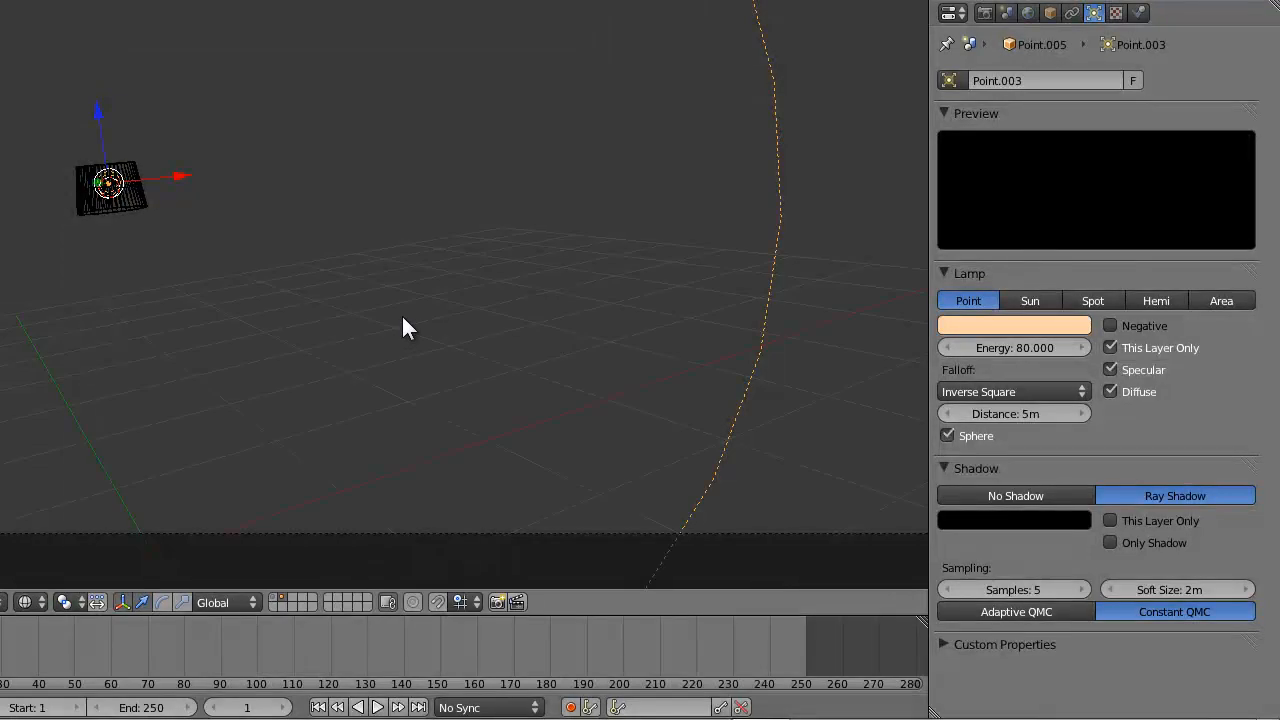
{"action": "middle_click_drag", "start_coordinate": [273, 285], "coordinate": [366, 290], "text": "shift"}
{"action": "key", "text": "z"}
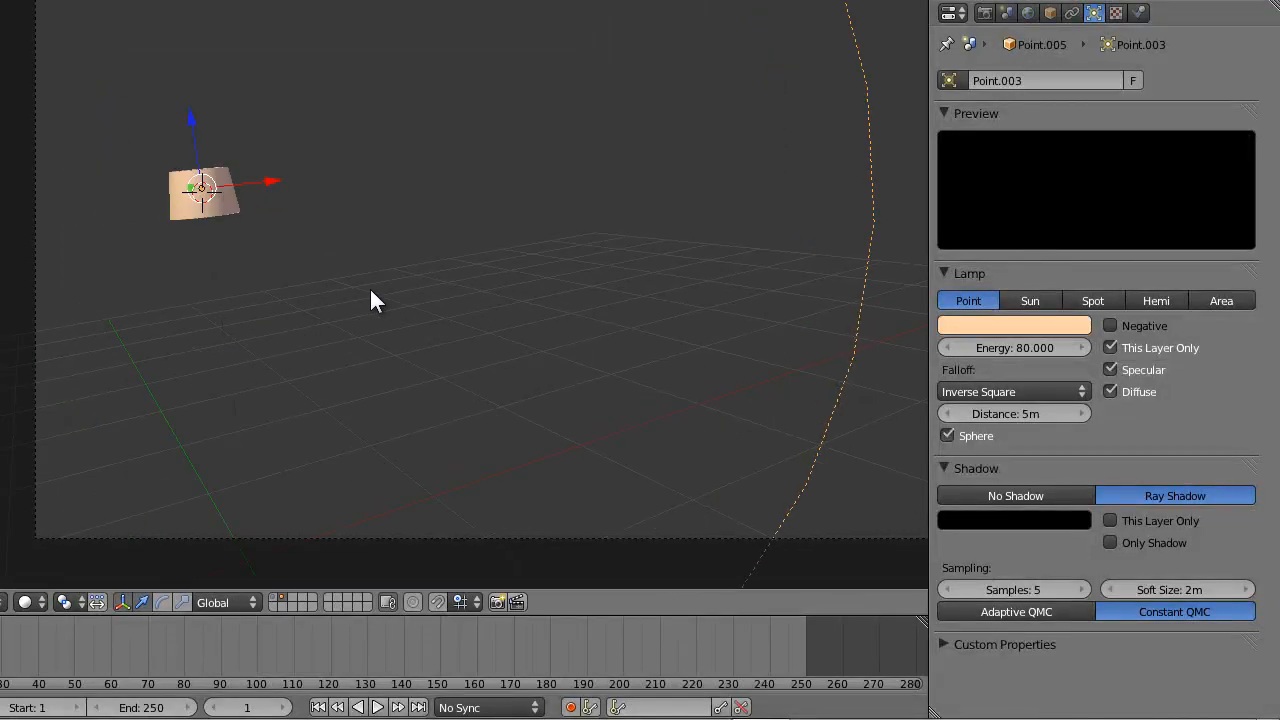
{"action": "right_click", "coordinate": [225, 215]}
{"action": "scroll", "coordinate": [1225, 610], "scroll_direction": "down", "scroll_amount": 5}
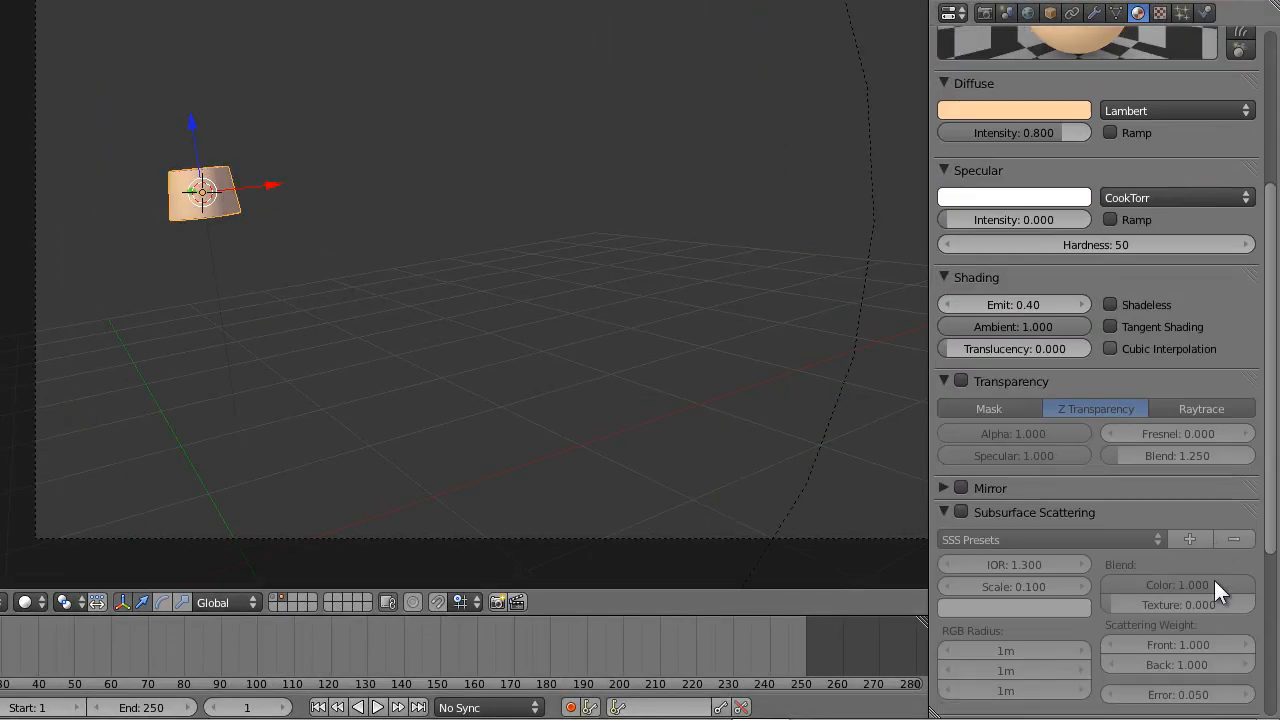
{"action": "left_click", "coordinate": [961, 512]}
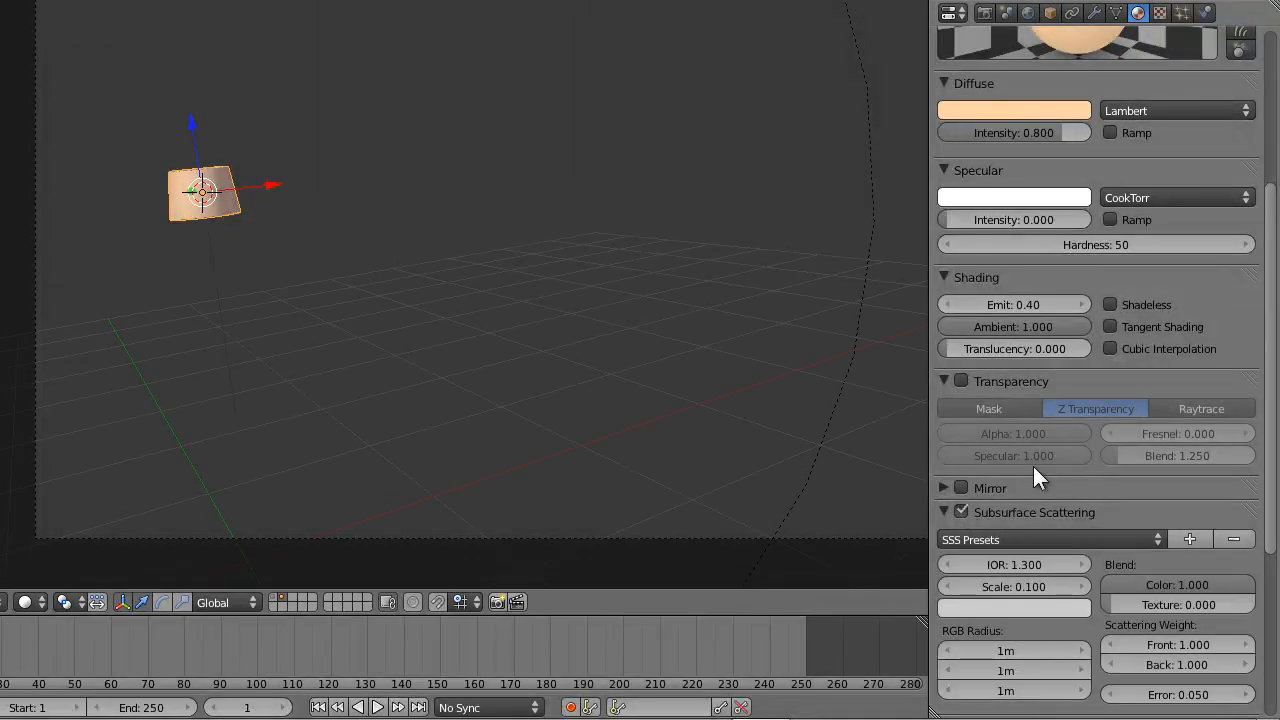
{"action": "left_click", "coordinate": [1011, 589]}
{"action": "type", "text": "0.4"}
{"action": "key", "text": "Return"}
- Set the lampshade's subsurface scattering colour to its diffuse colour by sampling it with the eyedropper
{"action": "left_click", "coordinate": [1000, 607]}
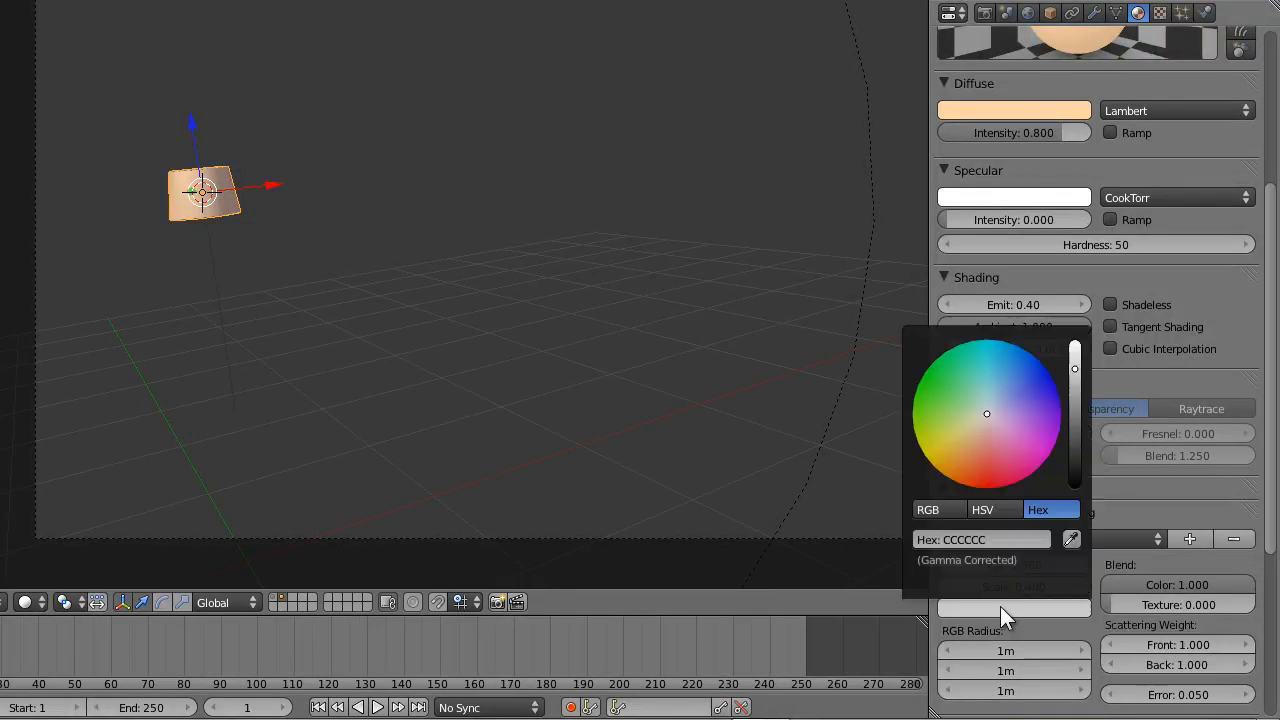
{"action": "left_click", "coordinate": [1071, 539]}
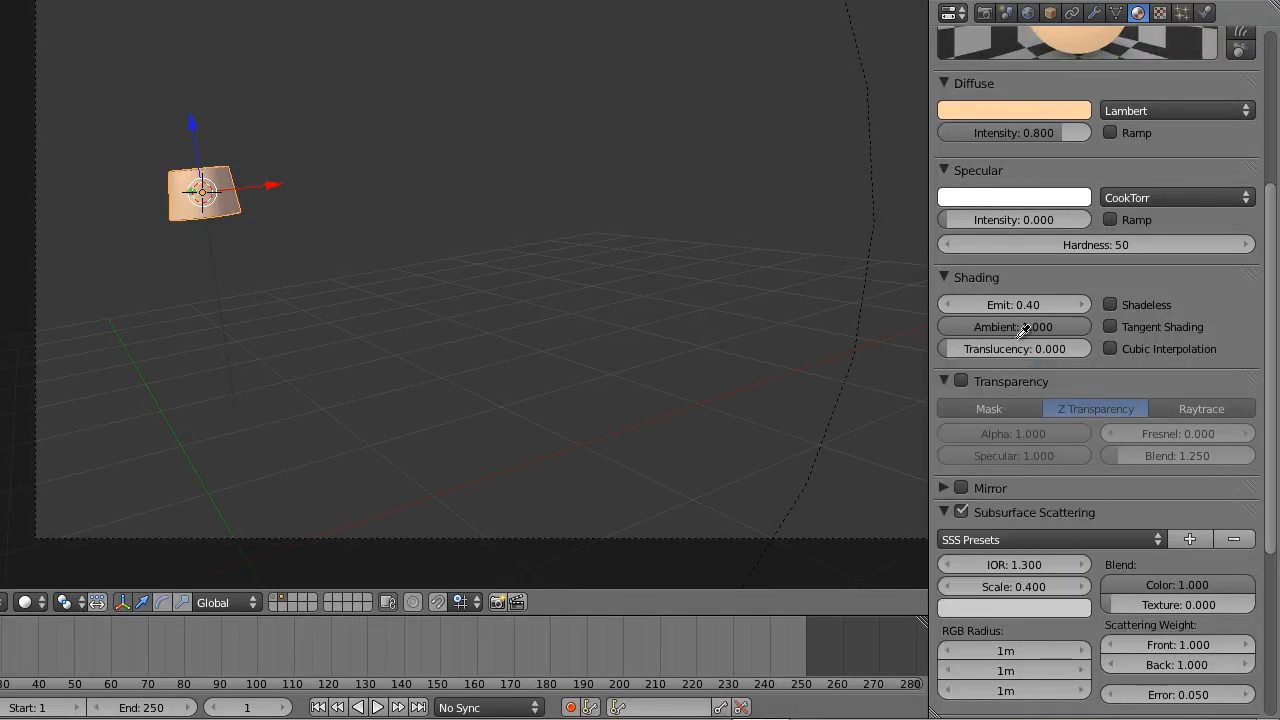
{"action": "left_click", "coordinate": [1025, 107]}
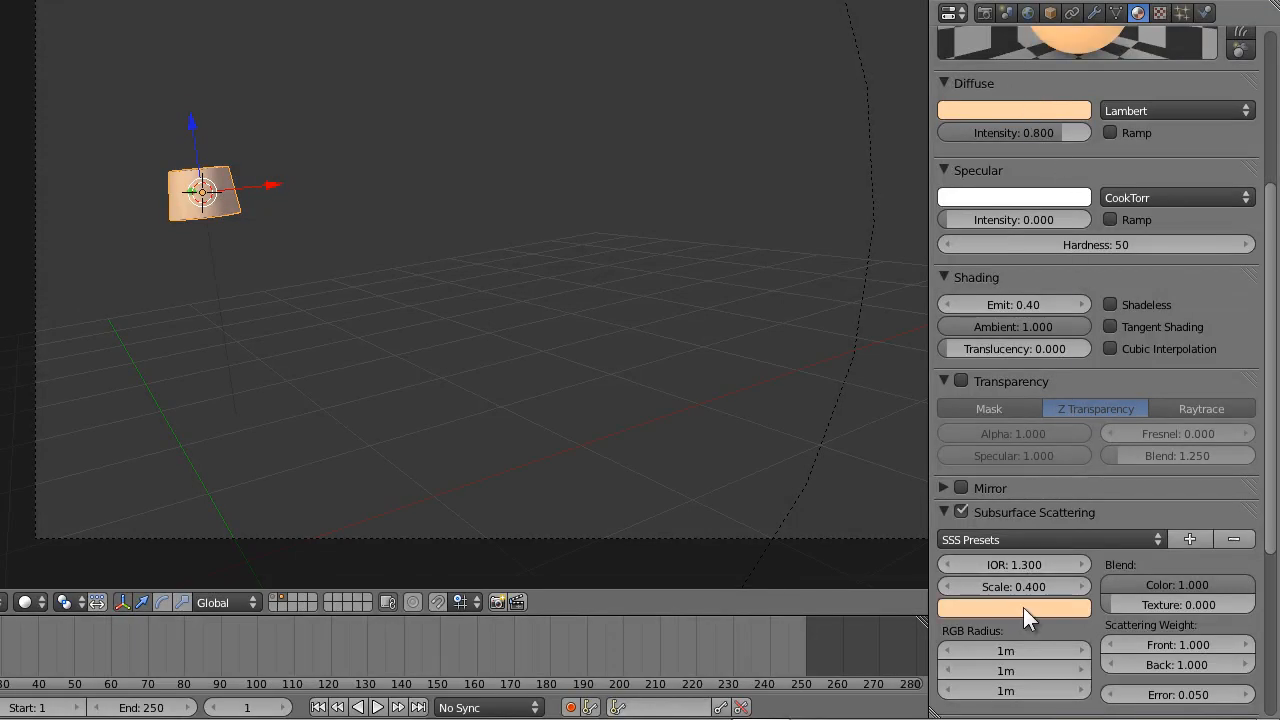
{"action": "scroll", "coordinate": [1277, 390], "scroll_direction": "up", "scroll_amount": 2}
{"action": "scroll", "coordinate": [1277, 385], "scroll_direction": "up", "scroll_amount": 3}
{"action": "scroll", "coordinate": [1268, 392], "scroll_direction": "down", "scroll_amount": 4}
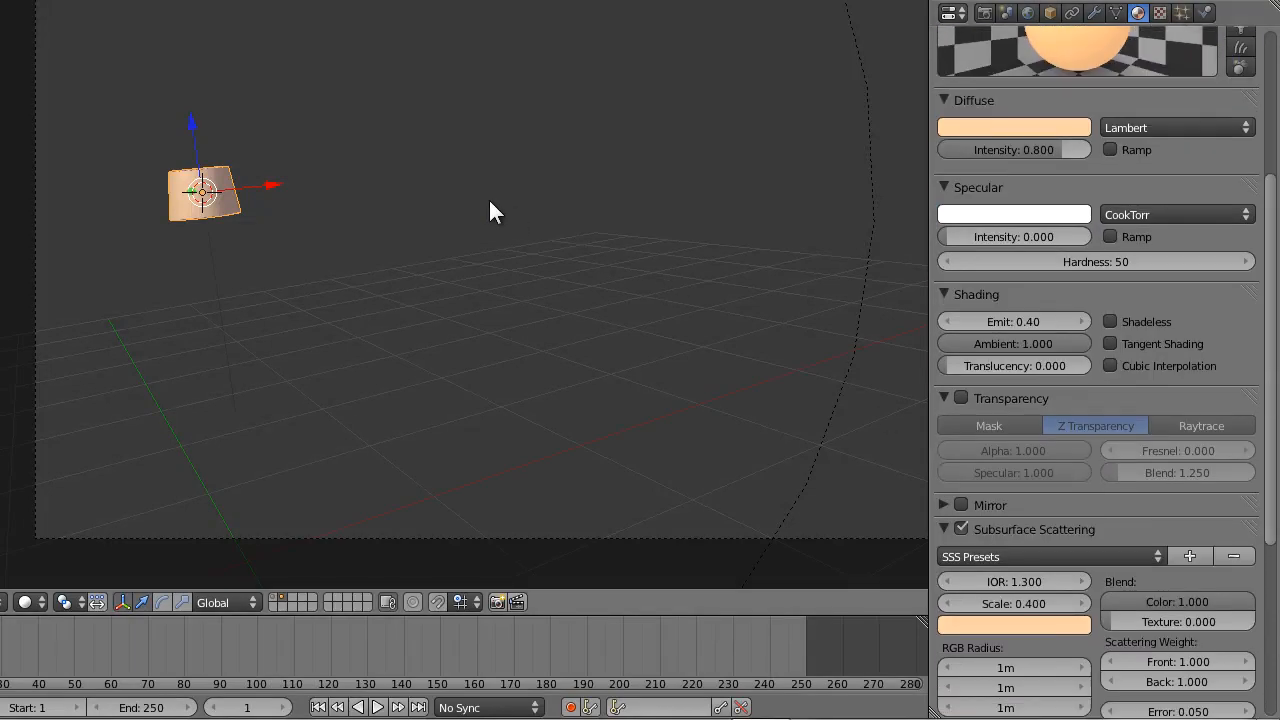
- Render the isolated lampshade and examine its scattering effect up close
{"action": "key", "text": "F12"}
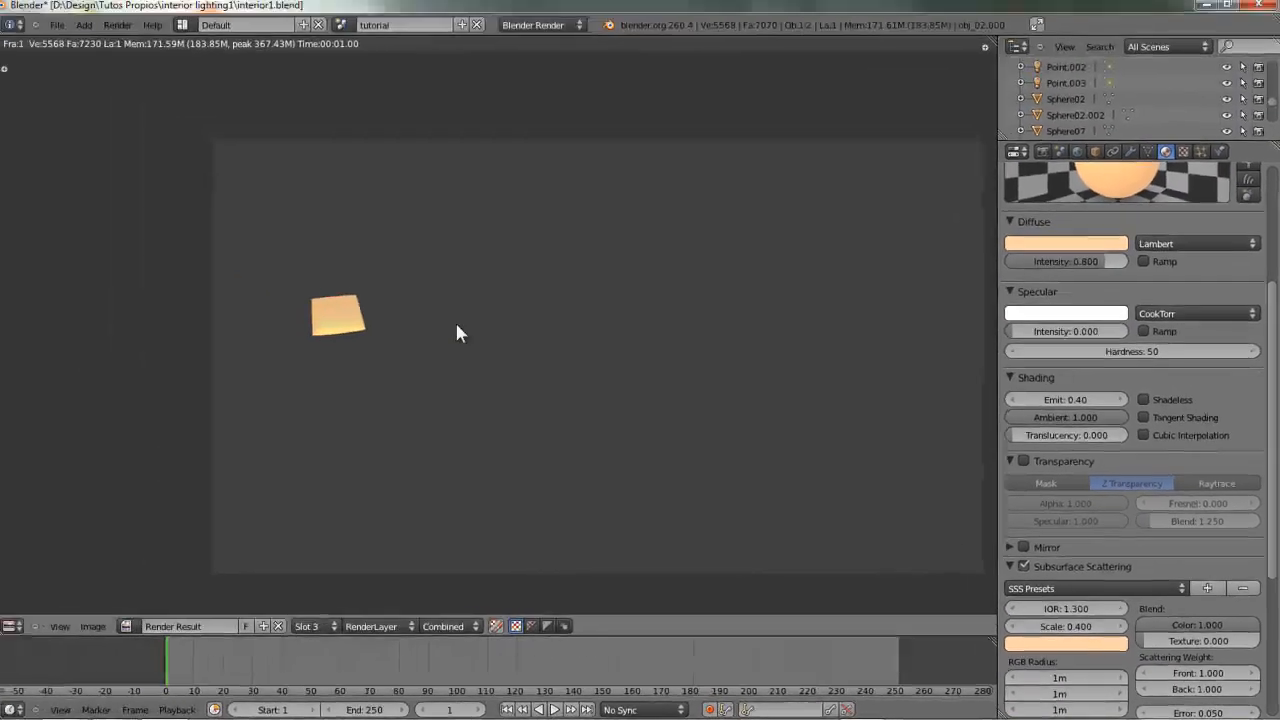
{"action": "scroll", "coordinate": [355, 330], "scroll_direction": "up", "scroll_amount": 6}
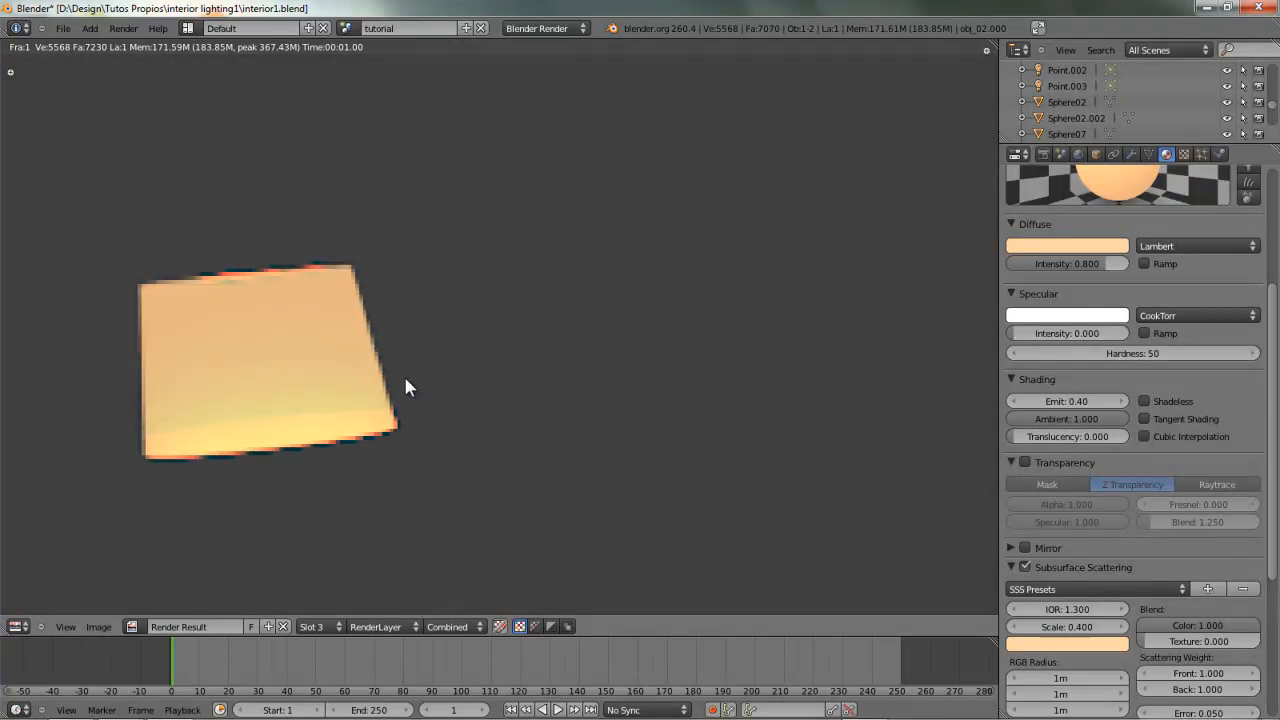
{"action": "scroll", "coordinate": [284, 334], "scroll_direction": "down", "scroll_amount": 6}
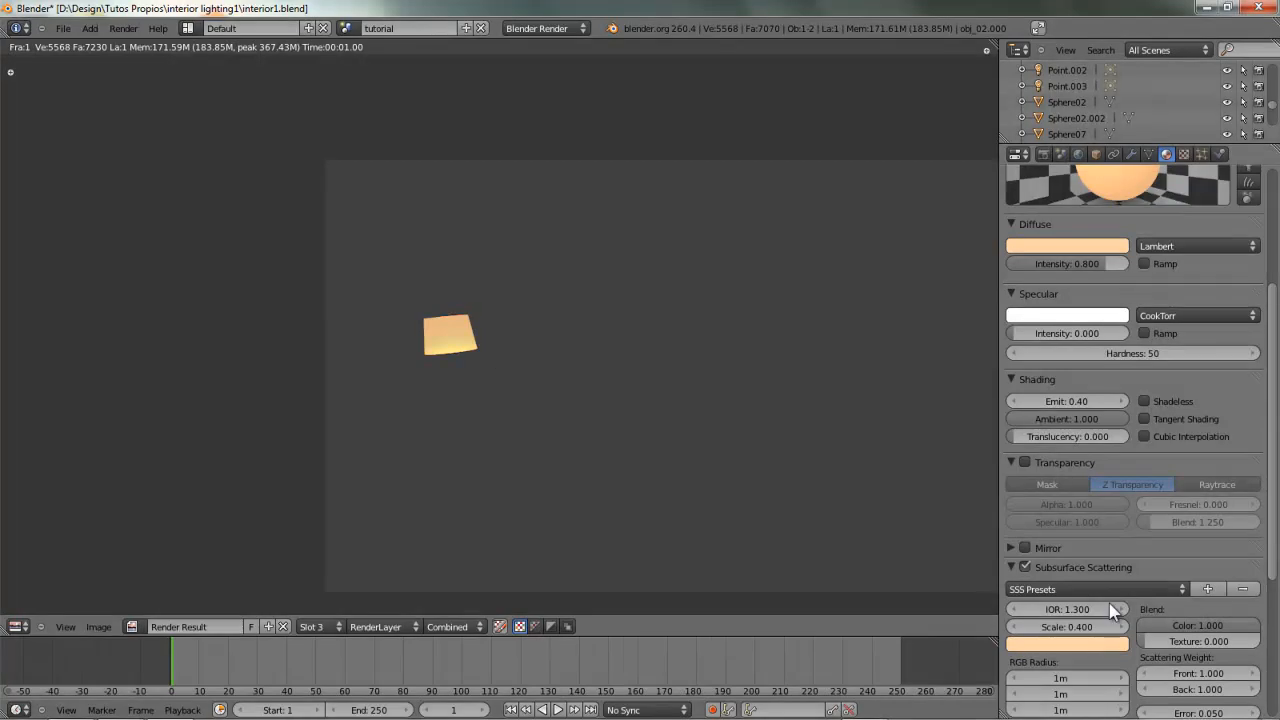
- Set the lampshade's subsurface scattering scale to 0.6 and render it again
{"action": "left_click", "coordinate": [1073, 626]}
{"action": "type", "text": "0.6"}
{"action": "key", "text": "Return"}
{"action": "key", "text": "F12"}
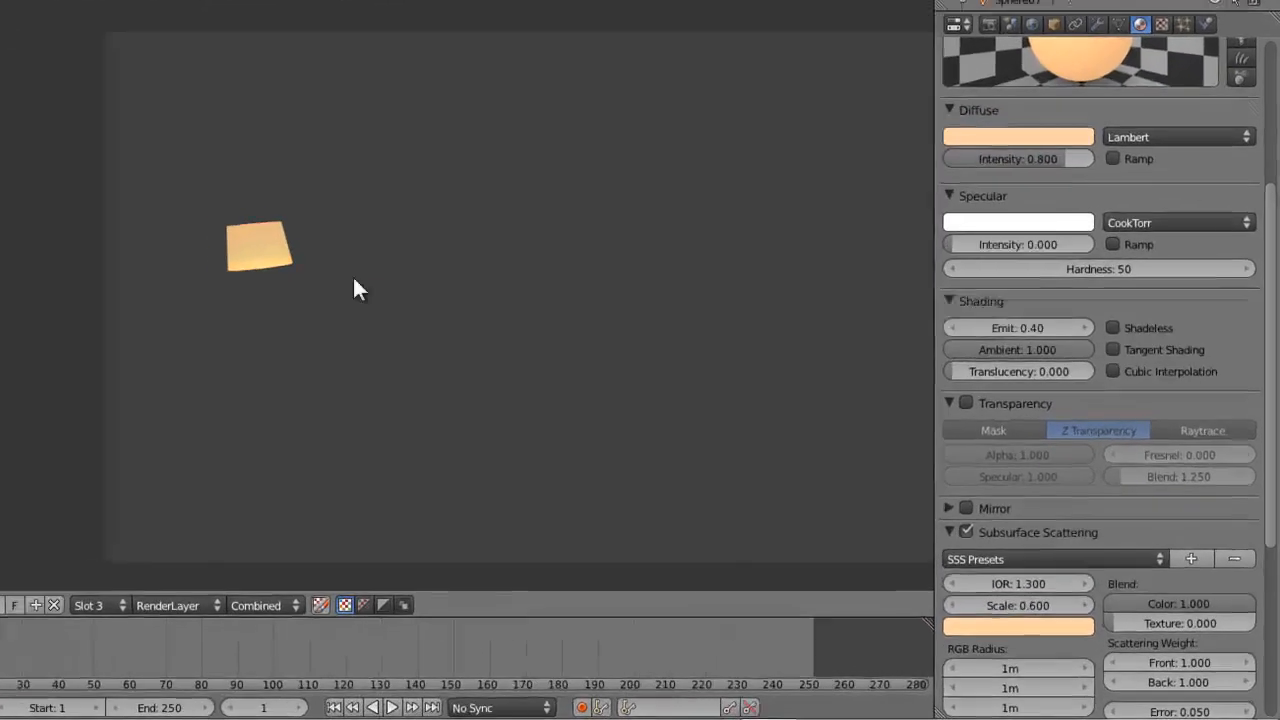
- Try a subsurface scattering scale of 0.1 on the lampshade and render the result
{"action": "left_click", "coordinate": [1064, 627]}
{"action": "type", "text": "1"}
{"action": "key", "text": "Return"}
{"action": "key", "text": "F12"}
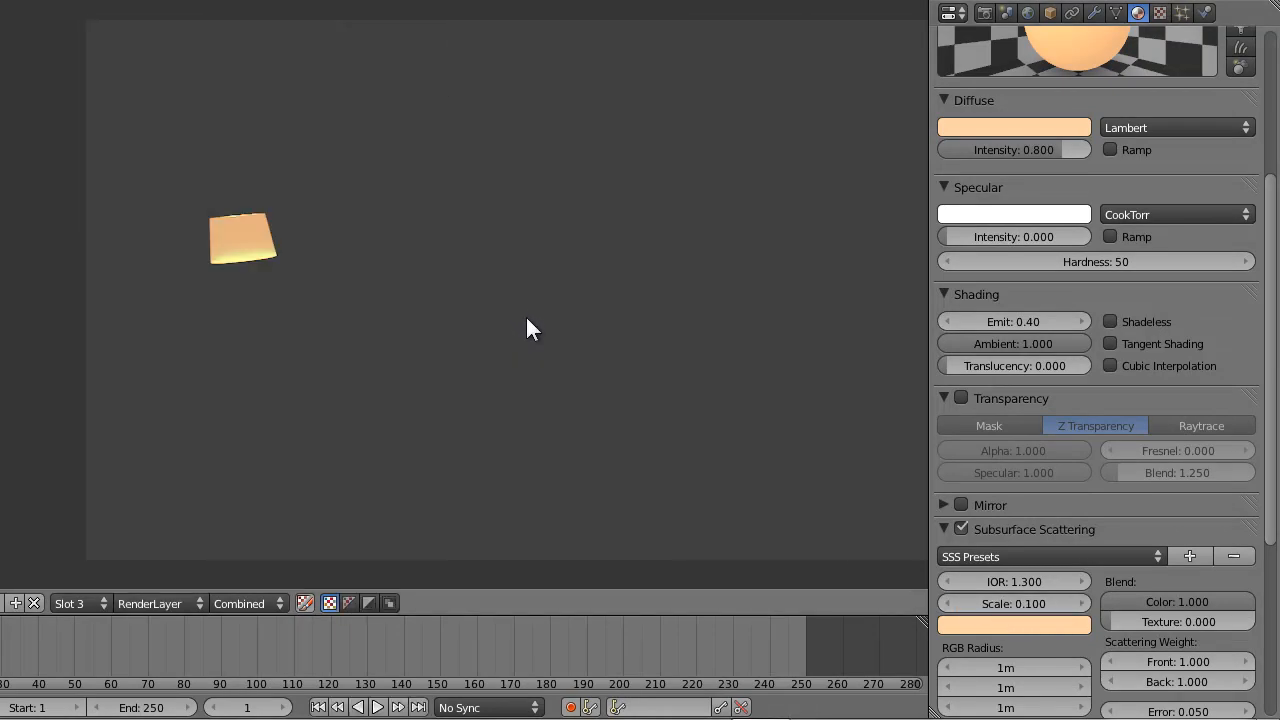
- Set the lampshade's subsurface scattering scale to 0.2 and render it
{"action": "left_click", "coordinate": [1013, 603]}
{"action": "type", "text": "0.2"}
{"action": "key", "text": "Return"}
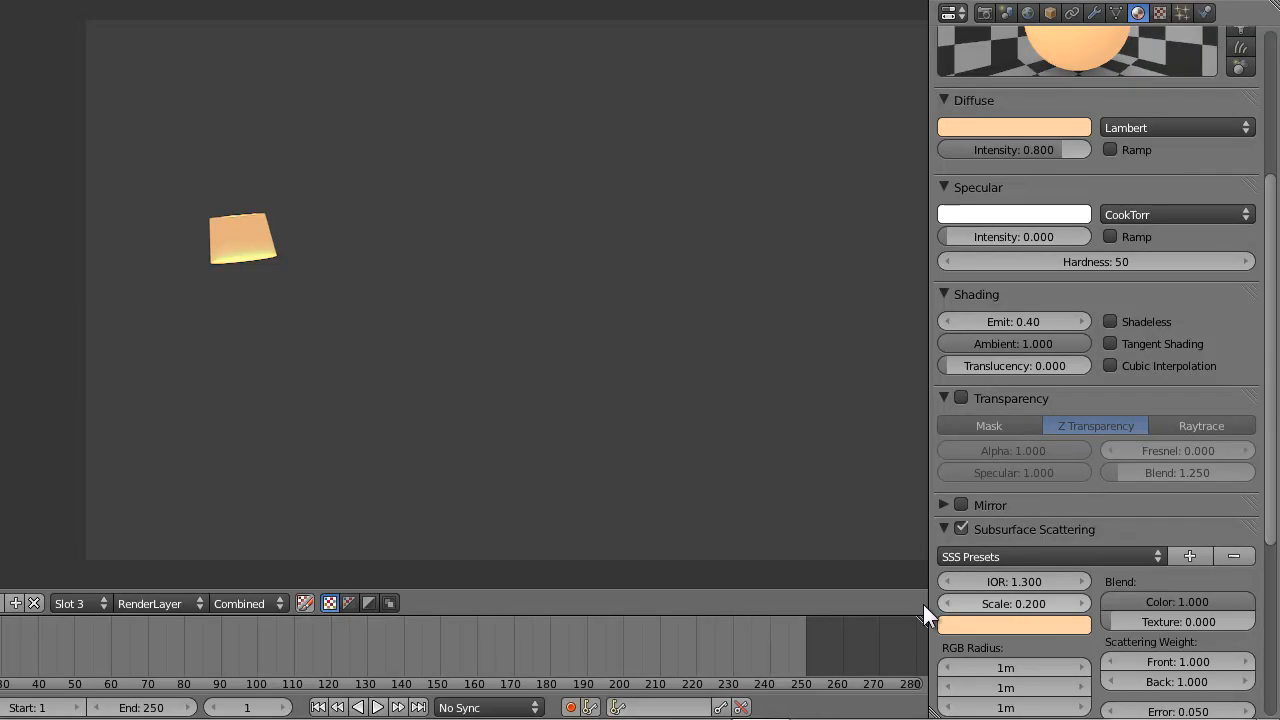
{"action": "key", "text": "F12"}
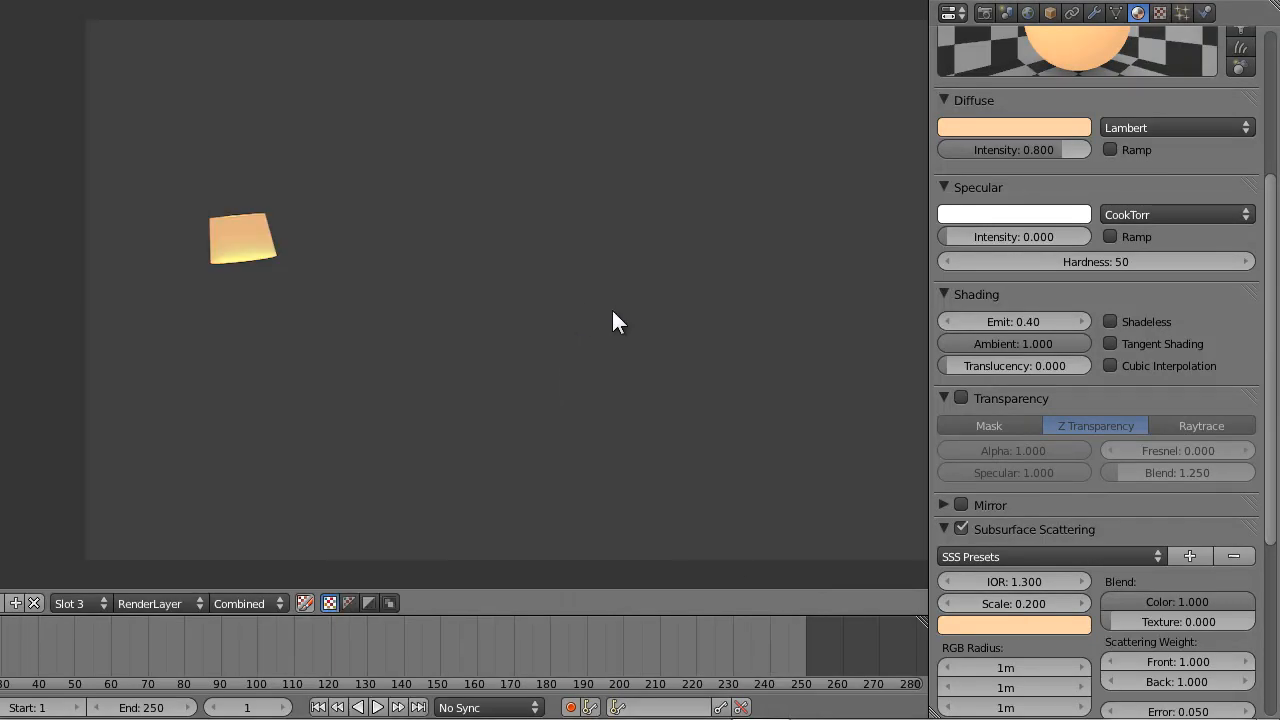
- Set the lampshade material's Emit value to 0.6 and render the lampshade
{"action": "left_click", "coordinate": [1073, 320]}
{"action": "left_click", "coordinate": [1074, 320]}
{"action": "left_click", "coordinate": [1042, 320]}
{"action": "type", "text": "0.6"}
{"action": "key", "text": "Return"}
{"action": "key", "text": "F12"}
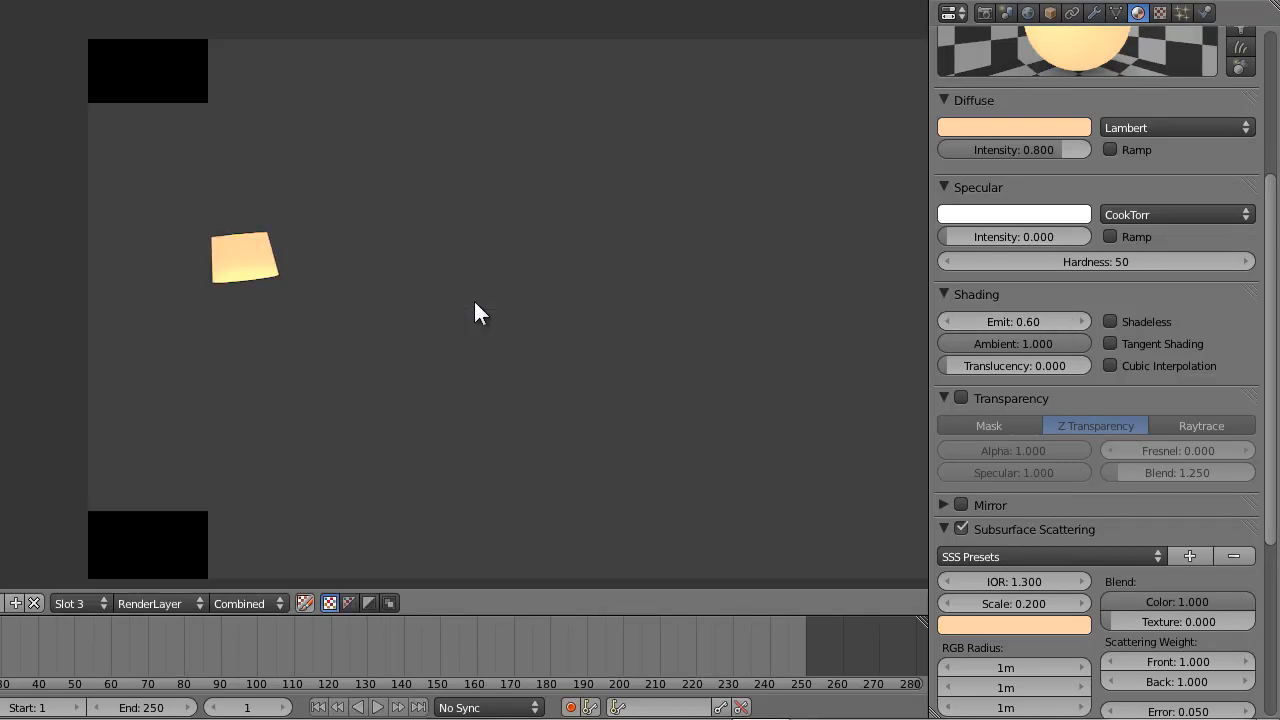
- Try an Emit value of 0.8 on the lampshade material and render it
{"action": "left_click", "coordinate": [1018, 314]}
{"action": "key", "text": "BackSpace"}
{"action": "type", "text": "0.8"}
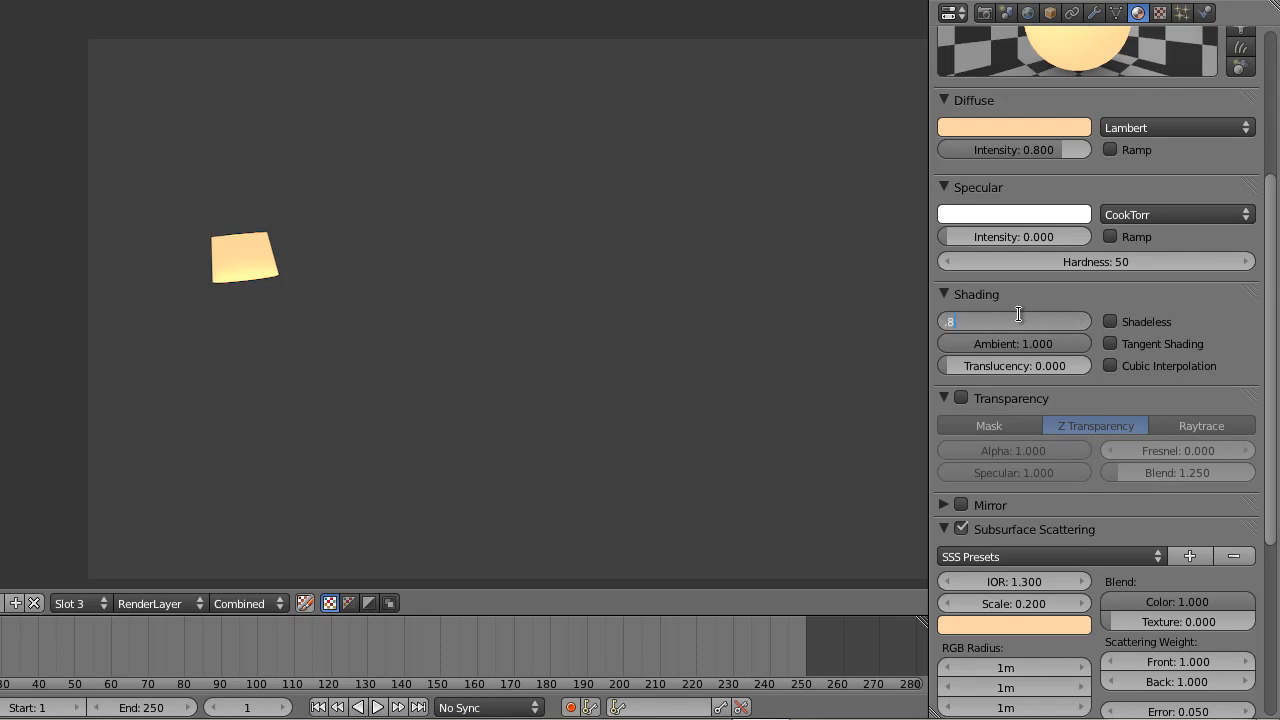
{"action": "key", "text": "Return"}
{"action": "key", "text": "F12"}
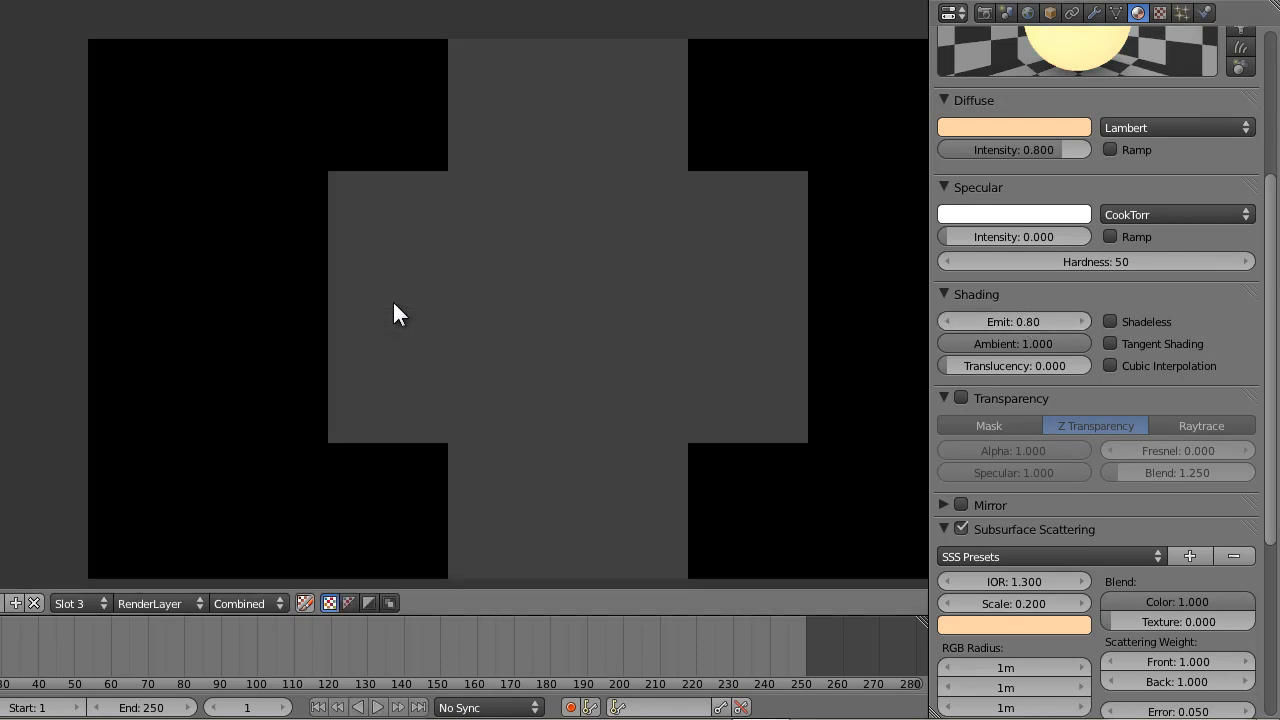
- Return the lampshade material's Emit value to 0.6, check it in a new render and close the render
{"action": "left_click", "coordinate": [1016, 322]}
{"action": "type", "text": "0.6"}
{"action": "key", "text": "Return"}
{"action": "key", "text": "F12"}
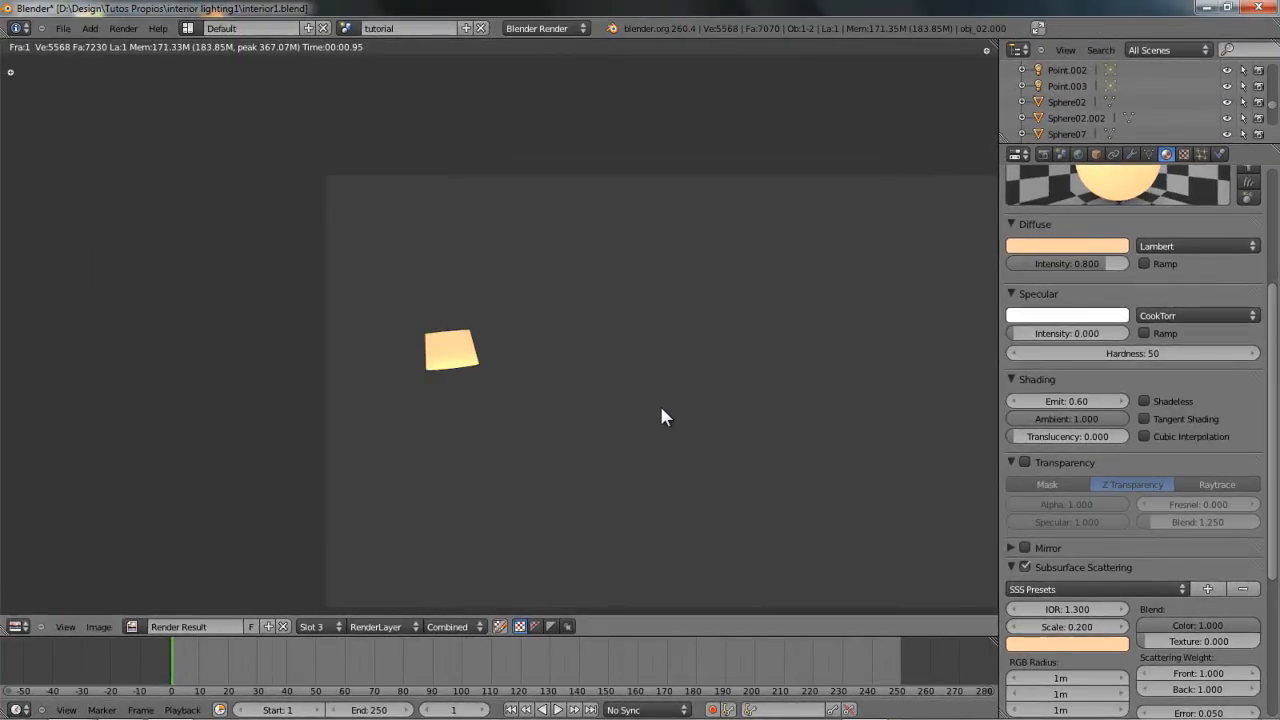
{"action": "scroll", "coordinate": [661, 409], "scroll_direction": "down", "scroll_amount": 2}
{"action": "middle_click_drag", "start_coordinate": [588, 360], "coordinate": [452, 346]}
{"action": "scroll", "coordinate": [527, 370], "scroll_direction": "up", "scroll_amount": 2}
{"action": "key", "text": "Escape"}
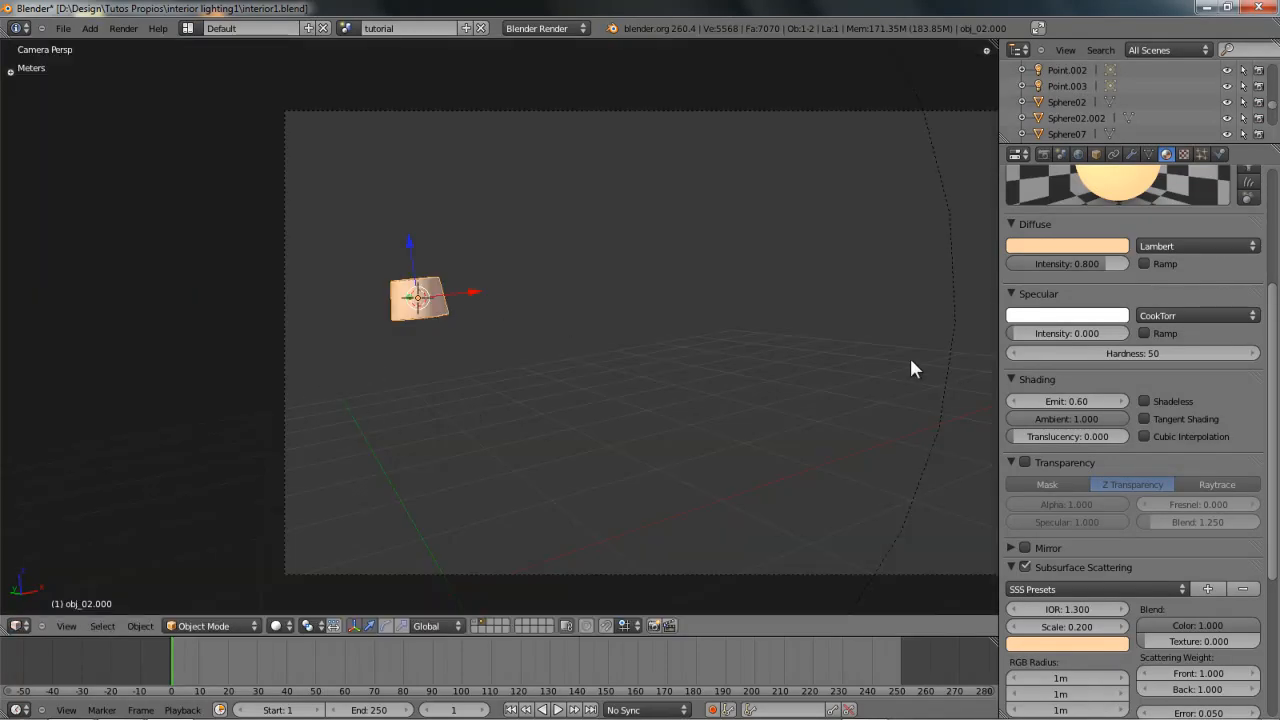
- Select the lampshade's point lamp, display the room's layer as well and render the whole living room through the camera
{"action": "right_click", "coordinate": [945, 362]}
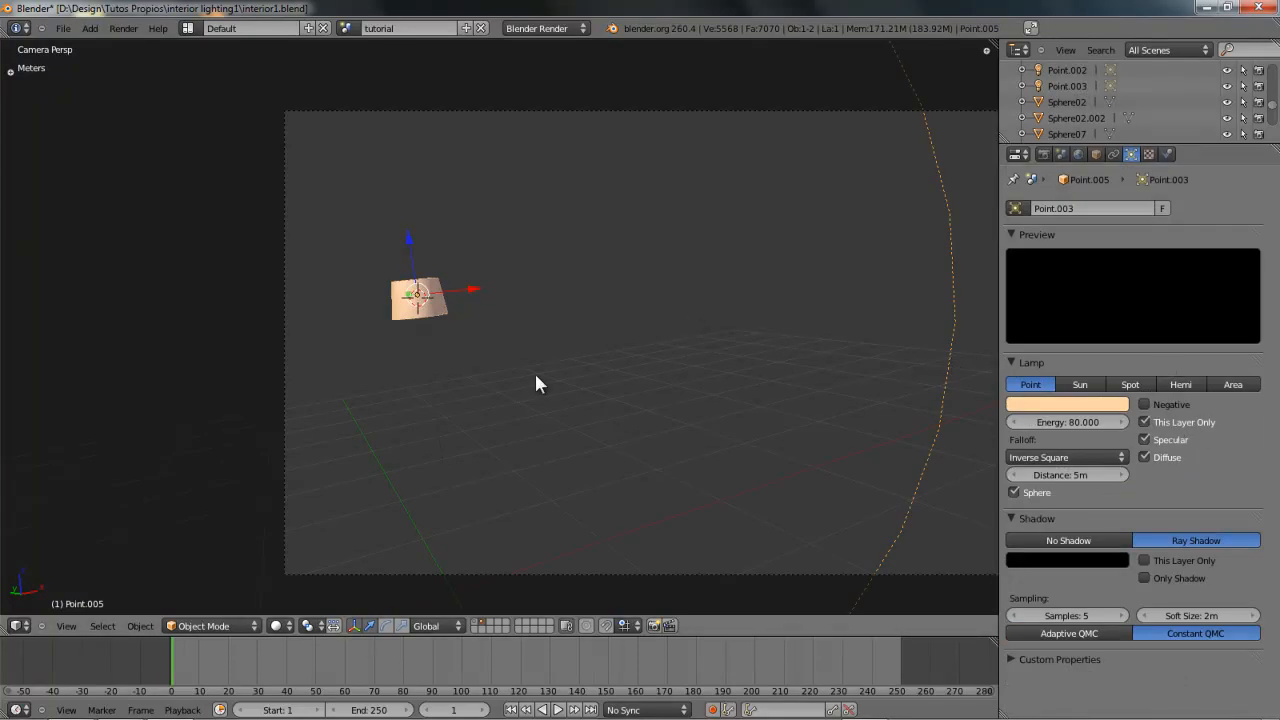
{"action": "scroll", "coordinate": [537, 384], "scroll_direction": "down", "scroll_amount": 3}
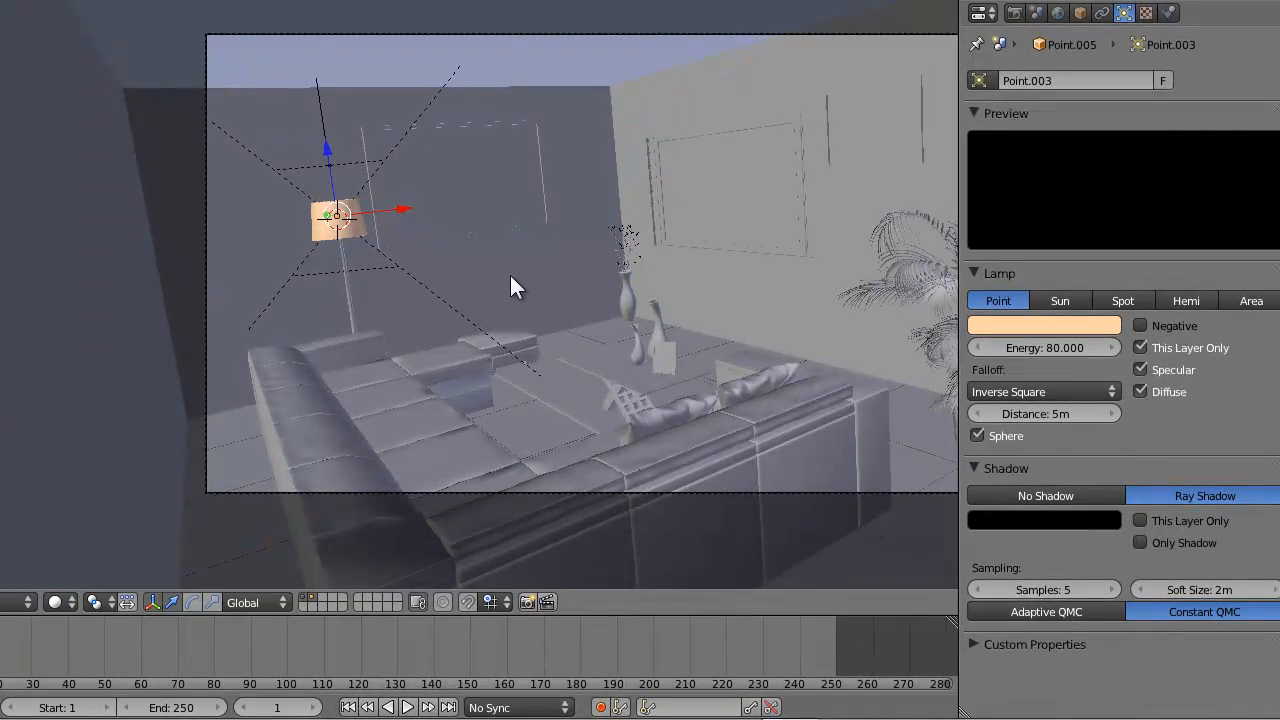
{"action": "key", "text": "F12"}
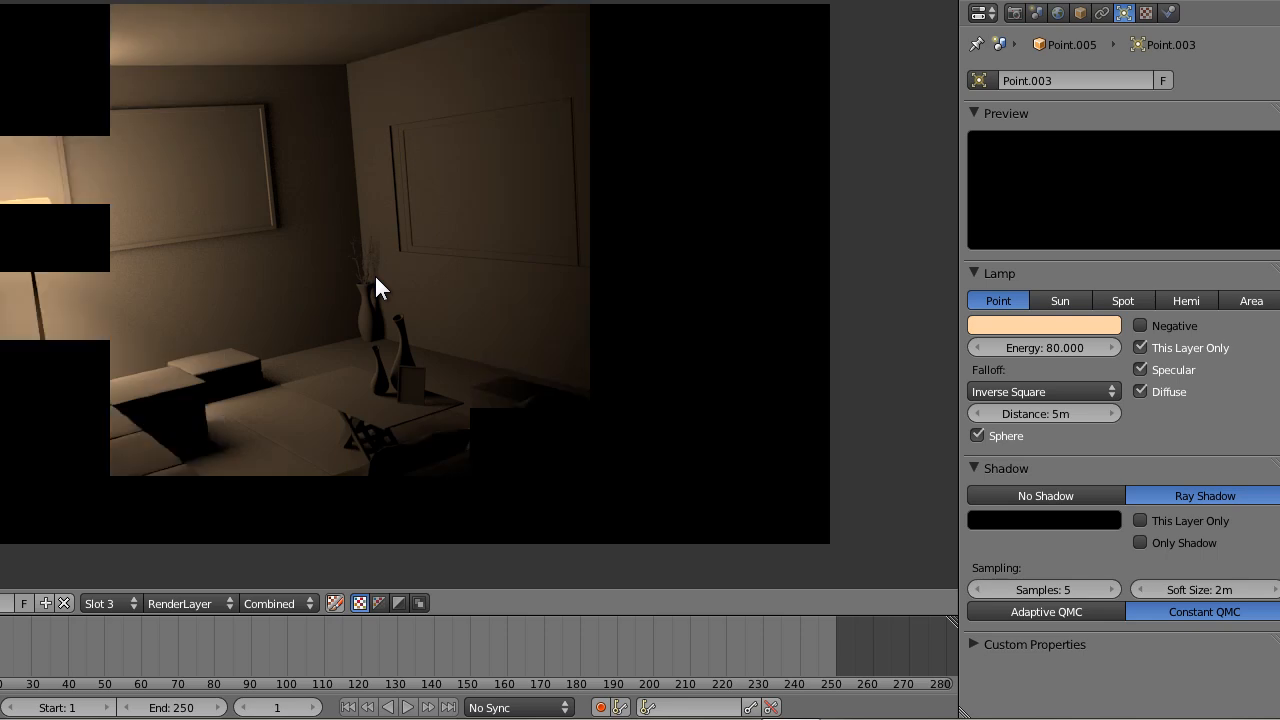
{"action": "mouse_move", "coordinate": [342, 307]}
{"action": "middle_mouse_down"}
{"action": "mouse_move", "coordinate": [363, 264]}
{"action": "mouse_move", "coordinate": [328, 287]}
{"action": "middle_mouse_up"}
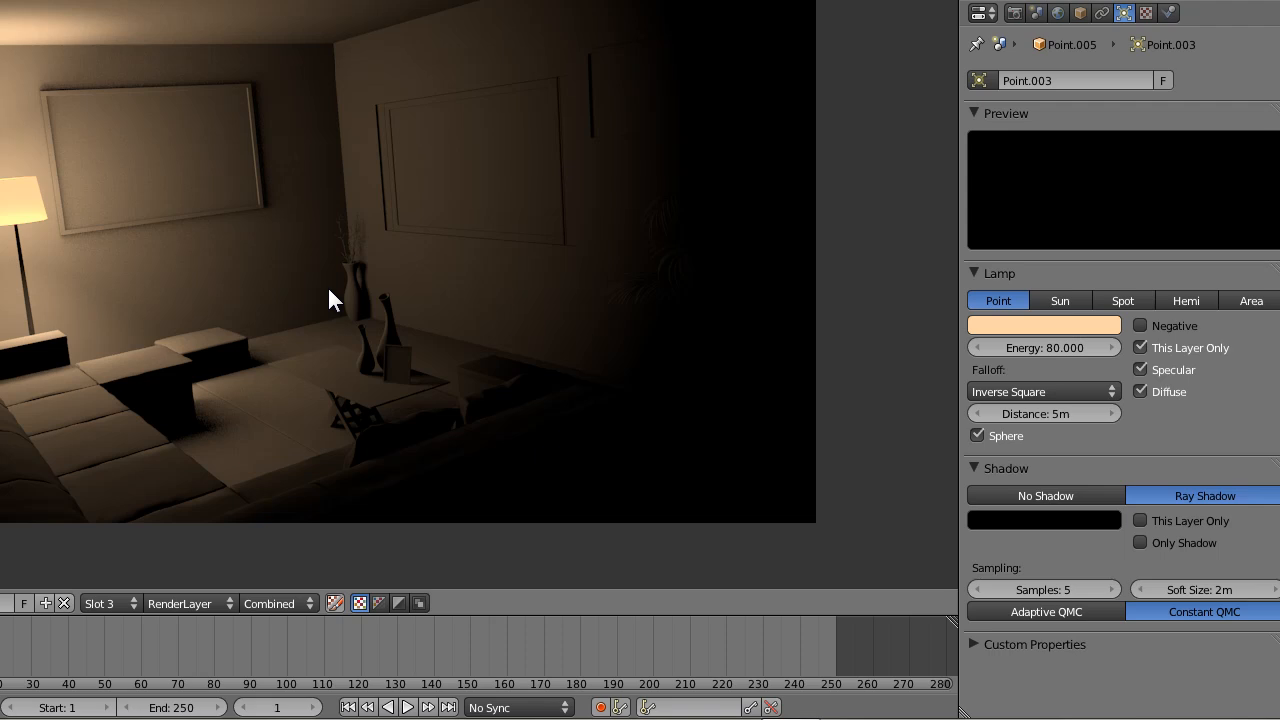
{"action": "middle_click_drag", "start_coordinate": [30, 279], "coordinate": [165, 259]}
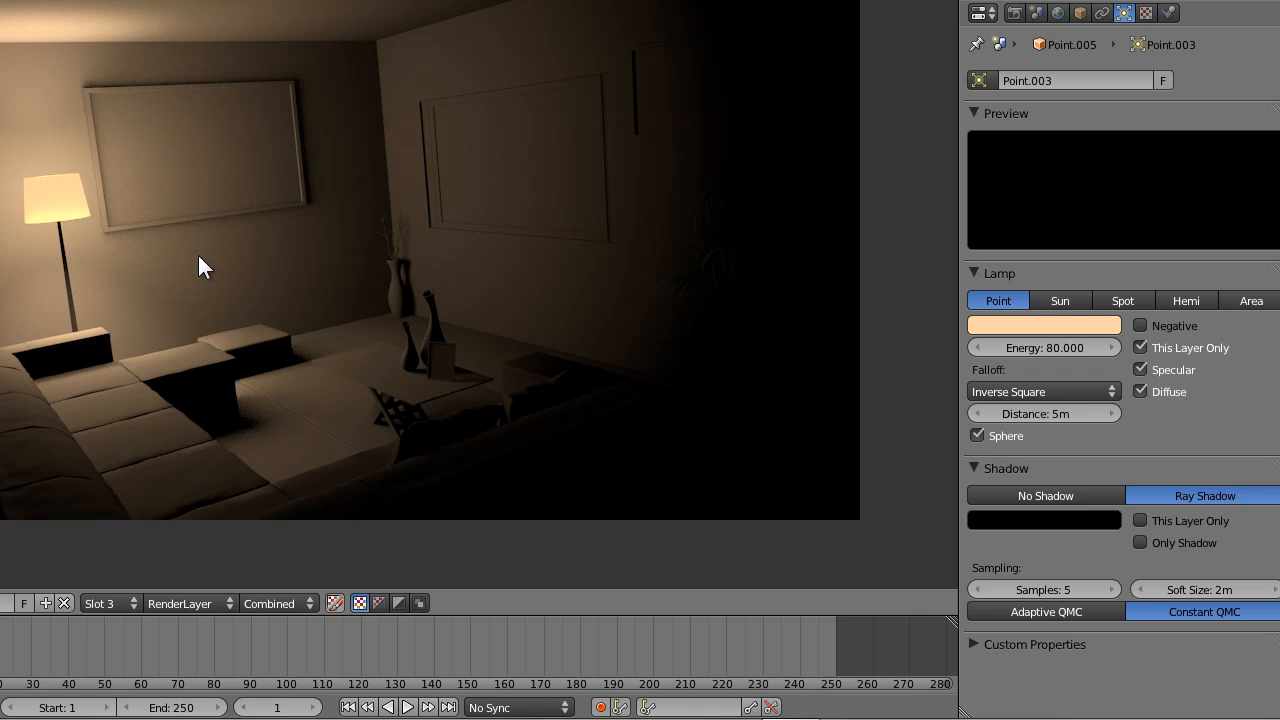
- Close the render and display the room from above in wireframe, framed on the floor lamp
{"action": "key", "text": "Escape"}
{"action": "key", "text": "KP_7"}
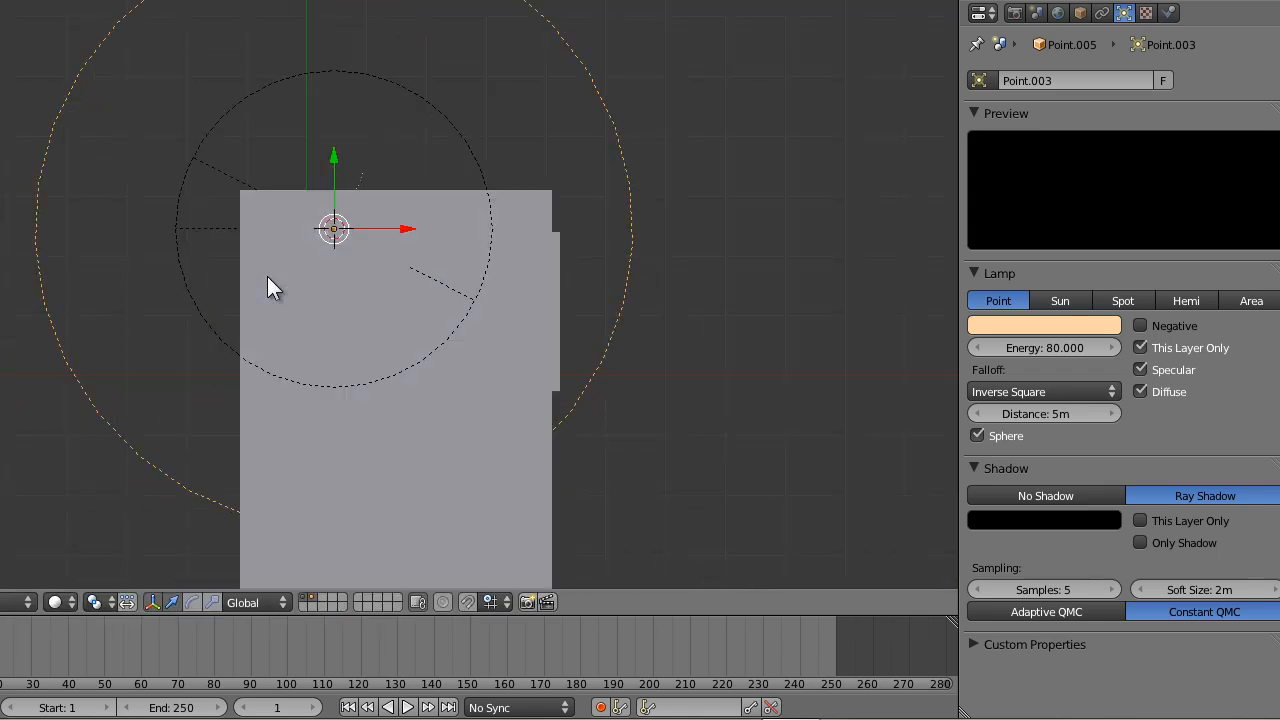
{"action": "key", "text": "z"}
{"action": "scroll", "coordinate": [402, 259], "scroll_direction": "up", "scroll_amount": 6}
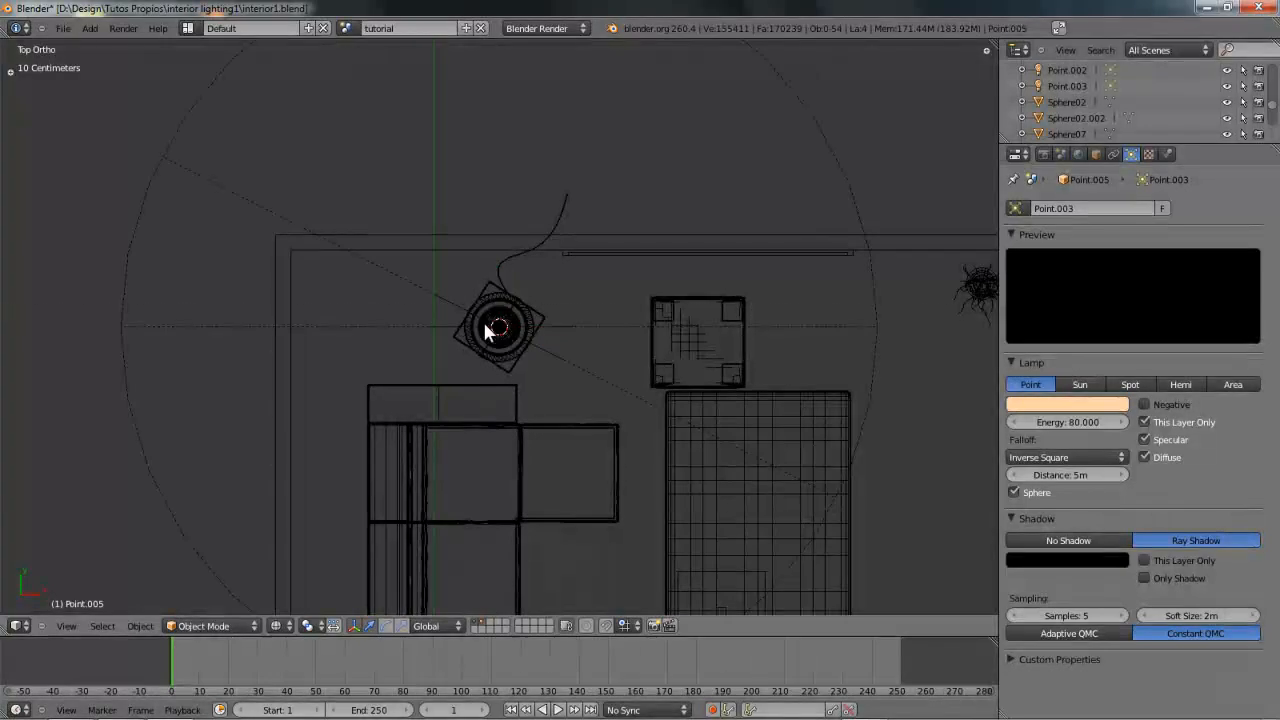
{"action": "key", "text": "a"}
{"action": "key", "text": "a"}
{"action": "key", "text": "a"}
{"action": "key", "text": "a"}
{"action": "key", "text": "a"}
{"action": "scroll", "coordinate": [440, 284], "scroll_direction": "down", "scroll_amount": 4}
{"action": "key", "text": "a"}
{"action": "key", "text": "a"}
{"action": "key", "text": "a"}
{"action": "scroll", "coordinate": [437, 285], "scroll_direction": "up", "scroll_amount": 2}
{"action": "key", "text": "a"}
{"action": "key", "text": "a"}
{"action": "scroll", "coordinate": [437, 291], "scroll_direction": "up", "scroll_amount": 3}
{"action": "key", "text": "b"}
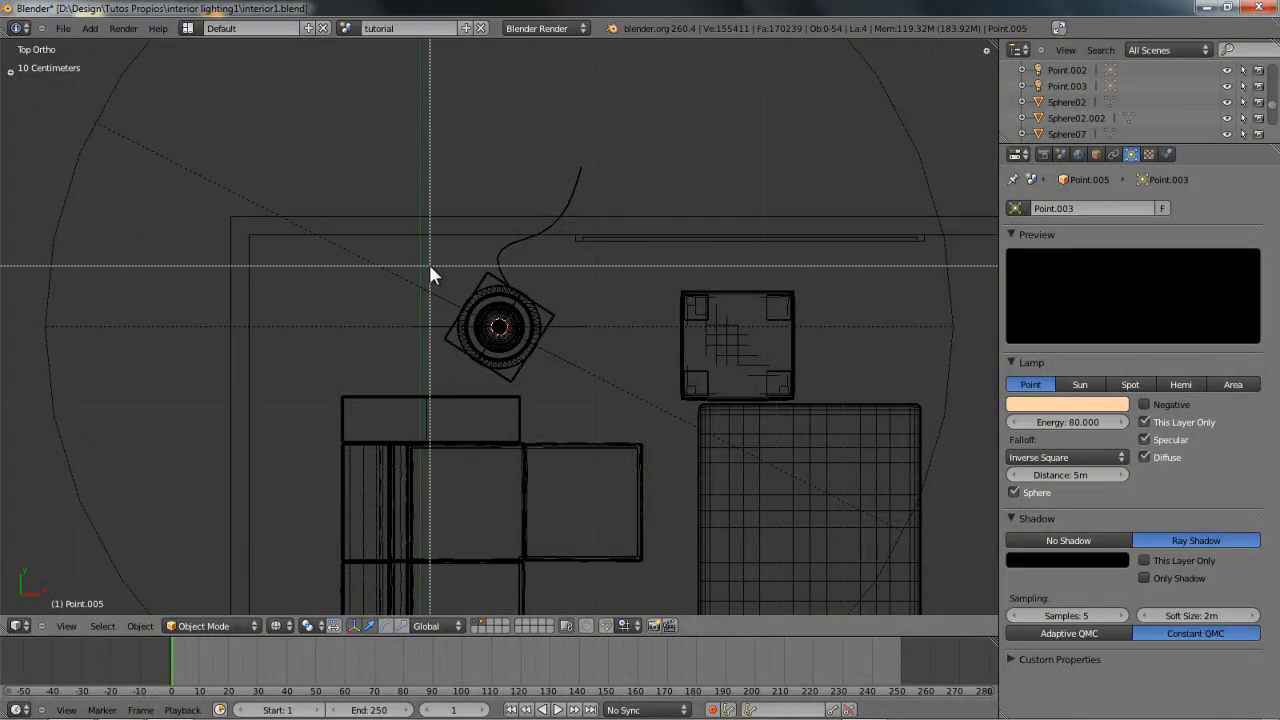
{"action": "key", "text": "Escape"}
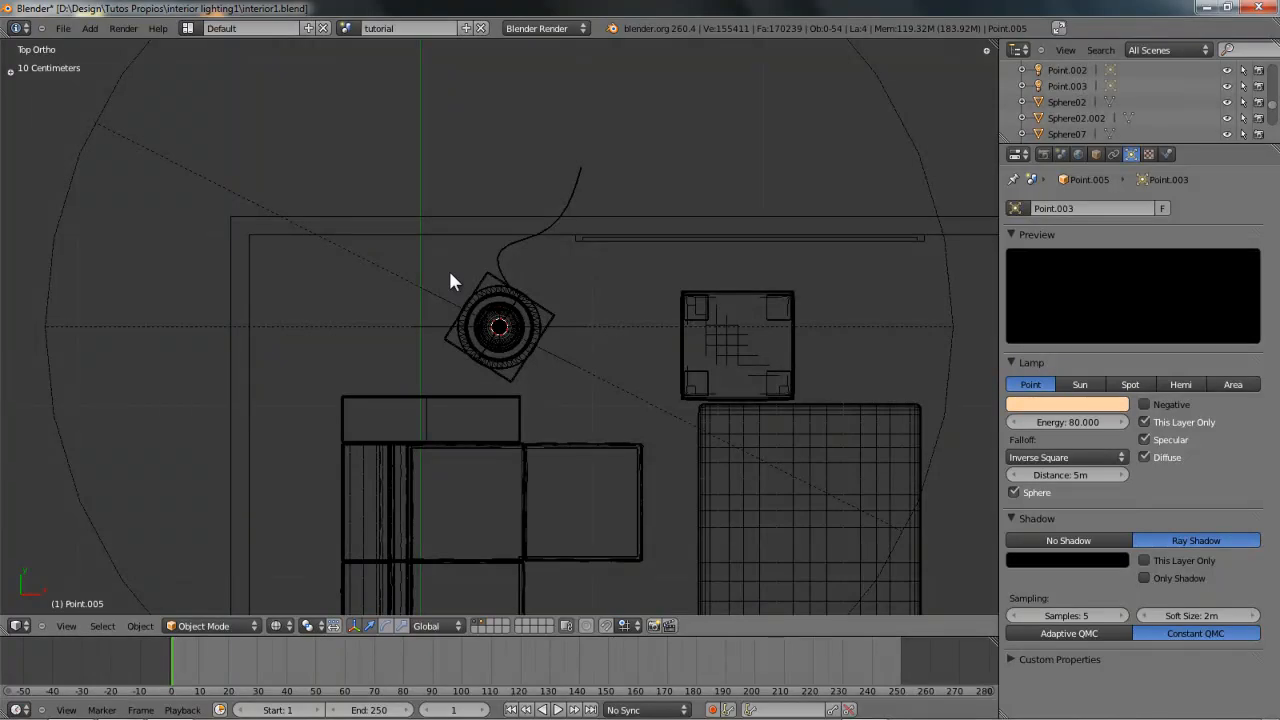
- Box-select the complete floor lamp together with its light sources and check the selection in 3D
{"action": "key", "text": "b"}
{"action": "left_click_drag", "start_coordinate": [433, 257], "coordinate": [566, 381]}
{"action": "scroll", "coordinate": [534, 256], "scroll_direction": "down", "scroll_amount": 8}
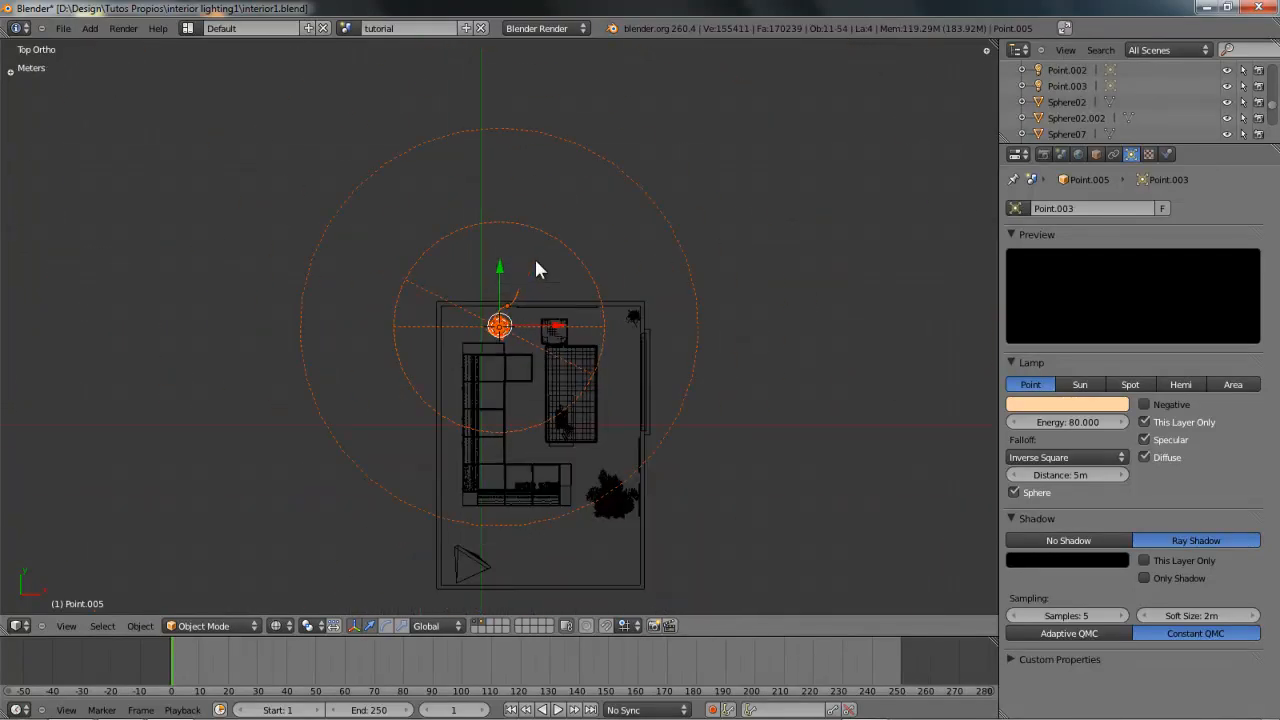
{"action": "middle_click_drag", "start_coordinate": [536, 262], "coordinate": [509, 220], "text": "shift"}
{"action": "middle_click_drag", "start_coordinate": [541, 300], "coordinate": [525, 216]}
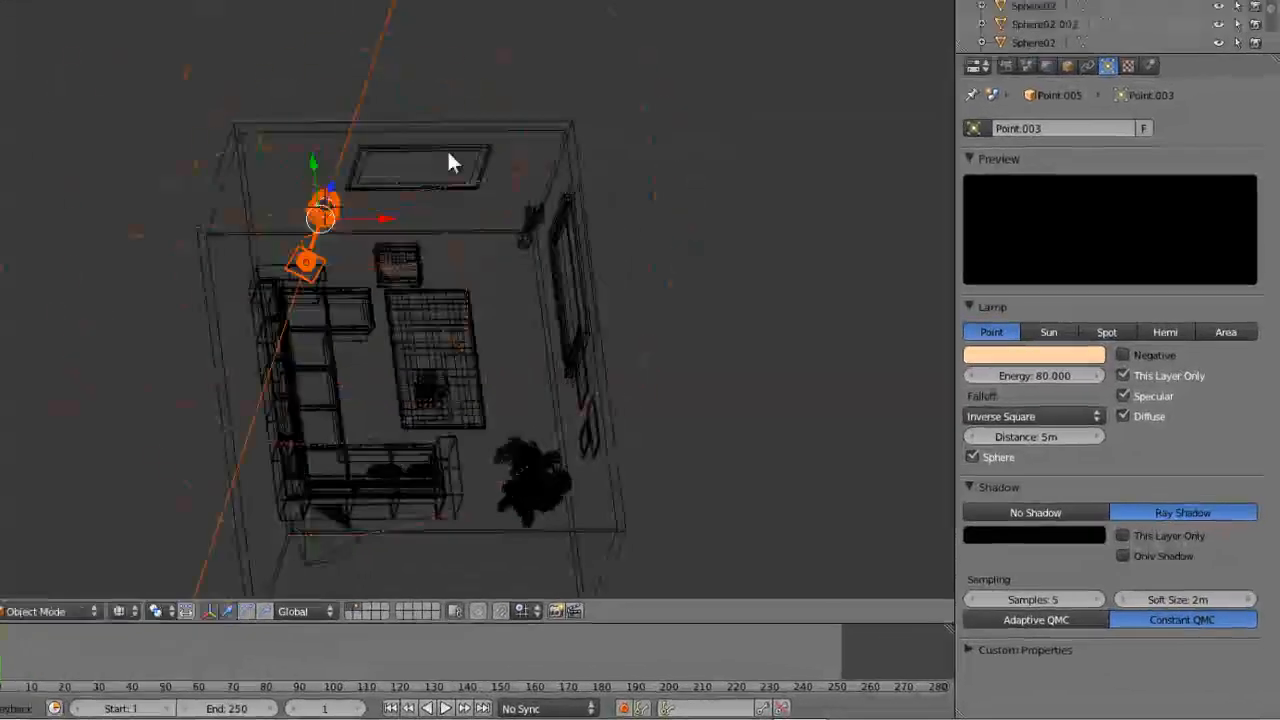
{"action": "middle_click_drag", "start_coordinate": [338, 105], "coordinate": [418, 247]}
- Duplicate the selected floor lamp with its lights in top view and place the copy in the corner behind the potted plant
{"action": "key", "text": "KP_7"}
{"action": "scroll", "coordinate": [325, 222], "scroll_direction": "down", "scroll_amount": 1}
{"action": "middle_click_drag", "start_coordinate": [360, 213], "coordinate": [376, 199], "text": "shift"}
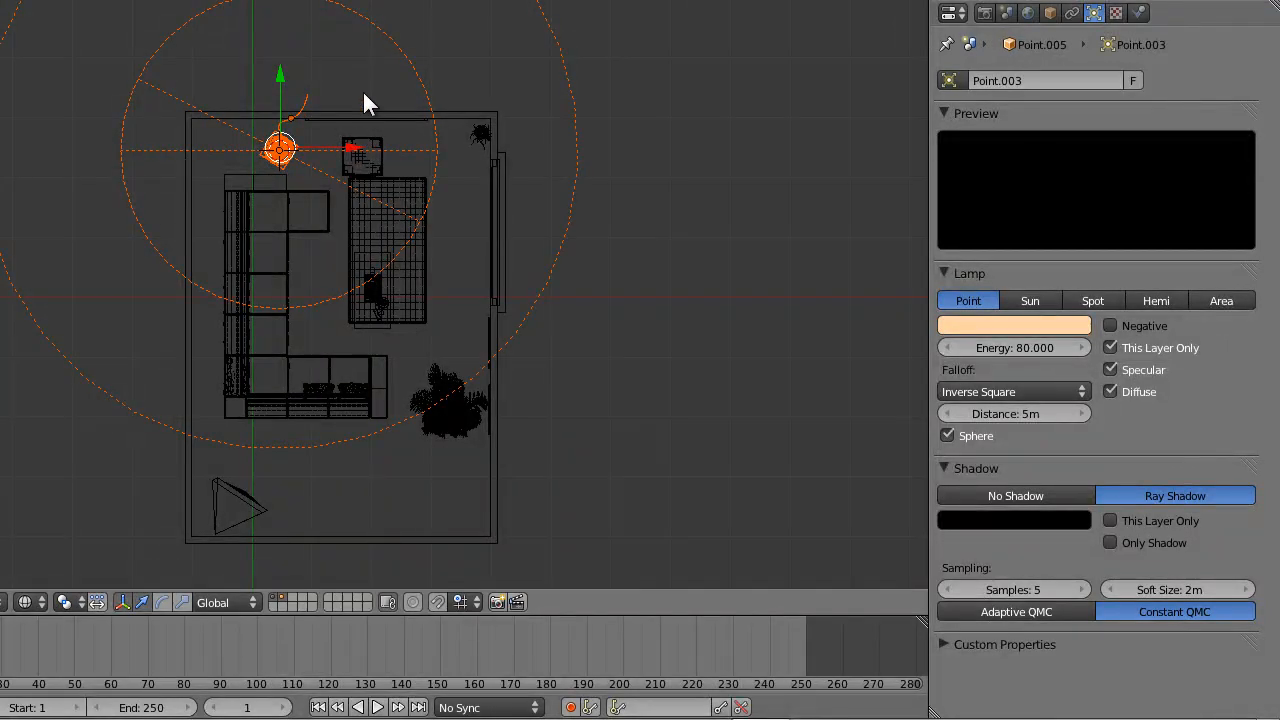
{"action": "key", "text": "shift+d"}
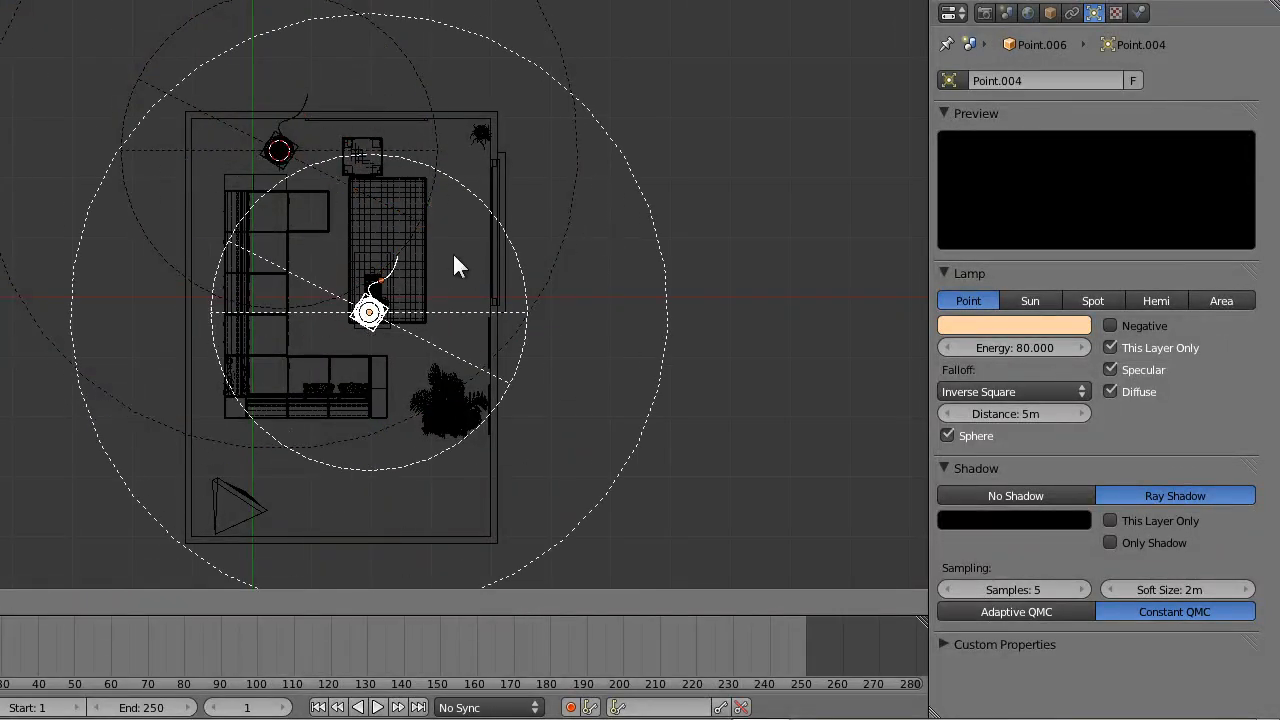
{"action": "left_click", "coordinate": [533, 423]}
- Rotate the duplicated floor lamp so its cable points toward the side wall and adjust its position in the corner
{"action": "middle_click_drag", "start_coordinate": [532, 375], "coordinate": [518, 282], "text": "shift"}
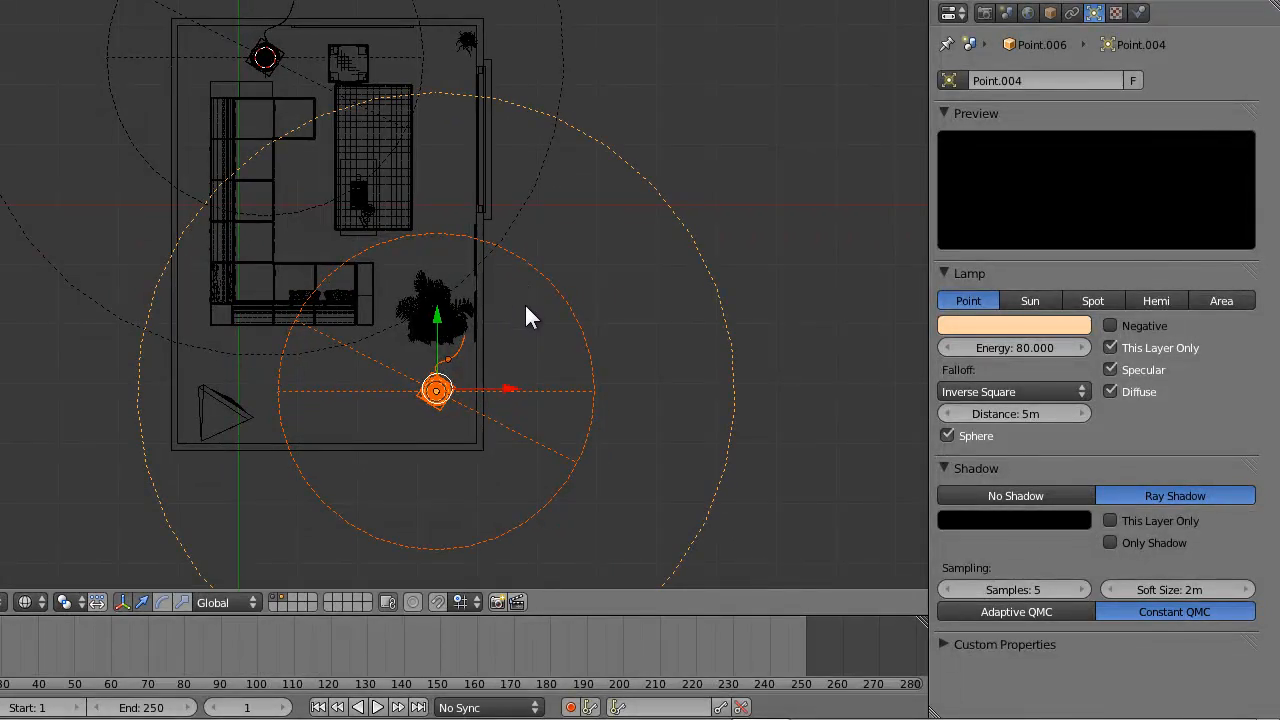
{"action": "key", "text": "r"}
{"action": "left_click", "coordinate": [548, 483]}
{"action": "key", "text": "g"}
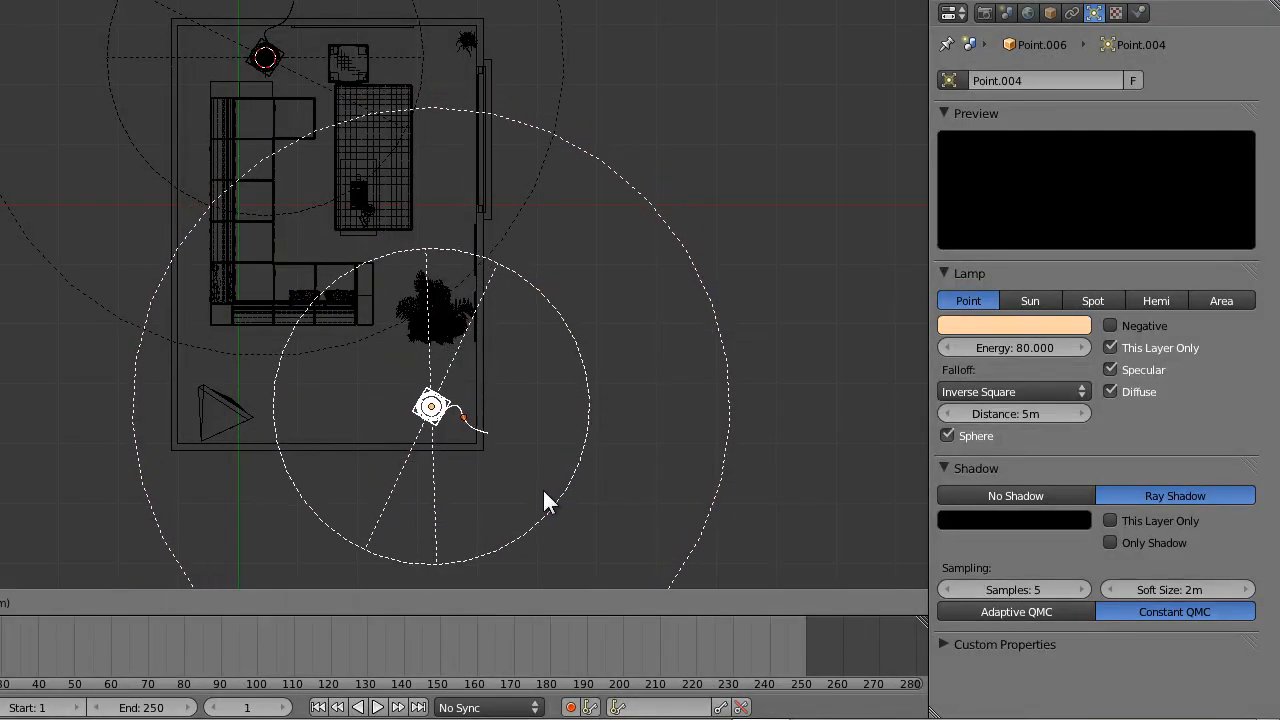
{"action": "left_click", "coordinate": [544, 481]}
- Return to the camera view in solid shading and render the room with both floor lamps
{"action": "key", "text": "KP_0"}
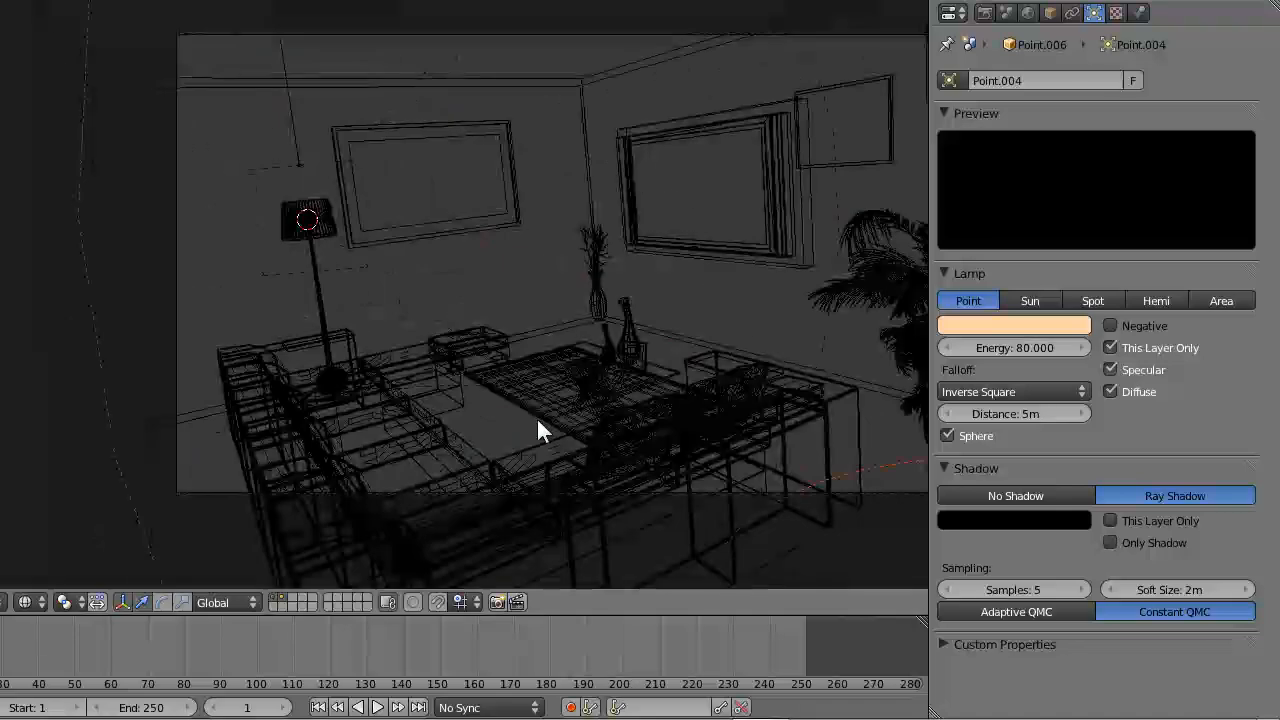
{"action": "middle_click_drag", "start_coordinate": [585, 400], "coordinate": [236, 282]}
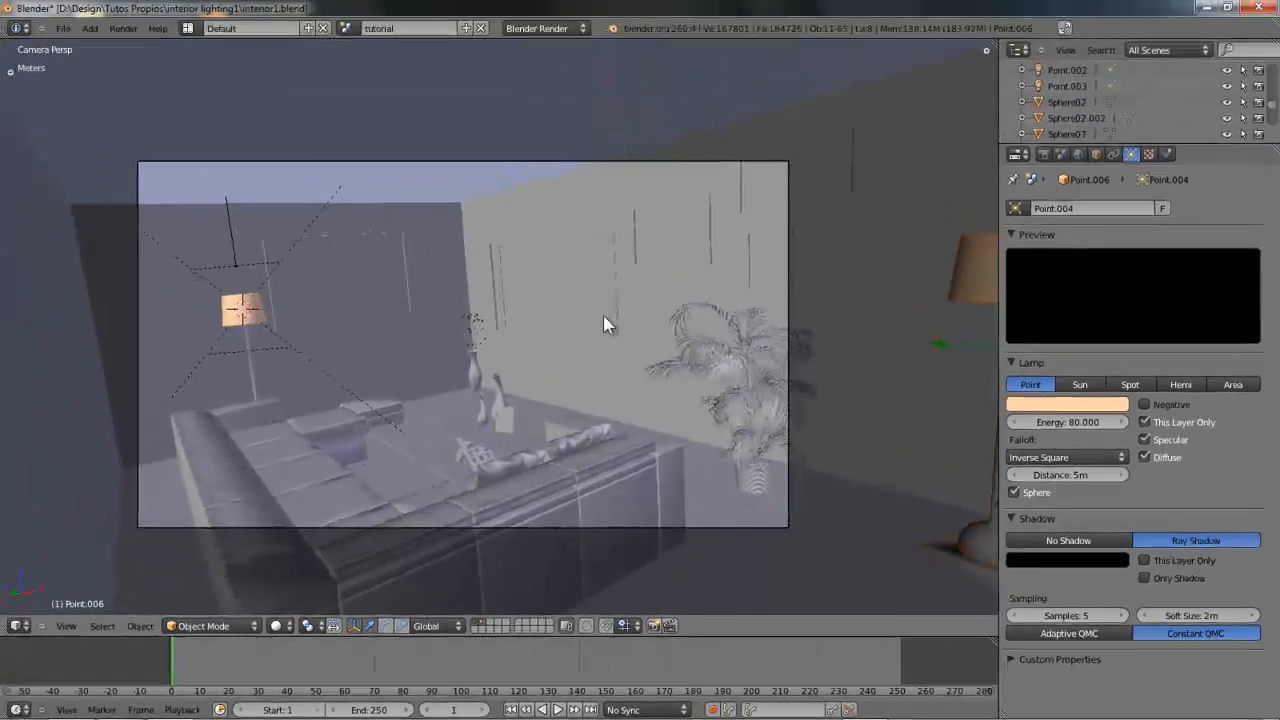
{"action": "key", "text": "F12"}
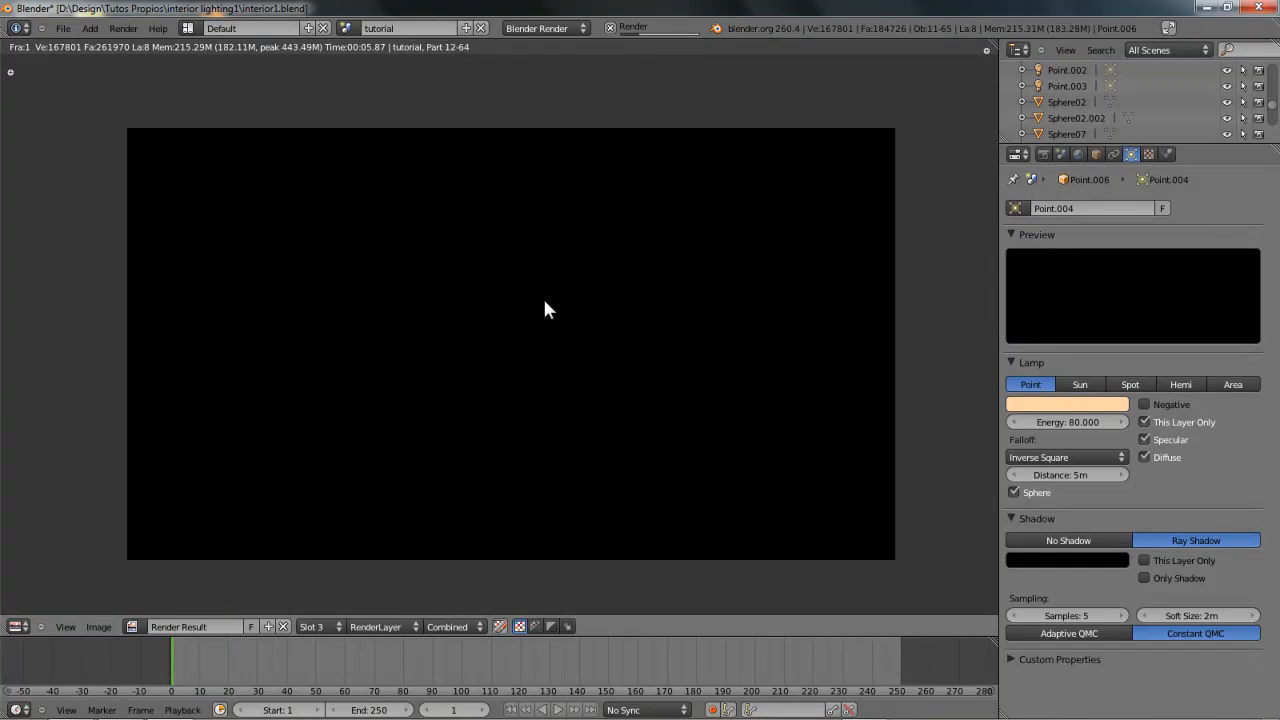
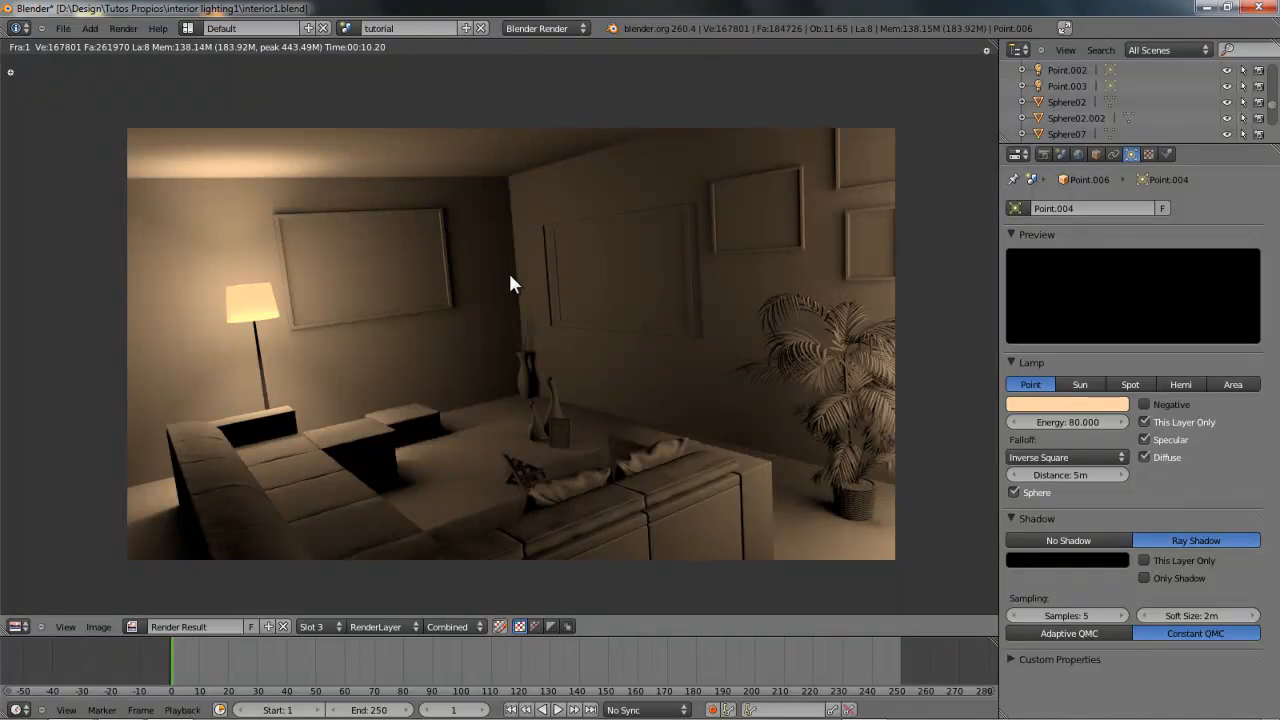
- Examine the render's lighting around the floor lamp, picture frames, television and plant, dismiss the system notification and close the render
{"action": "scroll", "coordinate": [505, 298], "scroll_direction": "up", "scroll_amount": 1}
{"action": "middle_click_drag", "start_coordinate": [532, 297], "coordinate": [478, 300]}
{"action": "scroll", "coordinate": [479, 299], "scroll_direction": "down", "scroll_amount": 1}
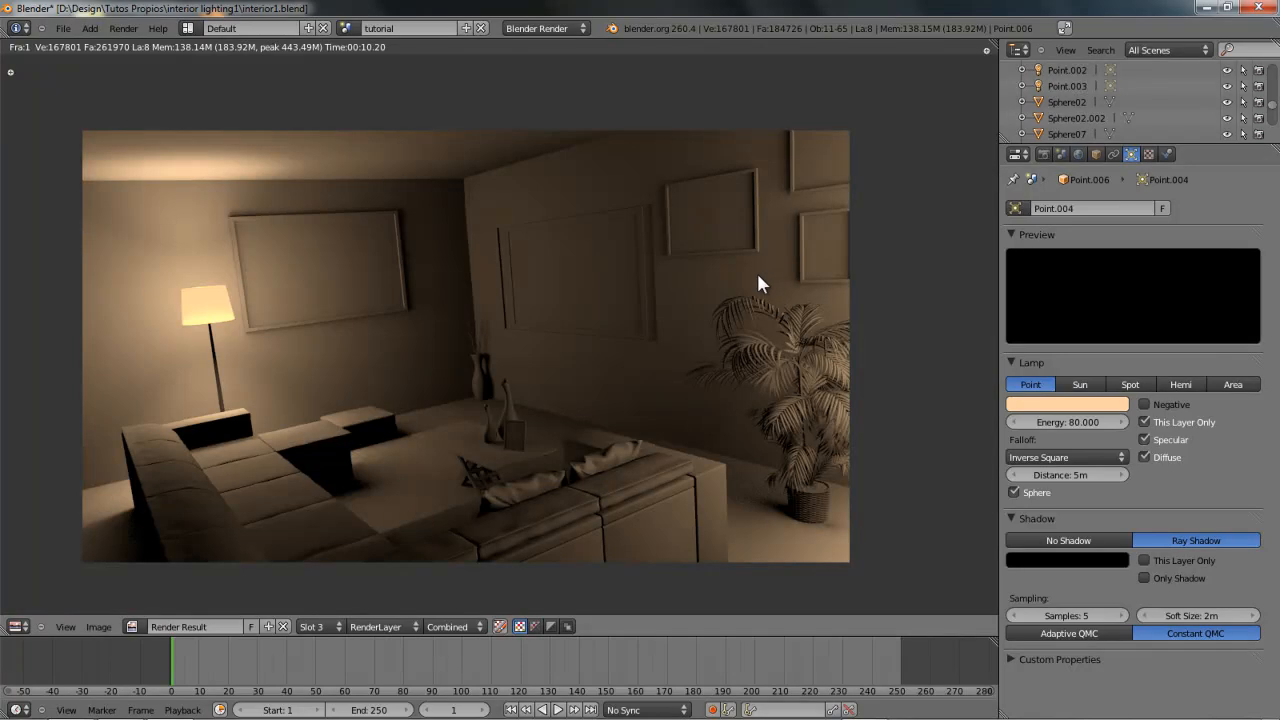
{"action": "middle_click_drag", "start_coordinate": [783, 188], "coordinate": [588, 300]}
{"action": "scroll", "coordinate": [588, 300], "scroll_direction": "down", "scroll_amount": 1}
{"action": "scroll", "coordinate": [624, 350], "scroll_direction": "up", "scroll_amount": 3}
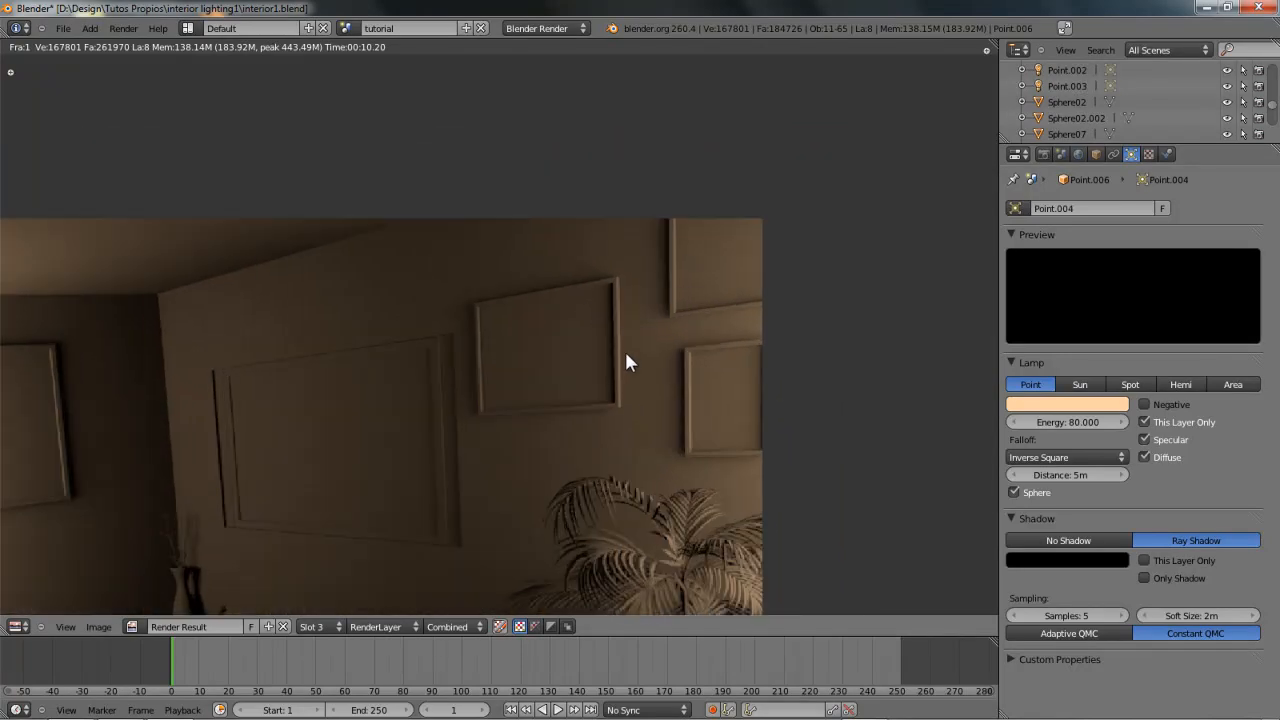
{"action": "scroll", "coordinate": [798, 418], "scroll_direction": "up", "scroll_amount": 2}
{"action": "scroll", "coordinate": [761, 356], "scroll_direction": "down", "scroll_amount": 4}
{"action": "scroll", "coordinate": [760, 356], "scroll_direction": "down", "scroll_amount": 1}
{"action": "middle_click_drag", "start_coordinate": [206, 382], "coordinate": [611, 275]}
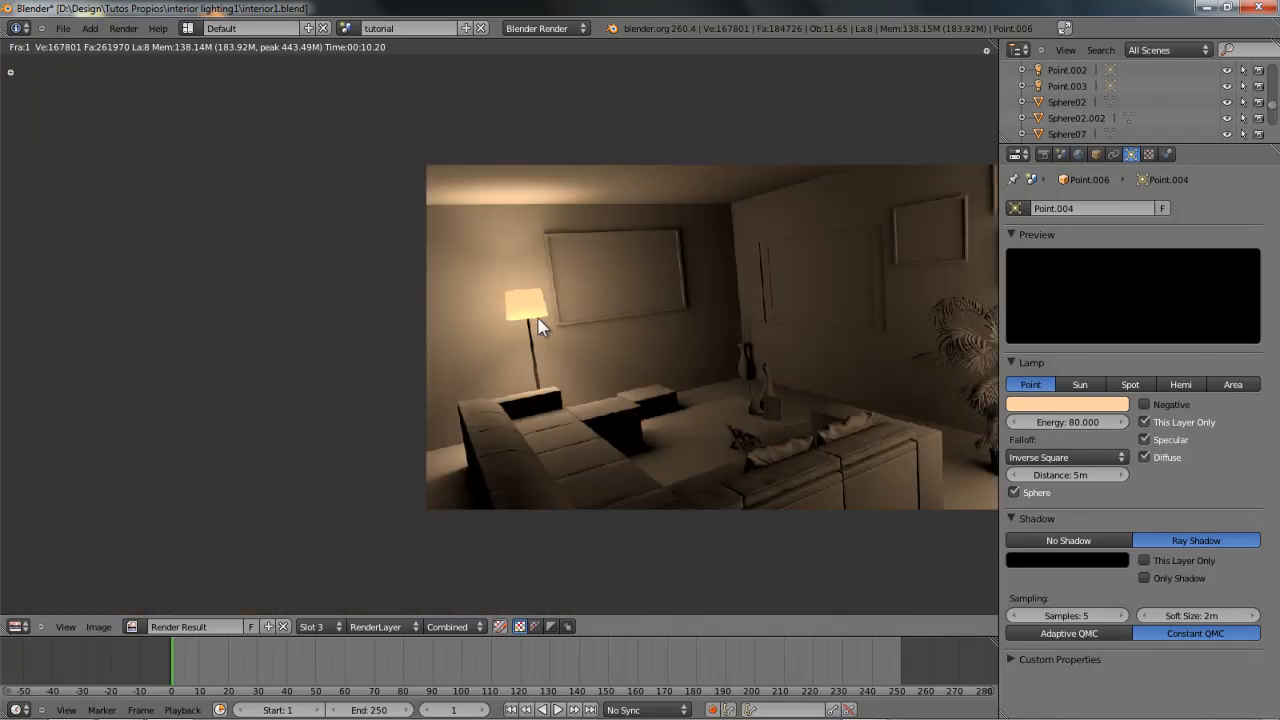
{"action": "scroll", "coordinate": [540, 320], "scroll_direction": "up", "scroll_amount": 1}
{"action": "middle_click_drag", "start_coordinate": [706, 394], "coordinate": [660, 399]}
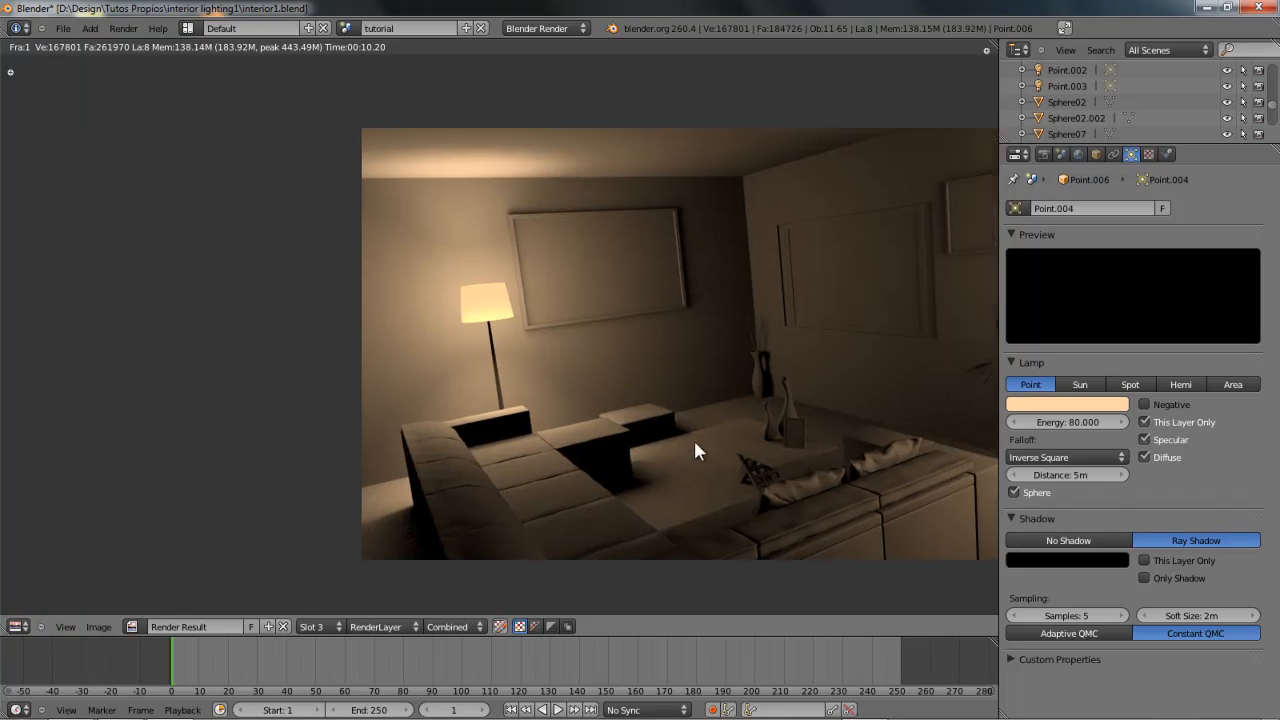
{"action": "middle_click_drag", "start_coordinate": [783, 369], "coordinate": [617, 395]}
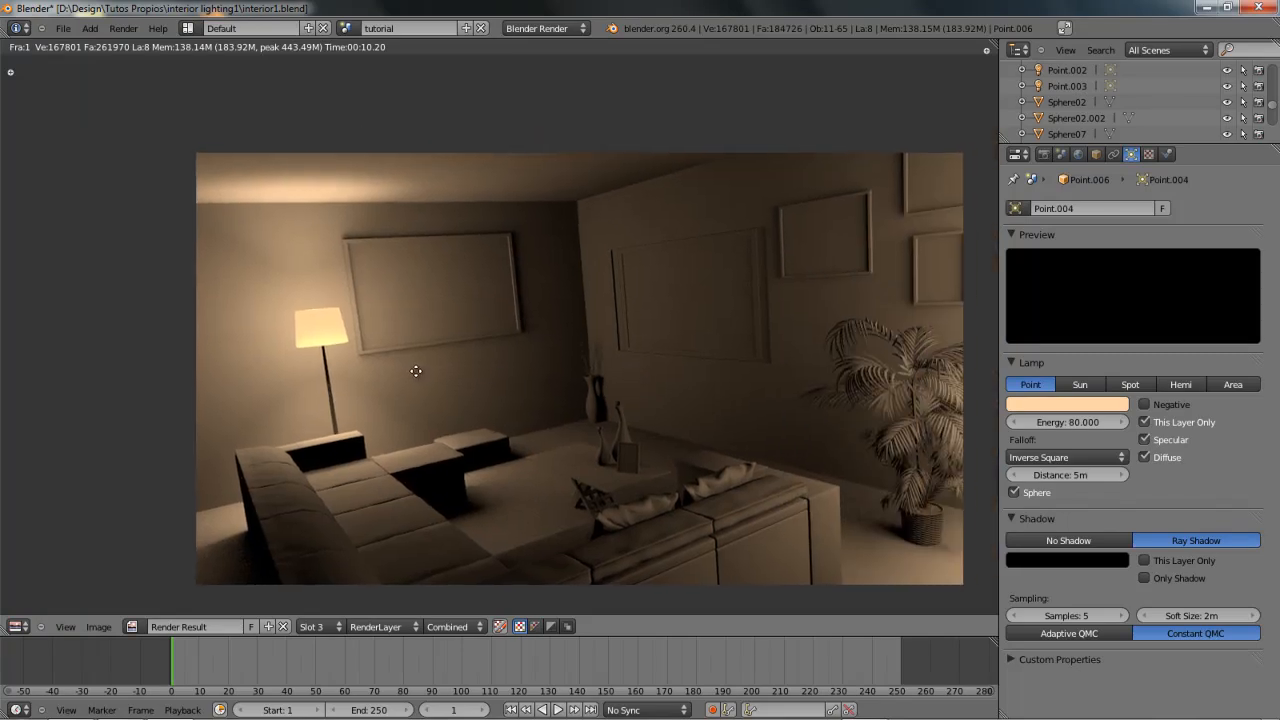
{"action": "middle_click_drag", "start_coordinate": [415, 372], "coordinate": [502, 351]}
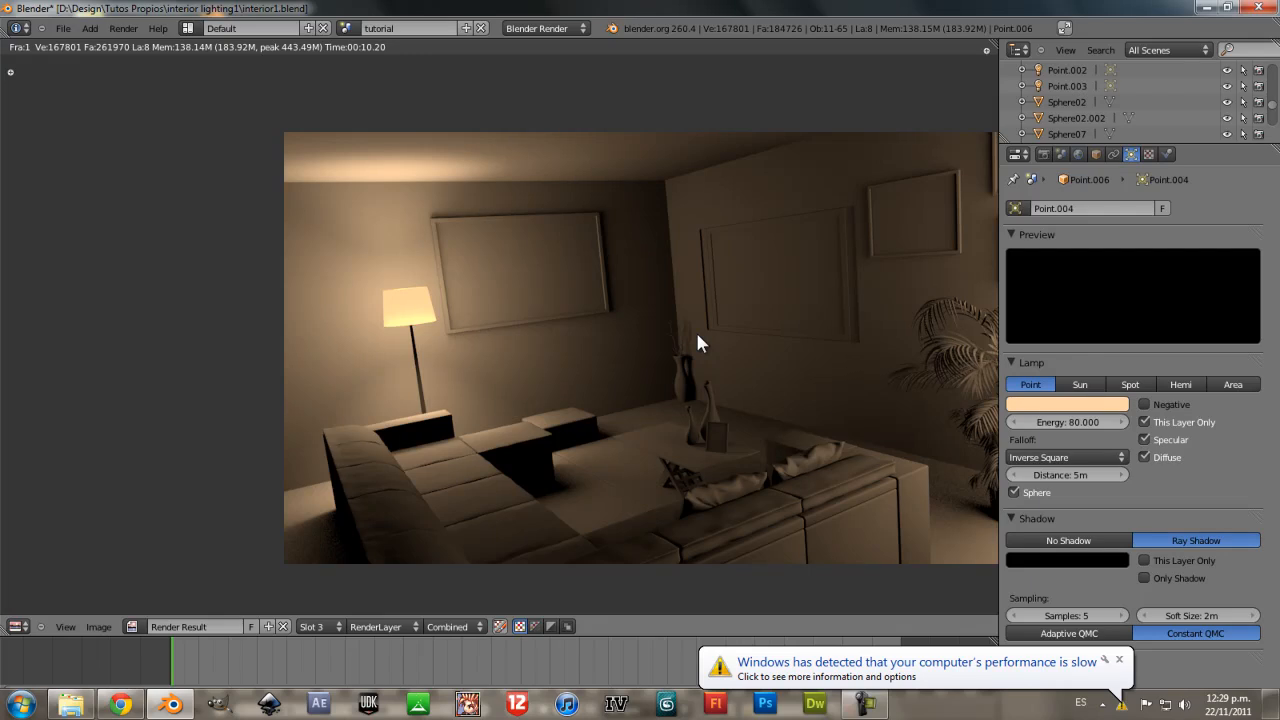
{"action": "left_click", "coordinate": [1117, 659]}
{"action": "middle_click_drag", "start_coordinate": [640, 275], "coordinate": [469, 266]}
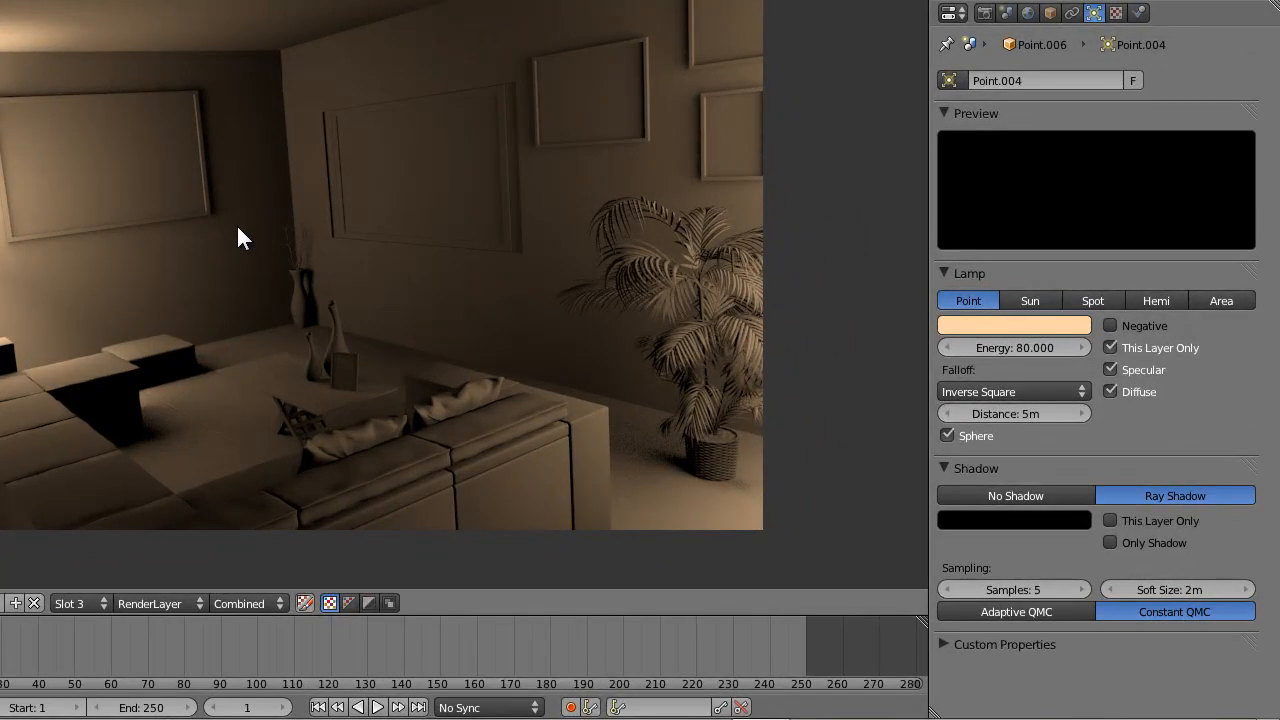
{"action": "mouse_move", "coordinate": [238, 235]}
{"action": "middle_mouse_down"}
{"action": "mouse_move", "coordinate": [288, 250]}
{"action": "mouse_move", "coordinate": [240, 253]}
{"action": "middle_mouse_up"}
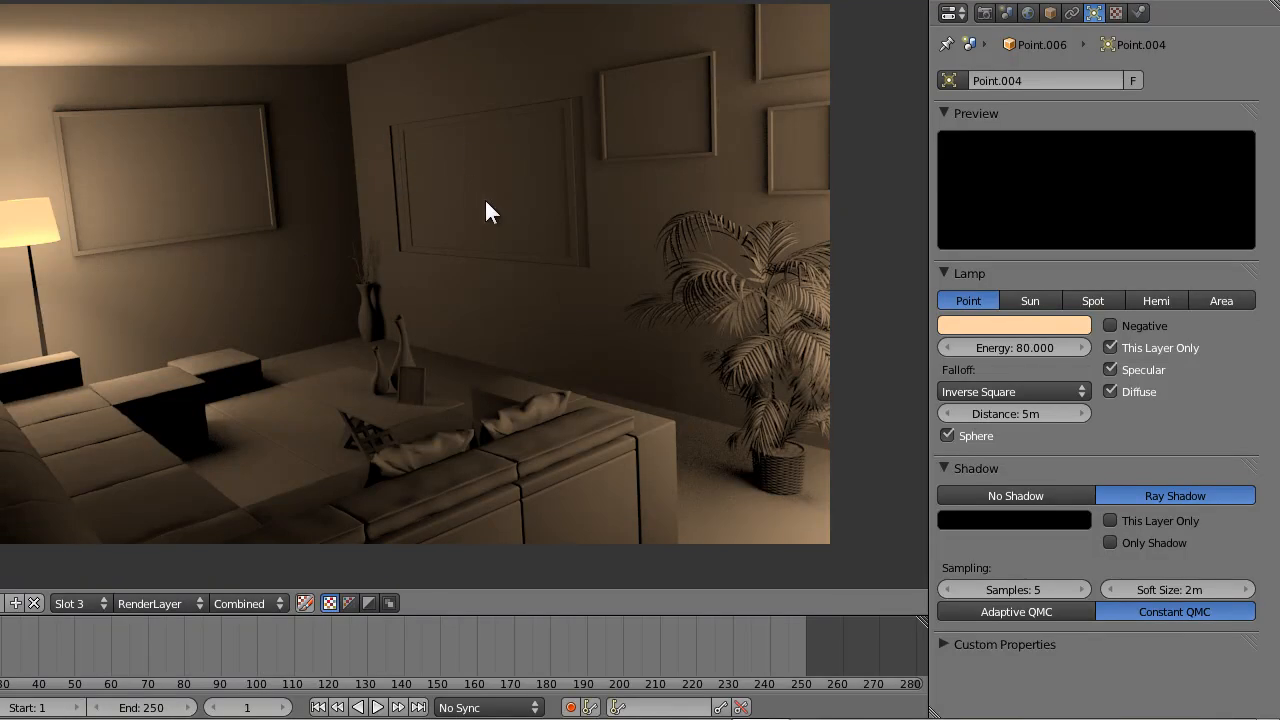
{"action": "key", "text": "Escape"}
- Select the television on the wall, frame it in the view and inspect its geometry in wireframe and solid shading
{"action": "right_click", "coordinate": [398, 205]}
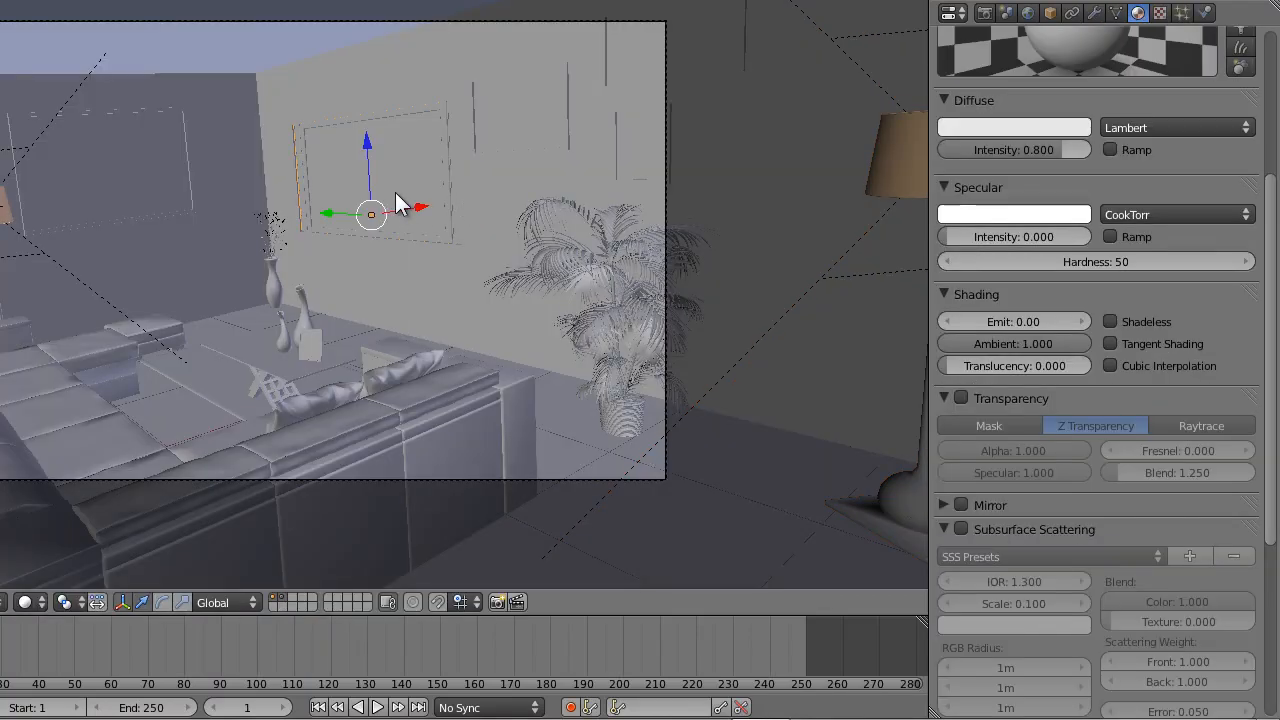
{"action": "key", "text": "KP_Decimal"}
{"action": "scroll", "coordinate": [286, 234], "scroll_direction": "up", "scroll_amount": 4}
{"action": "key", "text": "z"}
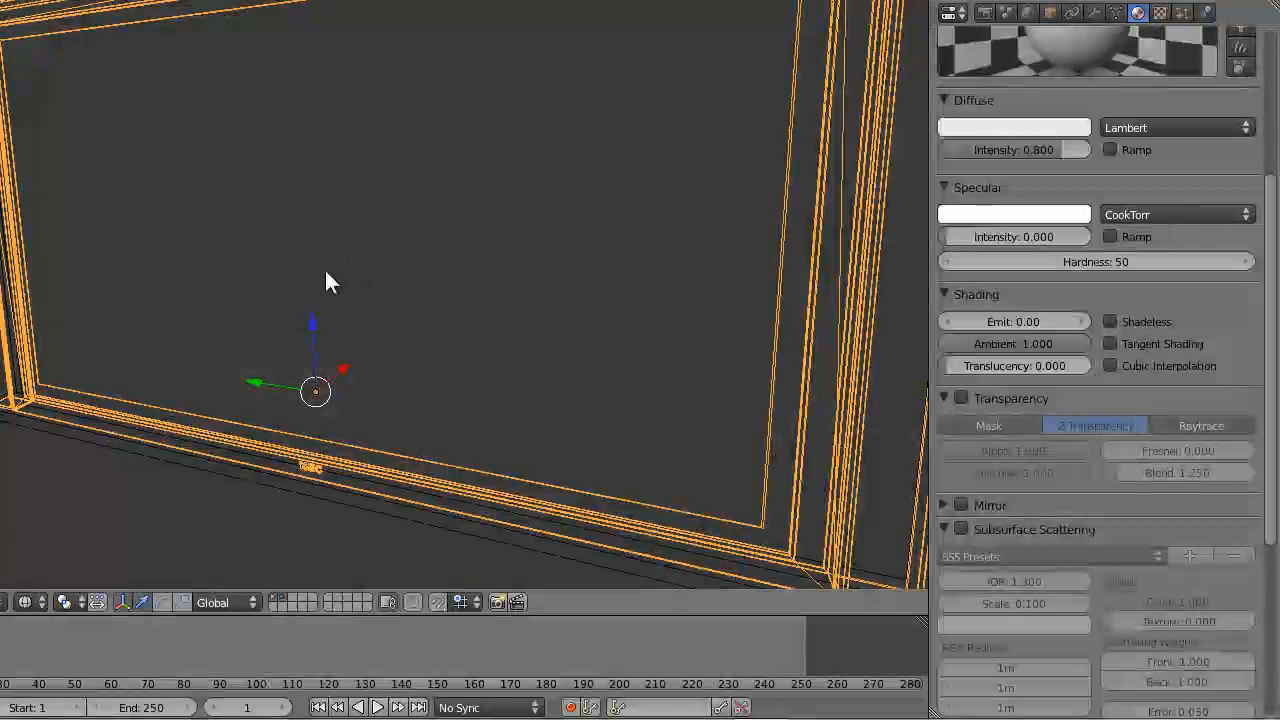
{"action": "middle_click_drag", "start_coordinate": [524, 250], "coordinate": [272, 158]}
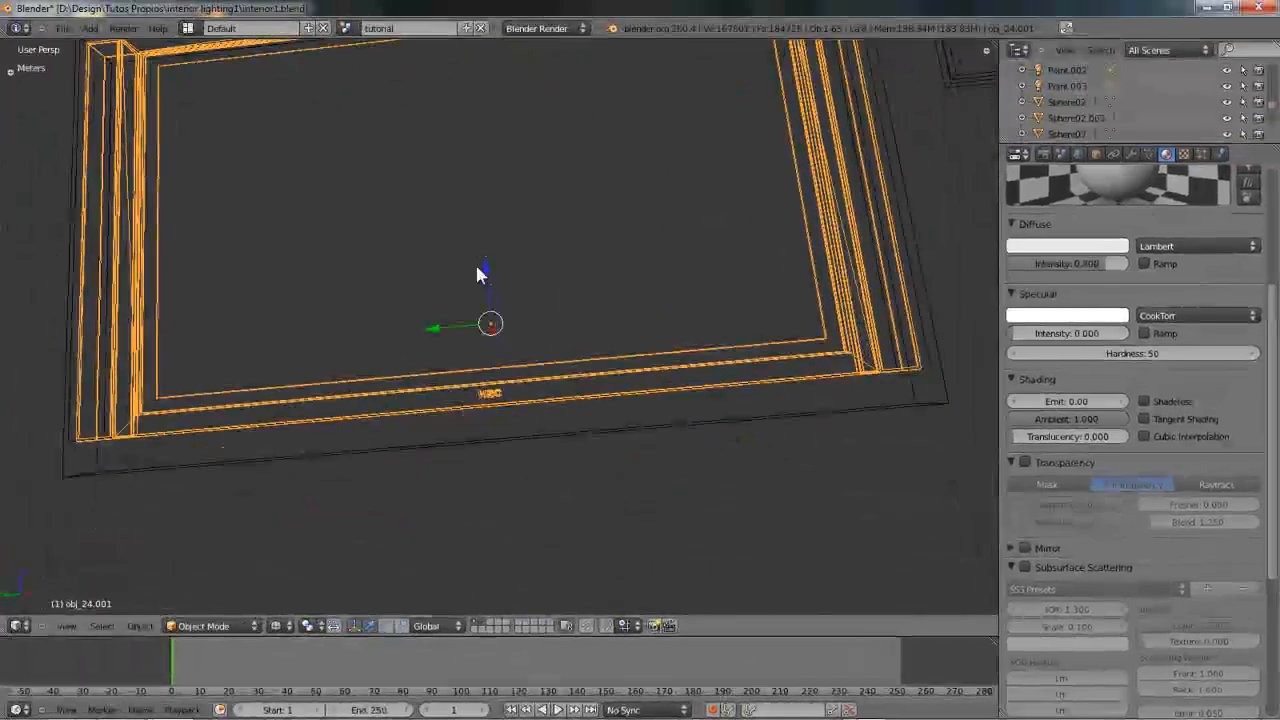
{"action": "scroll", "coordinate": [466, 350], "scroll_direction": "up", "scroll_amount": 5}
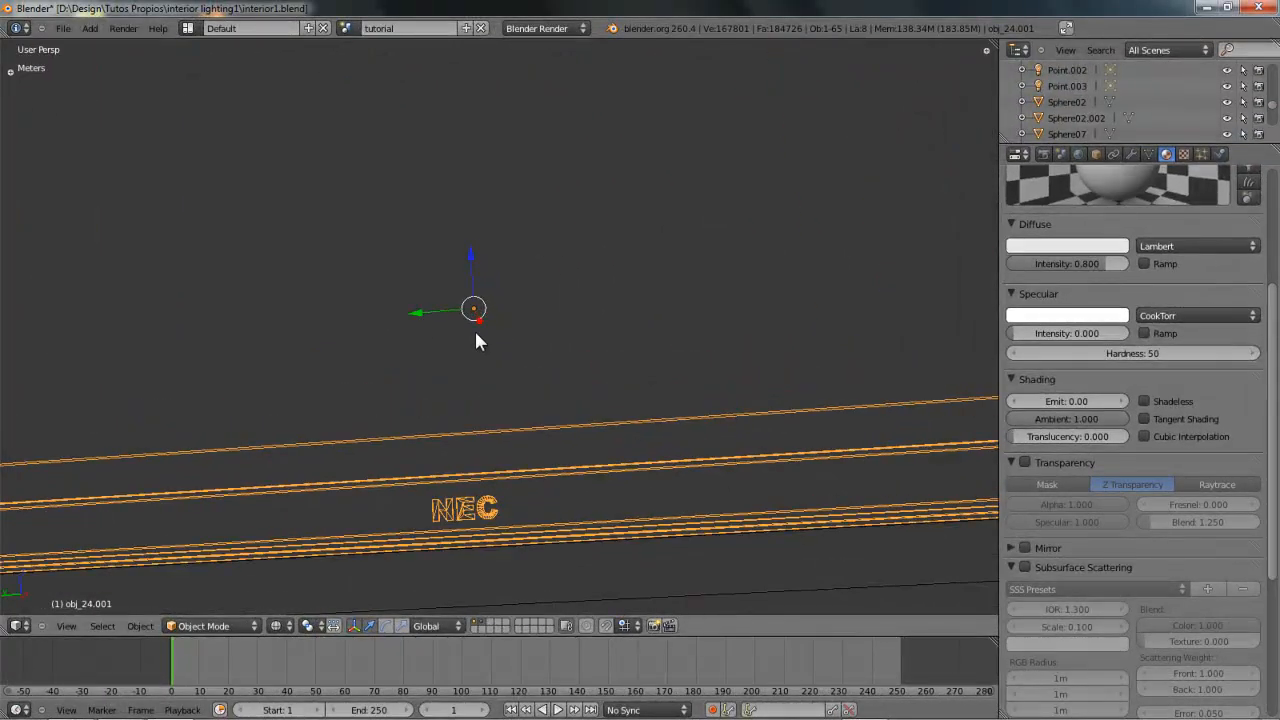
{"action": "scroll", "coordinate": [480, 335], "scroll_direction": "down", "scroll_amount": 5}
{"action": "mouse_move", "coordinate": [521, 296]}
{"action": "middle_mouse_down"}
{"action": "mouse_move", "coordinate": [466, 371]}
{"action": "mouse_move", "coordinate": [477, 363]}
{"action": "middle_mouse_up"}
{"action": "mouse_move", "coordinate": [534, 274]}
{"action": "middle_mouse_down"}
{"action": "mouse_move", "coordinate": [470, 355]}
{"action": "mouse_move", "coordinate": [583, 343]}
{"action": "mouse_move", "coordinate": [477, 371]}
{"action": "mouse_move", "coordinate": [466, 337]}
{"action": "middle_mouse_up"}
{"action": "key", "text": "z"}
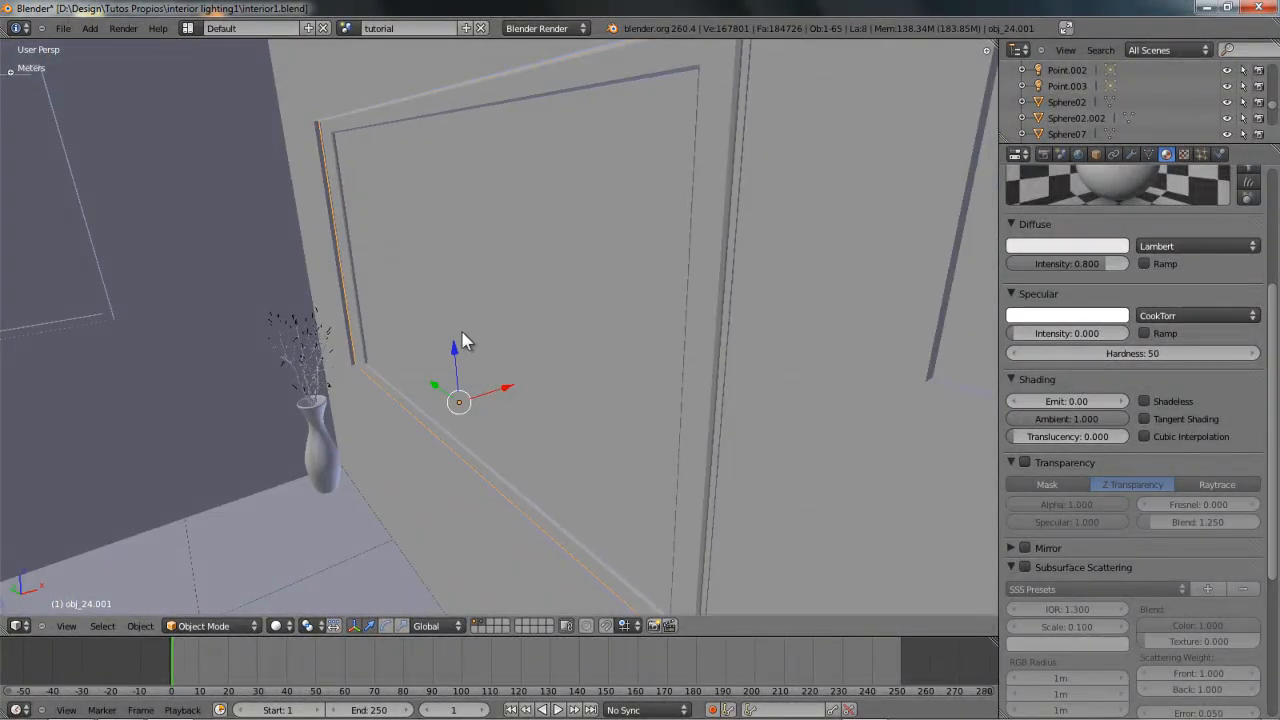
- Edit the television mesh in face selection mode and select only the large front screen face
{"action": "scroll", "coordinate": [427, 343], "scroll_direction": "down", "scroll_amount": 3}
{"action": "key", "text": "Tab"}
{"action": "key", "text": "ctrl+Tab"}
{"action": "left_click", "coordinate": [428, 366]}
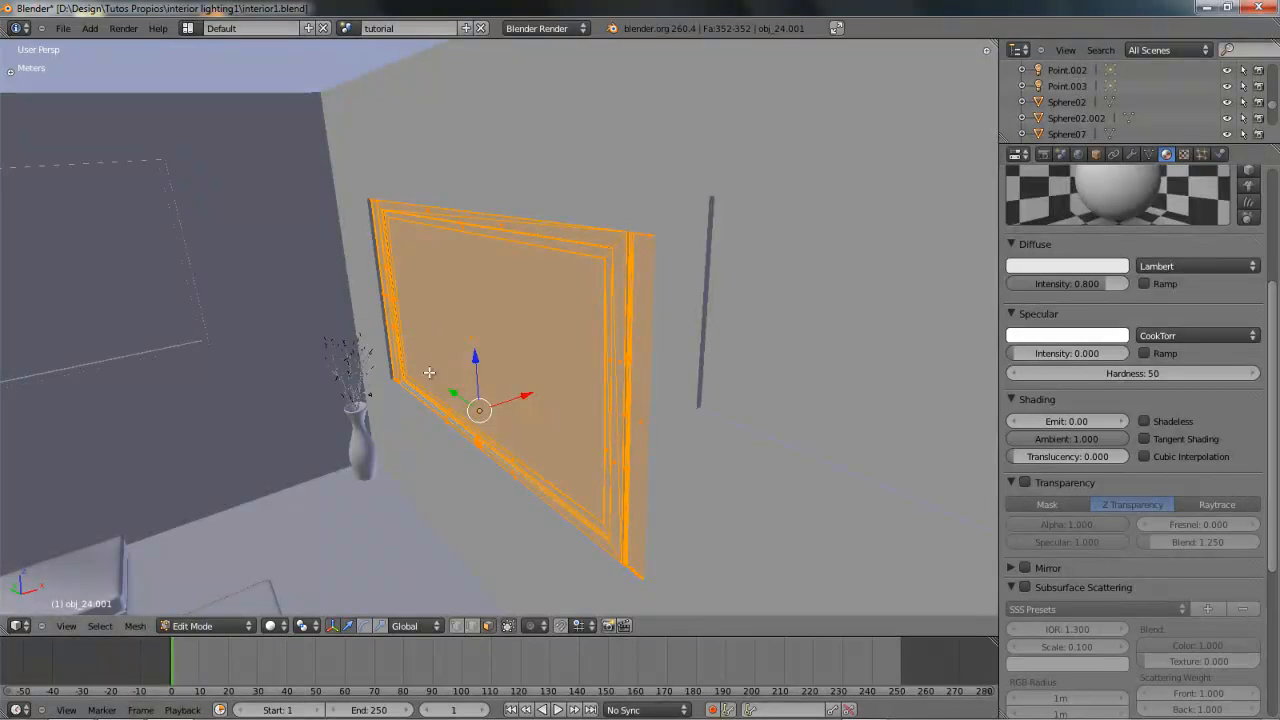
{"action": "scroll", "coordinate": [424, 374], "scroll_direction": "up", "scroll_amount": 2}
{"action": "middle_click_drag", "start_coordinate": [424, 374], "coordinate": [465, 340]}
{"action": "key", "text": "a"}
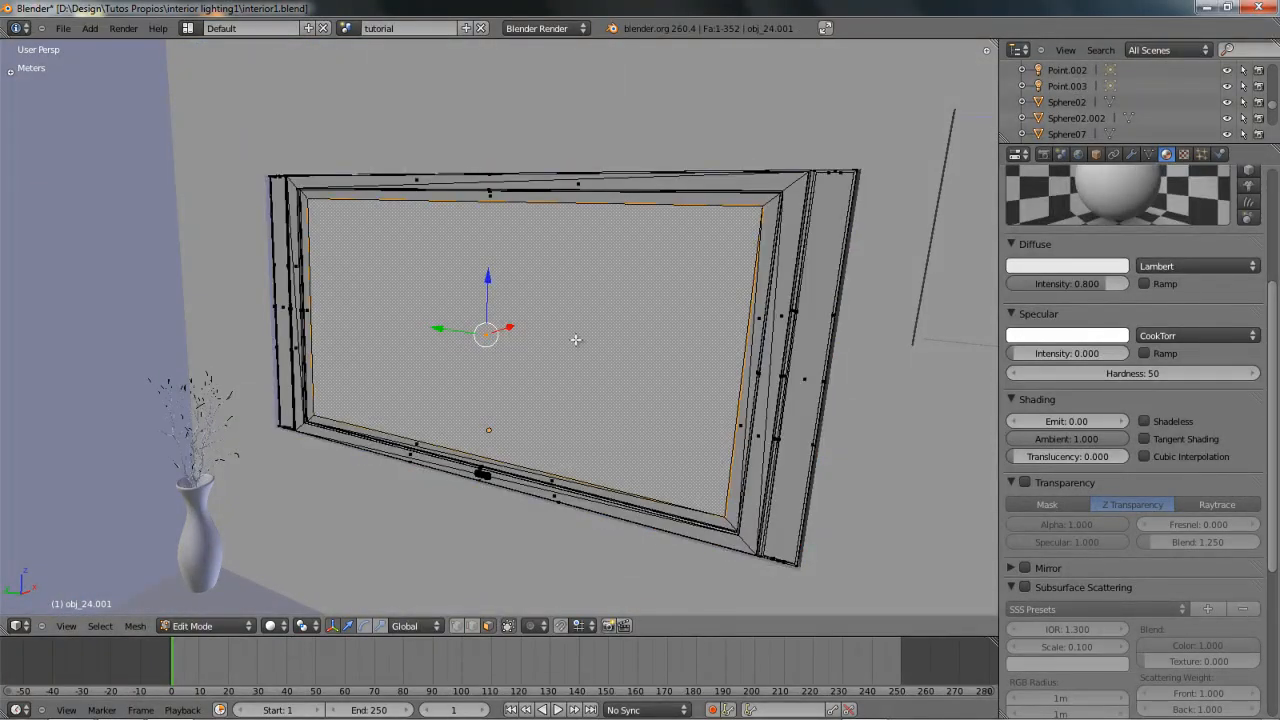
{"action": "scroll", "coordinate": [568, 358], "scroll_direction": "up", "scroll_amount": 4}
{"action": "scroll", "coordinate": [568, 358], "scroll_direction": "down", "scroll_amount": 4}
{"action": "middle_click_drag", "start_coordinate": [543, 363], "coordinate": [455, 369]}
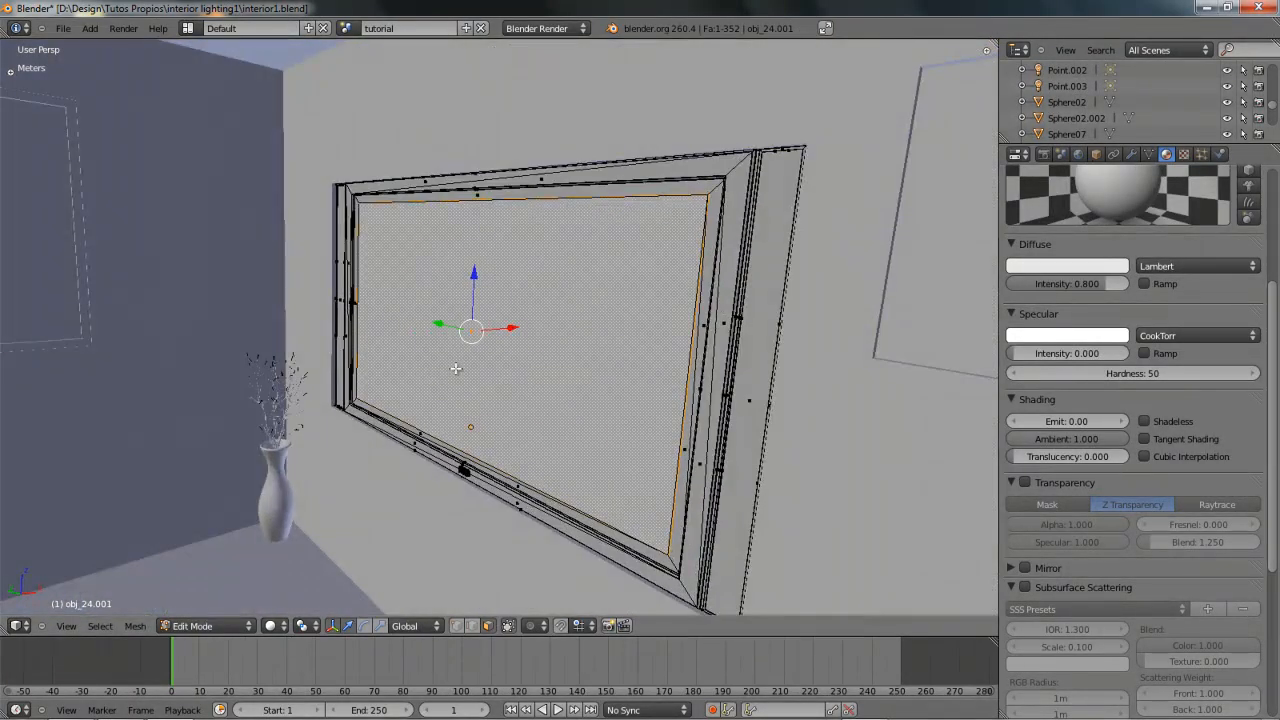
- Snap the 3D cursor to the centre of the selected screen face and return to Object Mode
{"action": "key", "text": "shift+s"}
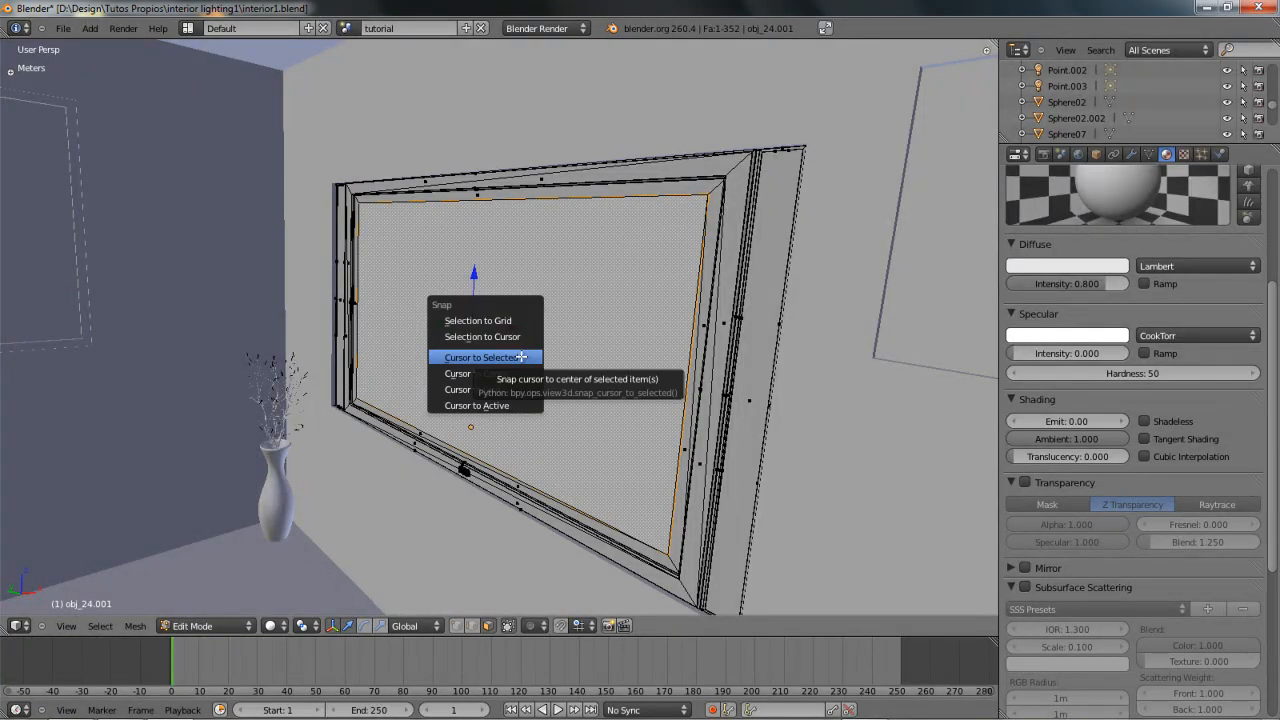
{"action": "left_click", "coordinate": [521, 357]}
{"action": "scroll", "coordinate": [521, 357], "scroll_direction": "down", "scroll_amount": 5}
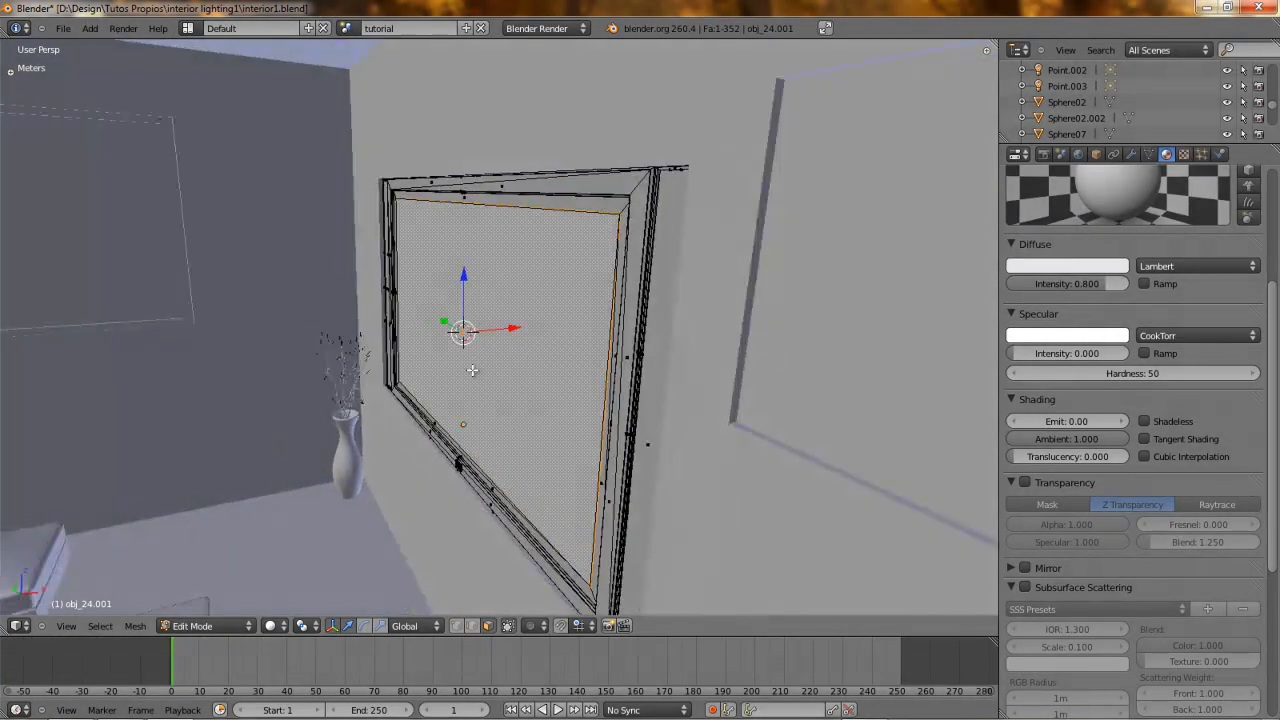
{"action": "scroll", "coordinate": [436, 365], "scroll_direction": "up", "scroll_amount": 6}
{"action": "middle_click_drag", "start_coordinate": [436, 365], "coordinate": [454, 345]}
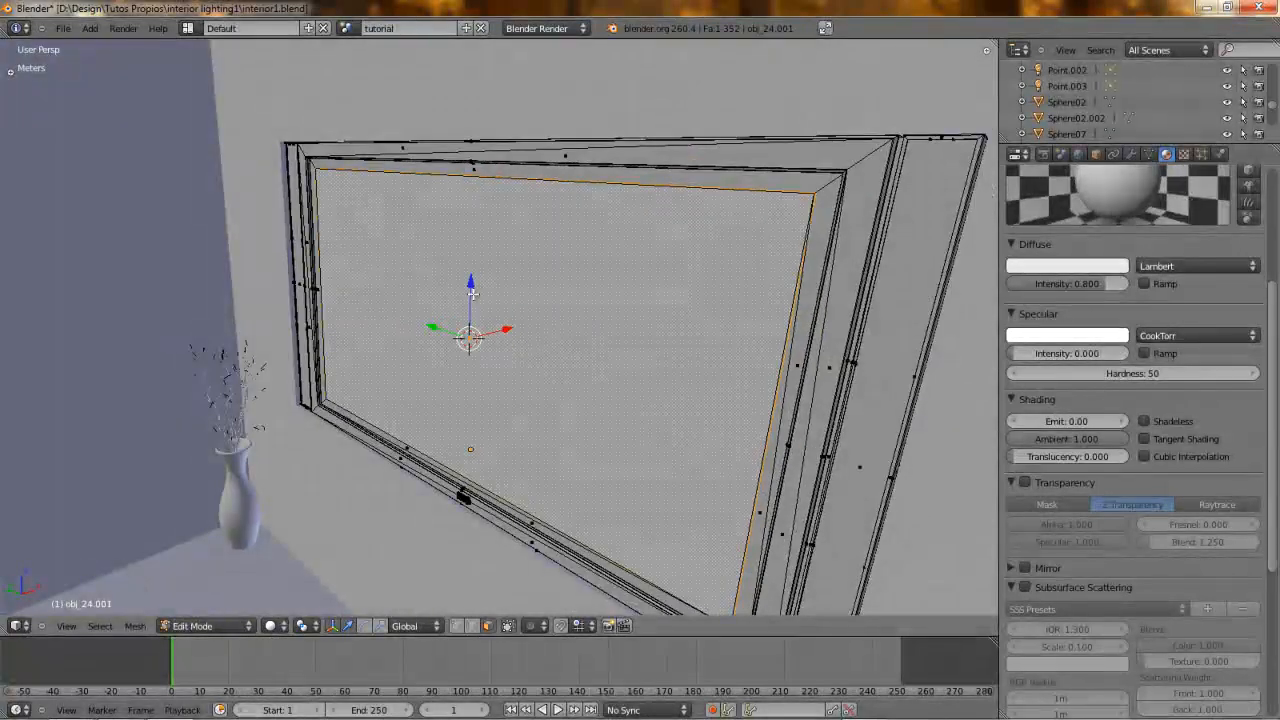
{"action": "middle_click_drag", "start_coordinate": [472, 292], "coordinate": [550, 321]}
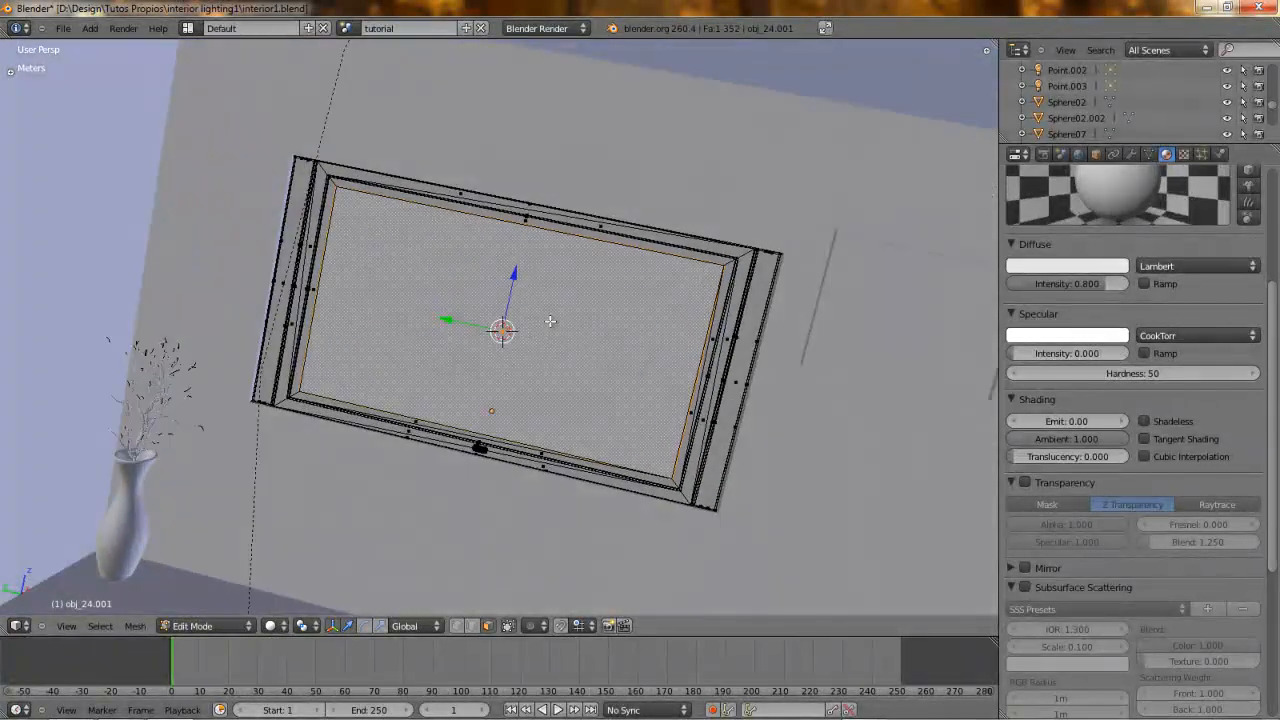
{"action": "key", "text": "Tab"}
- Add an area lamp at the 3D cursor on the television screen and display it in wireframe from above
{"action": "key", "text": "z"}
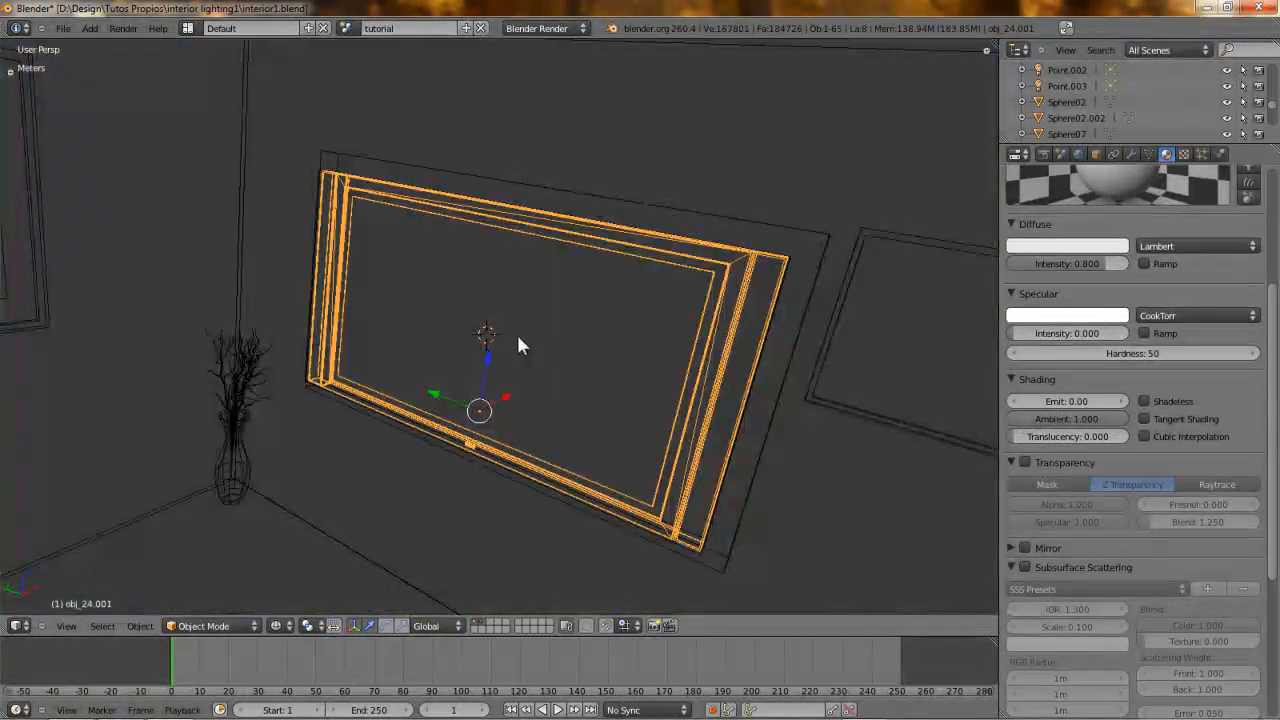
{"action": "scroll", "coordinate": [541, 355], "scroll_direction": "up", "scroll_amount": 1}
{"action": "key", "text": "KP_1"}
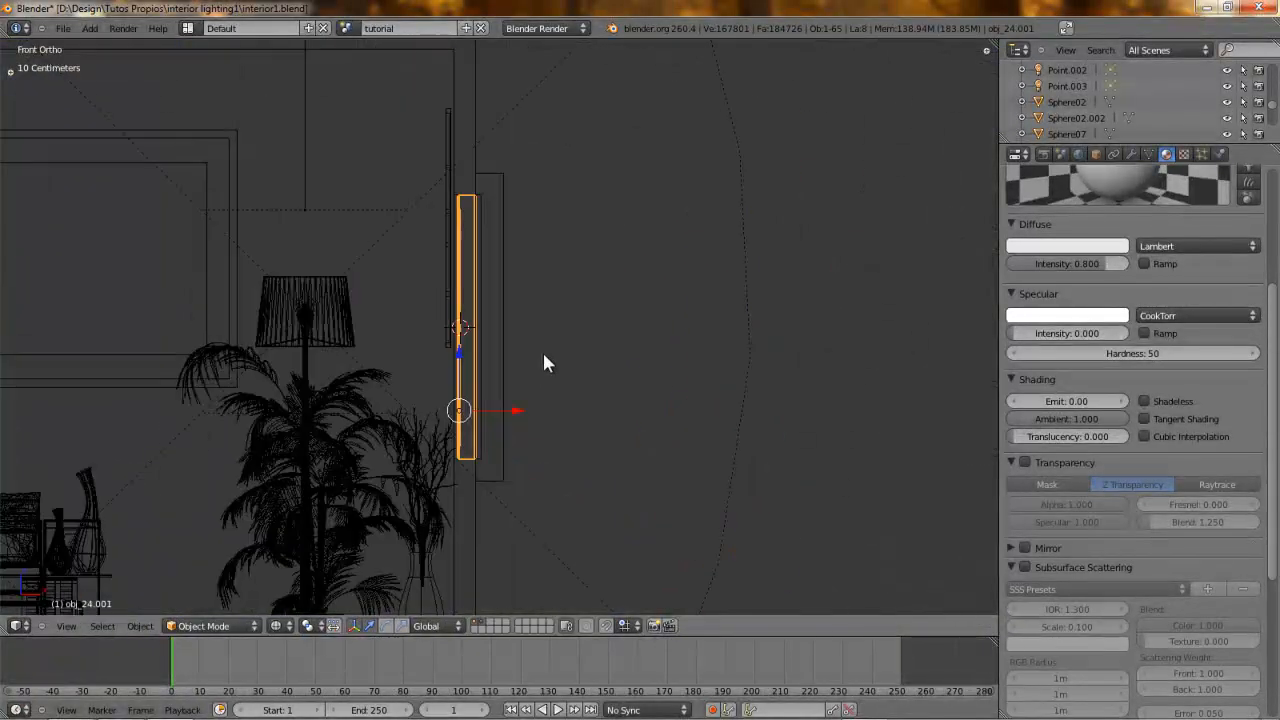
{"action": "key", "text": "KP_3"}
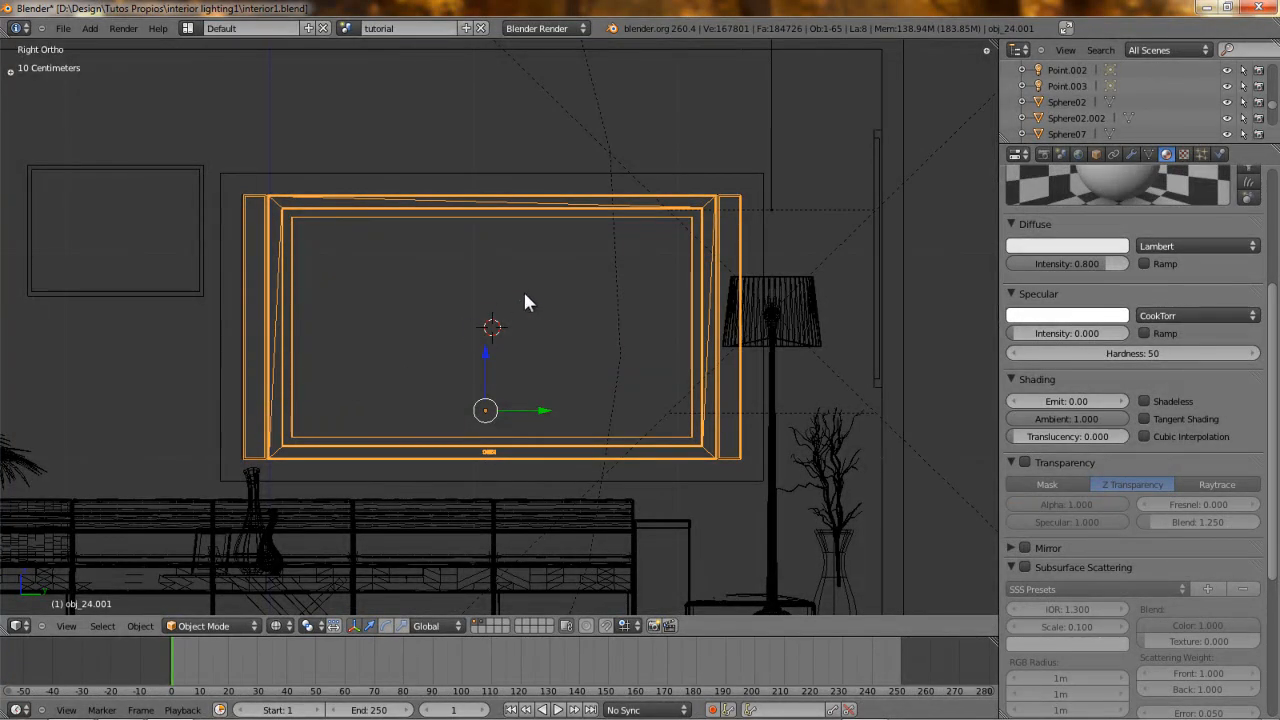
{"action": "key", "text": "shift+a"}
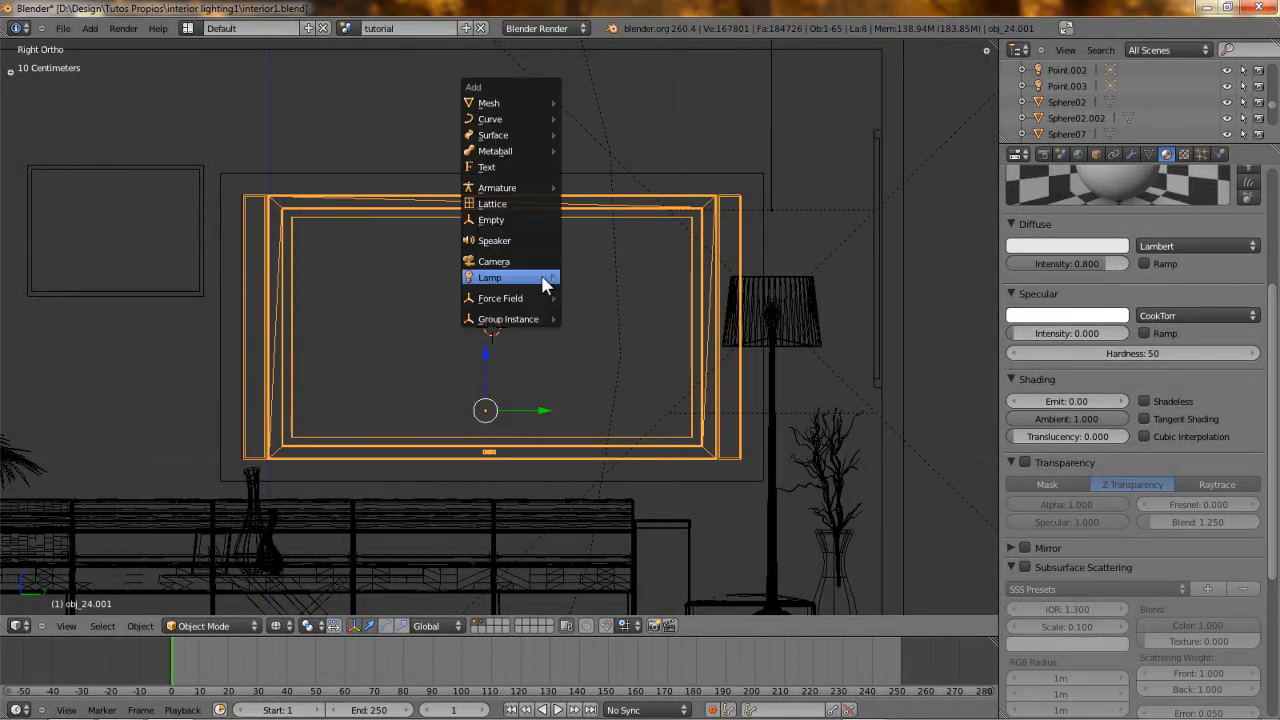
{"action": "mouse_move", "coordinate": [543, 279]}
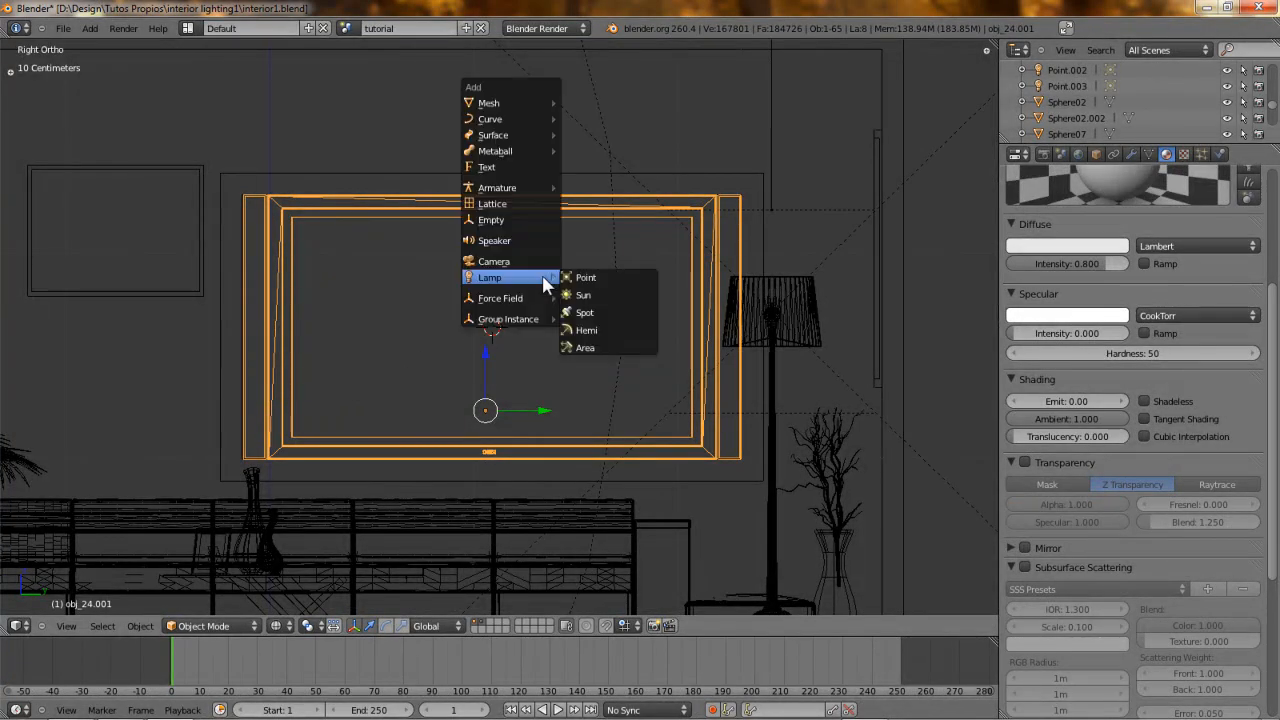
{"action": "left_click", "coordinate": [600, 350]}
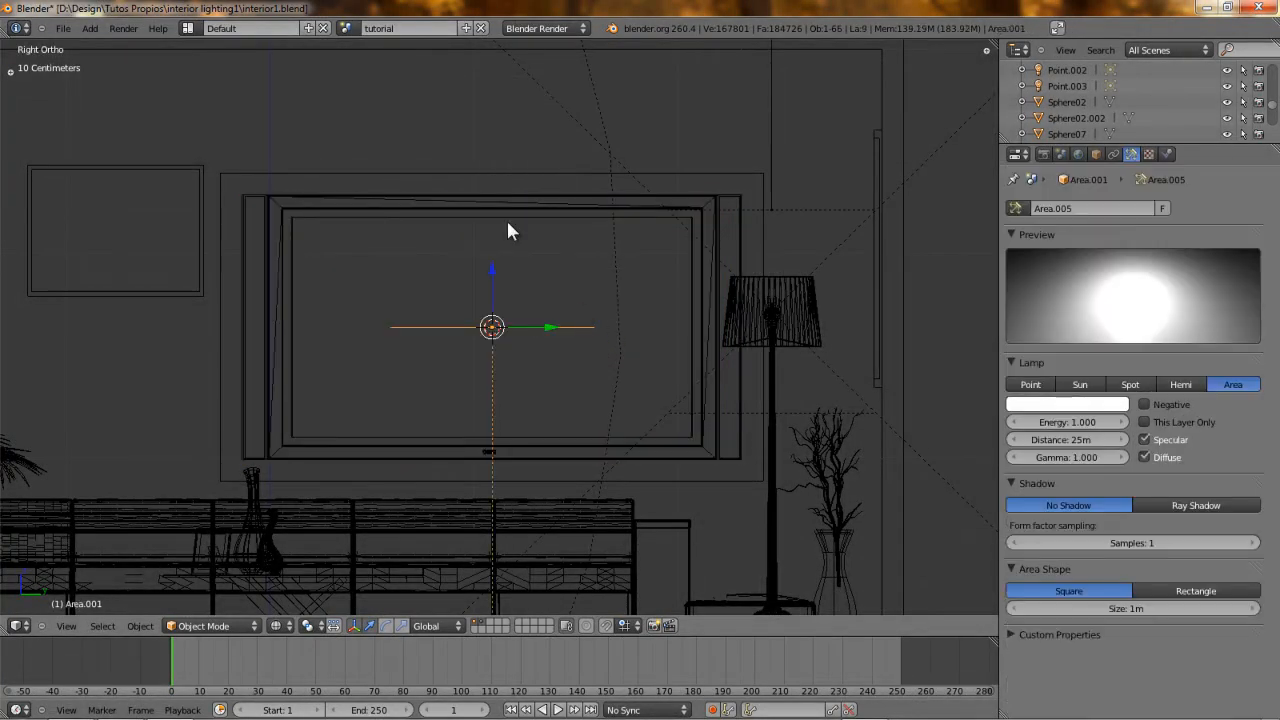
{"action": "key", "text": "KP_7"}
{"action": "scroll", "coordinate": [493, 207], "scroll_direction": "down", "scroll_amount": 3}
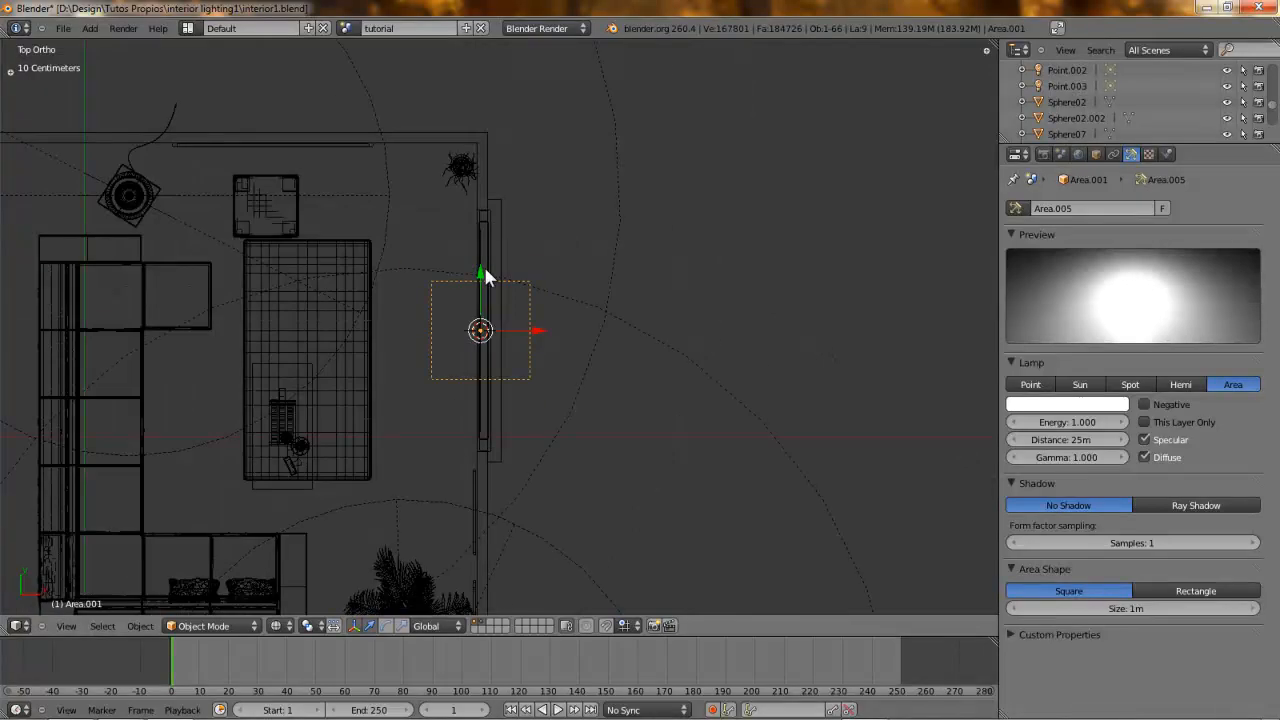
- Rotate the area lamp 90 degrees in front view so it faces from the television into the room
{"action": "scroll", "coordinate": [484, 268], "scroll_direction": "up", "scroll_amount": 3}
{"action": "key", "text": "KP_1"}
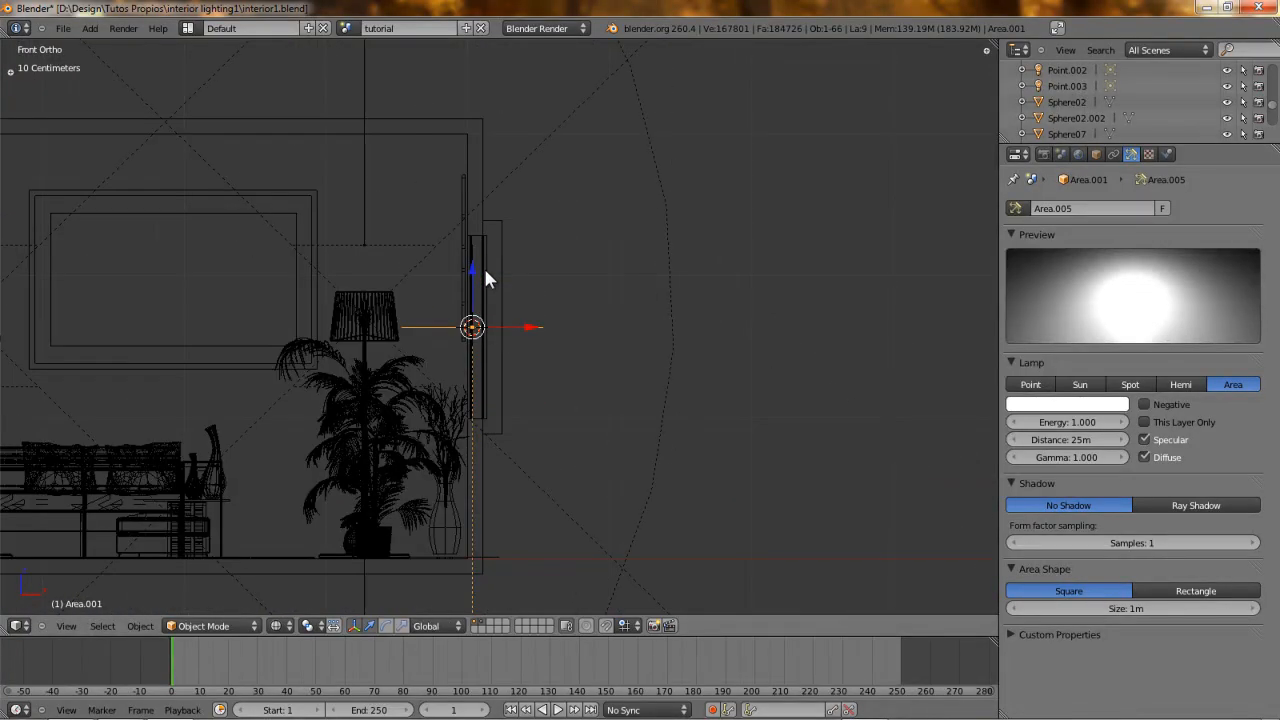
{"action": "scroll", "coordinate": [660, 255], "scroll_direction": "down", "scroll_amount": 4}
{"action": "scroll", "coordinate": [600, 270], "scroll_direction": "up", "scroll_amount": 2}
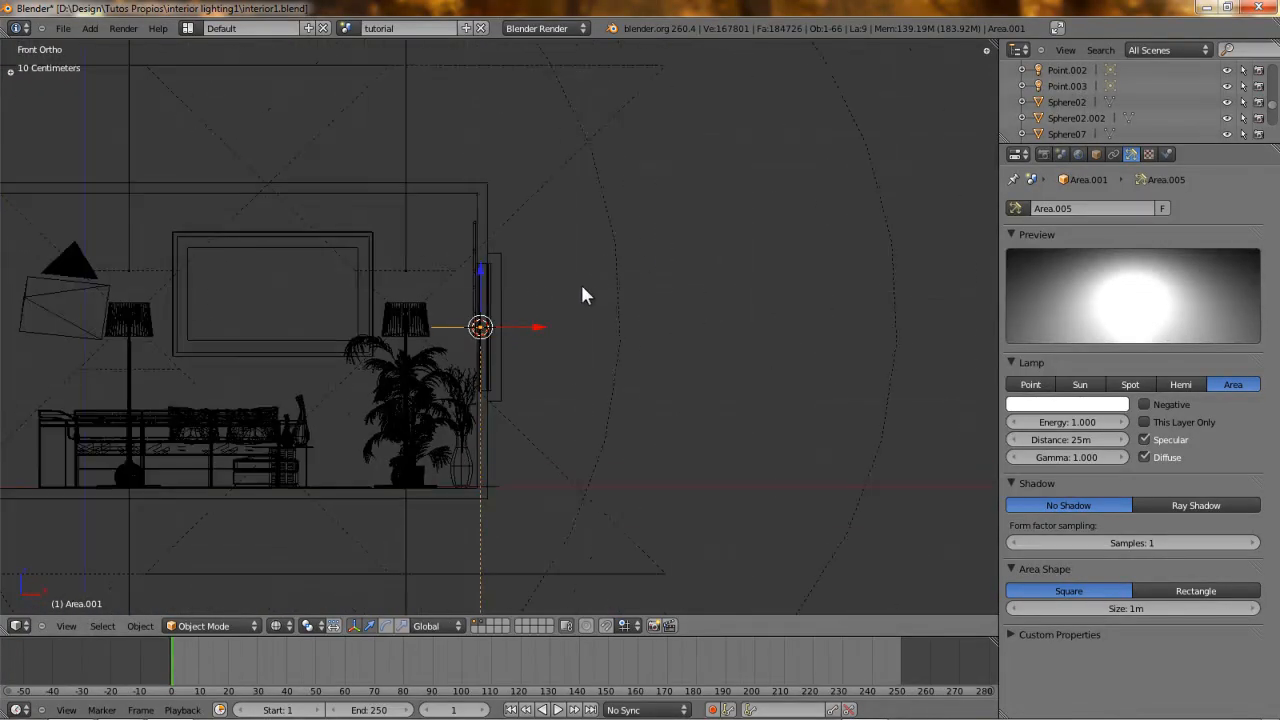
{"action": "type", "text": "r90"}
{"action": "key", "text": "Return"}
- Reduce the television area lamp's falloff distance to 1.2 m
{"action": "scroll", "coordinate": [444, 218], "scroll_direction": "down", "scroll_amount": 4}
{"action": "middle_click_drag", "start_coordinate": [363, 271], "coordinate": [573, 395], "text": "shift"}
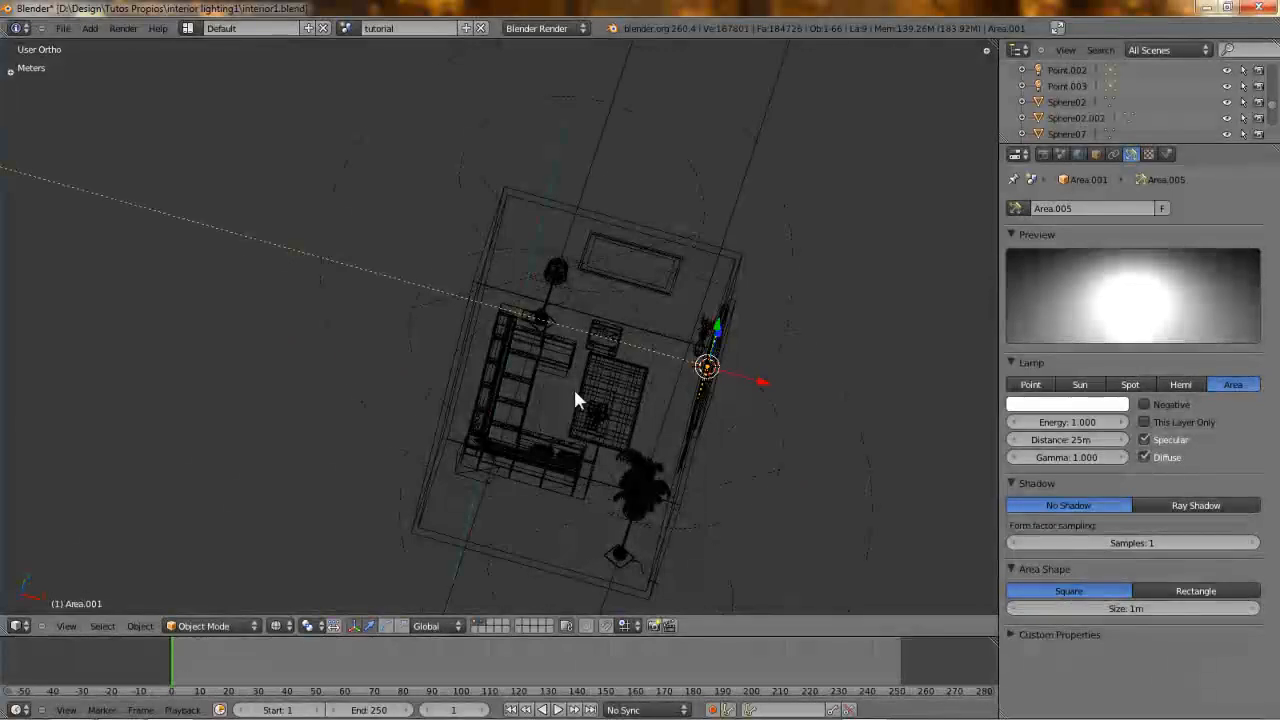
{"action": "key", "text": "KP_1"}
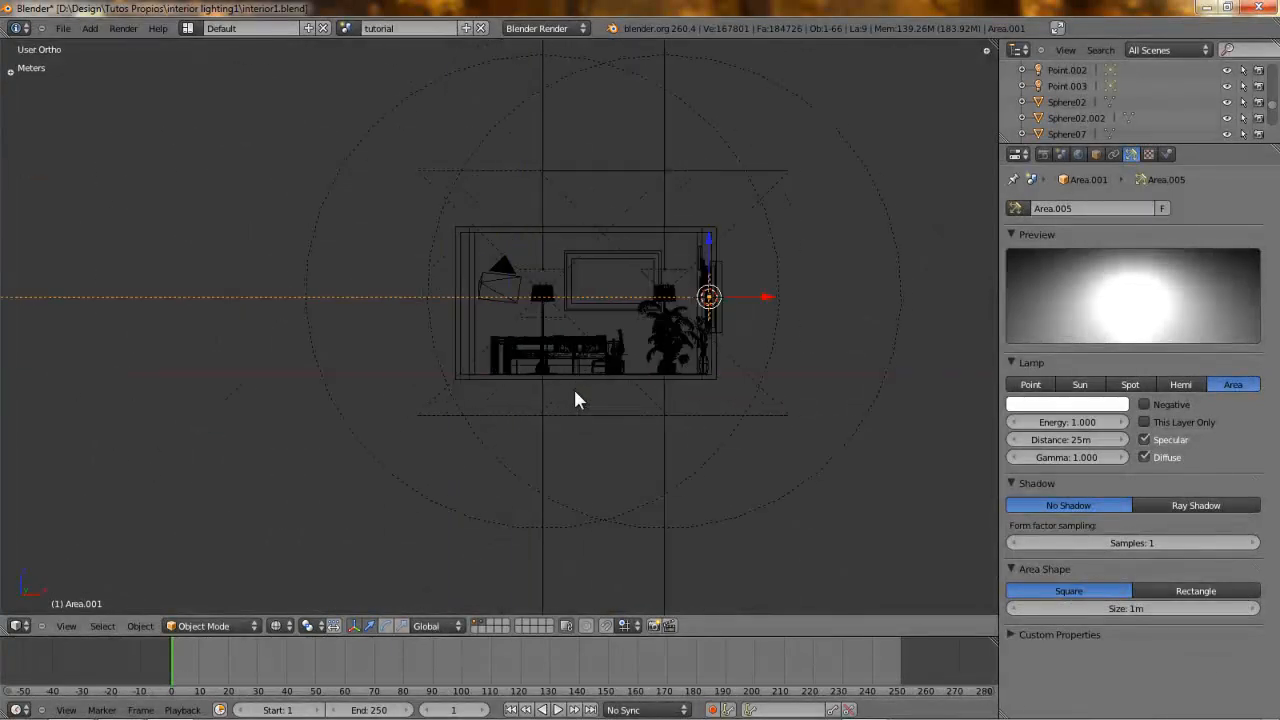
{"action": "scroll", "coordinate": [760, 285], "scroll_direction": "down", "scroll_amount": 3}
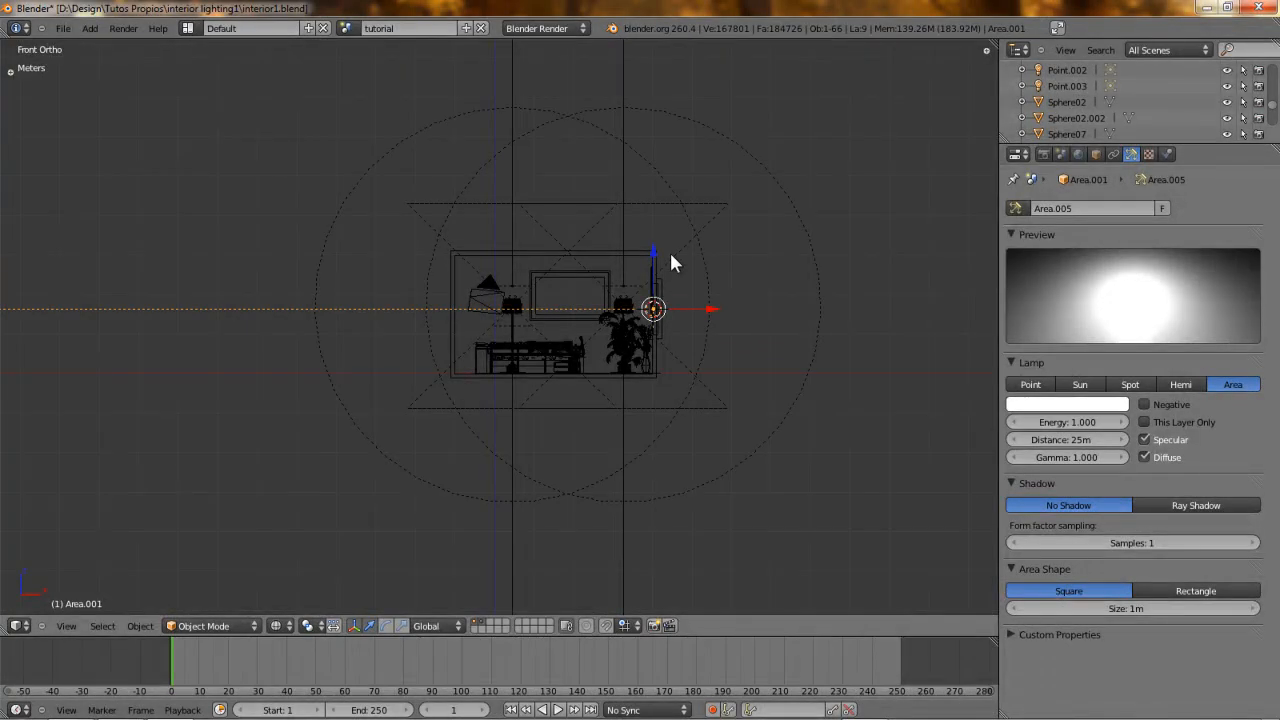
{"action": "scroll", "coordinate": [706, 262], "scroll_direction": "up", "scroll_amount": 3}
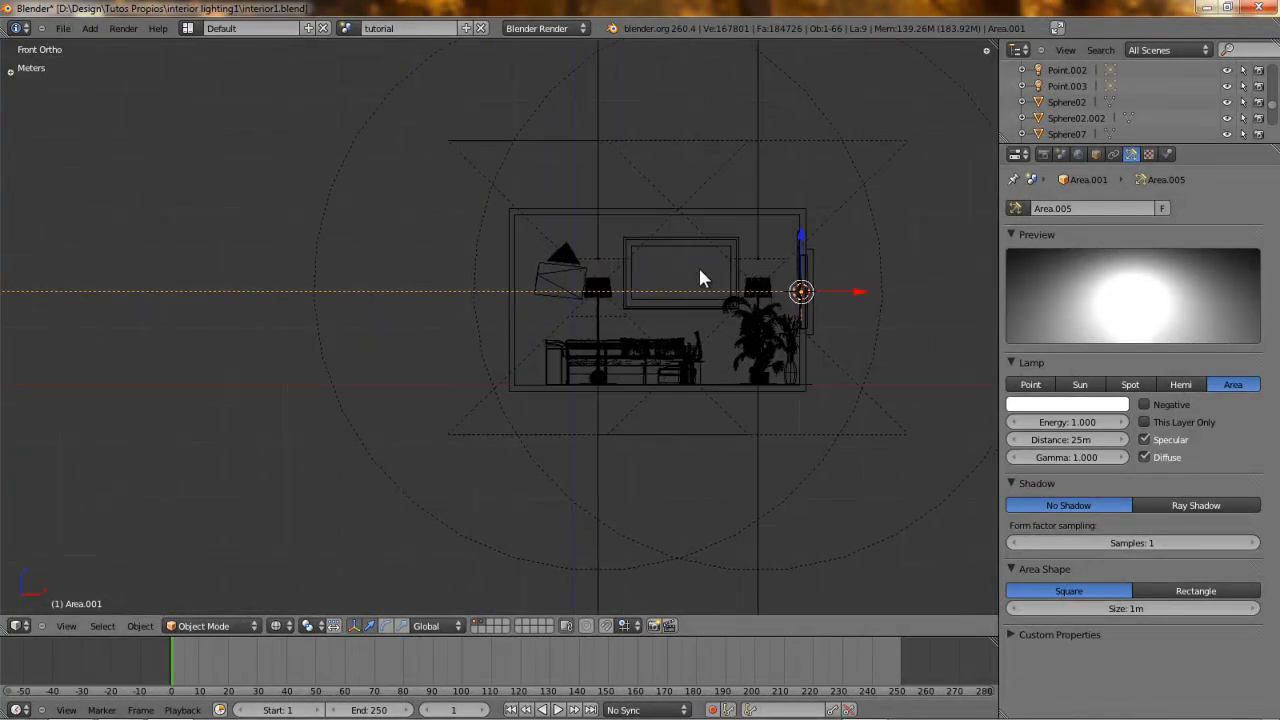
{"action": "middle_click_drag", "start_coordinate": [700, 278], "coordinate": [570, 316], "text": "shift"}
{"action": "key", "text": "w"}
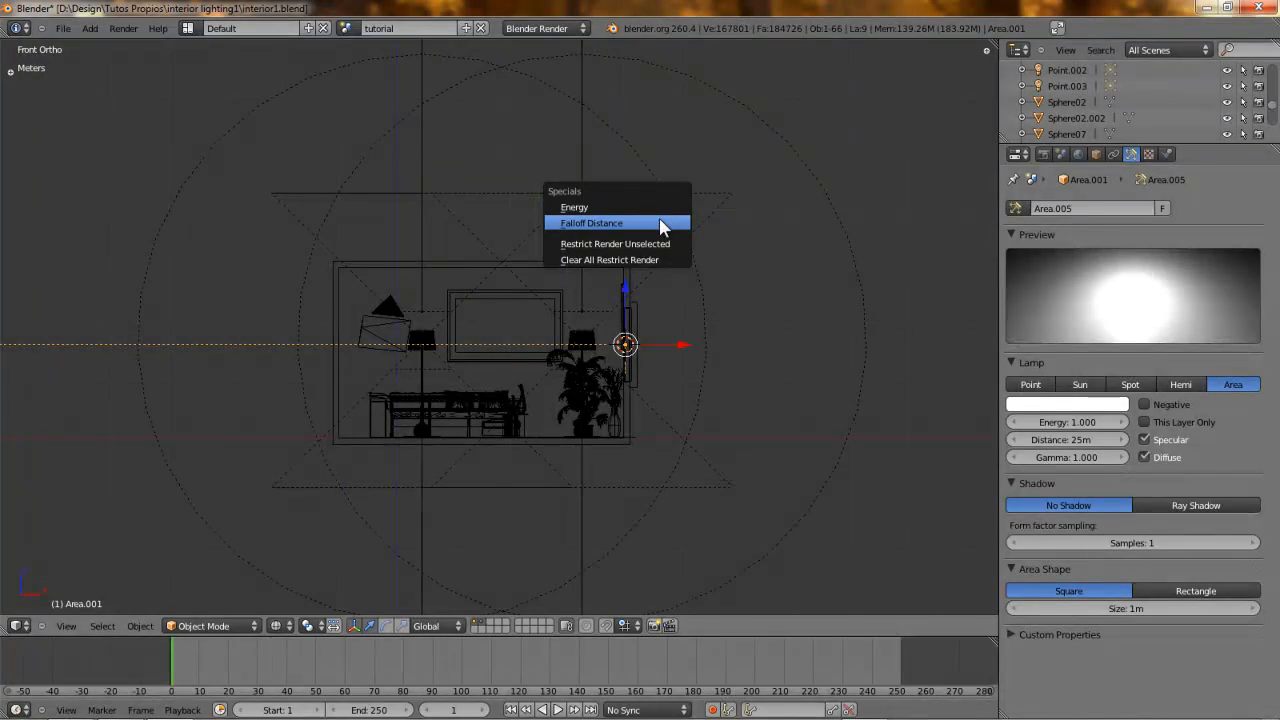
{"action": "left_click", "coordinate": [660, 223]}
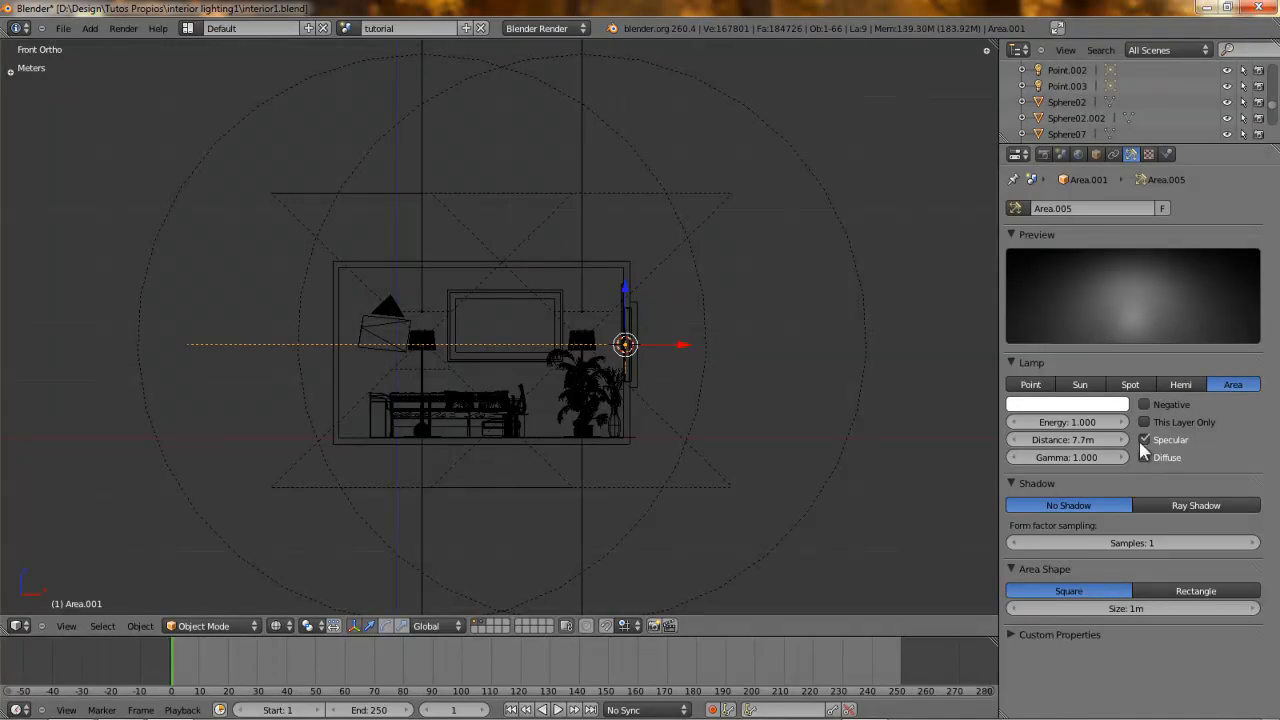
{"action": "key", "text": "w"}
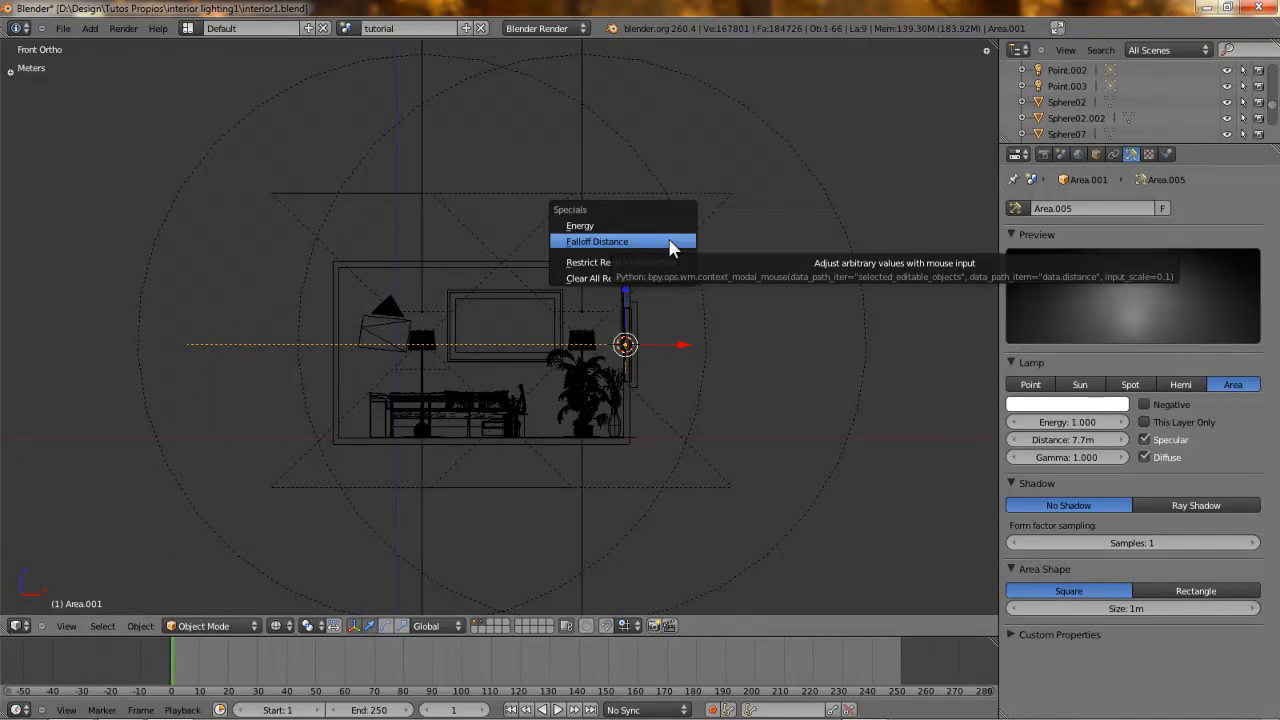
{"action": "left_click", "coordinate": [670, 247]}
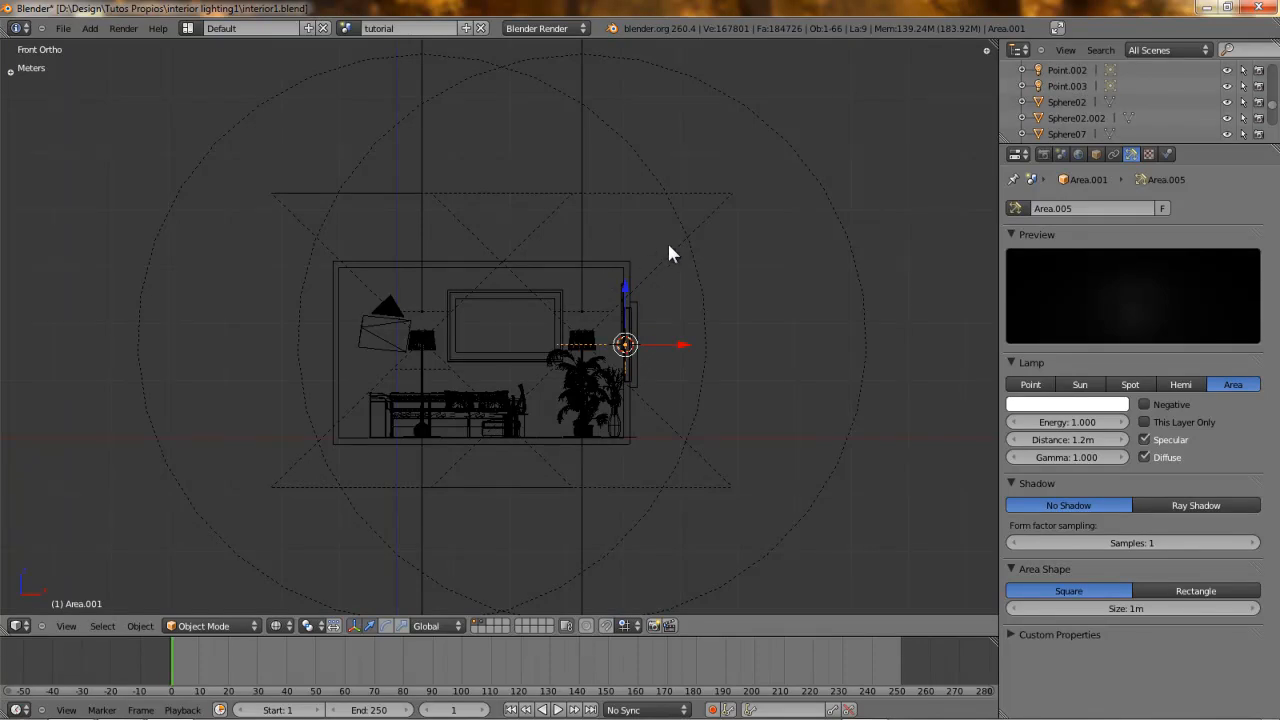
- Make the area lamp rectangular and fit it to the television screen with Size X 1.082 m and Size Y 1.961 m
{"action": "scroll", "coordinate": [620, 260], "scroll_direction": "up", "scroll_amount": 4}
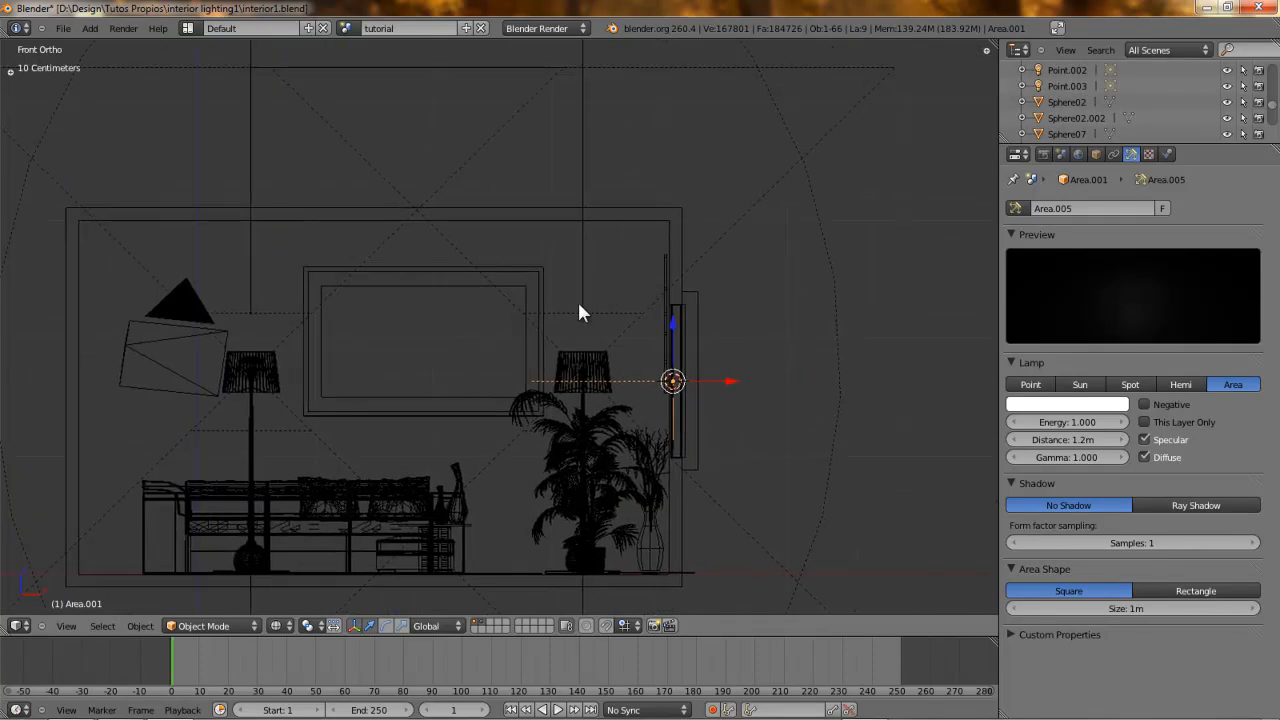
{"action": "key", "text": "KP_3"}
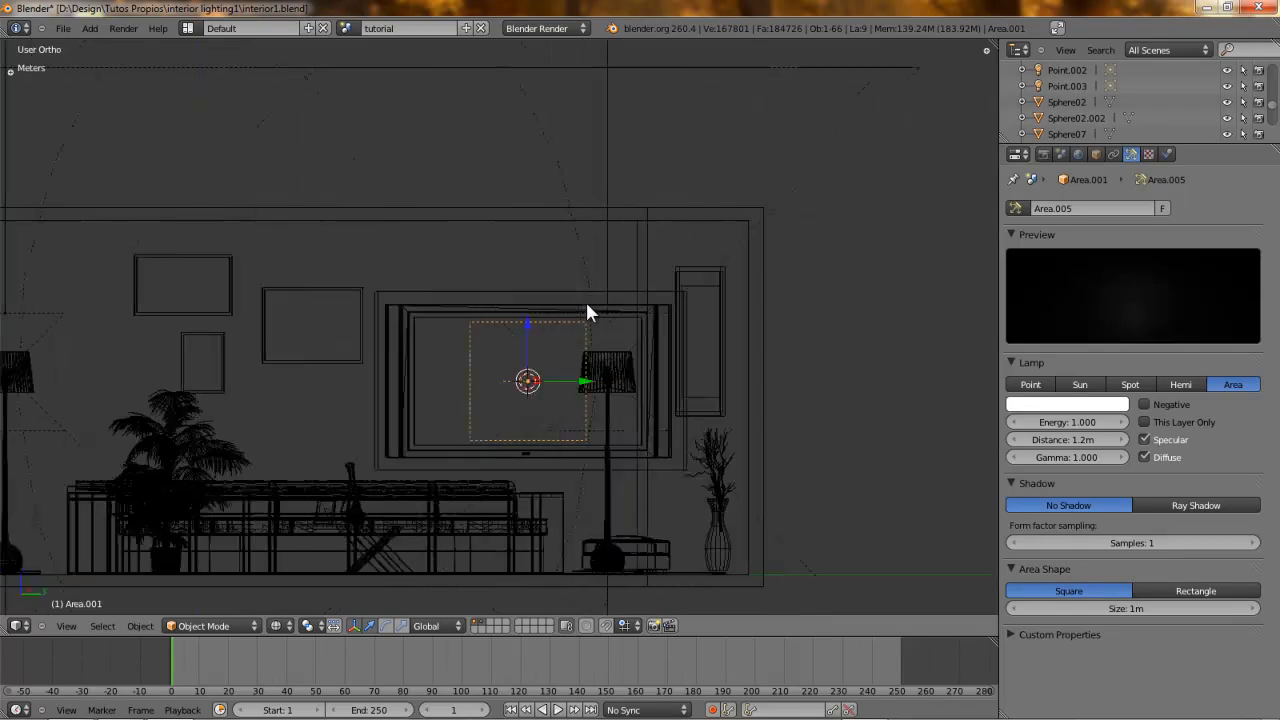
{"action": "scroll", "coordinate": [586, 305], "scroll_direction": "up", "scroll_amount": 3}
{"action": "middle_click_drag", "start_coordinate": [575, 340], "coordinate": [537, 234], "text": "shift"}
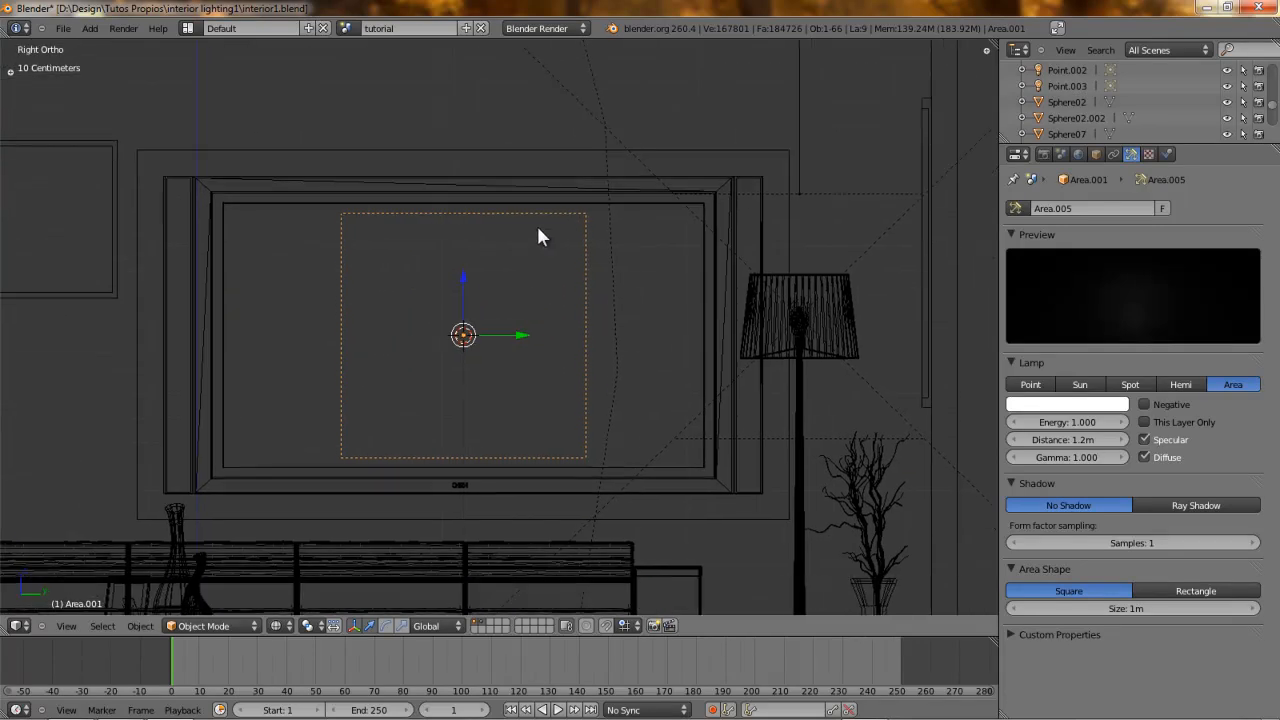
{"action": "scroll", "coordinate": [526, 240], "scroll_direction": "up", "scroll_amount": 2}
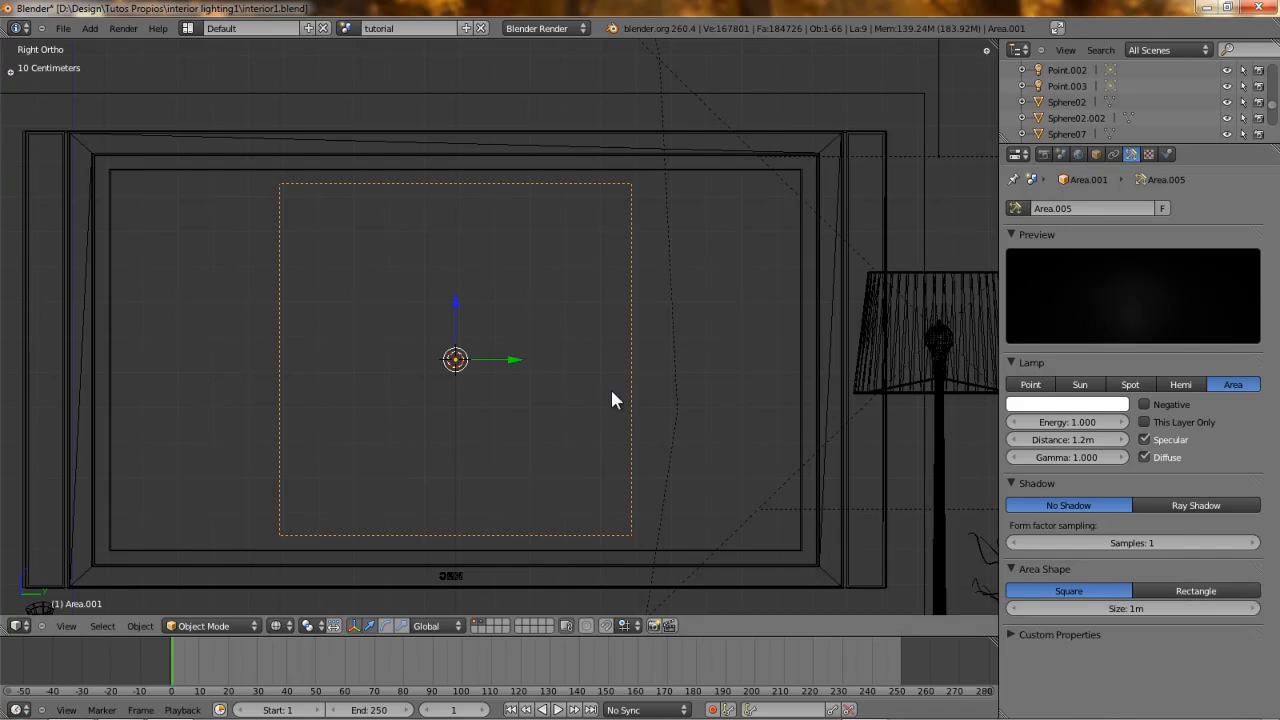
{"action": "left_click", "coordinate": [1196, 591]}
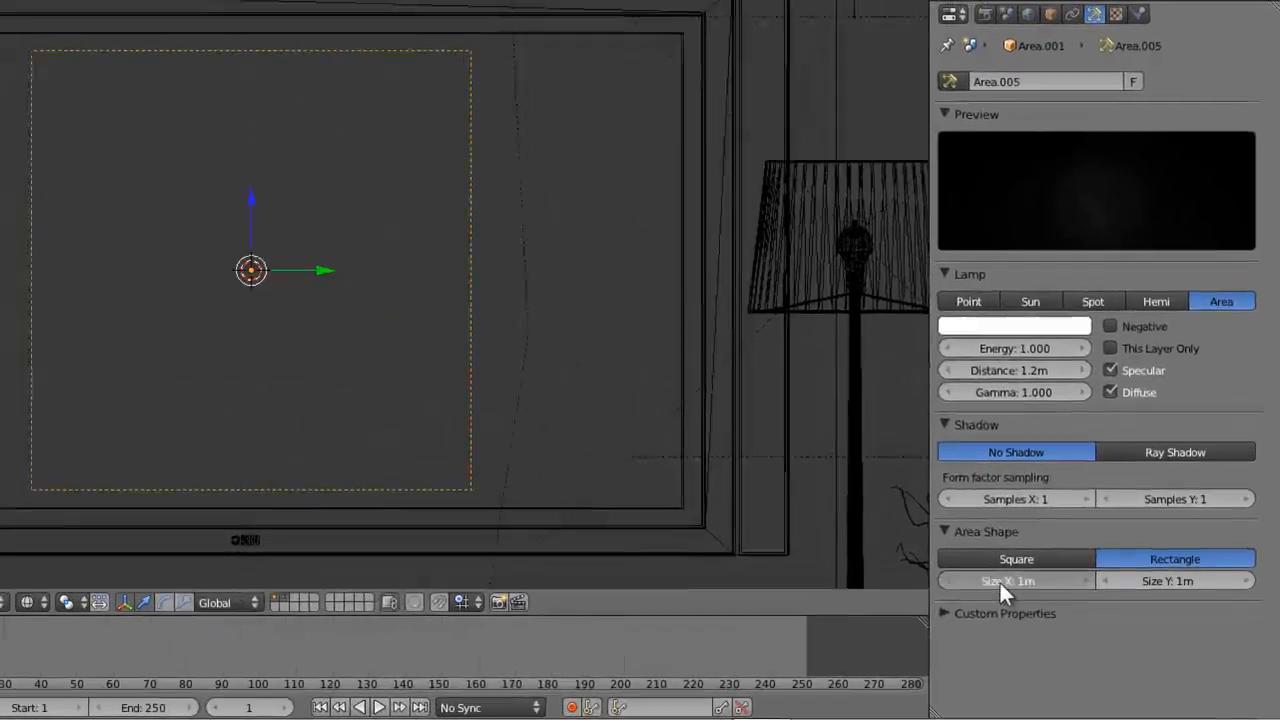
{"action": "left_click_drag", "start_coordinate": [1057, 607], "coordinate": [1040, 580]}
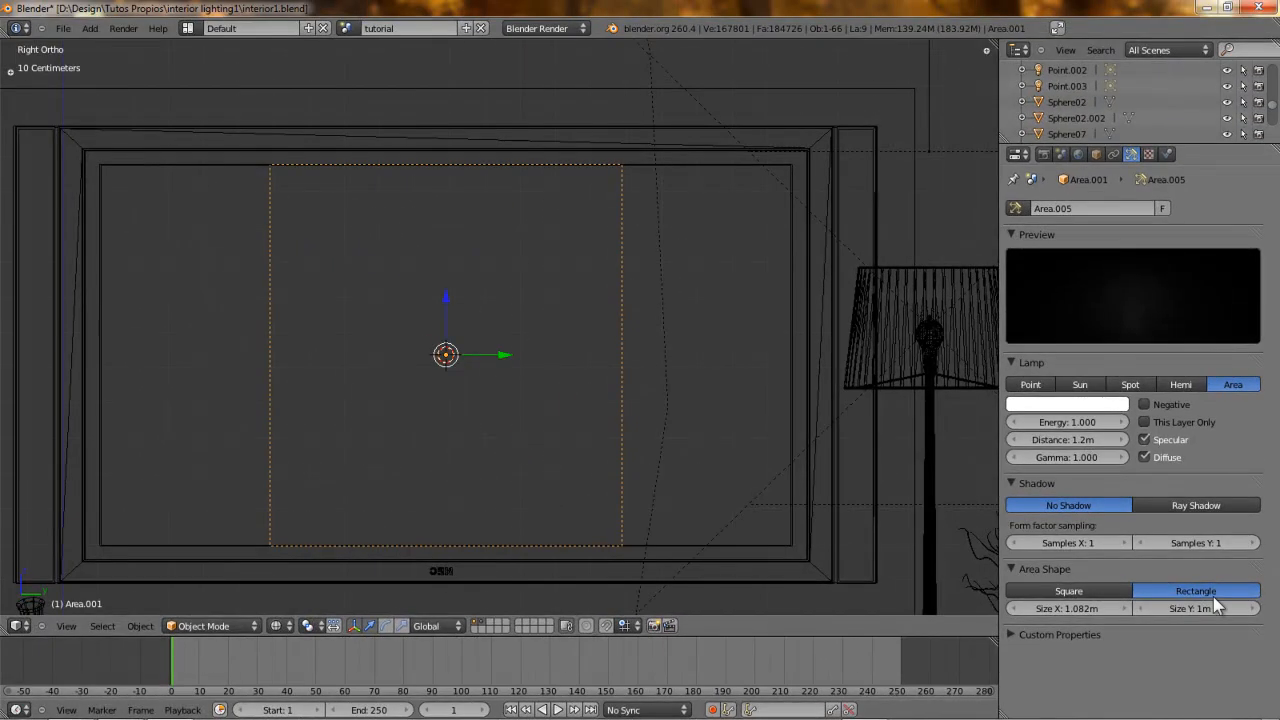
{"action": "left_click_drag", "start_coordinate": [1189, 608], "coordinate": [685, 600]}
- Examine how the area lamp sits against the television screen in perspective, comparing wireframe and solid shading
{"action": "scroll", "coordinate": [421, 314], "scroll_direction": "down", "scroll_amount": 1}
{"action": "key", "text": "KP_5"}
{"action": "mouse_move", "coordinate": [690, 300]}
{"action": "middle_mouse_down"}
{"action": "mouse_move", "coordinate": [677, 343]}
{"action": "mouse_move", "coordinate": [409, 354]}
{"action": "mouse_move", "coordinate": [363, 371]}
{"action": "mouse_move", "coordinate": [875, 382]}
{"action": "mouse_move", "coordinate": [409, 337]}
{"action": "middle_mouse_up"}
{"action": "scroll", "coordinate": [409, 337], "scroll_direction": "up", "scroll_amount": 2}
{"action": "key", "text": "z"}
{"action": "mouse_move", "coordinate": [494, 349]}
{"action": "middle_mouse_down"}
{"action": "mouse_move", "coordinate": [517, 326]}
{"action": "mouse_move", "coordinate": [320, 323]}
{"action": "mouse_move", "coordinate": [470, 312]}
{"action": "middle_mouse_up"}
{"action": "key", "text": "z"}
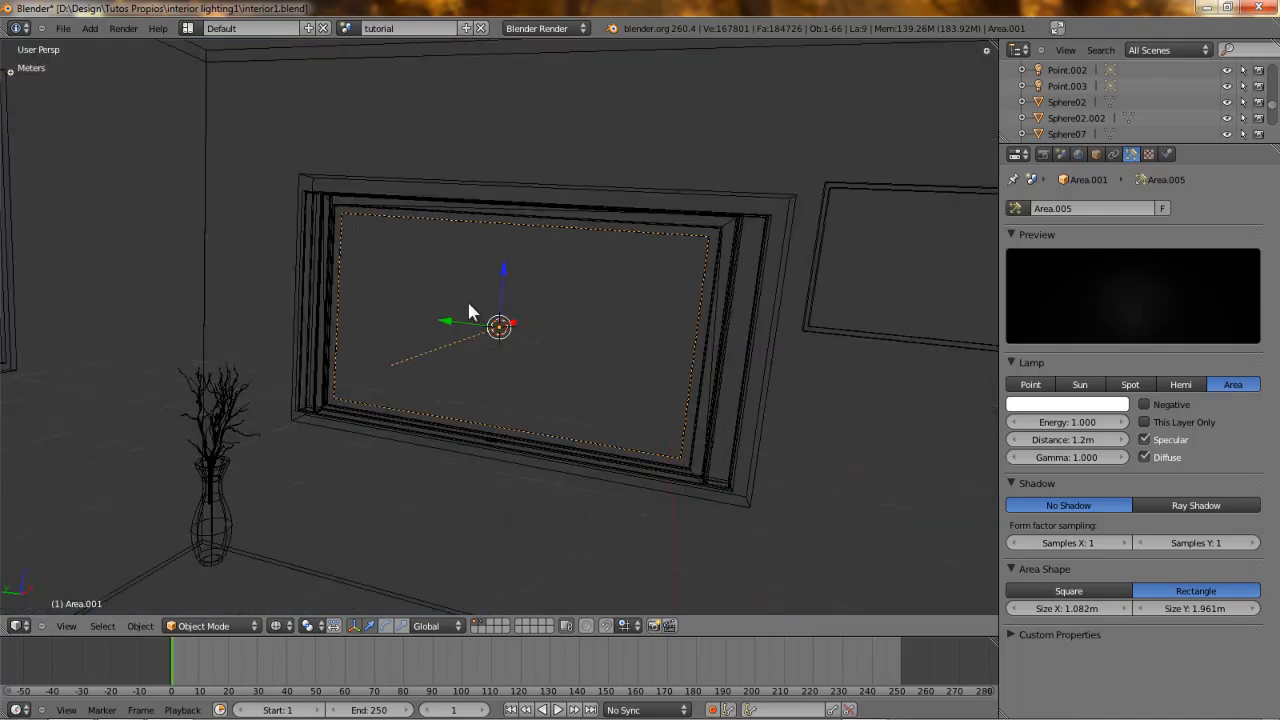
{"action": "scroll", "coordinate": [553, 332], "scroll_direction": "up", "scroll_amount": 3}
{"action": "key", "text": "z"}
{"action": "middle_click_drag", "start_coordinate": [560, 334], "coordinate": [549, 366]}
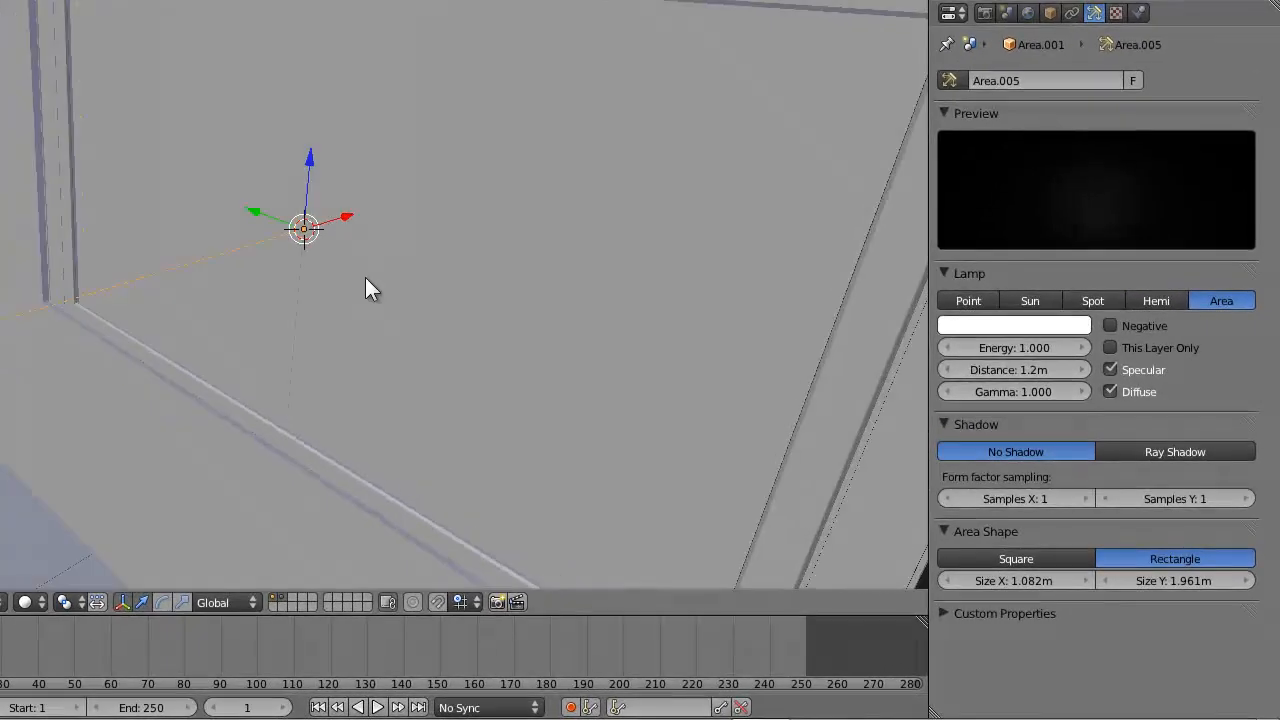
{"action": "key", "text": "z"}
{"action": "mouse_move", "coordinate": [319, 174]}
{"action": "middle_mouse_down"}
{"action": "mouse_move", "coordinate": [323, 251]}
{"action": "mouse_move", "coordinate": [249, 263]}
{"action": "mouse_move", "coordinate": [306, 234]}
{"action": "mouse_move", "coordinate": [407, 143]}
{"action": "middle_mouse_up"}
{"action": "key", "text": "z"}
- Test-render a border region over part of the television and wall from the camera, and clear the render border by enclosing the full frame
{"action": "key", "text": "KP_0"}
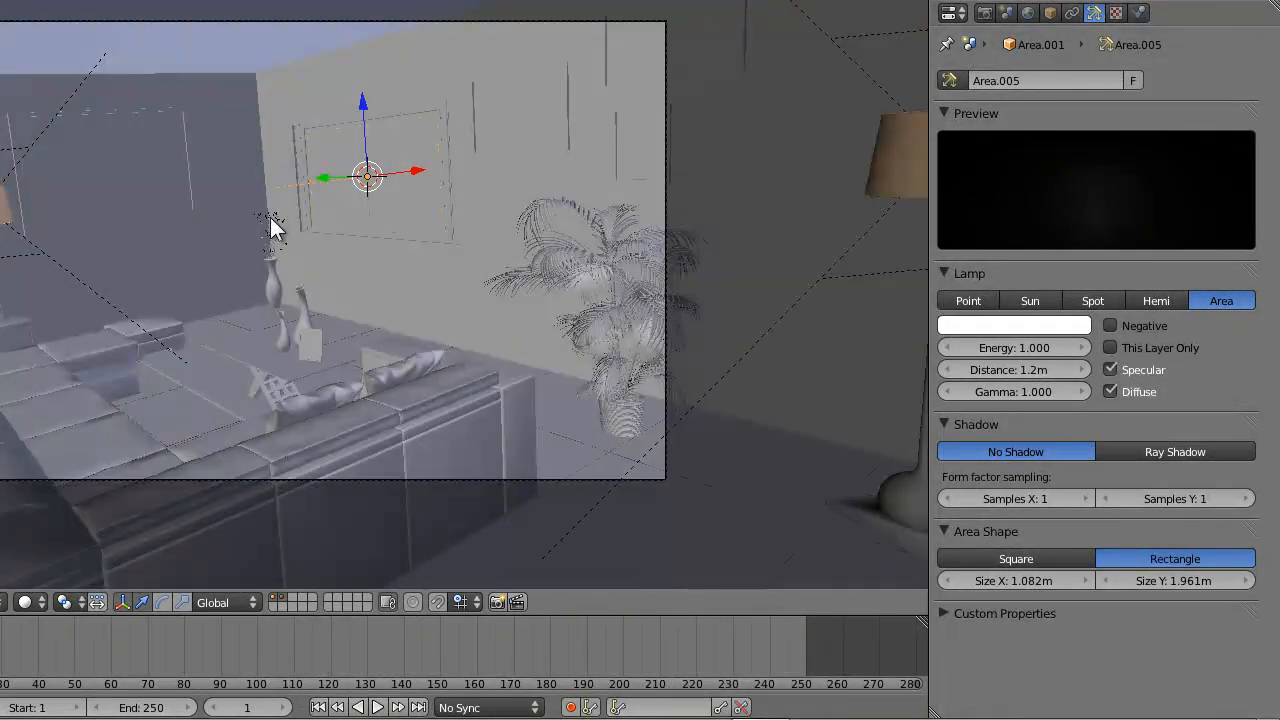
{"action": "key", "text": "shift+b"}
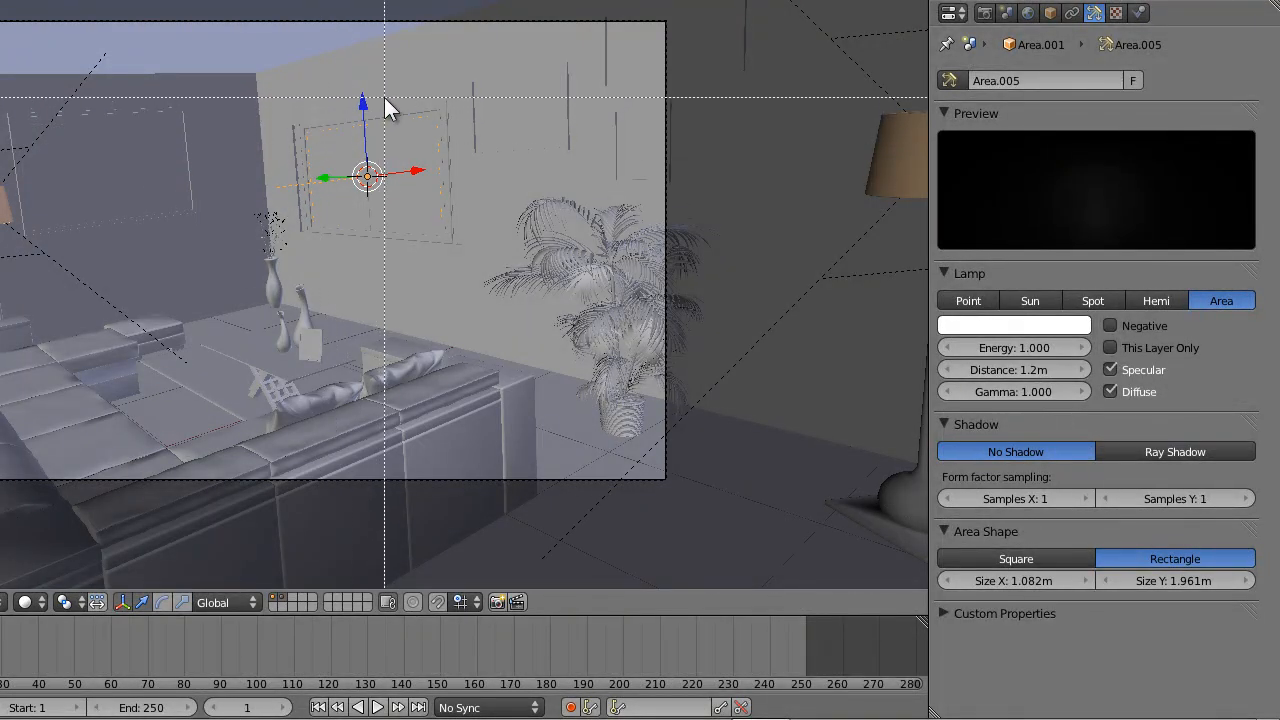
{"action": "left_click_drag", "start_coordinate": [397, 88], "coordinate": [531, 339]}
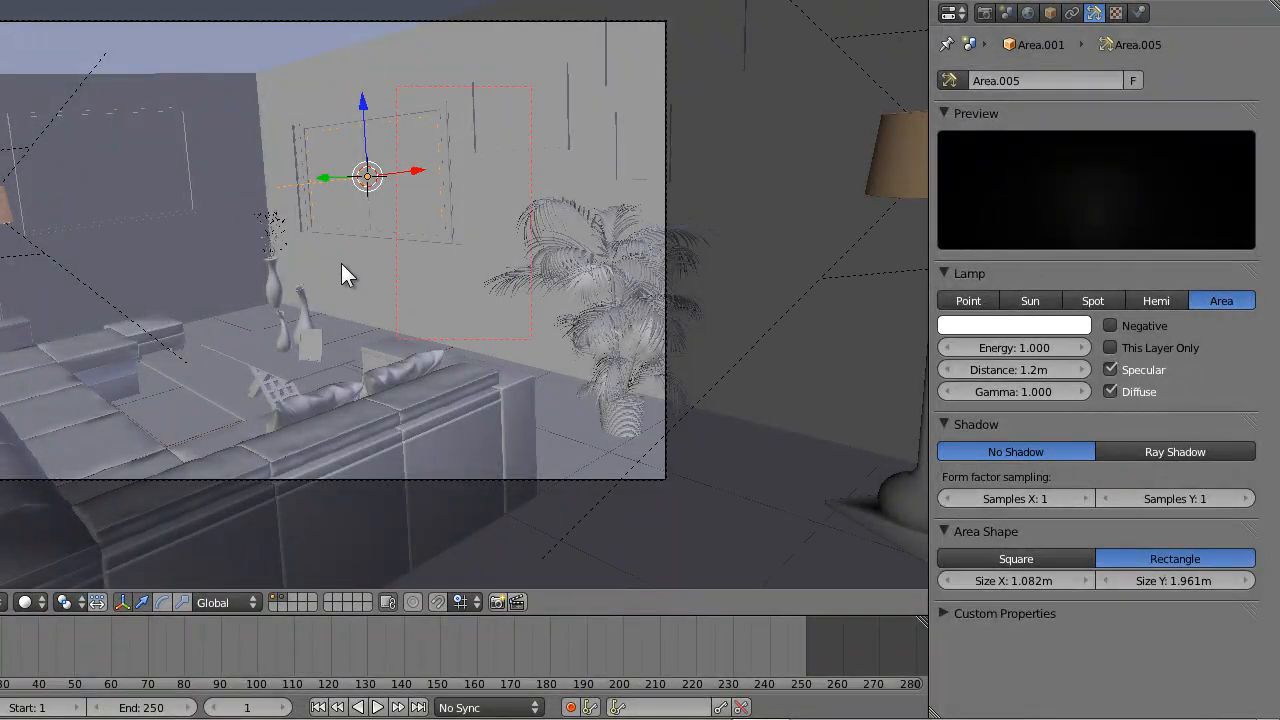
{"action": "key", "text": "F12"}
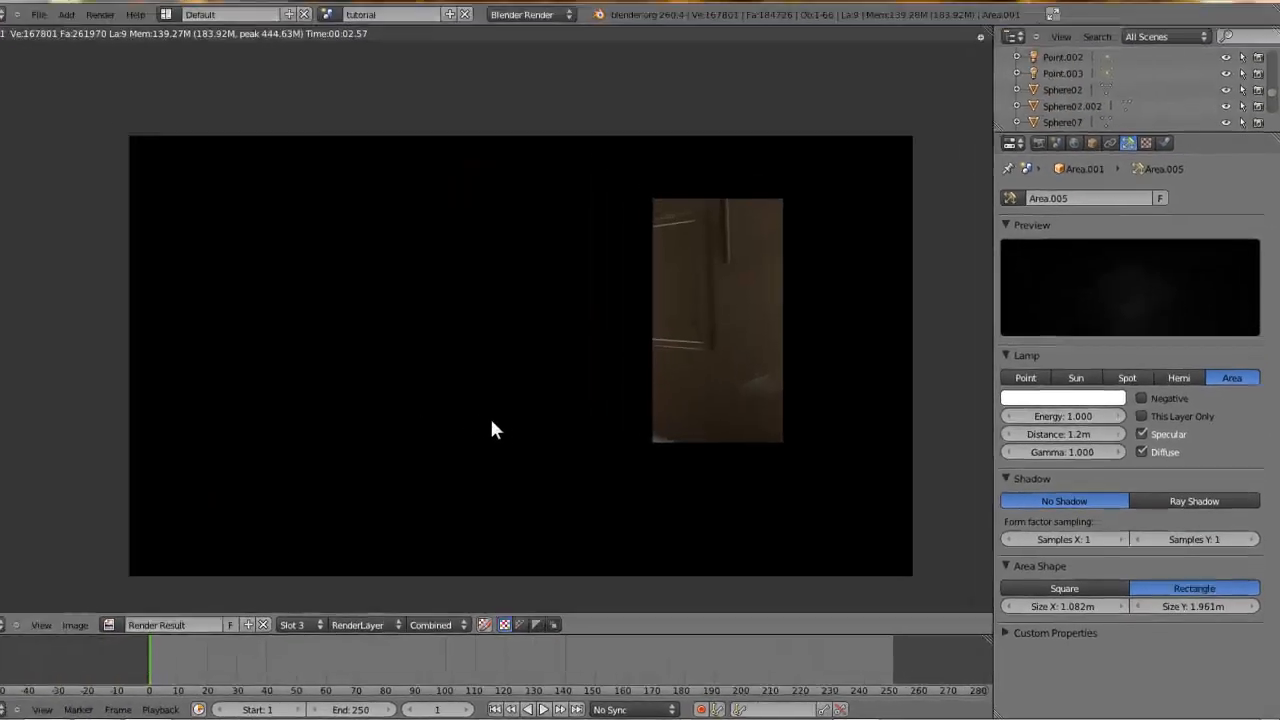
{"action": "scroll", "coordinate": [684, 328], "scroll_direction": "up", "scroll_amount": 4}
{"action": "middle_click_drag", "start_coordinate": [825, 298], "coordinate": [546, 343]}
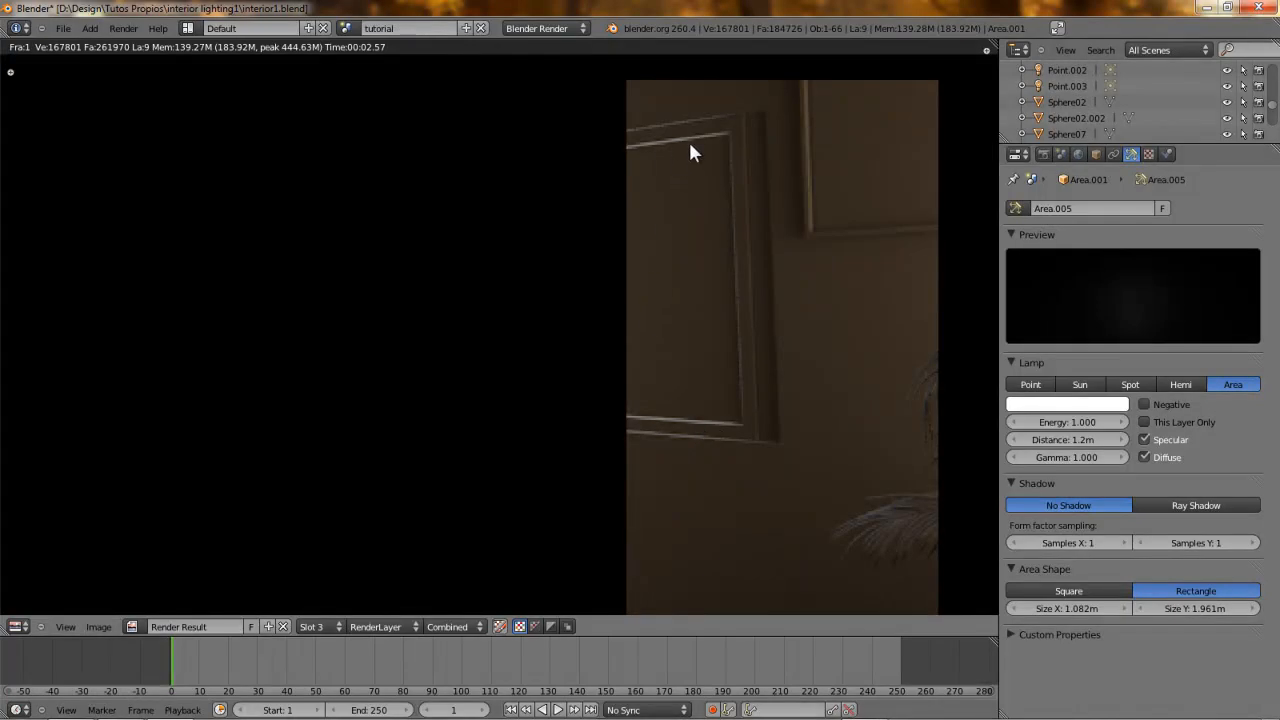
{"action": "scroll", "coordinate": [659, 390], "scroll_direction": "down", "scroll_amount": 4}
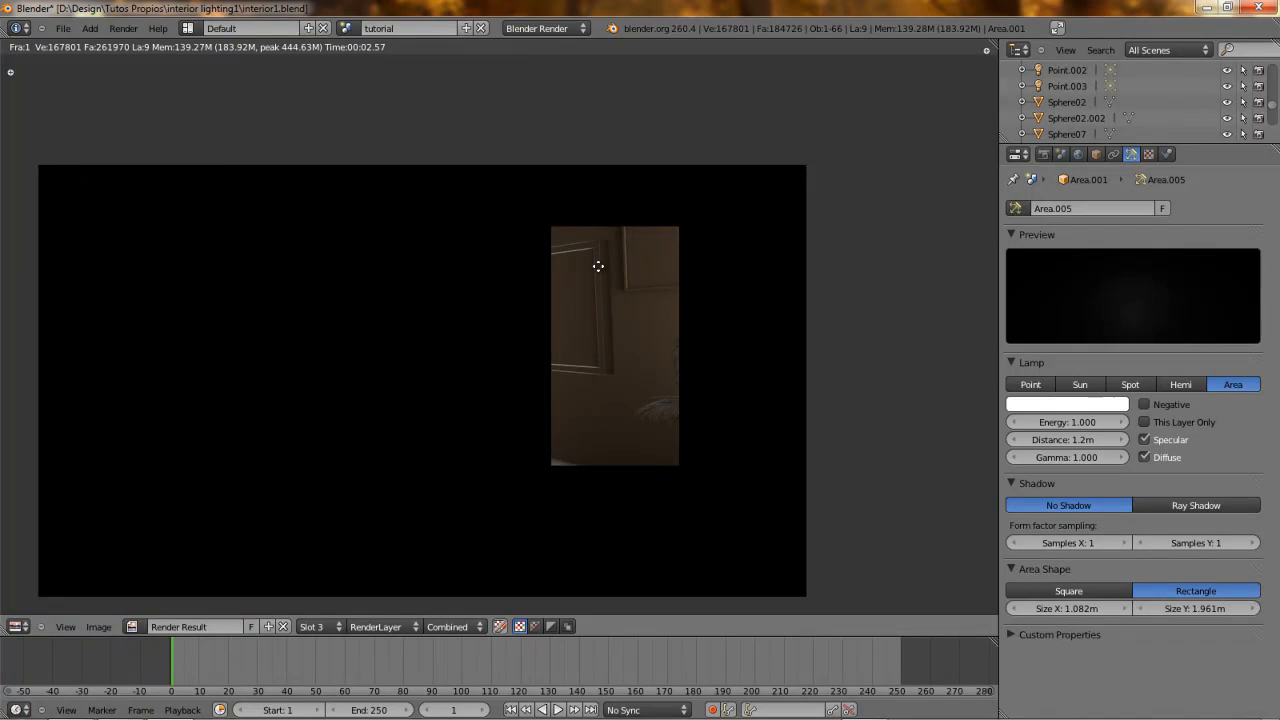
{"action": "key", "text": "Escape"}
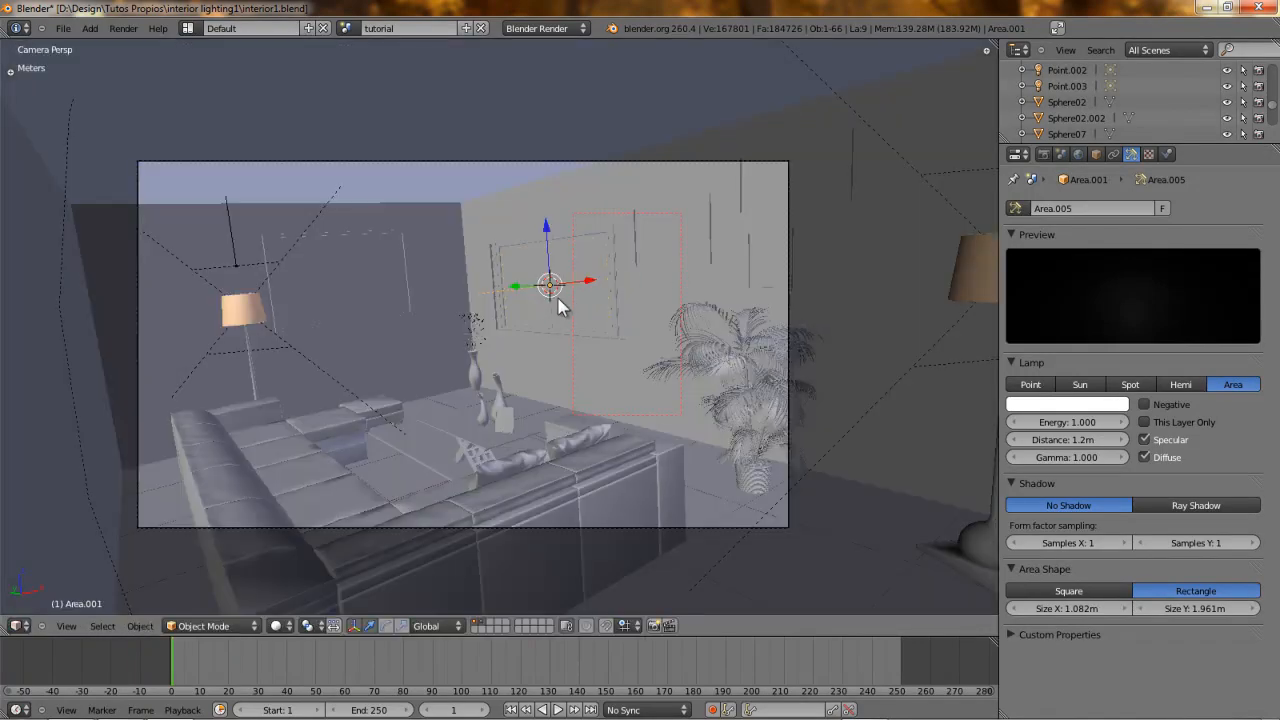
{"action": "key", "text": "ctrl+b"}
{"action": "left_click_drag", "start_coordinate": [106, 136], "coordinate": [828, 576]}
- Select the shade of the floor lamp beside the sofa and frame it to examine its emitting material
{"action": "right_click", "coordinate": [256, 302]}
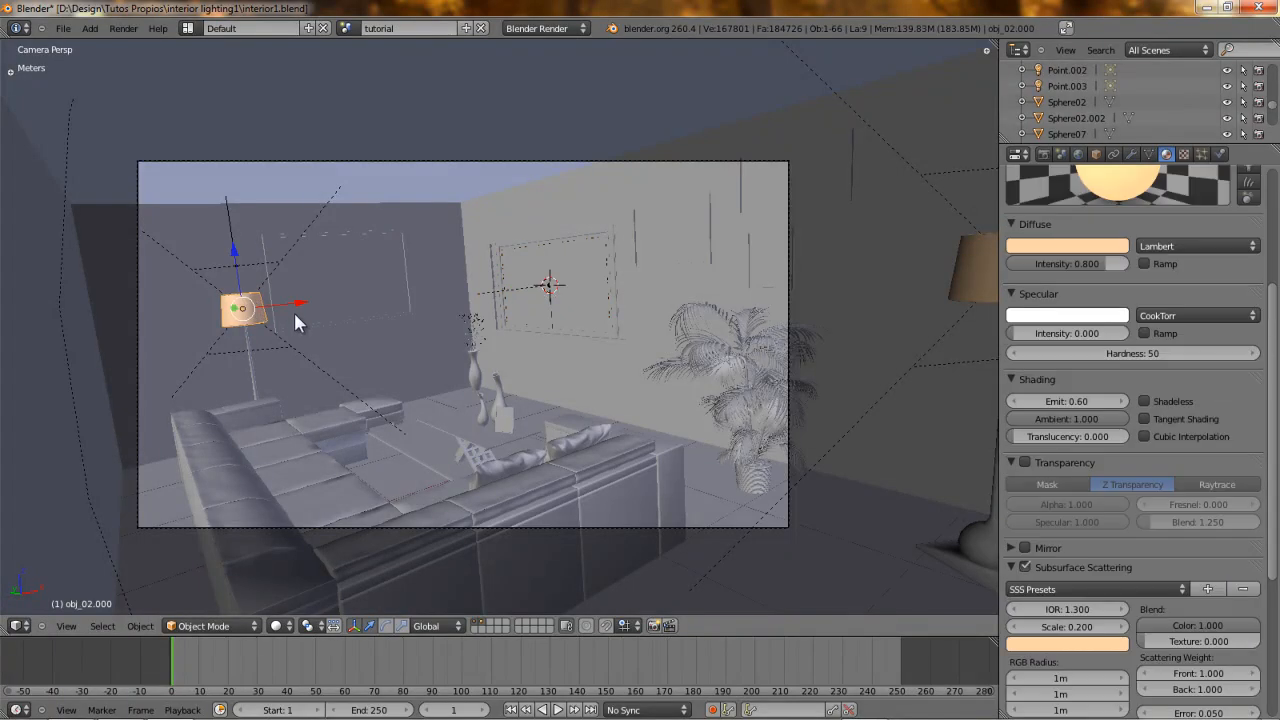
{"action": "key", "text": "KP_Decimal"}
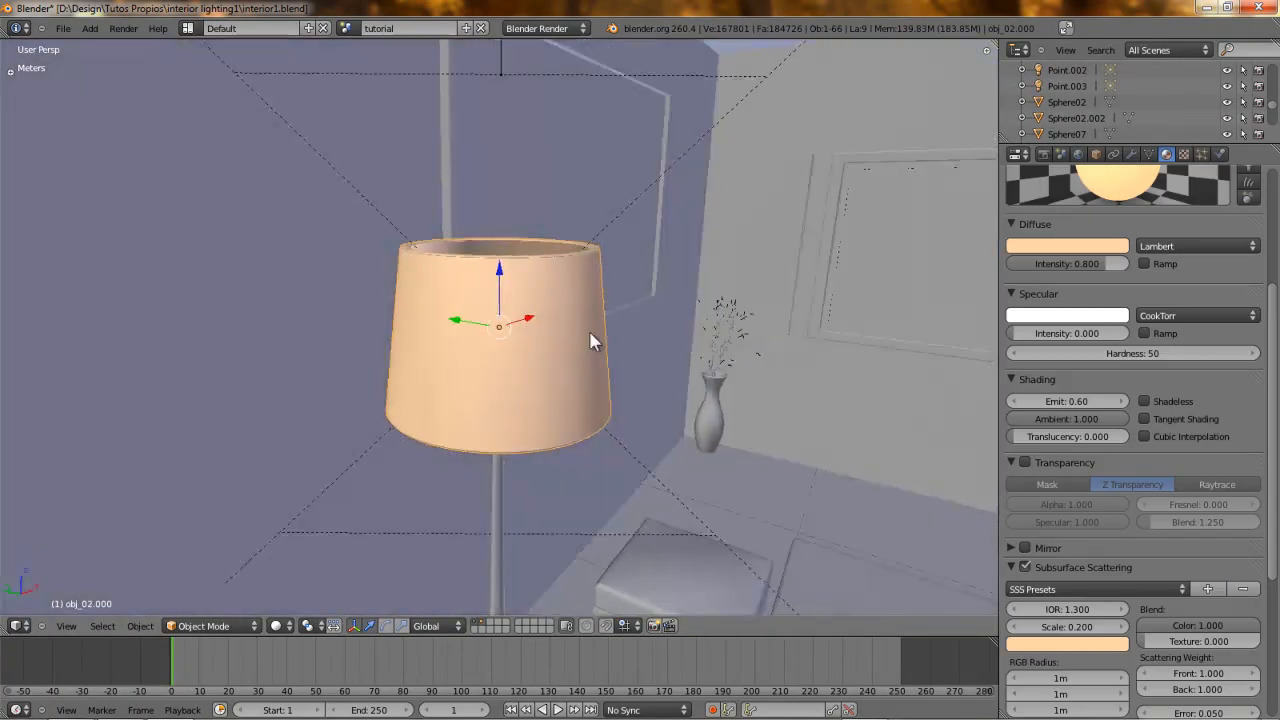
{"action": "middle_click_drag", "start_coordinate": [590, 333], "coordinate": [599, 330]}
{"action": "middle_click_drag", "start_coordinate": [599, 330], "coordinate": [314, 361], "text": "shift"}
- Select the television on the wall and frame it closely in the view
{"action": "right_click", "coordinate": [795, 265]}
{"action": "key", "text": "KP_Decimal"}
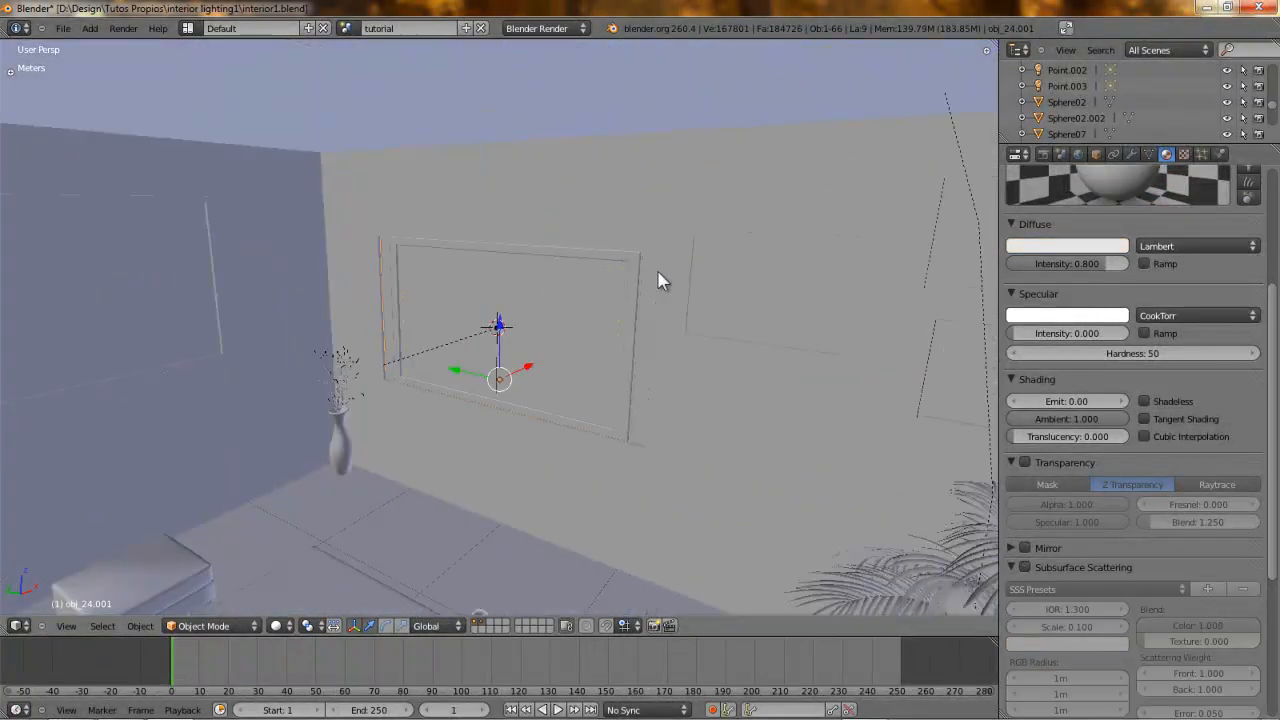
{"action": "key", "text": "z"}
{"action": "scroll", "coordinate": [239, 373], "scroll_direction": "down", "scroll_amount": 5}
{"action": "middle_click_drag", "start_coordinate": [239, 373], "coordinate": [504, 355], "text": "shift"}
{"action": "middle_click_drag", "start_coordinate": [324, 394], "coordinate": [339, 351]}
{"action": "middle_click_drag", "start_coordinate": [695, 299], "coordinate": [430, 301], "text": "shift"}
{"action": "scroll", "coordinate": [432, 305], "scroll_direction": "up", "scroll_amount": 4}
{"action": "key", "text": "z"}
- Edit the television mesh in face selection mode with only the large front screen face selected
{"action": "key", "text": "Tab"}
{"action": "mouse_move", "coordinate": [463, 383]}
{"action": "middle_mouse_down"}
{"action": "mouse_move", "coordinate": [471, 367]}
{"action": "mouse_move", "coordinate": [597, 335]}
{"action": "mouse_move", "coordinate": [526, 349]}
{"action": "middle_mouse_up"}
{"action": "key", "text": "ctrl+Tab"}
{"action": "left_click", "coordinate": [467, 364]}
{"action": "key", "text": "z"}
{"action": "key", "text": "z"}
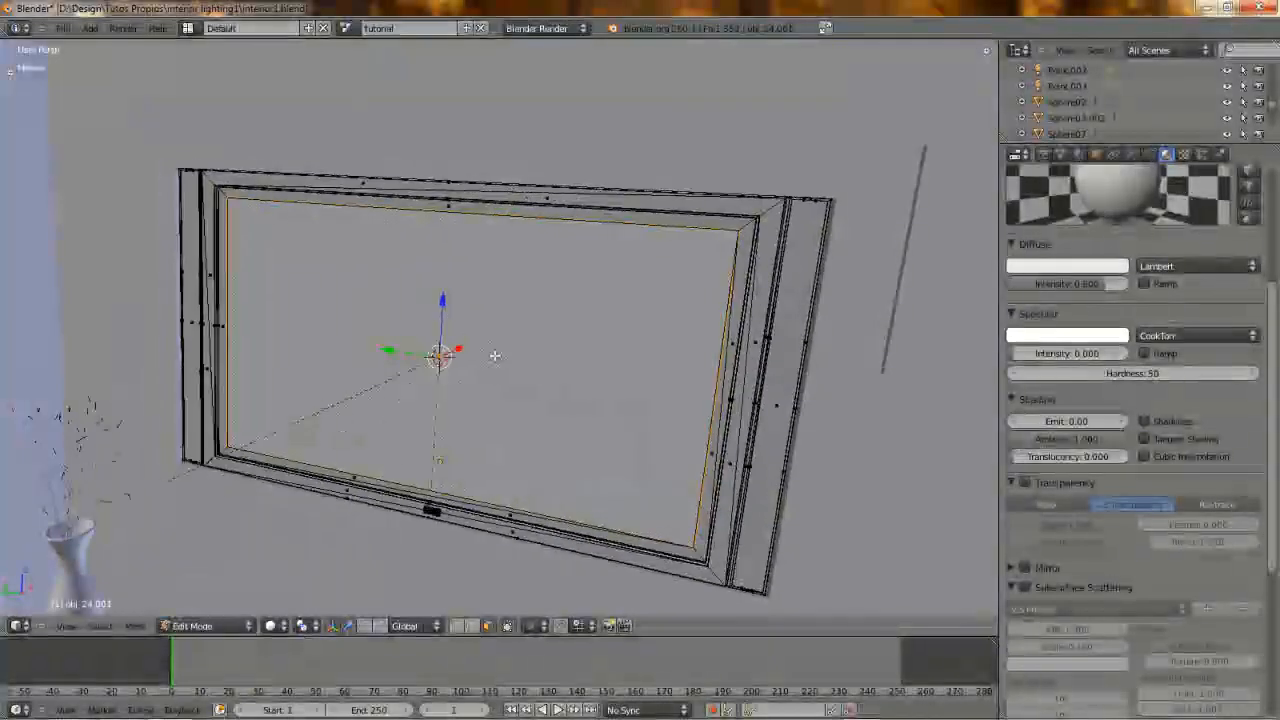
- Separate the selected screen face into its own object and make it the selection in Object Mode
{"action": "key", "text": "p"}
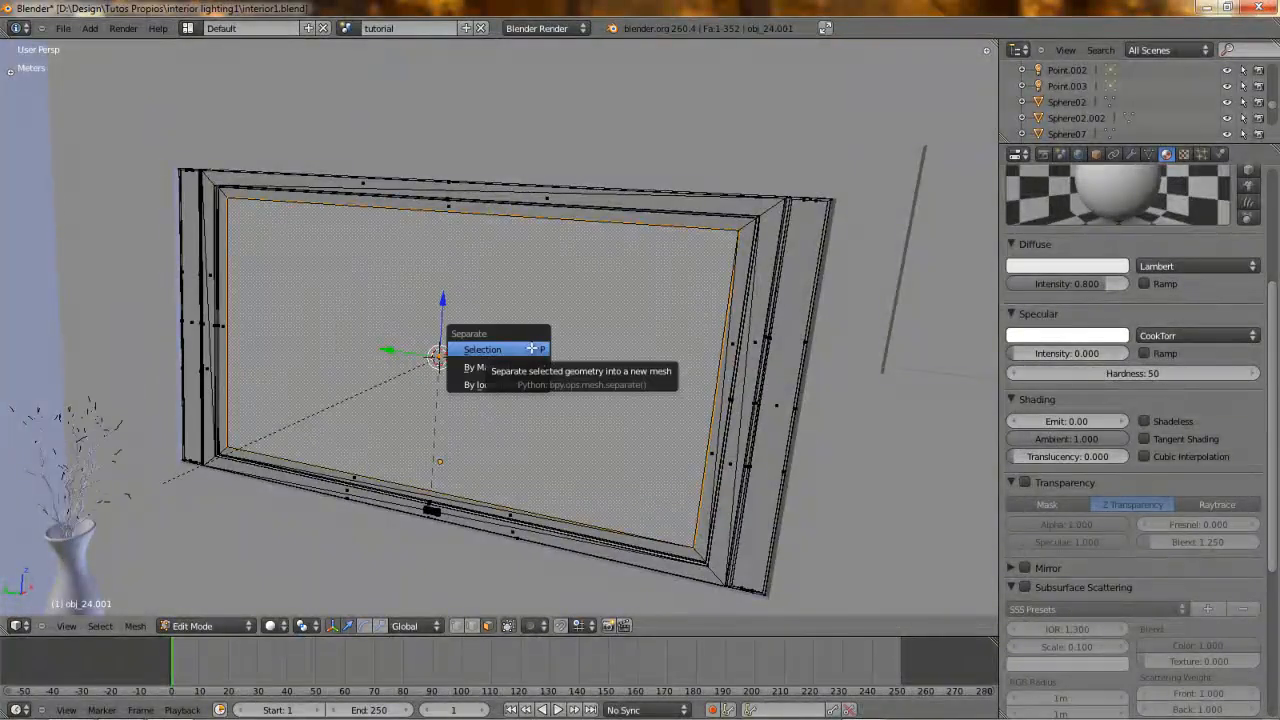
{"action": "left_click", "coordinate": [532, 348]}
{"action": "middle_click_drag", "start_coordinate": [582, 333], "coordinate": [393, 305]}
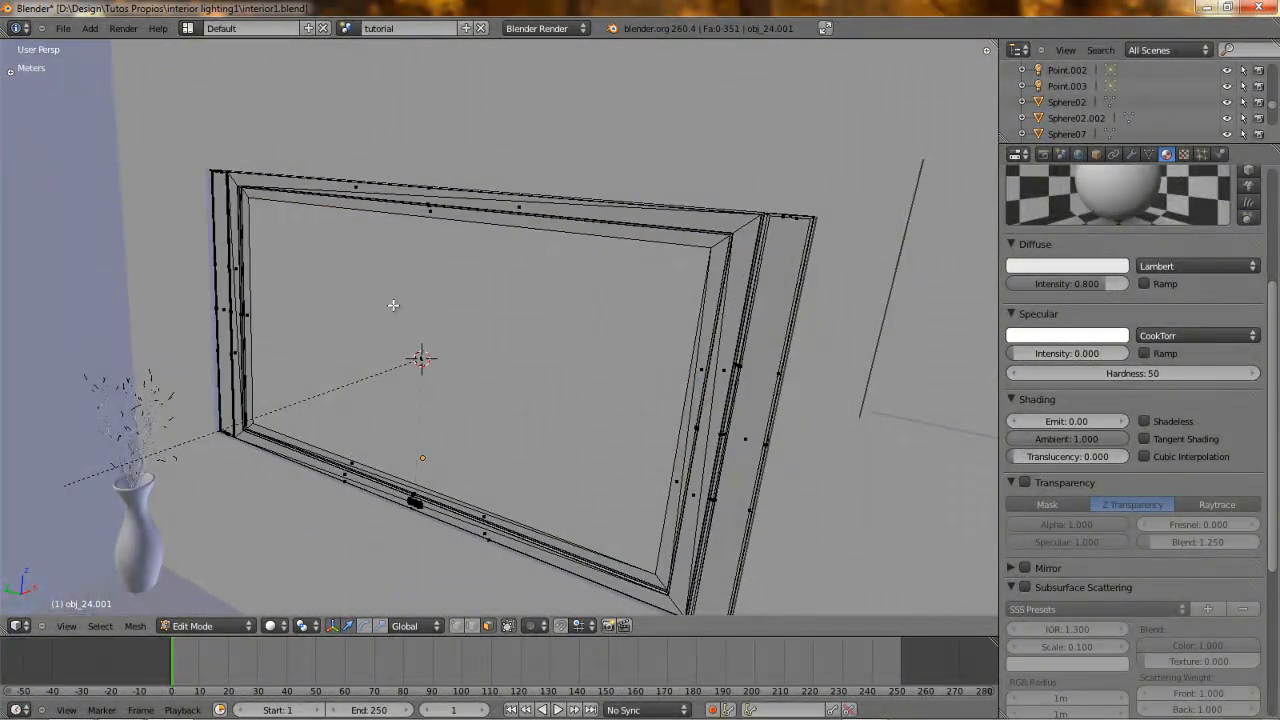
{"action": "key", "text": "Tab"}
{"action": "key", "text": "z"}
{"action": "key", "text": "z"}
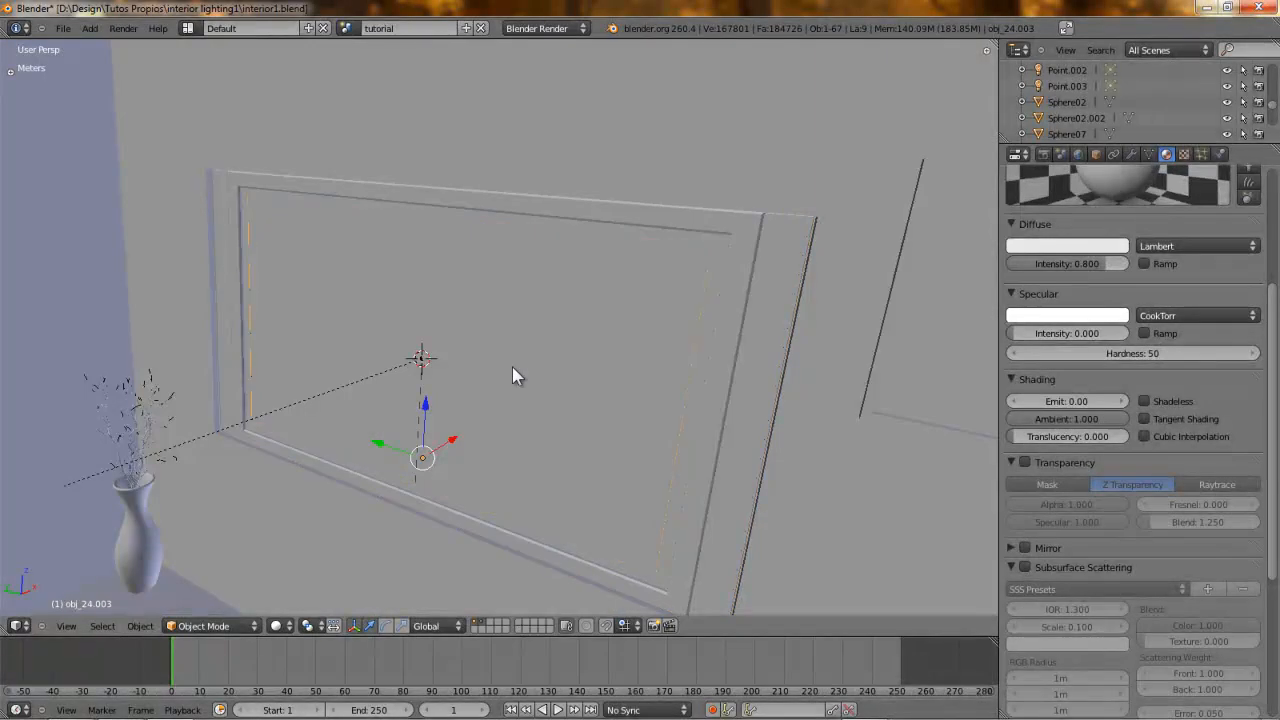
- Set the separated screen object's origin to its geometry
{"action": "key", "text": "z"}
{"action": "middle_click_drag", "start_coordinate": [511, 363], "coordinate": [488, 368]}
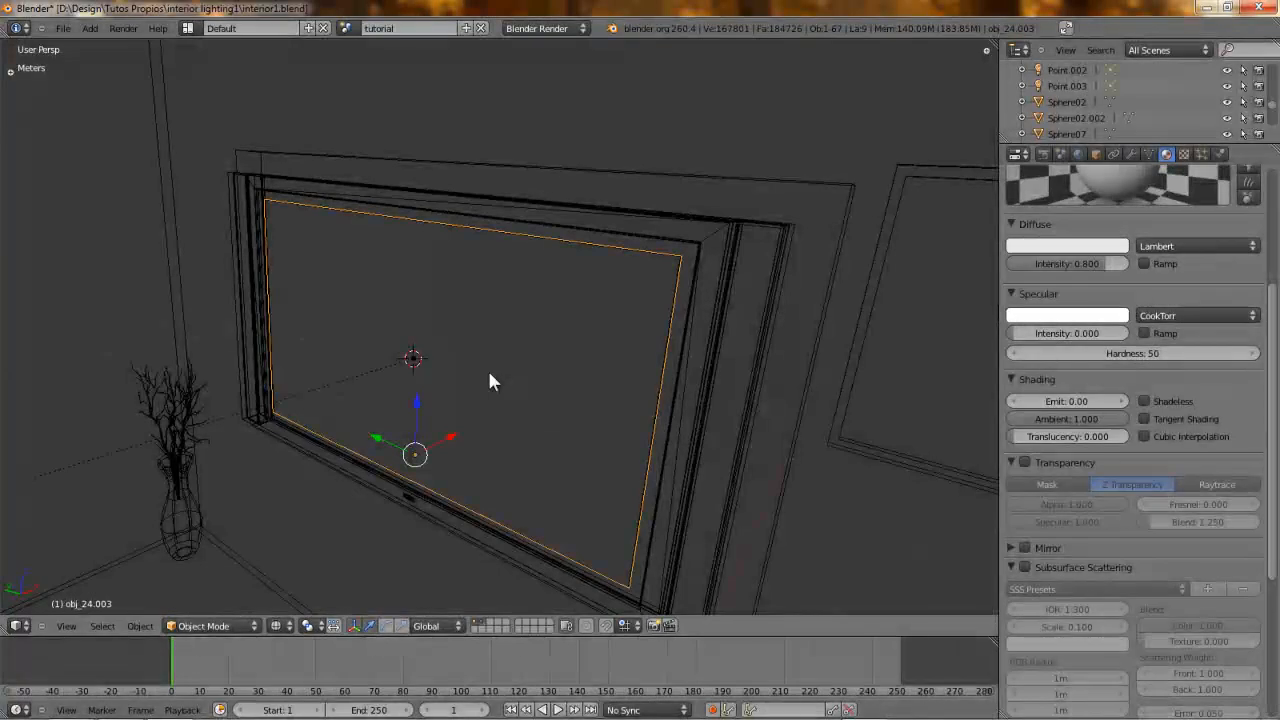
{"action": "key", "text": "ctrl+shift+alt+c"}
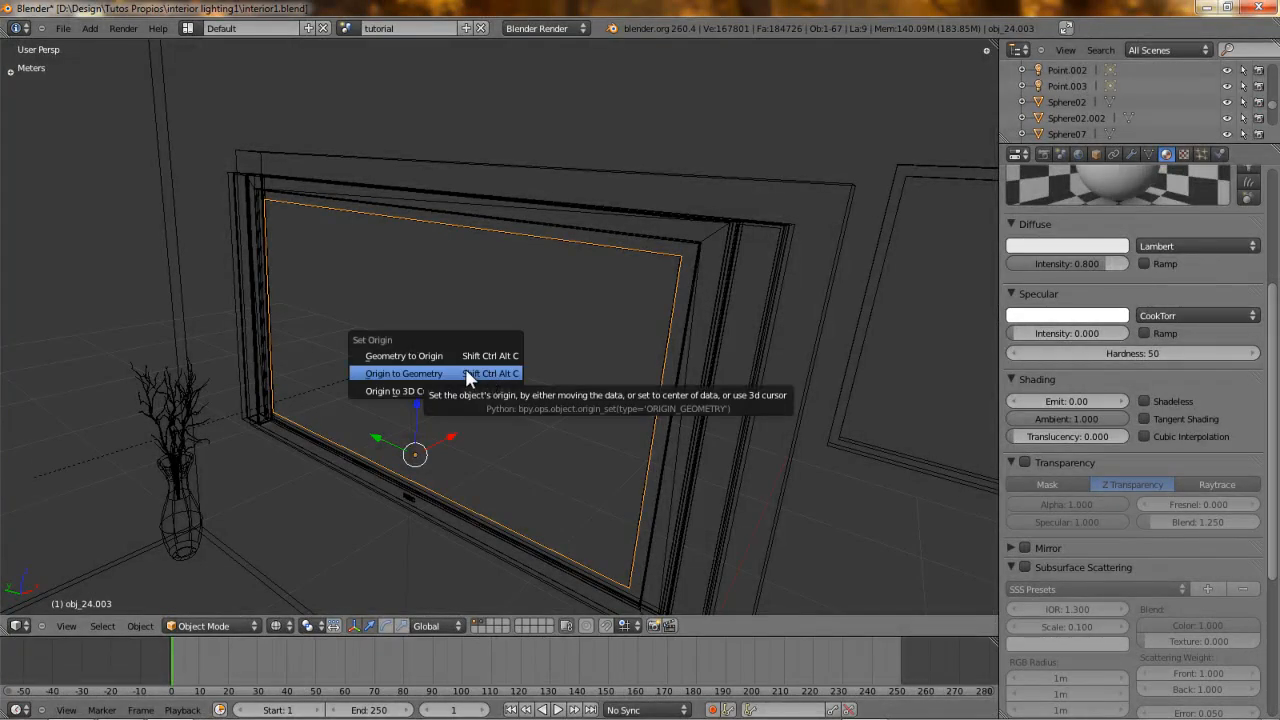
{"action": "left_click", "coordinate": [406, 373]}
{"action": "middle_click_drag", "start_coordinate": [405, 370], "coordinate": [519, 370]}
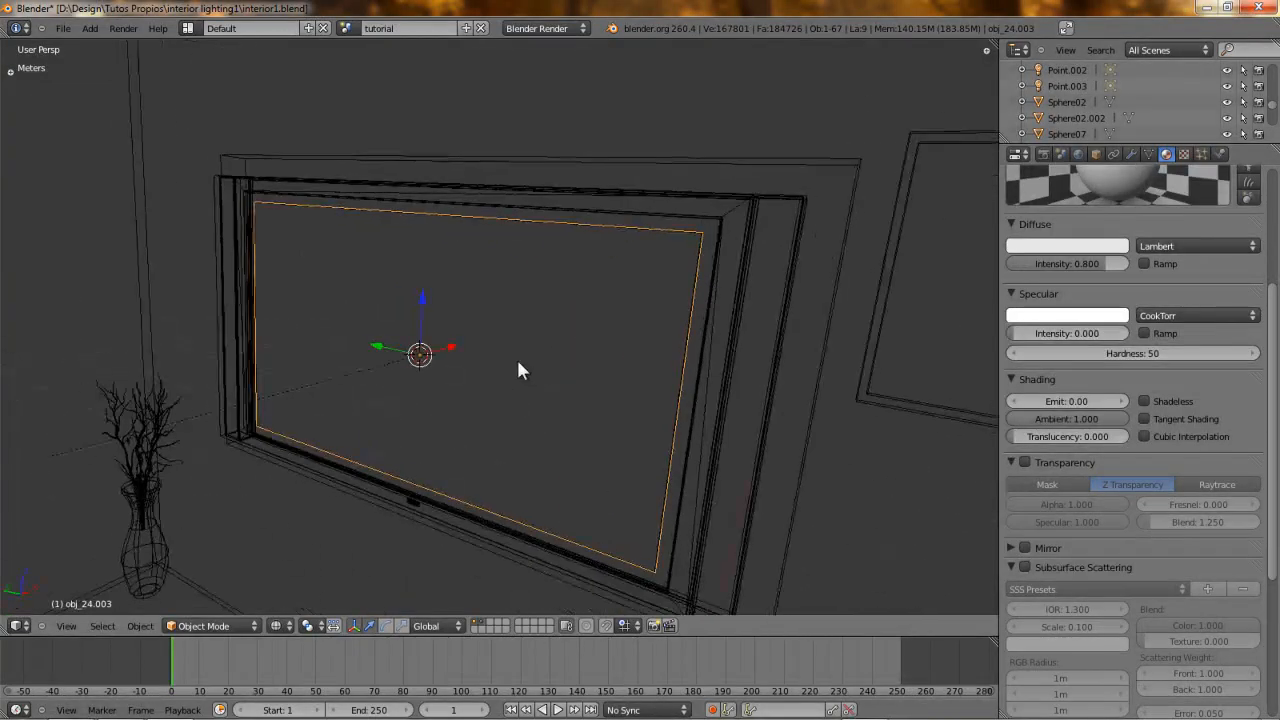
{"action": "middle_click_drag", "start_coordinate": [420, 372], "coordinate": [547, 330]}
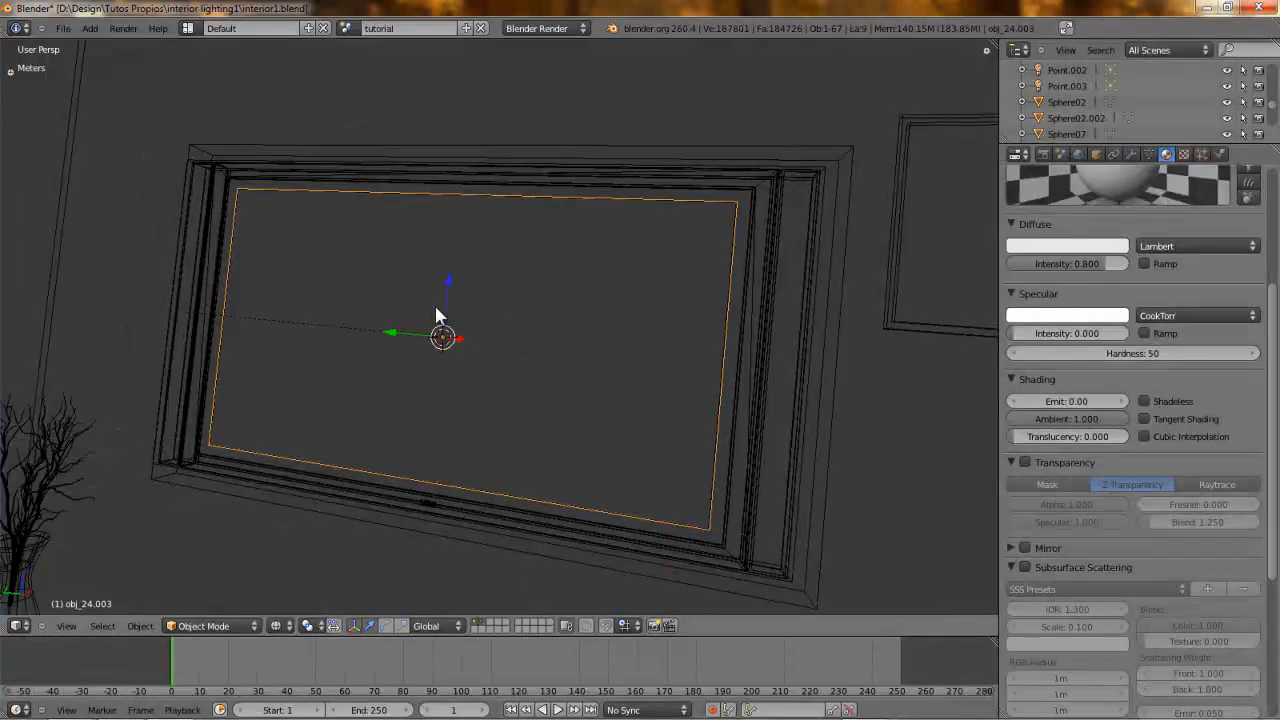
{"action": "key", "text": "r"}
{"action": "key", "text": "r"}
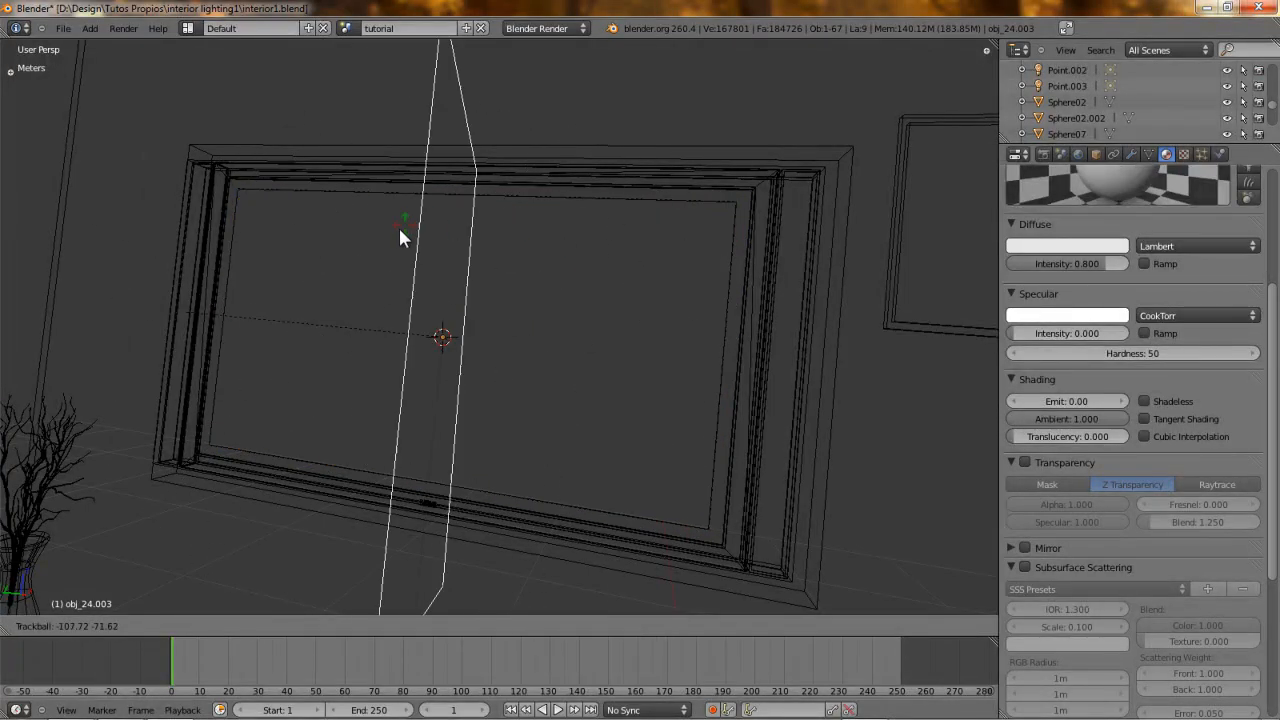
{"action": "right_click", "coordinate": [539, 397]}
- Move the separated television screen object to layer 3
{"action": "middle_click_drag", "start_coordinate": [539, 397], "coordinate": [471, 351]}
{"action": "key", "text": "m"}
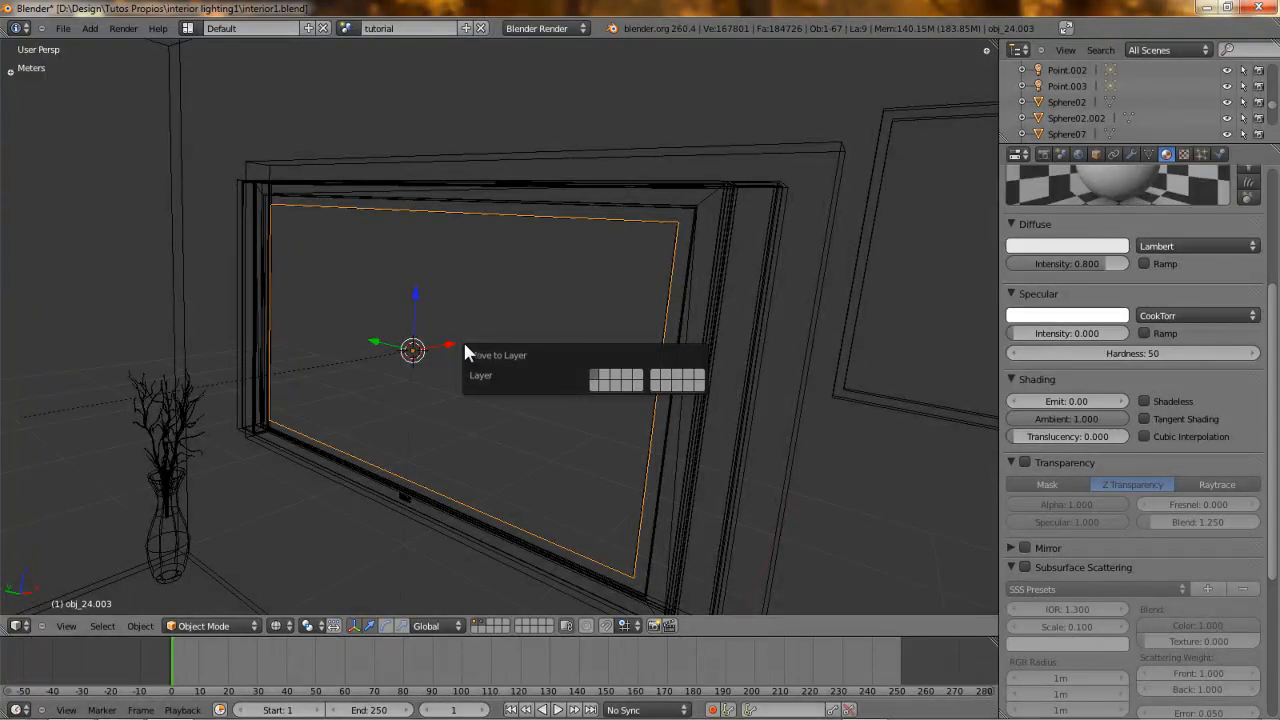
{"action": "key", "text": "3"}
- Switch the viewport to solid shading in the camera view and render the room
{"action": "mouse_move", "coordinate": [447, 230]}
{"action": "middle_mouse_down"}
{"action": "mouse_move", "coordinate": [311, 370]}
{"action": "mouse_move", "coordinate": [477, 374]}
{"action": "mouse_move", "coordinate": [420, 360]}
{"action": "middle_mouse_up"}
{"action": "key", "text": "z"}
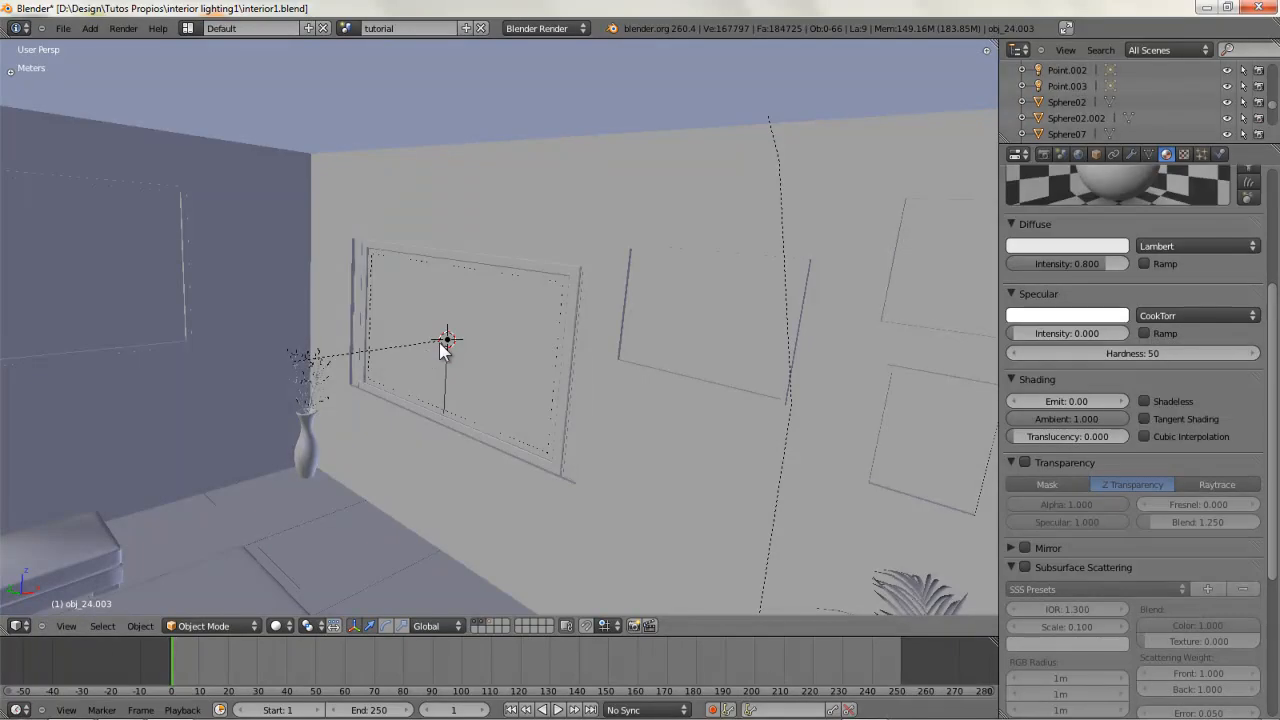
{"action": "key", "text": "KP_0"}
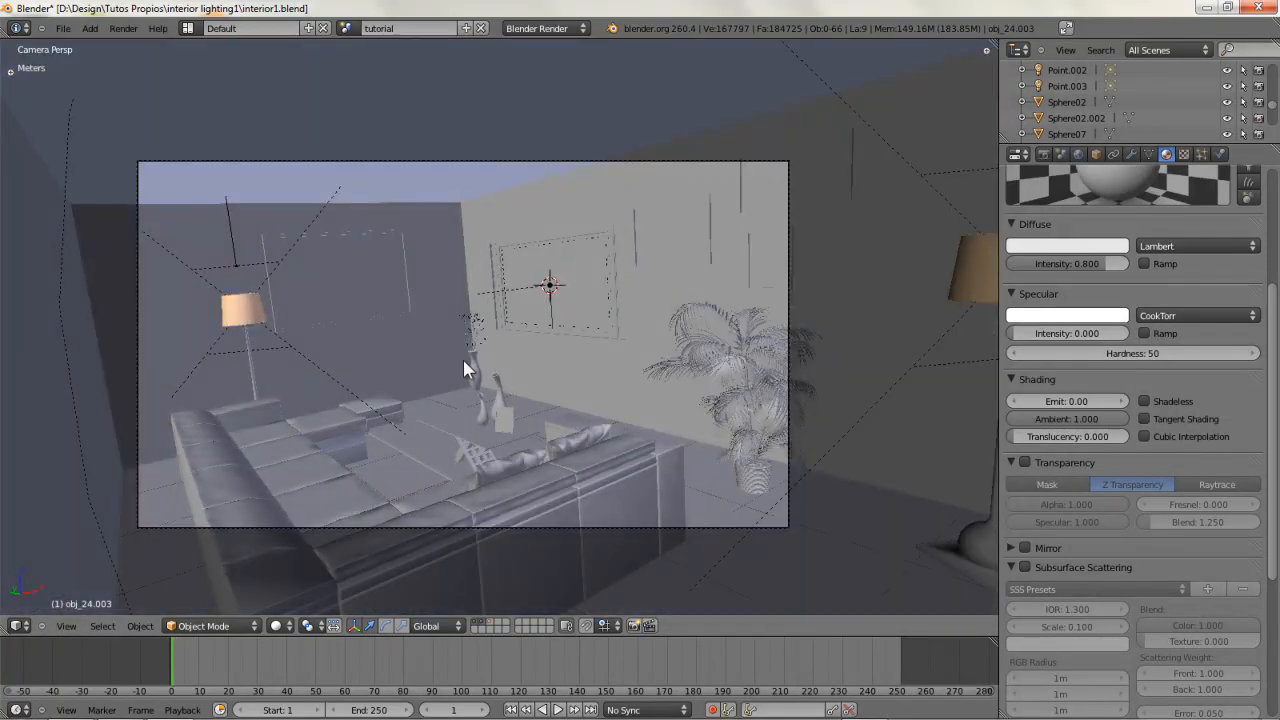
{"action": "key", "text": "F12"}
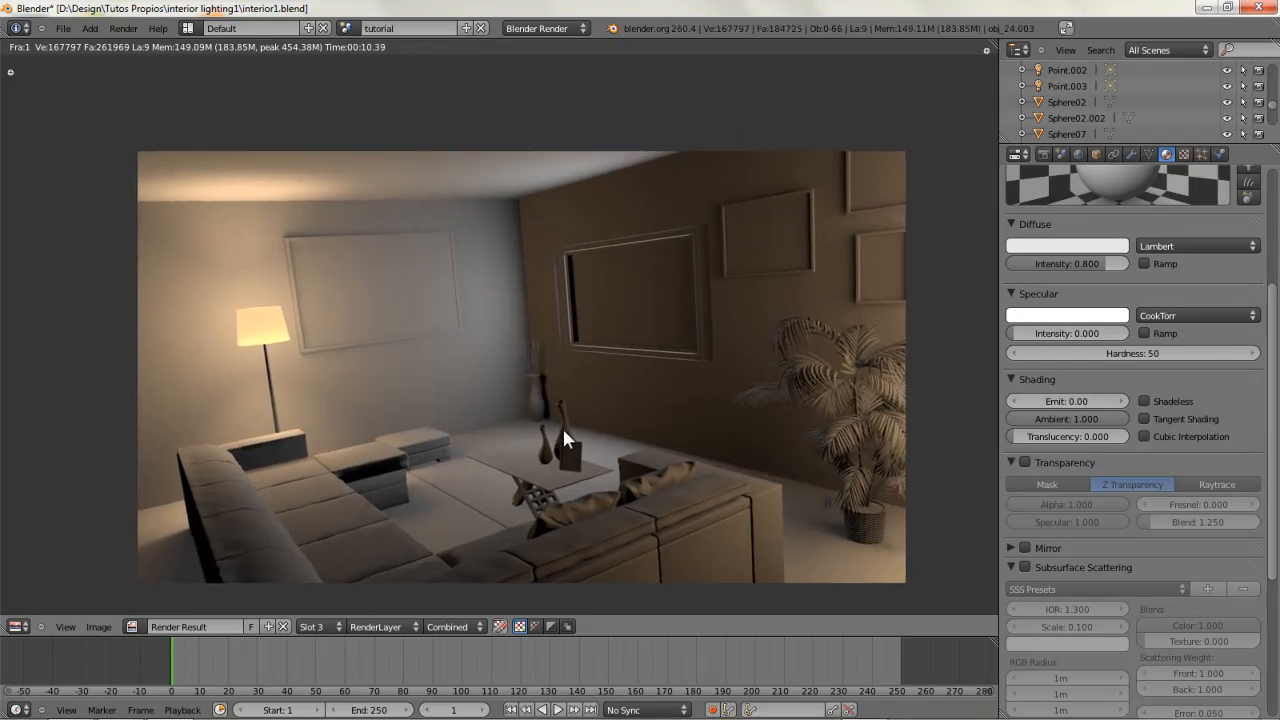
- Examine the rendered living room's shadows around the coffee table, vases, sofa, plant and wall frames
{"action": "scroll", "coordinate": [562, 426], "scroll_direction": "up", "scroll_amount": 4}
{"action": "middle_click_drag", "start_coordinate": [606, 429], "coordinate": [405, 412]}
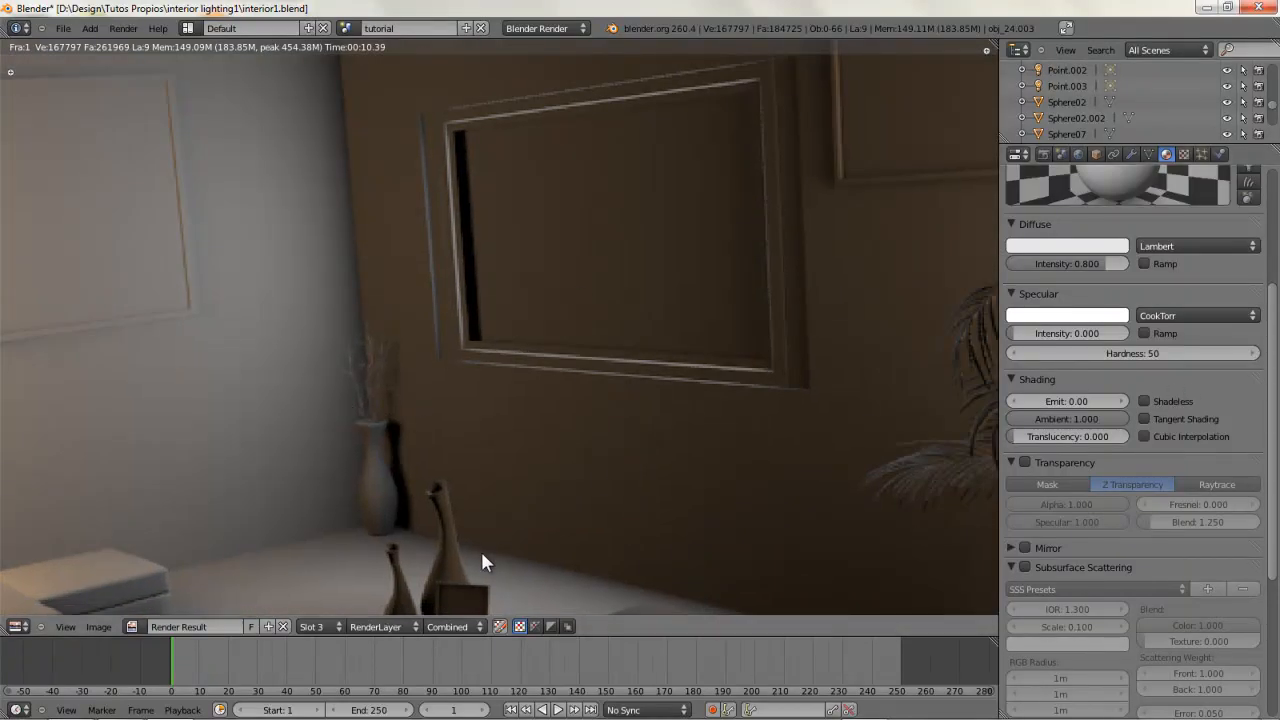
{"action": "middle_click_drag", "start_coordinate": [482, 562], "coordinate": [502, 446]}
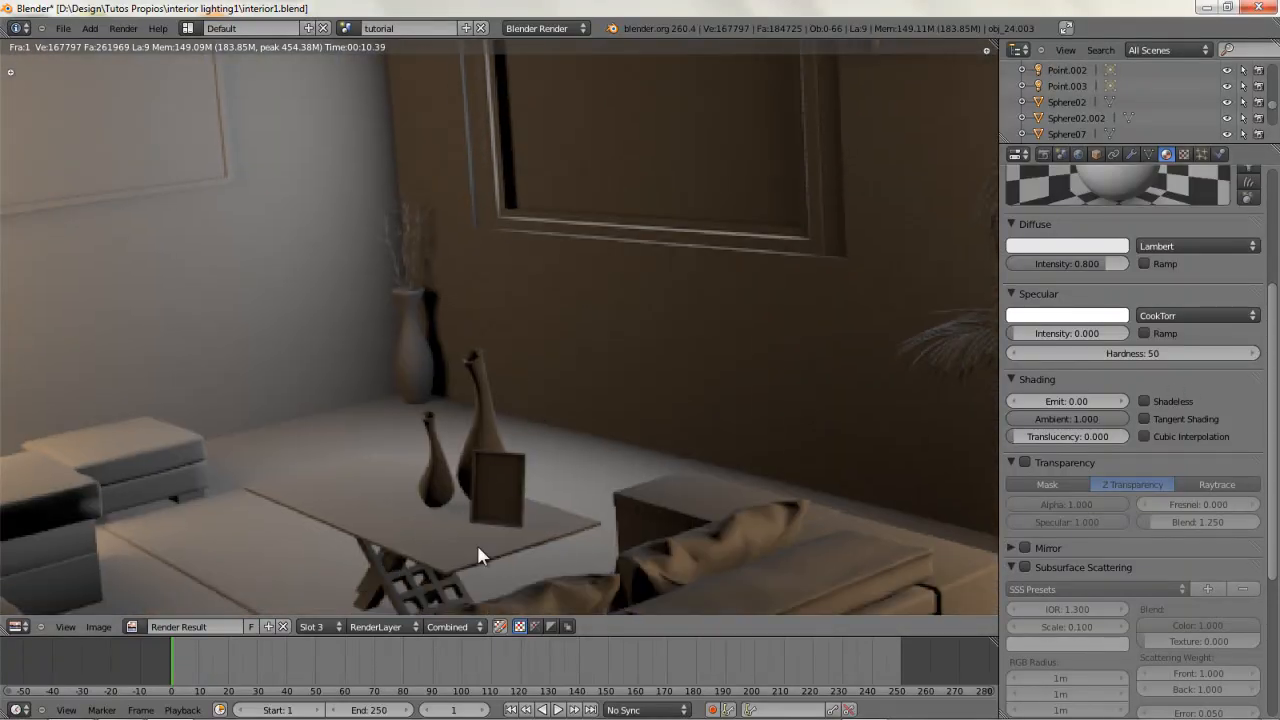
{"action": "middle_click_drag", "start_coordinate": [468, 545], "coordinate": [425, 458]}
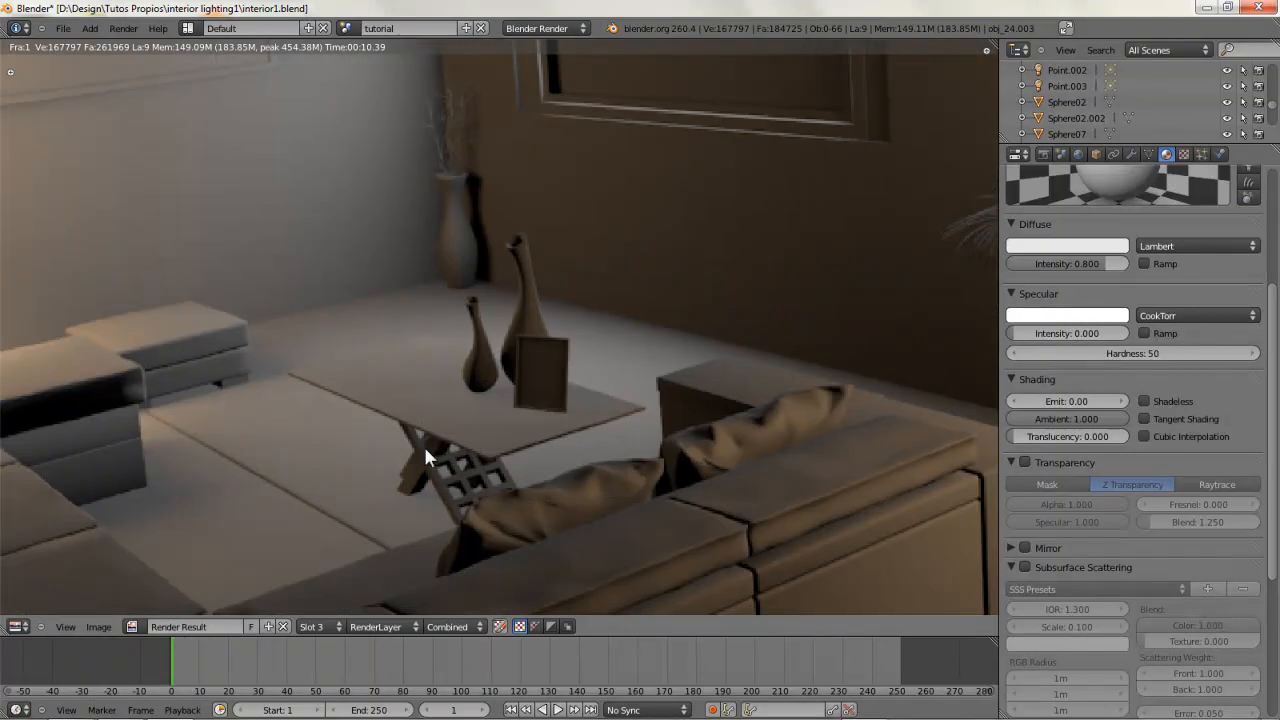
{"action": "scroll", "coordinate": [384, 498], "scroll_direction": "down", "scroll_amount": 5}
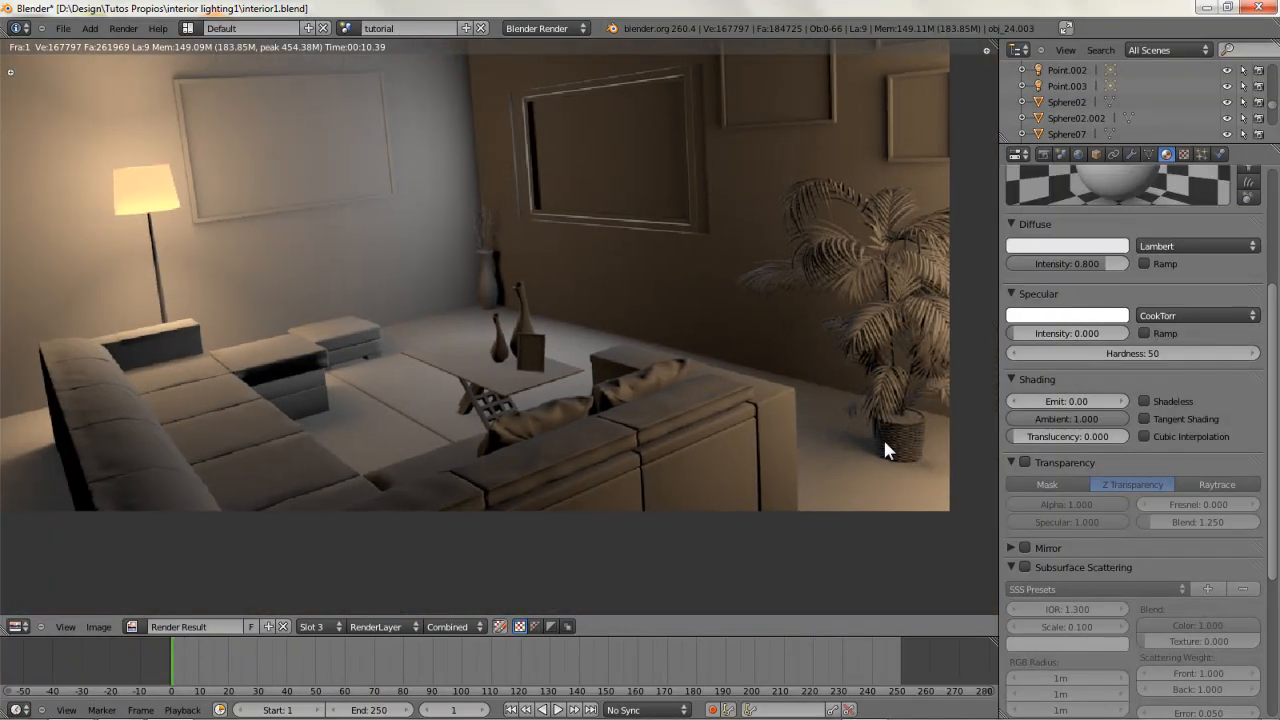
{"action": "middle_click_drag", "start_coordinate": [675, 188], "coordinate": [647, 267]}
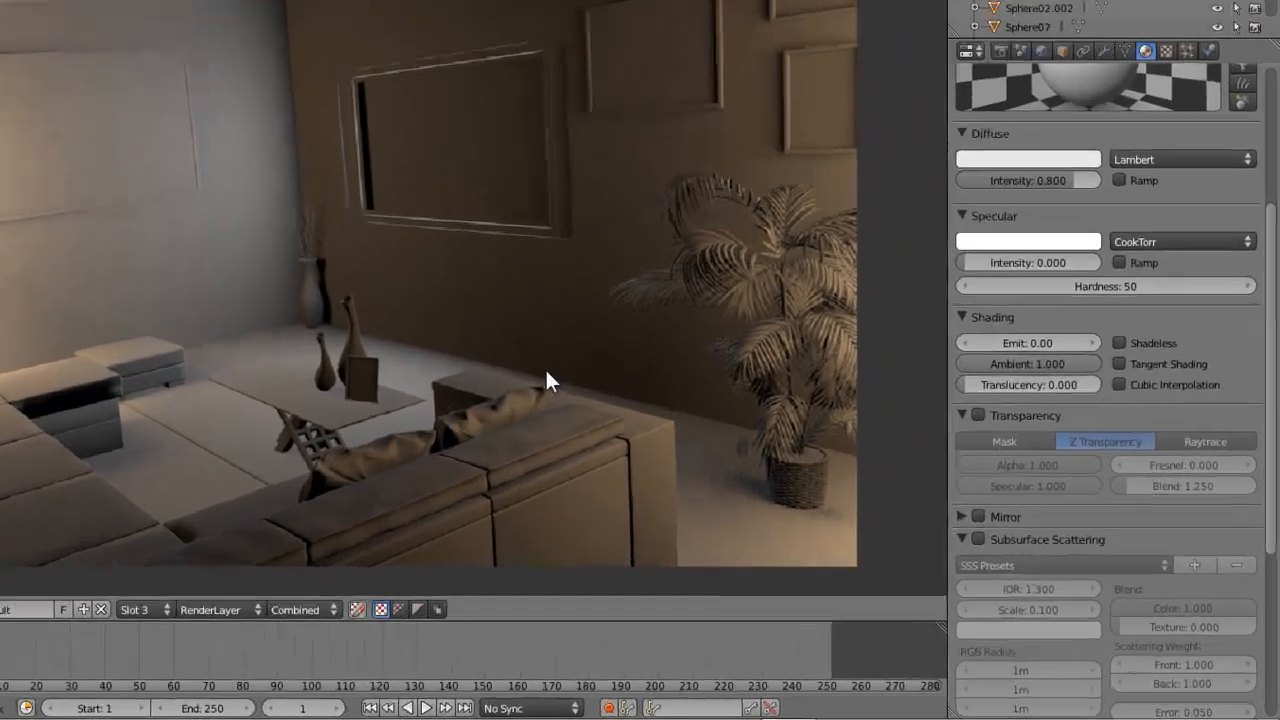
{"action": "middle_click_drag", "start_coordinate": [591, 420], "coordinate": [598, 436]}
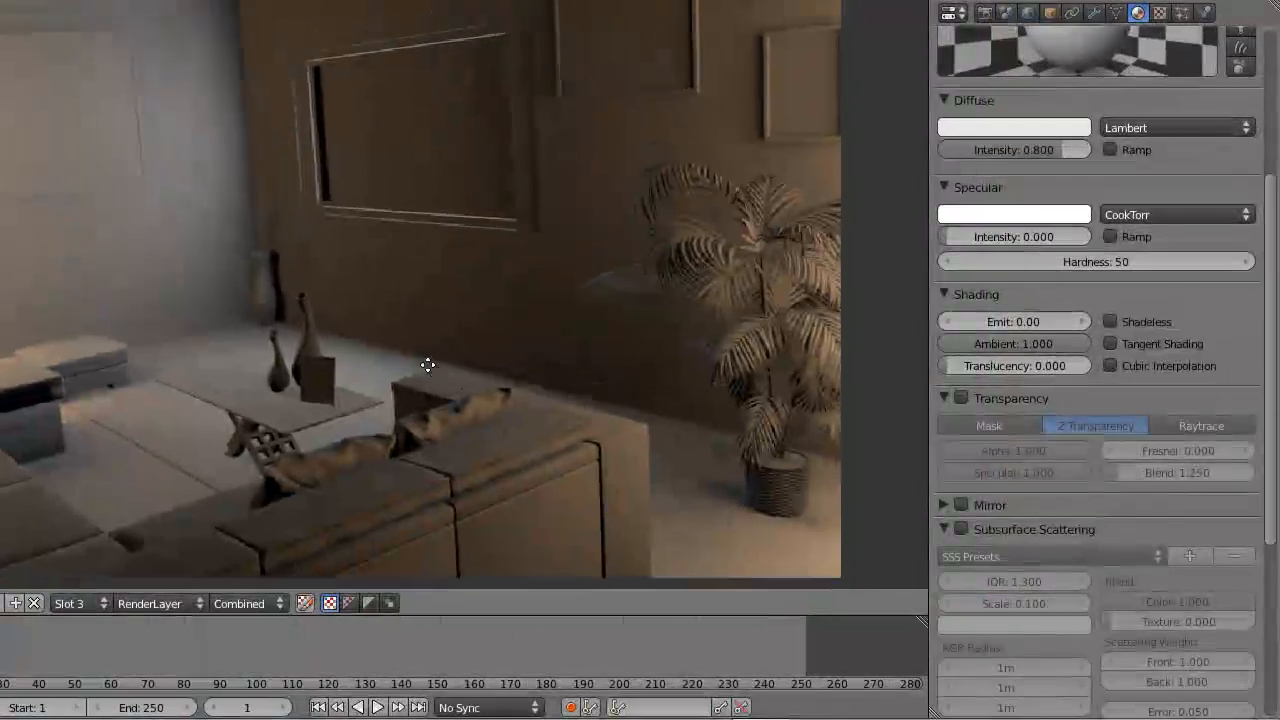
{"action": "middle_click_drag", "start_coordinate": [427, 365], "coordinate": [424, 373]}
{"action": "scroll", "coordinate": [418, 376], "scroll_direction": "down", "scroll_amount": 1}
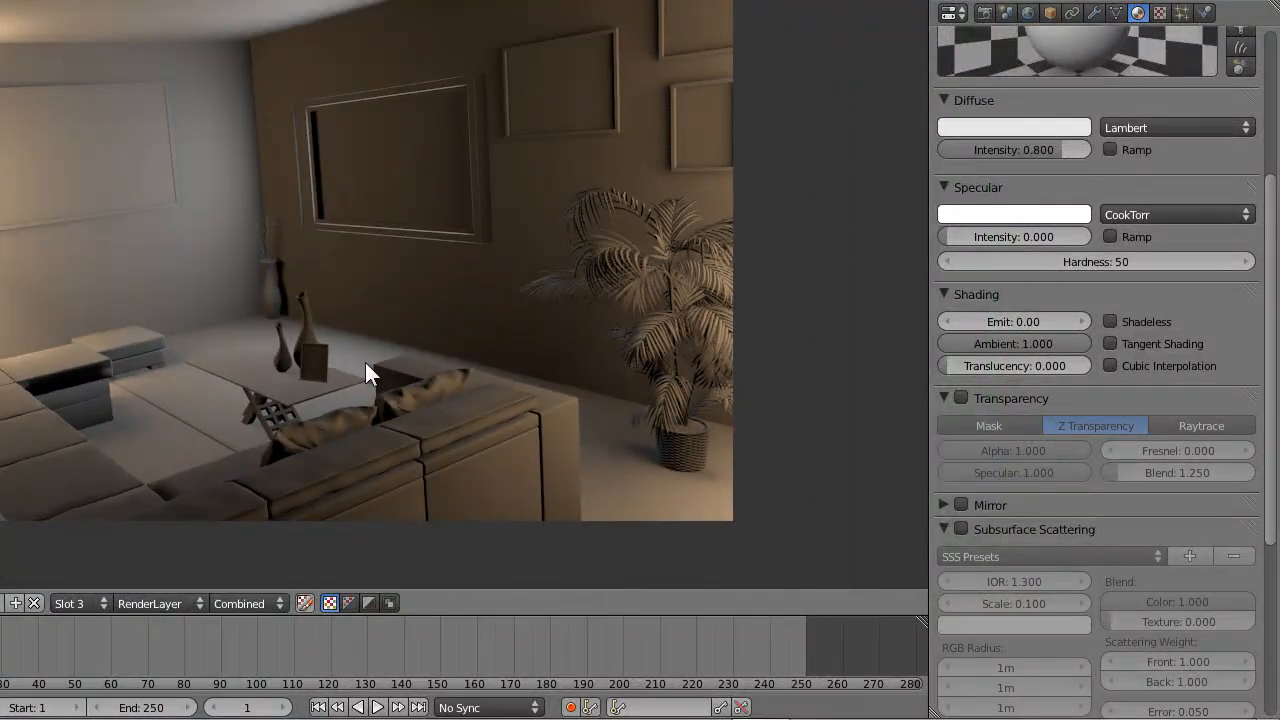
{"action": "middle_click_drag", "start_coordinate": [367, 338], "coordinate": [384, 336]}
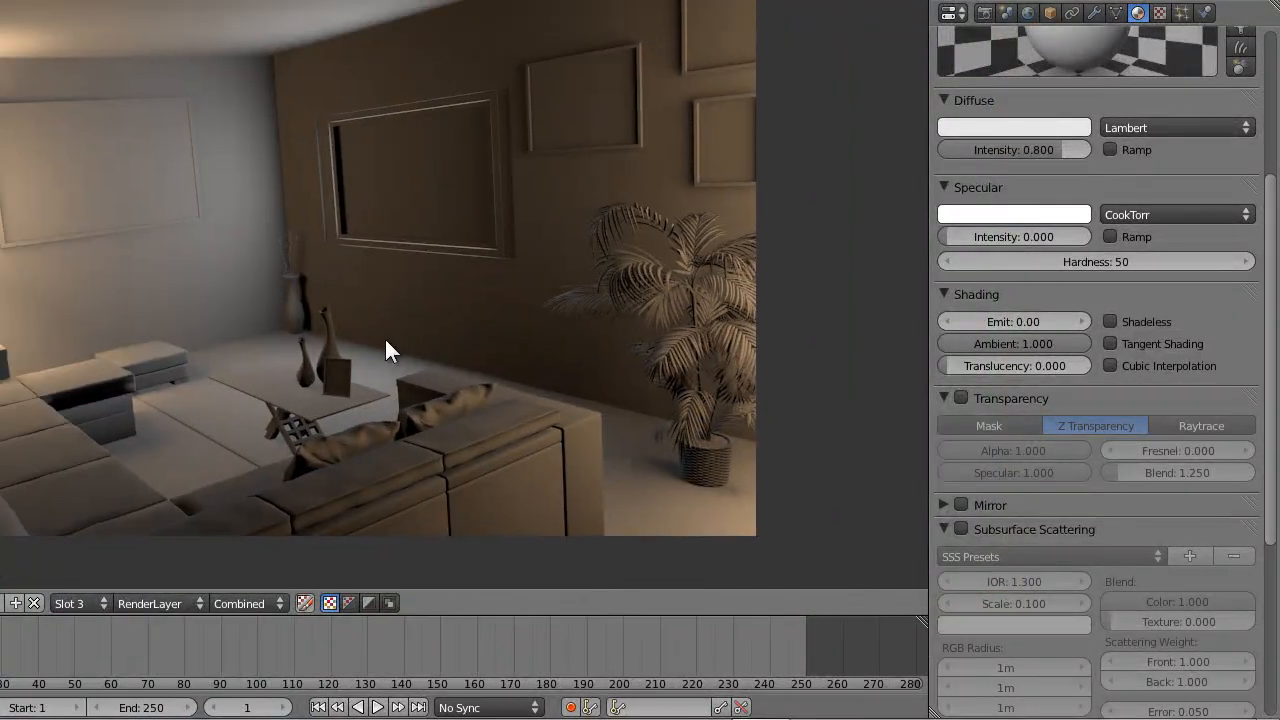
{"action": "key", "text": "Escape"}
- Enable Ray Shadow and This Layer Only on the area lamp inside the large wall frame
{"action": "right_click", "coordinate": [381, 186]}
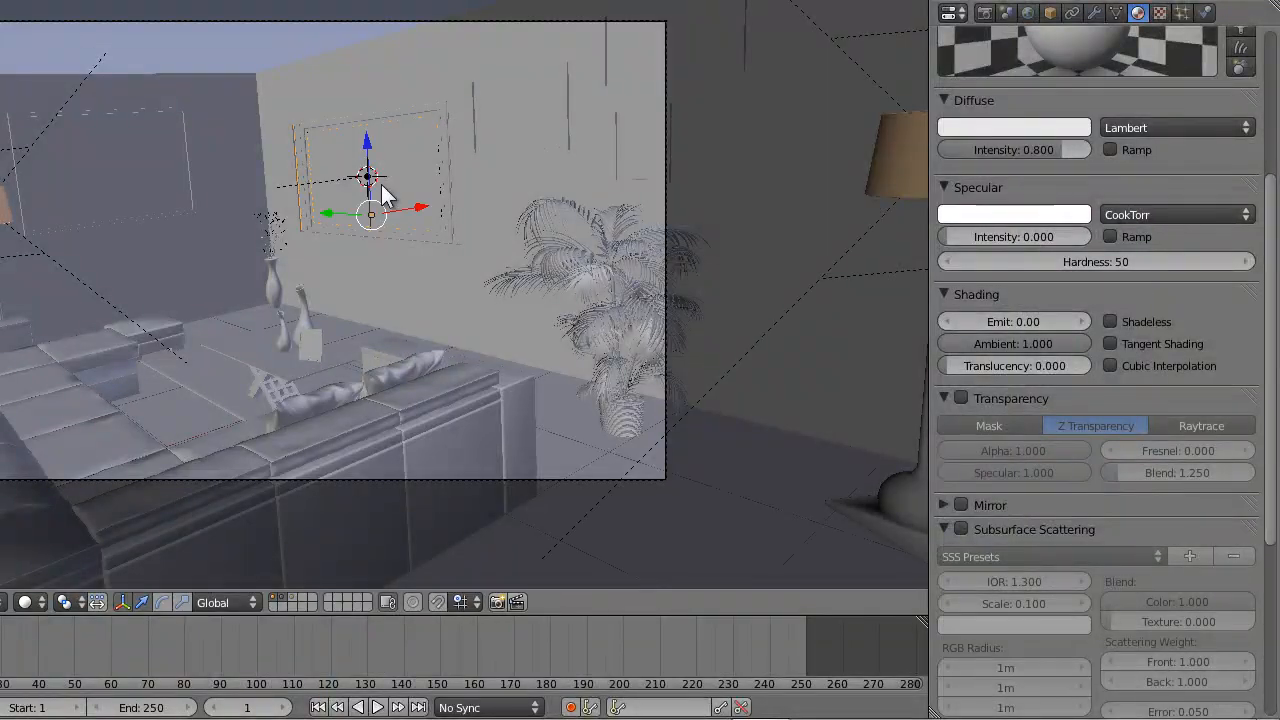
{"action": "right_click", "coordinate": [352, 175]}
{"action": "right_click", "coordinate": [351, 178]}
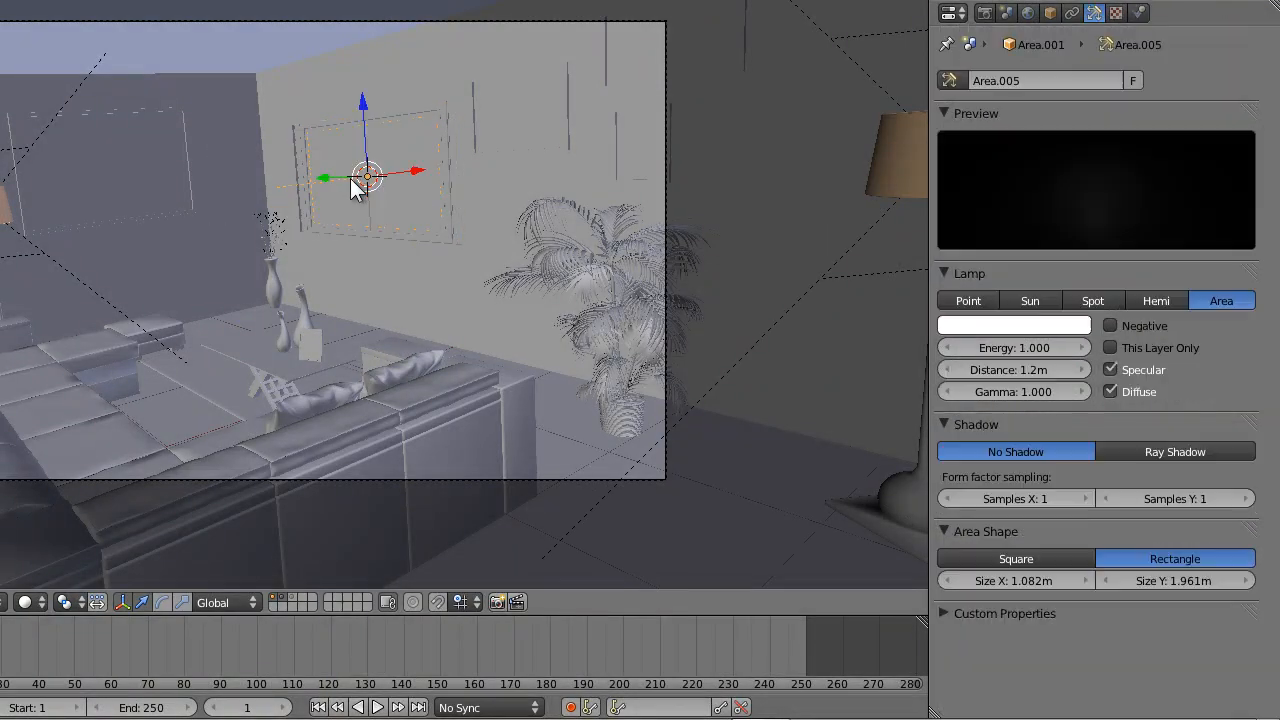
{"action": "left_click", "coordinate": [1130, 449]}
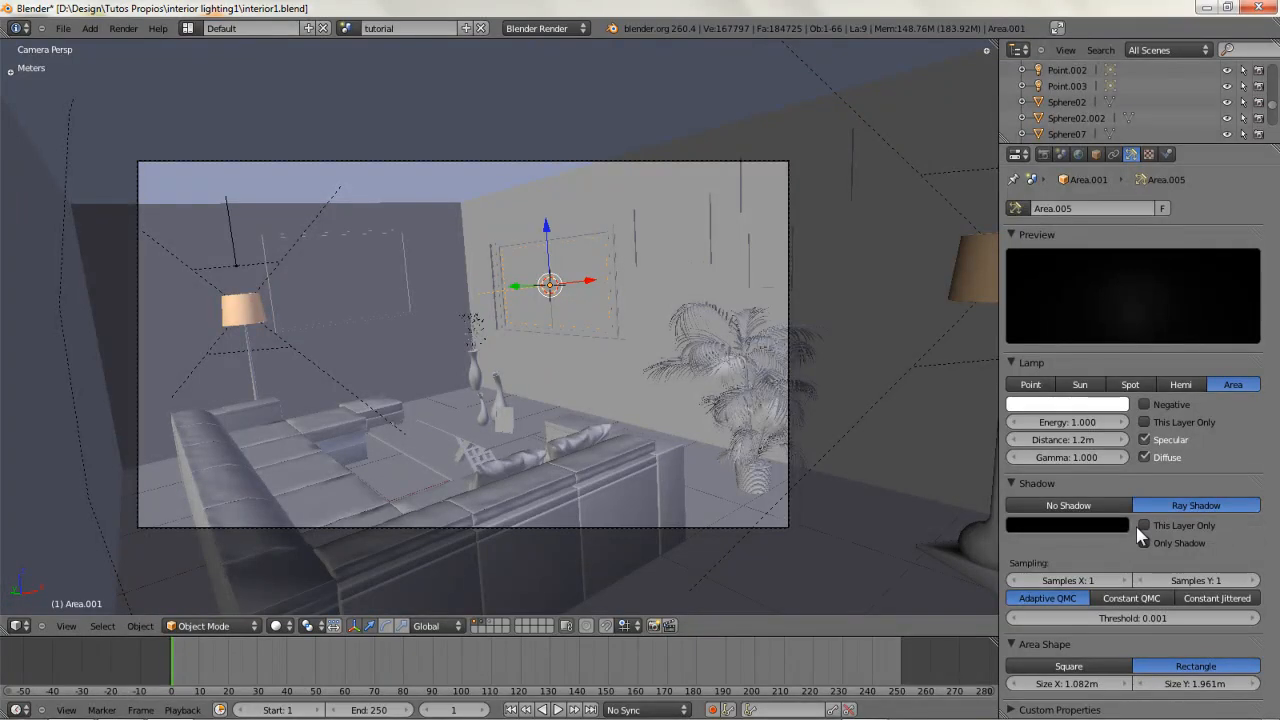
{"action": "left_click", "coordinate": [1146, 423]}
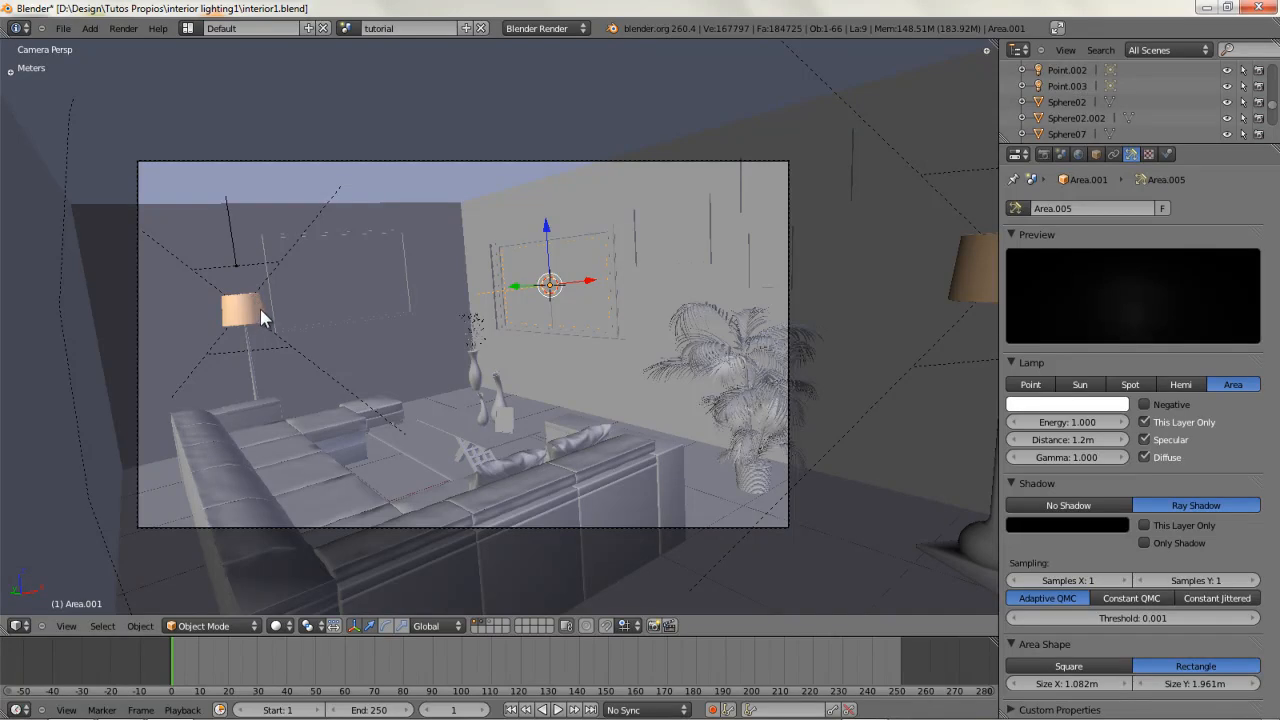
- Check the lamp's layer assignment and the shade's layer 2, then show only layer 1 with the wall frame's area lamp selected
{"action": "key", "text": "m"}
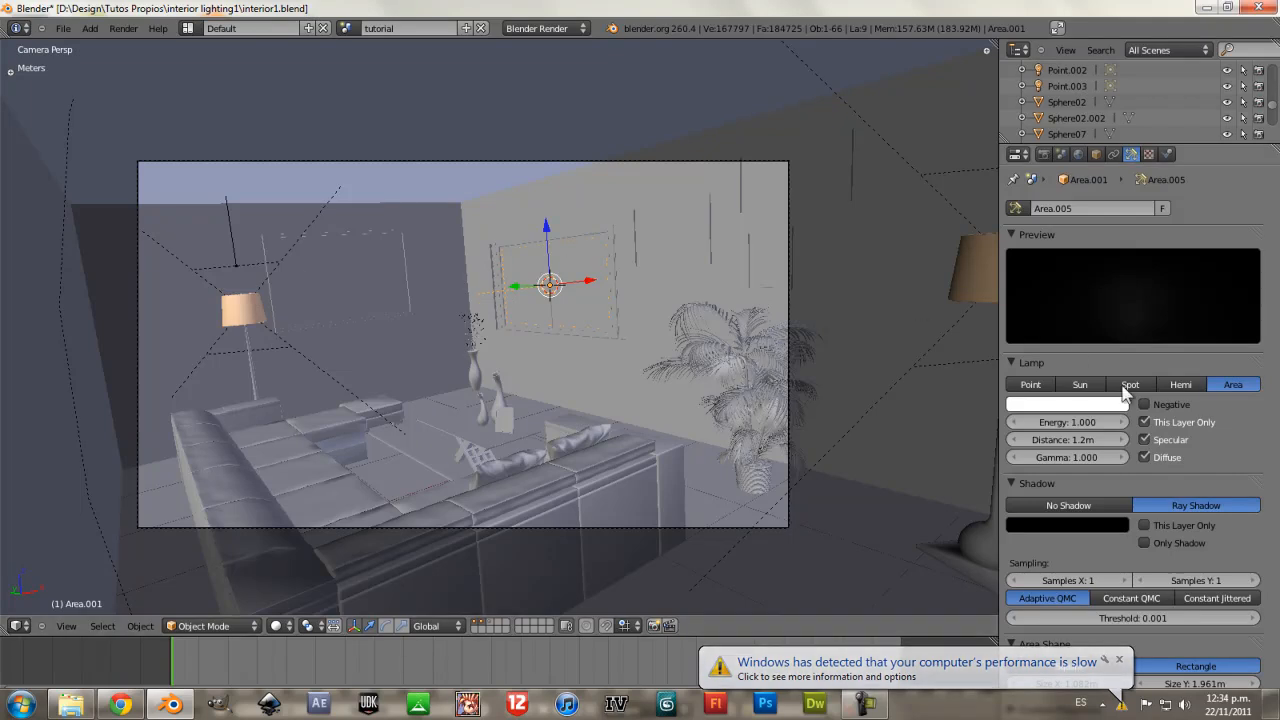
{"action": "right_click", "coordinate": [261, 316]}
{"action": "key", "text": "2"}
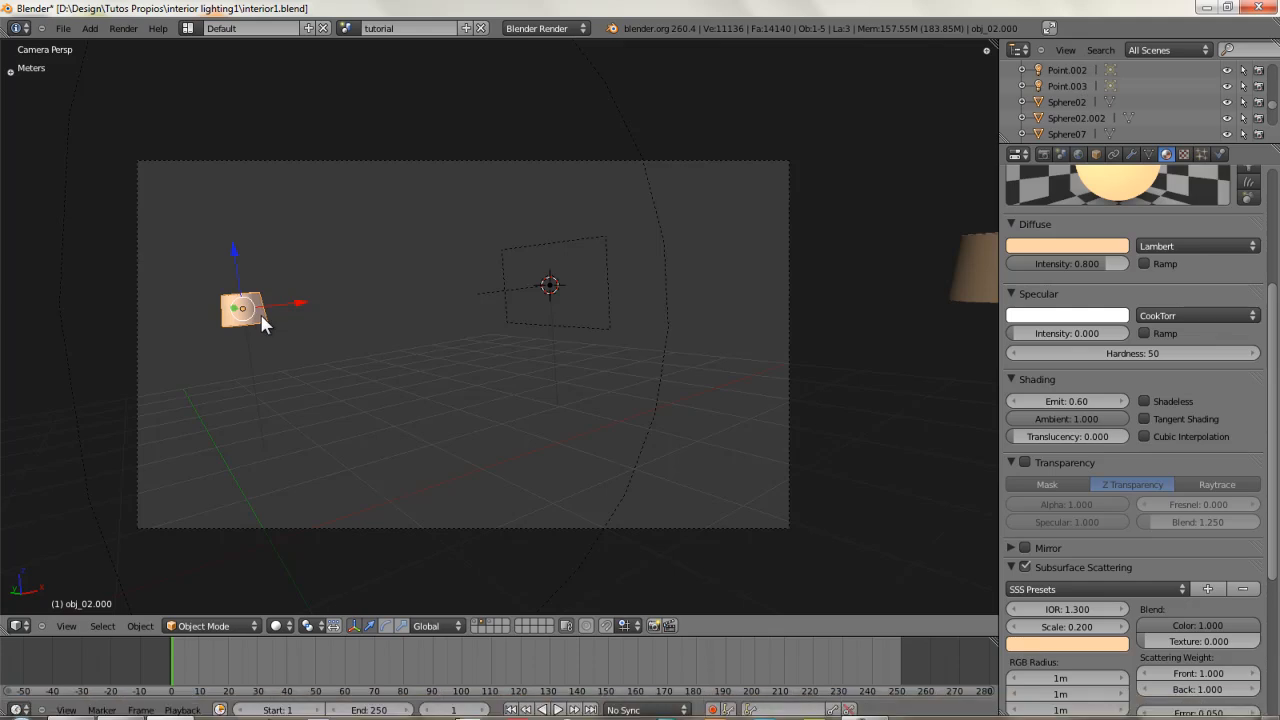
{"action": "key", "text": "1"}
{"action": "right_click", "coordinate": [552, 288]}
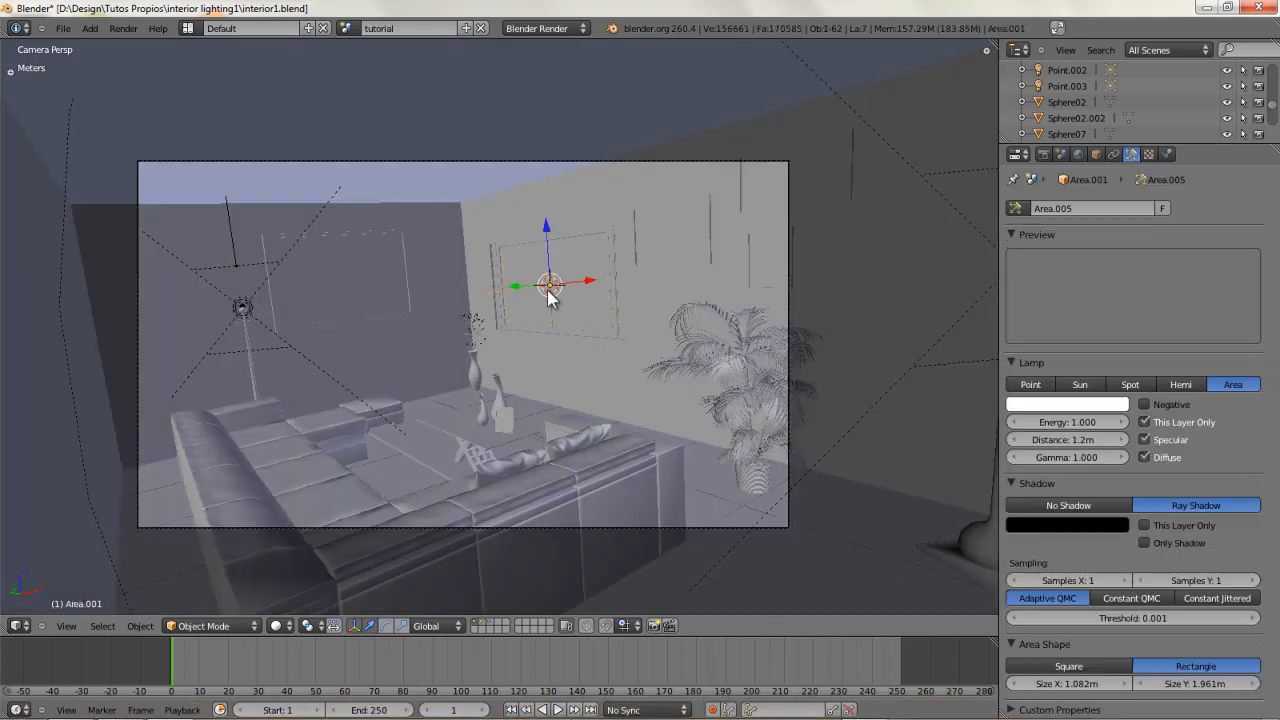
- Set the area lamp's shadow samples to X 3 and Y 3 and its sampling method to Constant QMC
{"action": "scroll", "coordinate": [964, 404], "scroll_direction": "down", "scroll_amount": 3}
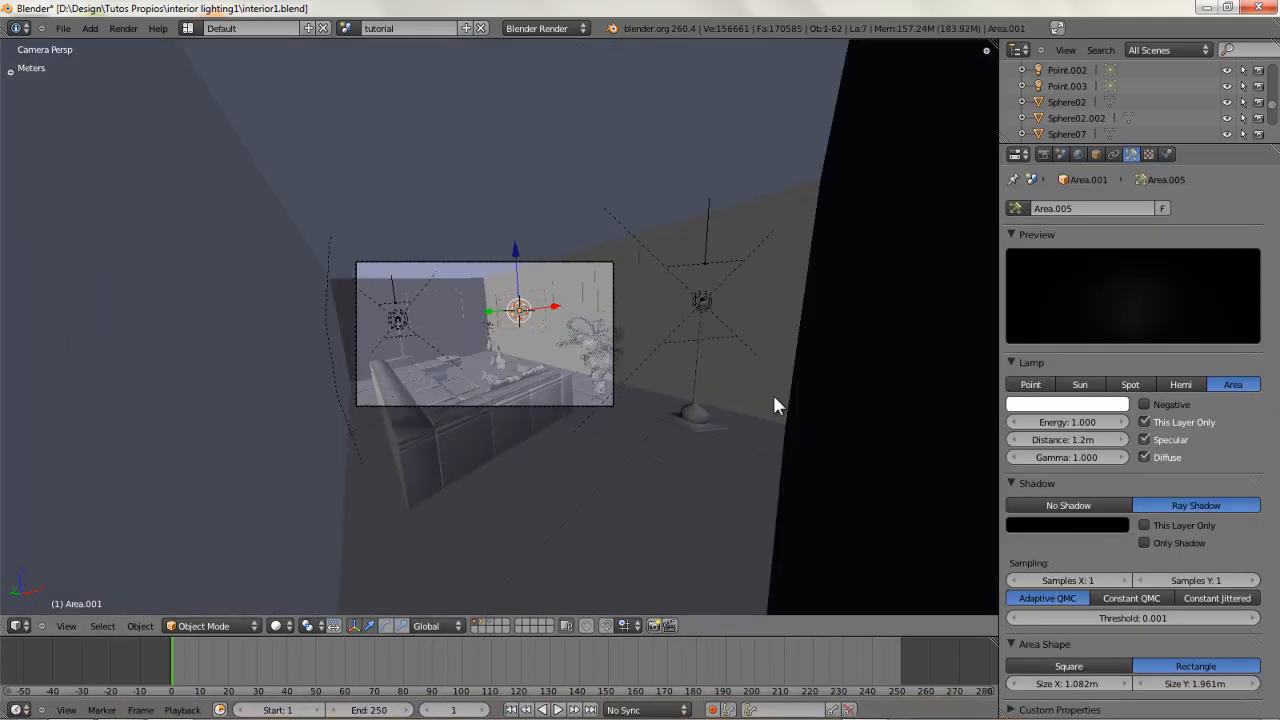
{"action": "scroll", "coordinate": [773, 396], "scroll_direction": "up", "scroll_amount": 4}
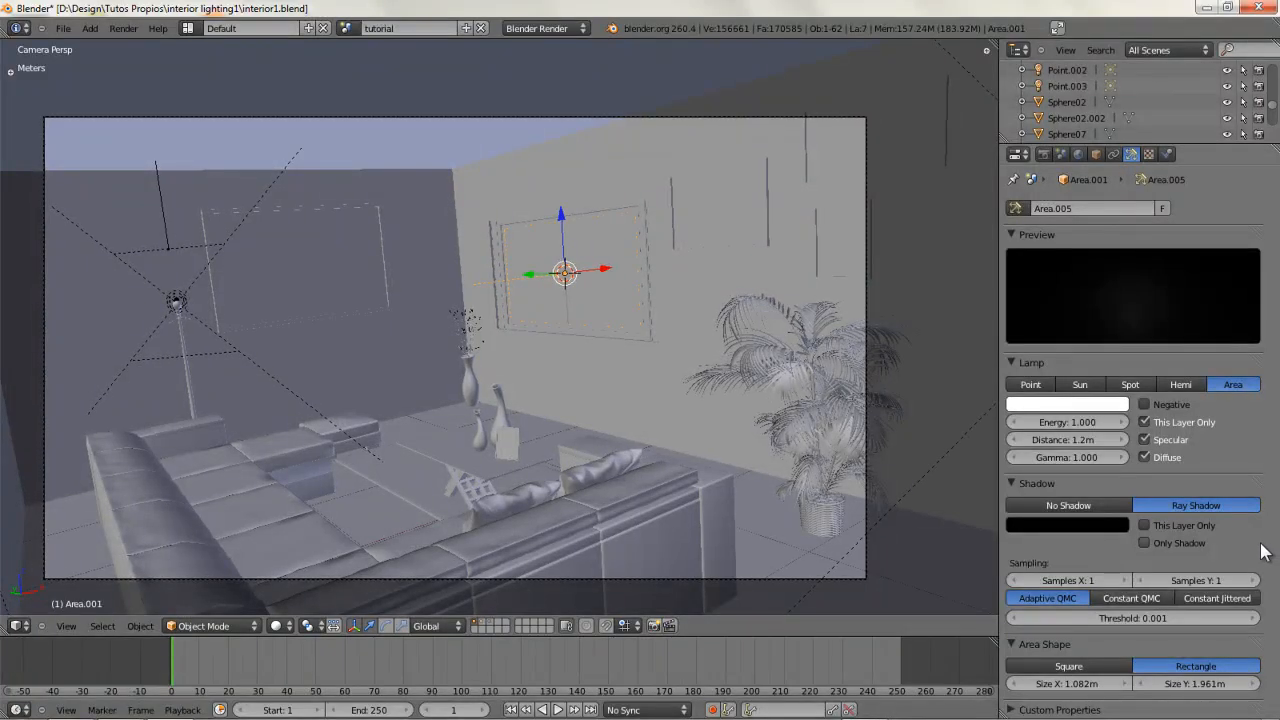
{"action": "left_click", "coordinate": [1059, 582]}
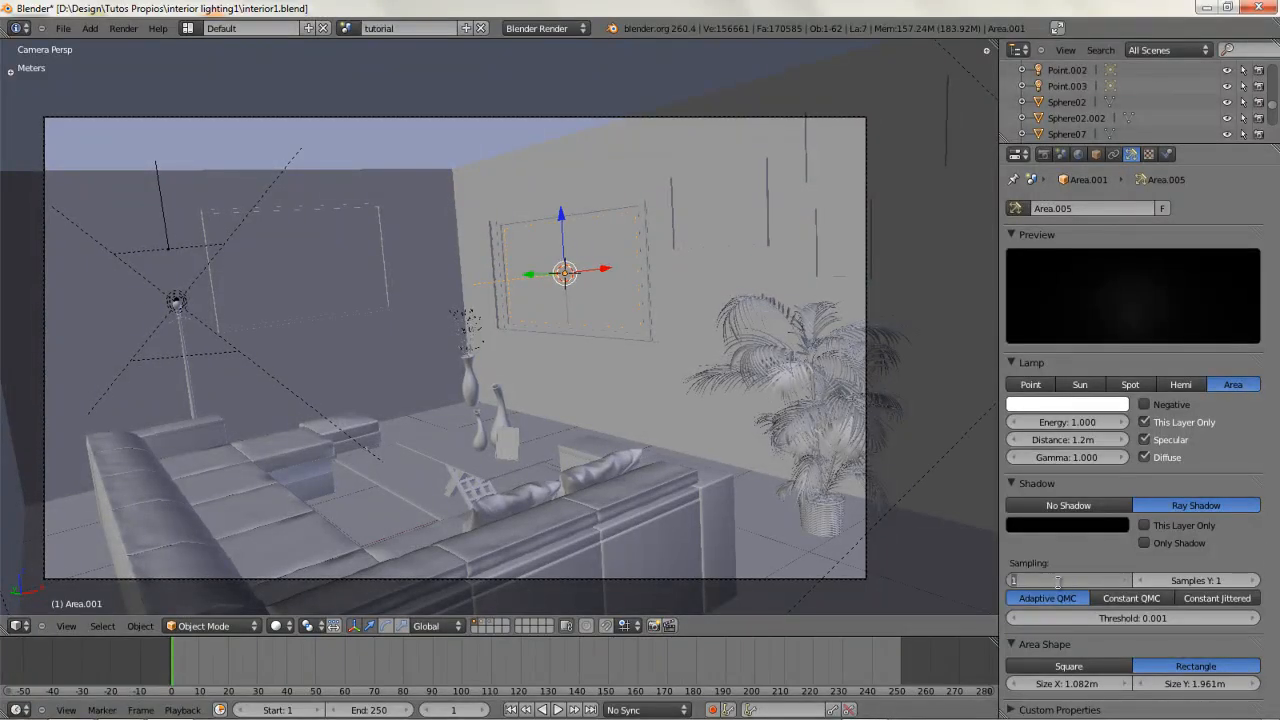
{"action": "type", "text": "3"}
{"action": "key", "text": "Return"}
{"action": "left_click", "coordinate": [1182, 578]}
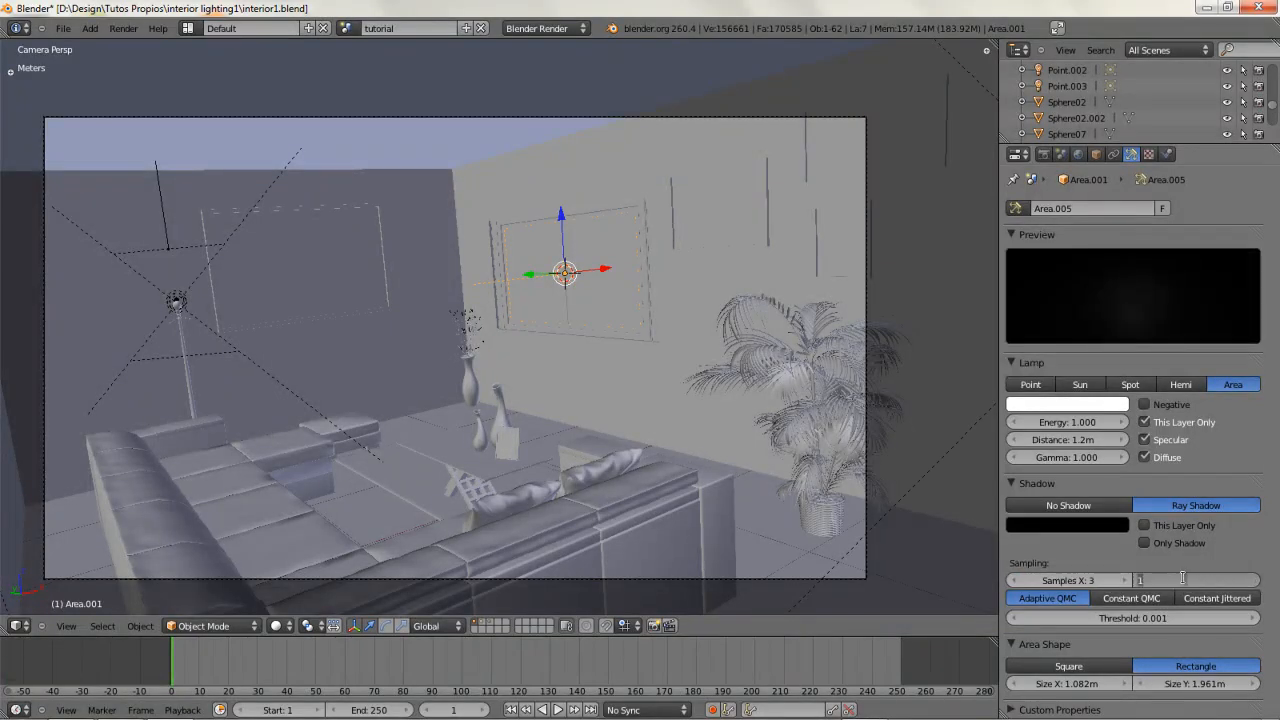
{"action": "type", "text": "3"}
{"action": "key", "text": "Return"}
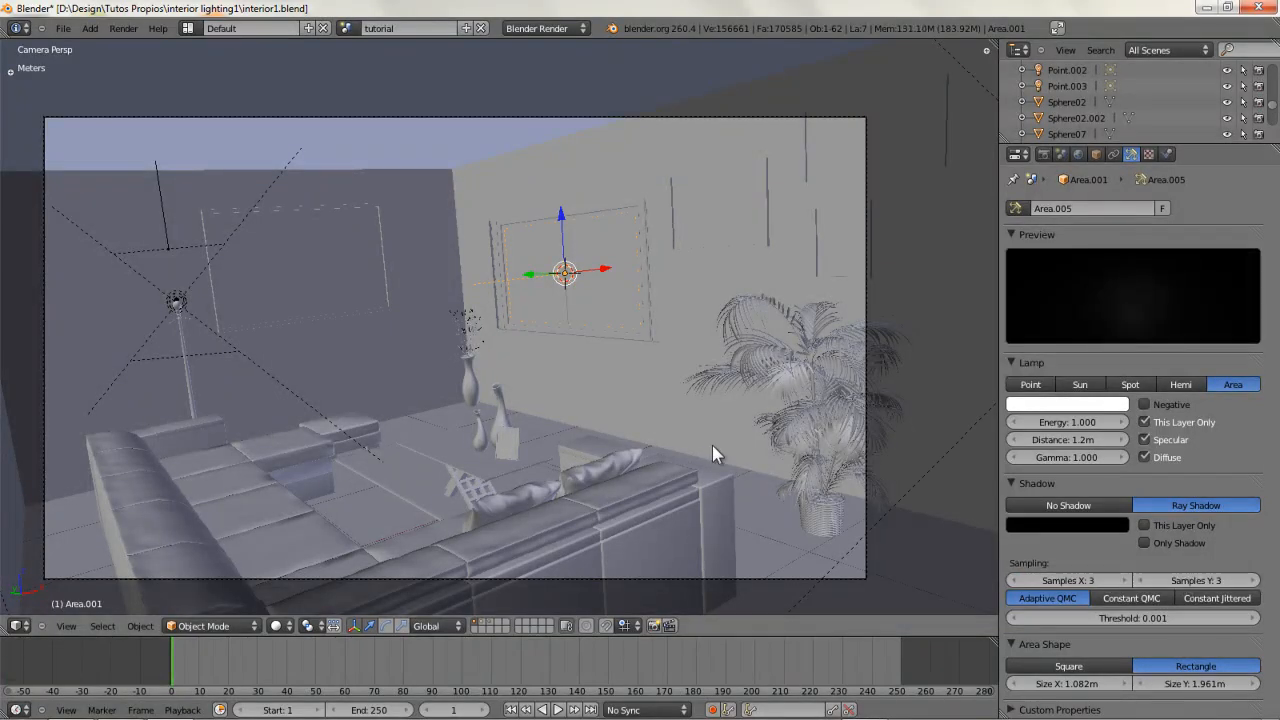
{"action": "scroll", "coordinate": [640, 450], "scroll_direction": "up", "scroll_amount": 4}
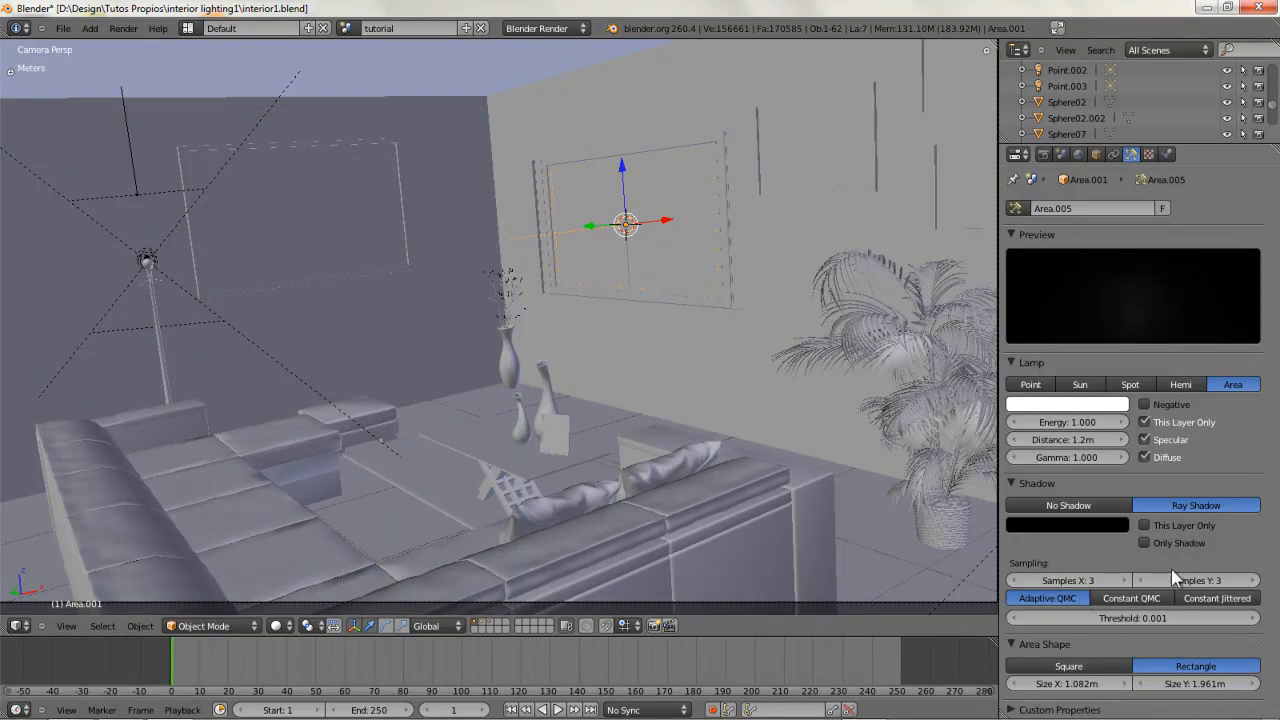
{"action": "left_click", "coordinate": [1125, 598]}
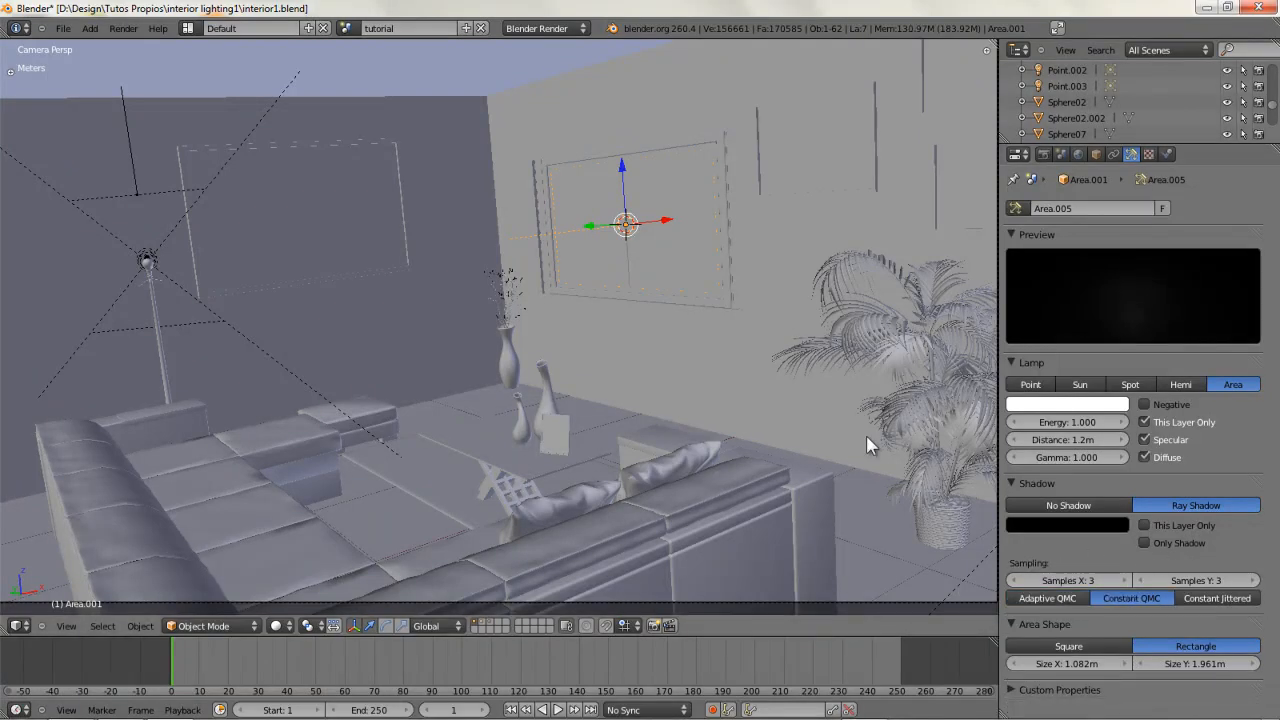
- Render the scene and inspect the area lamp's shadows around the vases, coffee table and cushions
{"action": "key", "text": "F12"}
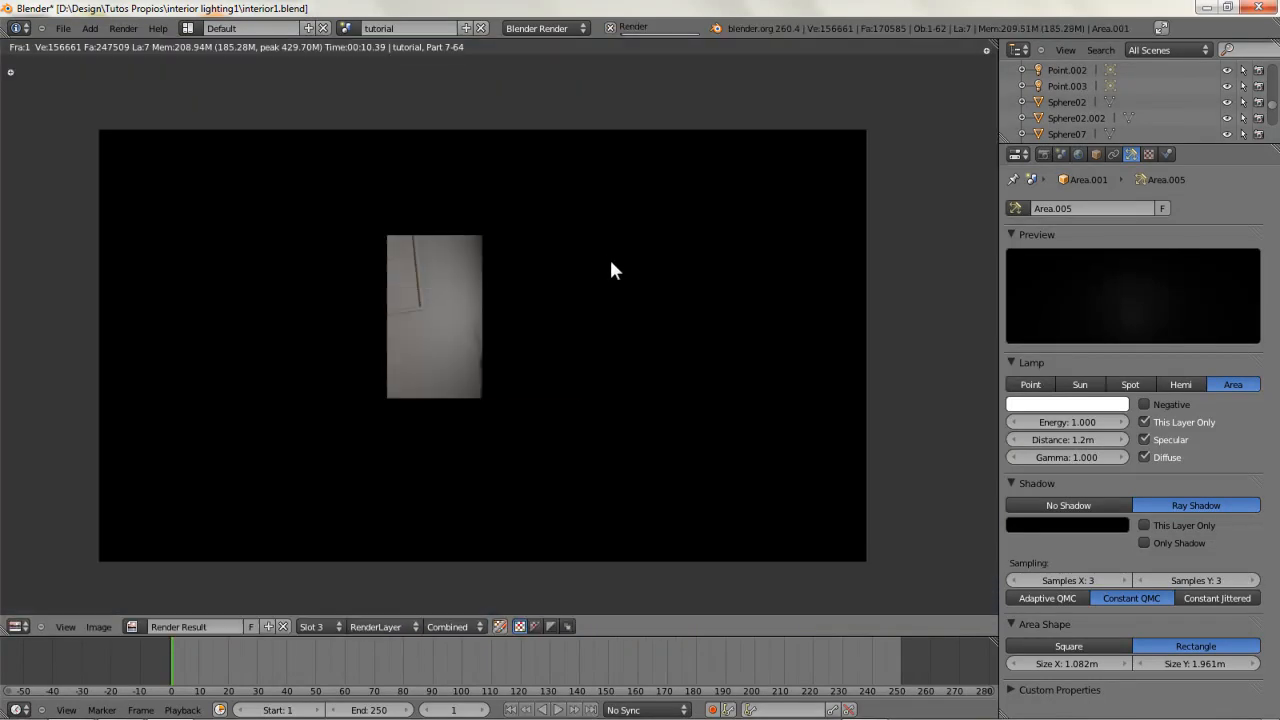
{"action": "scroll", "coordinate": [545, 348], "scroll_direction": "up", "scroll_amount": 5}
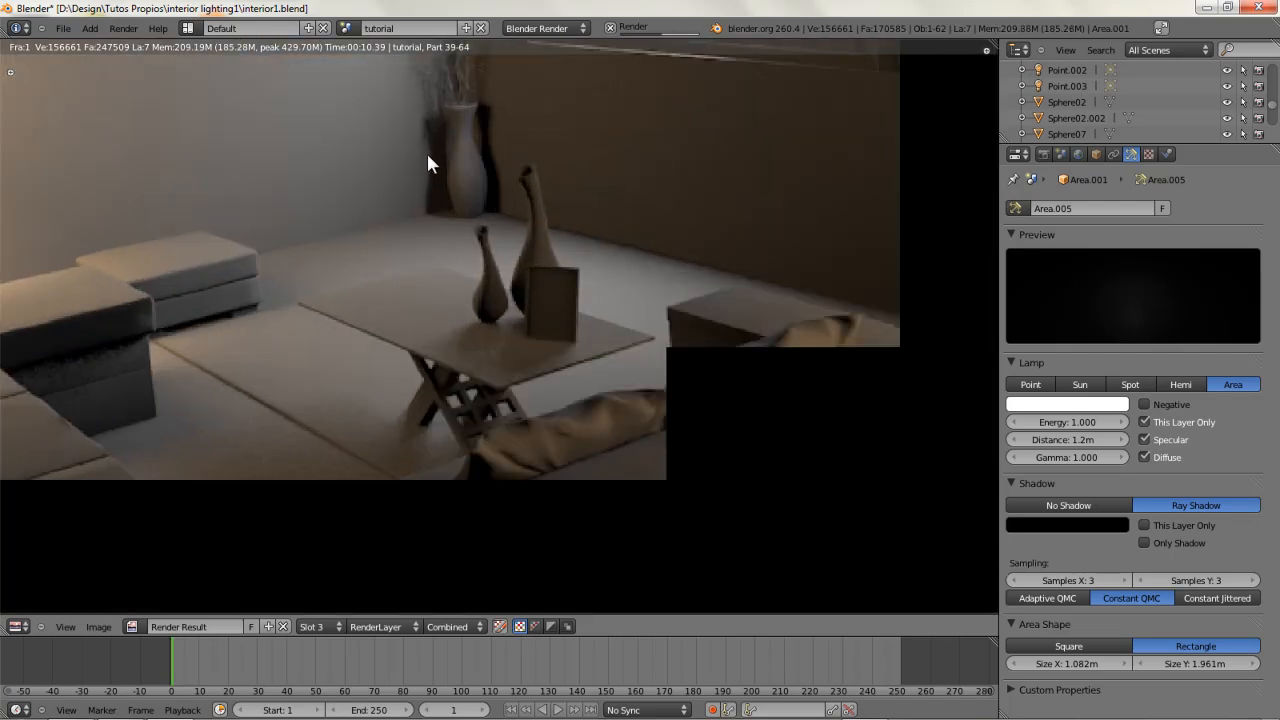
{"action": "scroll", "coordinate": [524, 228], "scroll_direction": "down", "scroll_amount": 4}
{"action": "scroll", "coordinate": [531, 300], "scroll_direction": "up", "scroll_amount": 1}
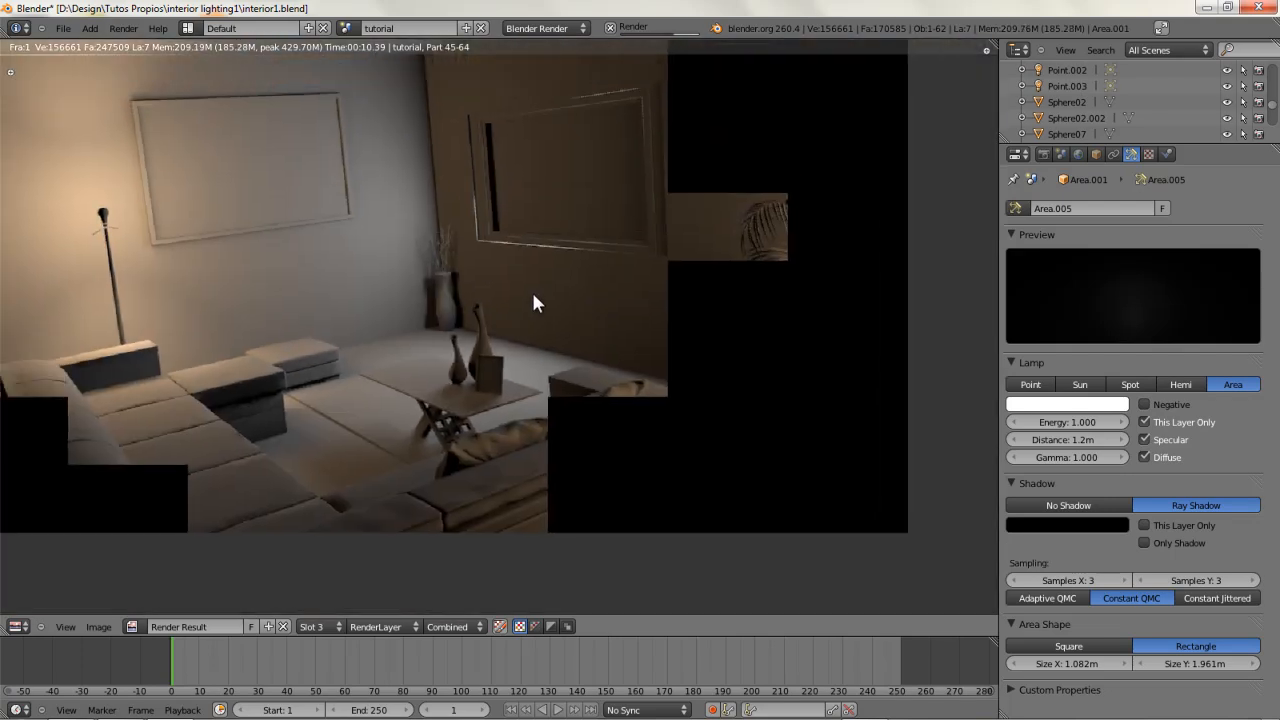
{"action": "scroll", "coordinate": [515, 390], "scroll_direction": "up", "scroll_amount": 1}
{"action": "scroll", "coordinate": [414, 498], "scroll_direction": "up", "scroll_amount": 1}
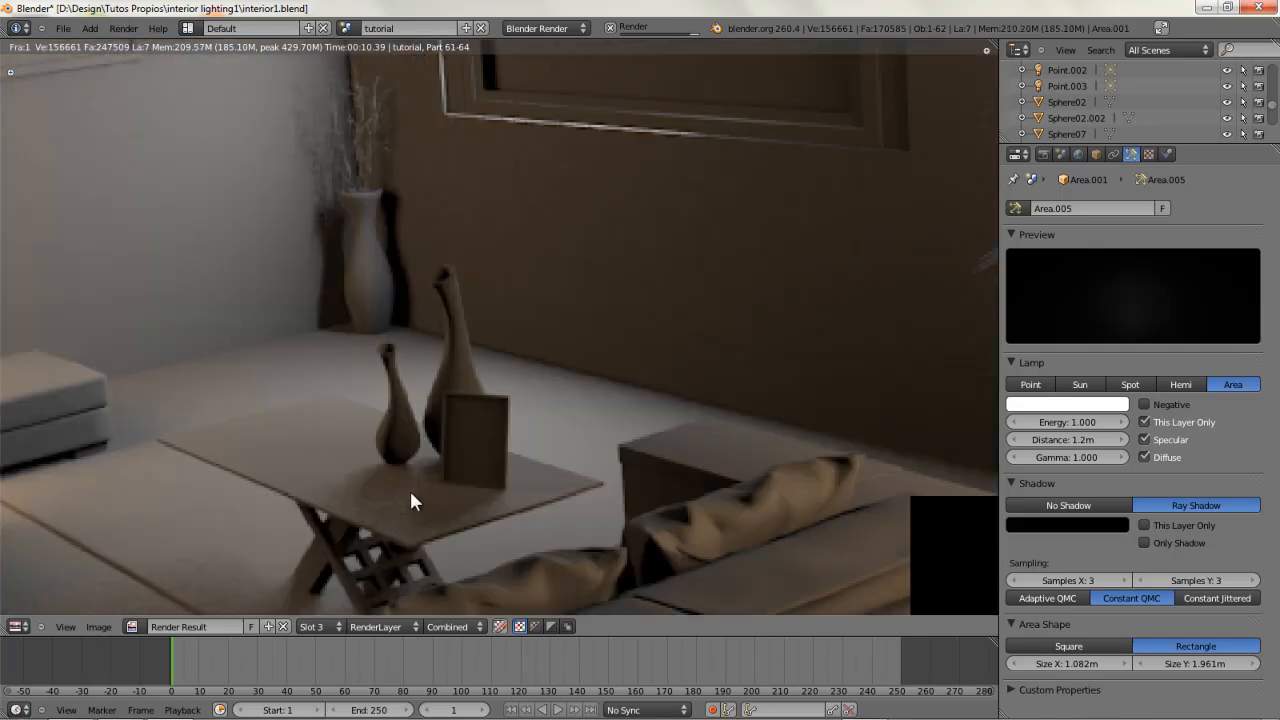
{"action": "scroll", "coordinate": [429, 345], "scroll_direction": "up", "scroll_amount": 3}
{"action": "scroll", "coordinate": [396, 289], "scroll_direction": "down", "scroll_amount": 8}
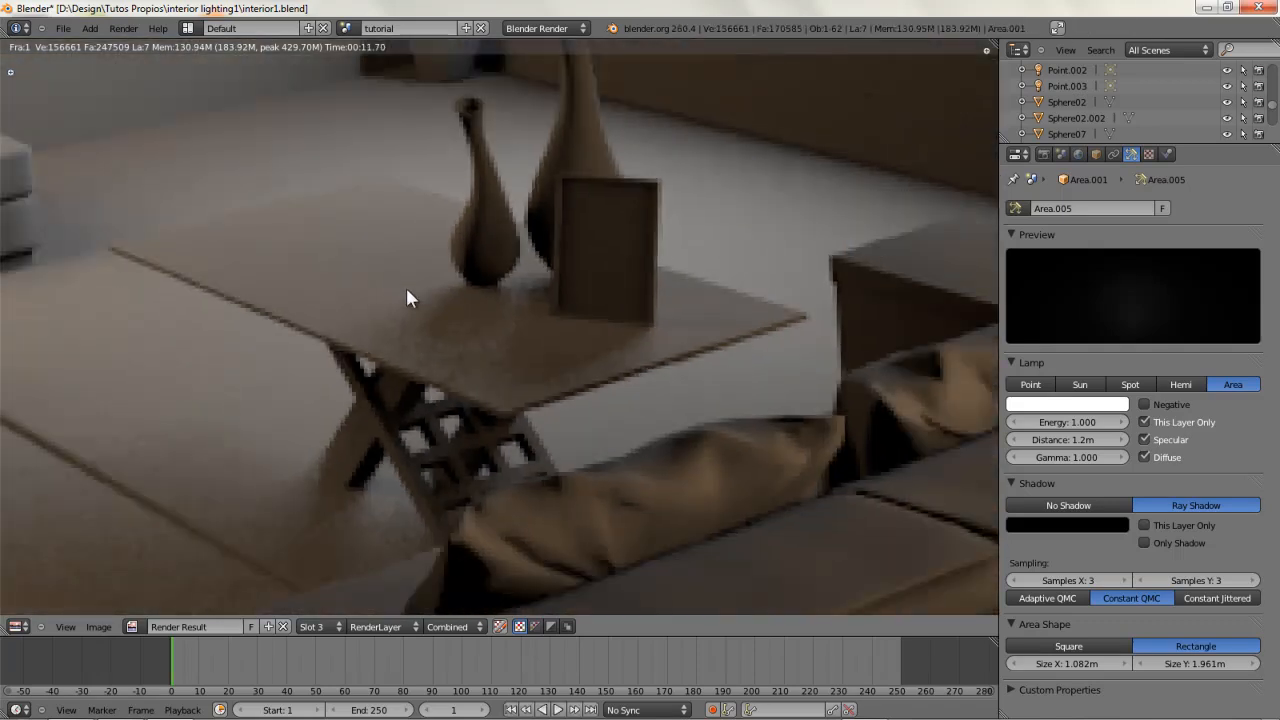
- Examine the render around the plant and along the edges of the large wall frame
{"action": "middle_click_drag", "start_coordinate": [772, 258], "coordinate": [553, 298]}
{"action": "scroll", "coordinate": [668, 333], "scroll_direction": "up", "scroll_amount": 1}
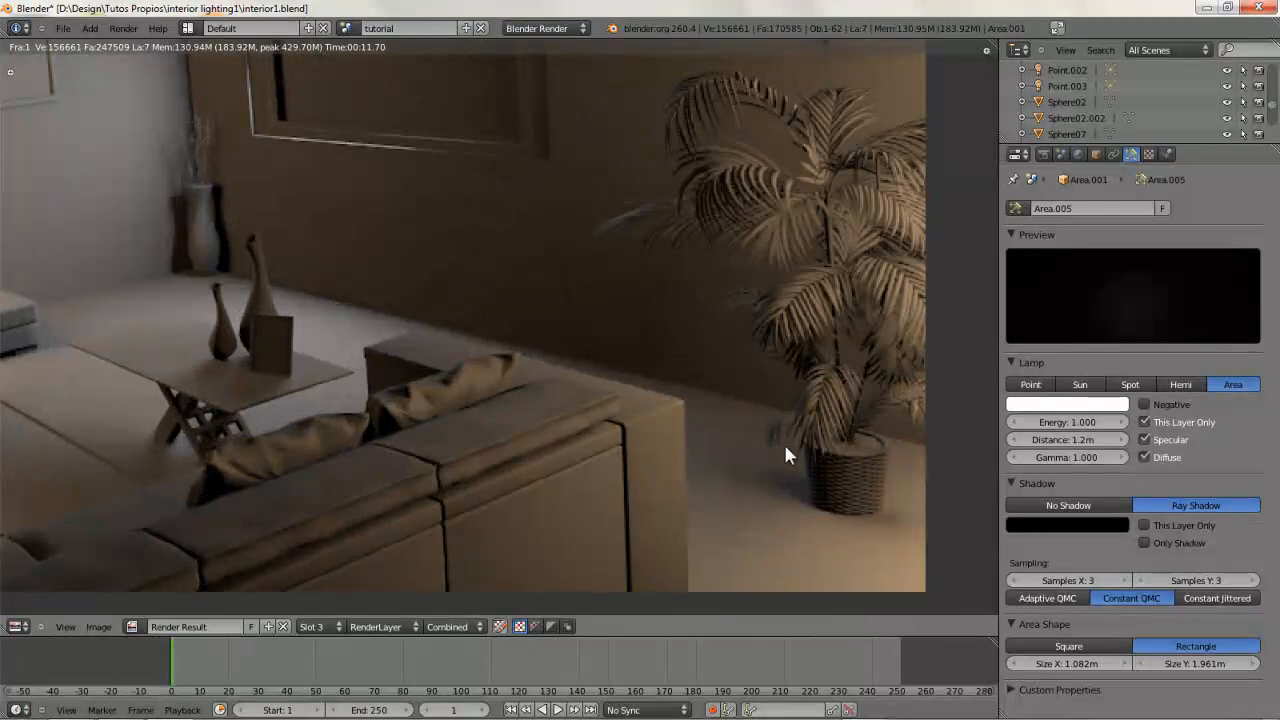
{"action": "scroll", "coordinate": [686, 393], "scroll_direction": "down", "scroll_amount": 4}
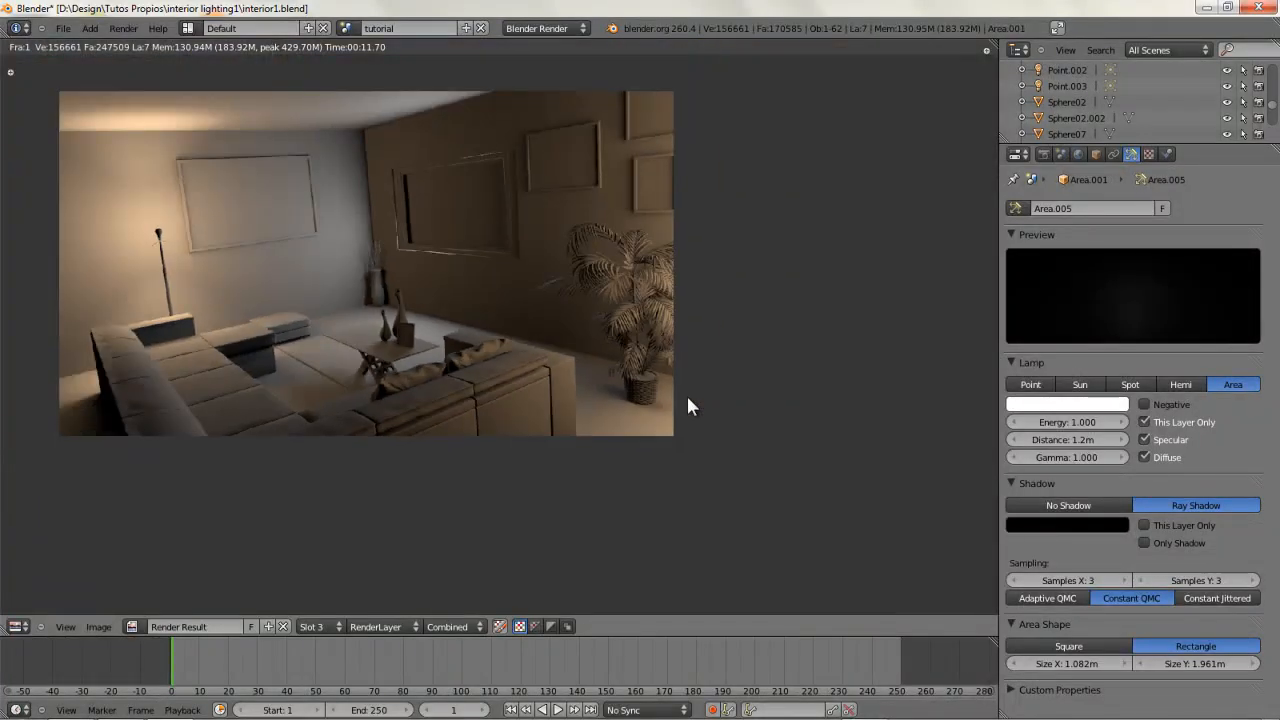
{"action": "scroll", "coordinate": [607, 380], "scroll_direction": "up", "scroll_amount": 5}
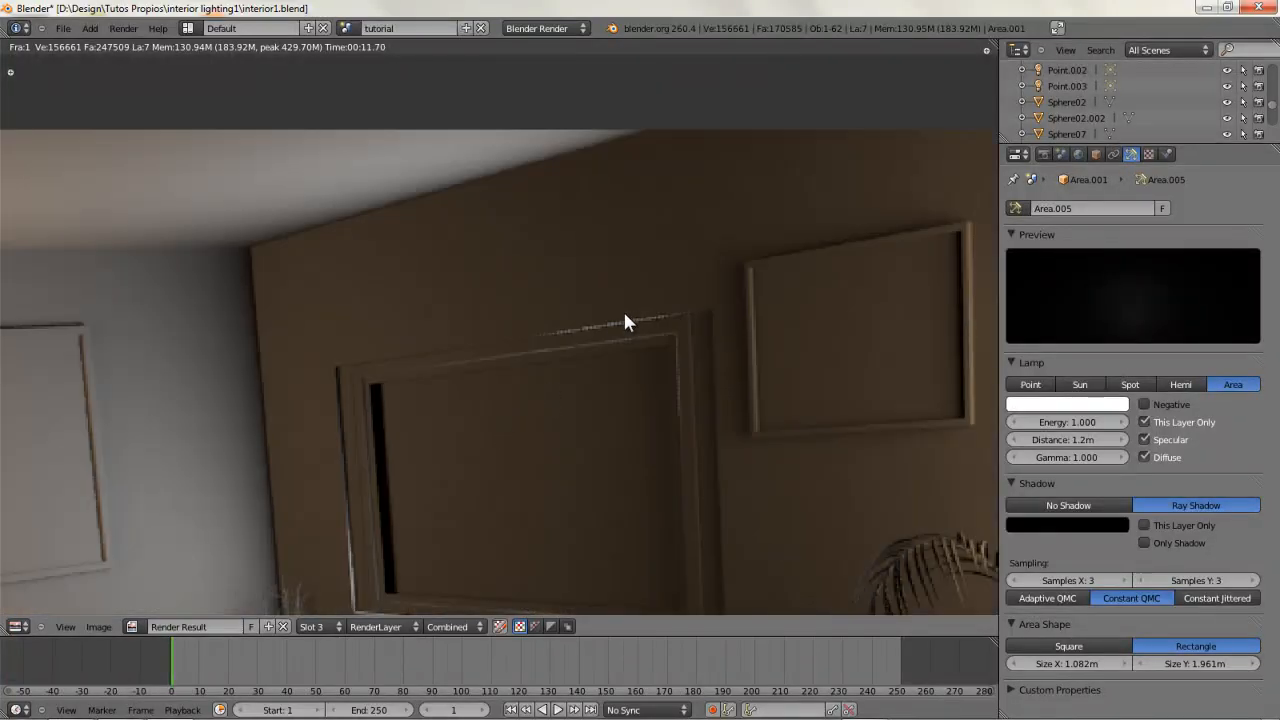
{"action": "middle_click_drag", "start_coordinate": [583, 319], "coordinate": [554, 187]}
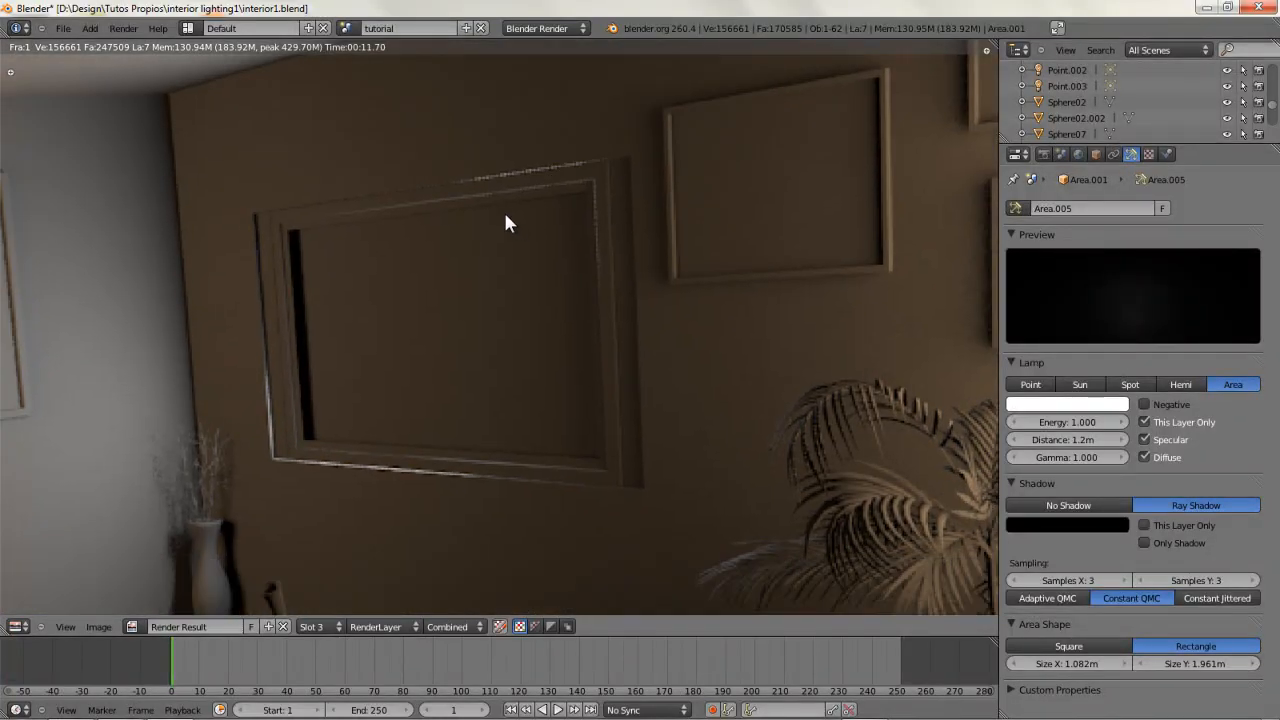
{"action": "scroll", "coordinate": [505, 214], "scroll_direction": "up", "scroll_amount": 1}
{"action": "middle_click_drag", "start_coordinate": [328, 311], "coordinate": [418, 271]}
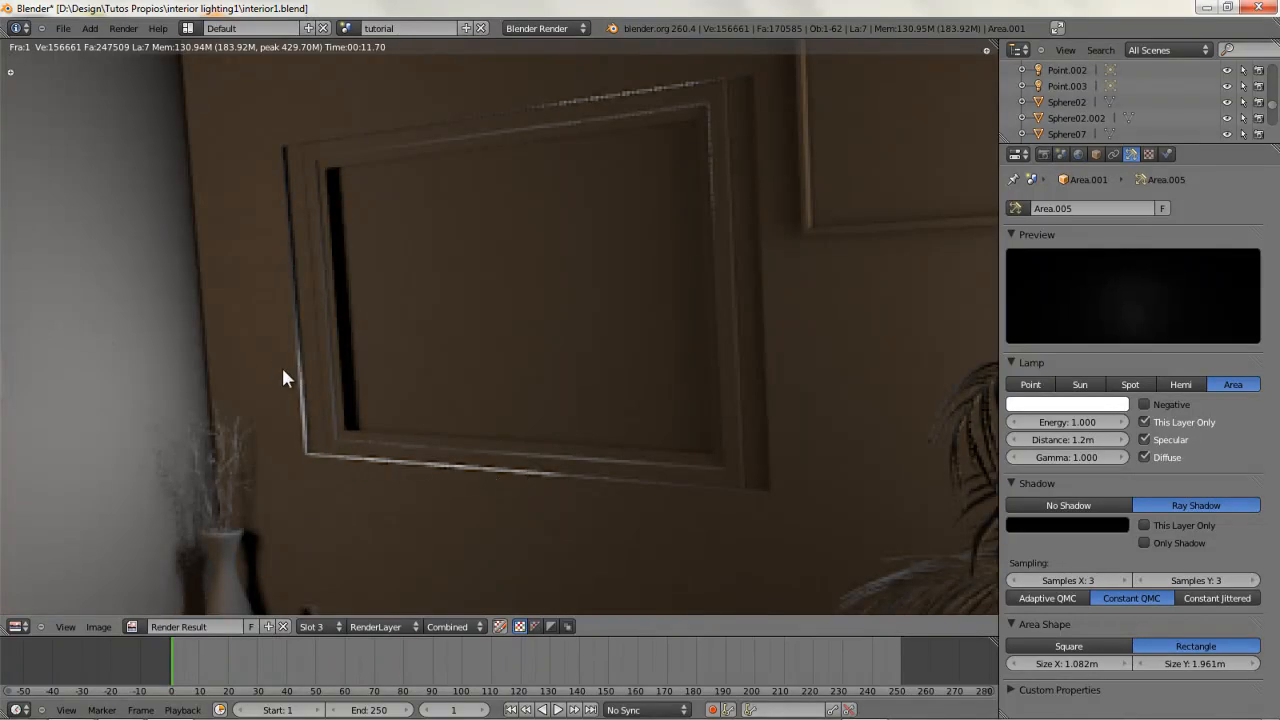
{"action": "scroll", "coordinate": [650, 98], "scroll_direction": "down", "scroll_amount": 3}
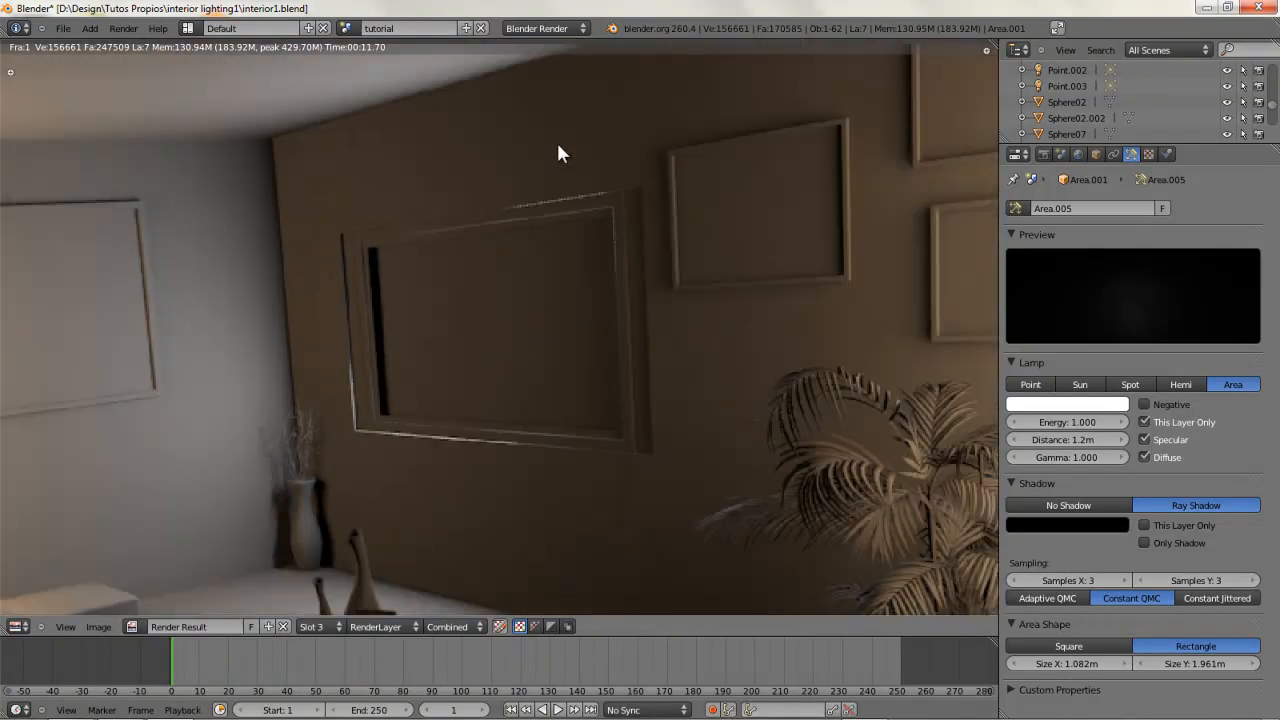
{"action": "key", "text": "Escape"}
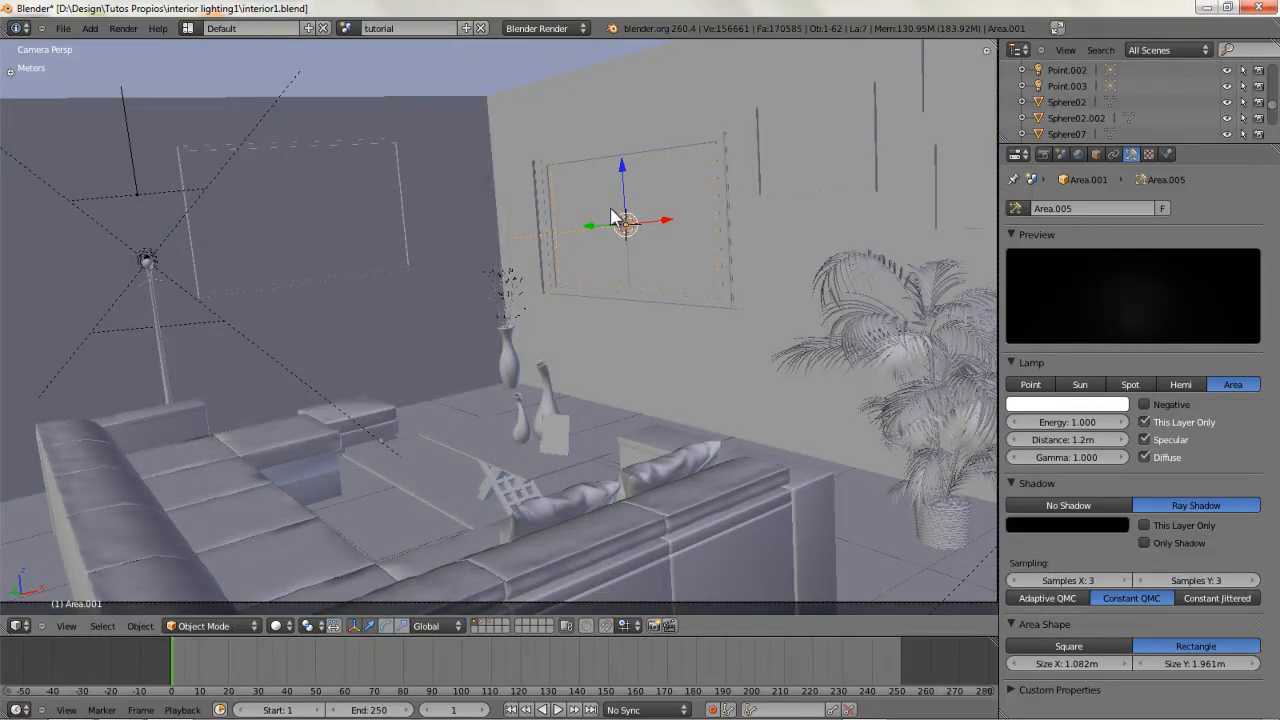
- Move the wall frame's area lamp slightly along negative X toward the room and start a test render from the camera
{"action": "key", "text": "KP_Decimal"}
{"action": "key", "text": "z"}
{"action": "key", "text": "KP_7"}
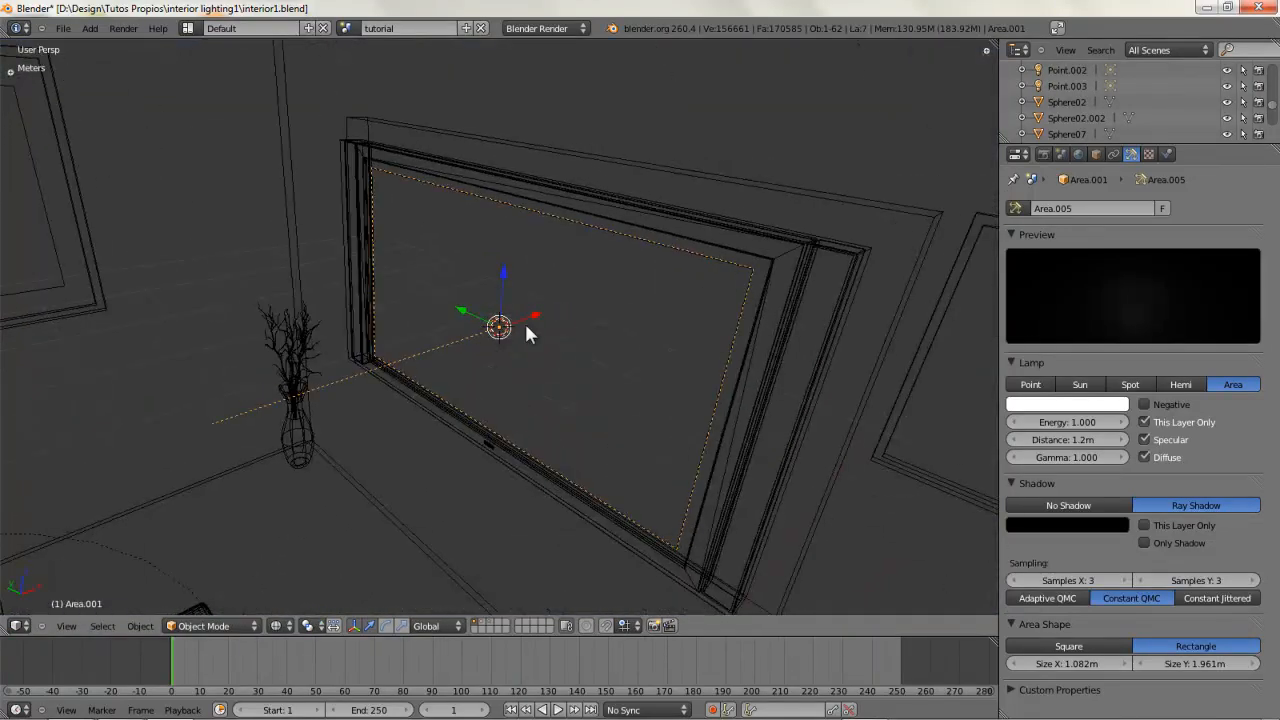
{"action": "scroll", "coordinate": [589, 245], "scroll_direction": "up", "scroll_amount": 5}
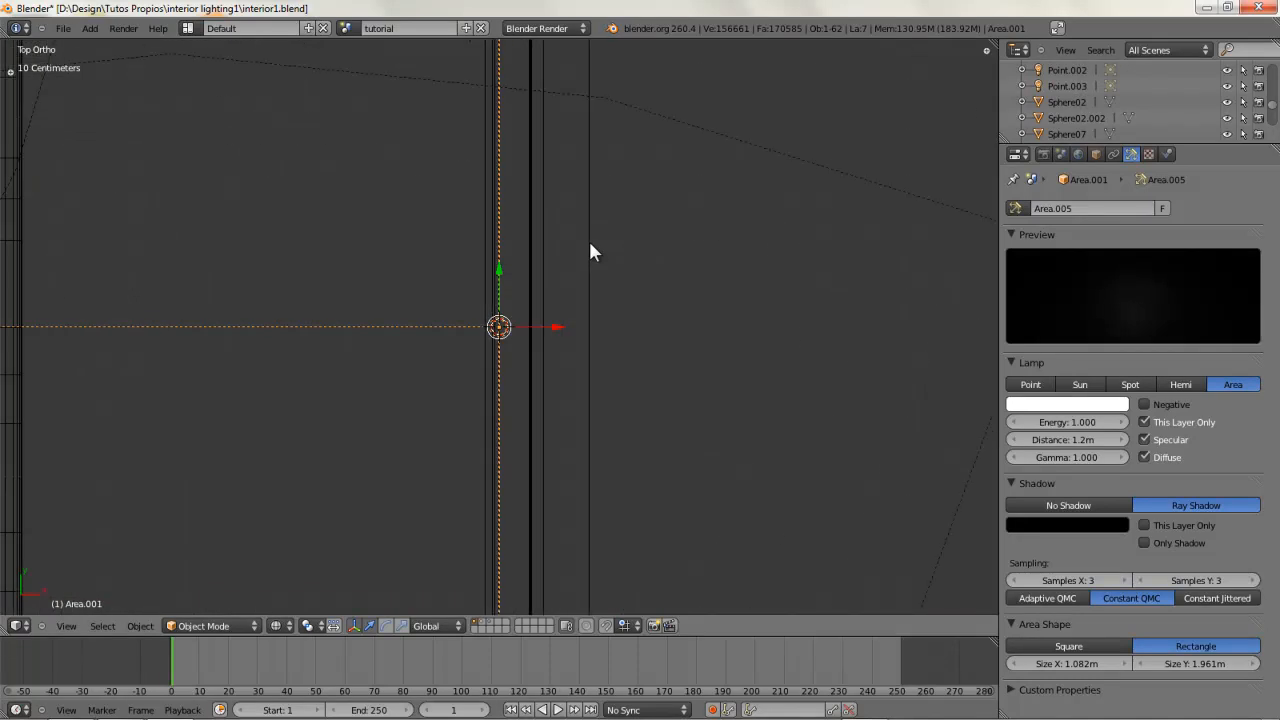
{"action": "left_click_drag", "start_coordinate": [554, 328], "coordinate": [447, 338]}
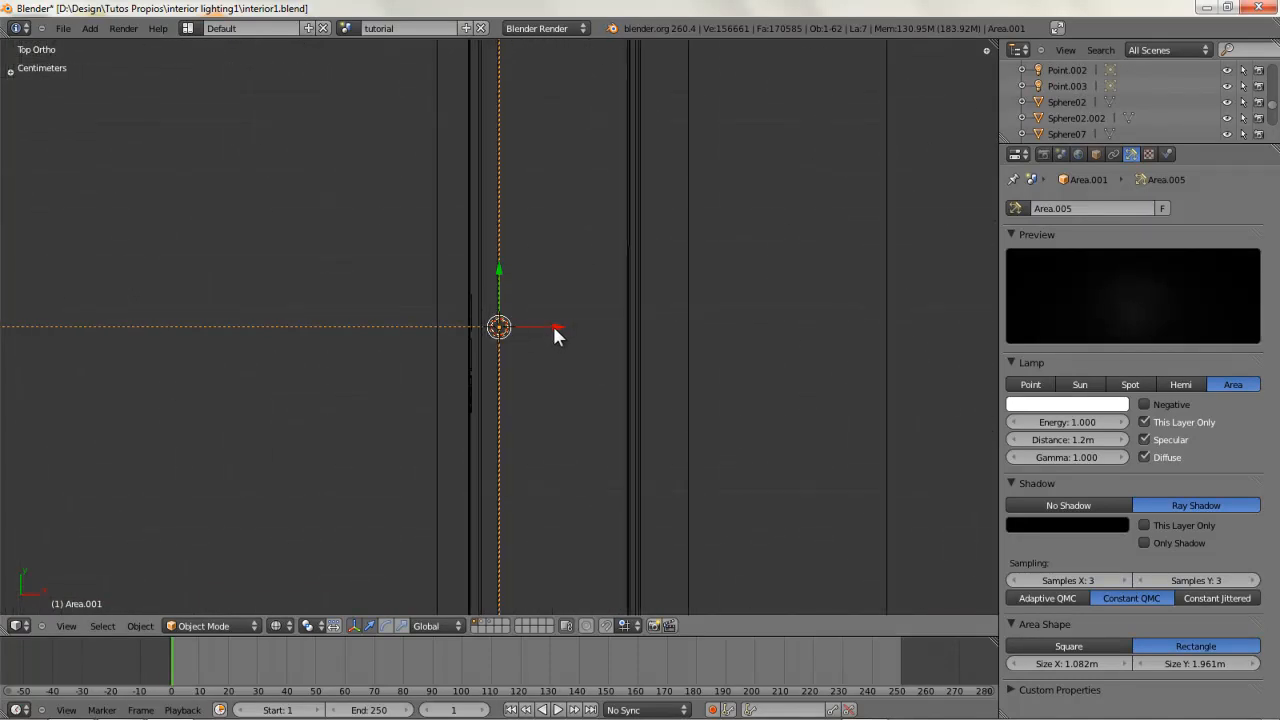
{"action": "left_click_drag", "start_coordinate": [238, 243], "coordinate": [141, 262], "text": "shift"}
{"action": "key", "text": "KP_0"}
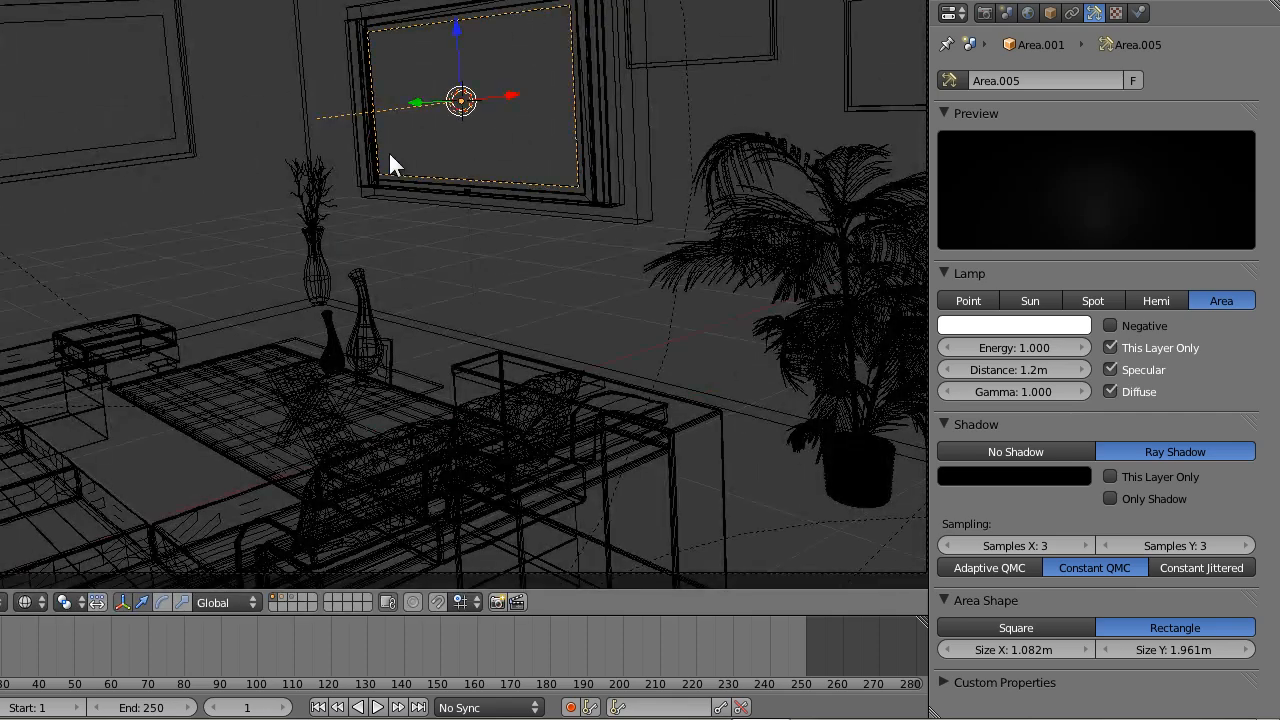
{"action": "key", "text": "F12"}
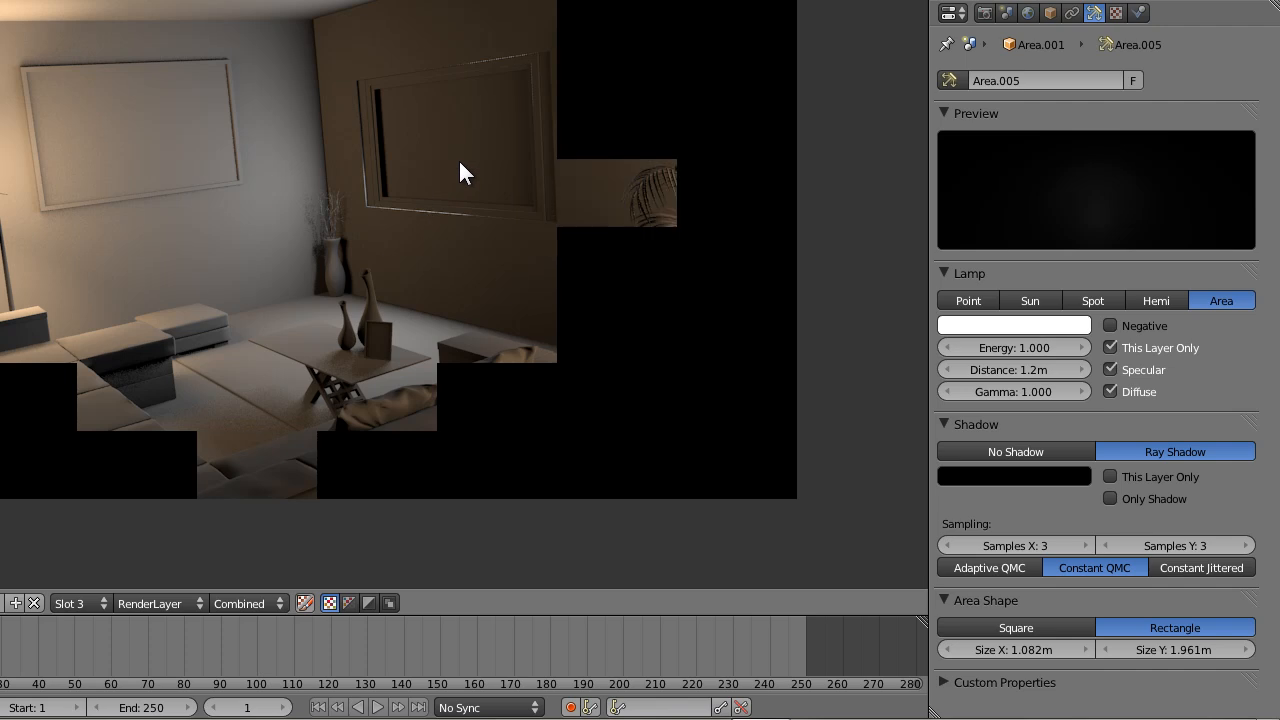
{"action": "key", "text": "Escape"}
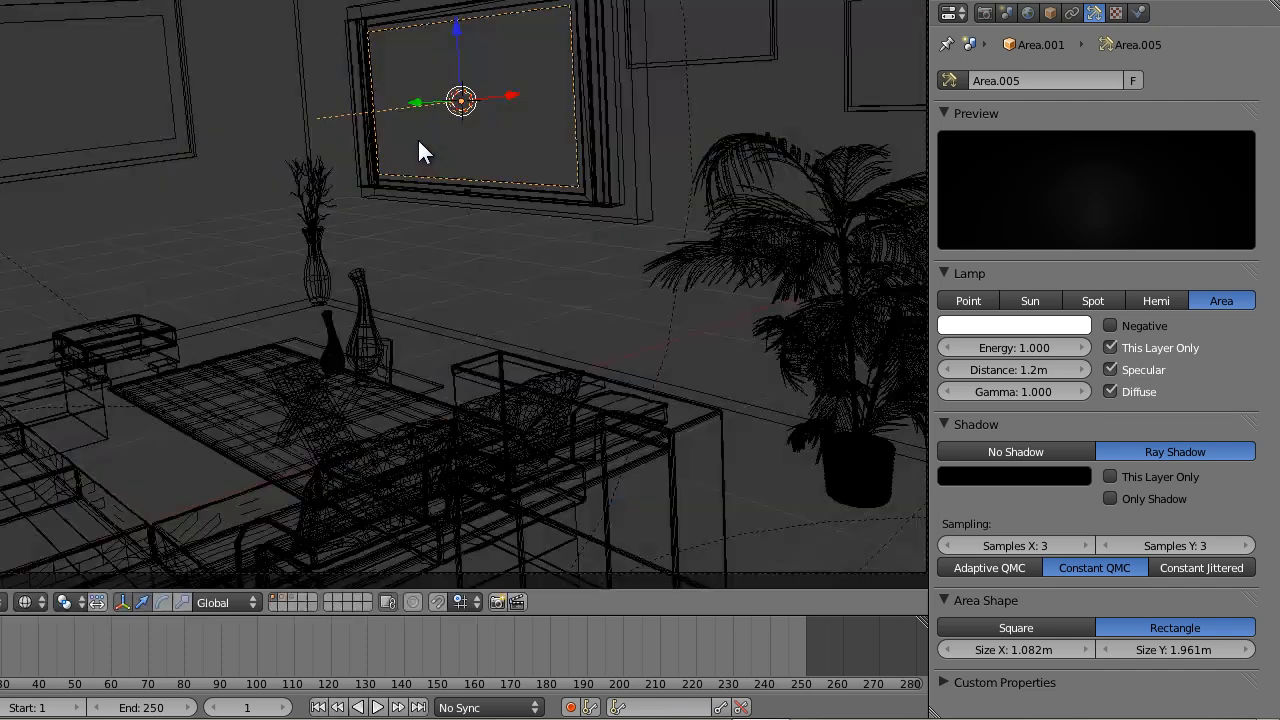
- Shift the area lamp a little further toward the room along X so it clears the wall frame's inner edge
{"action": "middle_click_drag", "start_coordinate": [499, 52], "coordinate": [334, 132]}
{"action": "scroll", "coordinate": [474, 114], "scroll_direction": "down", "scroll_amount": 5}
{"action": "scroll", "coordinate": [449, 116], "scroll_direction": "up", "scroll_amount": 3}
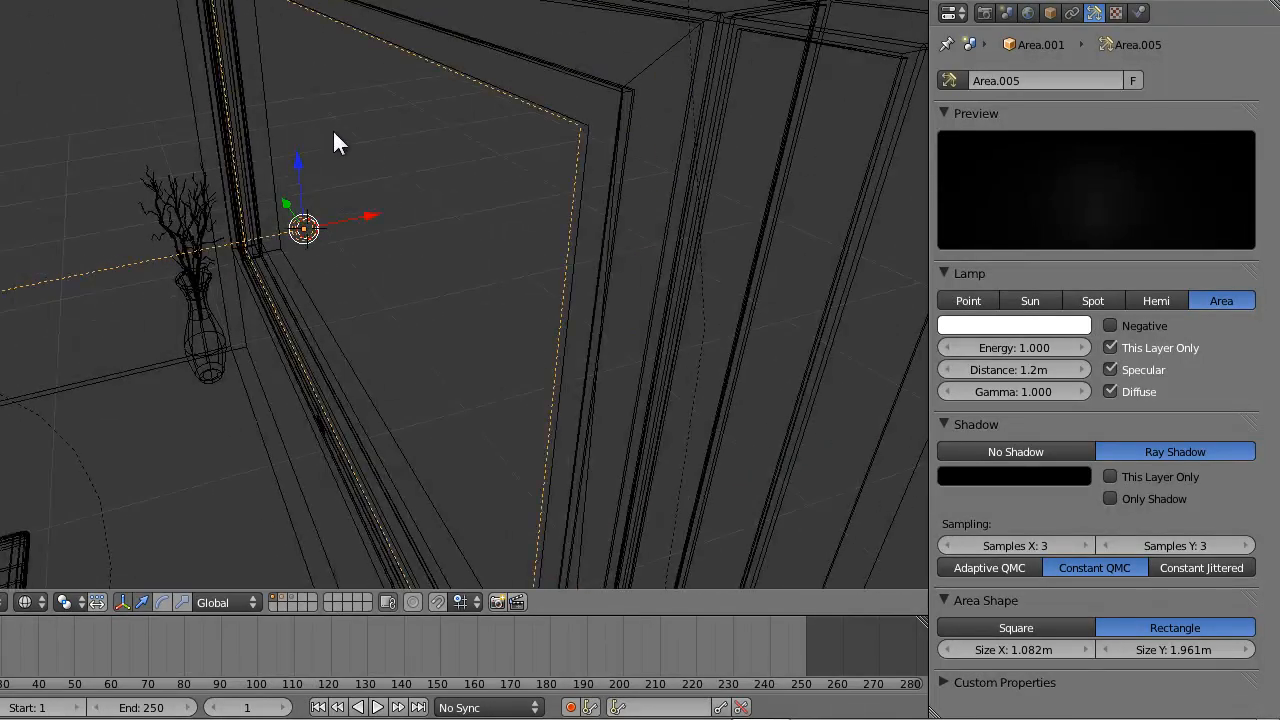
{"action": "middle_click_drag", "start_coordinate": [337, 224], "coordinate": [286, 241]}
{"action": "key", "text": "KP_7"}
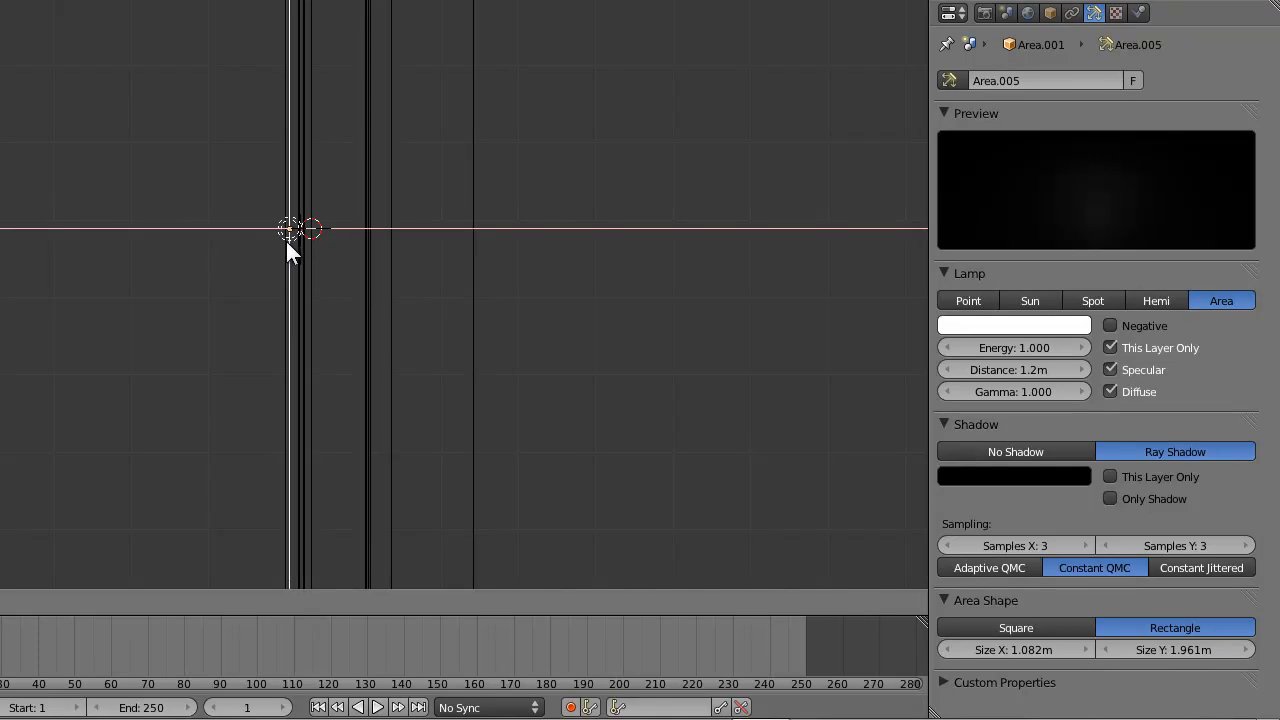
{"action": "left_click", "coordinate": [270, 238]}
{"action": "key", "text": "KP_0"}
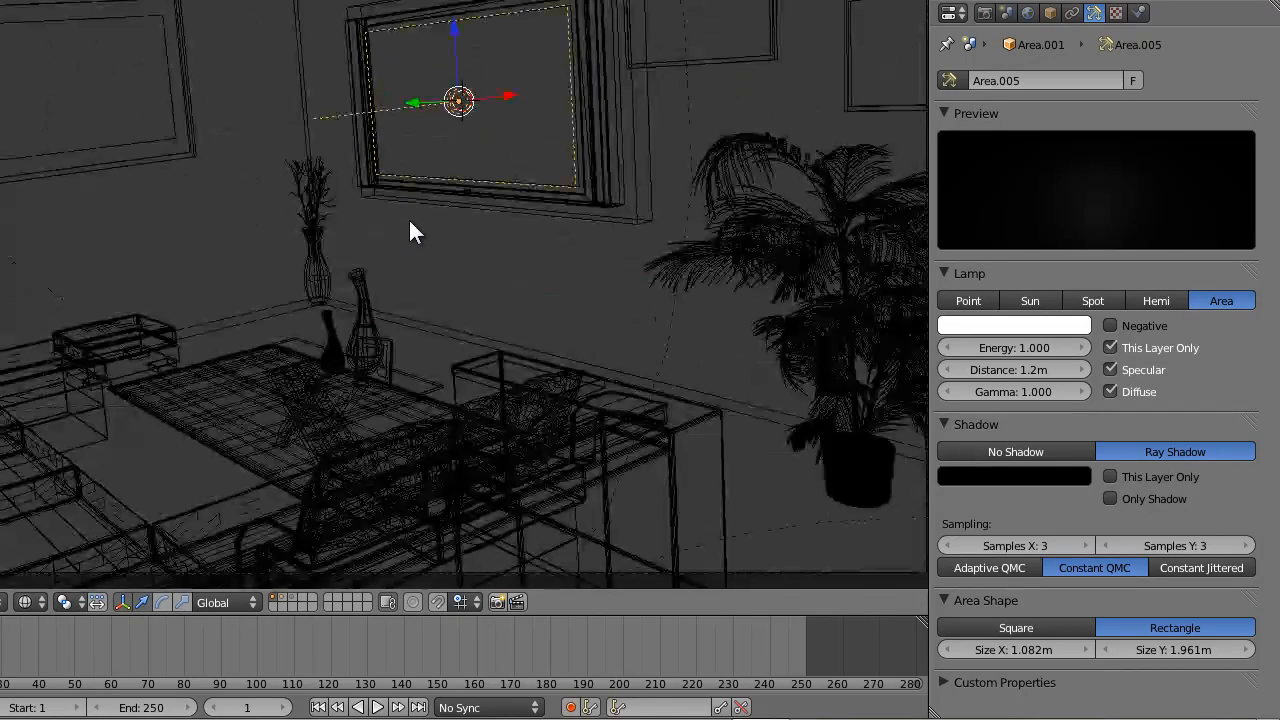
- Render the scene and inspect the shadows on and around the large wall frame
{"action": "key", "text": "F12"}
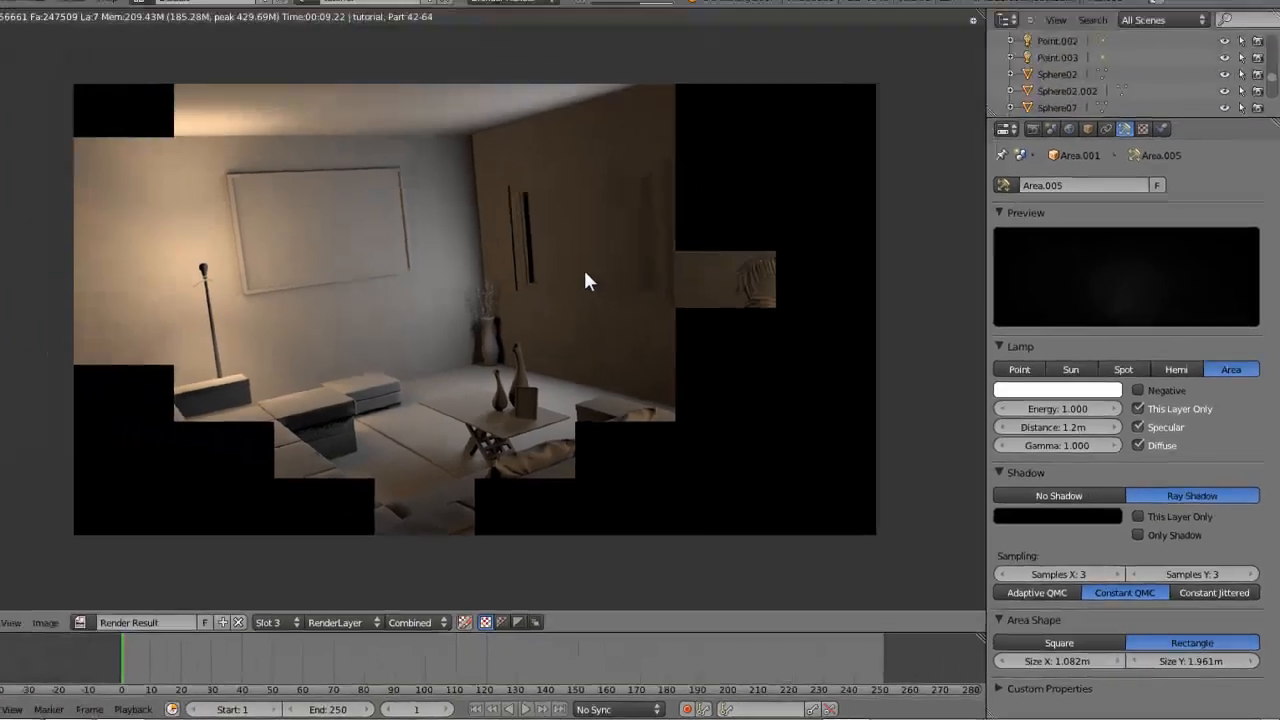
{"action": "scroll", "coordinate": [445, 182], "scroll_direction": "up", "scroll_amount": 2}
{"action": "middle_click_drag", "start_coordinate": [321, 219], "coordinate": [296, 226]}
{"action": "scroll", "coordinate": [462, 282], "scroll_direction": "down", "scroll_amount": 3}
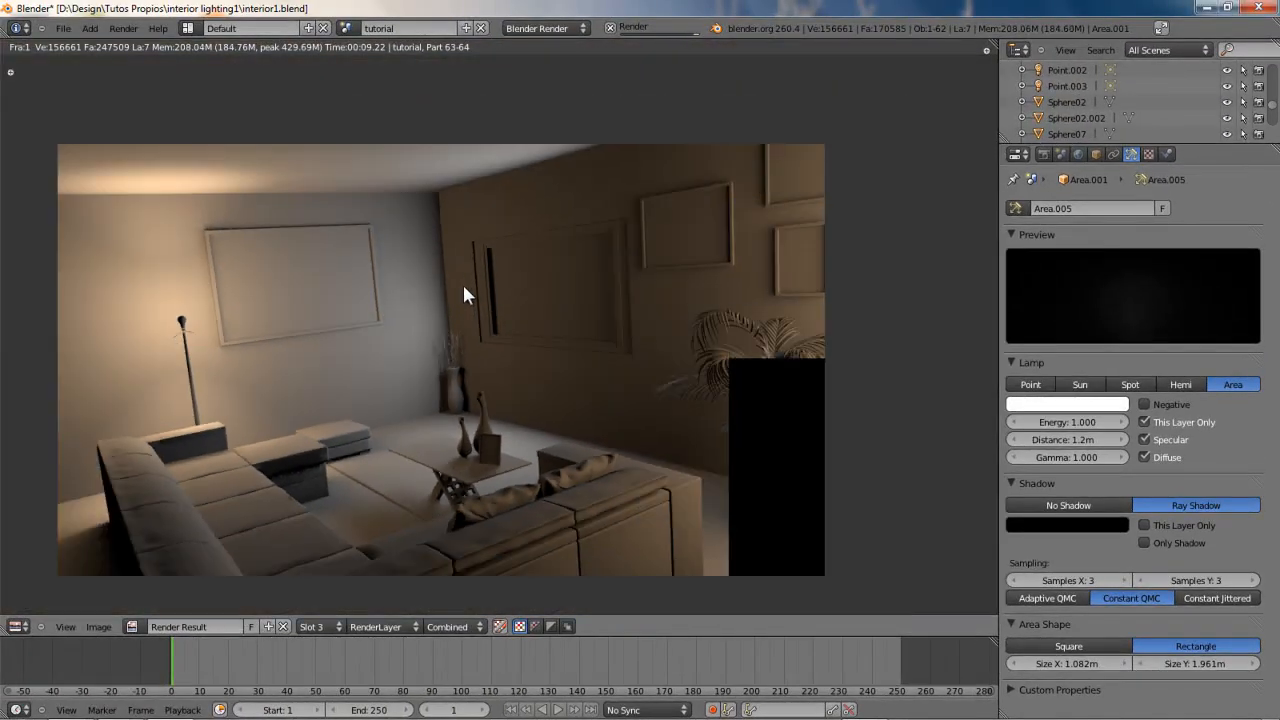
{"action": "middle_click_drag", "start_coordinate": [413, 315], "coordinate": [441, 279]}
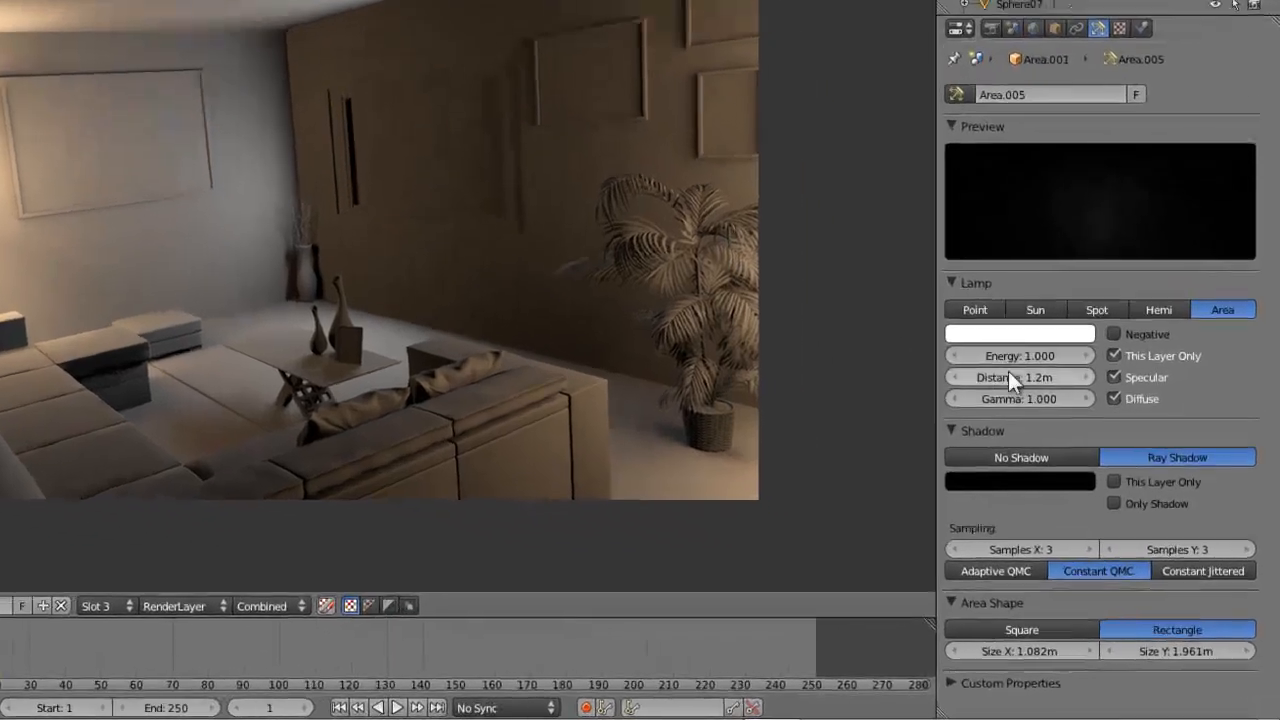
- Set the area lamp's energy to 0.6 and return to the 3D view
{"action": "left_click", "coordinate": [1070, 423]}
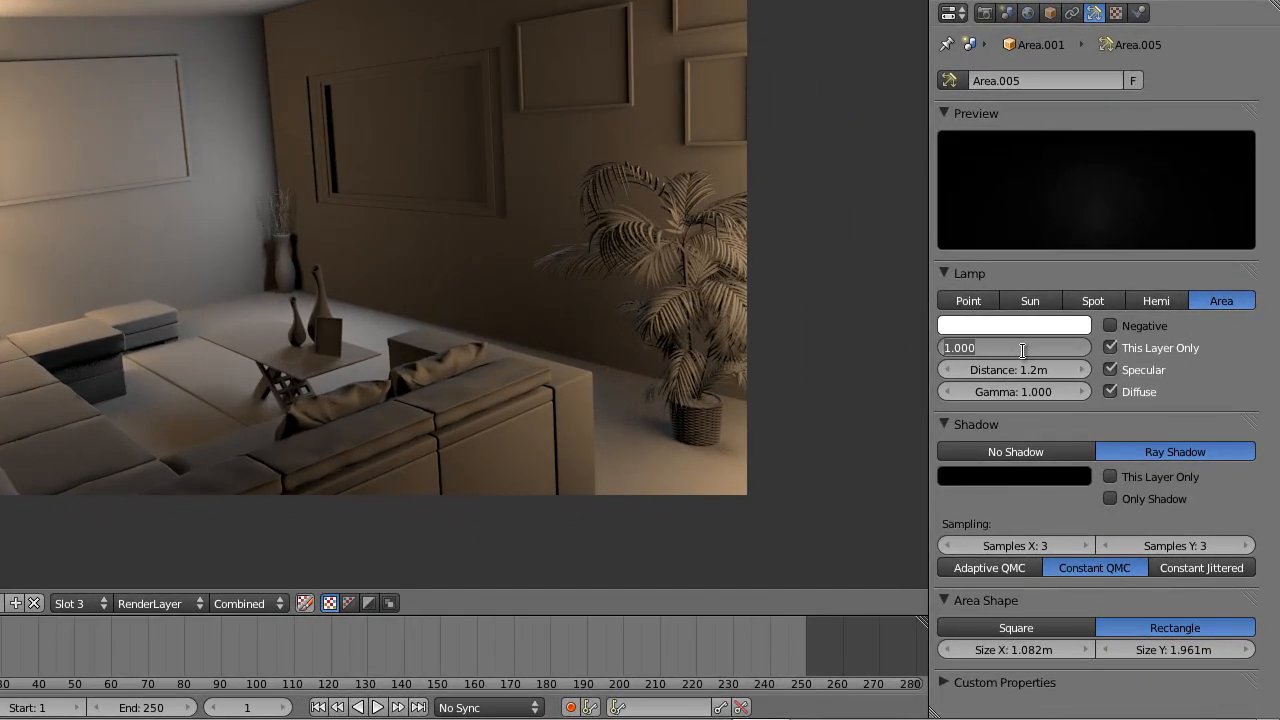
{"action": "key", "text": "BackSpace"}
{"action": "key", "text": "Return"}
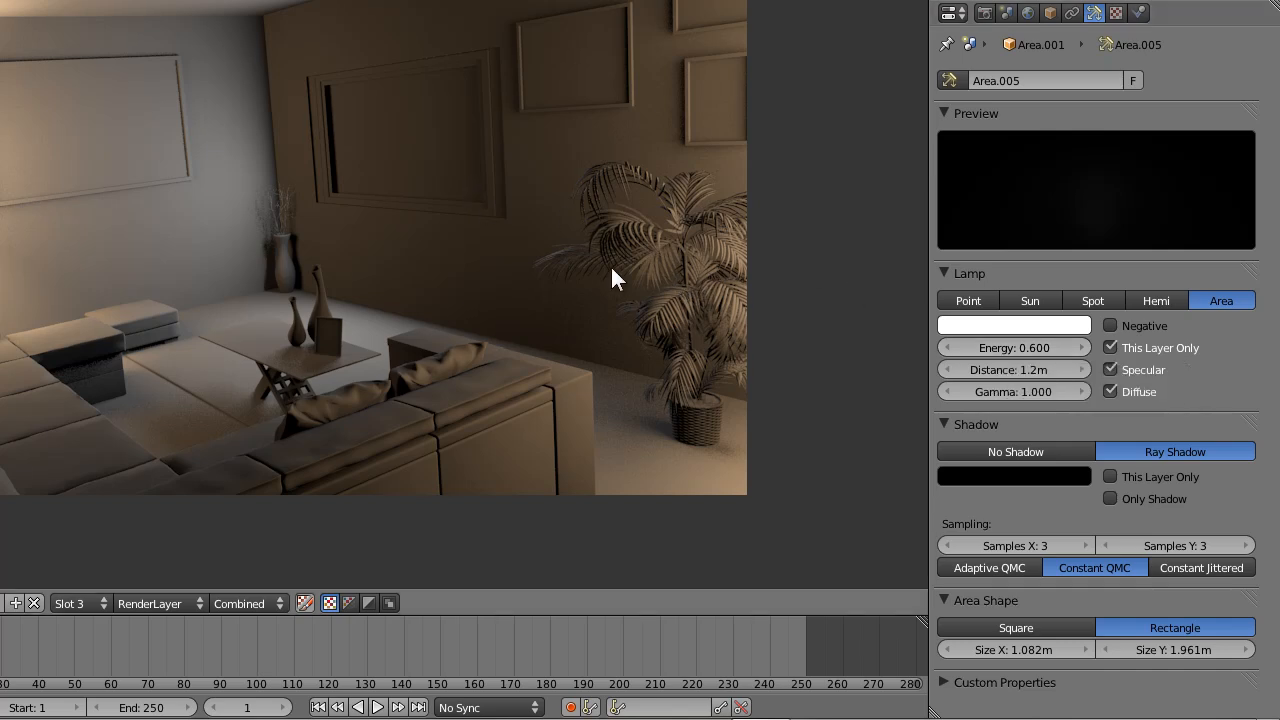
{"action": "key", "text": "Escape"}
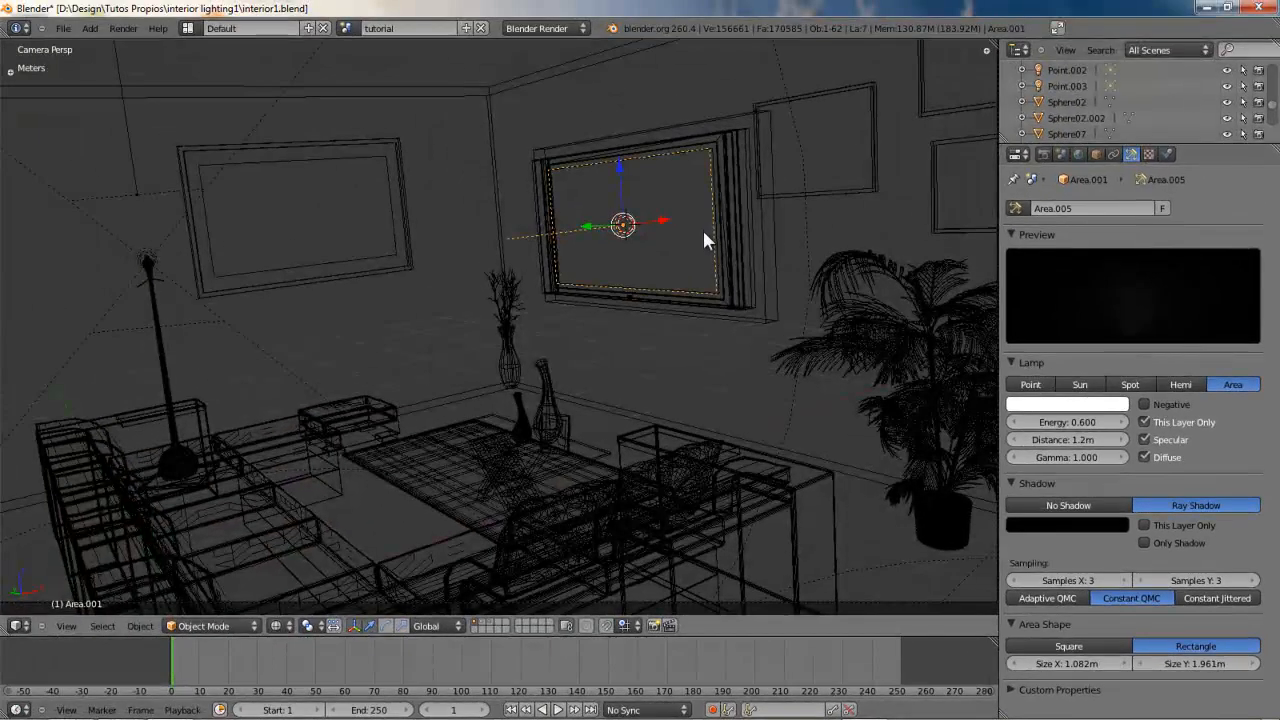
- Examine the area lamp's placement and the last render around the wall frame, and dismiss the Windows performance notification
{"action": "middle_click_drag", "start_coordinate": [704, 232], "coordinate": [664, 273]}
{"action": "scroll", "coordinate": [667, 270], "scroll_direction": "down", "scroll_amount": 4}
{"action": "key", "text": "KP_5"}
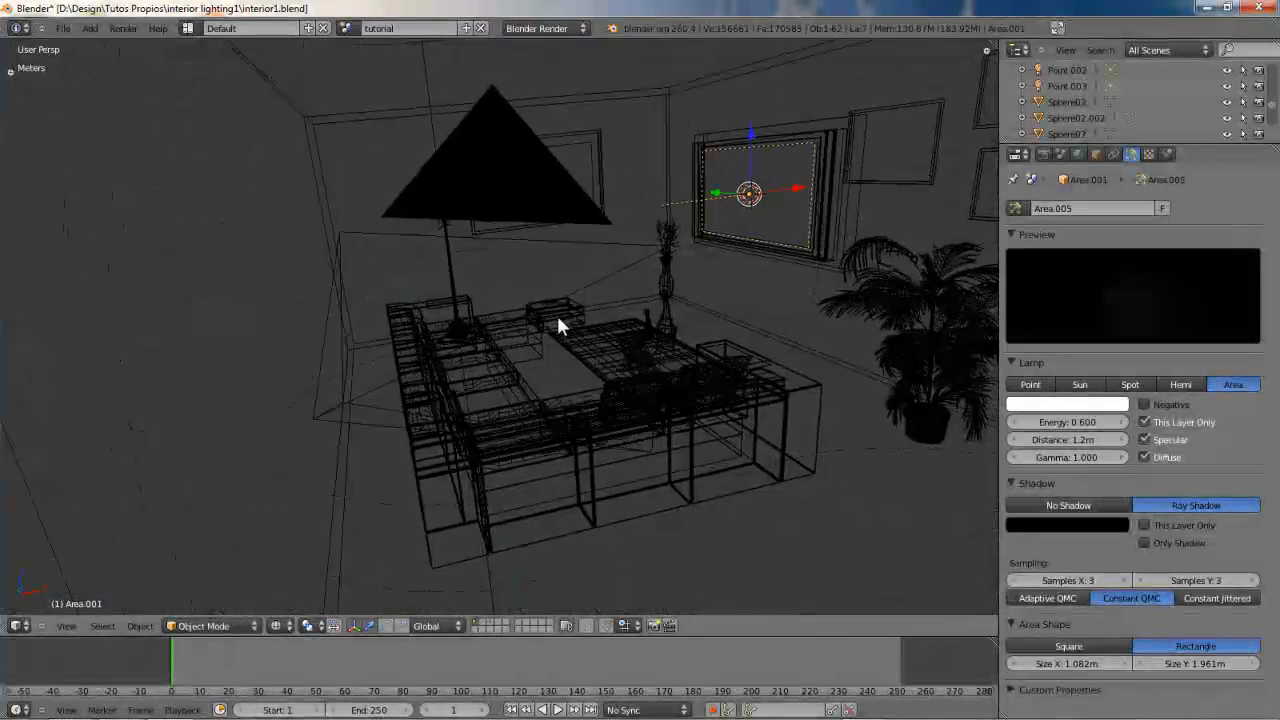
{"action": "key", "text": "KP_Decimal"}
{"action": "scroll", "coordinate": [569, 326], "scroll_direction": "up", "scroll_amount": 3}
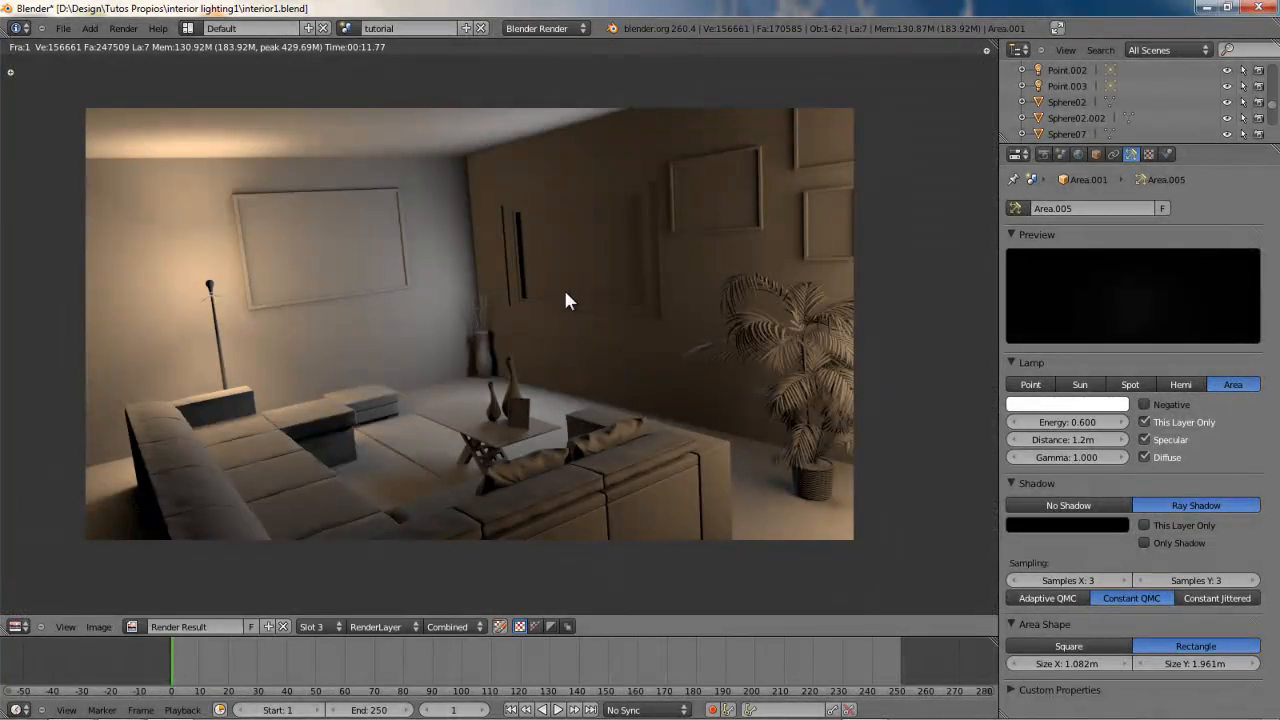
{"action": "middle_click_drag", "start_coordinate": [529, 303], "coordinate": [555, 306]}
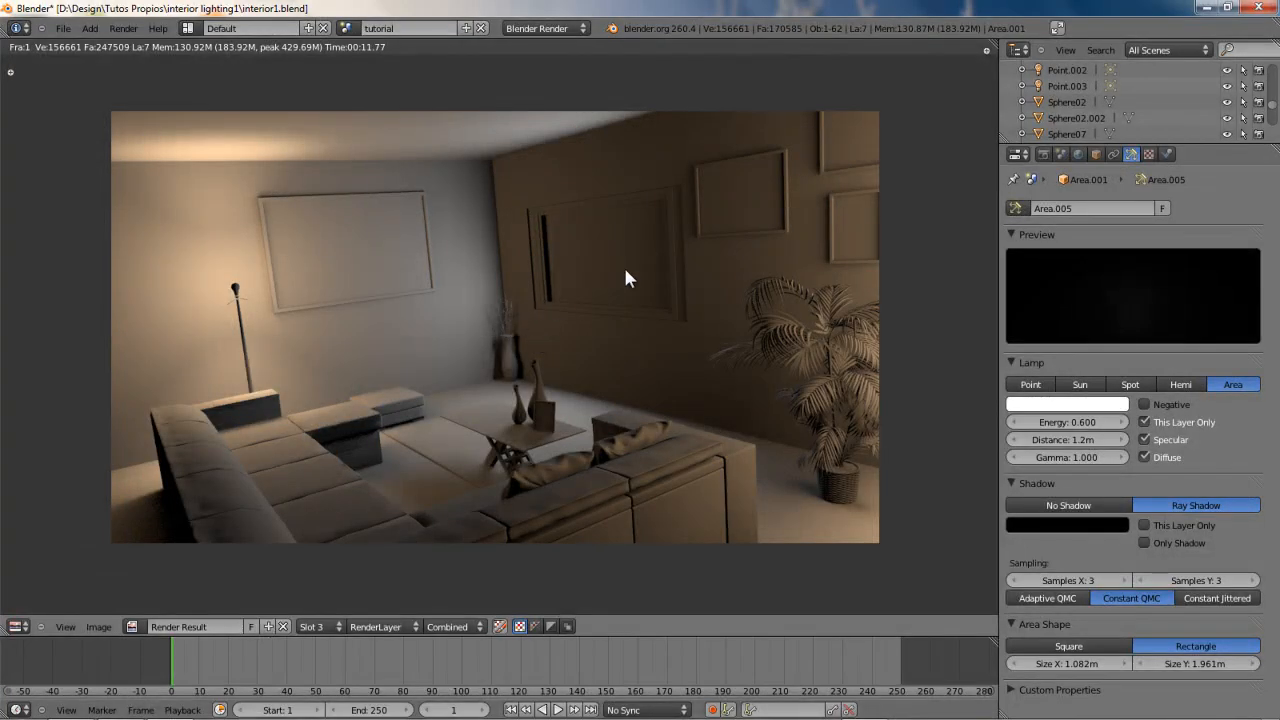
{"action": "middle_click_drag", "start_coordinate": [625, 271], "coordinate": [626, 276]}
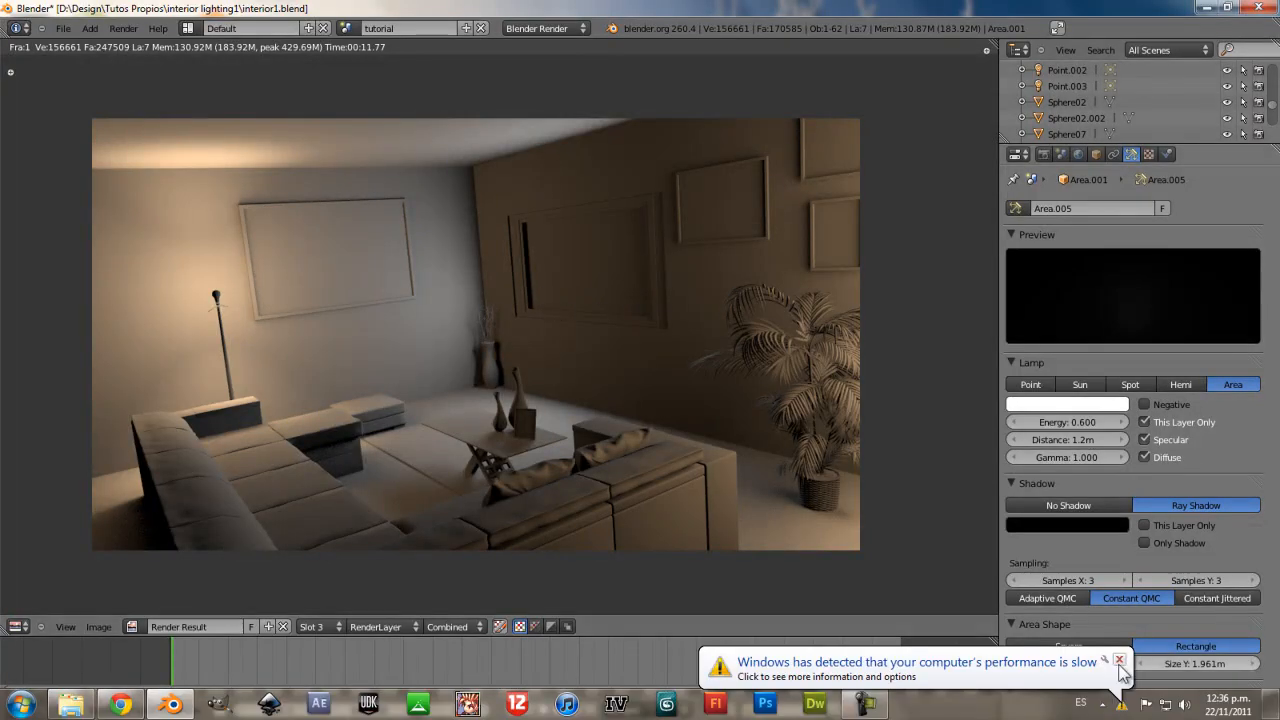
{"action": "left_click", "coordinate": [1119, 663]}
{"action": "key", "text": "Escape"}
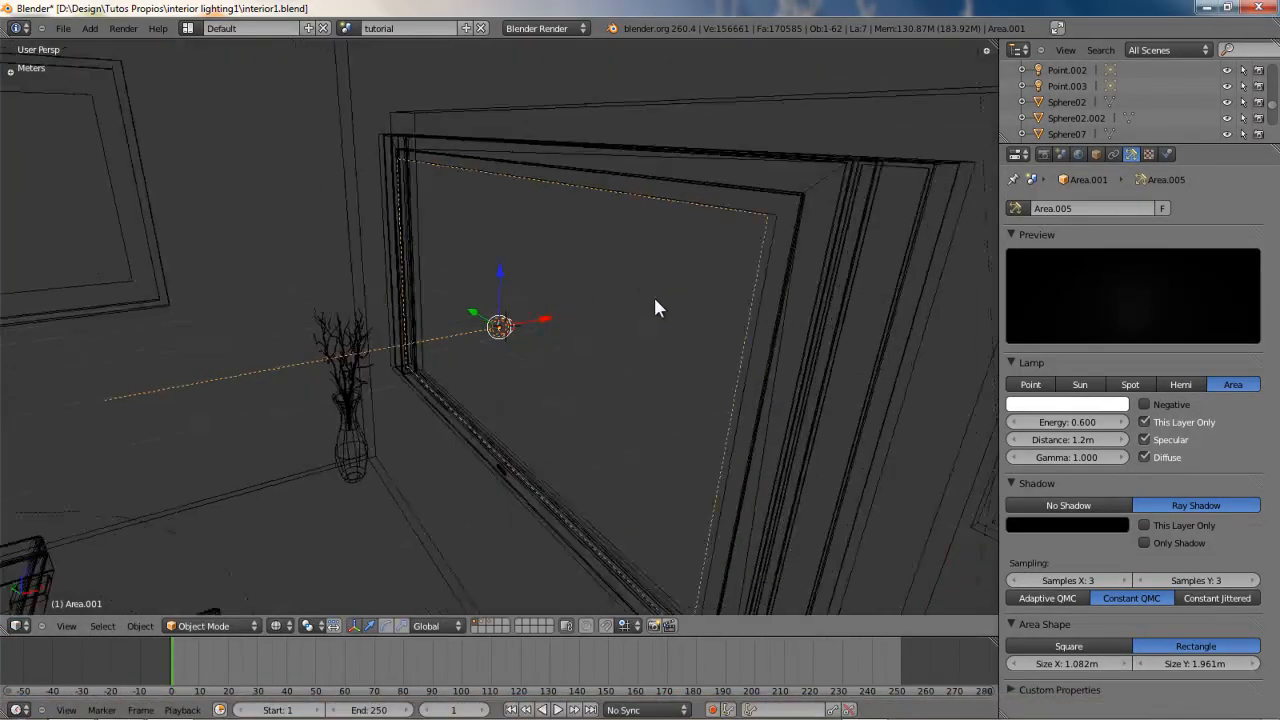
- Isolate layer 2, select the screen plane, and make its clay material a single-user copy named lcd_screen
{"action": "key", "text": "2"}
{"action": "right_click", "coordinate": [770, 266]}
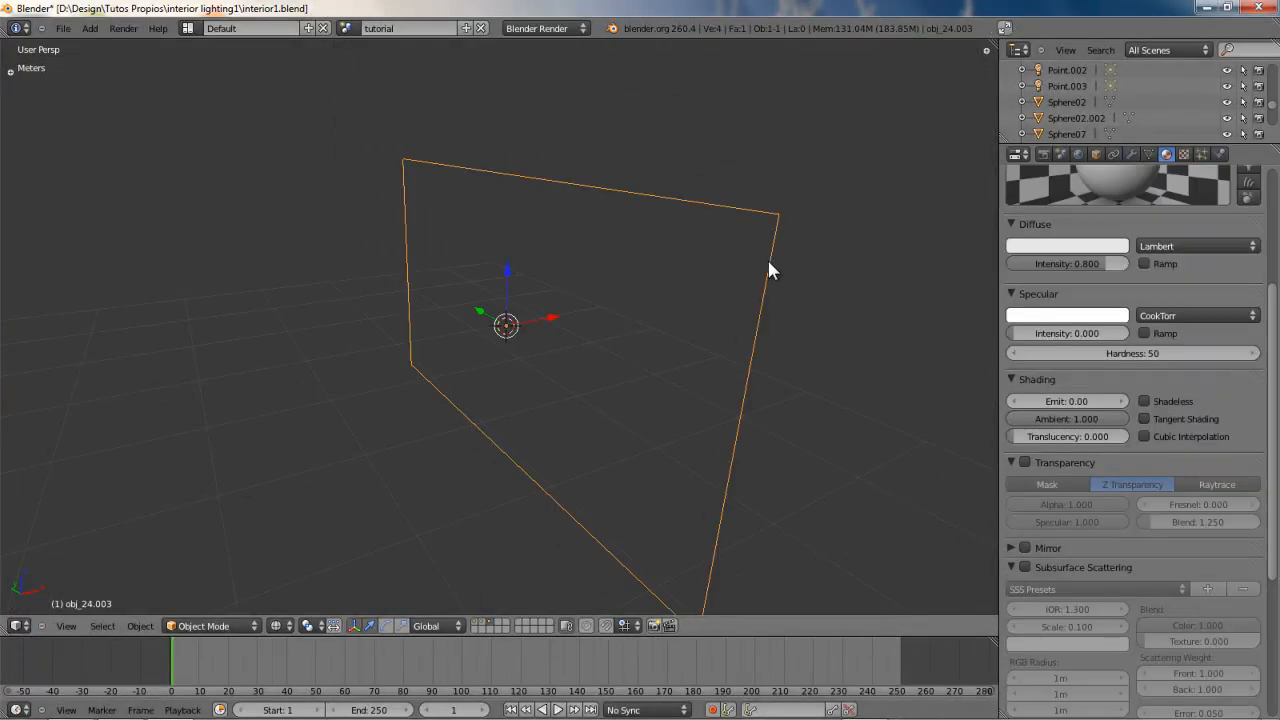
{"action": "scroll", "coordinate": [1098, 284], "scroll_direction": "up", "scroll_amount": 3}
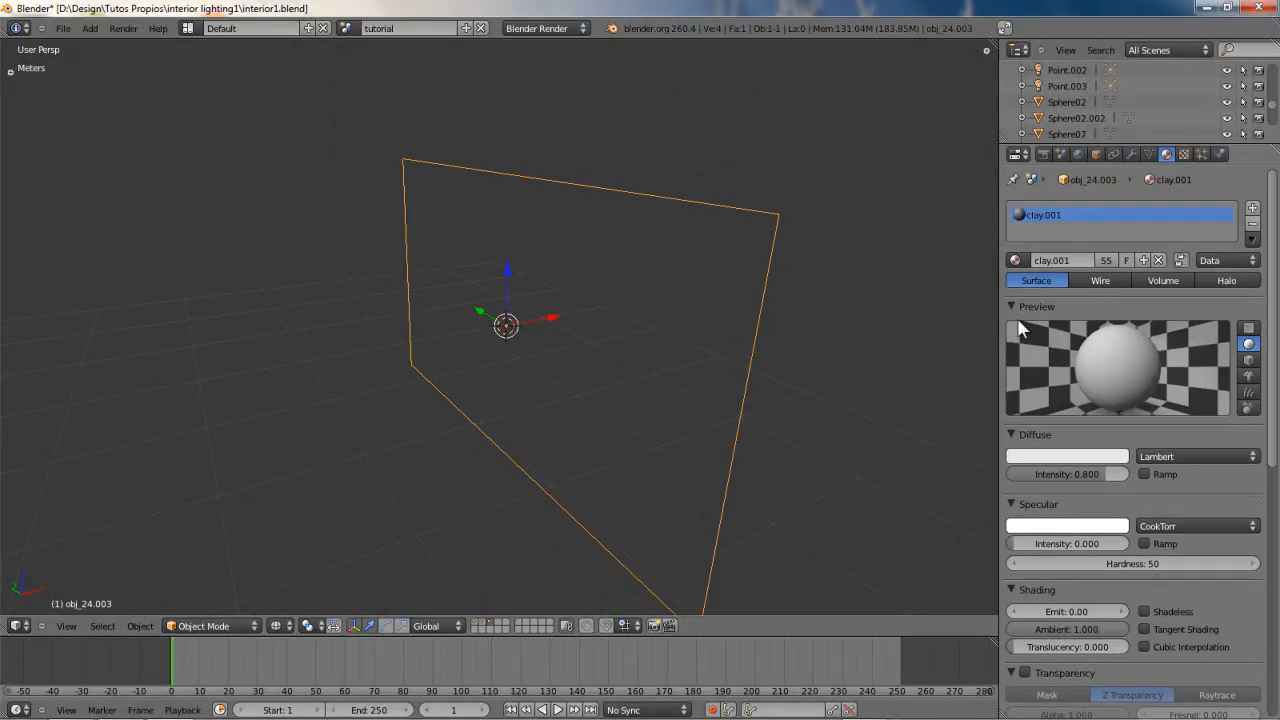
{"action": "scroll", "coordinate": [434, 423], "scroll_direction": "down", "scroll_amount": 3}
{"action": "middle_click_drag", "start_coordinate": [434, 423], "coordinate": [517, 403]}
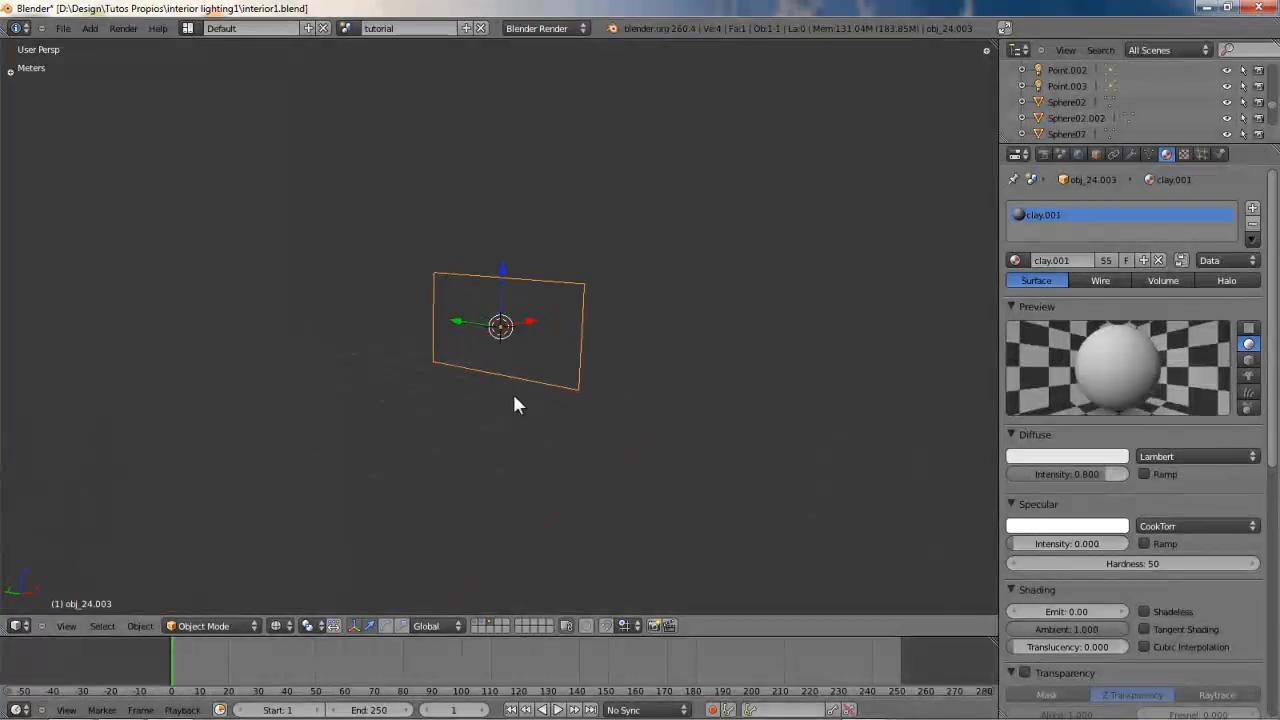
{"action": "left_click", "coordinate": [1105, 260]}
{"action": "left_click", "coordinate": [1080, 260]}
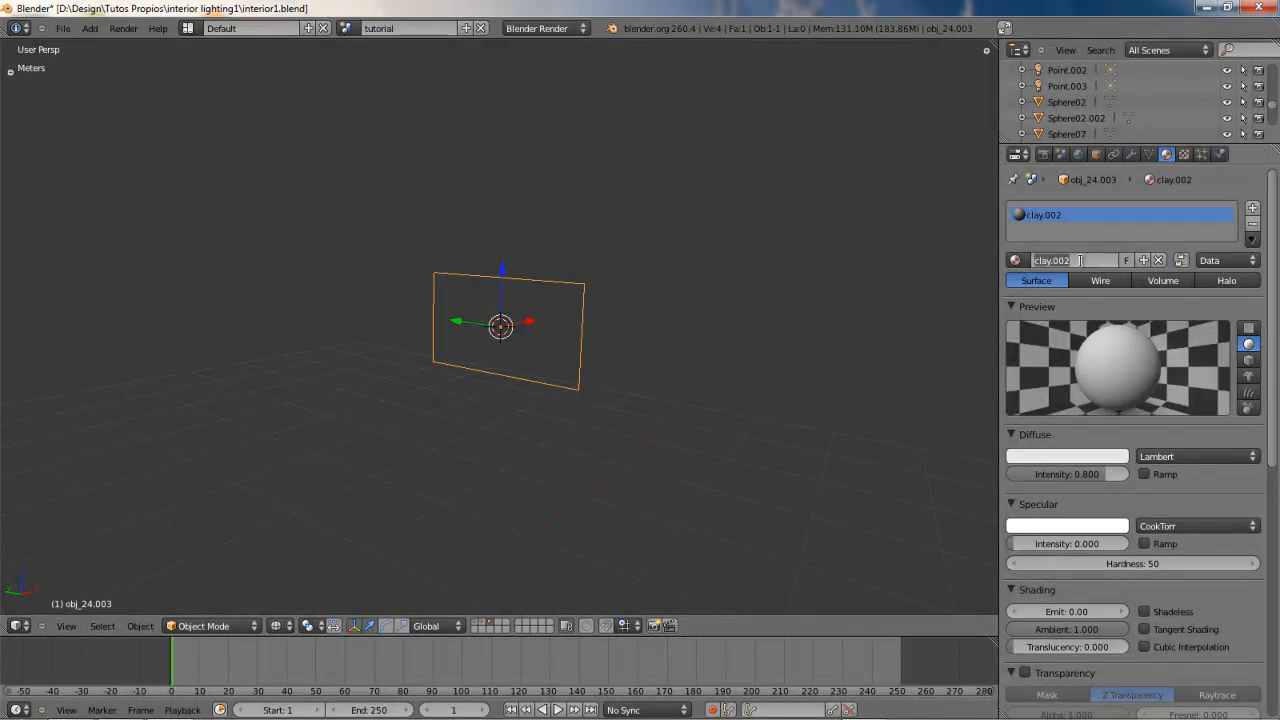
{"action": "type", "text": "lcd_screen"}
{"action": "key", "text": "Return"}
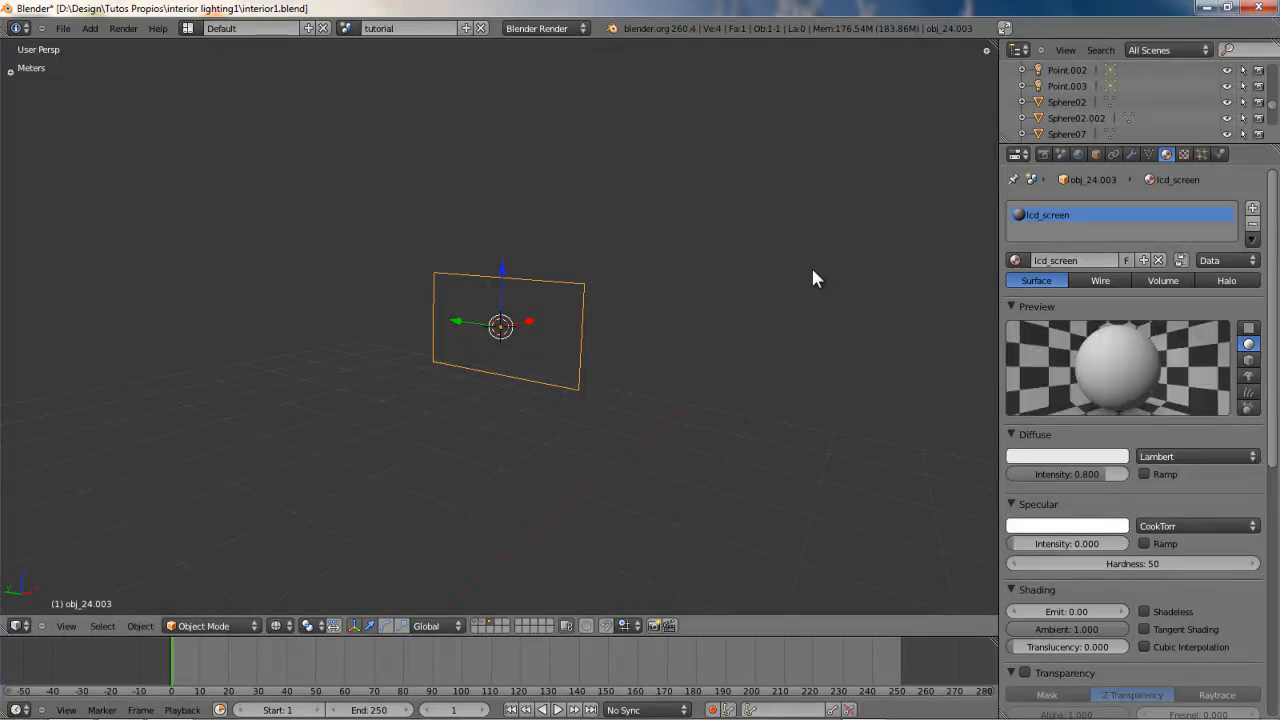
- Set the lcd_screen material's Emit value to 0.6
{"action": "scroll", "coordinate": [1189, 423], "scroll_direction": "down", "scroll_amount": 2}
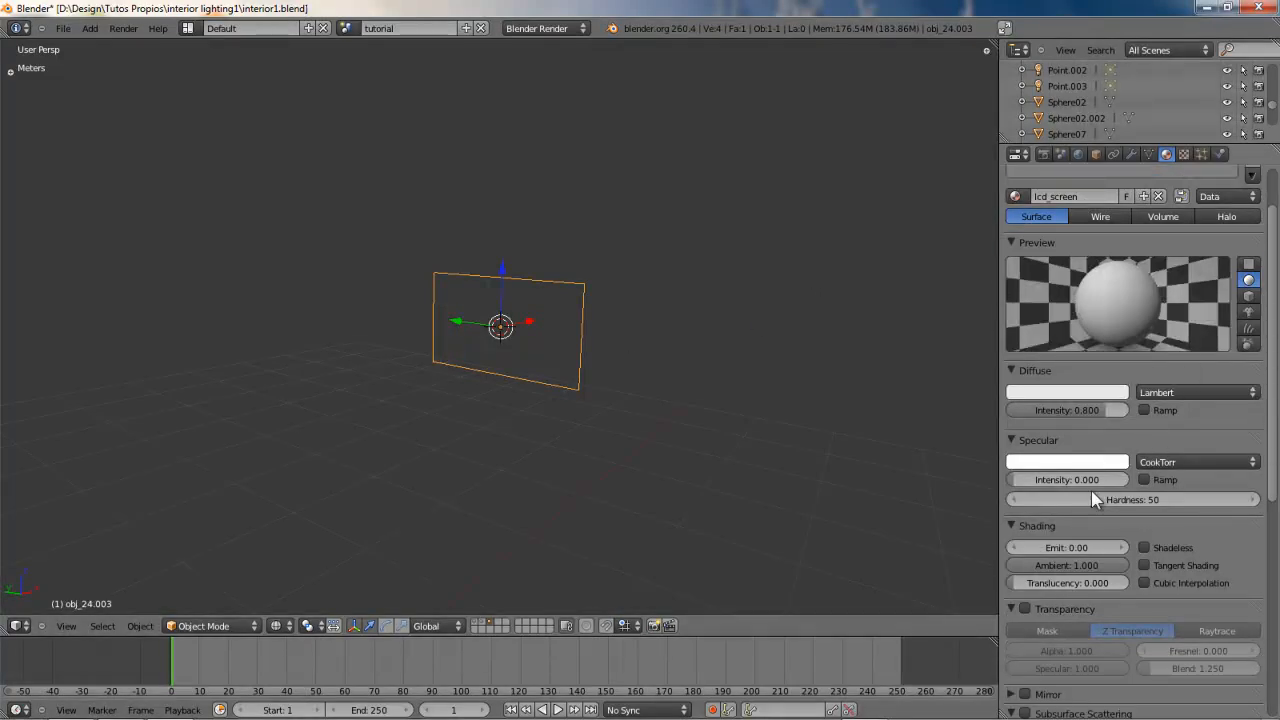
{"action": "left_click", "coordinate": [1059, 548]}
{"action": "type", "text": "0.6"}
{"action": "key", "text": "Return"}
- Show all layers in solid shading from the camera view and render the scene with the emitting screen
{"action": "key", "text": "KP_0"}
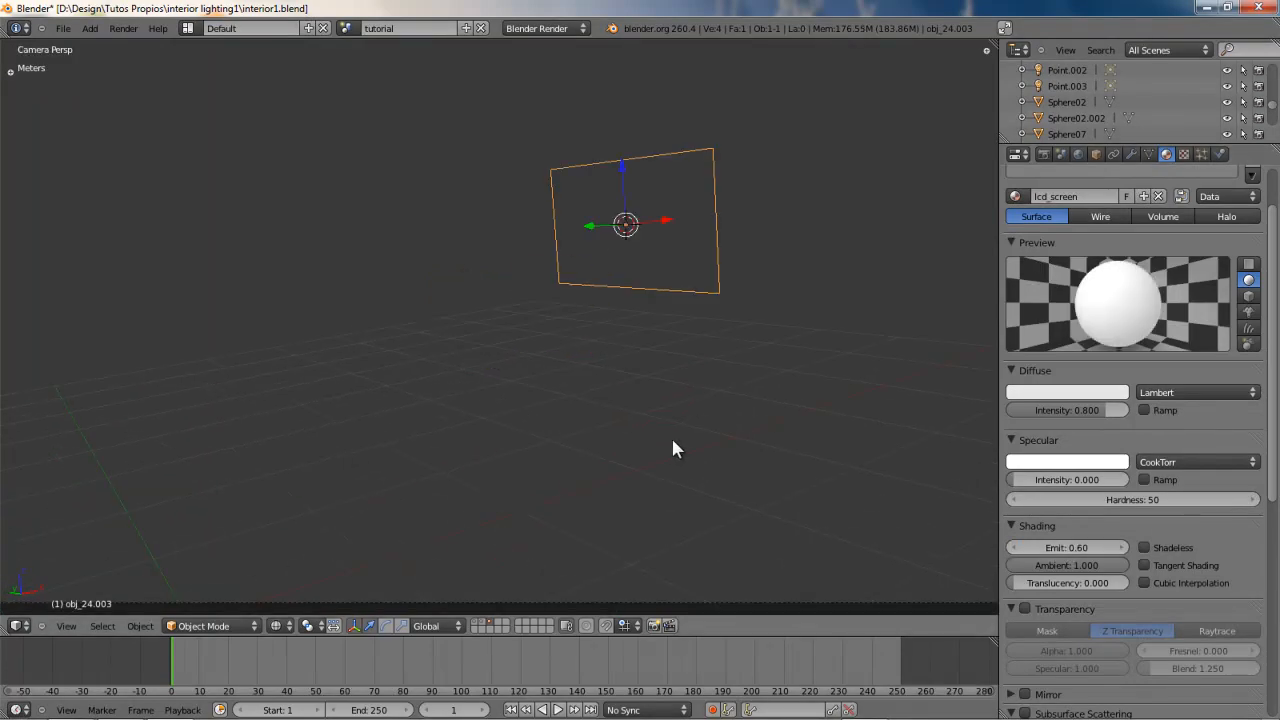
{"action": "key", "text": "grave"}
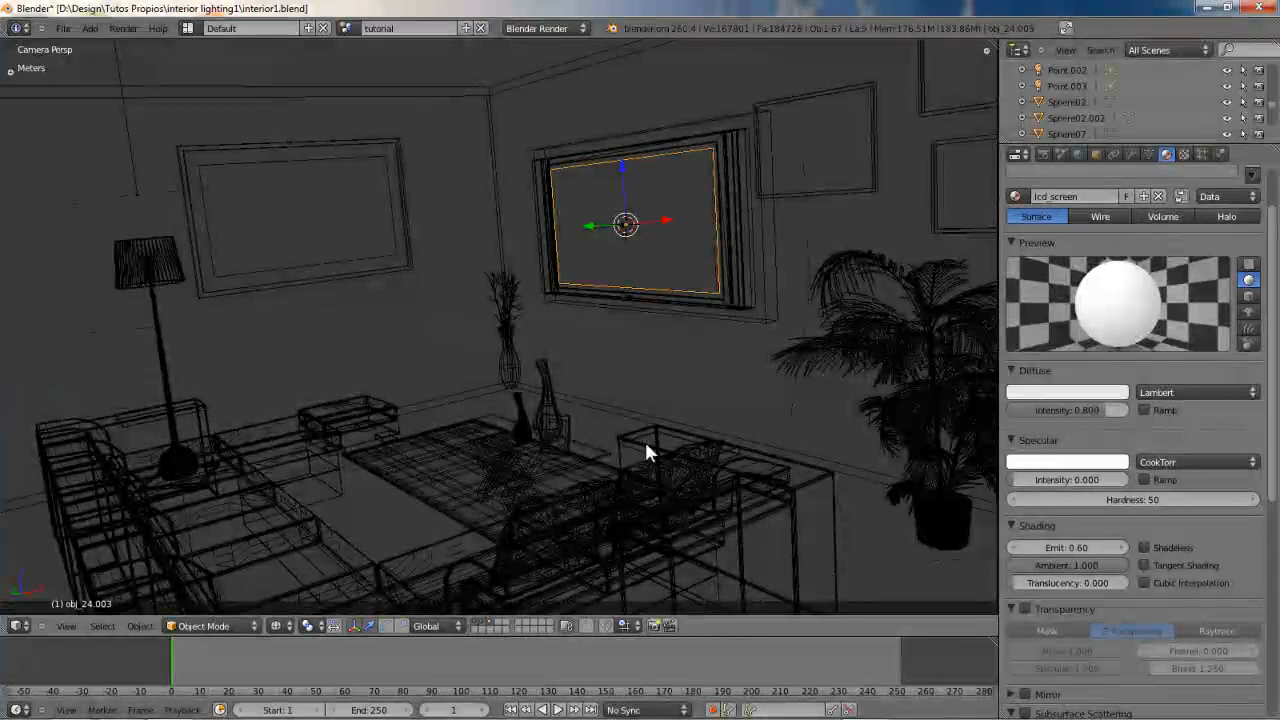
{"action": "key", "text": "z"}
{"action": "key", "text": "Home"}
{"action": "key", "text": "F12"}
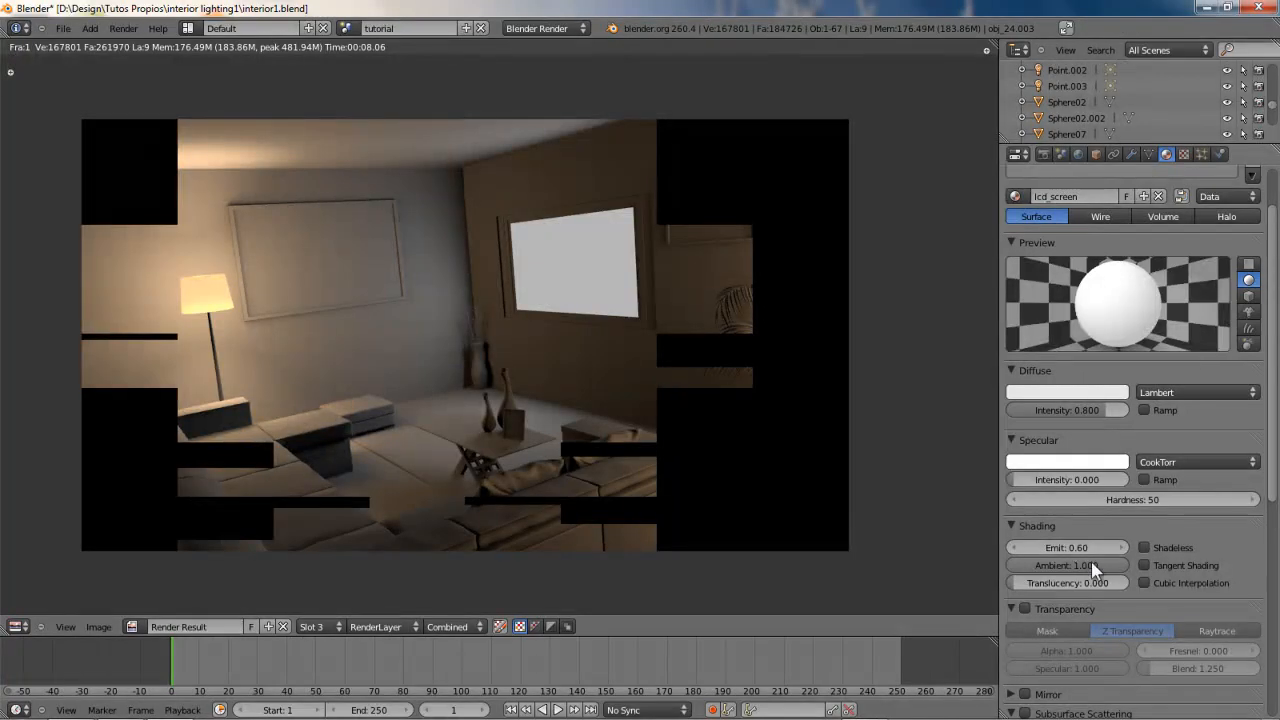
- Set the lcd_screen material's Emit value to 0.9
{"action": "left_click", "coordinate": [1071, 548]}
{"action": "type", "text": ".9"}
{"action": "key", "text": "Return"}
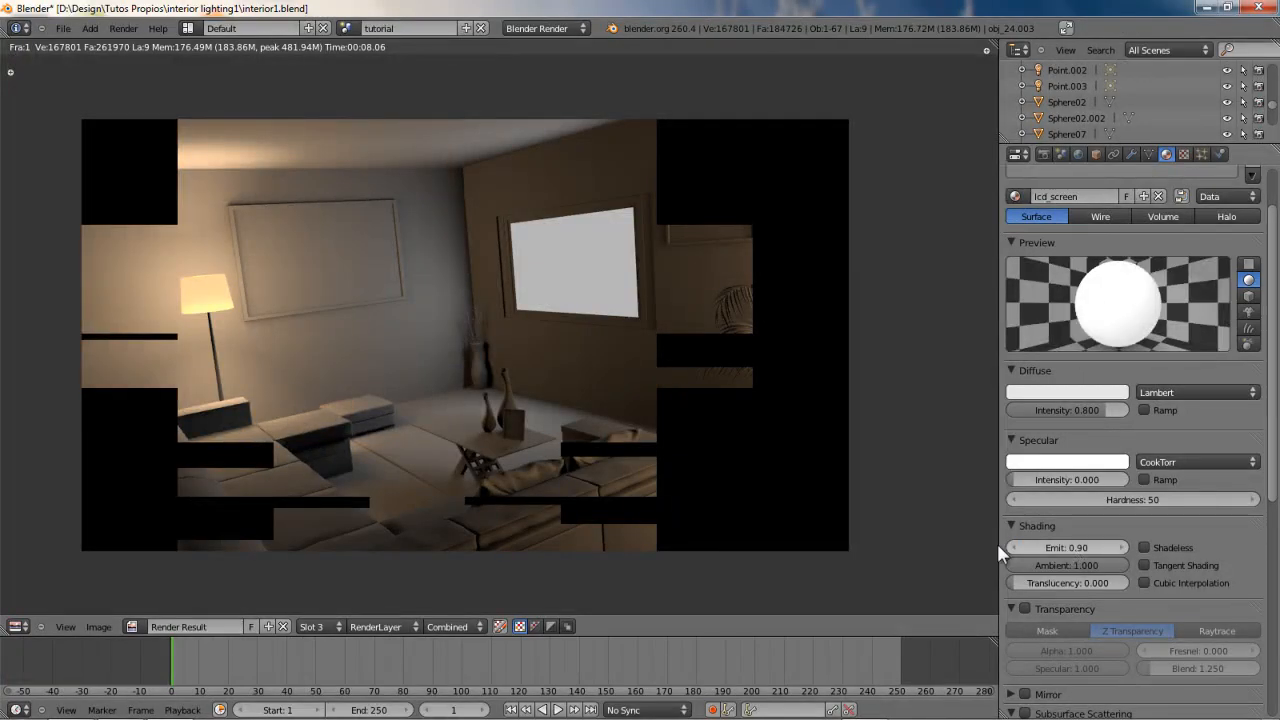
- Render the scene, inspect the glowing screen and nearby walls, and return to the 3D view of the room
{"action": "key", "text": "F12"}
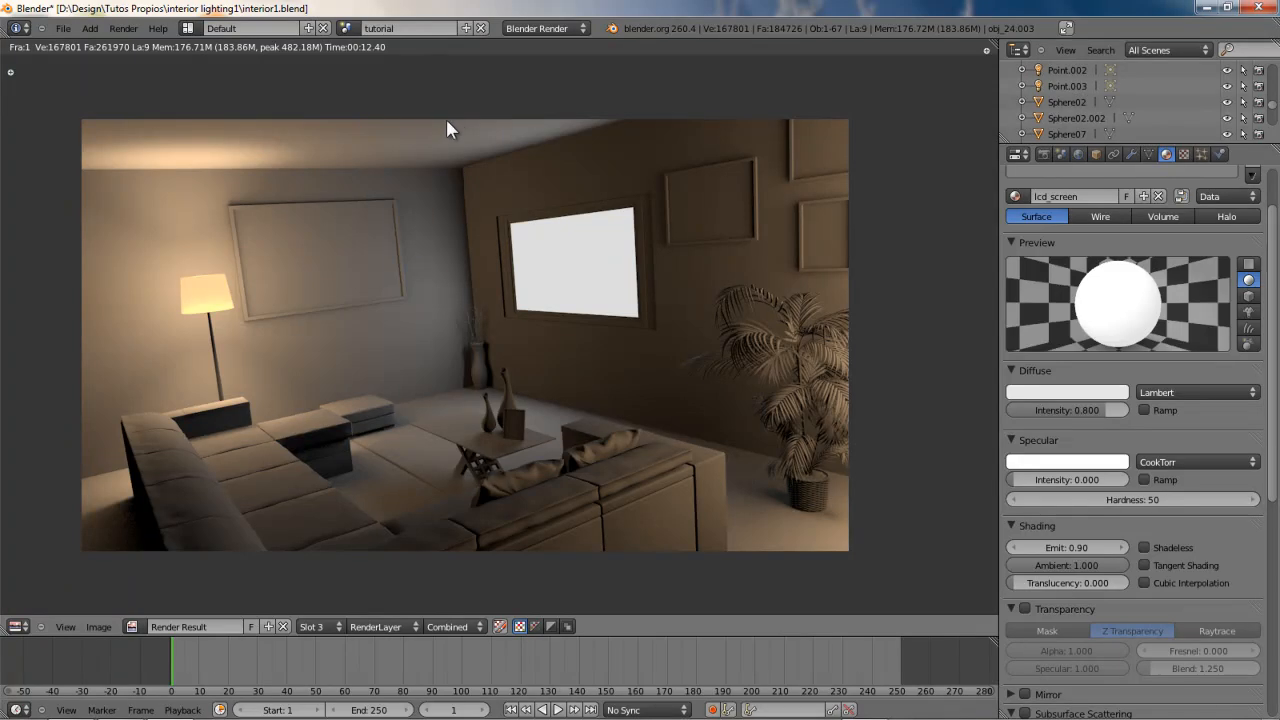
{"action": "middle_click_drag", "start_coordinate": [450, 220], "coordinate": [491, 223]}
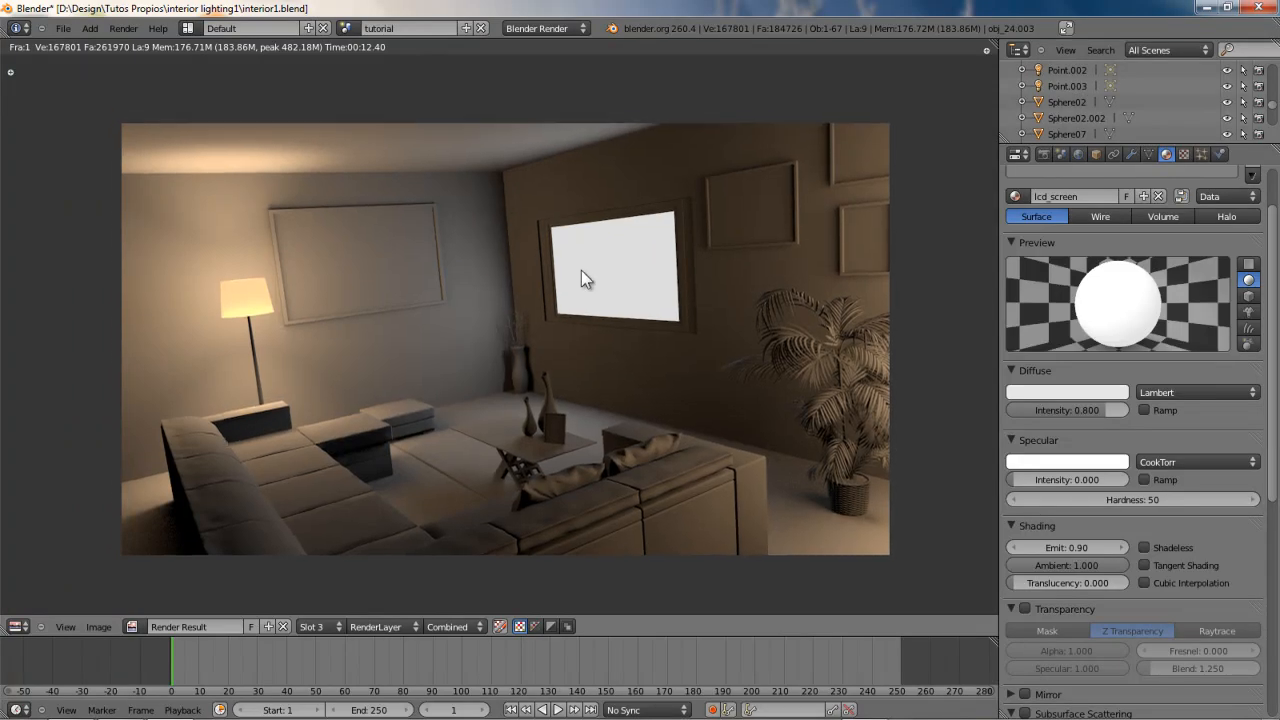
{"action": "scroll", "coordinate": [462, 272], "scroll_direction": "up", "scroll_amount": 1}
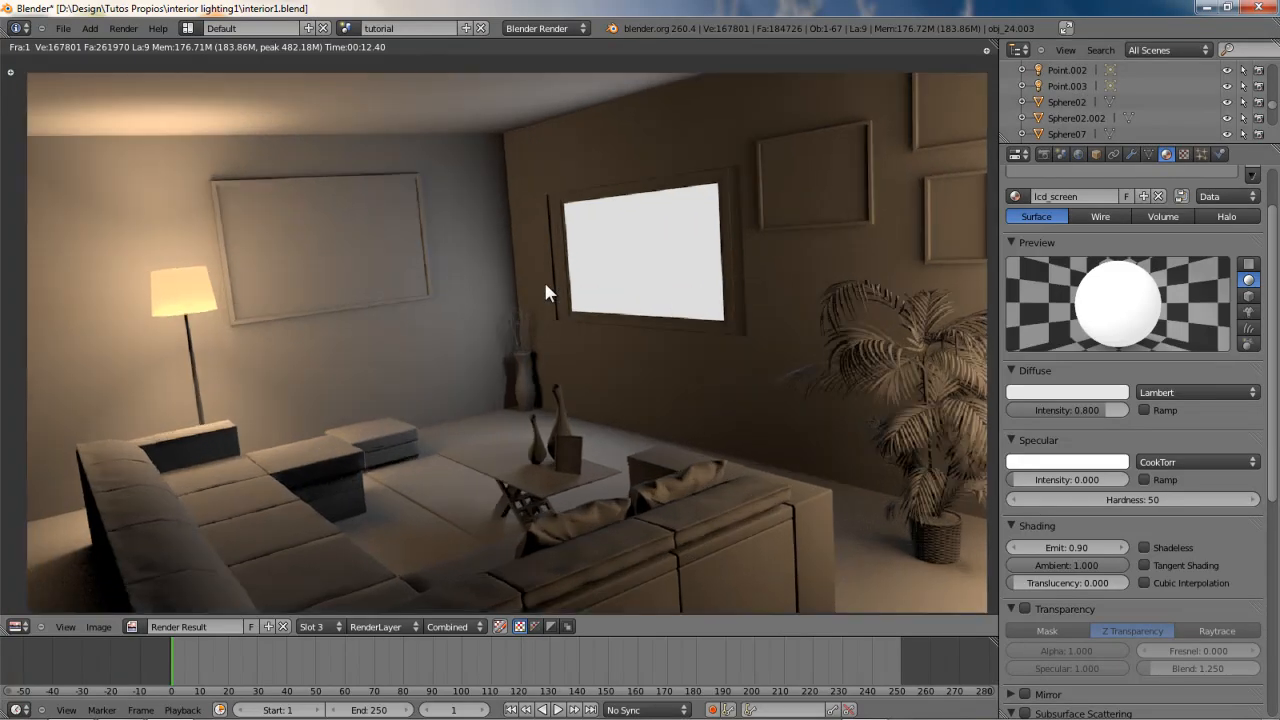
{"action": "scroll", "coordinate": [571, 243], "scroll_direction": "down", "scroll_amount": 1}
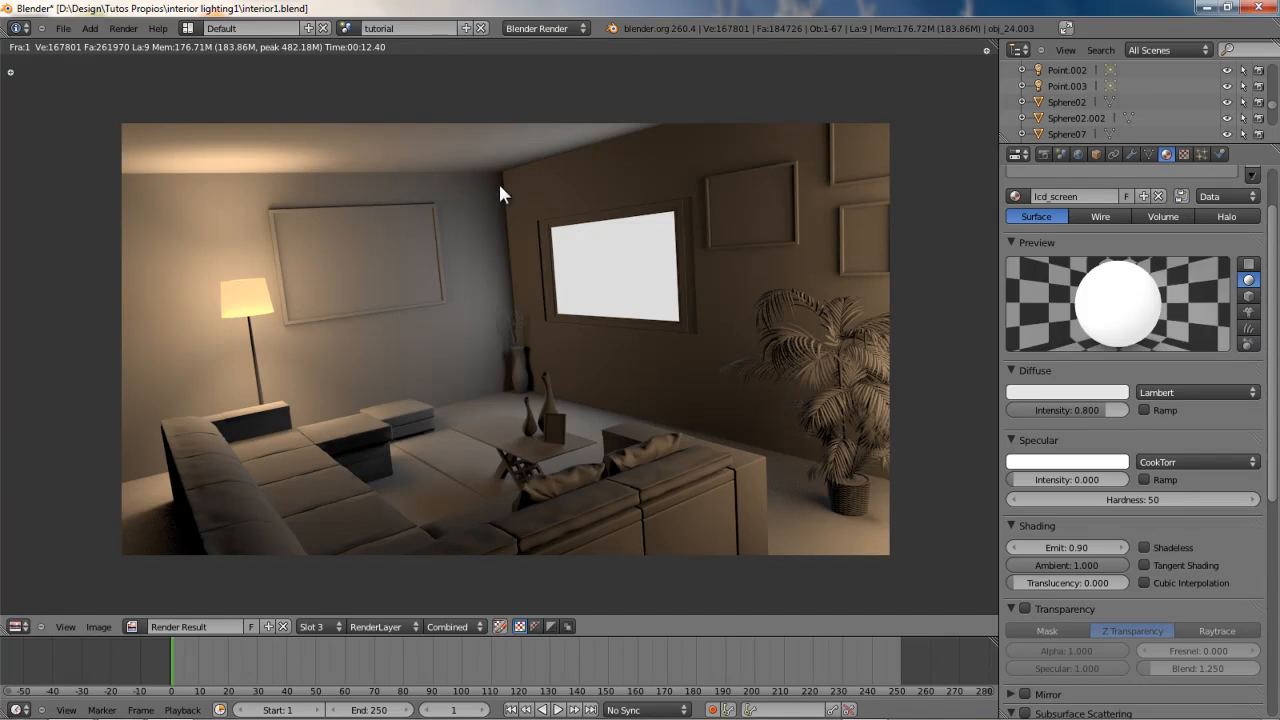
{"action": "key", "text": "Escape"}
{"action": "middle_click_drag", "start_coordinate": [500, 229], "coordinate": [457, 282]}
{"action": "middle_click_drag", "start_coordinate": [508, 193], "coordinate": [530, 149]}
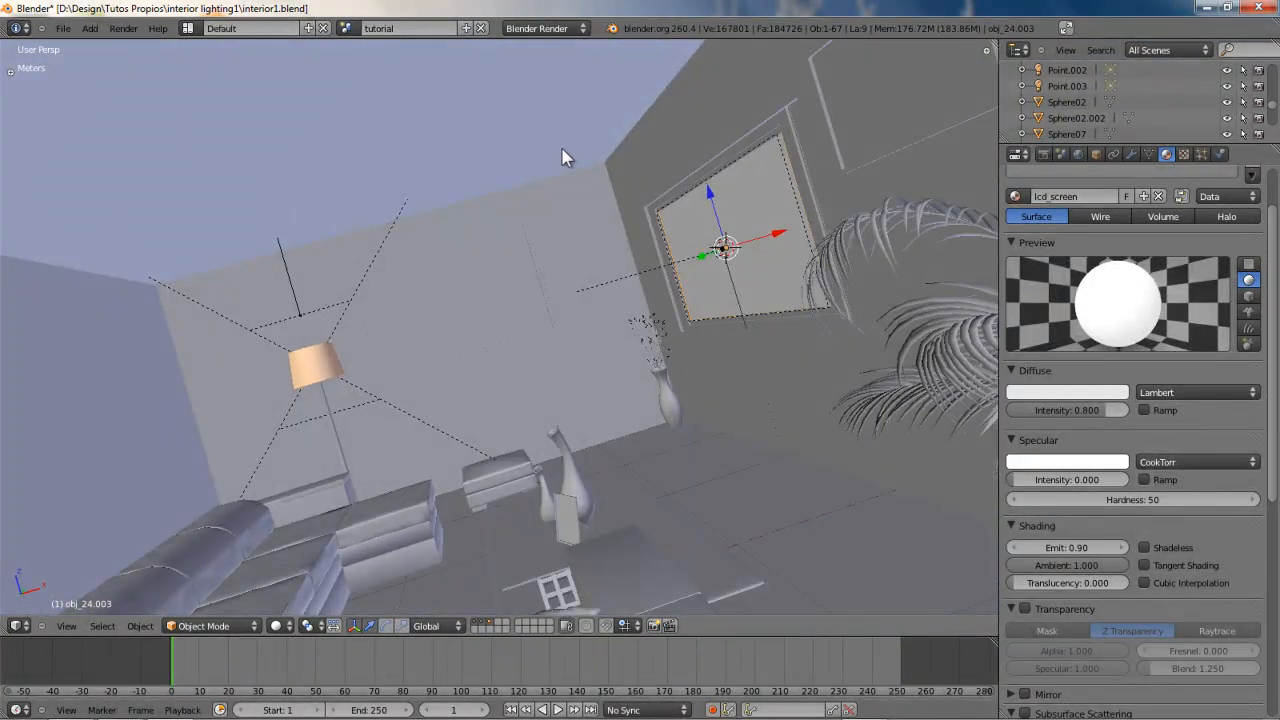
- Sketch a freehand Grease Pencil outline above the lamp and screen walls, and erase it
{"action": "mouse_move", "coordinate": [565, 146]}
{"action": "left_mouse_down"}
{"action": "mouse_move", "coordinate": [579, 155]}
{"action": "mouse_move", "coordinate": [566, 146]}
{"action": "left_mouse_up"}
{"action": "mouse_move", "coordinate": [176, 250]}
{"action": "left_mouse_down"}
{"action": "mouse_move", "coordinate": [153, 260]}
{"action": "mouse_move", "coordinate": [176, 251]}
{"action": "left_mouse_up"}
{"action": "mouse_move", "coordinate": [176, 251]}
{"action": "middle_mouse_down"}
{"action": "mouse_move", "coordinate": [414, 186]}
{"action": "mouse_move", "coordinate": [434, 217]}
{"action": "mouse_move", "coordinate": [354, 260]}
{"action": "mouse_move", "coordinate": [291, 256]}
{"action": "middle_mouse_up"}
{"action": "right_click_drag", "start_coordinate": [531, 168], "coordinate": [560, 147]}
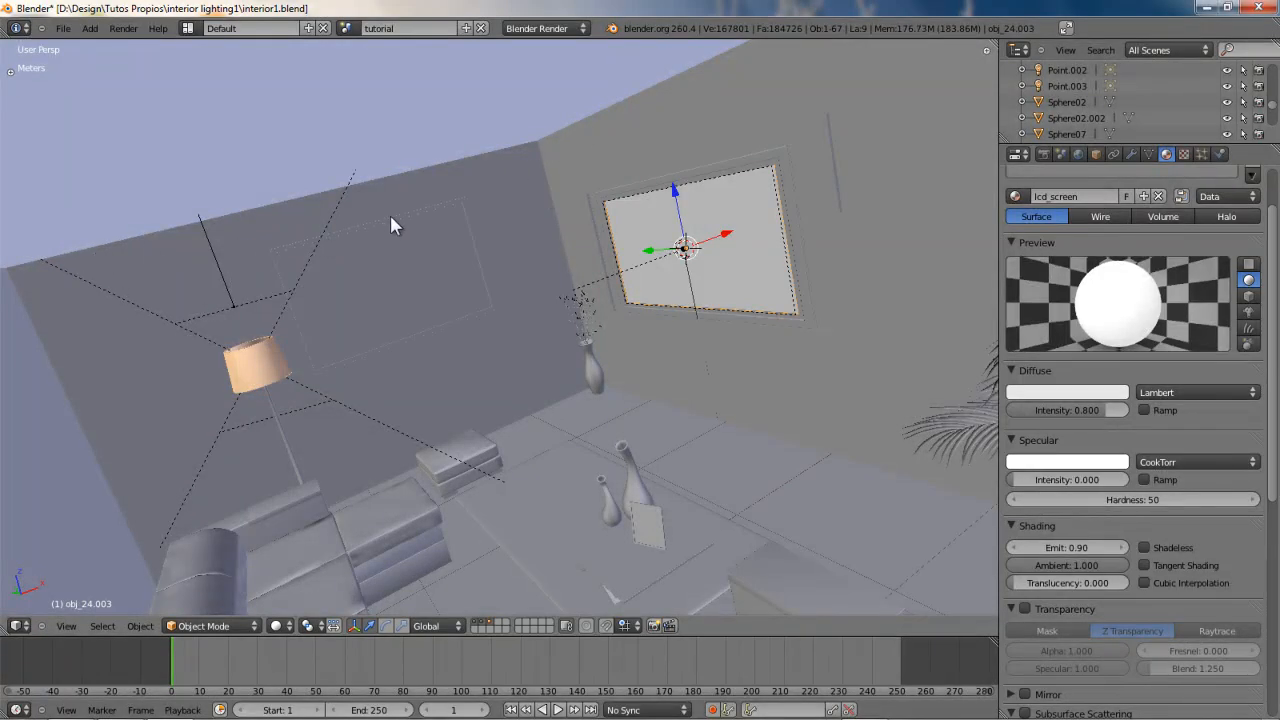
{"action": "middle_click_drag", "start_coordinate": [390, 215], "coordinate": [434, 215]}
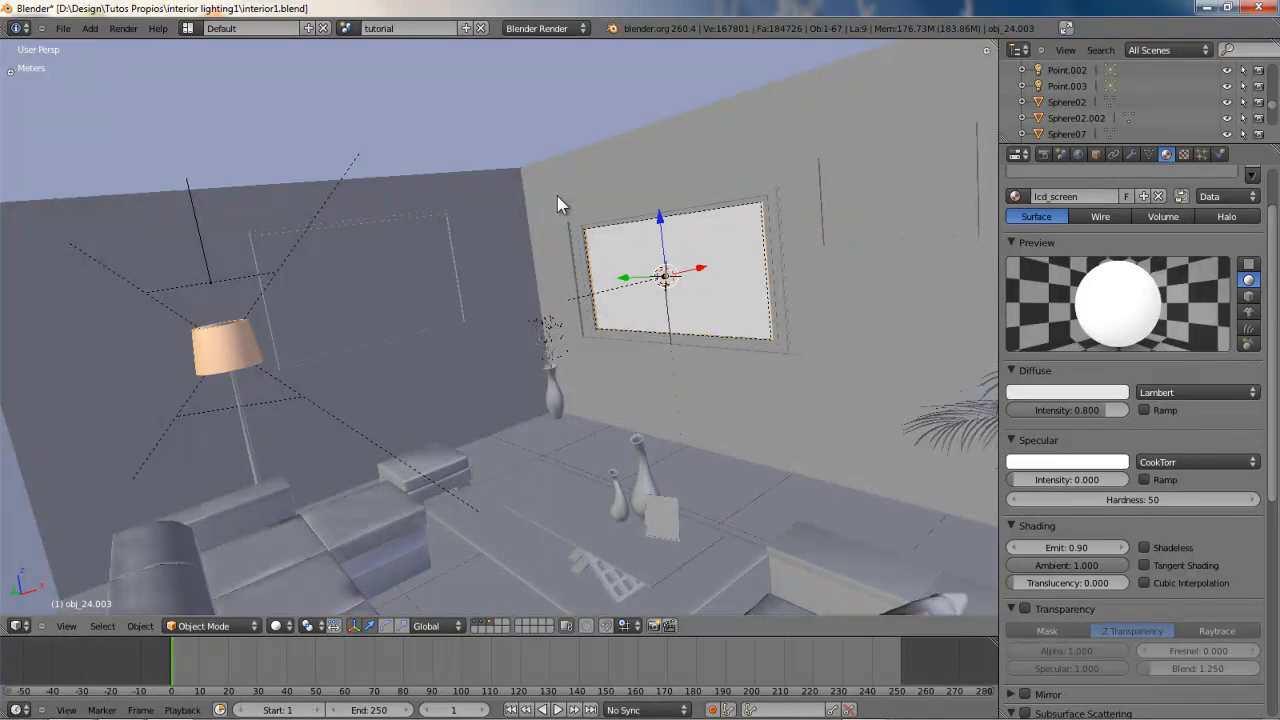
{"action": "middle_click_drag", "start_coordinate": [500, 214], "coordinate": [446, 174]}
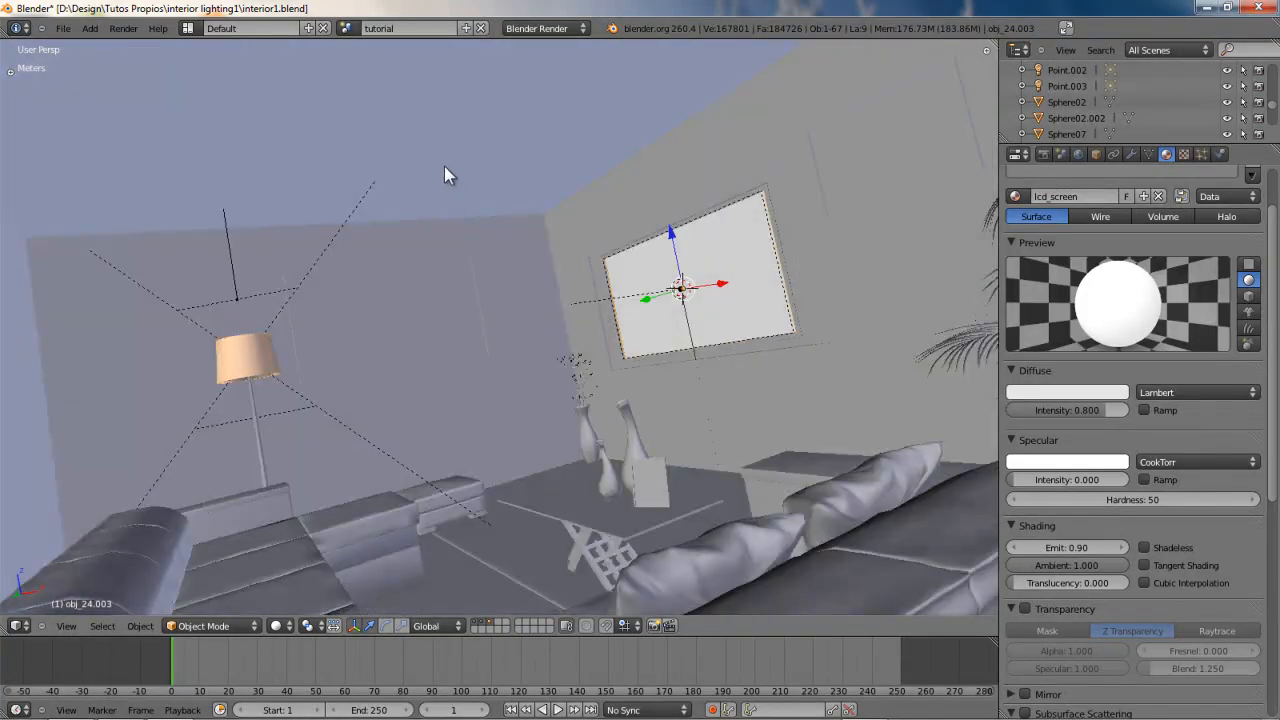
{"action": "mouse_move", "coordinate": [275, 175]}
{"action": "left_mouse_down"}
{"action": "mouse_move", "coordinate": [388, 108]}
{"action": "mouse_move", "coordinate": [458, 142]}
{"action": "mouse_move", "coordinate": [462, 193]}
{"action": "mouse_move", "coordinate": [544, 140]}
{"action": "mouse_move", "coordinate": [457, 100]}
{"action": "mouse_move", "coordinate": [326, 100]}
{"action": "mouse_move", "coordinate": [250, 157]}
{"action": "mouse_move", "coordinate": [254, 189]}
{"action": "mouse_move", "coordinate": [290, 172]}
{"action": "left_mouse_up"}
{"action": "mouse_move", "coordinate": [393, 152]}
{"action": "middle_mouse_down"}
{"action": "mouse_move", "coordinate": [429, 180]}
{"action": "mouse_move", "coordinate": [406, 128]}
{"action": "mouse_move", "coordinate": [366, 203]}
{"action": "mouse_move", "coordinate": [593, 248]}
{"action": "middle_mouse_up"}
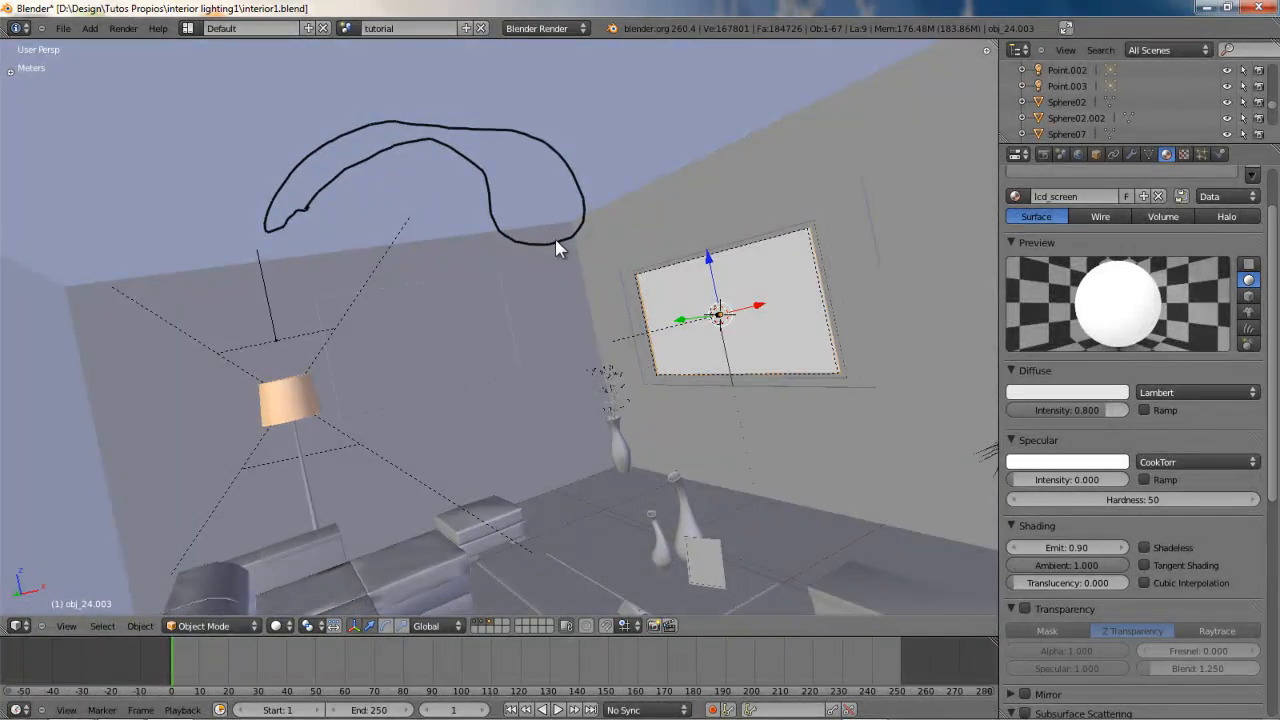
{"action": "mouse_move", "coordinate": [555, 239]}
{"action": "right_mouse_down"}
{"action": "mouse_move", "coordinate": [566, 238]}
{"action": "mouse_move", "coordinate": [536, 168]}
{"action": "mouse_move", "coordinate": [486, 130]}
{"action": "mouse_move", "coordinate": [340, 148]}
{"action": "mouse_move", "coordinate": [266, 224]}
{"action": "mouse_move", "coordinate": [344, 157]}
{"action": "mouse_move", "coordinate": [432, 166]}
{"action": "mouse_move", "coordinate": [519, 233]}
{"action": "mouse_move", "coordinate": [542, 200]}
{"action": "mouse_move", "coordinate": [533, 137]}
{"action": "right_mouse_up"}
- Set Grease Pencil drawing to Surface and sketch small test strokes near the room's upper corner
{"action": "key", "text": "n"}
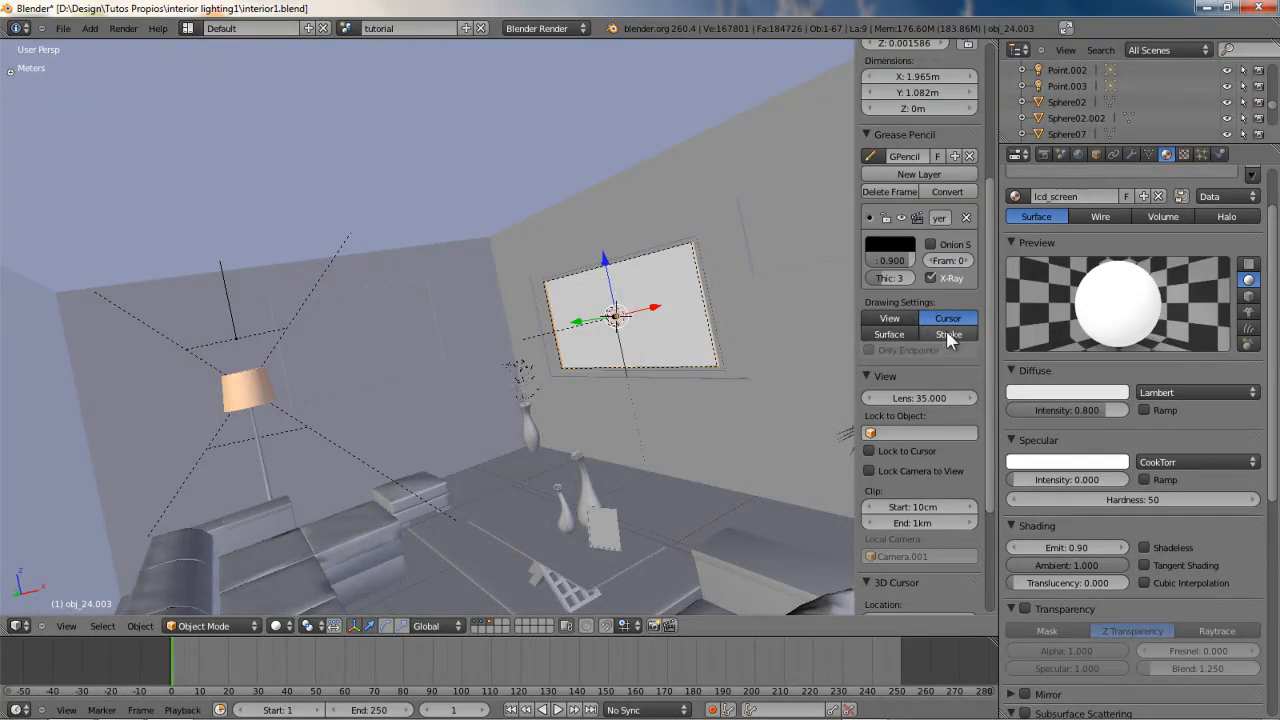
{"action": "left_click", "coordinate": [888, 338]}
{"action": "right_click", "coordinate": [535, 187]}
{"action": "middle_click_drag", "start_coordinate": [514, 263], "coordinate": [469, 261]}
{"action": "key", "text": "d"}
{"action": "mouse_move", "coordinate": [516, 212]}
{"action": "left_mouse_down"}
{"action": "mouse_move", "coordinate": [495, 236]}
{"action": "mouse_move", "coordinate": [513, 209]}
{"action": "left_mouse_up"}
{"action": "left_click", "coordinate": [889, 334]}
{"action": "key", "text": "d"}
{"action": "middle_click_drag", "start_coordinate": [512, 220], "coordinate": [506, 306]}
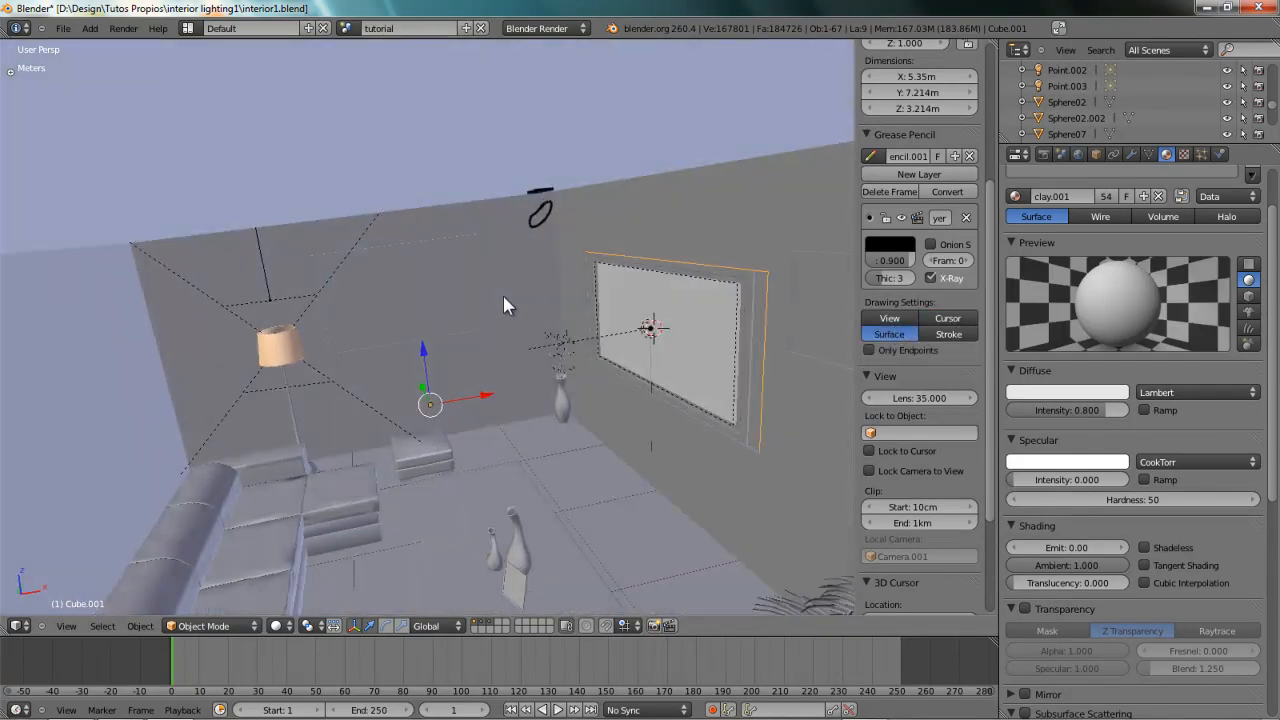
- Check the surface strokes from above and from inside the room, and remove the Grease Pencil data
{"action": "mouse_move", "coordinate": [603, 194]}
{"action": "middle_mouse_down"}
{"action": "mouse_move", "coordinate": [499, 228]}
{"action": "mouse_move", "coordinate": [414, 335]}
{"action": "mouse_move", "coordinate": [388, 347]}
{"action": "middle_mouse_up"}
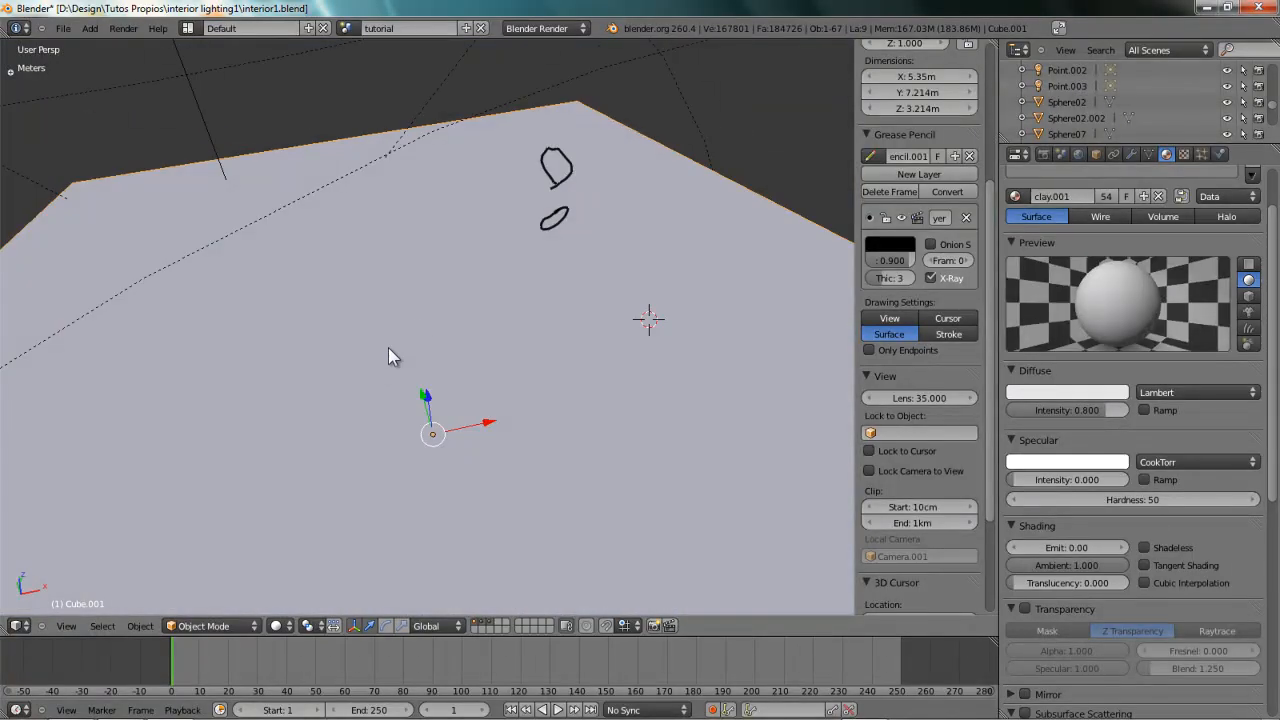
{"action": "key", "text": "KP_7"}
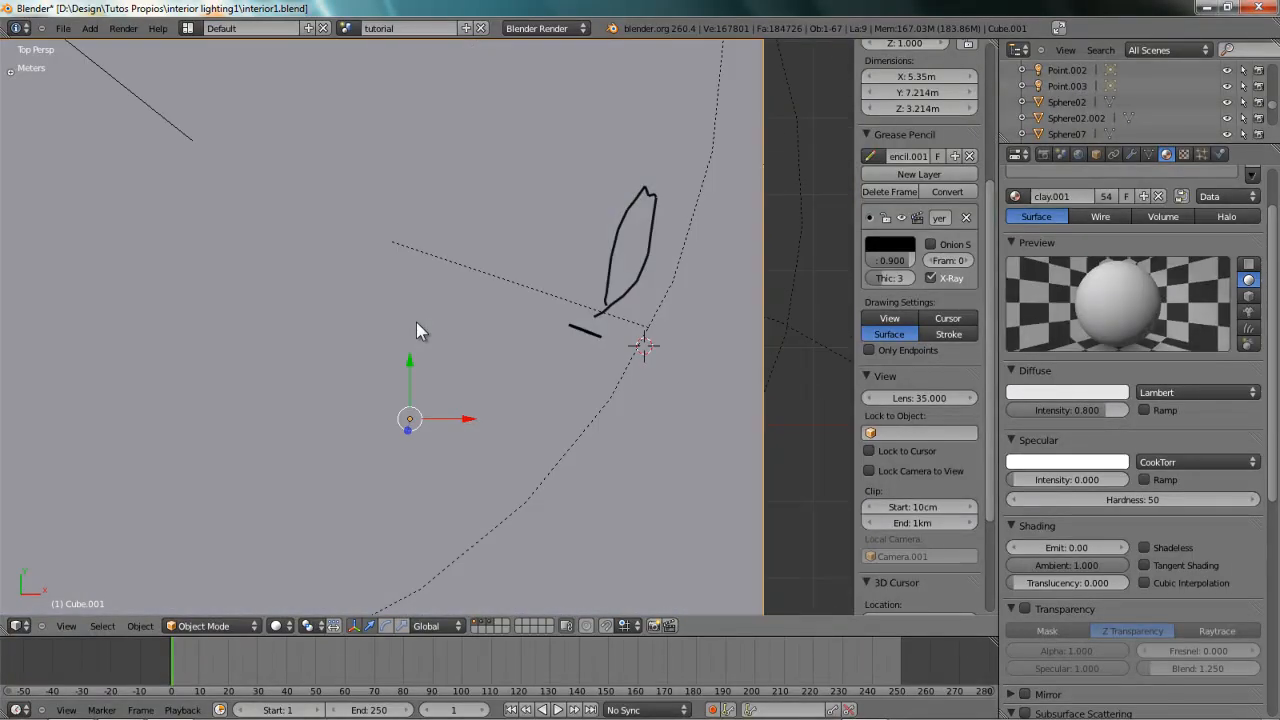
{"action": "middle_click_drag", "start_coordinate": [461, 329], "coordinate": [501, 307]}
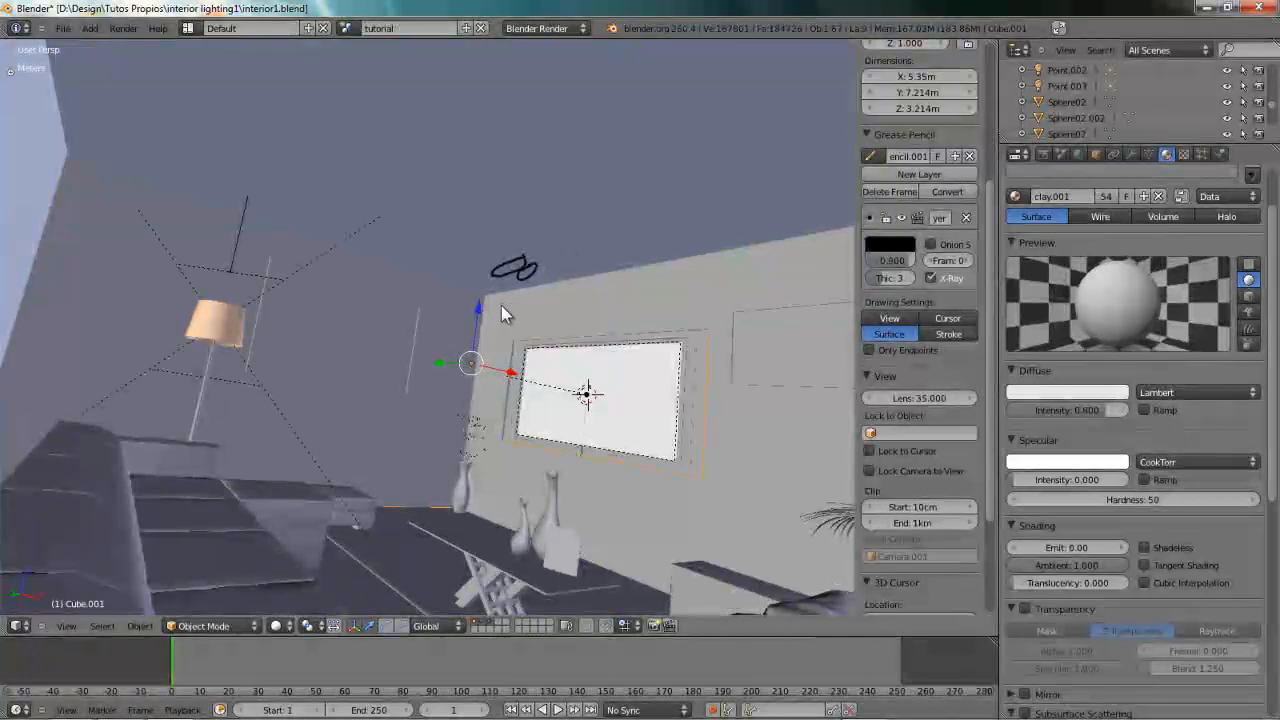
{"action": "left_click", "coordinate": [969, 156]}
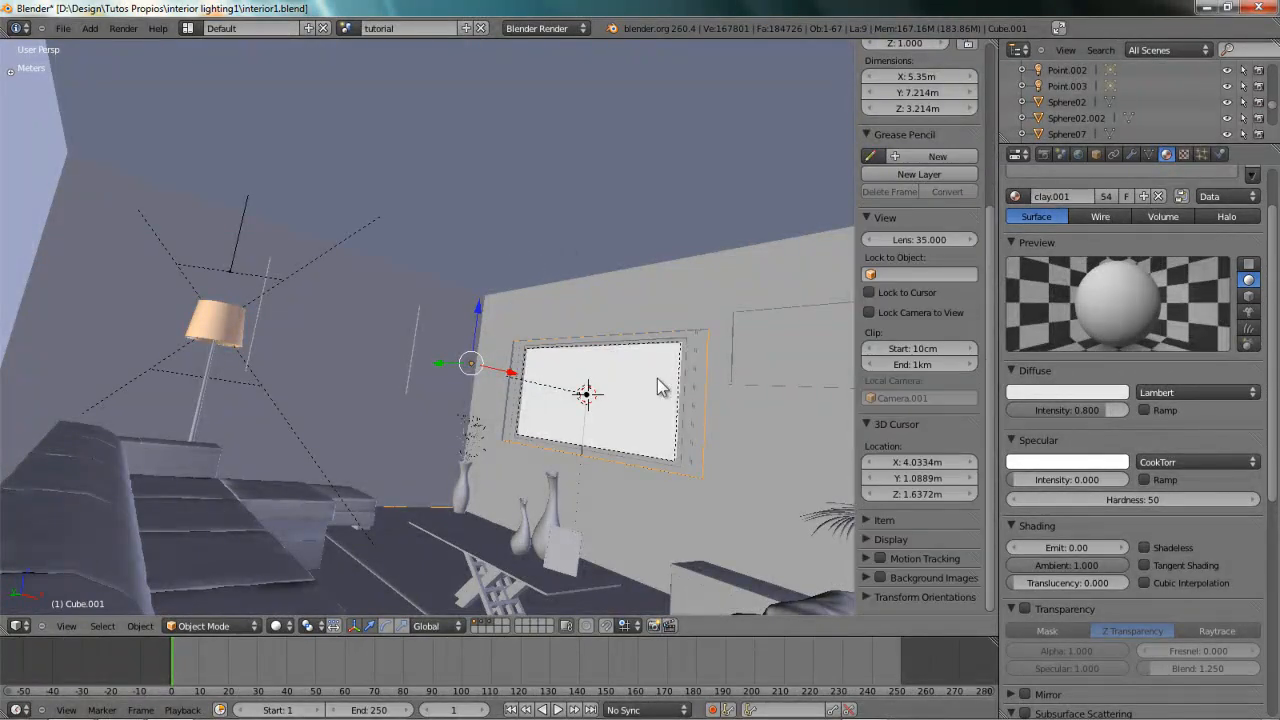
- Review the rendered room and the basis scene's composited render at full-screen size, up close and as a whole
{"action": "key", "text": "F12"}
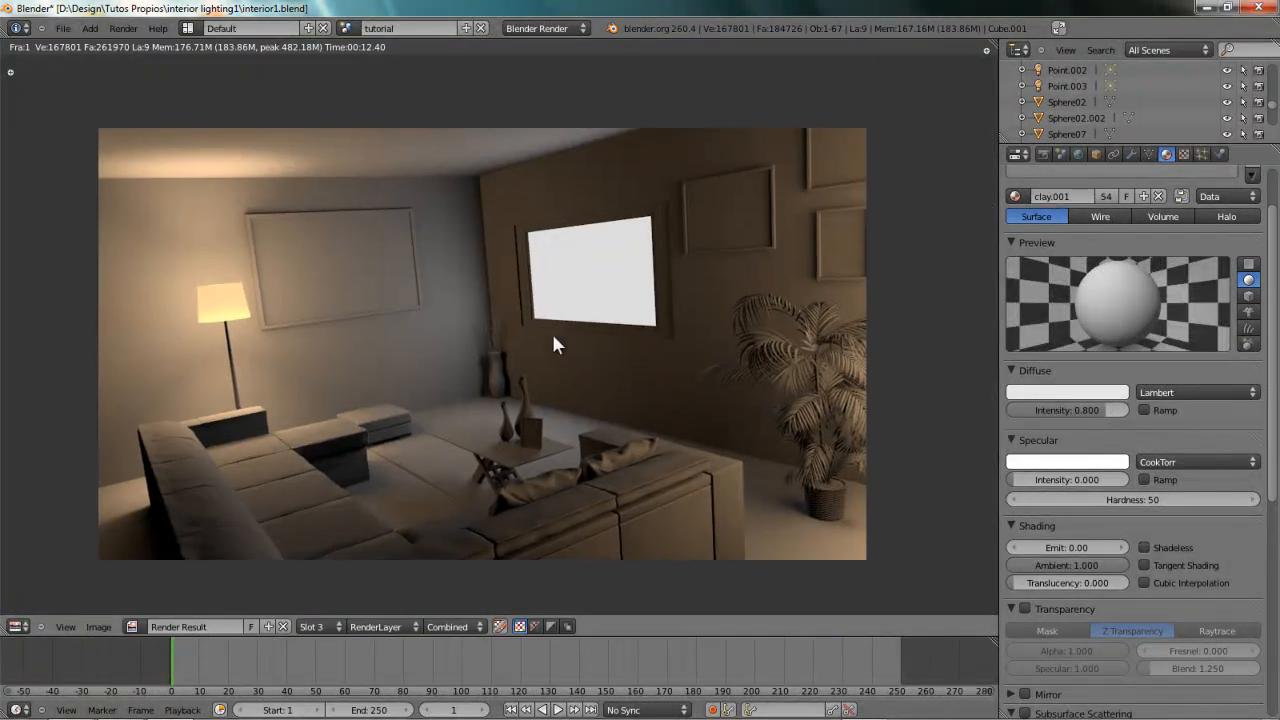
{"action": "middle_click_drag", "start_coordinate": [453, 349], "coordinate": [460, 341]}
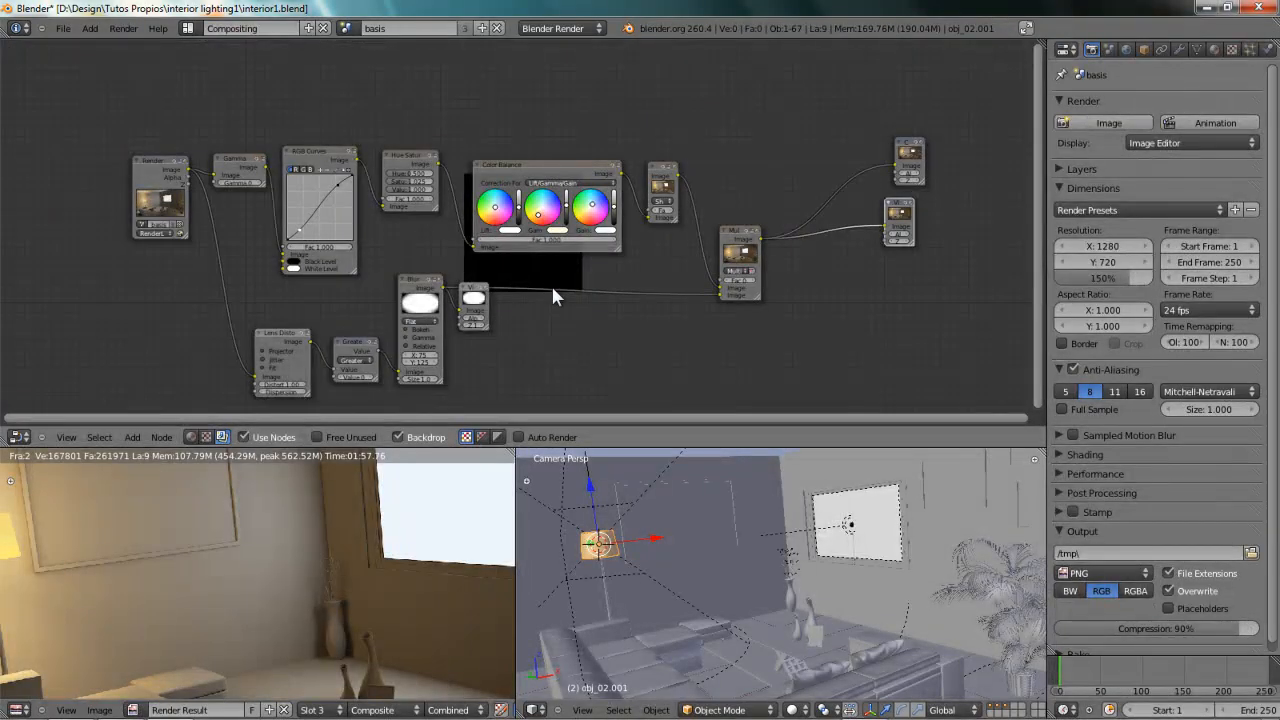
{"action": "middle_click_drag", "start_coordinate": [554, 283], "coordinate": [668, 253]}
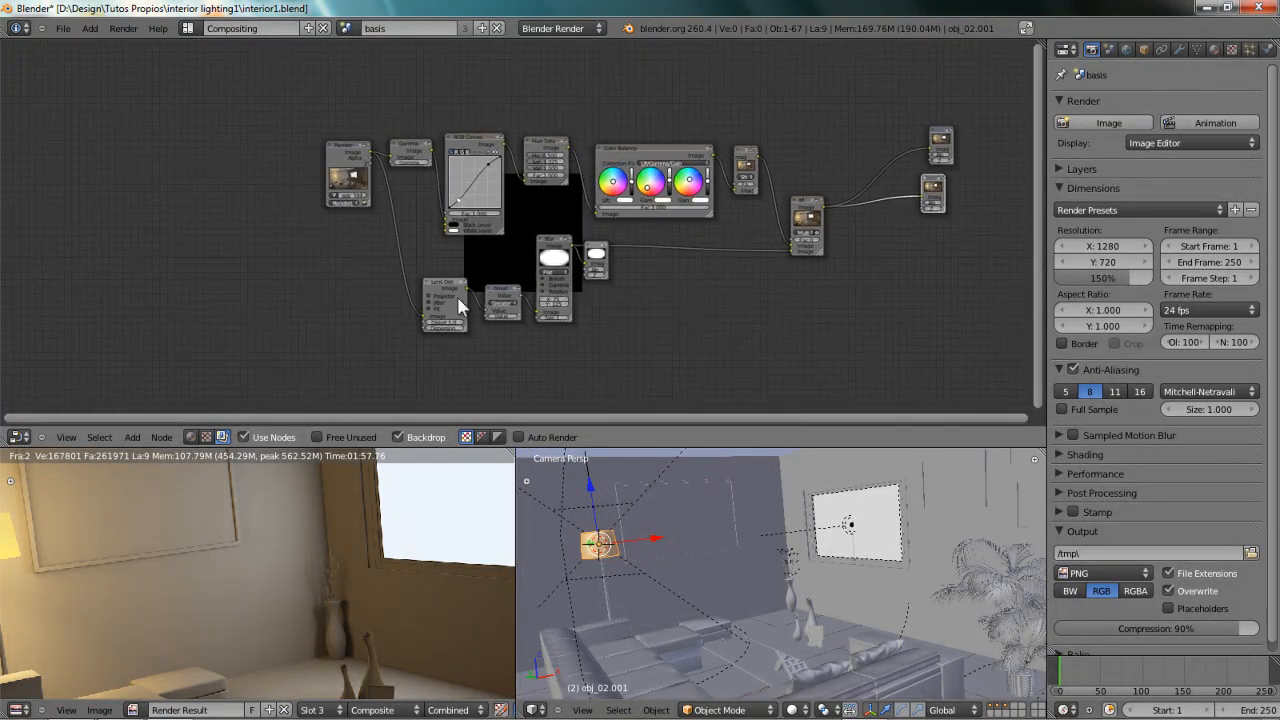
{"action": "key", "text": "ctrl+Up"}
{"action": "middle_click_drag", "start_coordinate": [620, 400], "coordinate": [573, 372]}
{"action": "scroll", "coordinate": [565, 397], "scroll_direction": "up", "scroll_amount": 4}
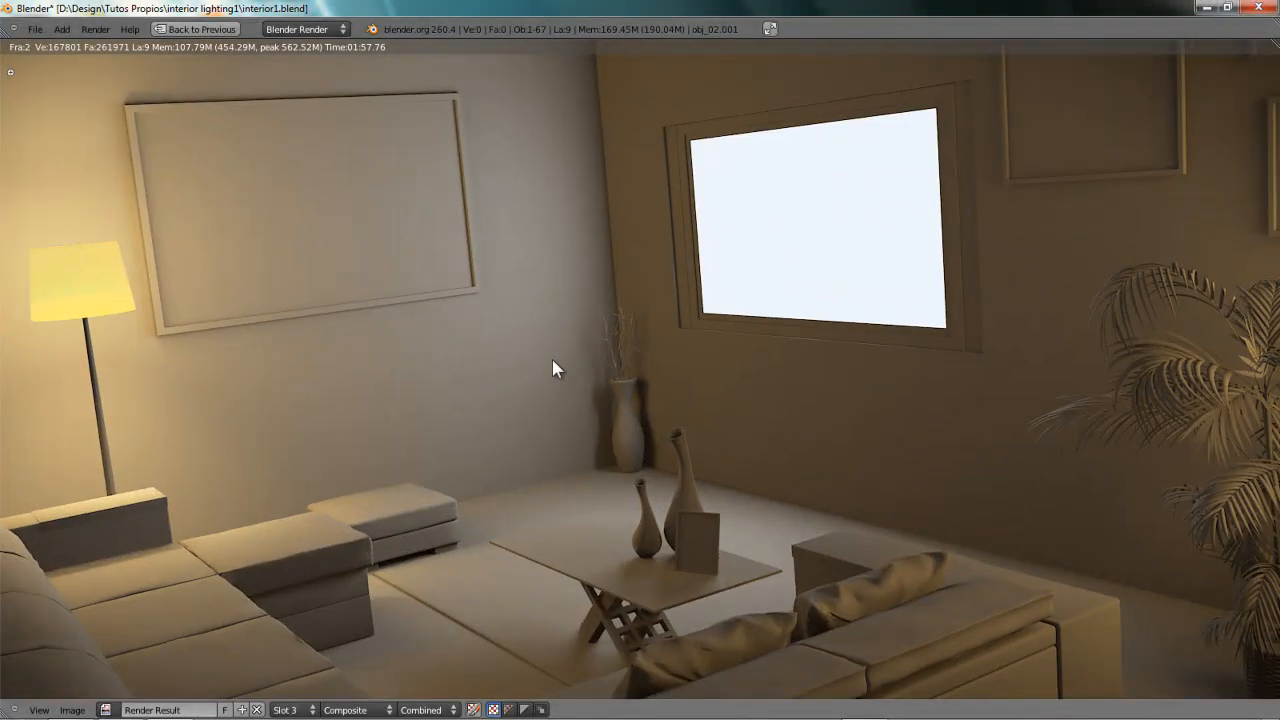
{"action": "scroll", "coordinate": [552, 365], "scroll_direction": "down", "scroll_amount": 2}
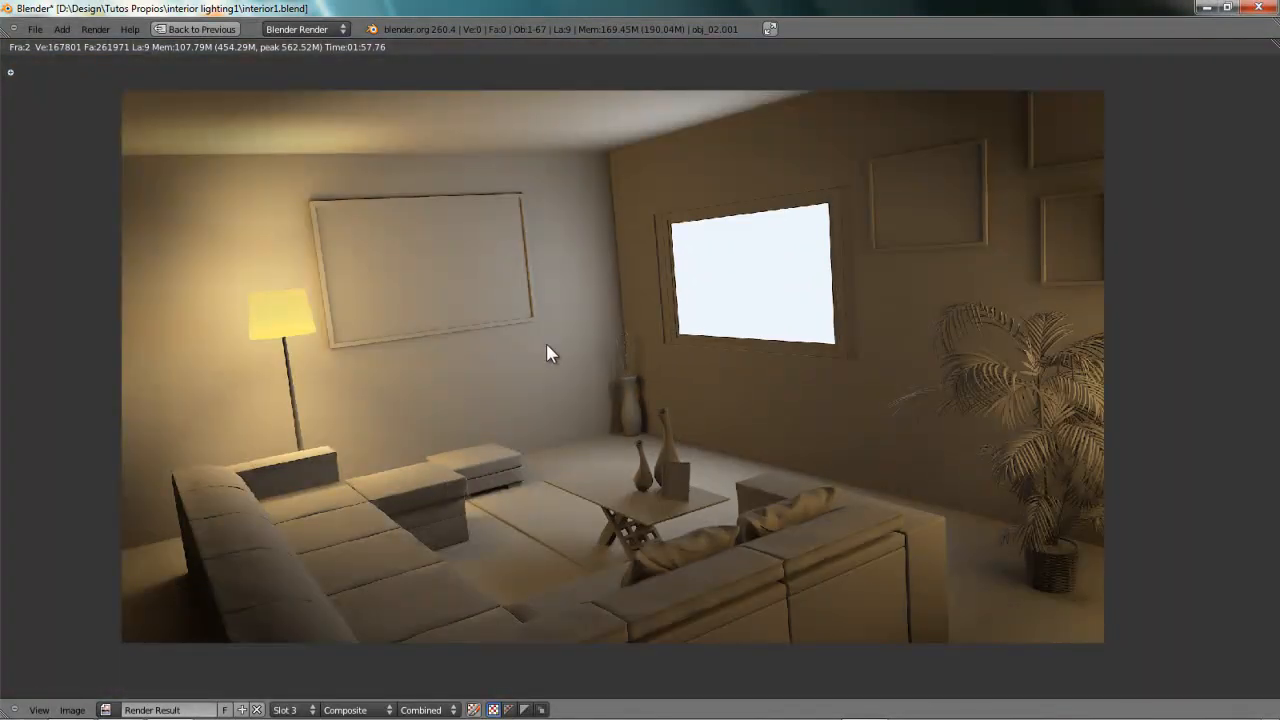
{"action": "key", "text": "ctrl+Up"}
- Maximize the node editor and preview the blurred vignette mask and the final composite in the backdrop
{"action": "key", "text": "ctrl+Up"}
{"action": "scroll", "coordinate": [509, 286], "scroll_direction": "up", "scroll_amount": 2}
{"action": "scroll", "coordinate": [730, 229], "scroll_direction": "down", "scroll_amount": 10, "text": "ctrl"}
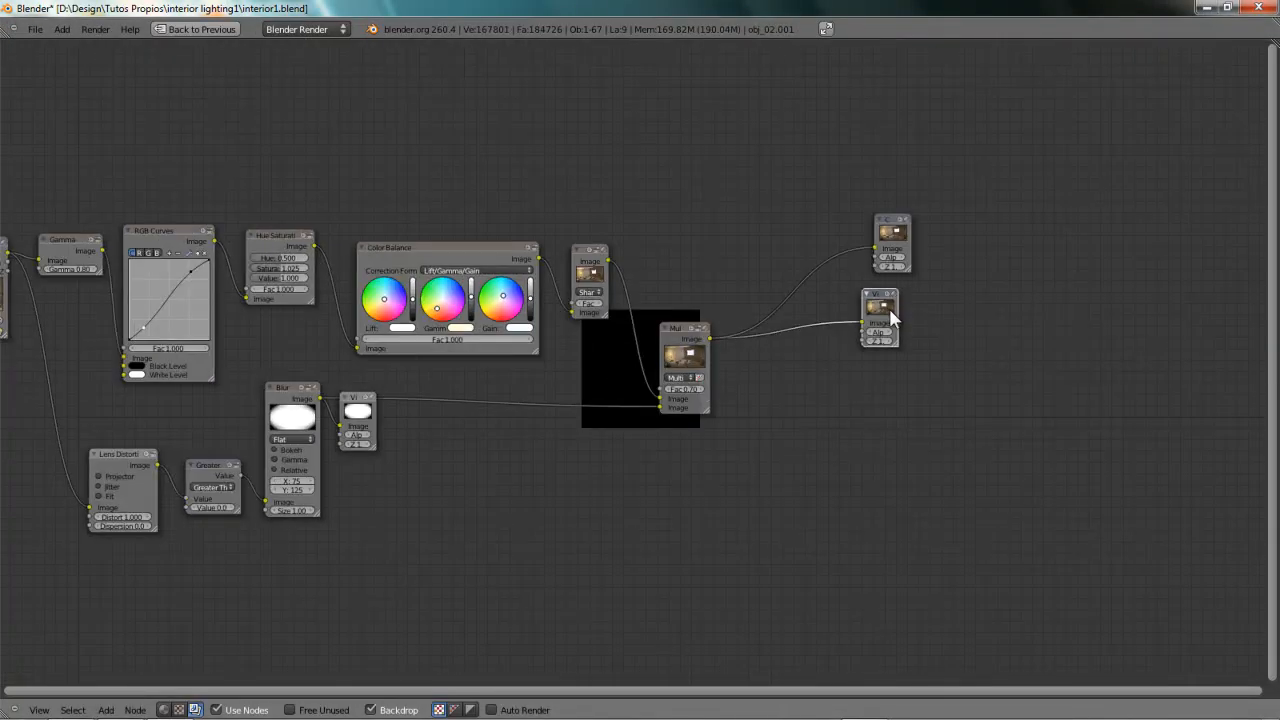
{"action": "middle_click_drag", "start_coordinate": [272, 321], "coordinate": [569, 292]}
{"action": "left_click", "coordinate": [661, 383]}
{"action": "middle_click_drag", "start_coordinate": [724, 387], "coordinate": [537, 389]}
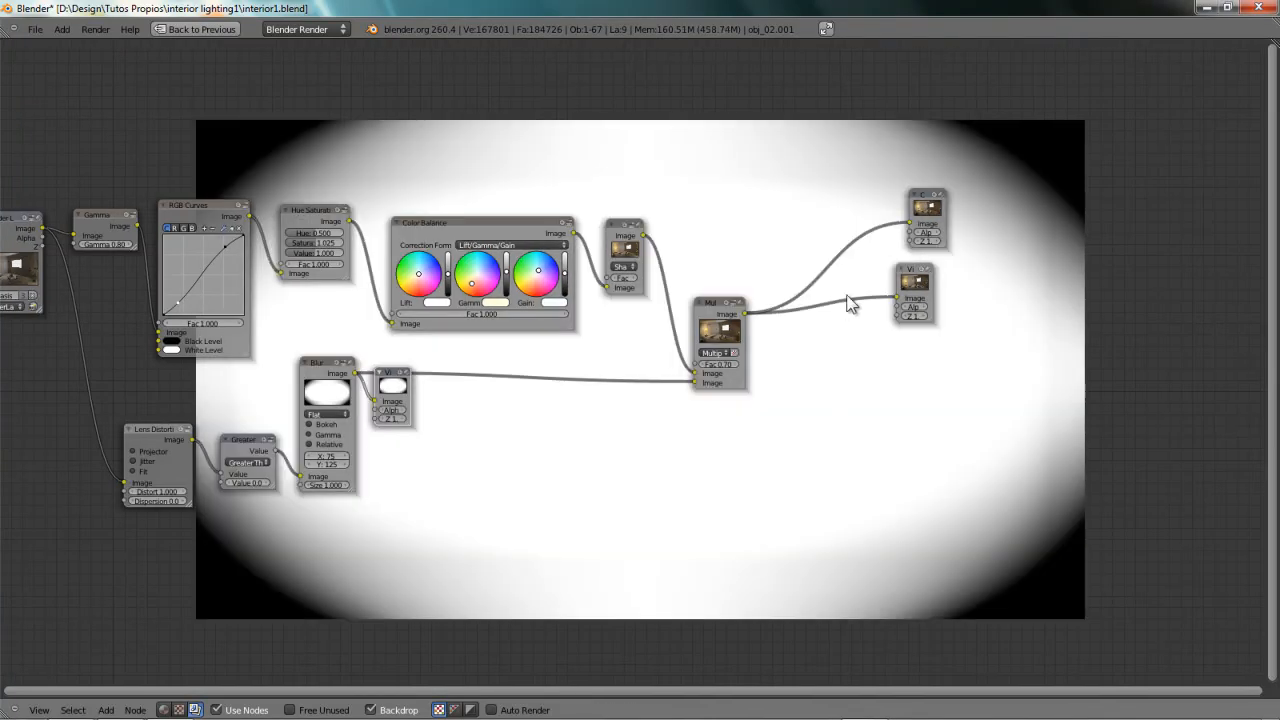
{"action": "left_click", "coordinate": [918, 286]}
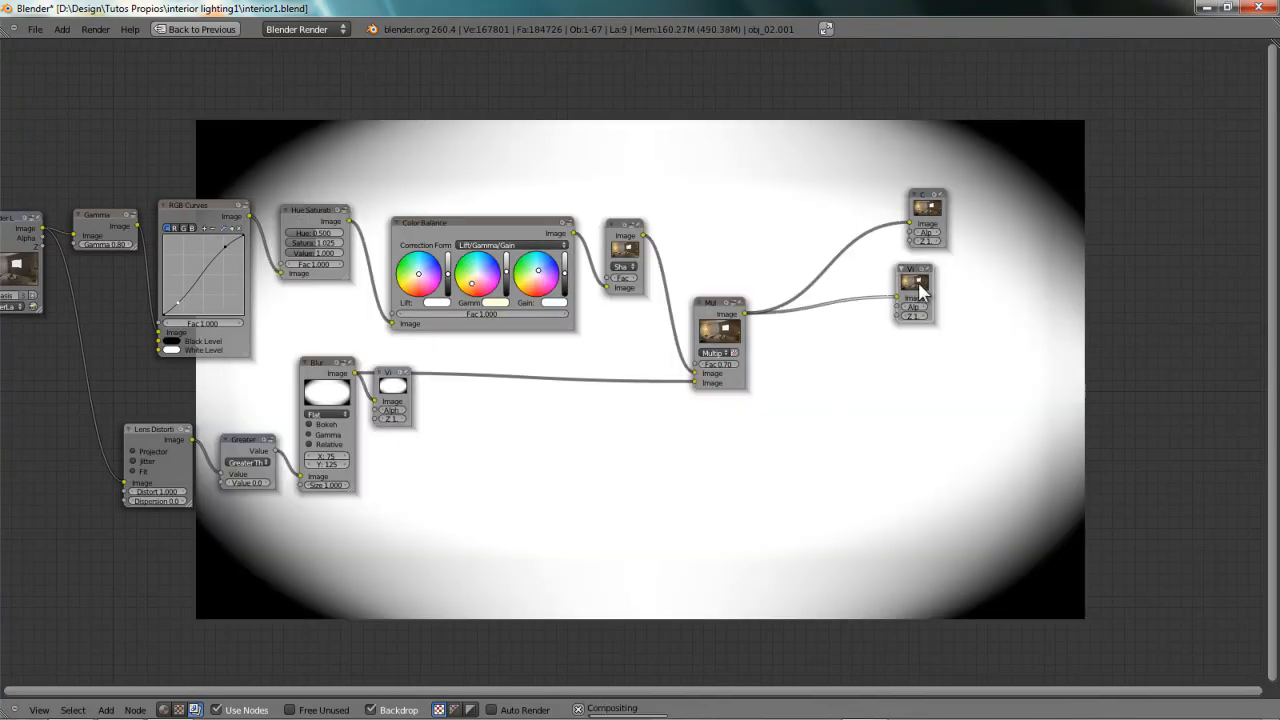
{"action": "mouse_move", "coordinate": [1001, 283]}
{"action": "middle_mouse_down"}
{"action": "mouse_move", "coordinate": [337, 354]}
{"action": "mouse_move", "coordinate": [1003, 302]}
{"action": "middle_mouse_up"}
- Duplicate the Render Layers node and place the copy above the existing compositing chain
{"action": "middle_click_drag", "start_coordinate": [153, 276], "coordinate": [657, 296]}
{"action": "scroll", "coordinate": [622, 288], "scroll_direction": "up", "scroll_amount": 8}
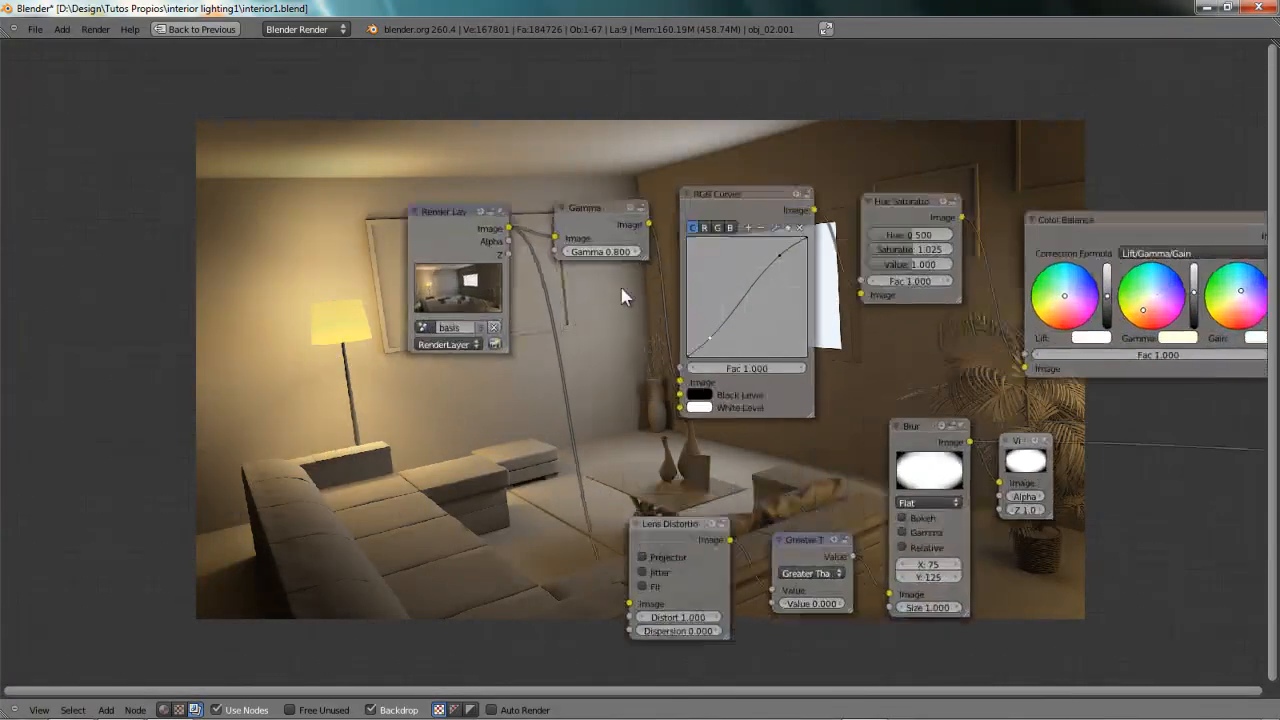
{"action": "middle_click_drag", "start_coordinate": [527, 283], "coordinate": [570, 316]}
{"action": "scroll", "coordinate": [593, 302], "scroll_direction": "down", "scroll_amount": 9}
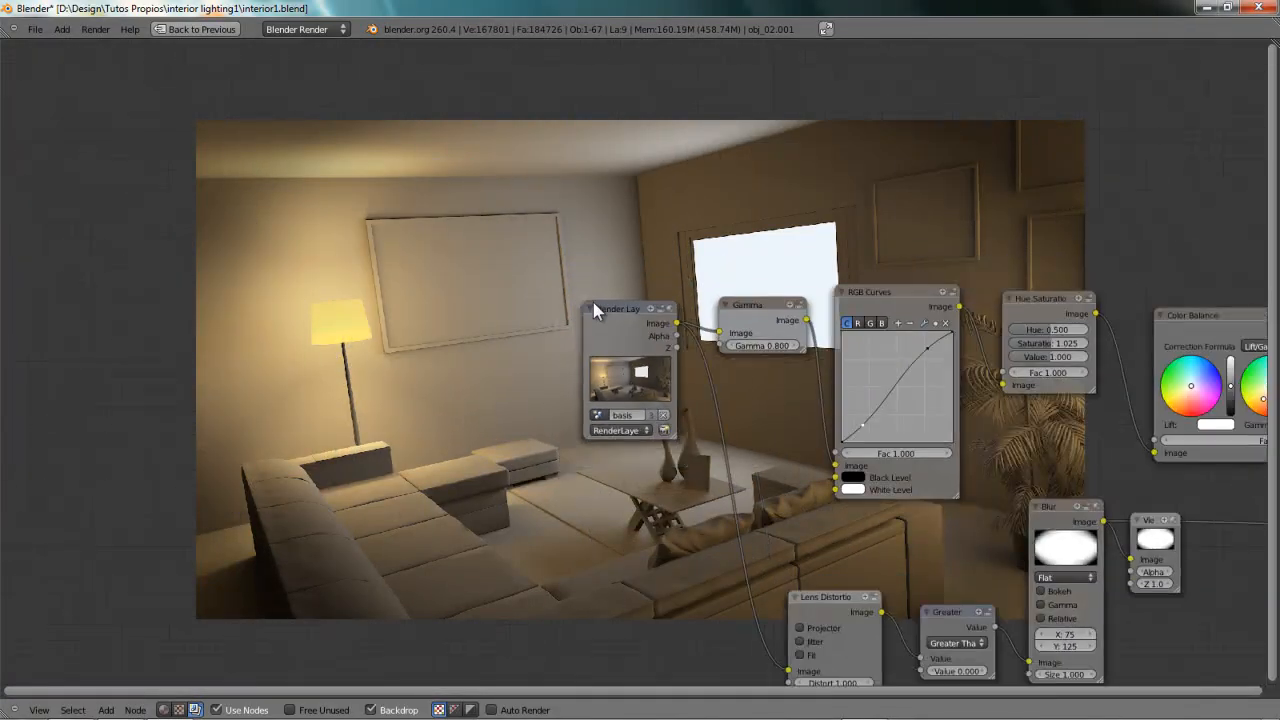
{"action": "middle_click_drag", "start_coordinate": [637, 271], "coordinate": [359, 428]}
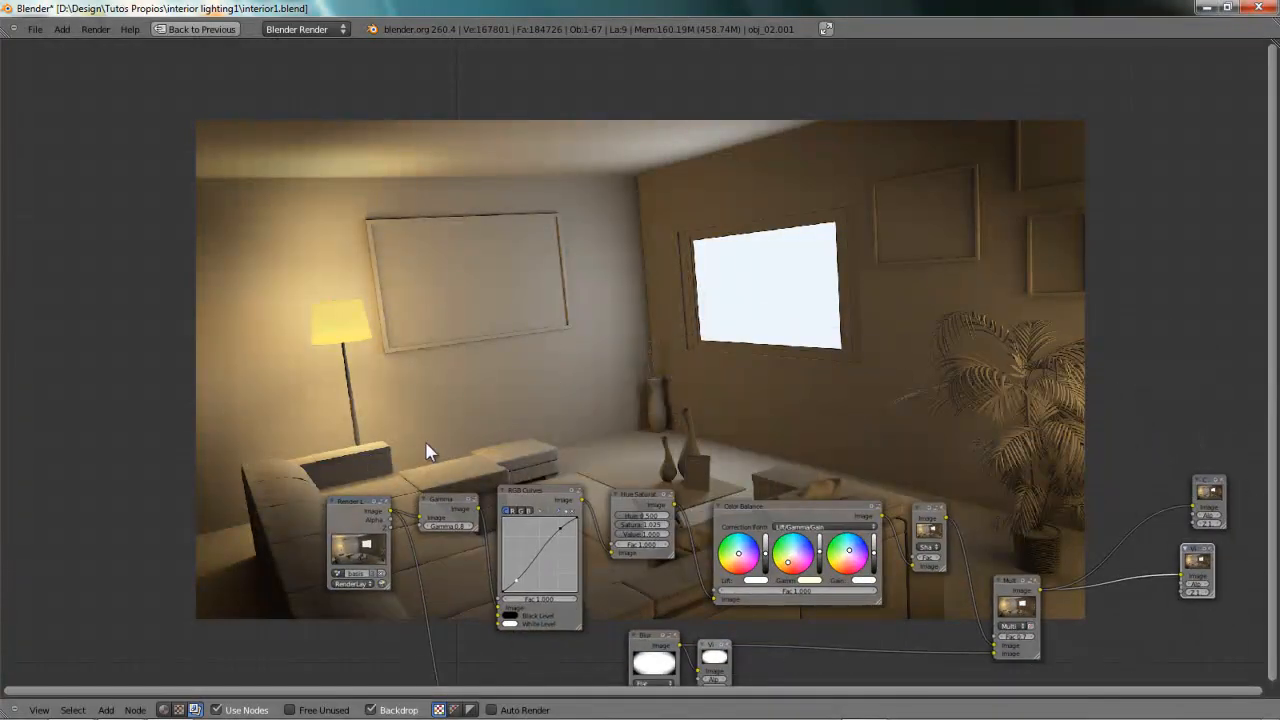
{"action": "key", "text": "shift+d"}
{"action": "left_click", "coordinate": [357, 250]}
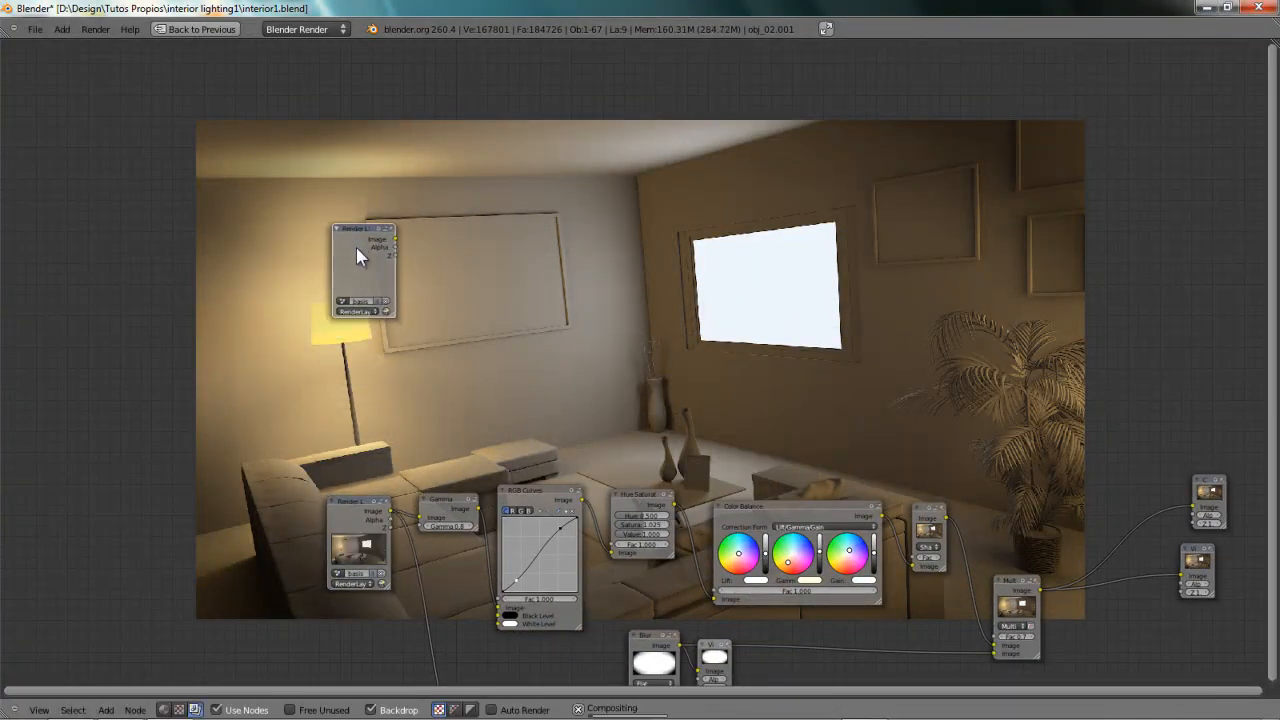
{"action": "scroll", "coordinate": [409, 437], "scroll_direction": "up", "scroll_amount": 1}
{"action": "middle_click_drag", "start_coordinate": [360, 269], "coordinate": [383, 304]}
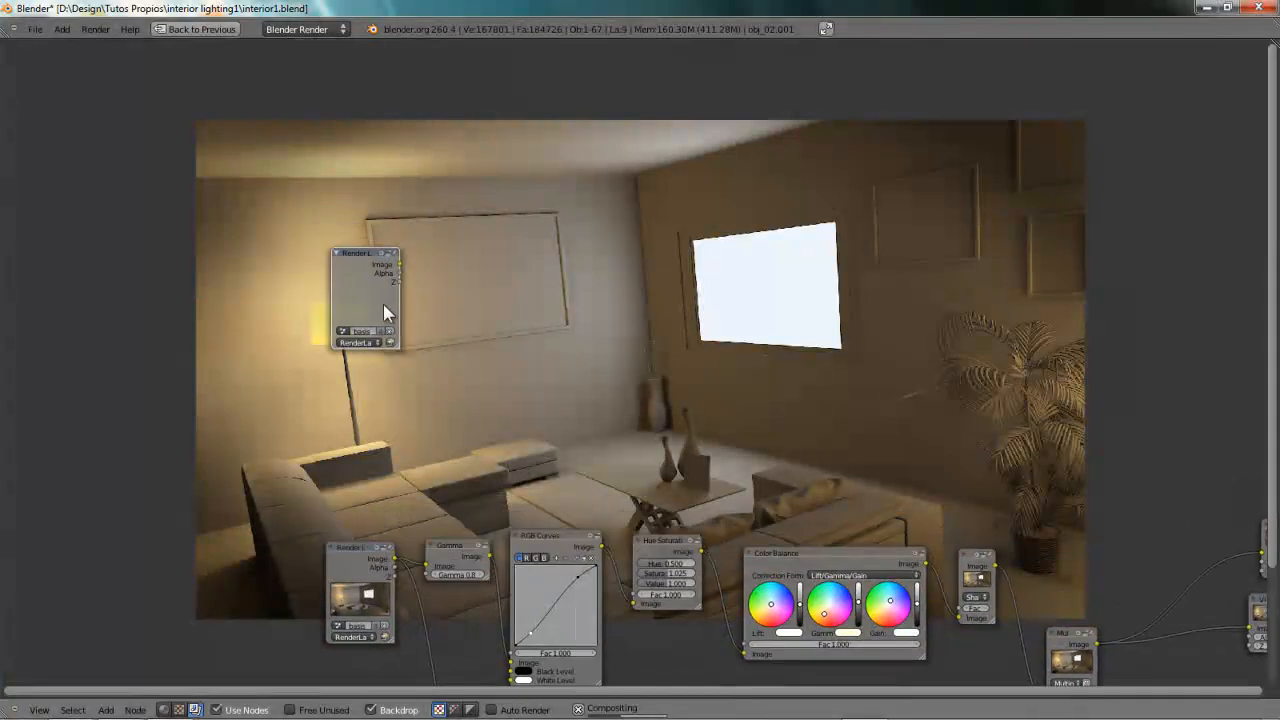
{"action": "key", "text": "shift+a"}
{"action": "mouse_move", "coordinate": [511, 276]}
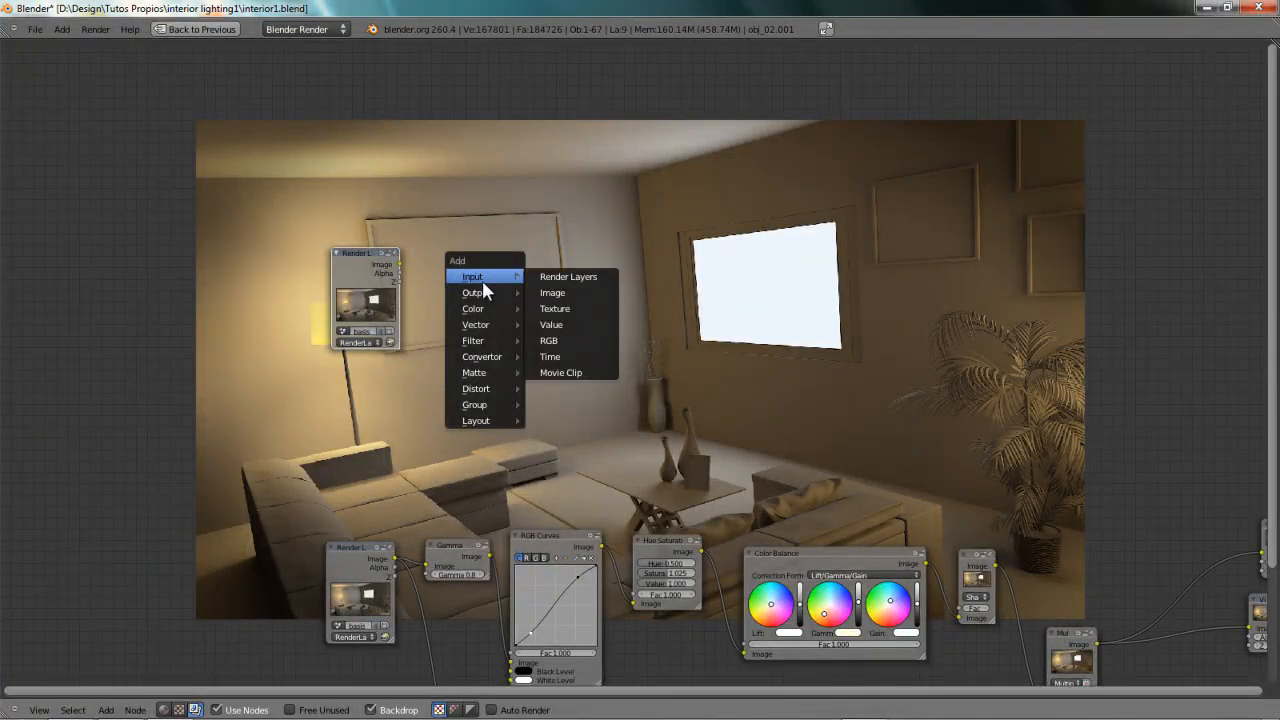
{"action": "mouse_move", "coordinate": [487, 313]}
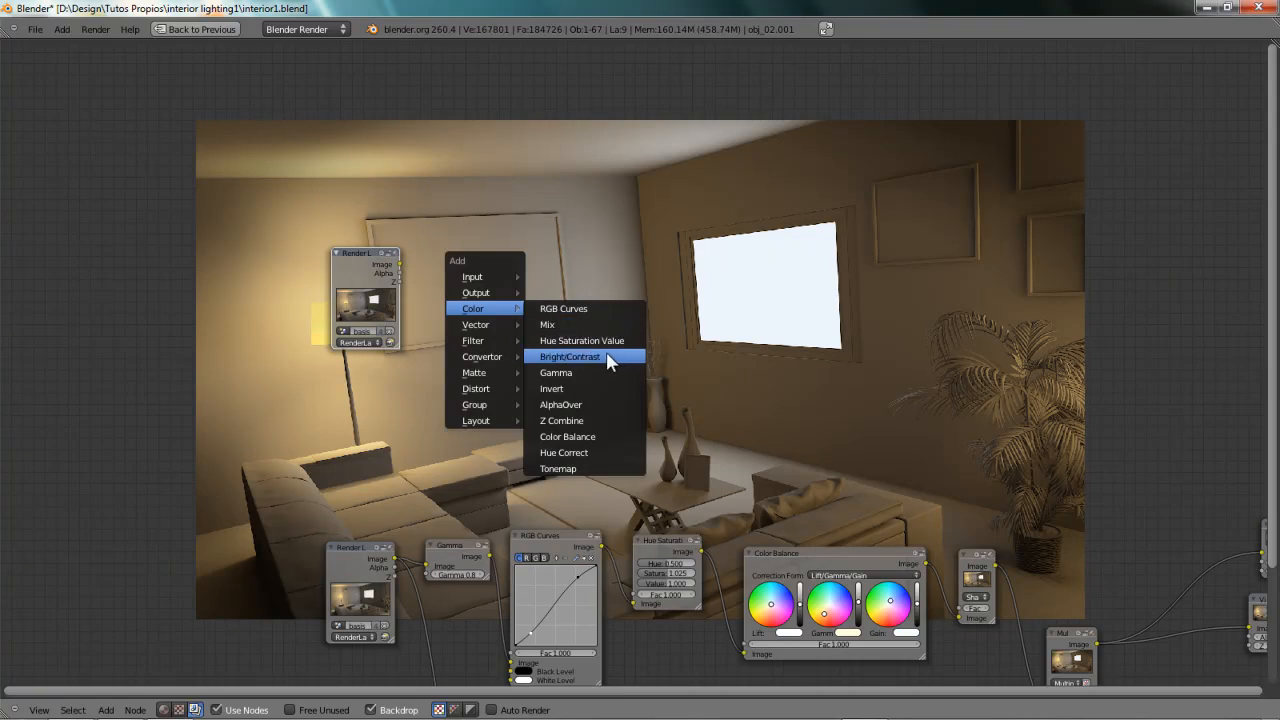
{"action": "key", "text": "Escape"}
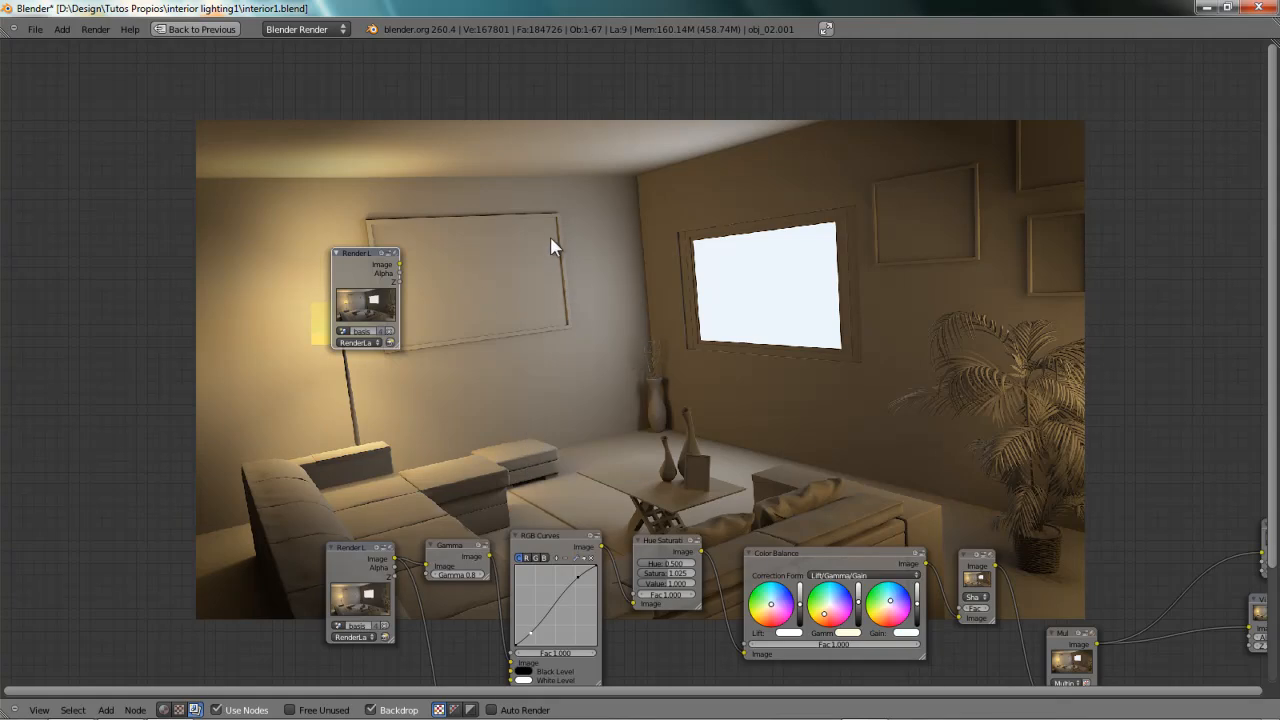
- Add a Gamma node beside the duplicated Render Layers node and connect that node's Image output to it
{"action": "key", "text": "shift+a"}
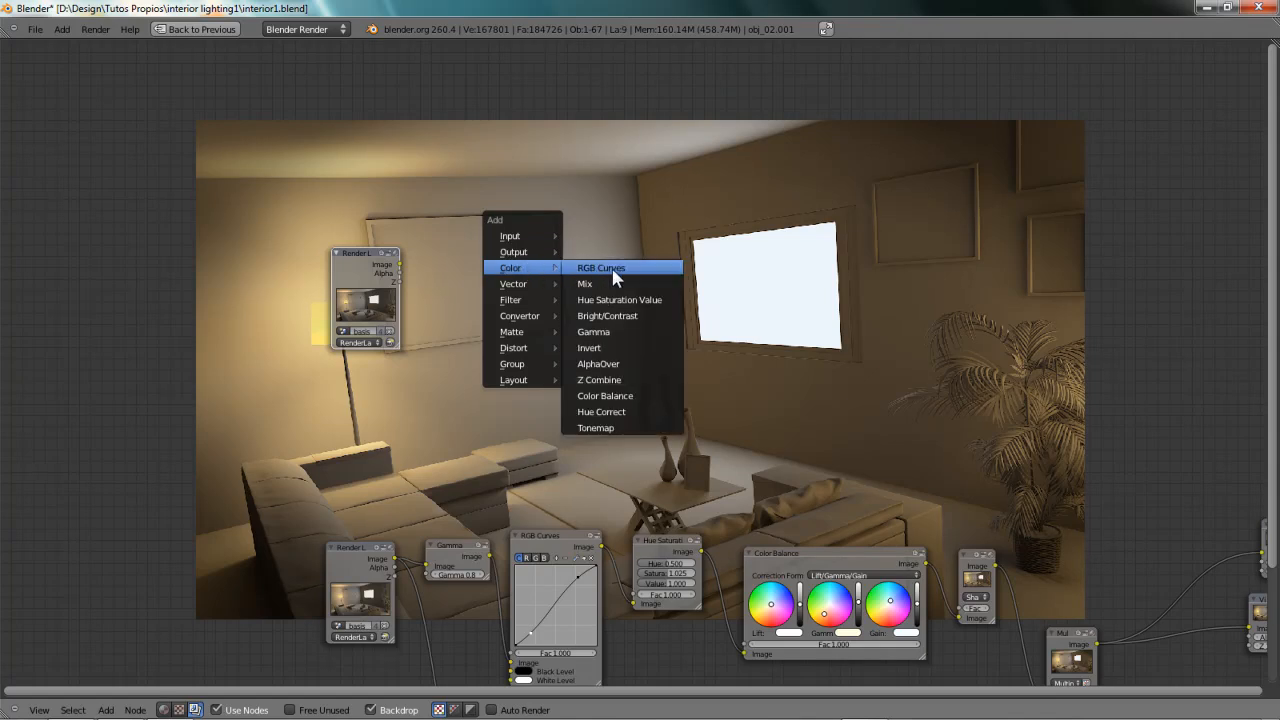
{"action": "left_click", "coordinate": [610, 331]}
{"action": "left_click_drag", "start_coordinate": [637, 320], "coordinate": [450, 252]}
{"action": "middle_click_drag", "start_coordinate": [450, 252], "coordinate": [590, 522], "text": "ctrl"}
{"action": "left_click_drag", "start_coordinate": [367, 353], "coordinate": [418, 367]}
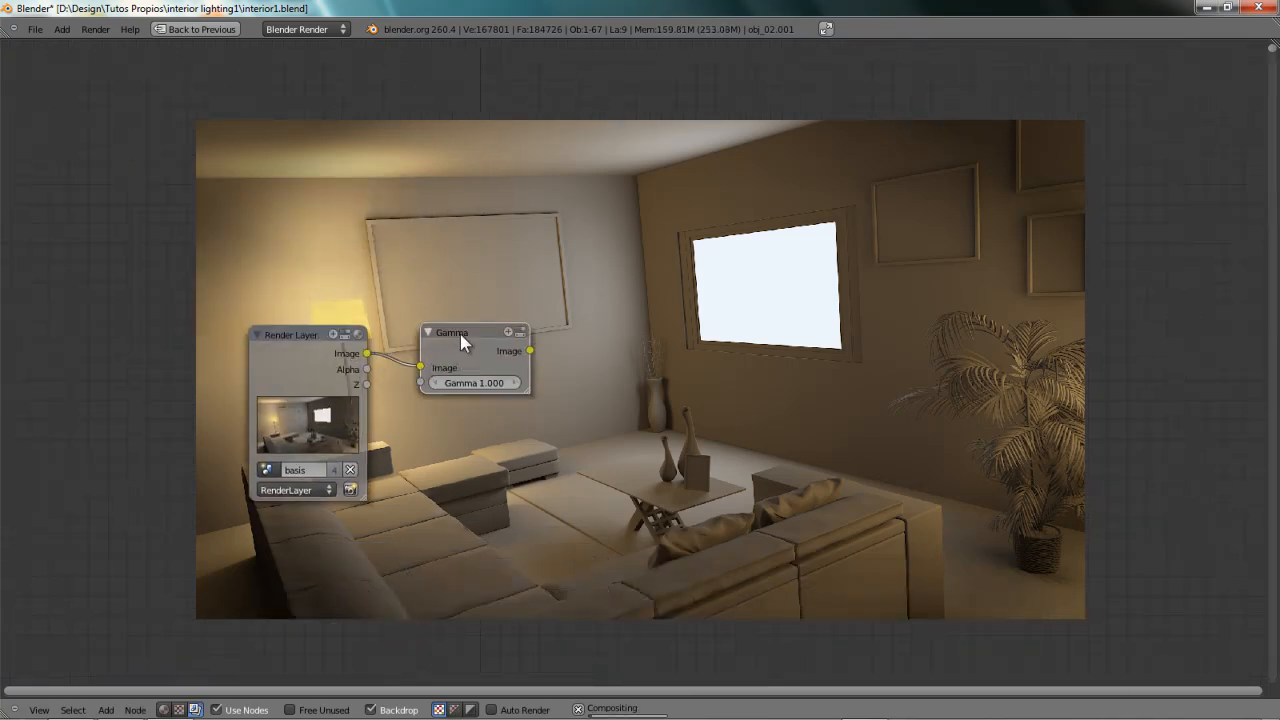
- Set the new Gamma node's value to 0.8
{"action": "scroll", "coordinate": [455, 332], "scroll_direction": "up", "scroll_amount": 1}
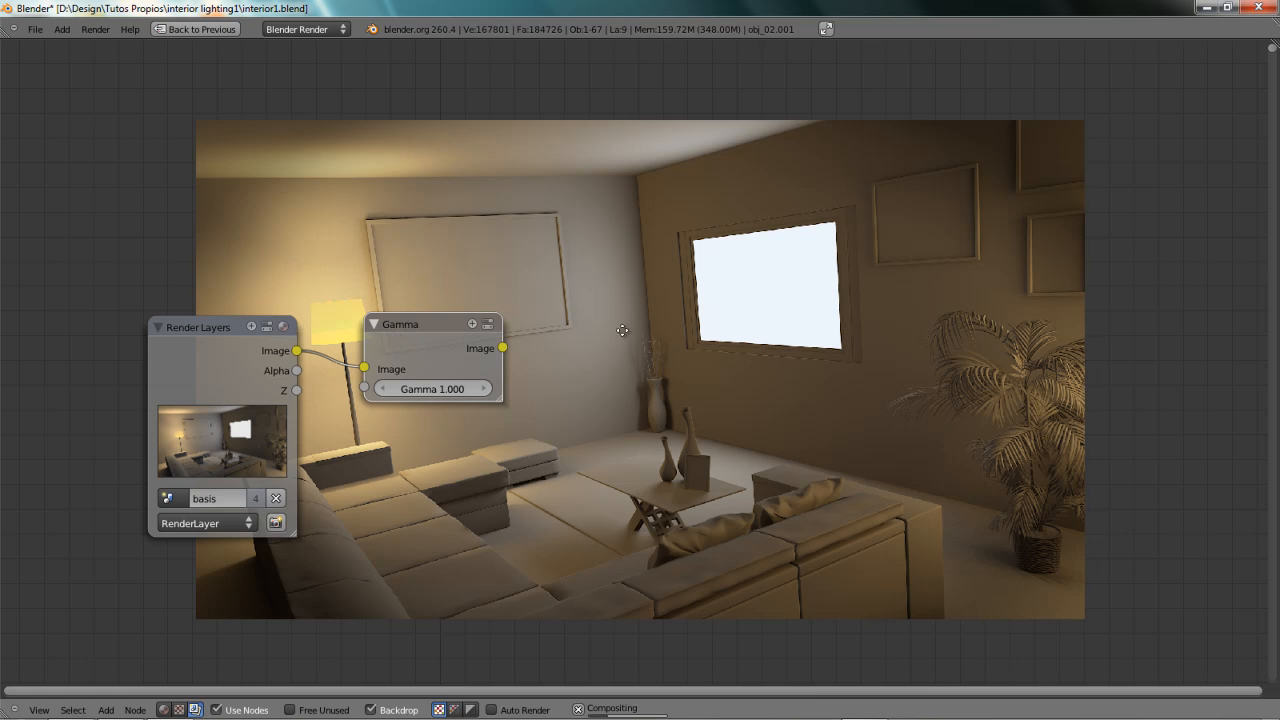
{"action": "middle_click_drag", "start_coordinate": [622, 330], "coordinate": [611, 331]}
{"action": "left_click", "coordinate": [375, 388]}
{"action": "left_click", "coordinate": [375, 388]}
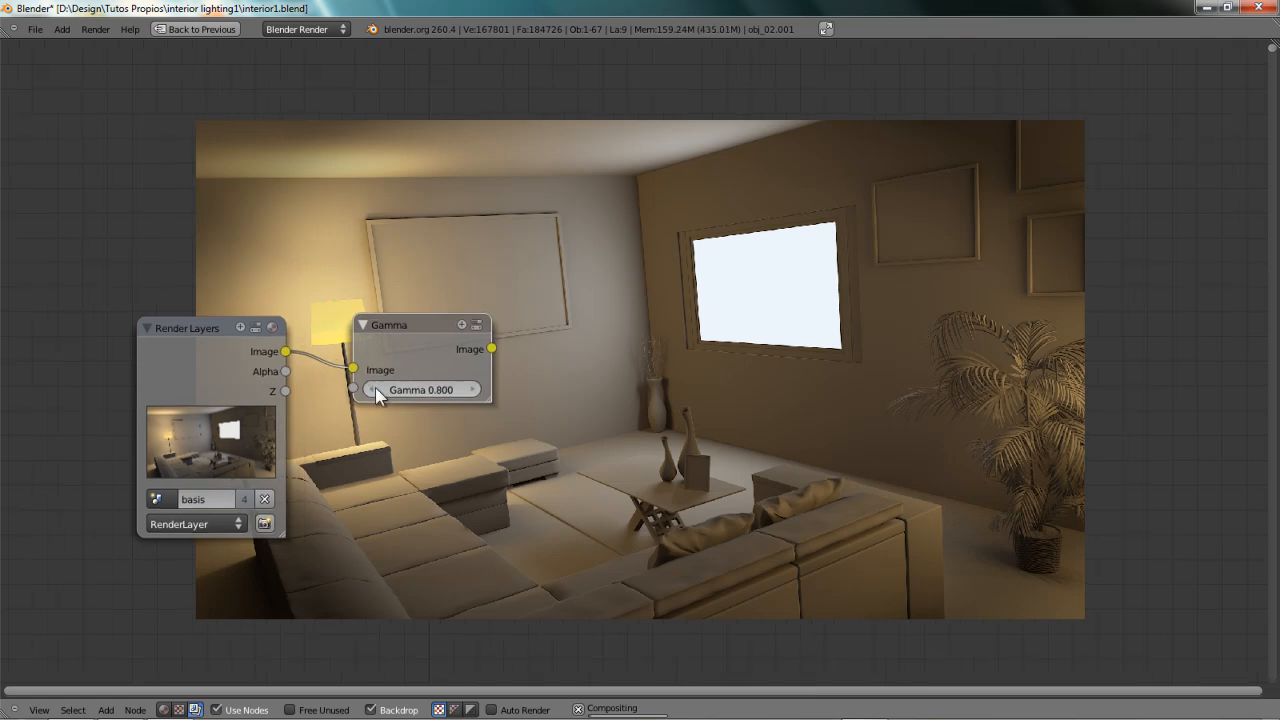
- Duplicate the final Viewer node, place the copy beside the new Gamma node, and connect Gamma's Image output to its Image input
{"action": "middle_click_drag", "start_coordinate": [857, 286], "coordinate": [600, 317]}
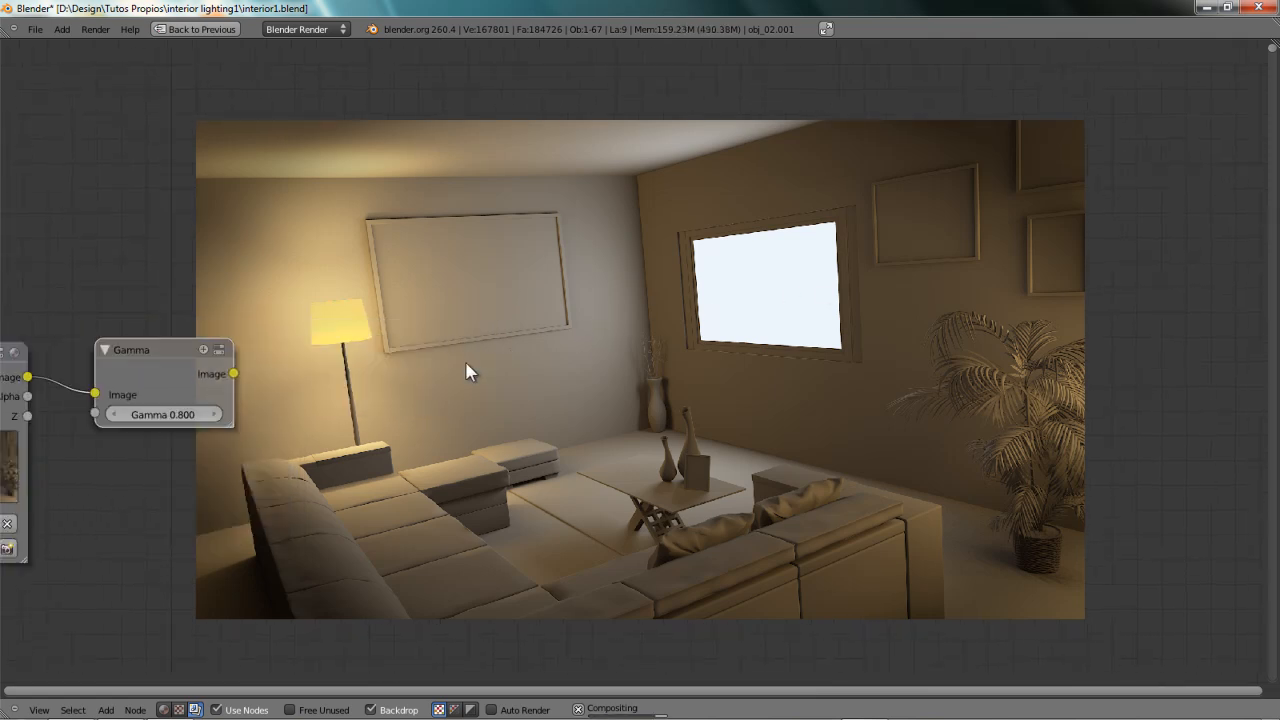
{"action": "scroll", "coordinate": [513, 350], "scroll_direction": "down", "scroll_amount": 3}
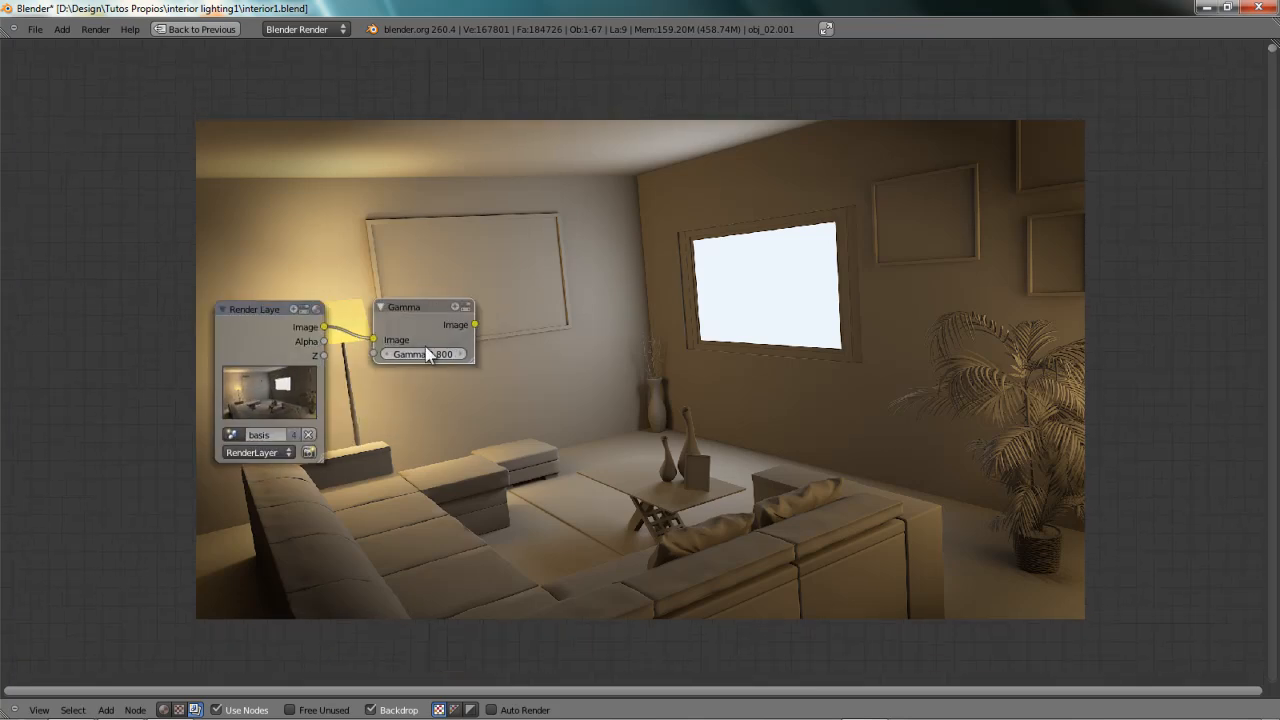
{"action": "scroll", "coordinate": [615, 339], "scroll_direction": "down", "scroll_amount": 3}
{"action": "middle_click_drag", "start_coordinate": [624, 351], "coordinate": [502, 217]}
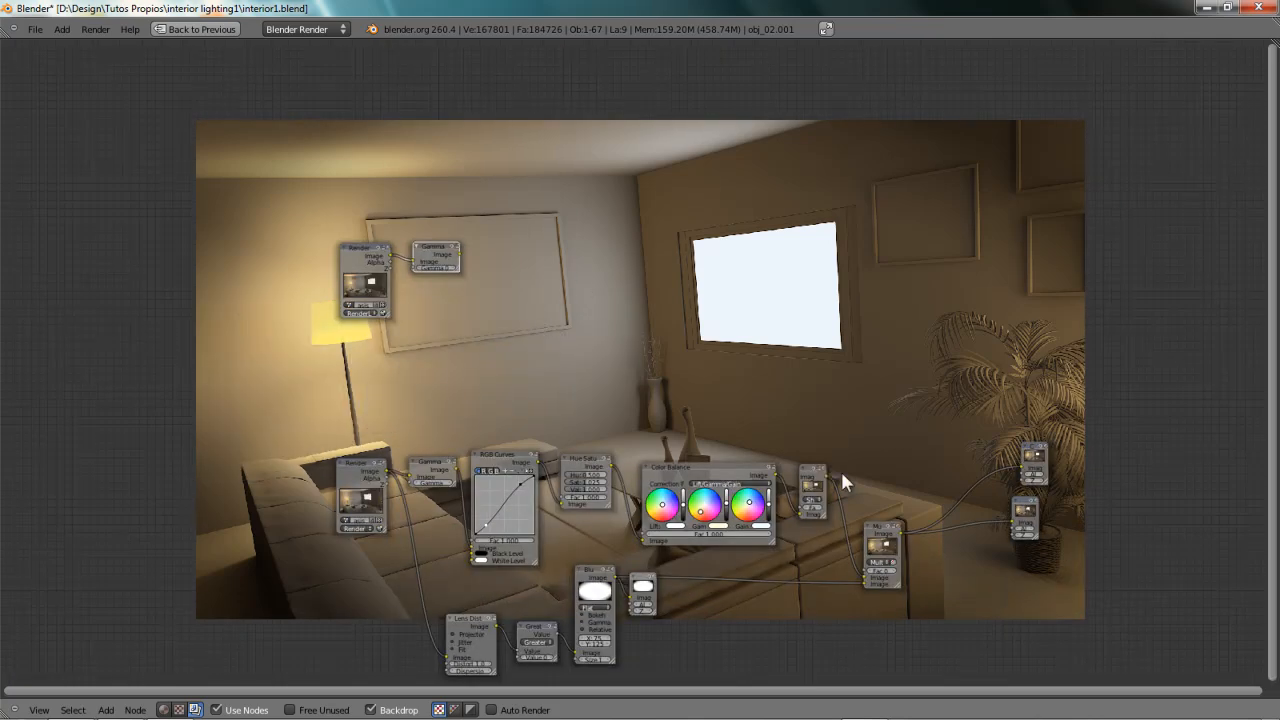
{"action": "left_click", "coordinate": [1025, 516]}
{"action": "key", "text": "shift+d"}
{"action": "left_click", "coordinate": [538, 240]}
{"action": "scroll", "coordinate": [538, 240], "scroll_direction": "up", "scroll_amount": 2}
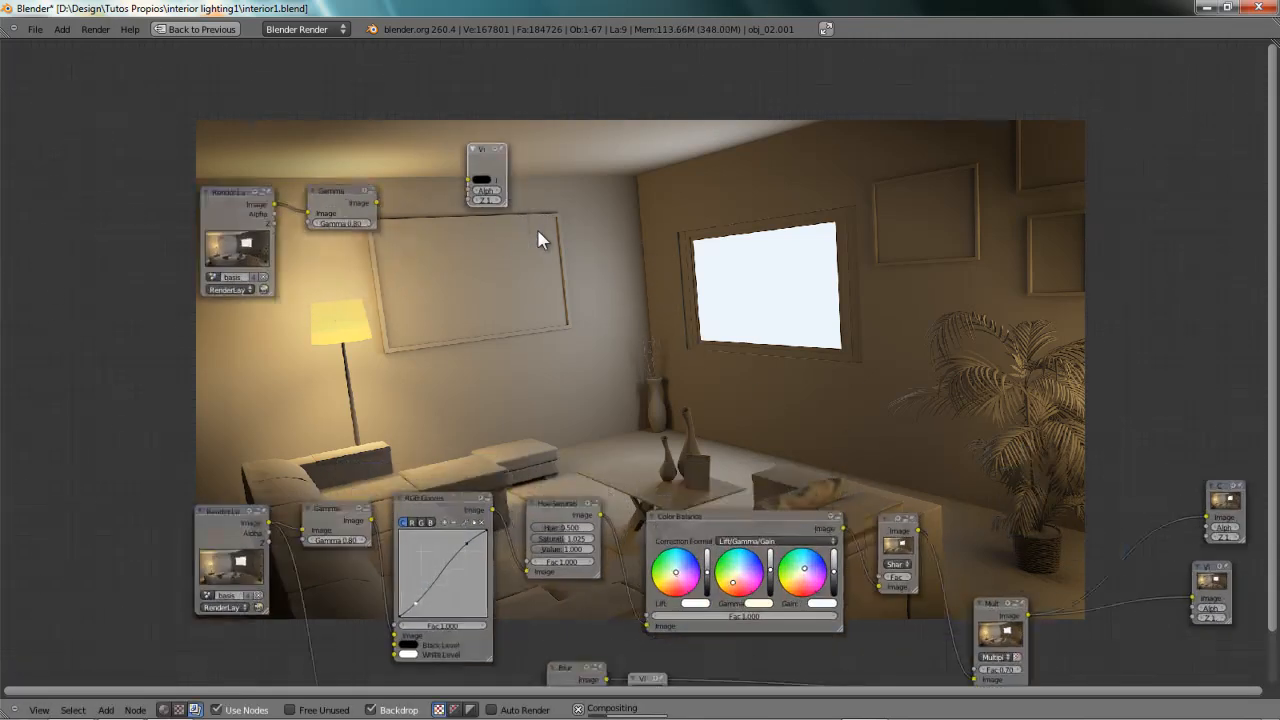
{"action": "middle_click_drag", "start_coordinate": [538, 240], "coordinate": [584, 489]}
{"action": "left_click_drag", "start_coordinate": [508, 432], "coordinate": [601, 410]}
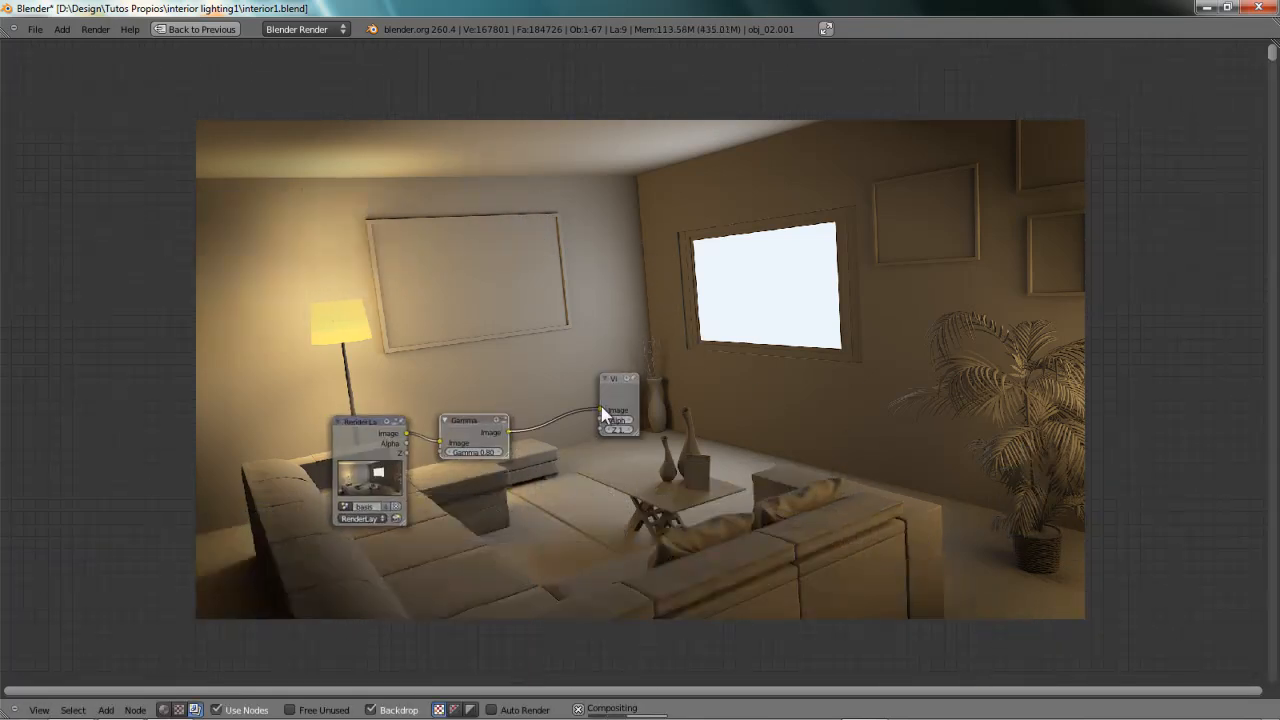
- Cut the old chain's links leaving its Render Layers node and entering its two end output nodes, and activate the new Viewer node
{"action": "scroll", "coordinate": [797, 363], "scroll_direction": "down", "scroll_amount": 5}
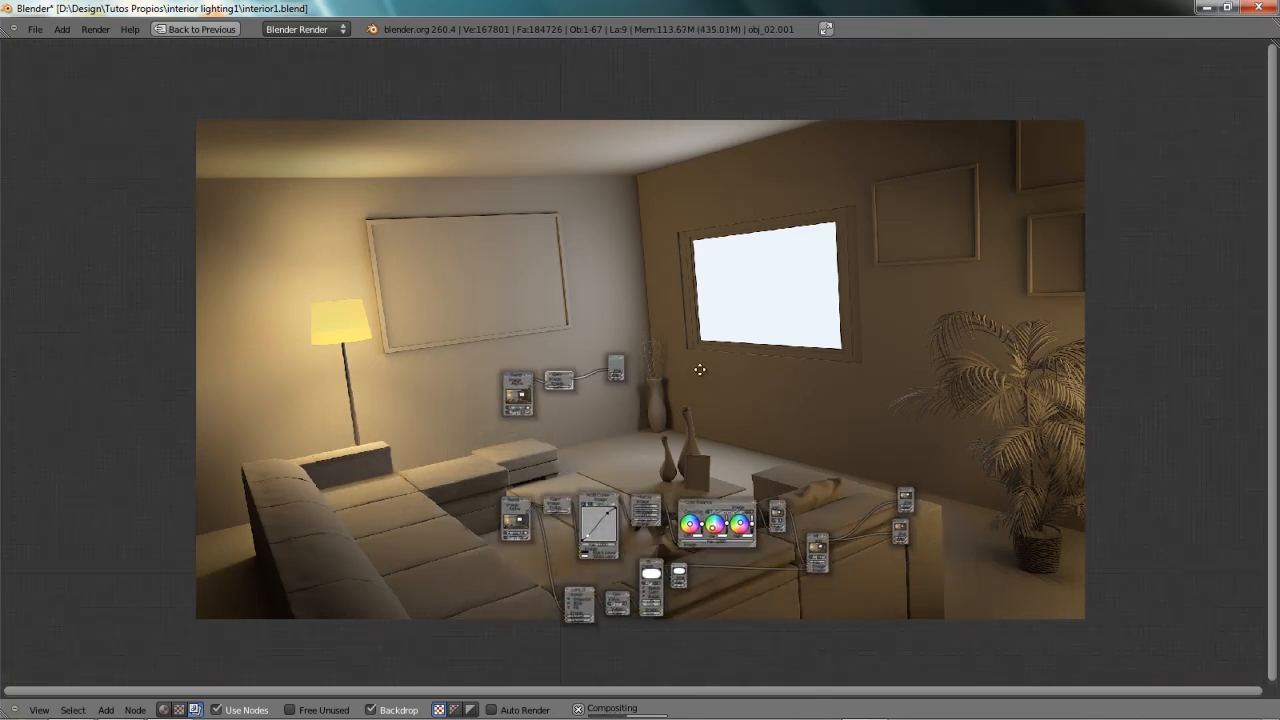
{"action": "middle_click_drag", "start_coordinate": [700, 370], "coordinate": [703, 349]}
{"action": "left_click_drag", "start_coordinate": [548, 512], "coordinate": [540, 524], "text": "ctrl"}
{"action": "left_click_drag", "start_coordinate": [850, 460], "coordinate": [893, 550], "text": "ctrl"}
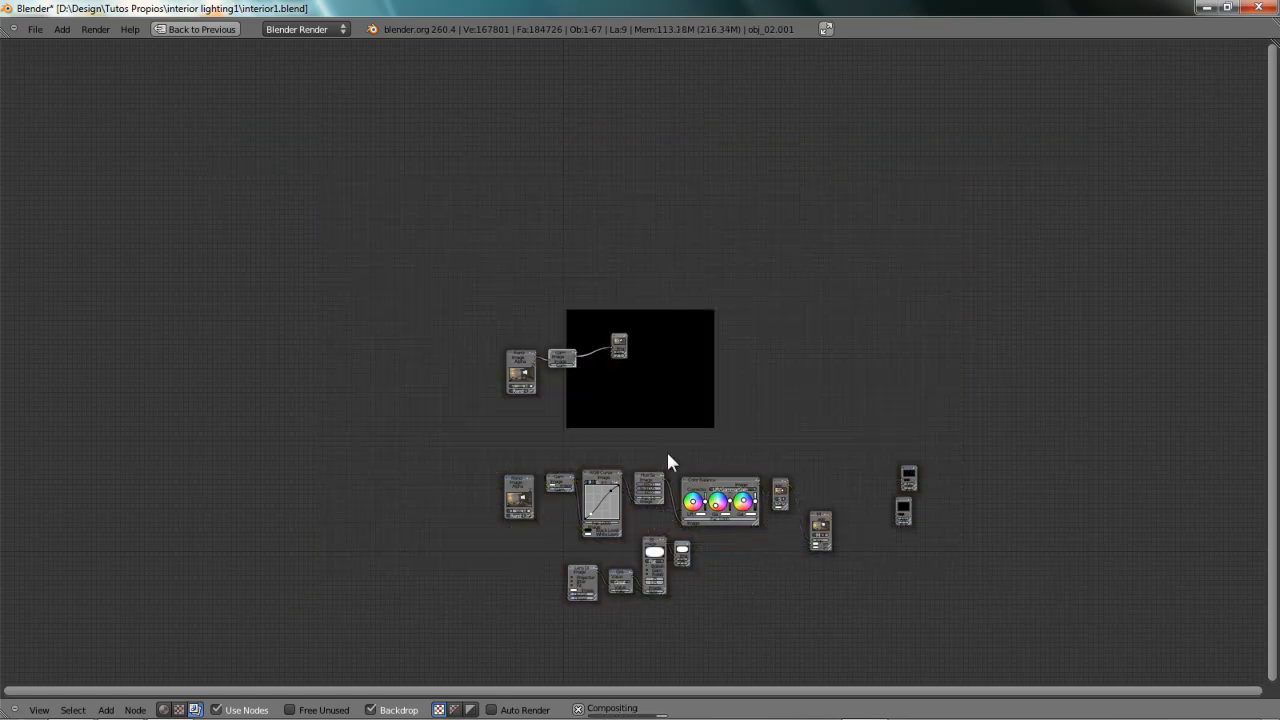
{"action": "scroll", "coordinate": [662, 445], "scroll_direction": "up", "scroll_amount": 4}
{"action": "left_click", "coordinate": [601, 323]}
{"action": "scroll", "coordinate": [606, 321], "scroll_direction": "up", "scroll_amount": 1}
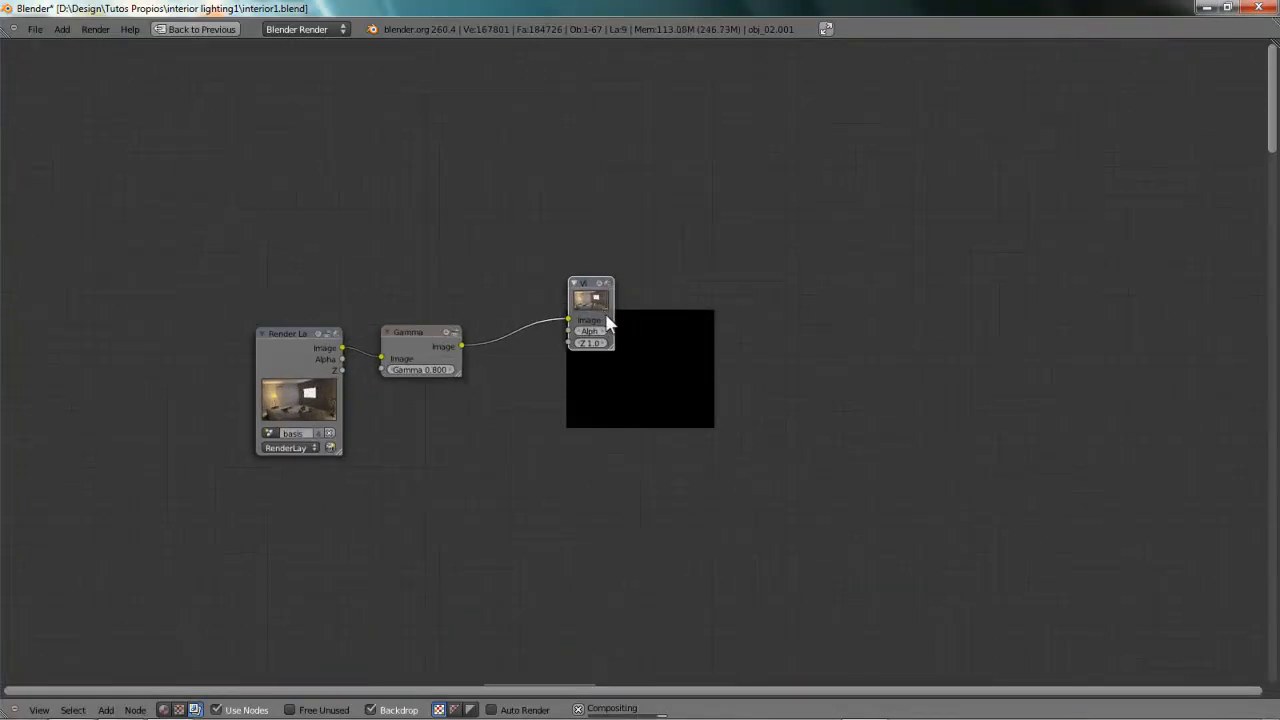
- Set the new Gamma node's value to 0.7
{"action": "scroll", "coordinate": [679, 355], "scroll_direction": "up", "scroll_amount": 1}
{"action": "middle_click_drag", "start_coordinate": [723, 366], "coordinate": [952, 403]}
{"action": "scroll", "coordinate": [568, 436], "scroll_direction": "up", "scroll_amount": 5}
{"action": "left_click", "coordinate": [551, 460]}
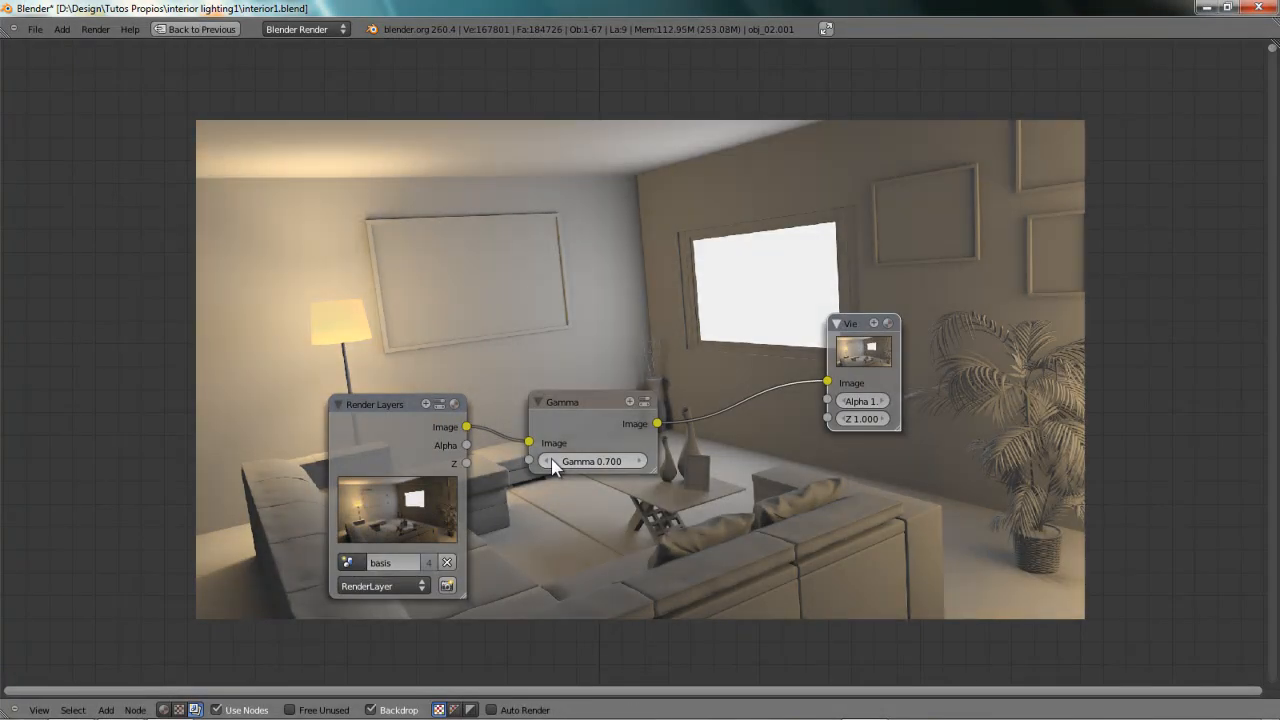
- Move the new Viewer node far away from the Gamma node, and place the Gamma node closer to its Render Layers node
{"action": "middle_click_drag", "start_coordinate": [700, 261], "coordinate": [452, 318]}
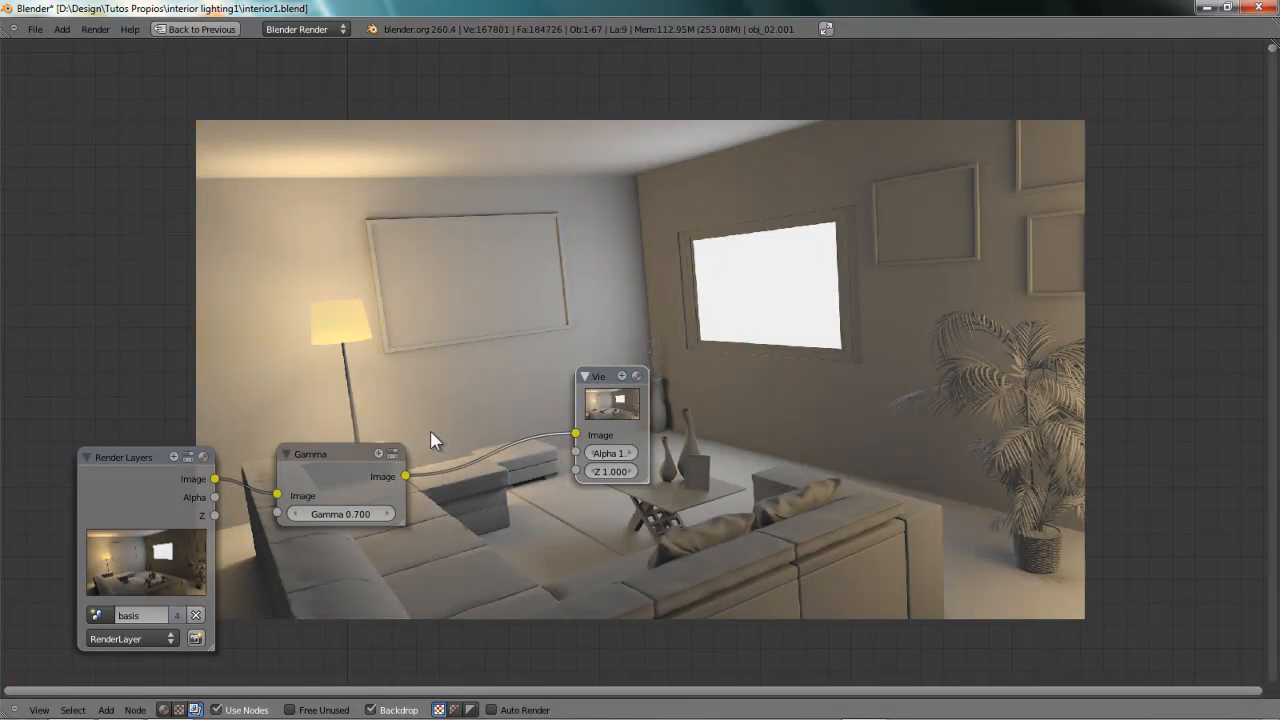
{"action": "scroll", "coordinate": [430, 431], "scroll_direction": "down", "scroll_amount": 2}
{"action": "middle_click_drag", "start_coordinate": [446, 394], "coordinate": [496, 375]}
{"action": "left_click_drag", "start_coordinate": [674, 357], "coordinate": [1173, 288]}
{"action": "left_click_drag", "start_coordinate": [447, 414], "coordinate": [422, 395]}
{"action": "scroll", "coordinate": [642, 328], "scroll_direction": "up", "scroll_amount": 2}
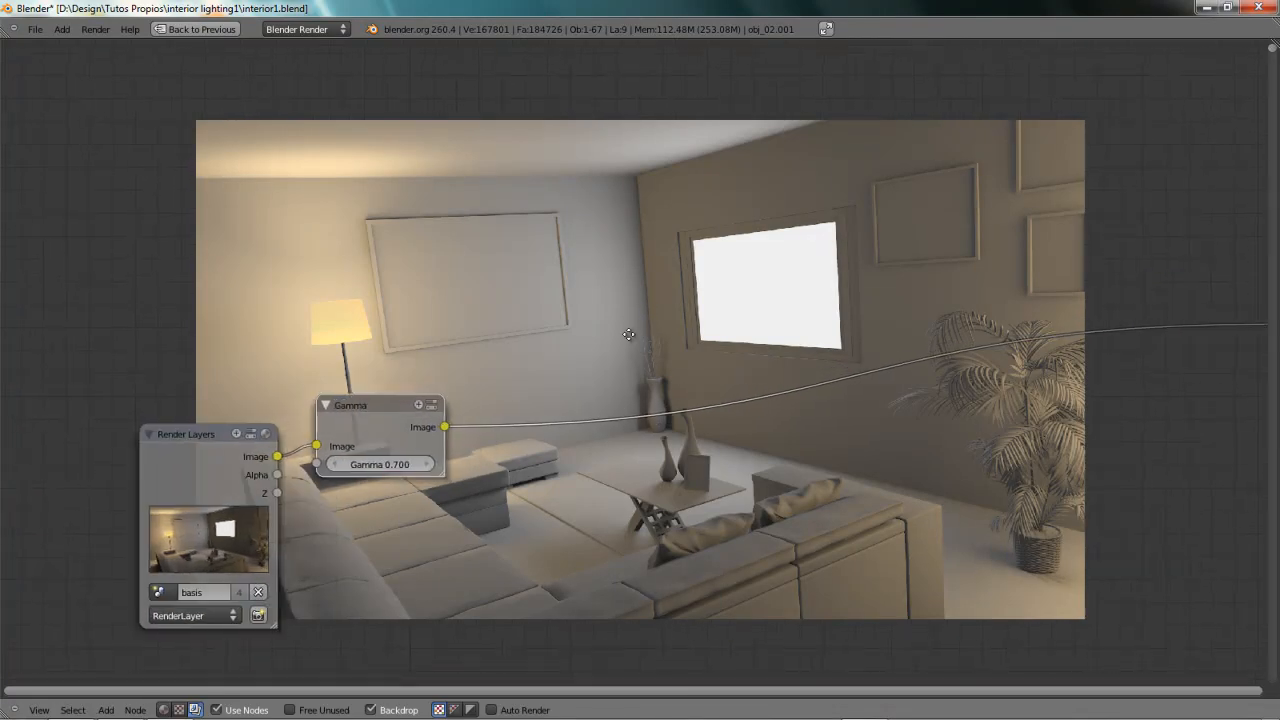
{"action": "scroll", "coordinate": [519, 404], "scroll_direction": "down", "scroll_amount": 1}
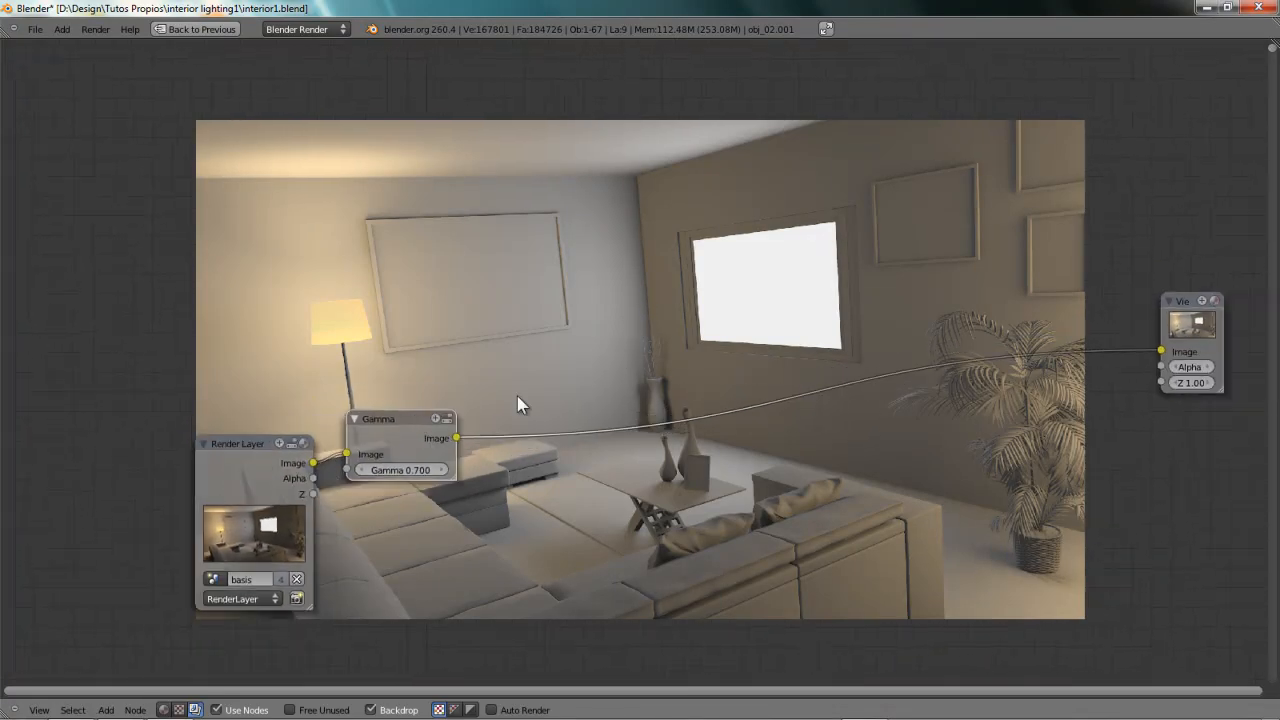
- Restore the full screen layout with the camera view of the room, and expand the Ambient Occlusion settings of the world
{"action": "key", "text": "ctrl+Up"}
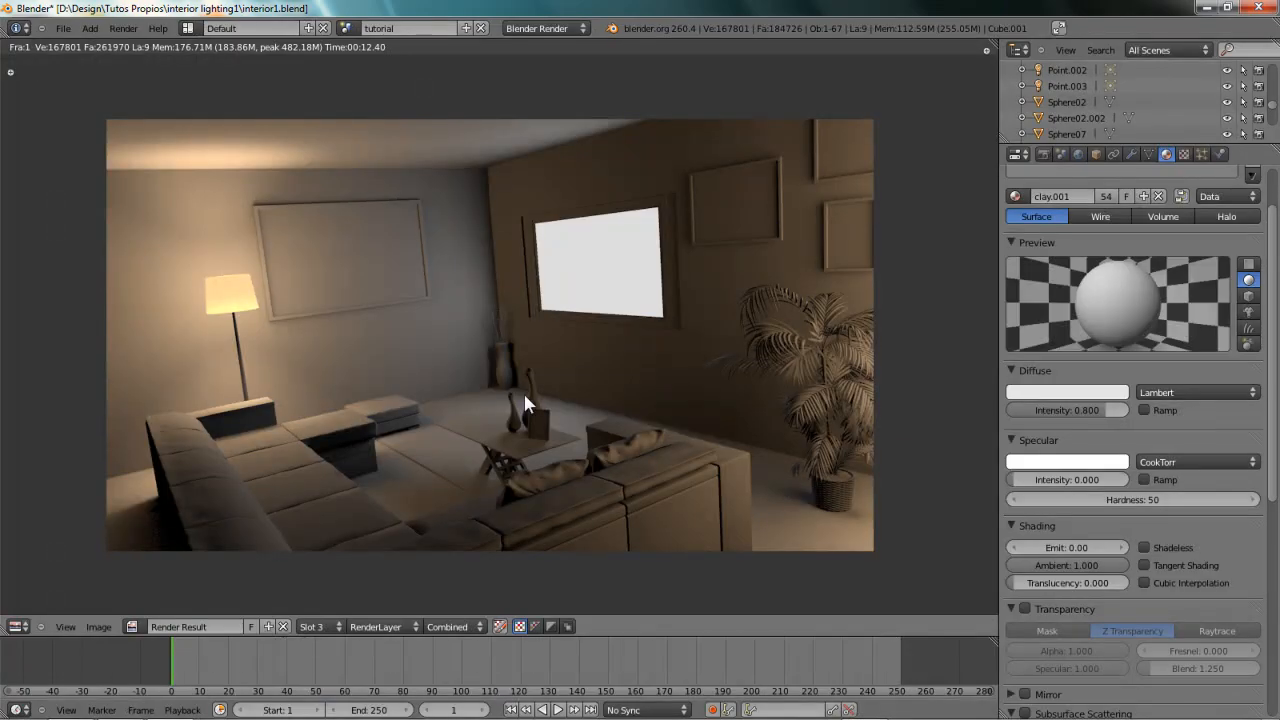
{"action": "key", "text": "Escape"}
{"action": "scroll", "coordinate": [425, 340], "scroll_direction": "down", "scroll_amount": 1}
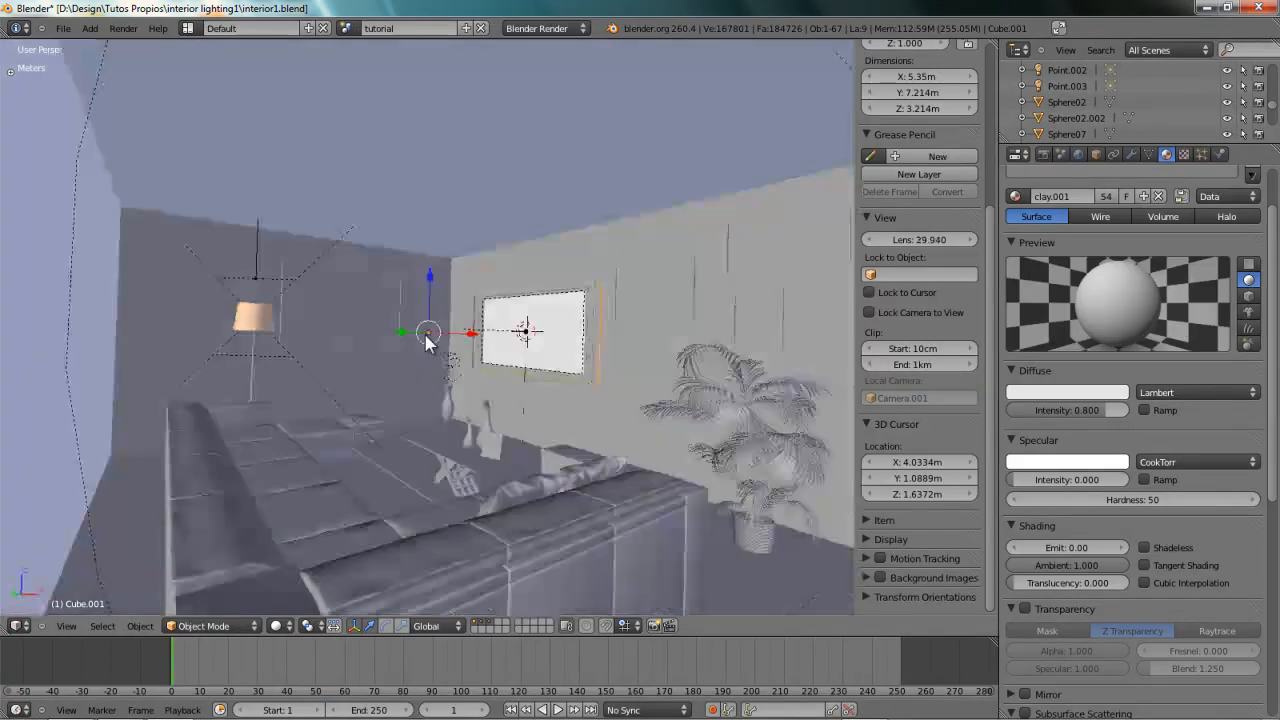
{"action": "key", "text": "KP_0"}
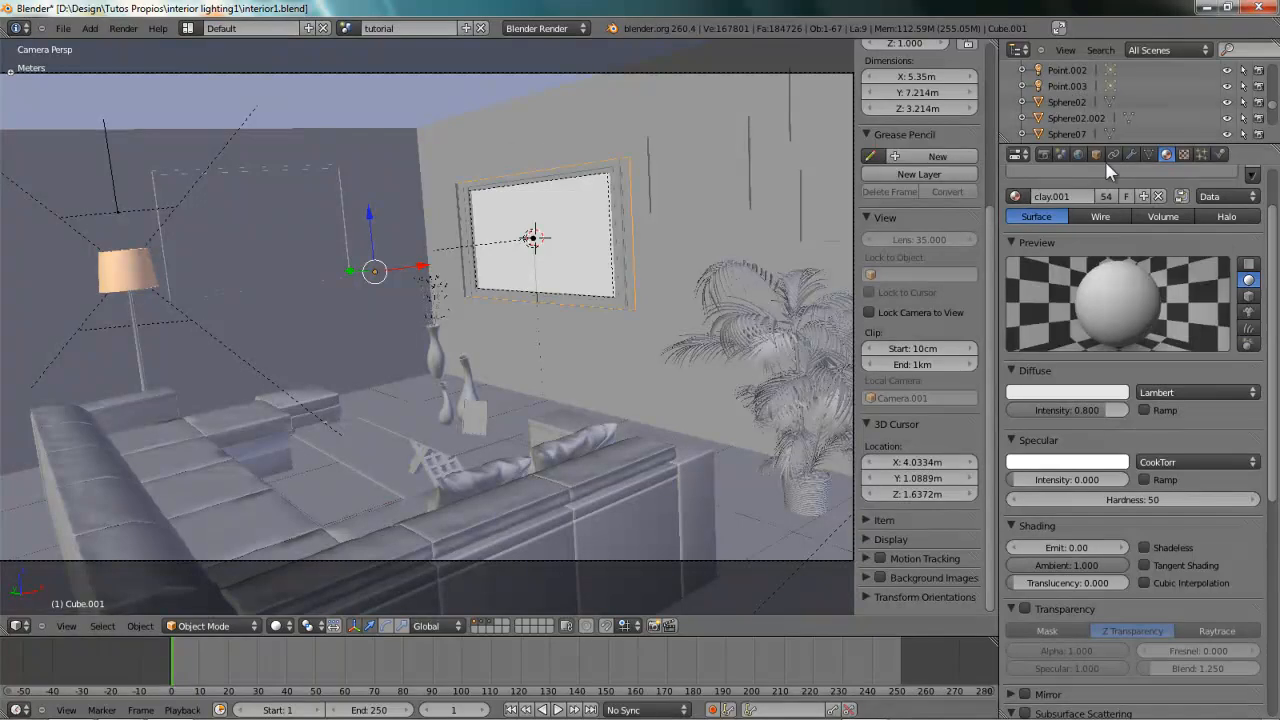
{"action": "left_click", "coordinate": [1079, 154]}
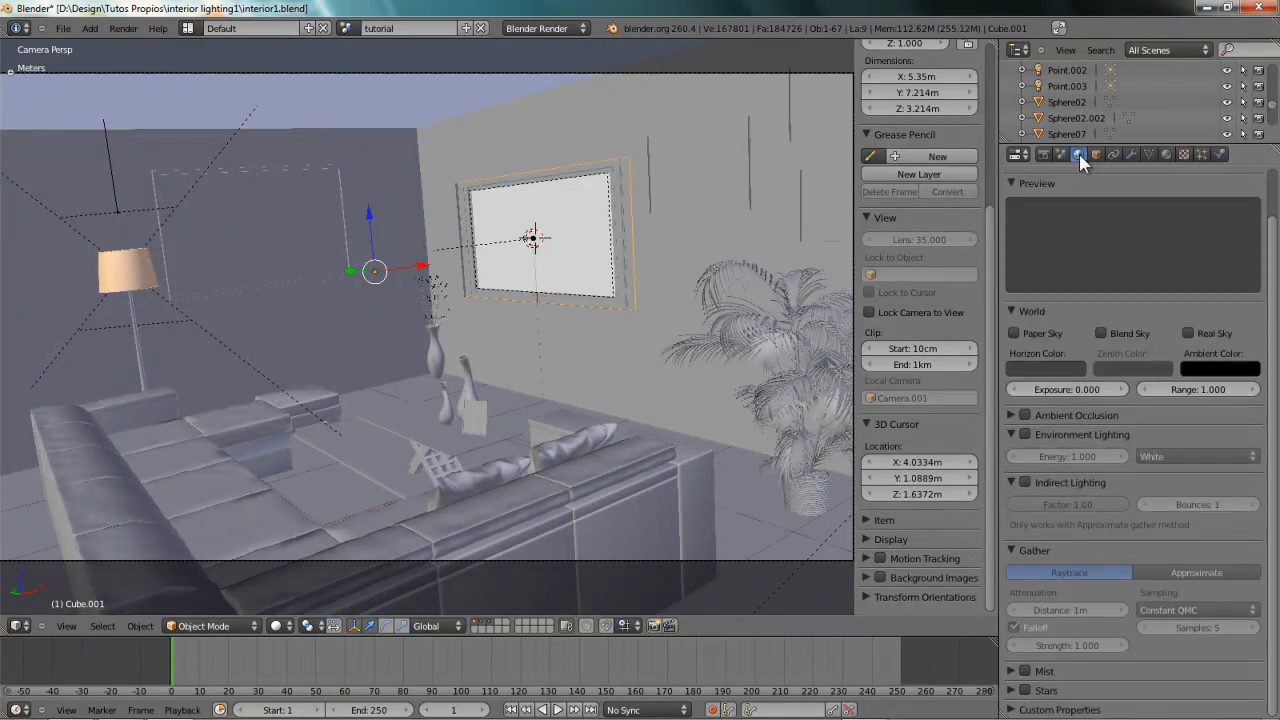
{"action": "left_click", "coordinate": [1015, 413]}
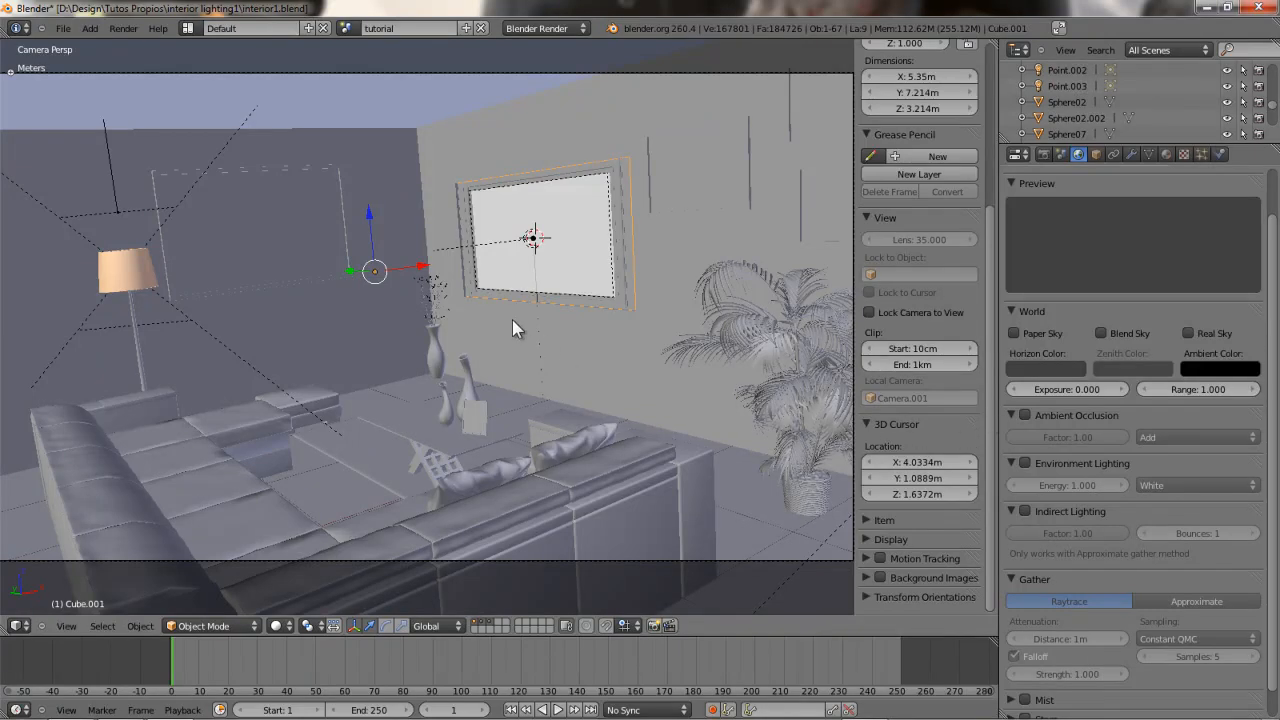
- Examine the vase in the room's corner and where its base meets the floor up close, and return to the camera view
{"action": "right_click", "coordinate": [442, 342]}
{"action": "key", "text": "KP_Decimal"}
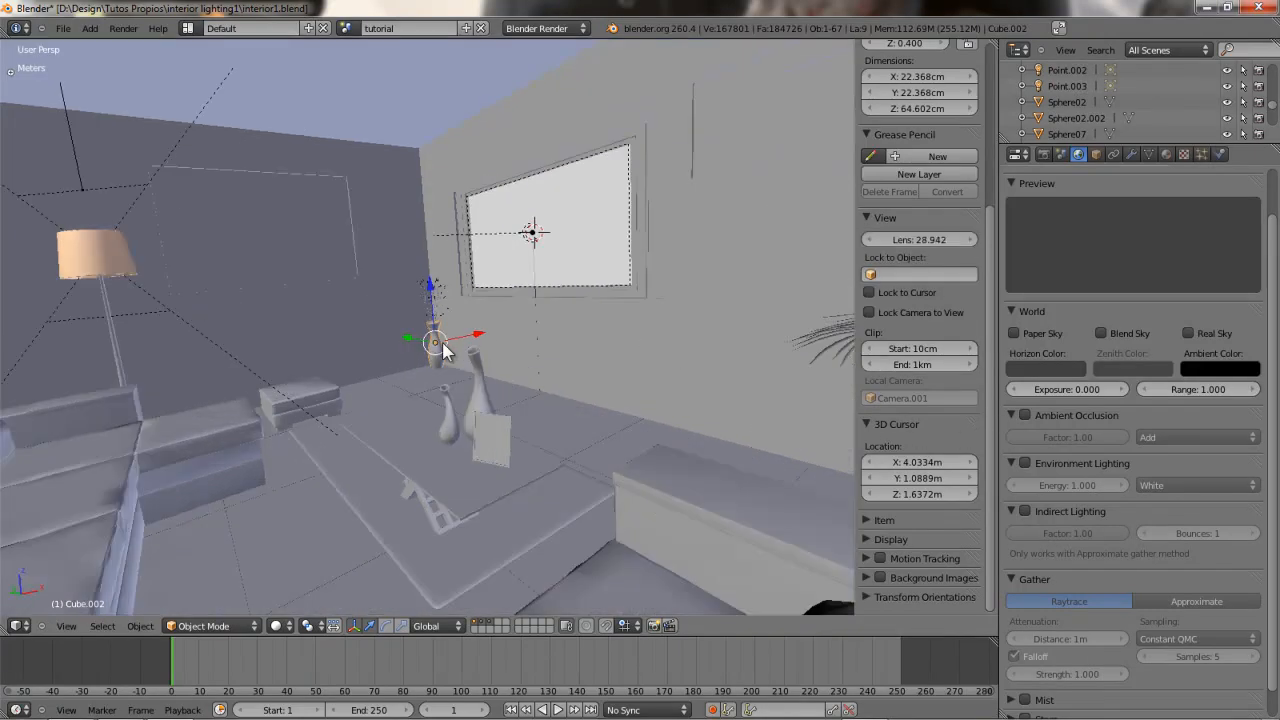
{"action": "scroll", "coordinate": [454, 332], "scroll_direction": "up", "scroll_amount": 1}
{"action": "middle_click_drag", "start_coordinate": [454, 332], "coordinate": [471, 312]}
{"action": "middle_click_drag", "start_coordinate": [514, 276], "coordinate": [460, 346]}
{"action": "middle_click_drag", "start_coordinate": [460, 346], "coordinate": [470, 421], "text": "shift"}
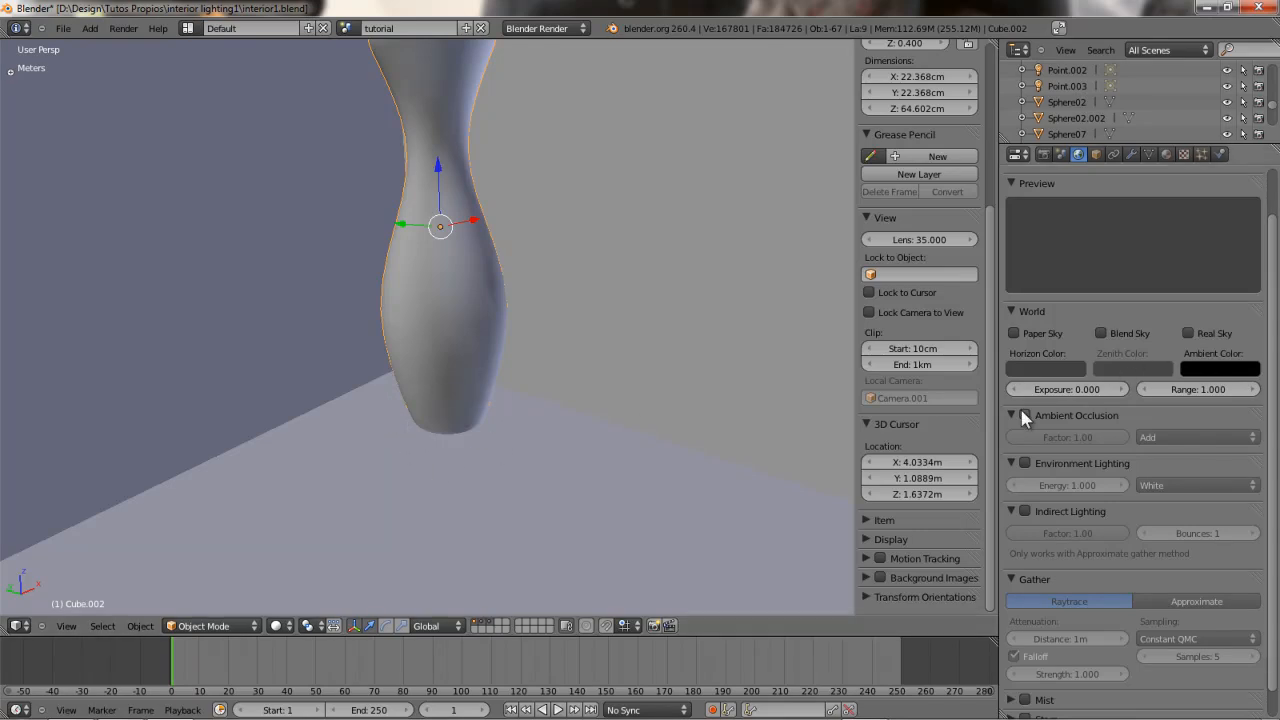
{"action": "scroll", "coordinate": [640, 324], "scroll_direction": "down", "scroll_amount": 8}
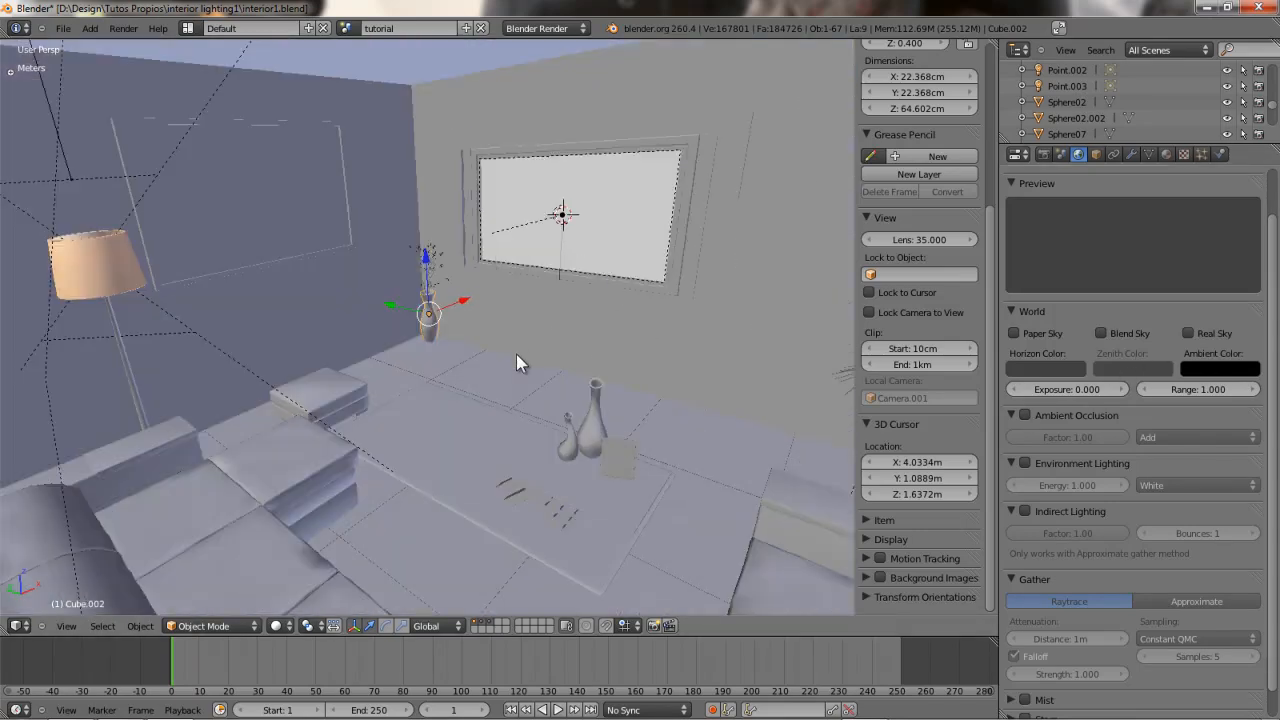
{"action": "middle_click_drag", "start_coordinate": [516, 354], "coordinate": [556, 386]}
{"action": "key", "text": "KP_0"}
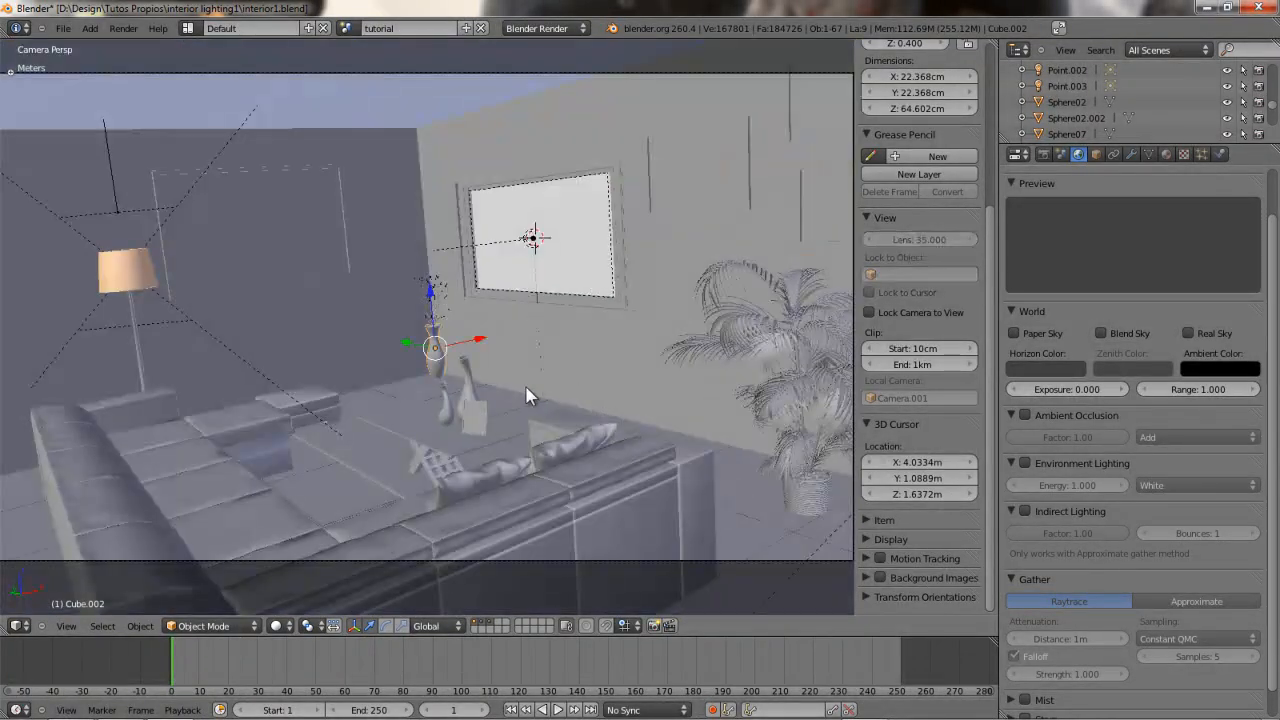
- Duplicate the camera, make the copy the active camera, and fly it close to the vase in the room's corner
{"action": "right_click", "coordinate": [632, 561]}
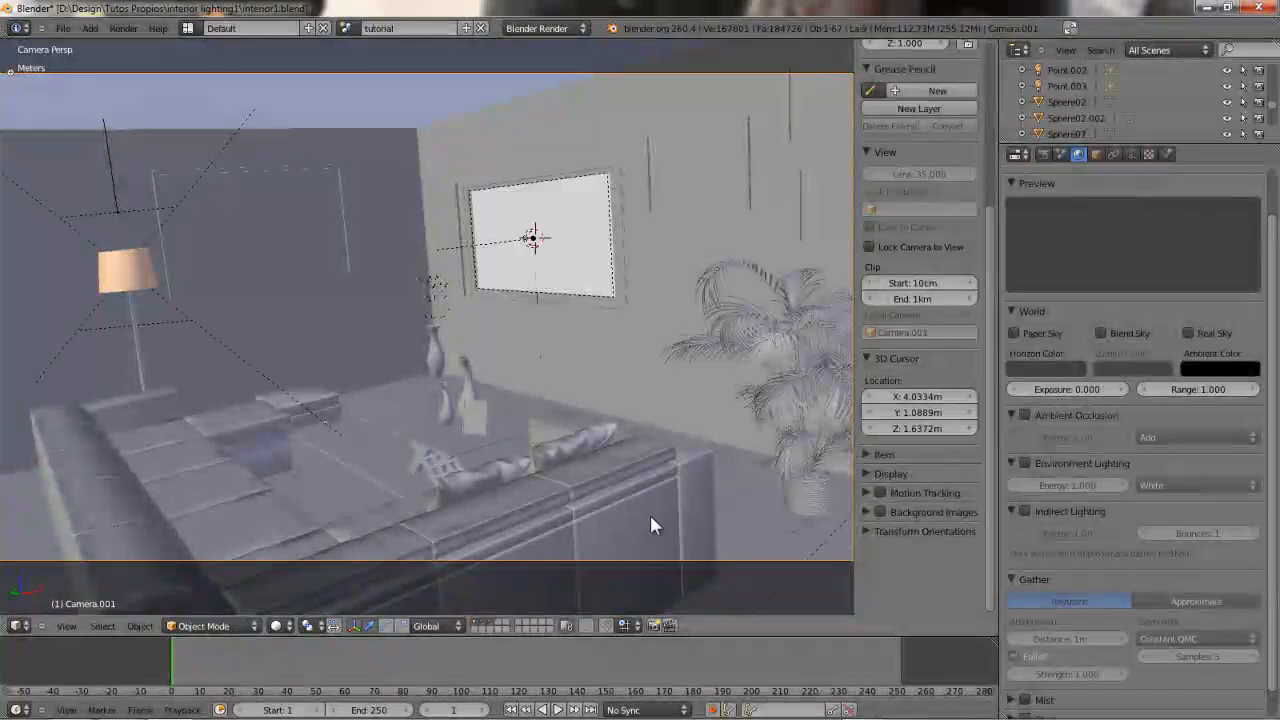
{"action": "key", "text": "ctrl+KP_0"}
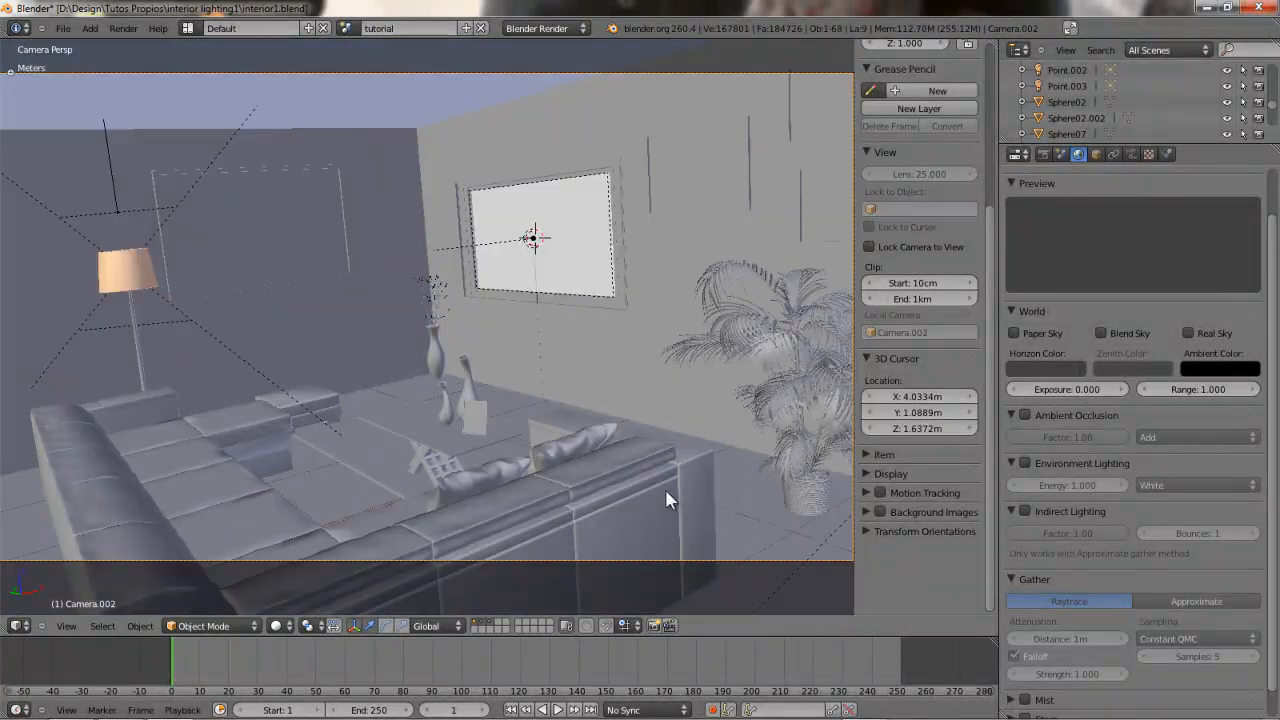
{"action": "key", "text": "shift+f"}
{"action": "scroll", "coordinate": [434, 308], "scroll_direction": "up", "scroll_amount": 3}
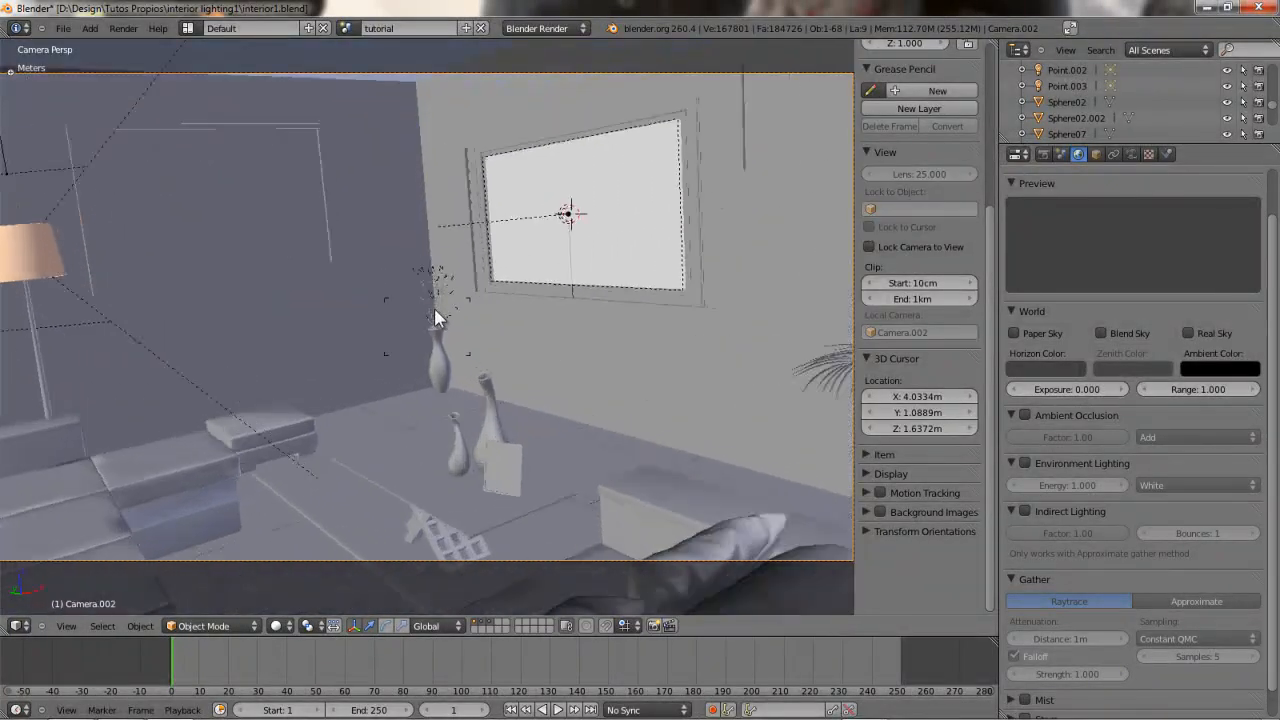
{"action": "left_click", "coordinate": [438, 370]}
{"action": "key", "text": "shift+f"}
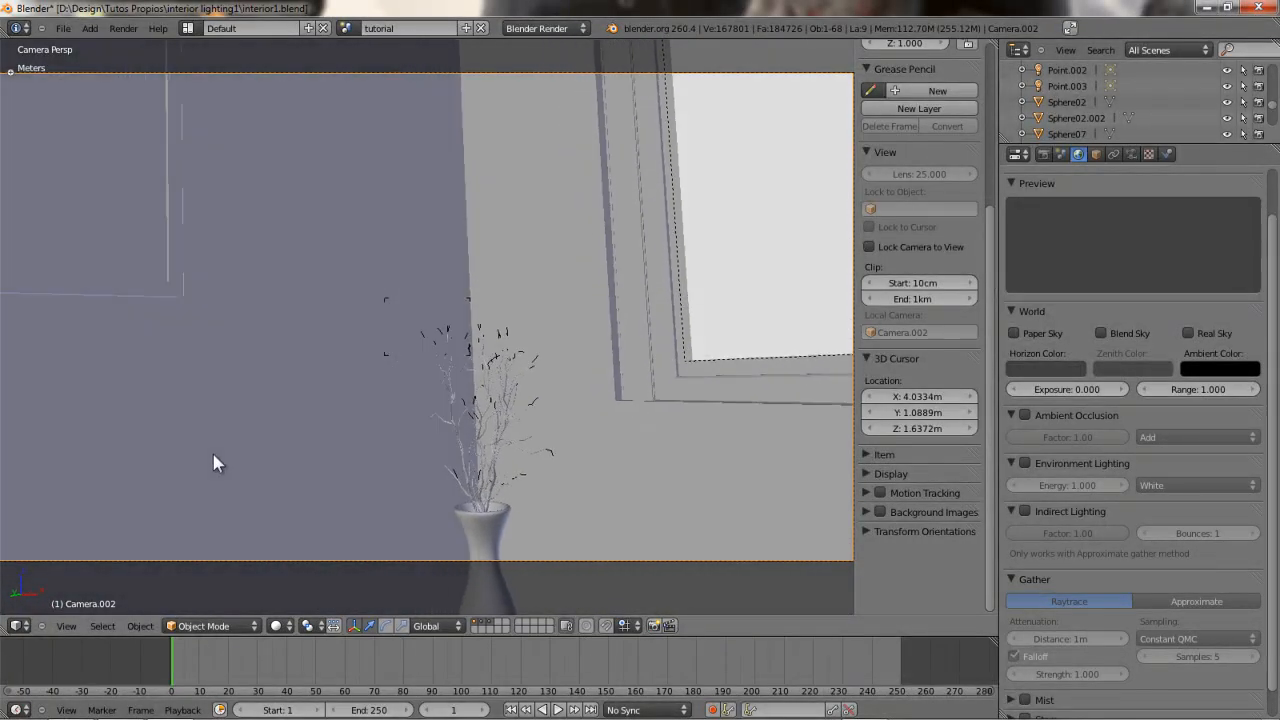
{"action": "left_click", "coordinate": [589, 454]}
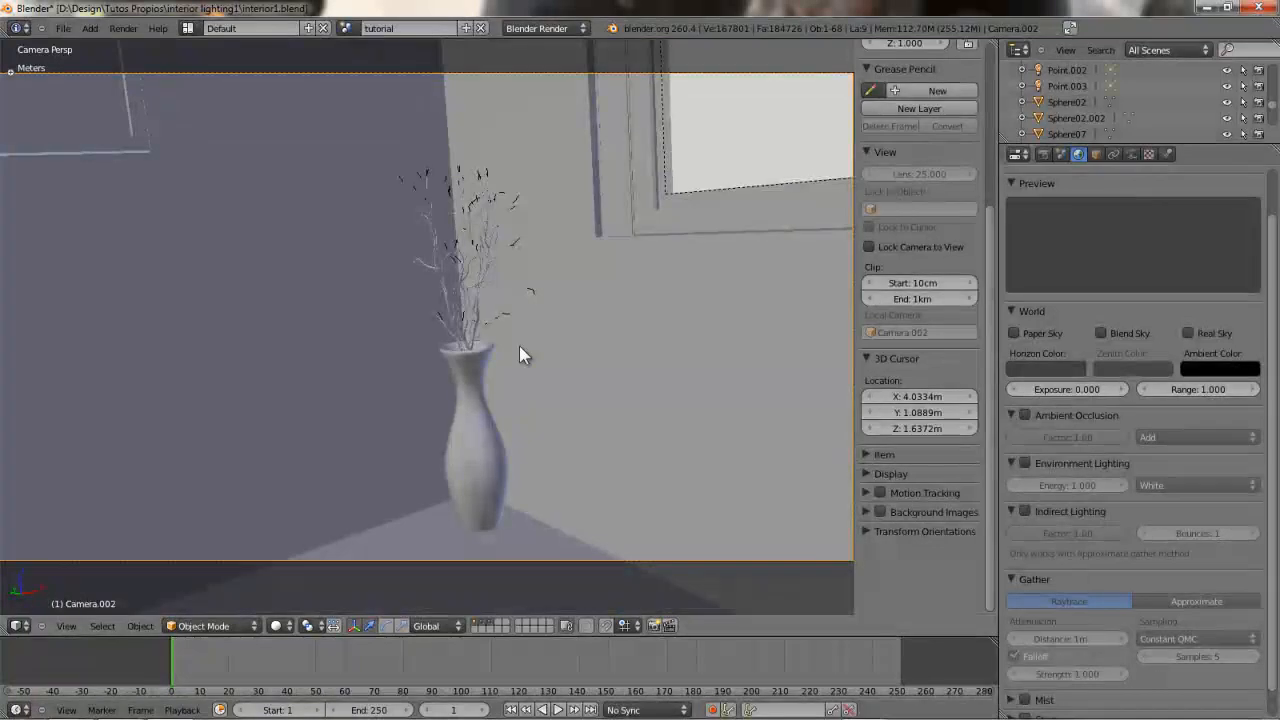
- Move the new camera to frame the whole vase body and the floor corner around its base
{"action": "key", "text": "g"}
{"action": "left_click", "coordinate": [573, 312]}
{"action": "key", "text": "g"}
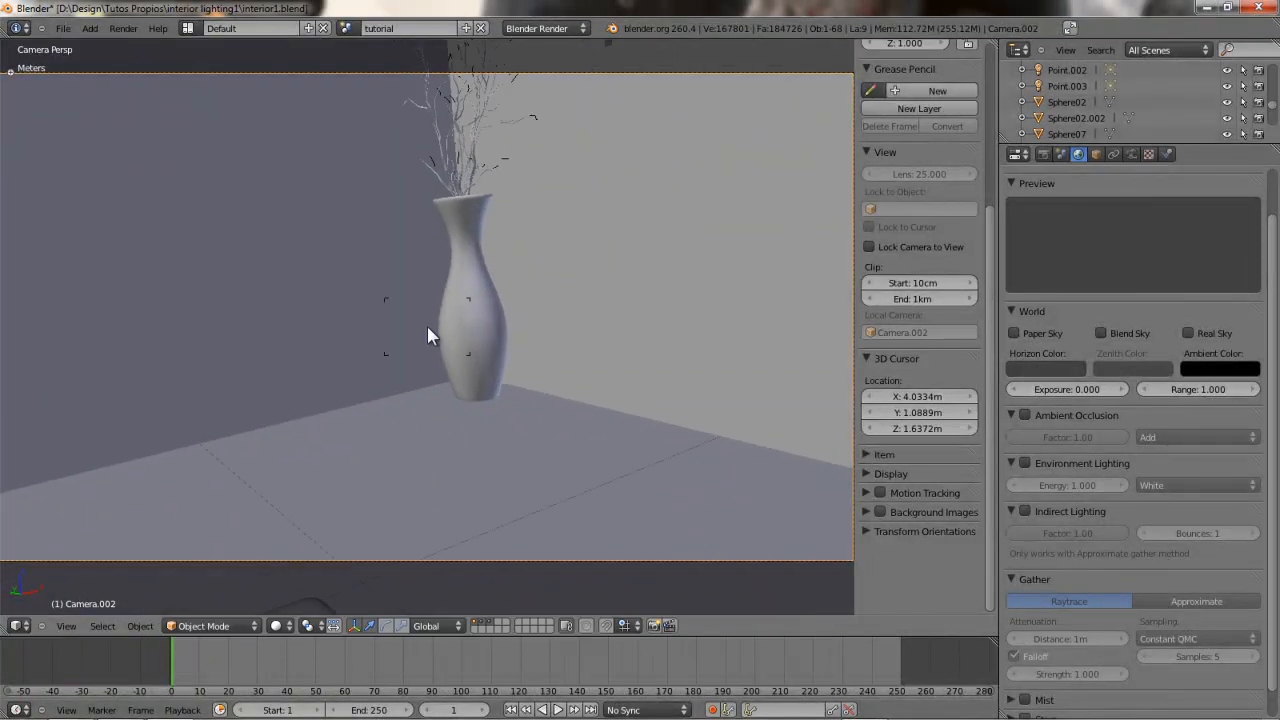
{"action": "left_click", "coordinate": [337, 303]}
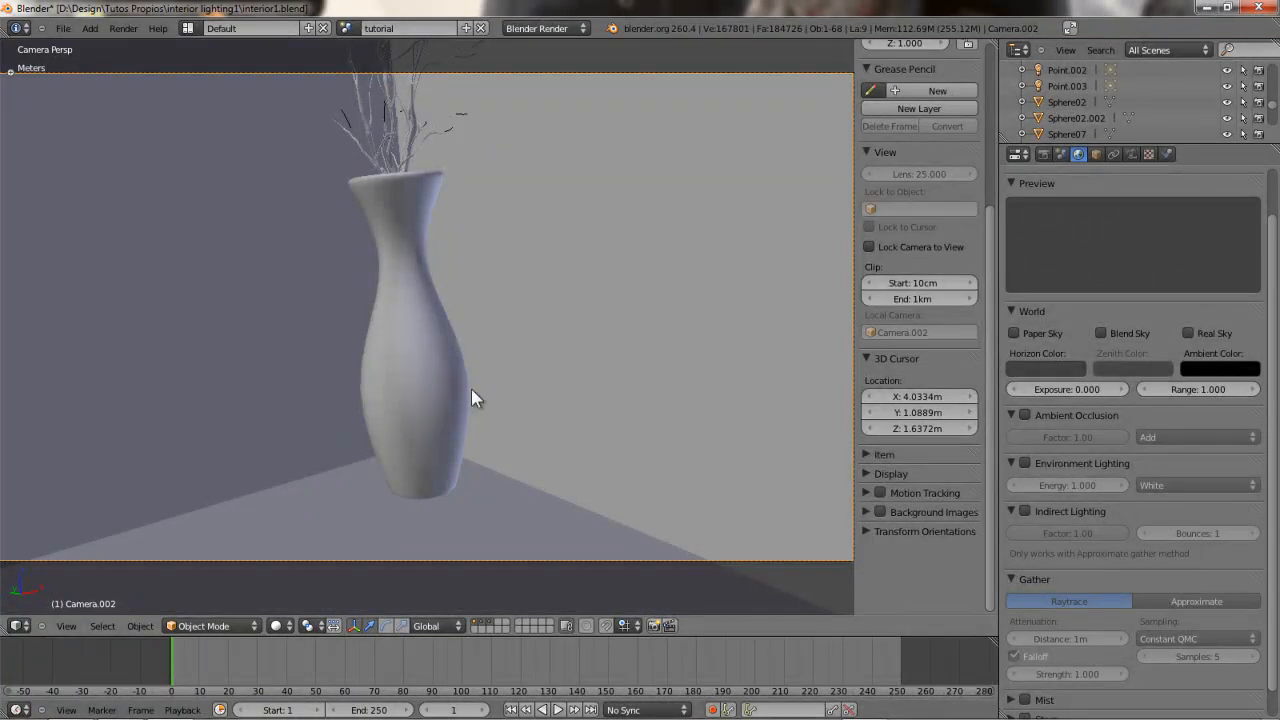
- Enable Ambient Occlusion for the world with a factor of 1.00 and the Add blend mode
{"action": "left_click", "coordinate": [1025, 415]}
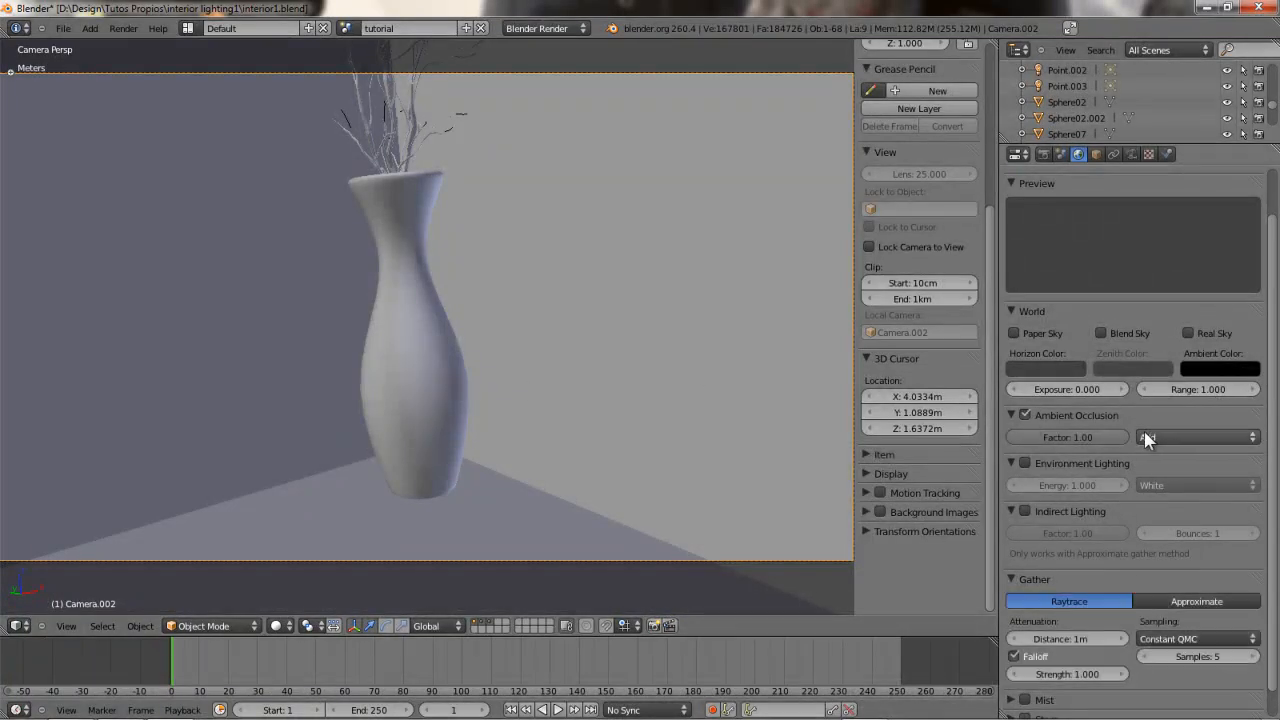
{"action": "left_click", "coordinate": [1025, 415]}
{"action": "scroll", "coordinate": [1098, 386], "scroll_direction": "down", "scroll_amount": 1}
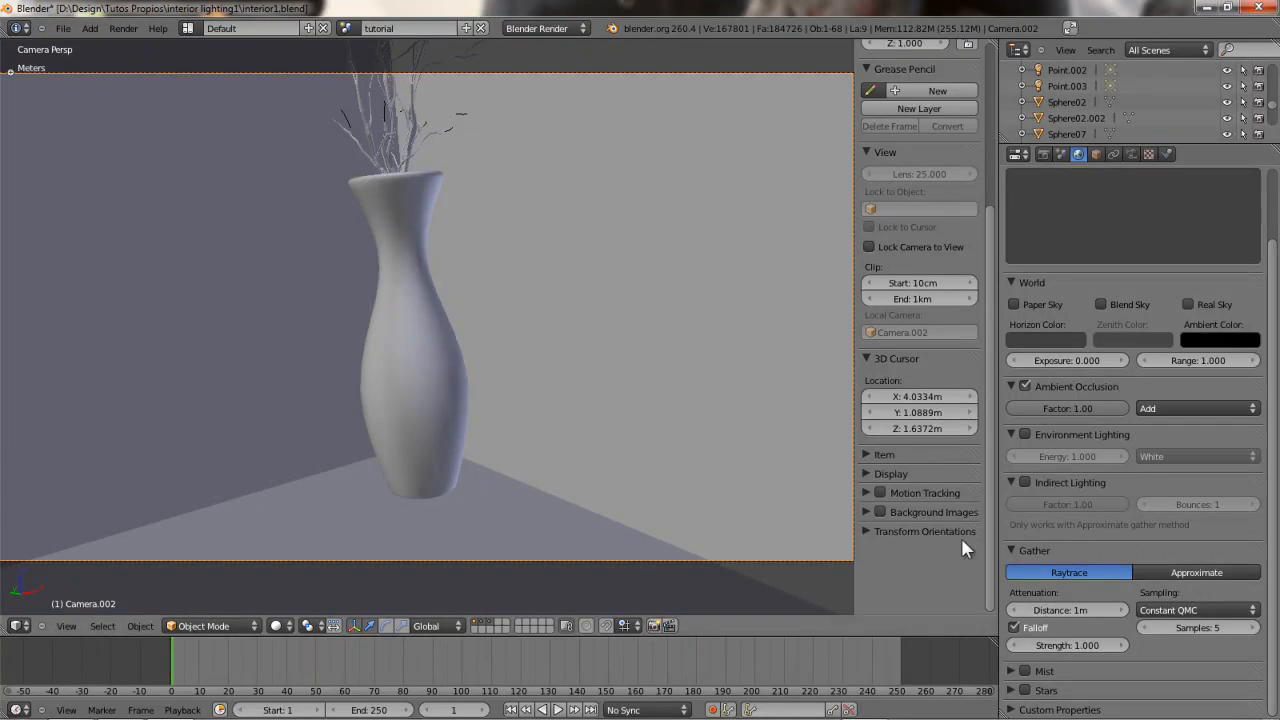
{"action": "left_click", "coordinate": [1008, 550]}
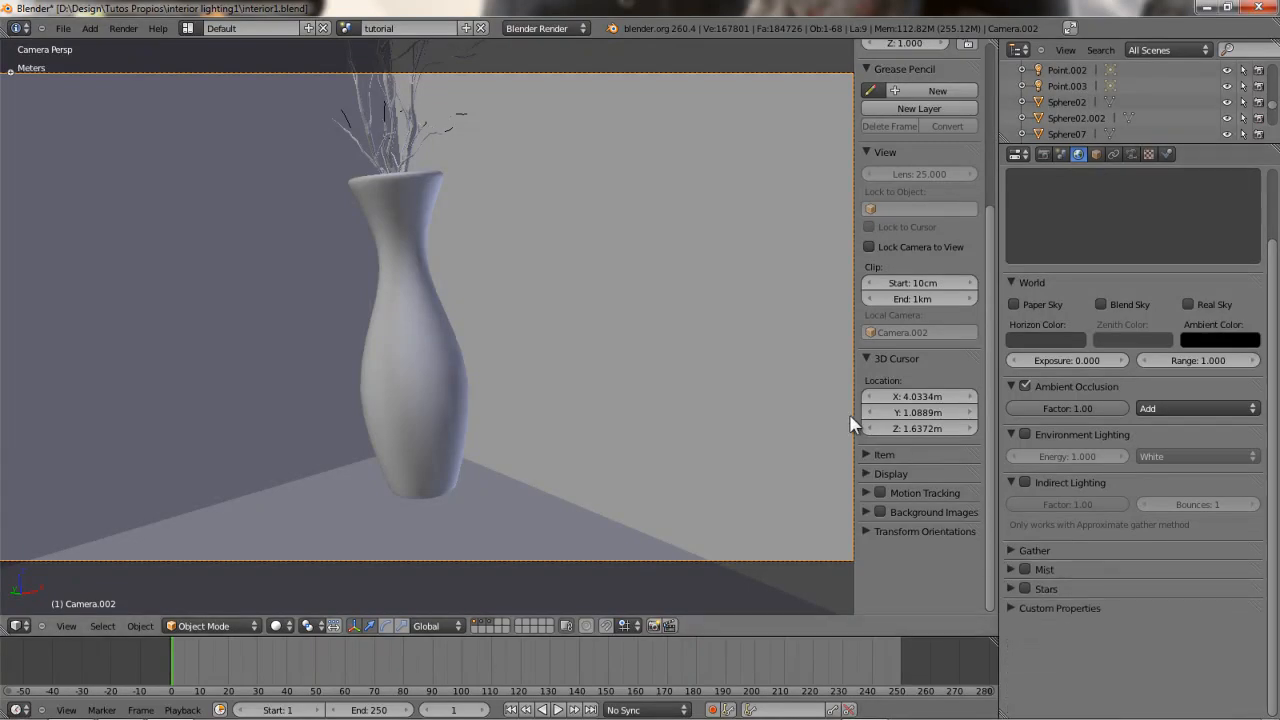
{"action": "left_click", "coordinate": [1008, 550]}
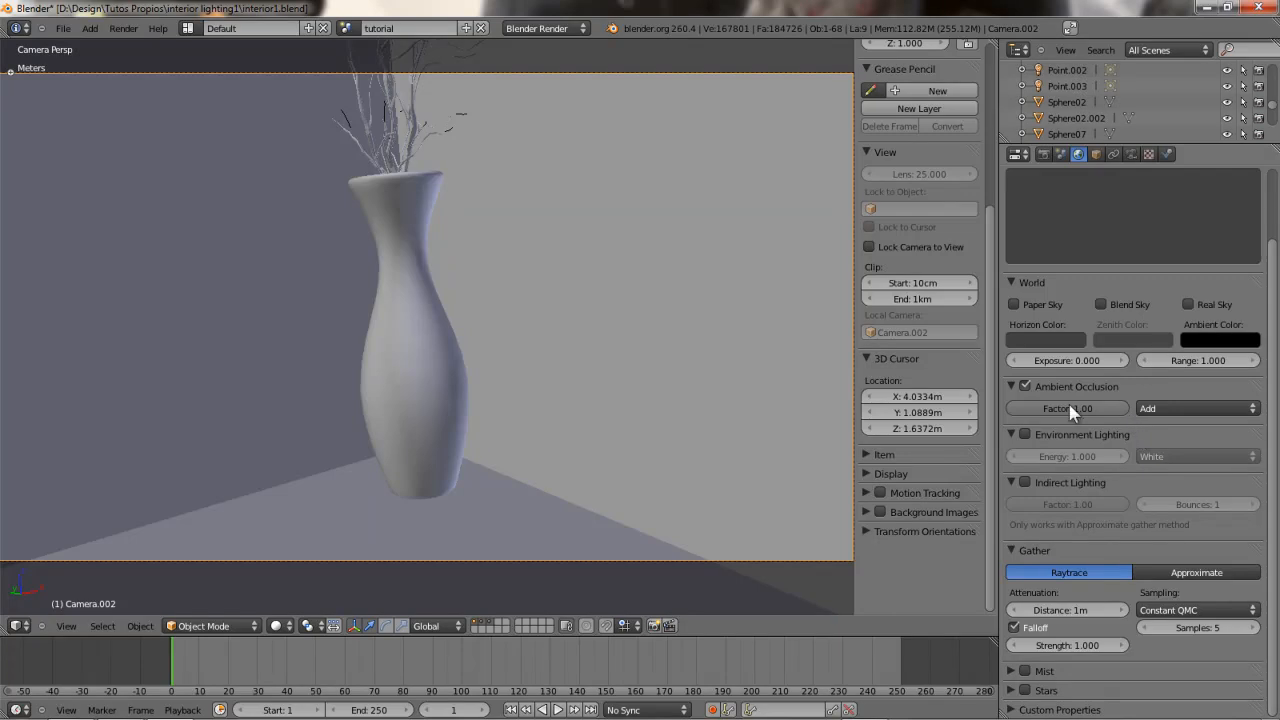
{"action": "left_click", "coordinate": [1156, 404]}
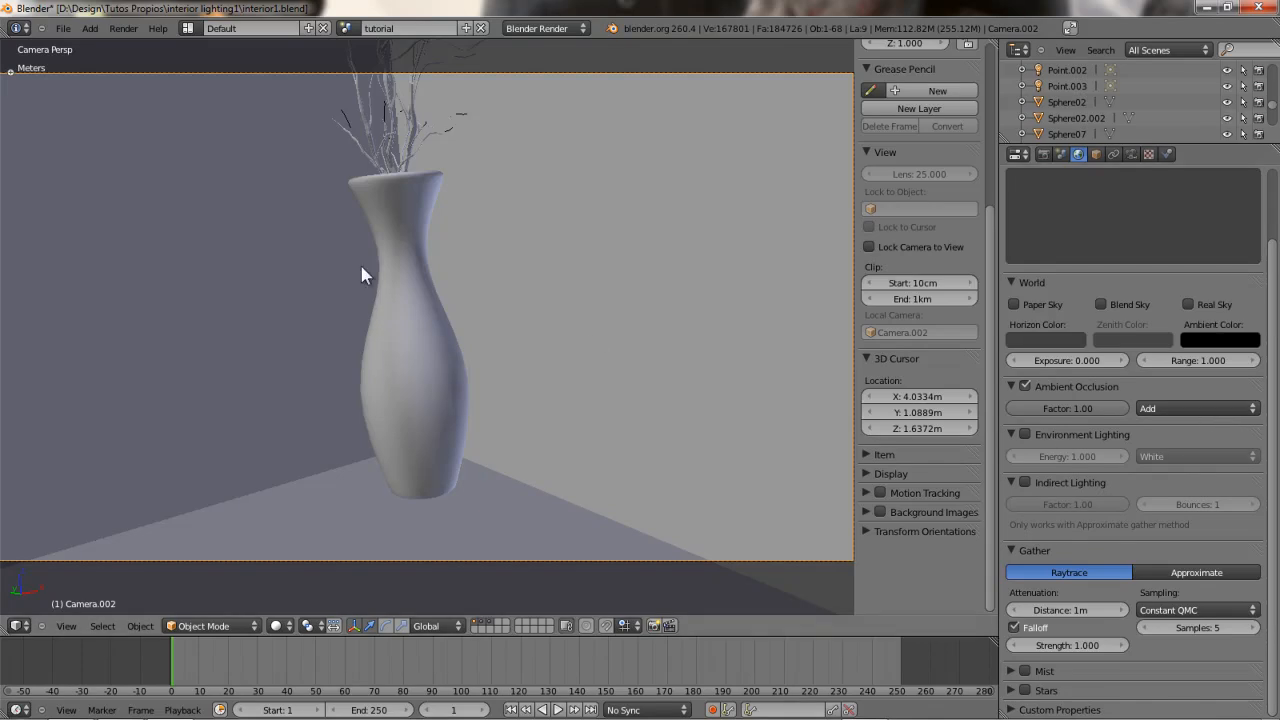
- Render the vase close-up with Ambient Occlusion enabled and examine the contact shading around the vase's base
{"action": "scroll", "coordinate": [521, 288], "scroll_direction": "down", "scroll_amount": 2}
{"action": "key", "text": "ctrl+b"}
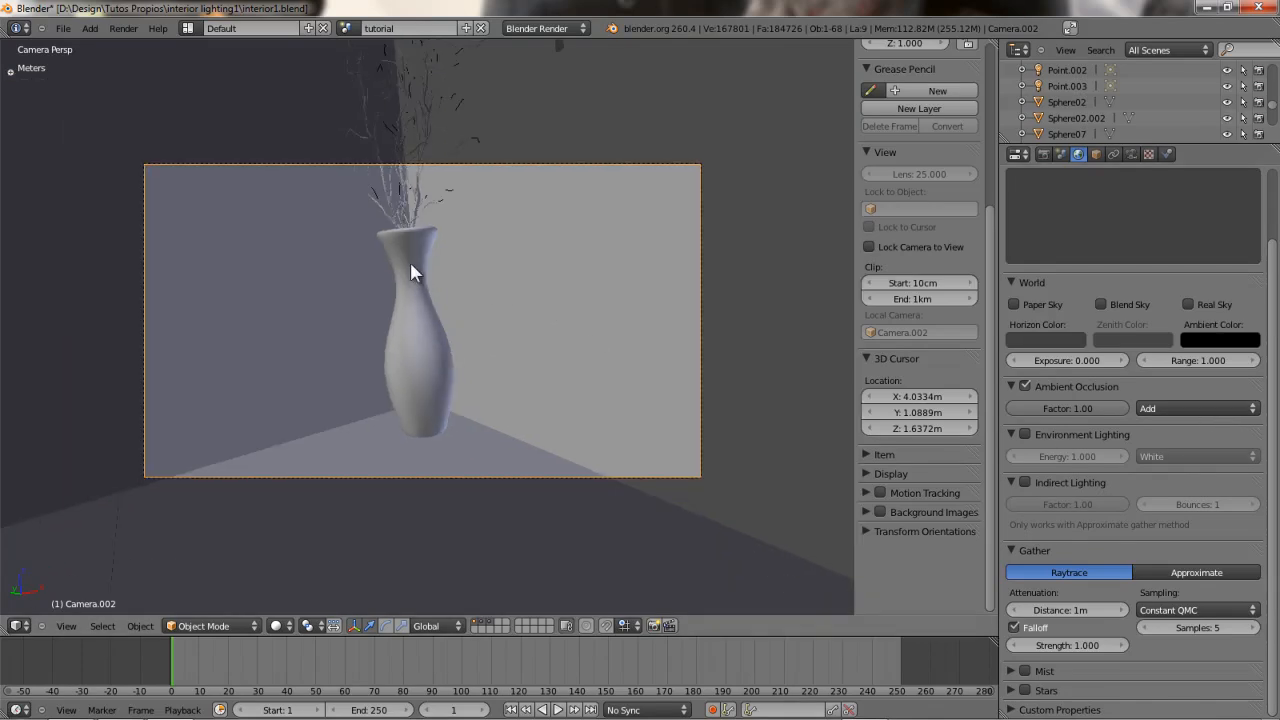
{"action": "key", "text": "Escape"}
{"action": "key", "text": "F12"}
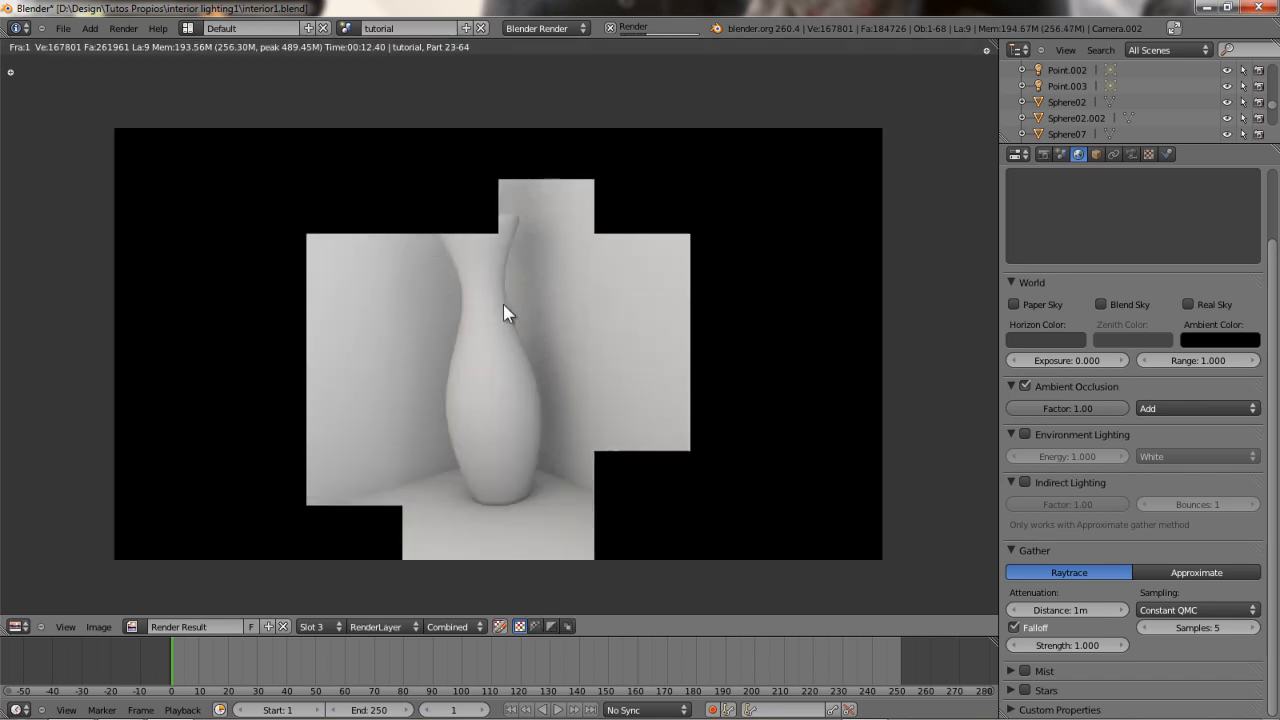
{"action": "scroll", "coordinate": [500, 403], "scroll_direction": "up", "scroll_amount": 1}
{"action": "middle_click_drag", "start_coordinate": [500, 403], "coordinate": [489, 219]}
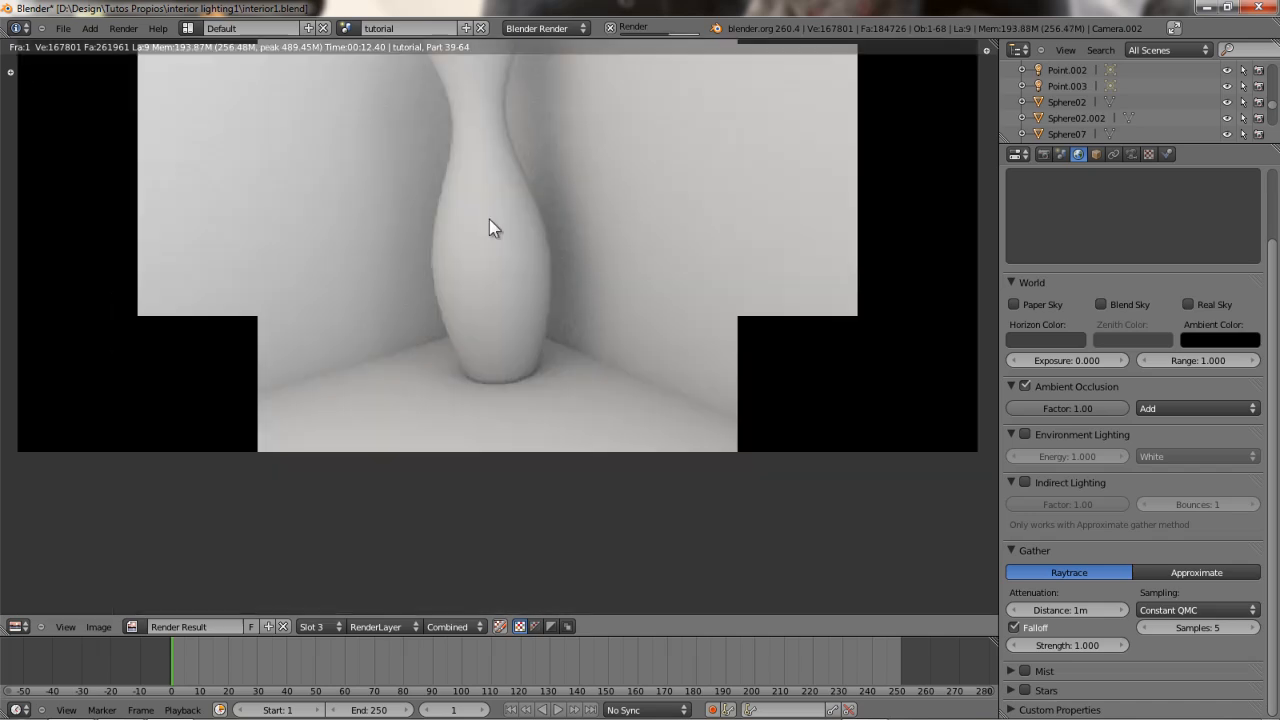
{"action": "scroll", "coordinate": [490, 343], "scroll_direction": "up", "scroll_amount": 6}
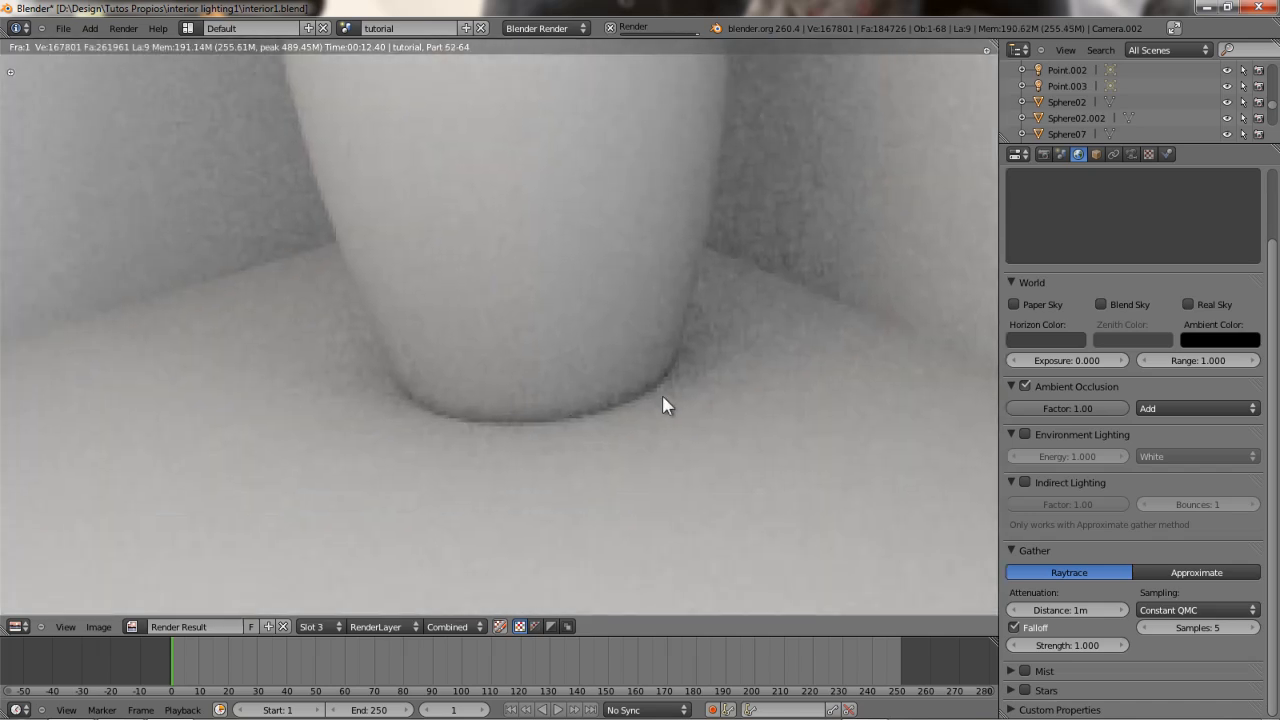
{"action": "scroll", "coordinate": [389, 417], "scroll_direction": "down", "scroll_amount": 6}
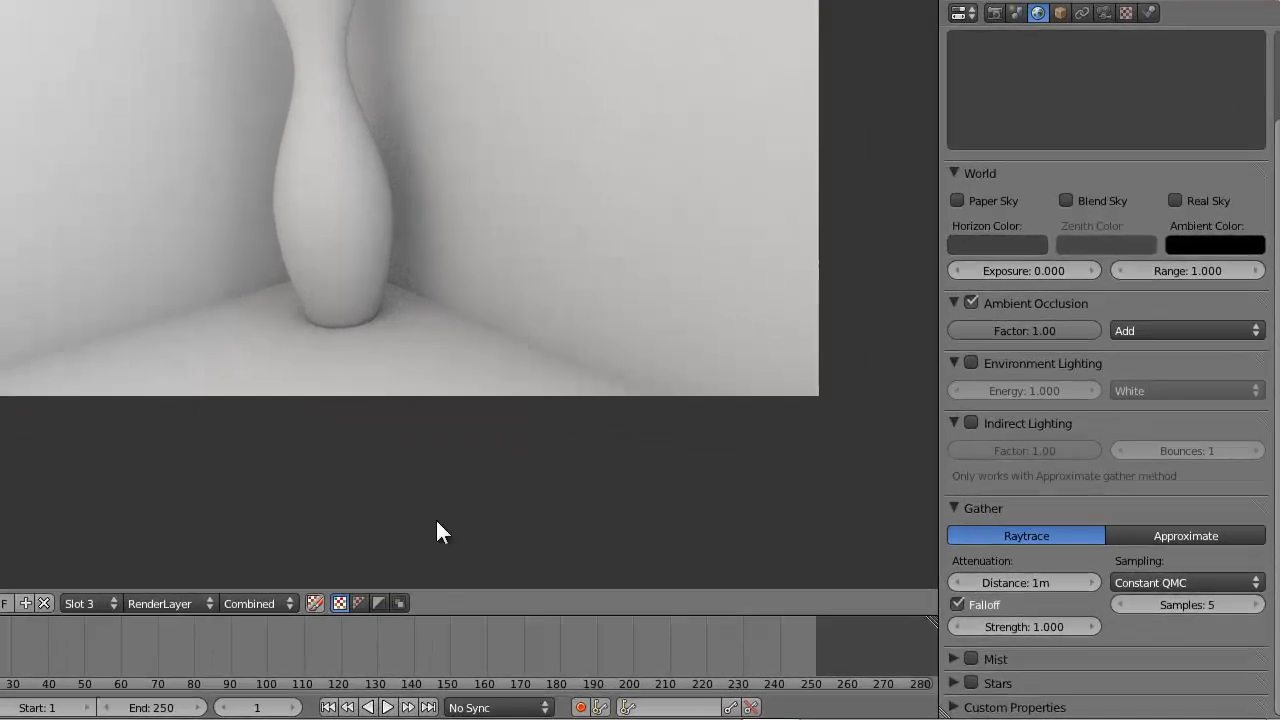
- Disable Ambient Occlusion and render the vase close-up again into Slot 2 for comparison
{"action": "left_click", "coordinate": [970, 303]}
{"action": "left_click", "coordinate": [75, 603]}
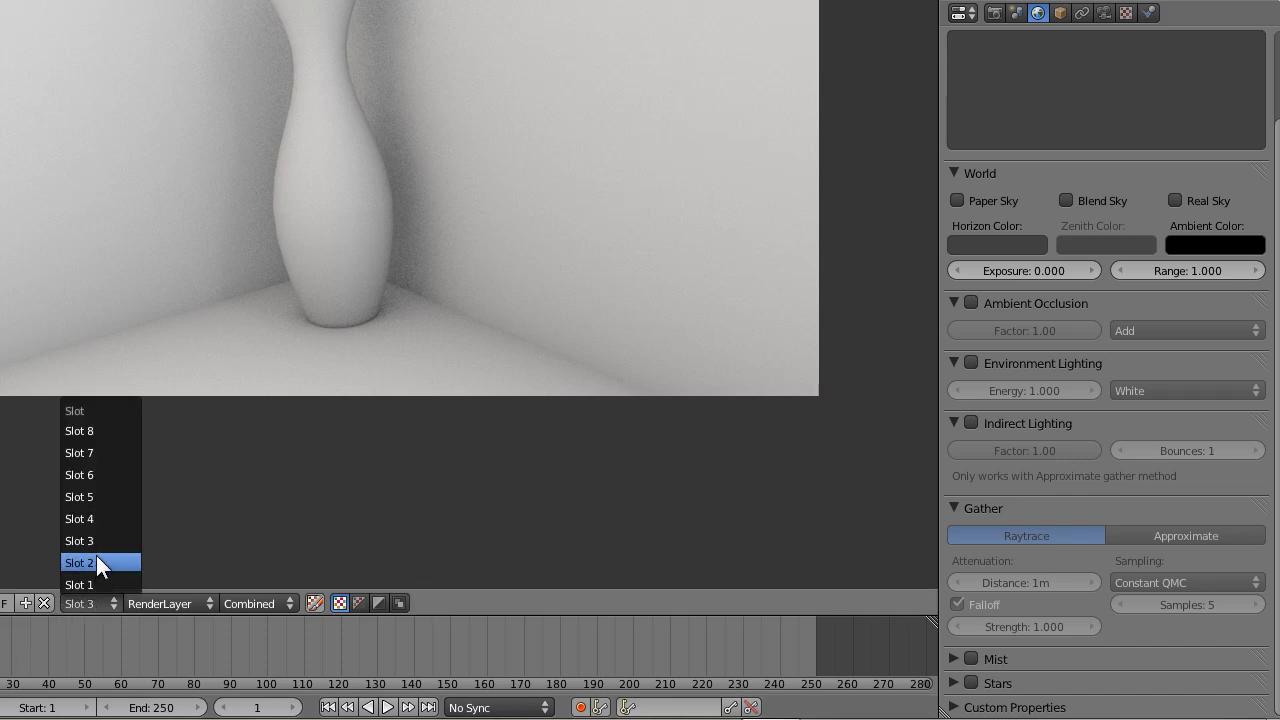
{"action": "left_click", "coordinate": [97, 563]}
{"action": "key", "text": "F12"}
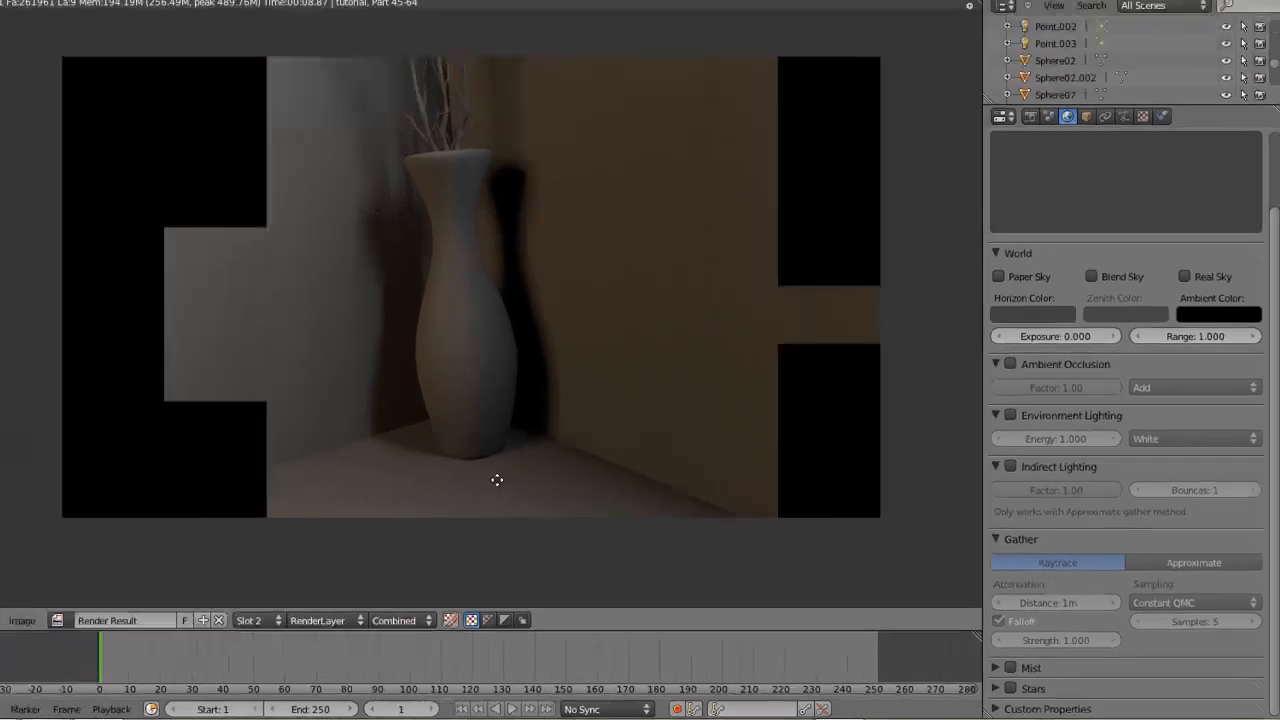
- Compare the vase base shading in the Slot 2 render without Ambient Occlusion and the Slot 3 render with it
{"action": "scroll", "coordinate": [334, 434], "scroll_direction": "up", "scroll_amount": 4}
{"action": "scroll", "coordinate": [527, 436], "scroll_direction": "up", "scroll_amount": 2}
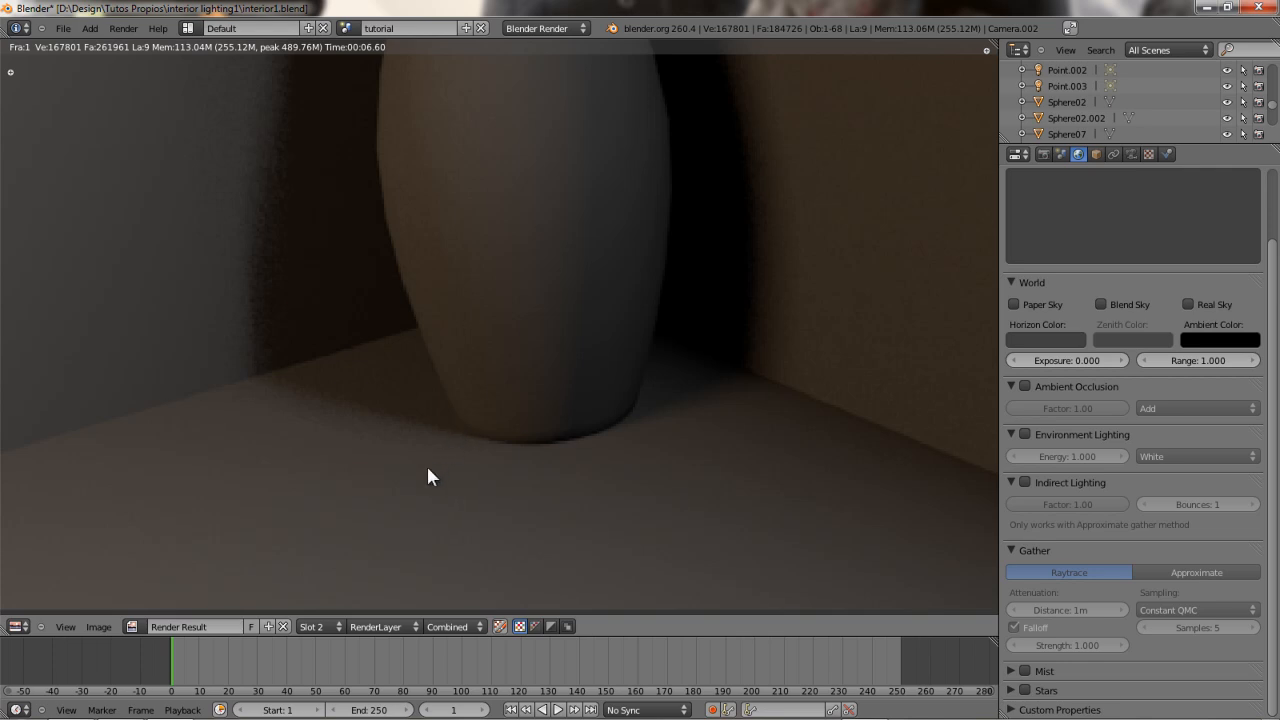
{"action": "left_click", "coordinate": [312, 626]}
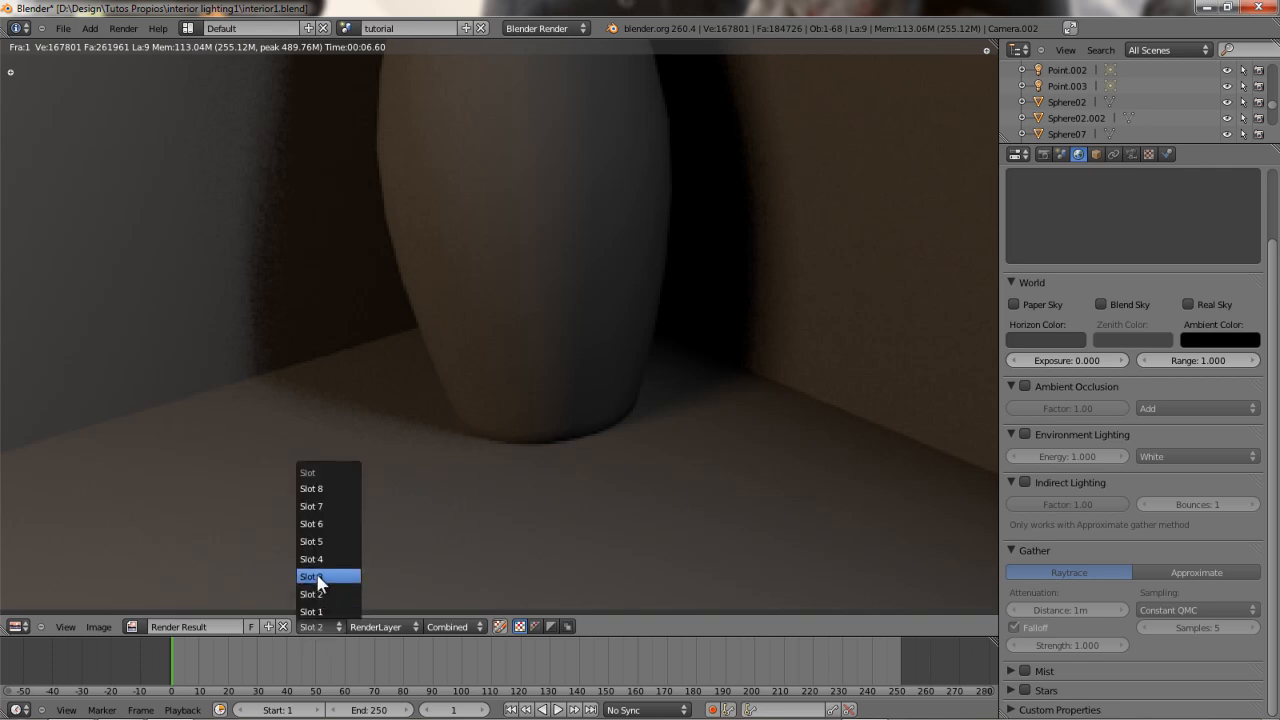
{"action": "left_click", "coordinate": [319, 577]}
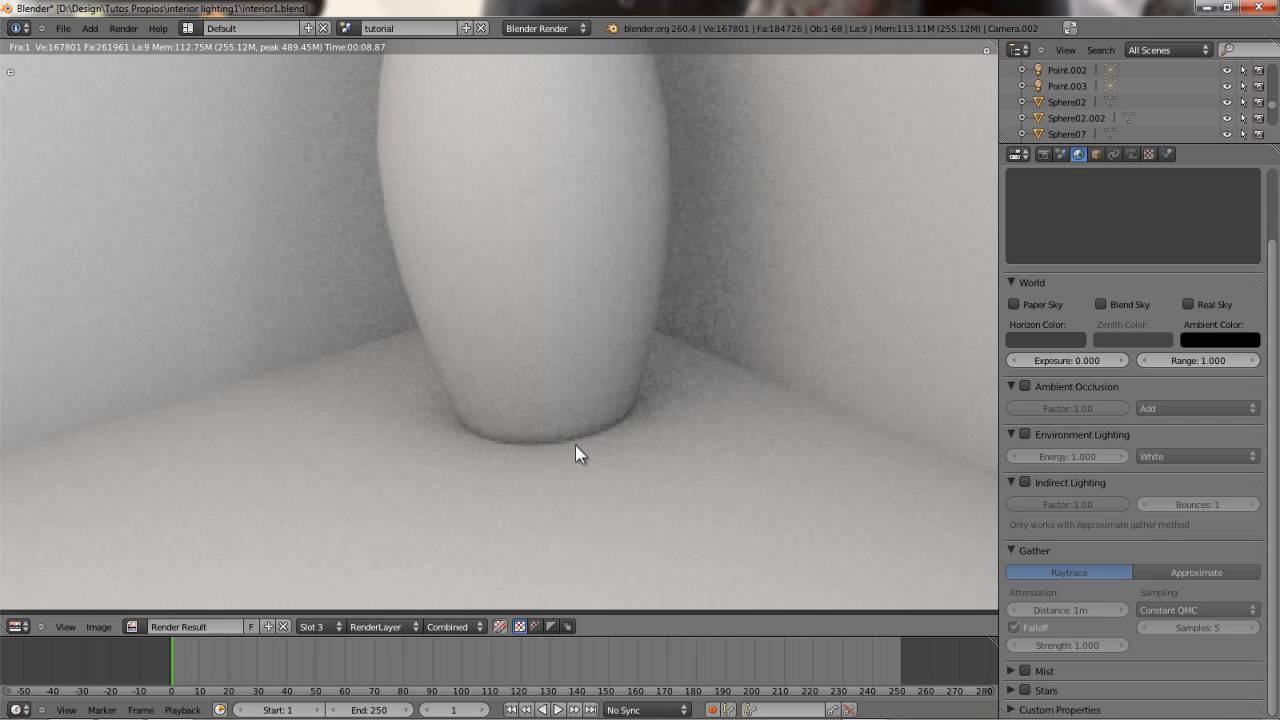
{"action": "scroll", "coordinate": [555, 437], "scroll_direction": "up", "scroll_amount": 2}
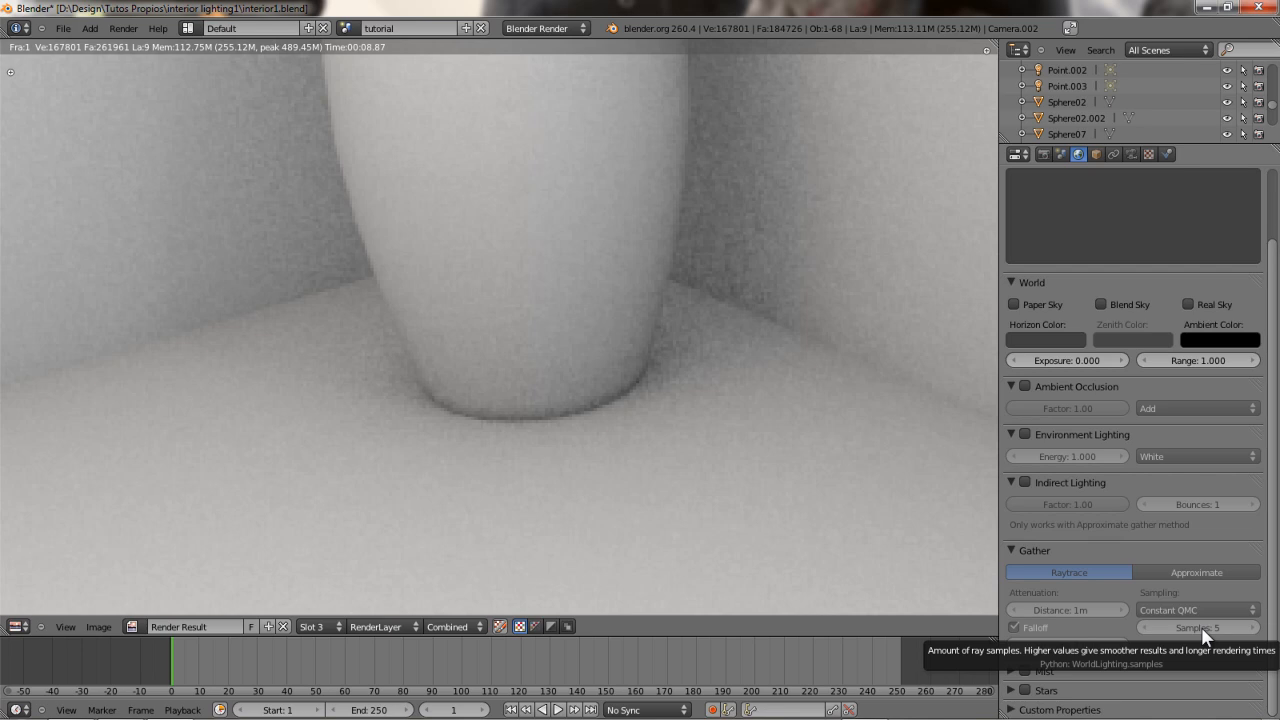
{"action": "scroll", "coordinate": [771, 466], "scroll_direction": "down", "scroll_amount": 2}
{"action": "scroll", "coordinate": [611, 334], "scroll_direction": "up", "scroll_amount": 1}
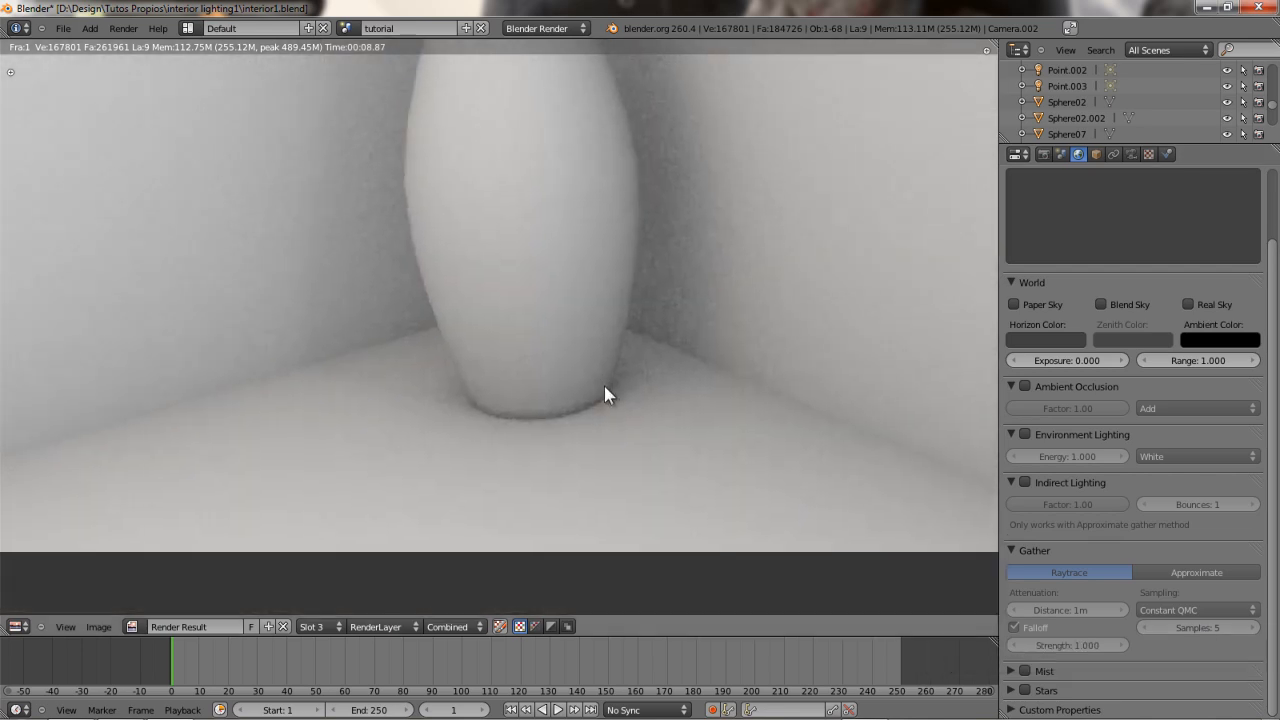
{"action": "scroll", "coordinate": [604, 386], "scroll_direction": "down", "scroll_amount": 5}
{"action": "scroll", "coordinate": [587, 385], "scroll_direction": "up", "scroll_amount": 3}
{"action": "middle_click_drag", "start_coordinate": [571, 357], "coordinate": [587, 416]}
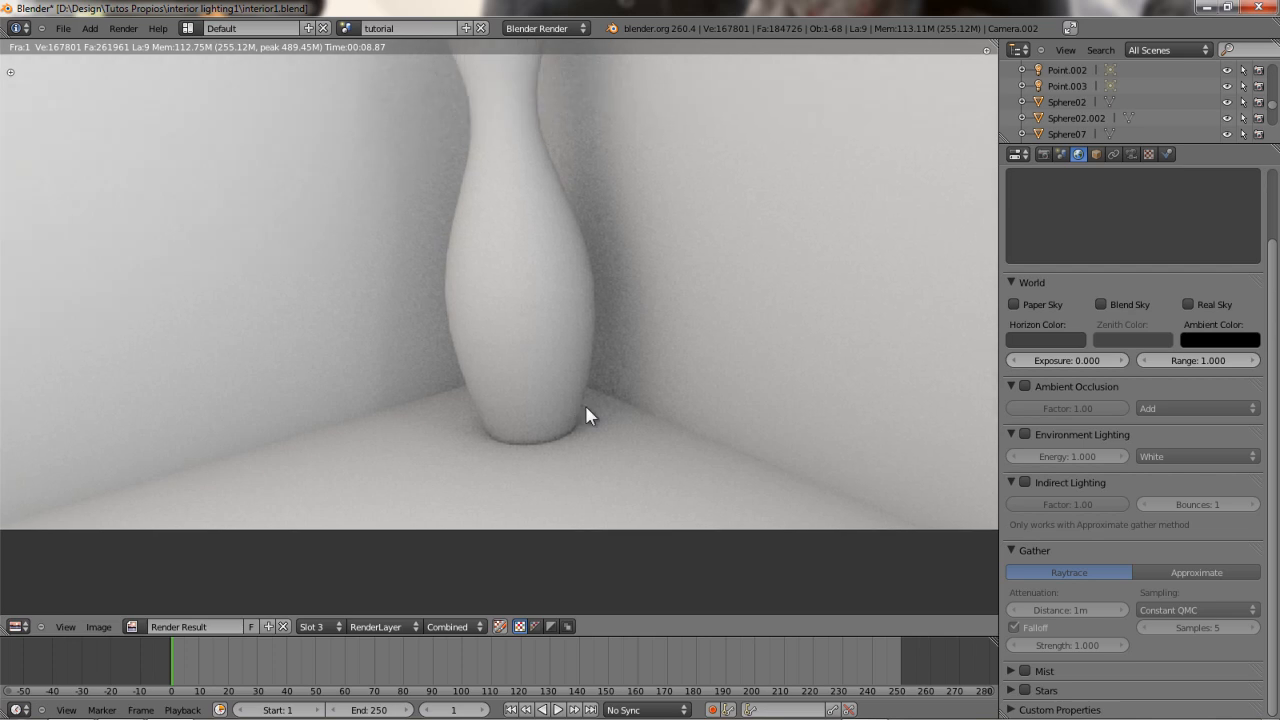
- Re-enable Ambient Occlusion for the world and examine the shading around the vase and wall corner in the Slot 3 render
{"action": "left_click", "coordinate": [1024, 386]}
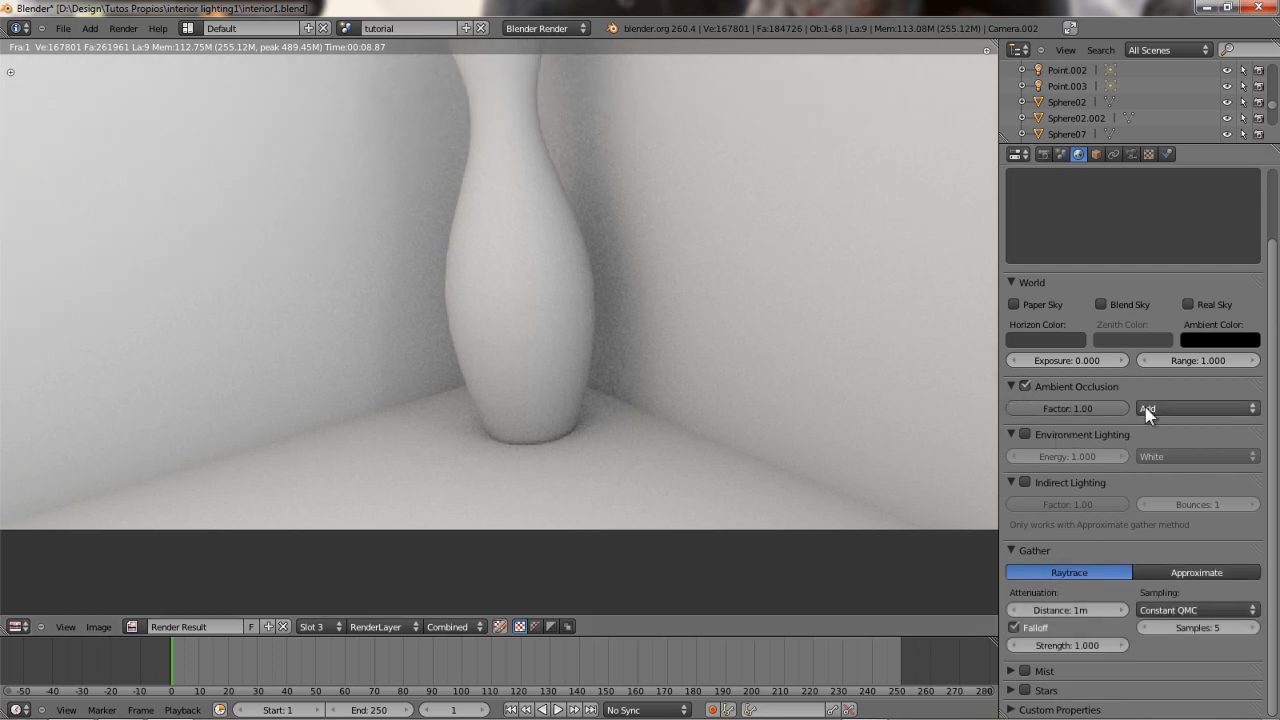
{"action": "scroll", "coordinate": [539, 380], "scroll_direction": "down", "scroll_amount": 2}
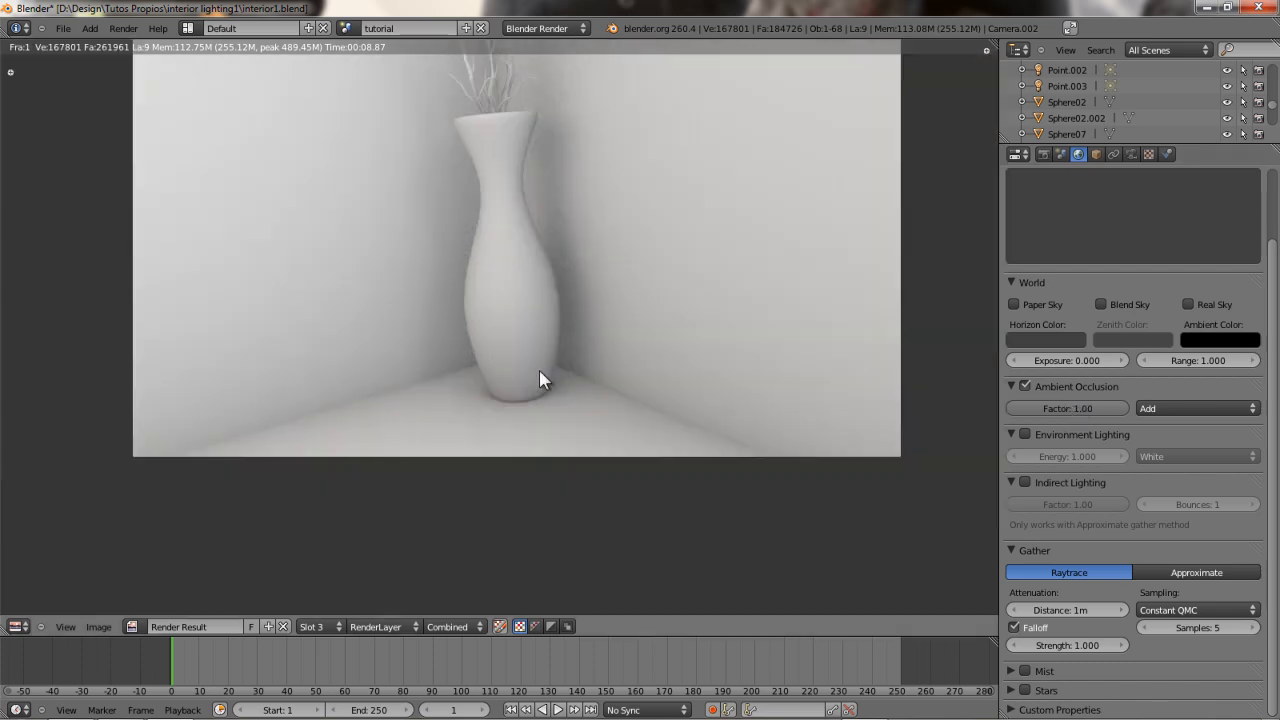
{"action": "scroll", "coordinate": [539, 372], "scroll_direction": "down", "scroll_amount": 2}
{"action": "scroll", "coordinate": [520, 377], "scroll_direction": "up", "scroll_amount": 4}
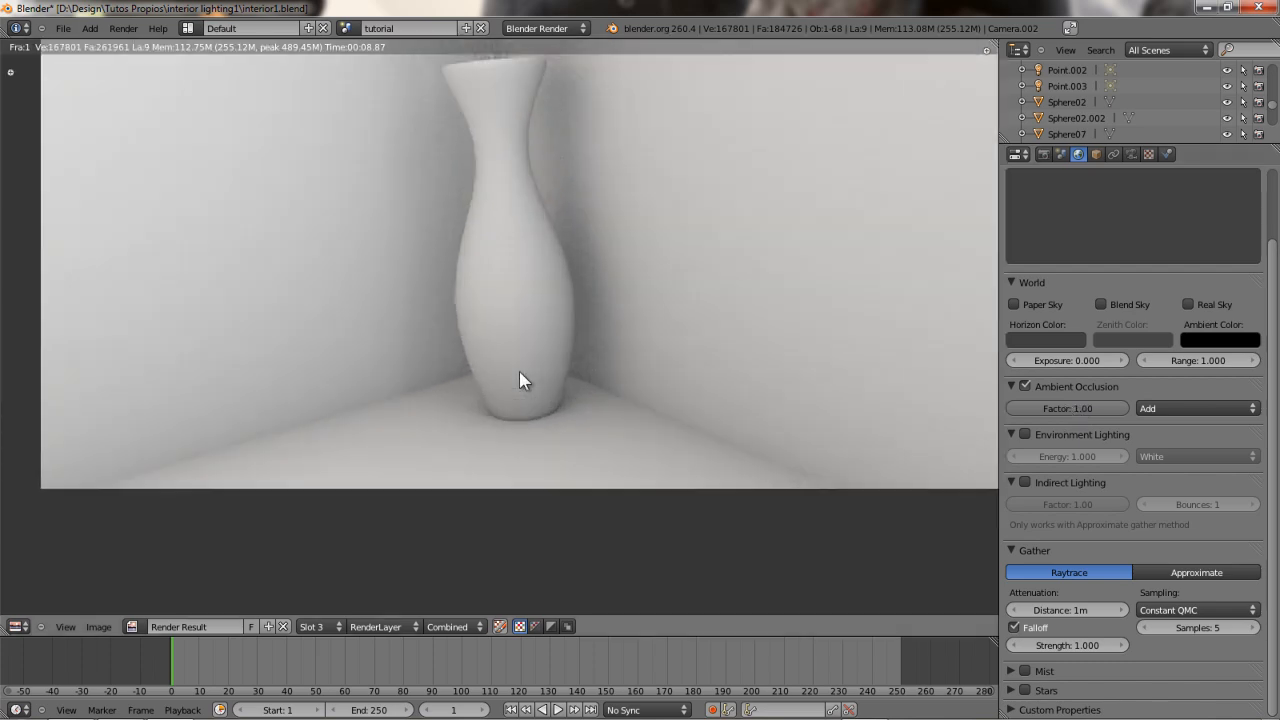
{"action": "middle_click_drag", "start_coordinate": [482, 478], "coordinate": [485, 476]}
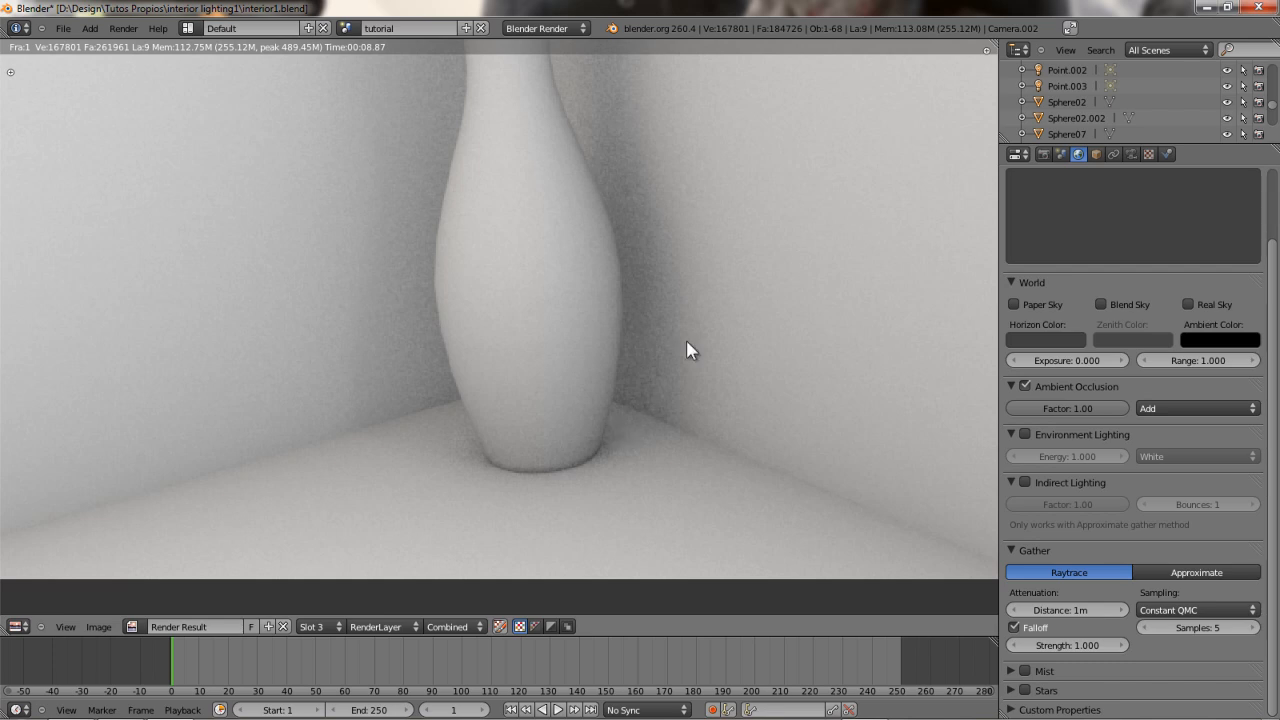
{"action": "scroll", "coordinate": [751, 343], "scroll_direction": "down", "scroll_amount": 5}
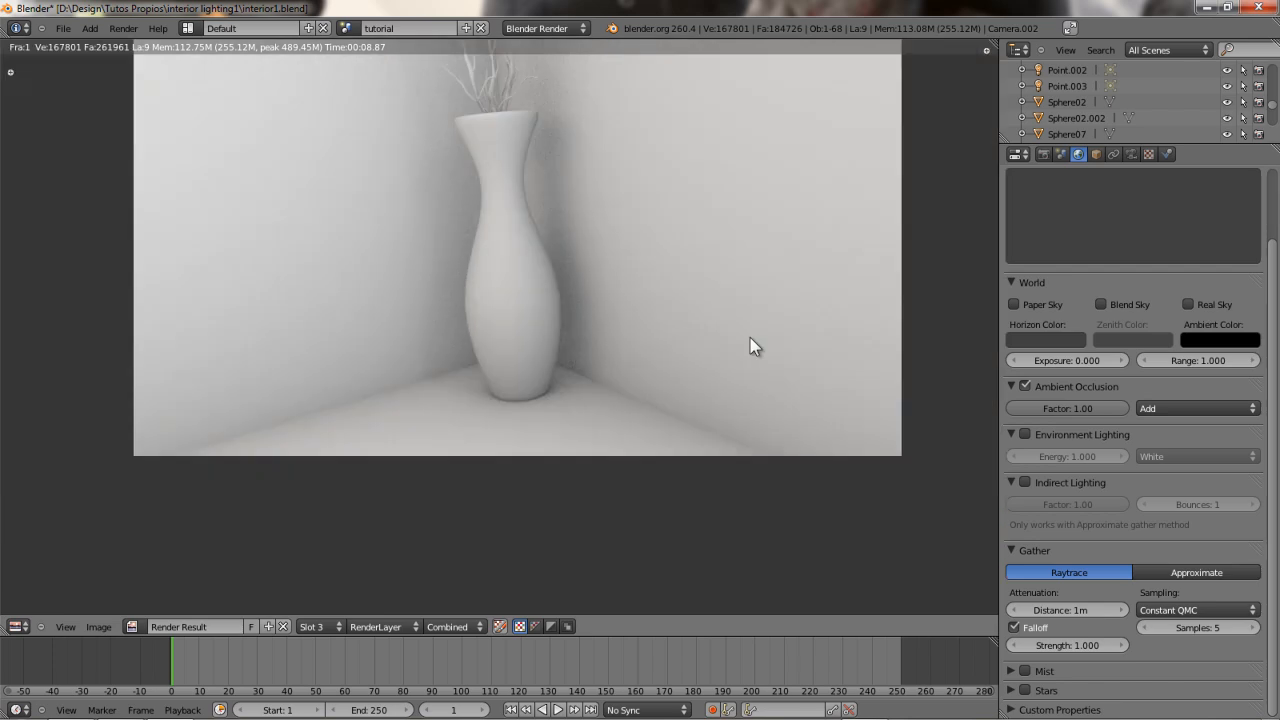
{"action": "scroll", "coordinate": [656, 318], "scroll_direction": "up", "scroll_amount": 3}
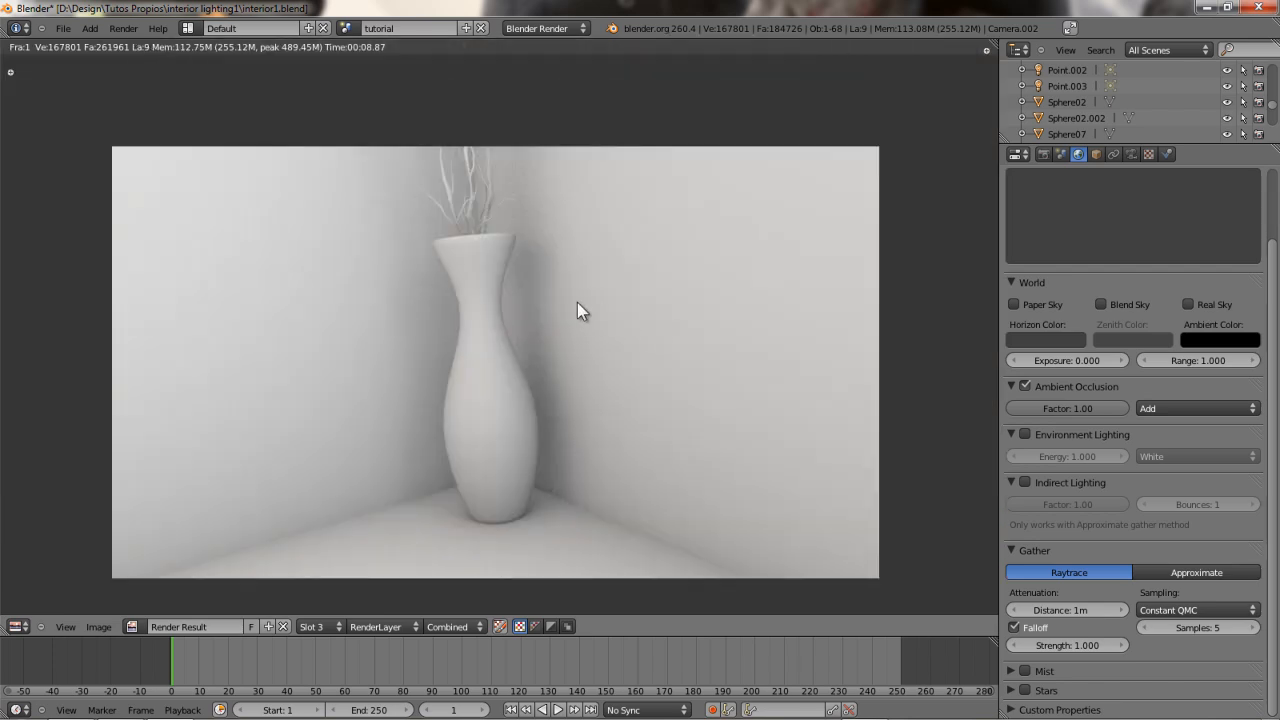
{"action": "scroll", "coordinate": [550, 320], "scroll_direction": "up", "scroll_amount": 5}
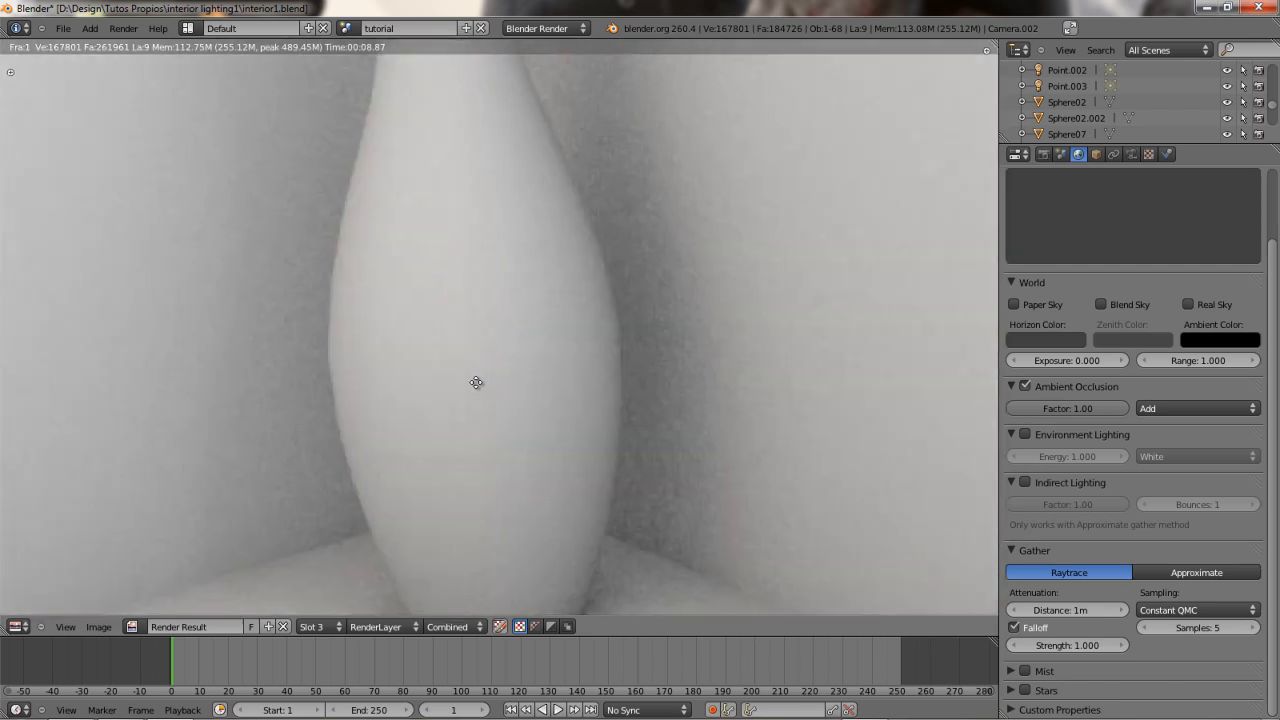
{"action": "scroll", "coordinate": [465, 349], "scroll_direction": "up", "scroll_amount": 1}
{"action": "scroll", "coordinate": [457, 325], "scroll_direction": "down", "scroll_amount": 3}
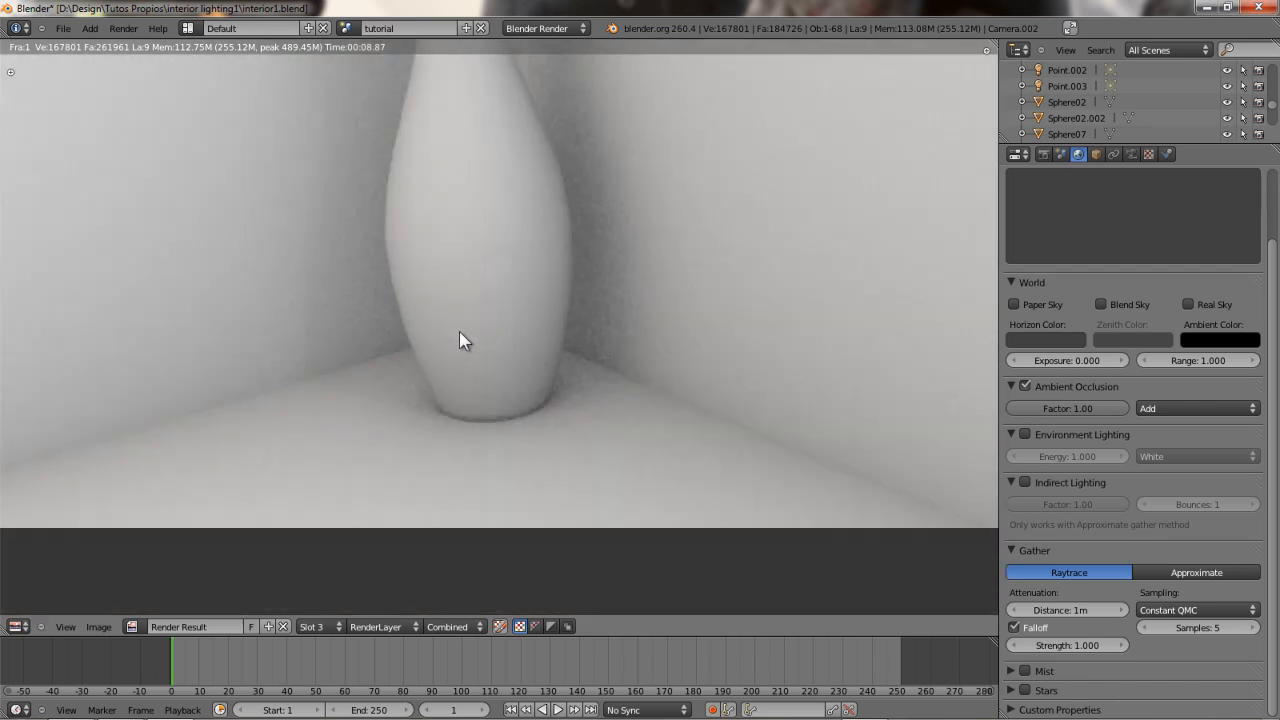
{"action": "scroll", "coordinate": [459, 331], "scroll_direction": "up", "scroll_amount": 2}
{"action": "middle_click_drag", "start_coordinate": [460, 337], "coordinate": [471, 294]}
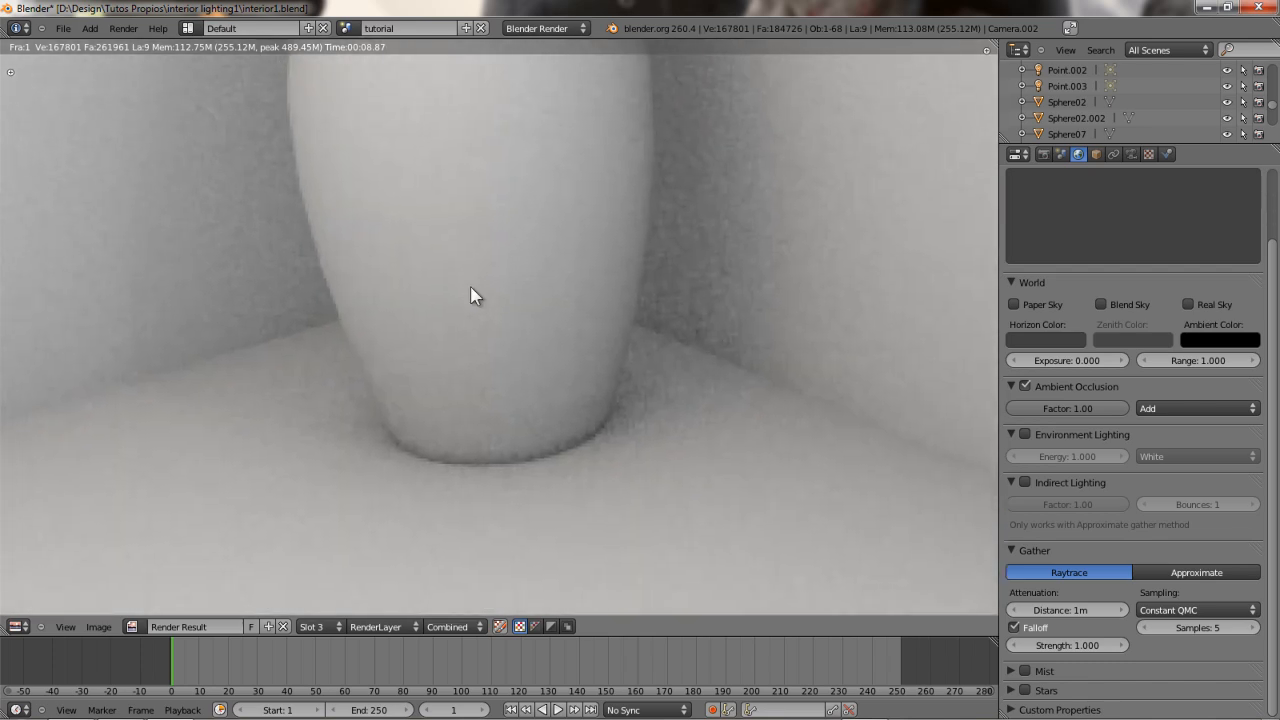
{"action": "scroll", "coordinate": [491, 309], "scroll_direction": "down", "scroll_amount": 3}
{"action": "scroll", "coordinate": [492, 310], "scroll_direction": "up", "scroll_amount": 2}
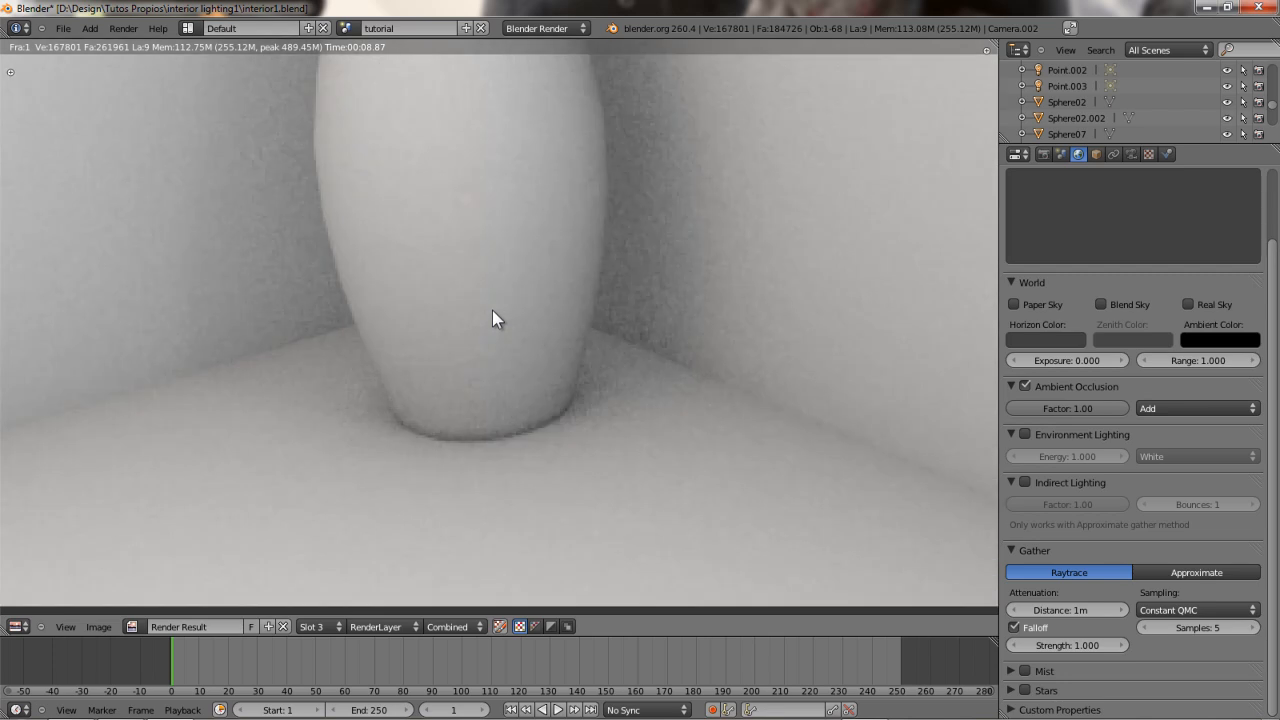
{"action": "scroll", "coordinate": [492, 310], "scroll_direction": "down", "scroll_amount": 5}
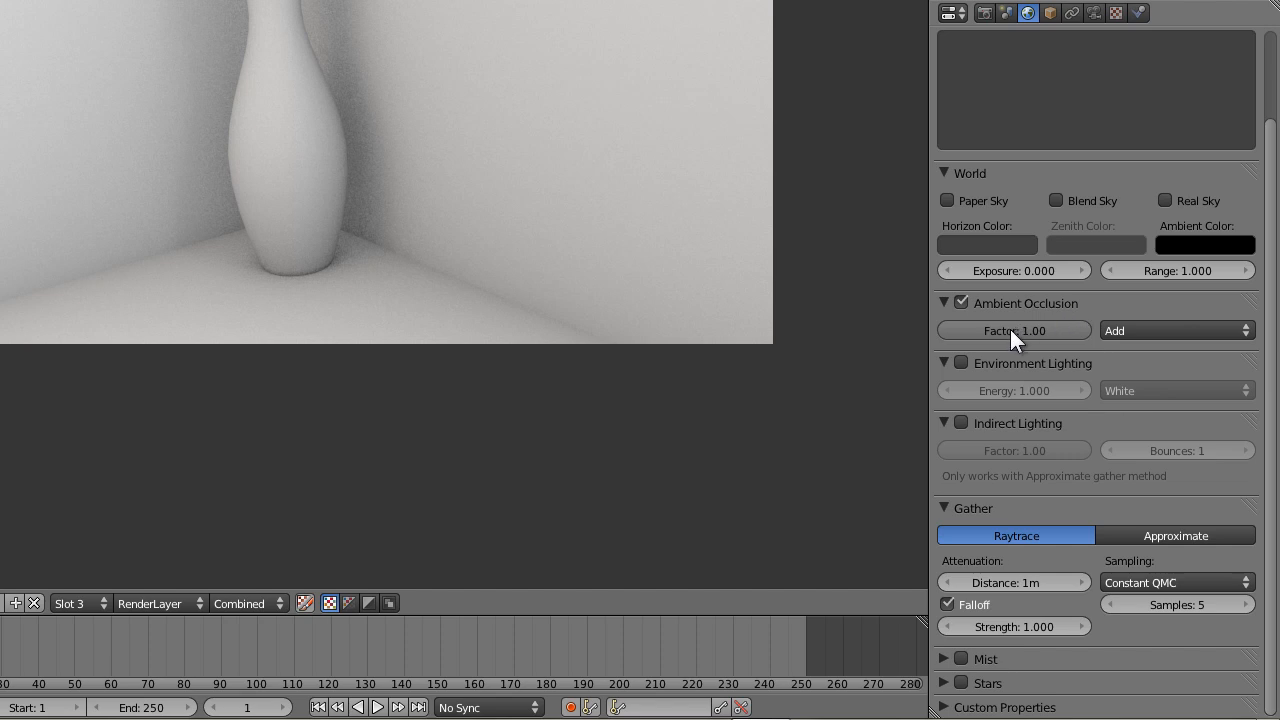
- Set the Ambient Occlusion blend mode to Multiply
{"action": "left_click", "coordinate": [1133, 331]}
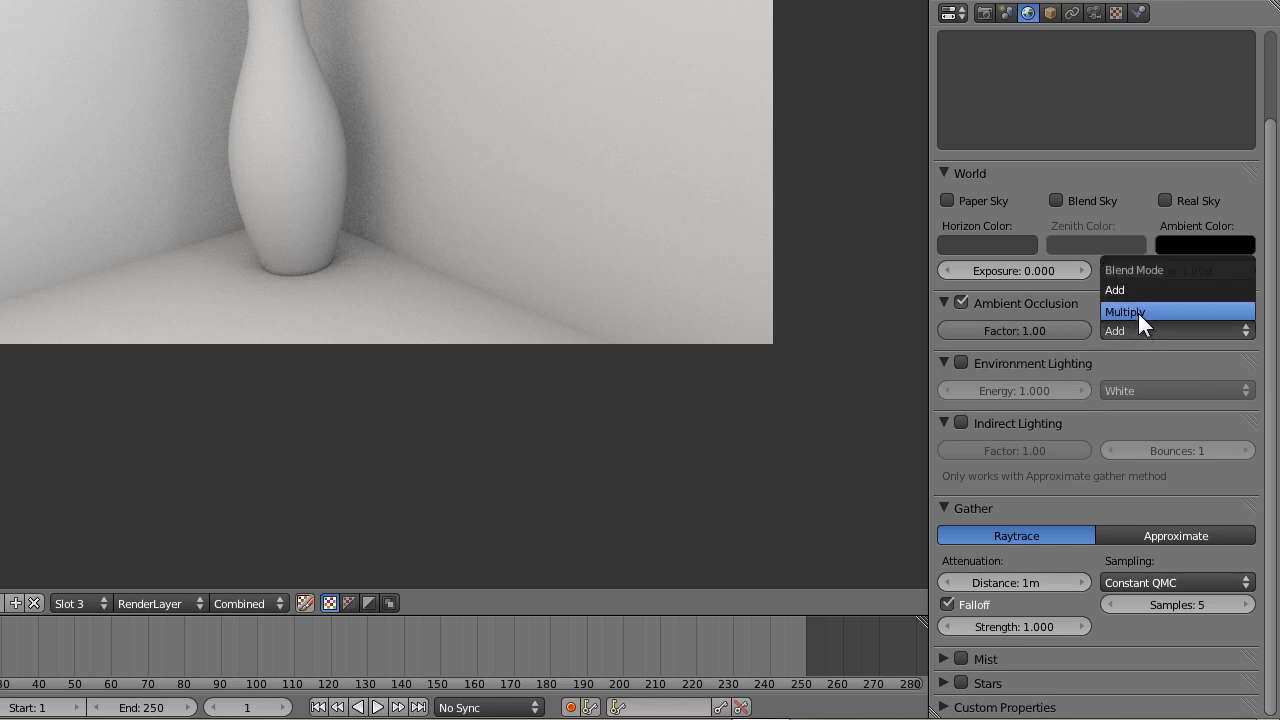
{"action": "middle_click_drag", "start_coordinate": [269, 145], "coordinate": [275, 227]}
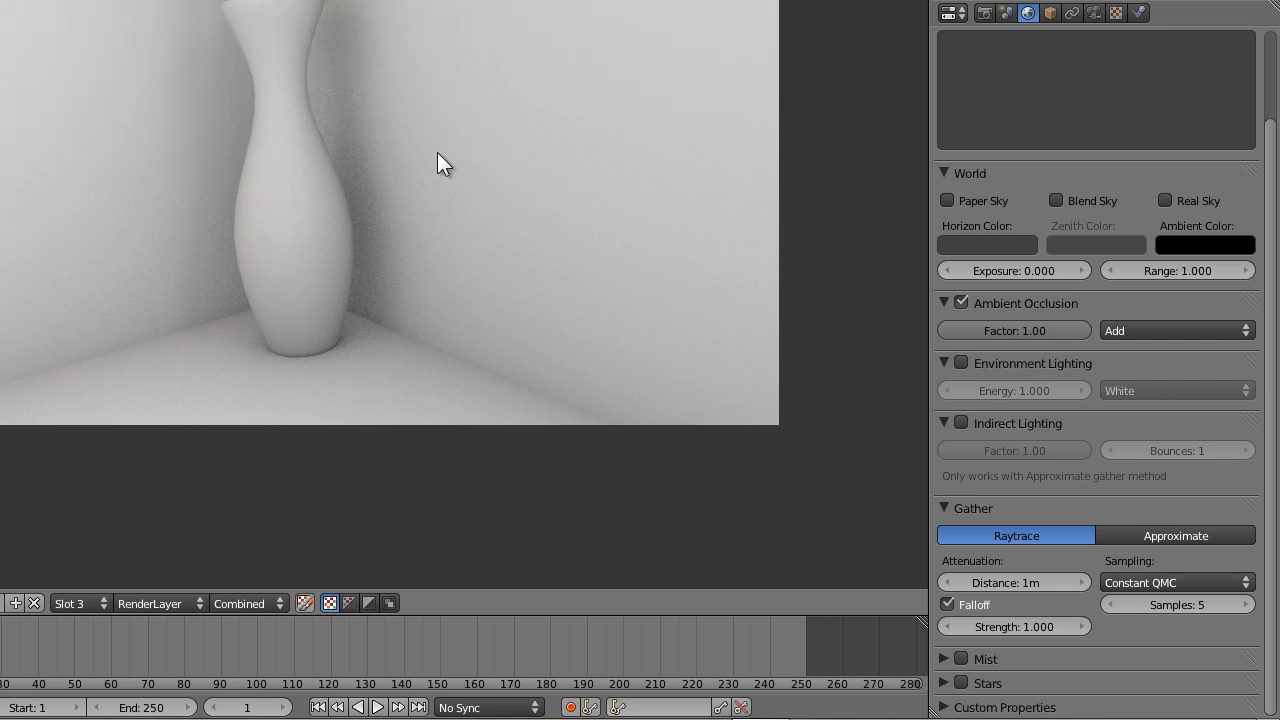
{"action": "left_click", "coordinate": [1125, 333]}
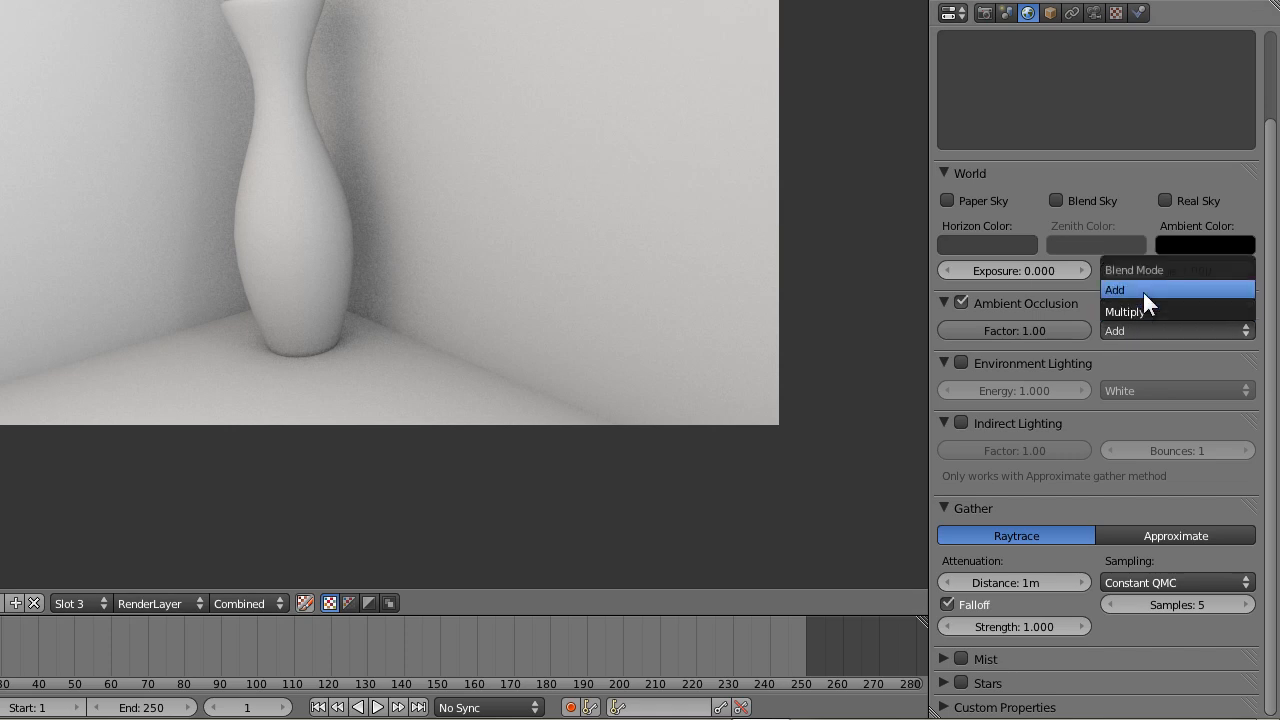
{"action": "left_click", "coordinate": [1142, 312]}
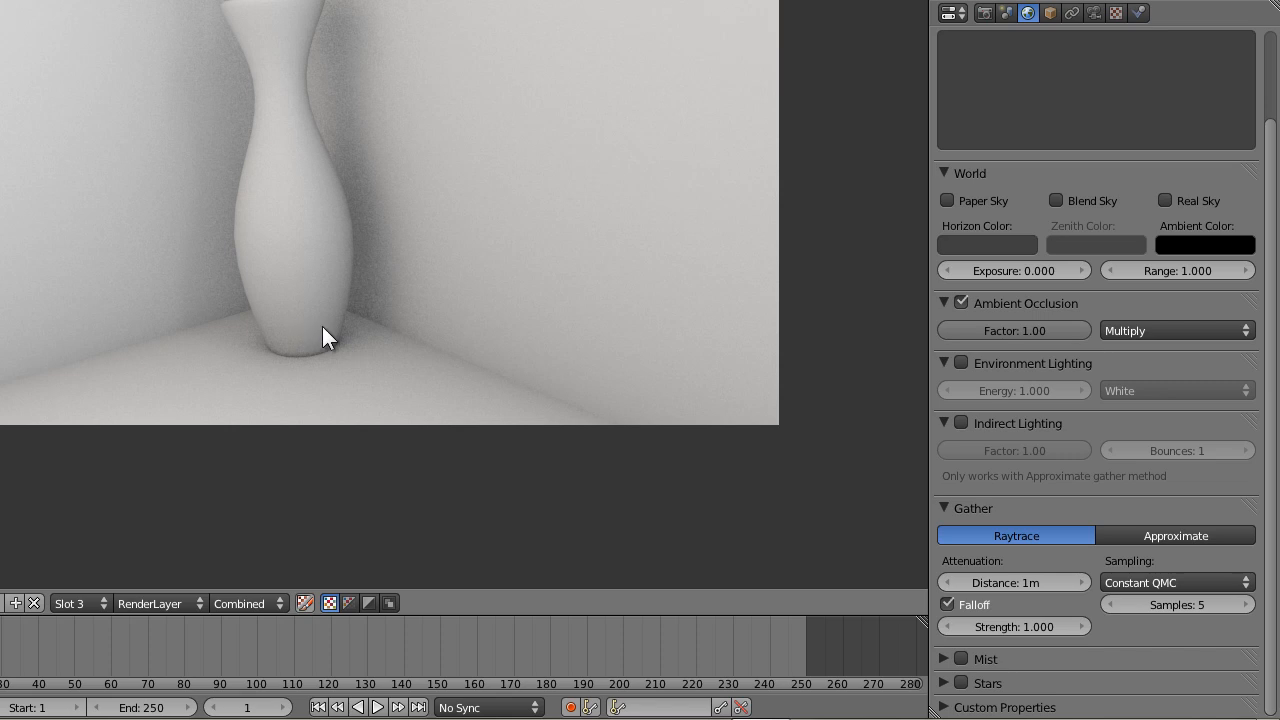
- Render the vase close-up into Slot 3 with Ambient Occlusion set to Multiply
{"action": "middle_click_drag", "start_coordinate": [537, 266], "coordinate": [503, 311]}
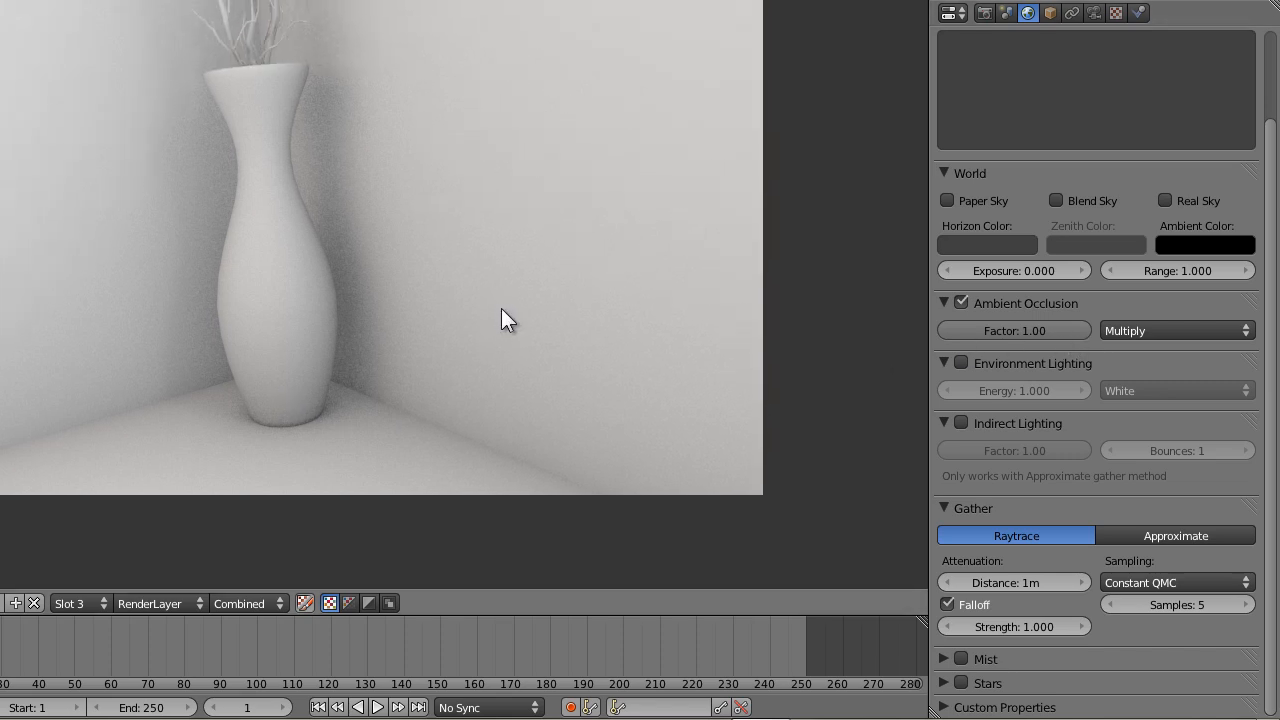
{"action": "scroll", "coordinate": [452, 305], "scroll_direction": "up", "scroll_amount": 1}
{"action": "middle_click_drag", "start_coordinate": [307, 316], "coordinate": [400, 308]}
{"action": "scroll", "coordinate": [337, 332], "scroll_direction": "up", "scroll_amount": 1}
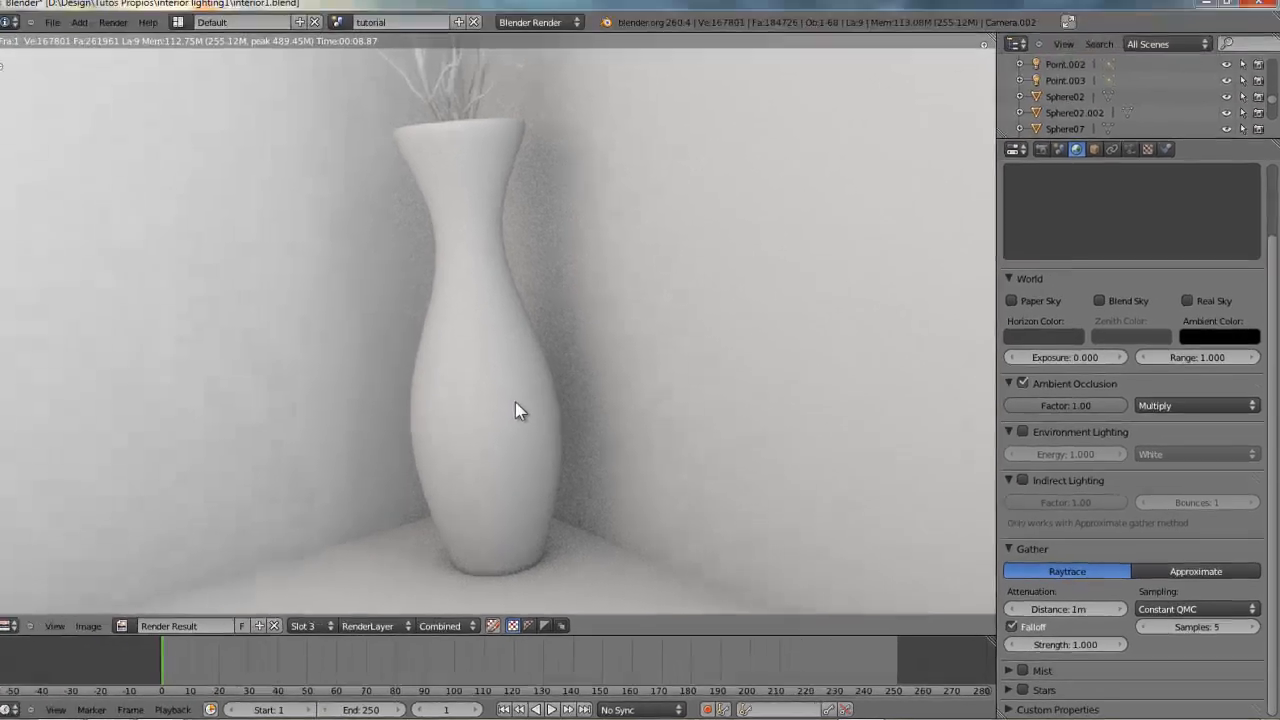
{"action": "key", "text": "Home"}
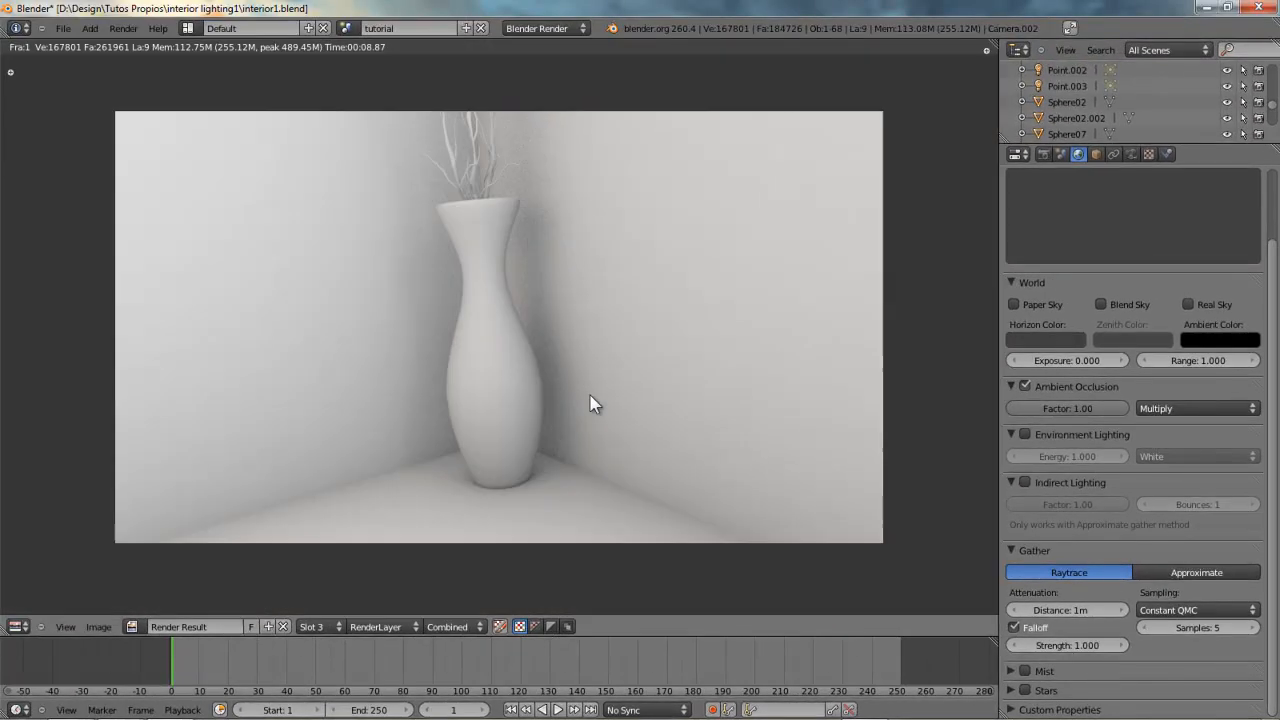
{"action": "key", "text": "F12"}
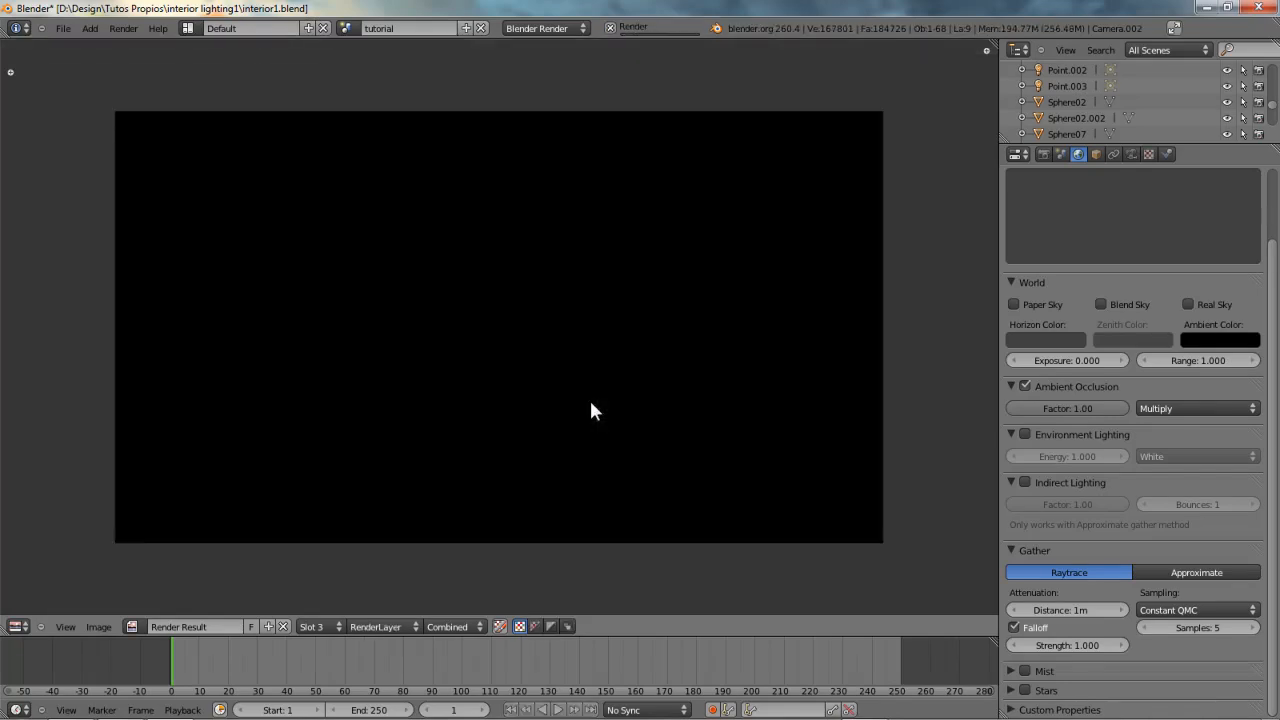
{"action": "key", "text": "F12"}
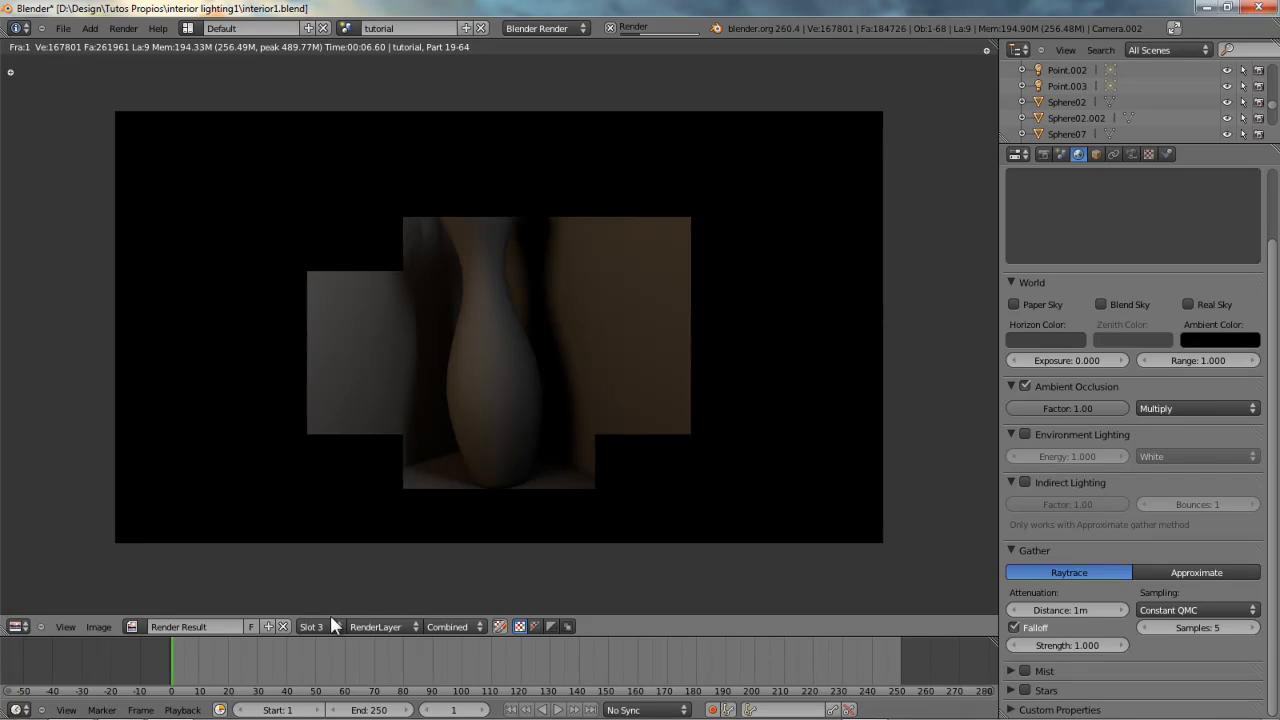
{"action": "left_click", "coordinate": [331, 620]}
{"action": "left_click", "coordinate": [322, 591]}
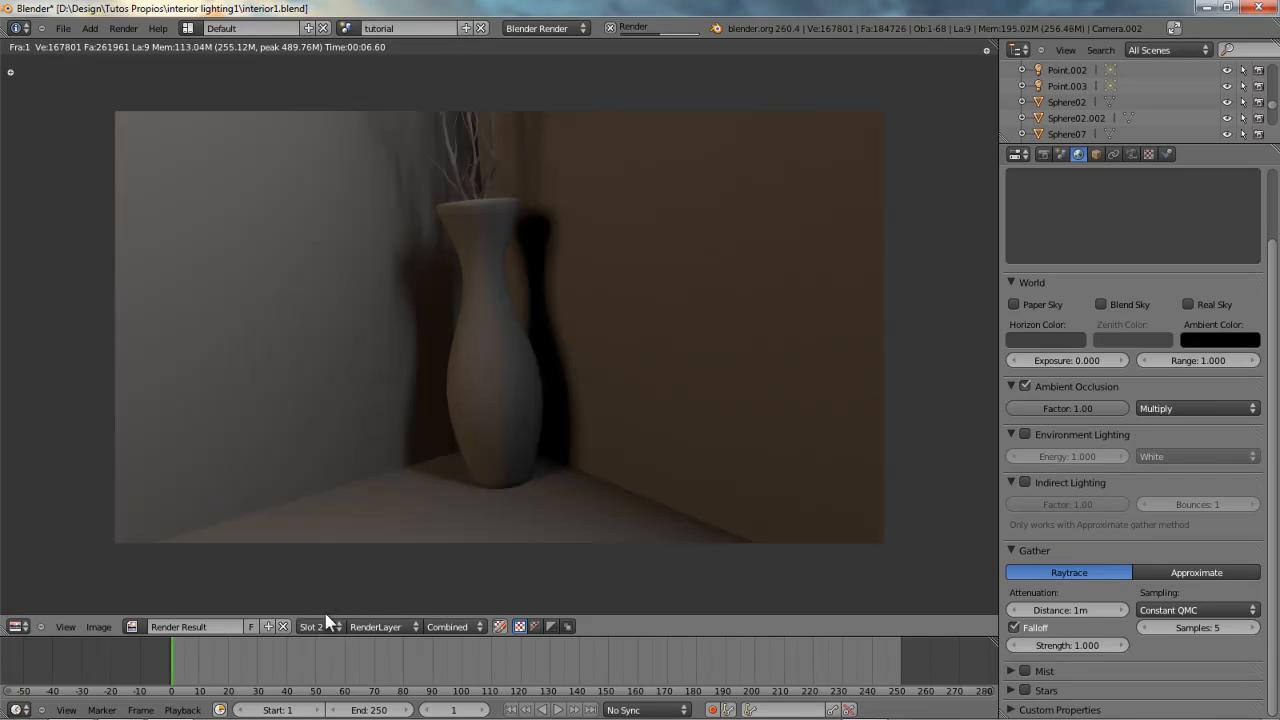
{"action": "left_click", "coordinate": [326, 621]}
{"action": "left_click", "coordinate": [320, 571]}
{"action": "key", "text": "F12"}
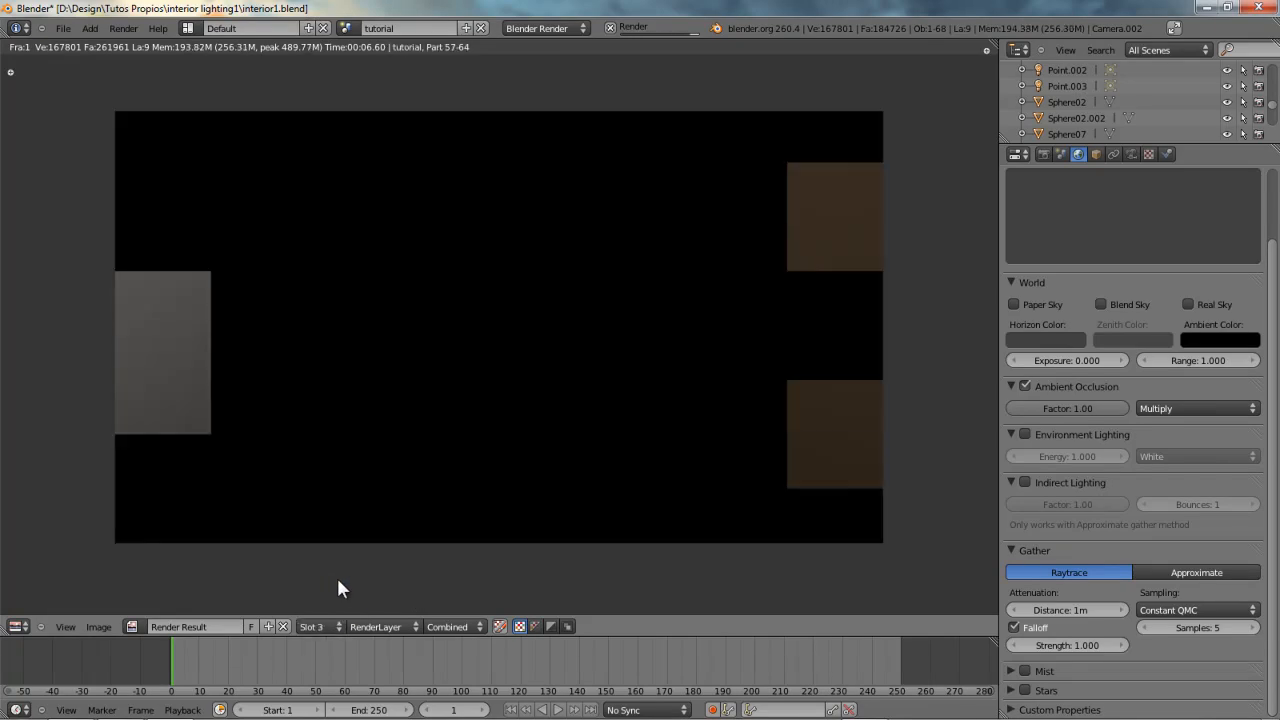
- Compare the Slot 2 render without Ambient Occlusion against the Slot 3 Multiply render, focusing on shadows around the vase's base
{"action": "left_click", "coordinate": [325, 621]}
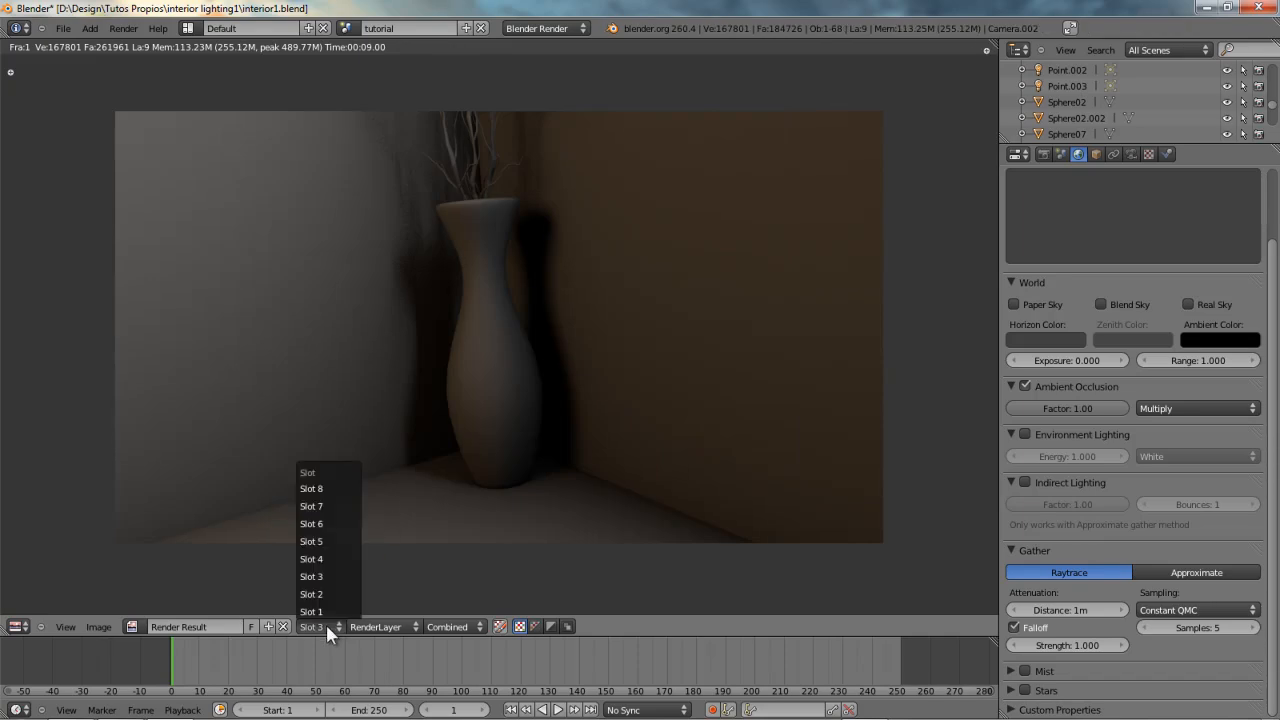
{"action": "left_click", "coordinate": [333, 600]}
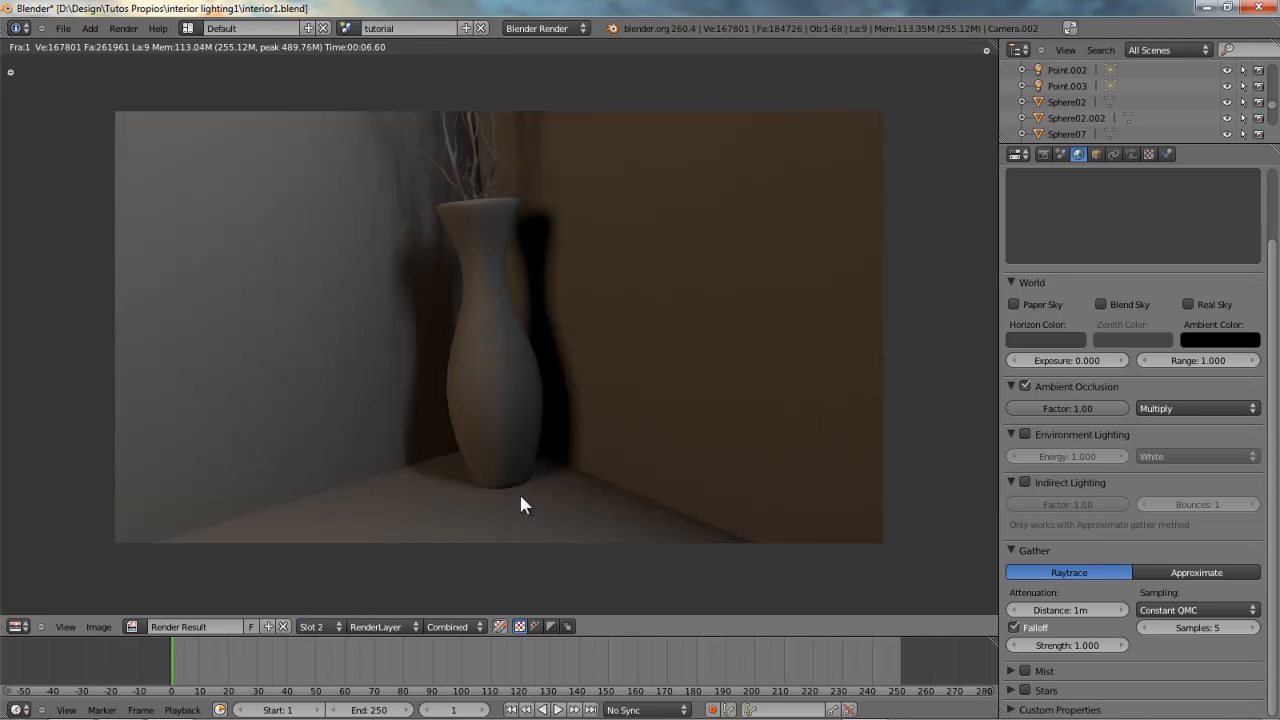
{"action": "left_click", "coordinate": [317, 620]}
{"action": "left_click", "coordinate": [323, 600]}
{"action": "left_click", "coordinate": [313, 624]}
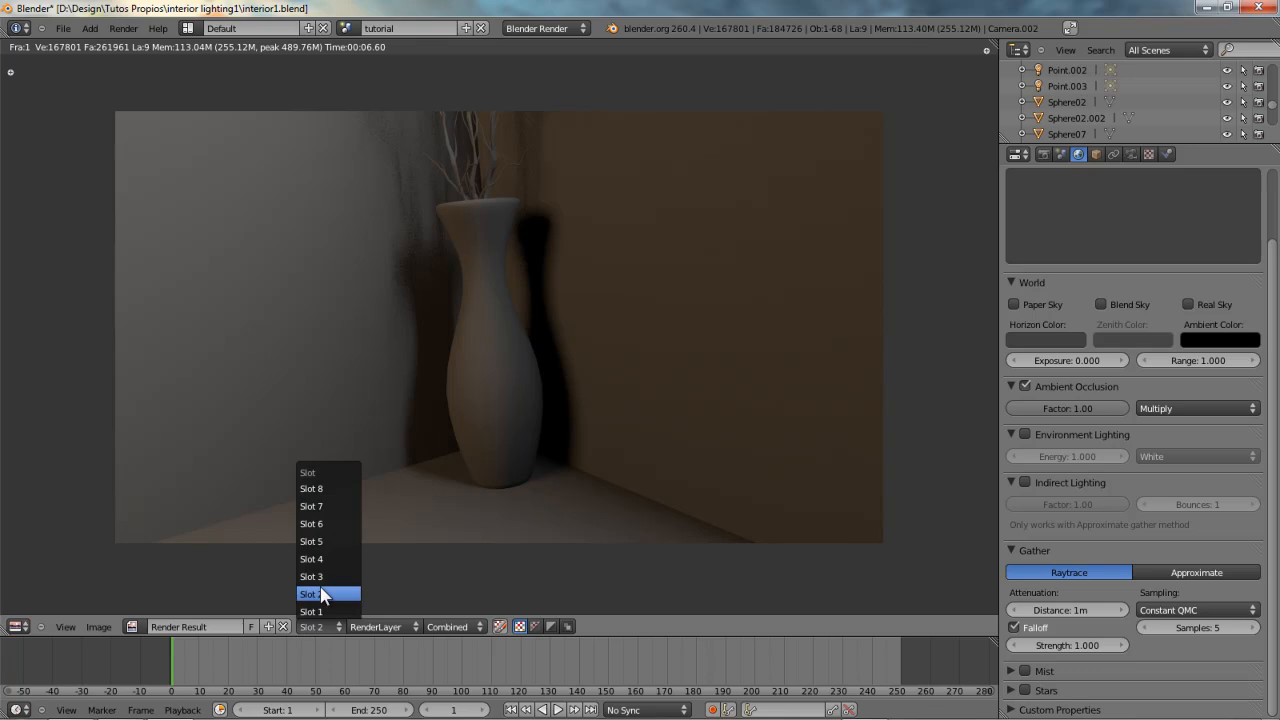
{"action": "left_click", "coordinate": [321, 577]}
{"action": "left_click", "coordinate": [333, 626]}
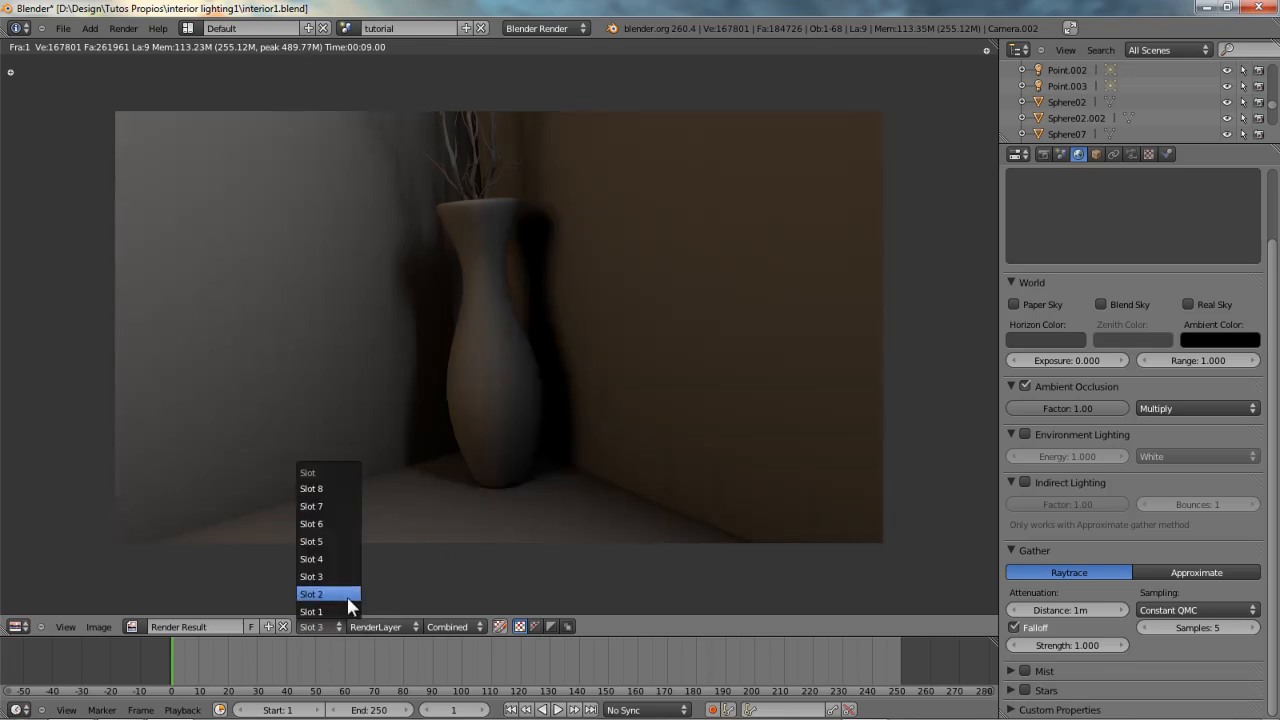
{"action": "left_click", "coordinate": [347, 595]}
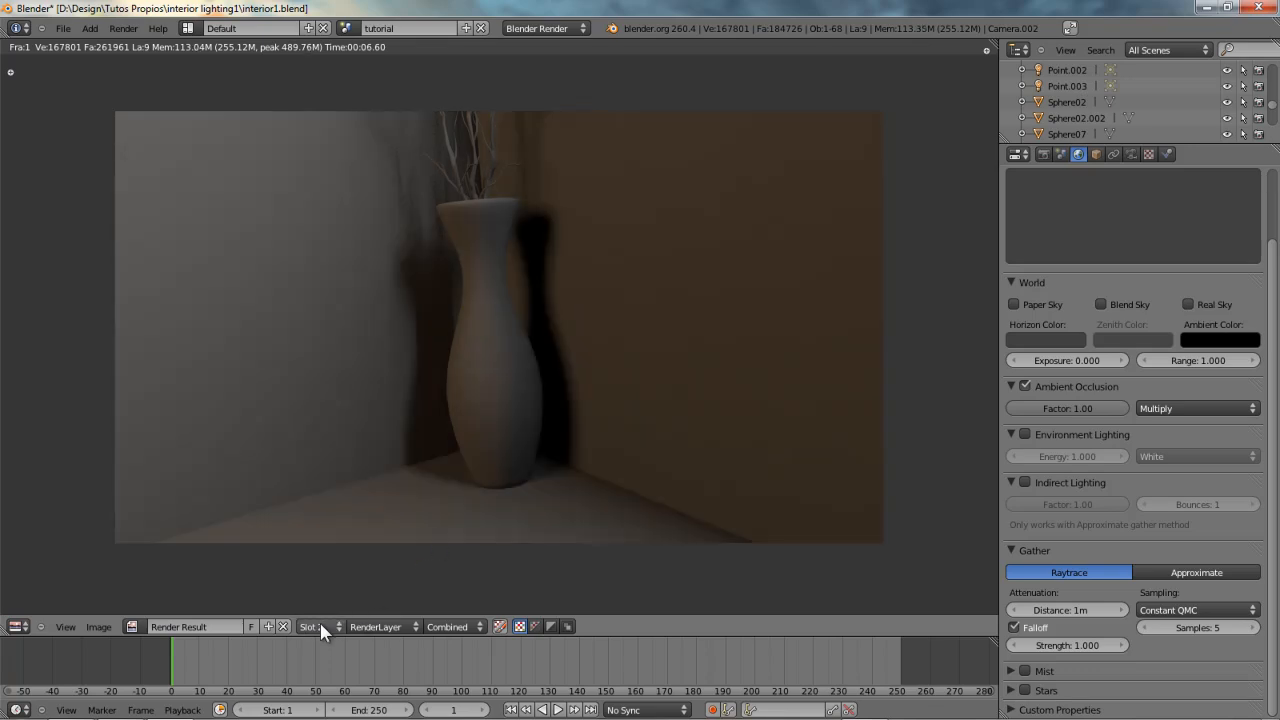
{"action": "left_click", "coordinate": [320, 623]}
{"action": "left_click", "coordinate": [324, 578]}
{"action": "left_click", "coordinate": [316, 624]}
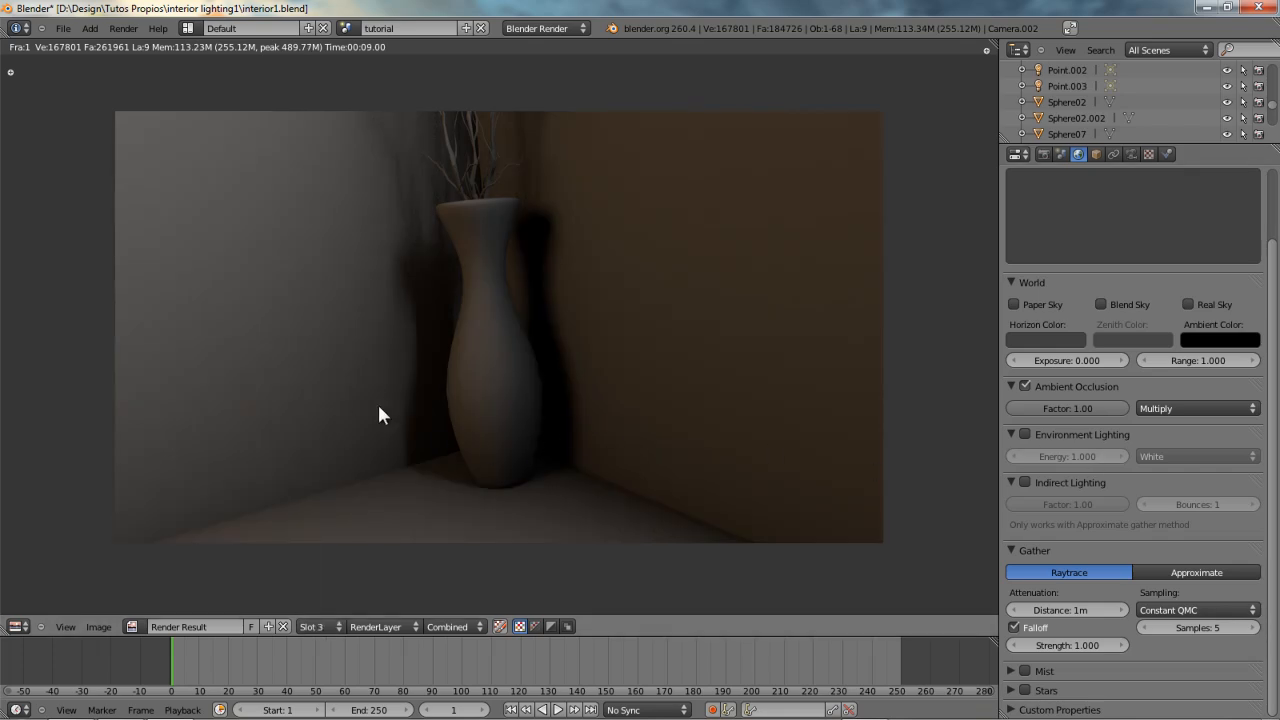
{"action": "middle_click_drag", "start_coordinate": [468, 452], "coordinate": [489, 464]}
{"action": "scroll", "coordinate": [521, 485], "scroll_direction": "up", "scroll_amount": 7}
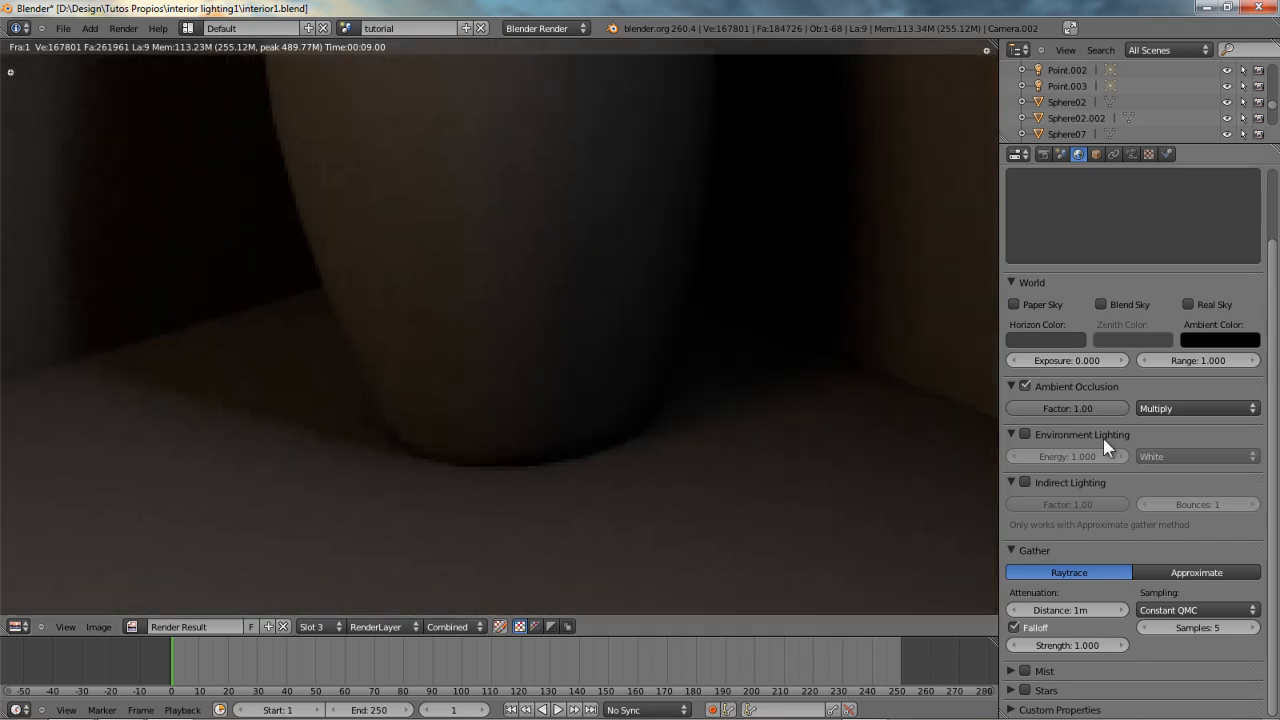
- Compare the vase's contact shadows in the Slot 3 Multiply render with those in the Slot 2 render
{"action": "scroll", "coordinate": [583, 370], "scroll_direction": "down", "scroll_amount": 3}
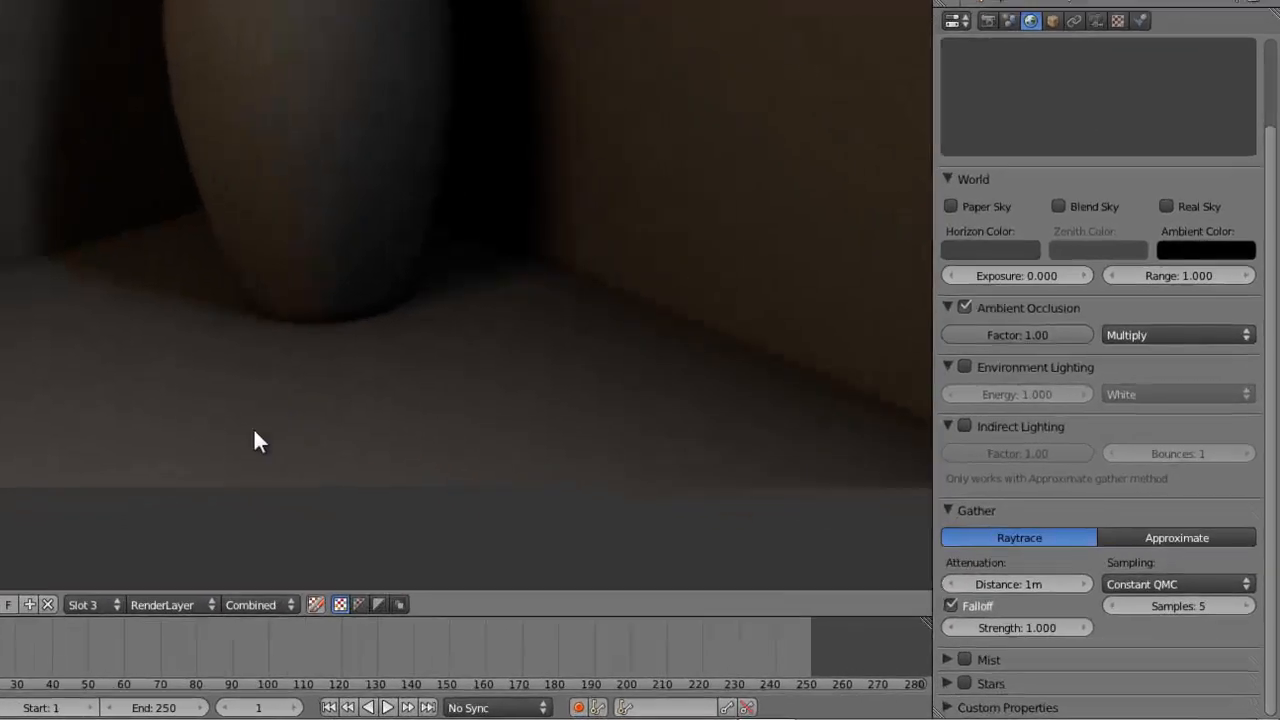
{"action": "left_click", "coordinate": [321, 629]}
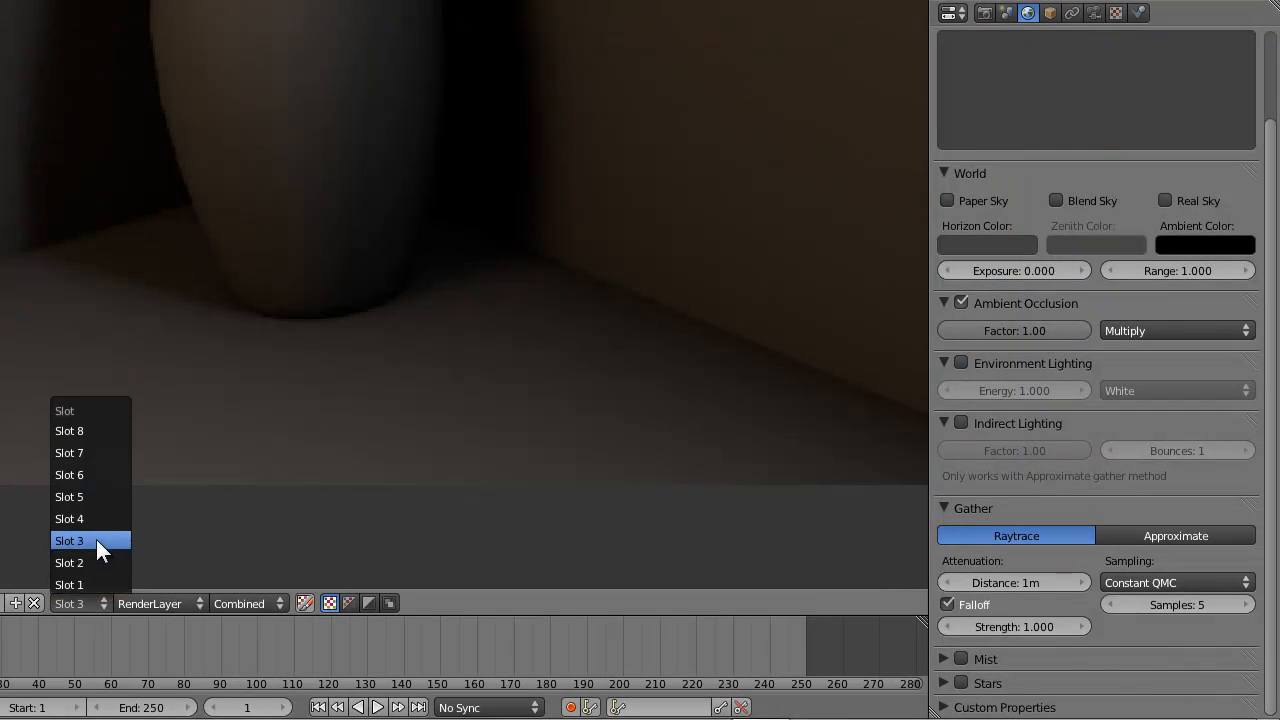
{"action": "left_click", "coordinate": [96, 541]}
{"action": "left_click", "coordinate": [79, 604]}
{"action": "left_click", "coordinate": [94, 566]}
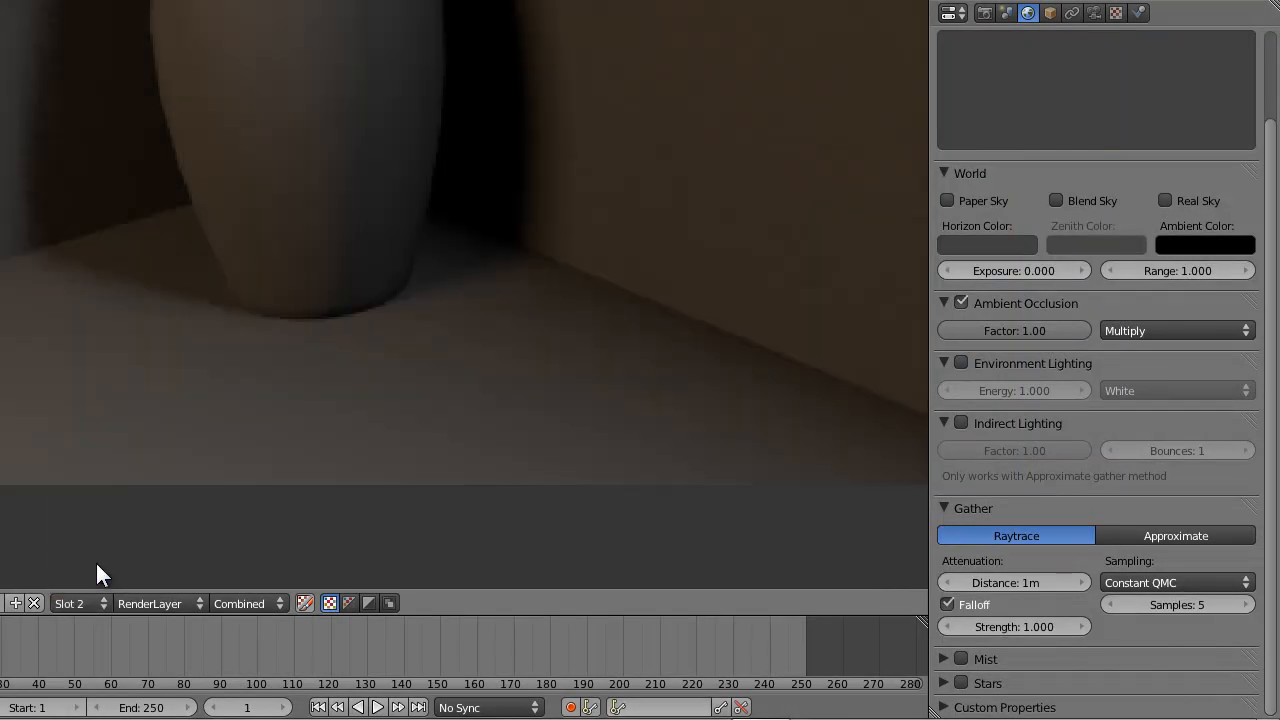
- Set the Ambient Occlusion factor to 0.50 and render the vase close-up into Slot 2
{"action": "left_click", "coordinate": [1016, 330]}
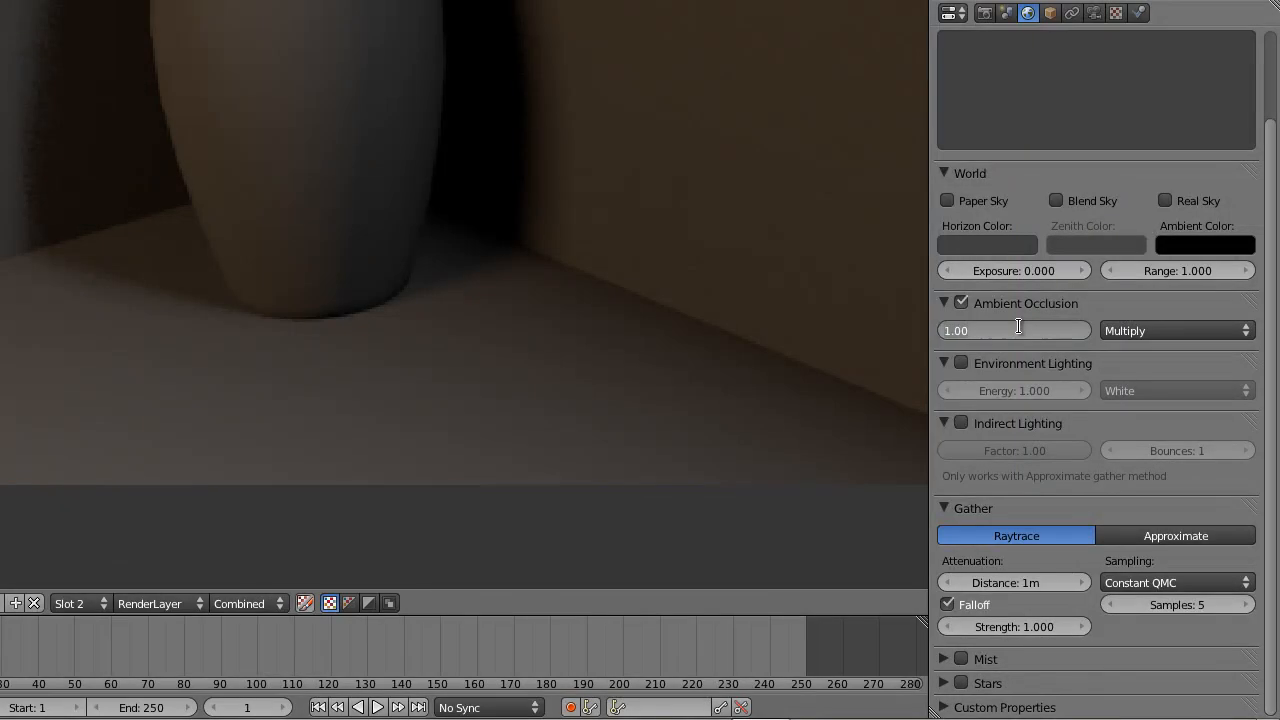
{"action": "type", "text": ".5"}
{"action": "key", "text": "Return"}
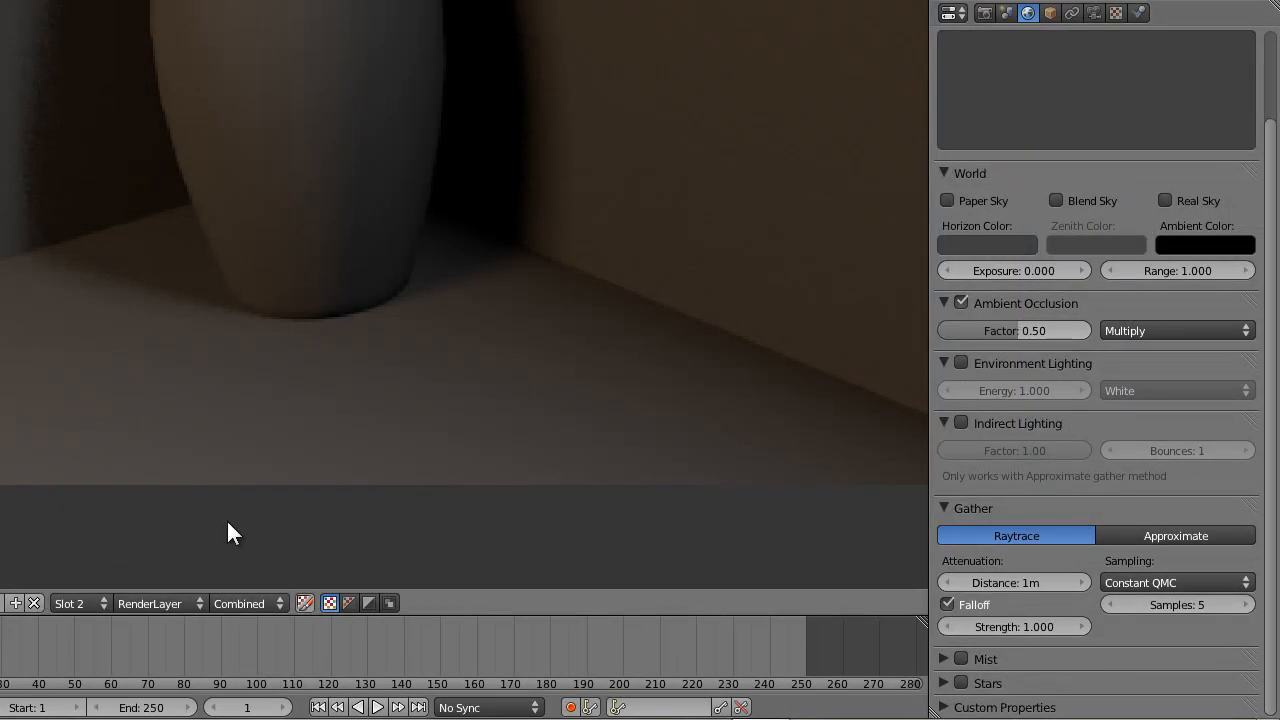
{"action": "left_click", "coordinate": [79, 604]}
{"action": "left_click", "coordinate": [105, 583]}
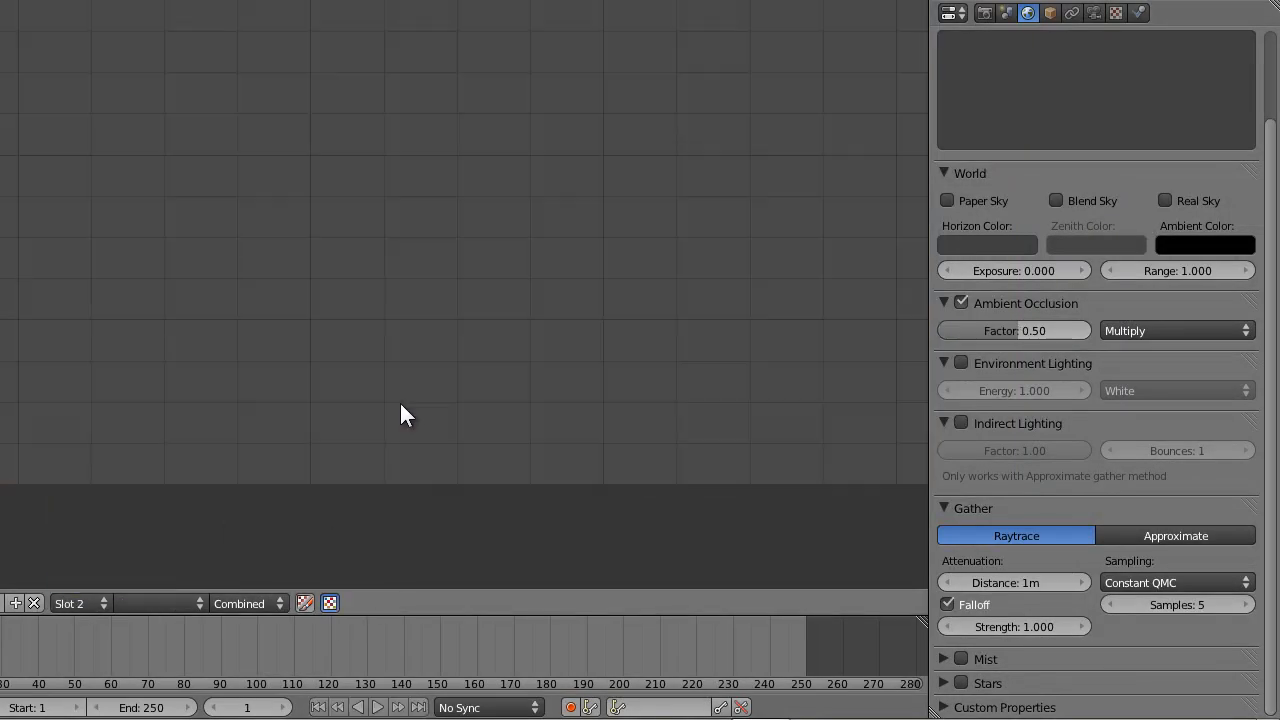
{"action": "key", "text": "F12"}
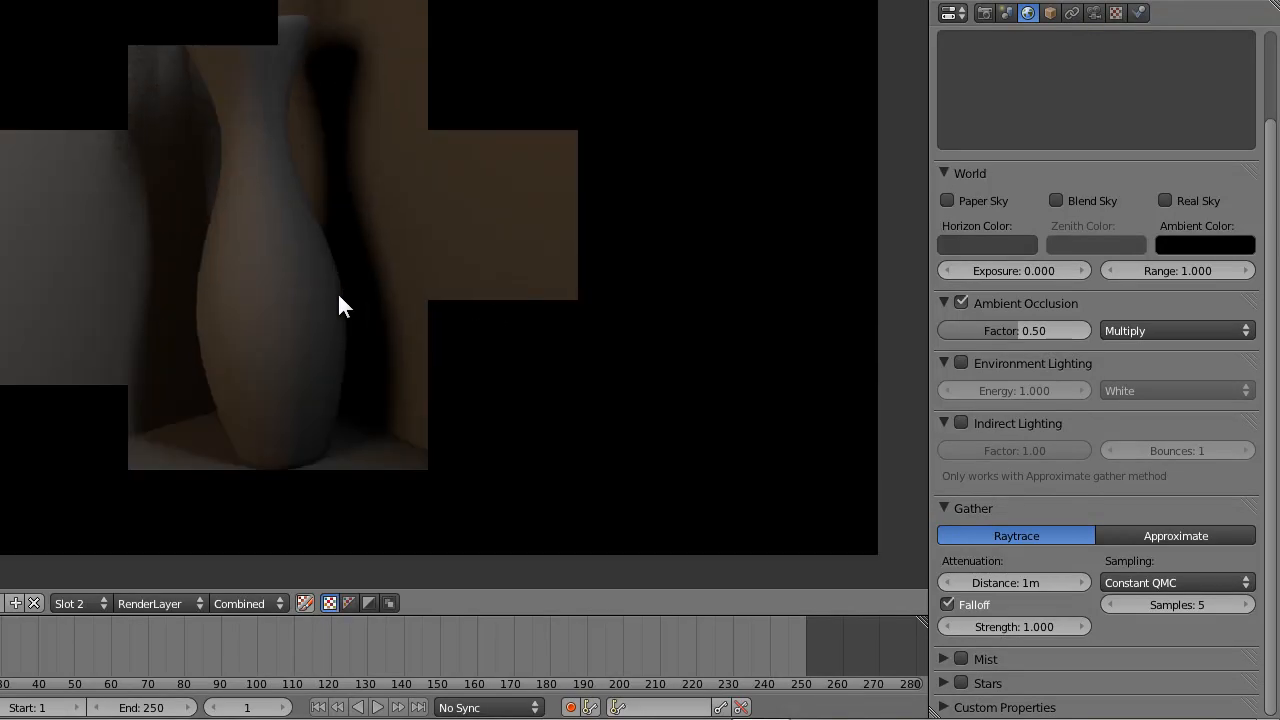
{"action": "scroll", "coordinate": [337, 304], "scroll_direction": "down", "scroll_amount": 1}
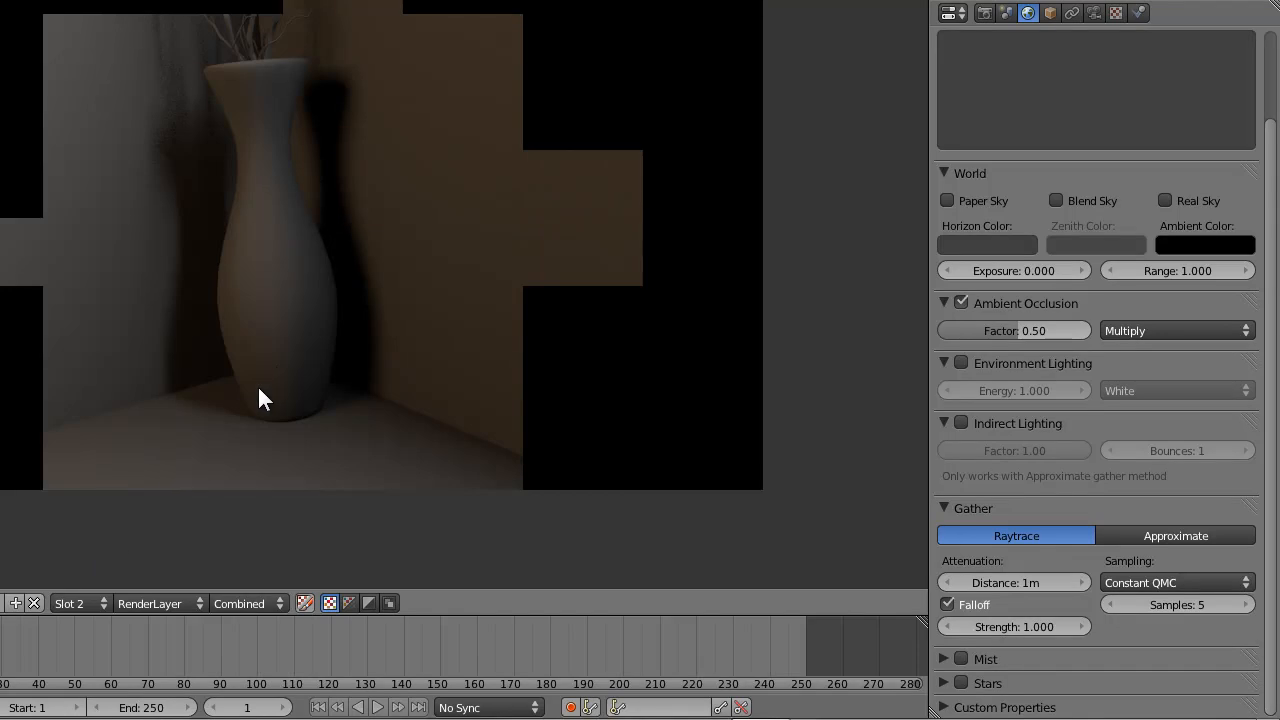
- Compare the Slot 3 render at Ambient Occlusion factor 1.00 with the new Slot 2 render at 0.50
{"action": "left_click", "coordinate": [78, 603]}
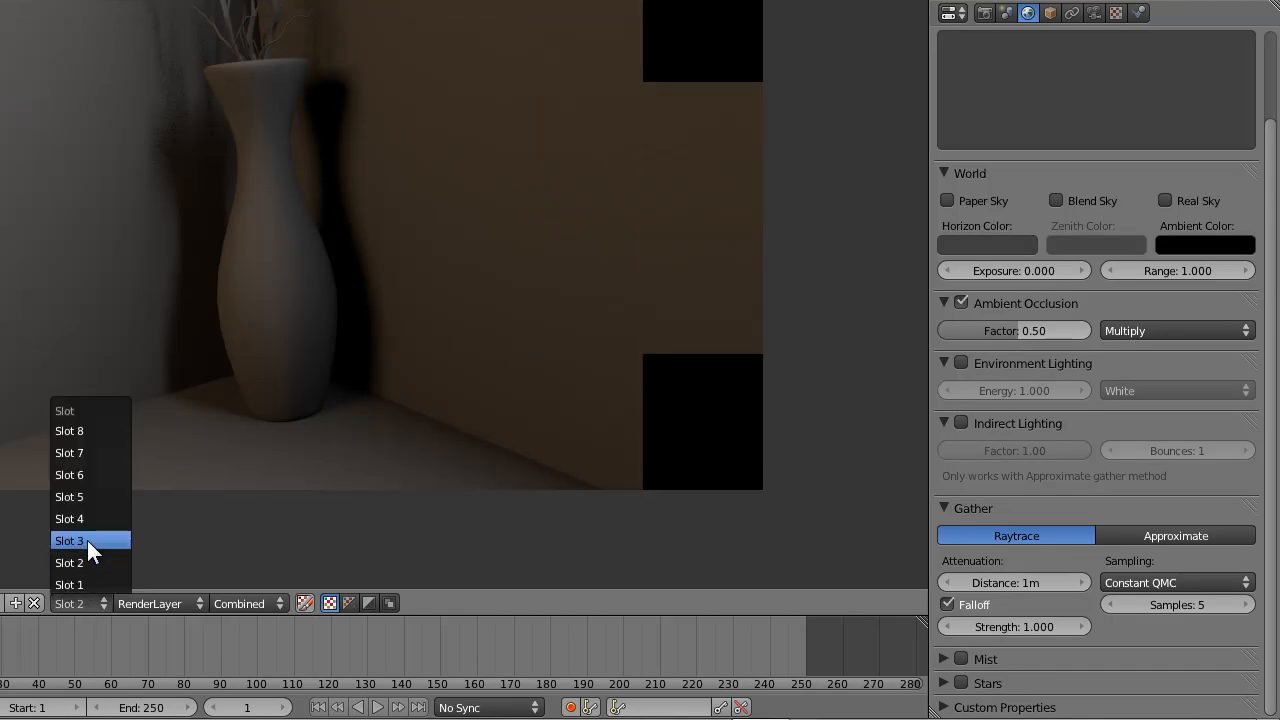
{"action": "left_click", "coordinate": [87, 540]}
{"action": "left_click", "coordinate": [81, 604]}
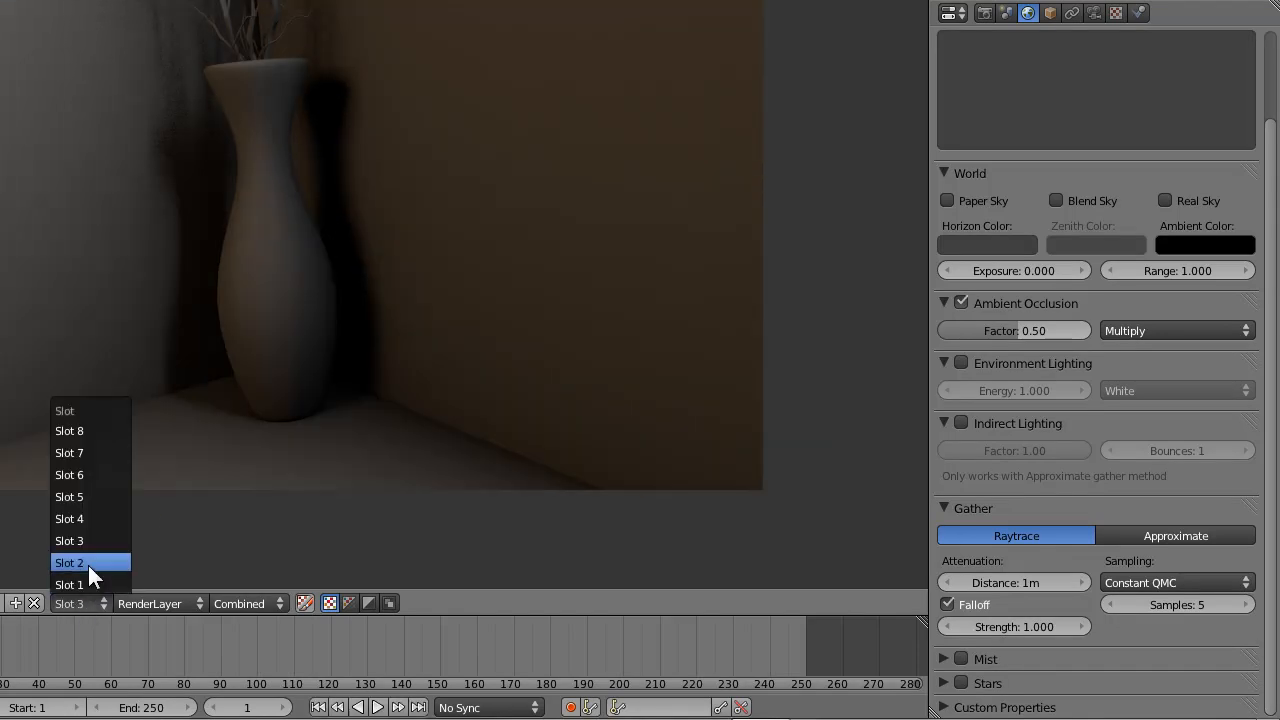
{"action": "left_click", "coordinate": [88, 563]}
{"action": "left_click", "coordinate": [75, 603]}
{"action": "left_click", "coordinate": [315, 577]}
{"action": "left_click", "coordinate": [313, 626]}
{"action": "left_click", "coordinate": [328, 594]}
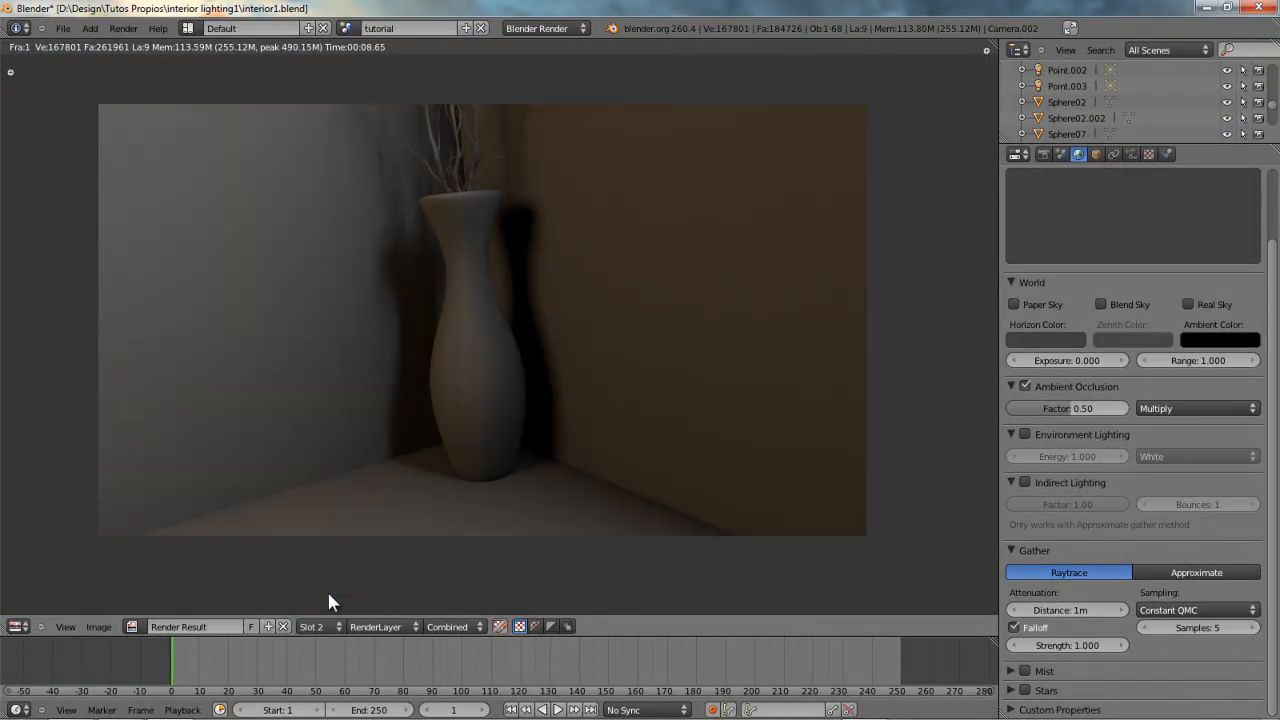
{"action": "middle_click_drag", "start_coordinate": [491, 377], "coordinate": [528, 373]}
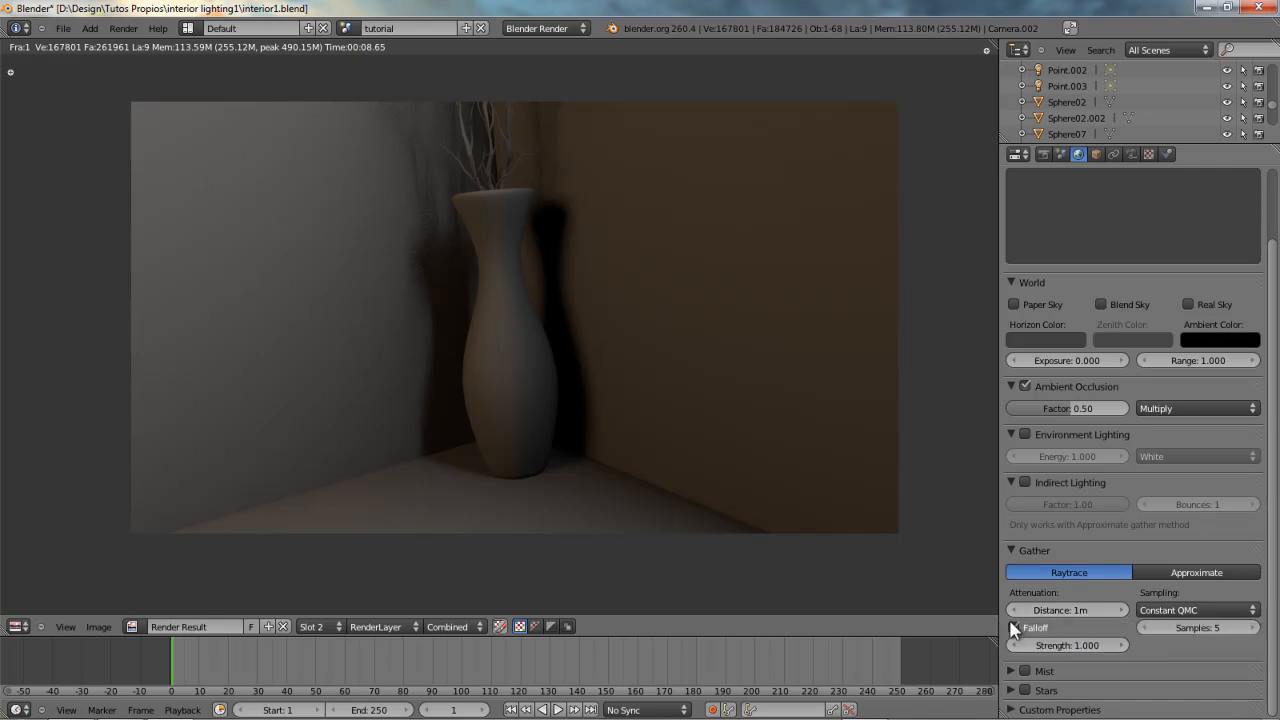
- Set the Ambient Occlusion falloff strength to 0.1 and sketch freehand strokes running outward from the wall-floor edge beside the vase
{"action": "left_click", "coordinate": [1067, 610]}
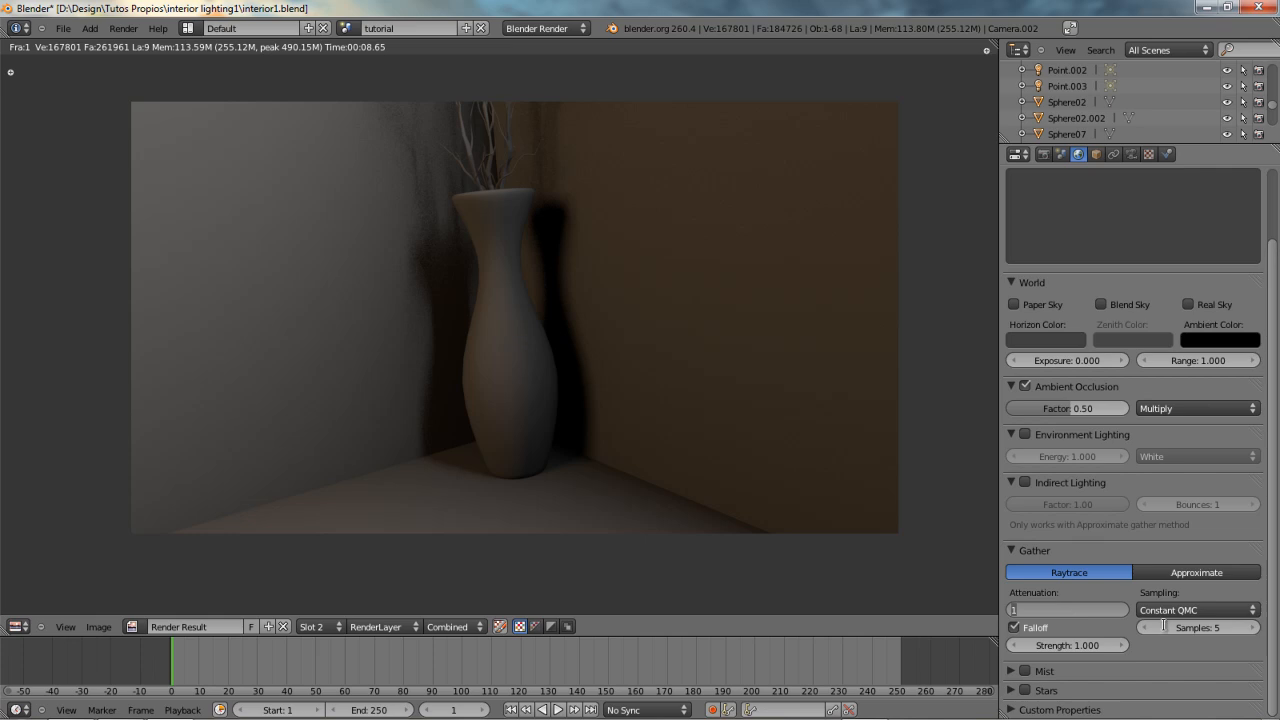
{"action": "key", "text": "Return"}
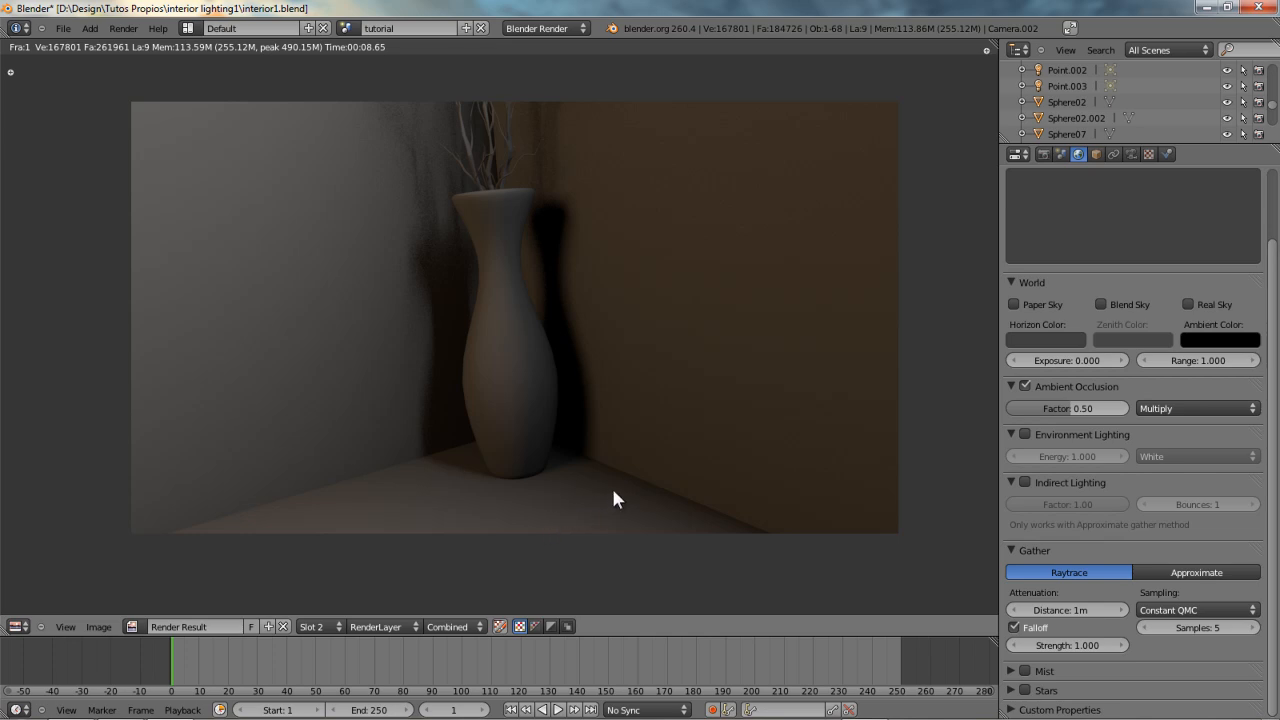
{"action": "left_click_drag", "start_coordinate": [665, 489], "coordinate": [497, 568]}
{"action": "left_click", "coordinate": [1063, 642]}
{"action": "type", "text": "0.1"}
{"action": "key", "text": "Return"}
{"action": "left_click_drag", "start_coordinate": [632, 475], "coordinate": [604, 495]}
{"action": "left_click_drag", "start_coordinate": [679, 504], "coordinate": [425, 645]}
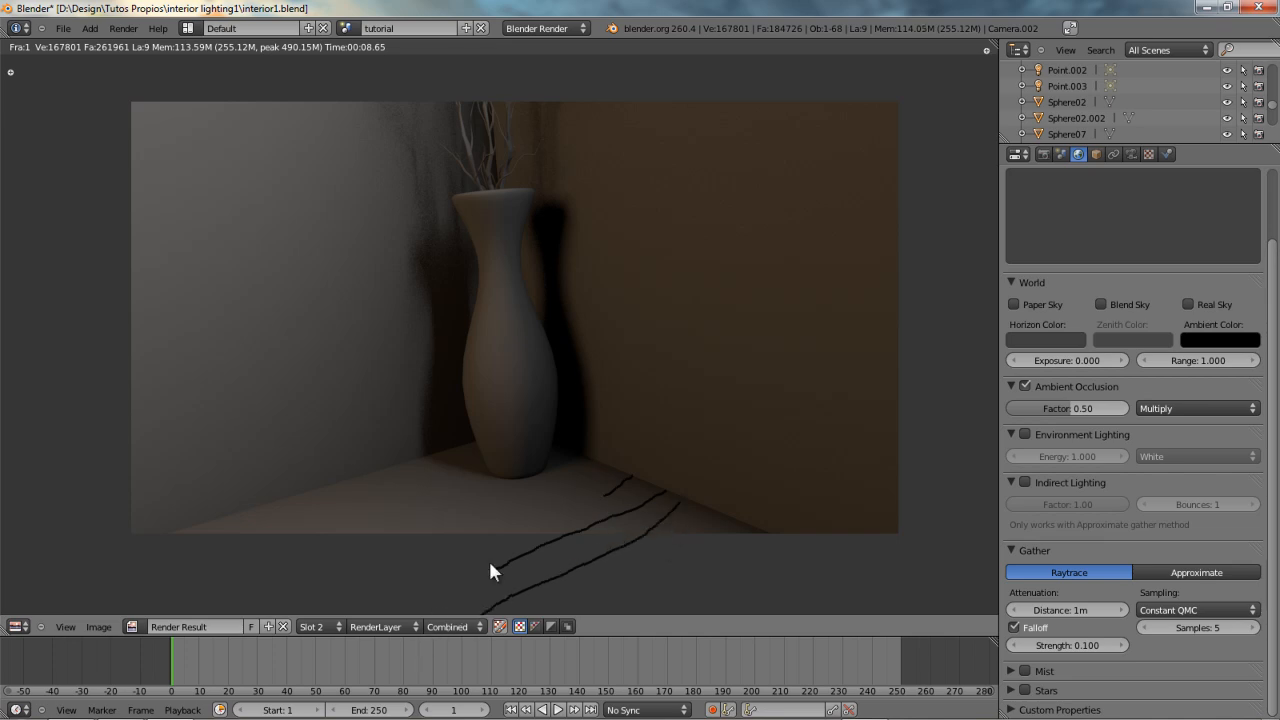
- Examine the shading along the wall-floor edge beside the vase against the sketched strokes in the render
{"action": "middle_click_drag", "start_coordinate": [491, 571], "coordinate": [512, 468]}
{"action": "left_click", "coordinate": [1058, 645]}
{"action": "key", "text": "Return"}
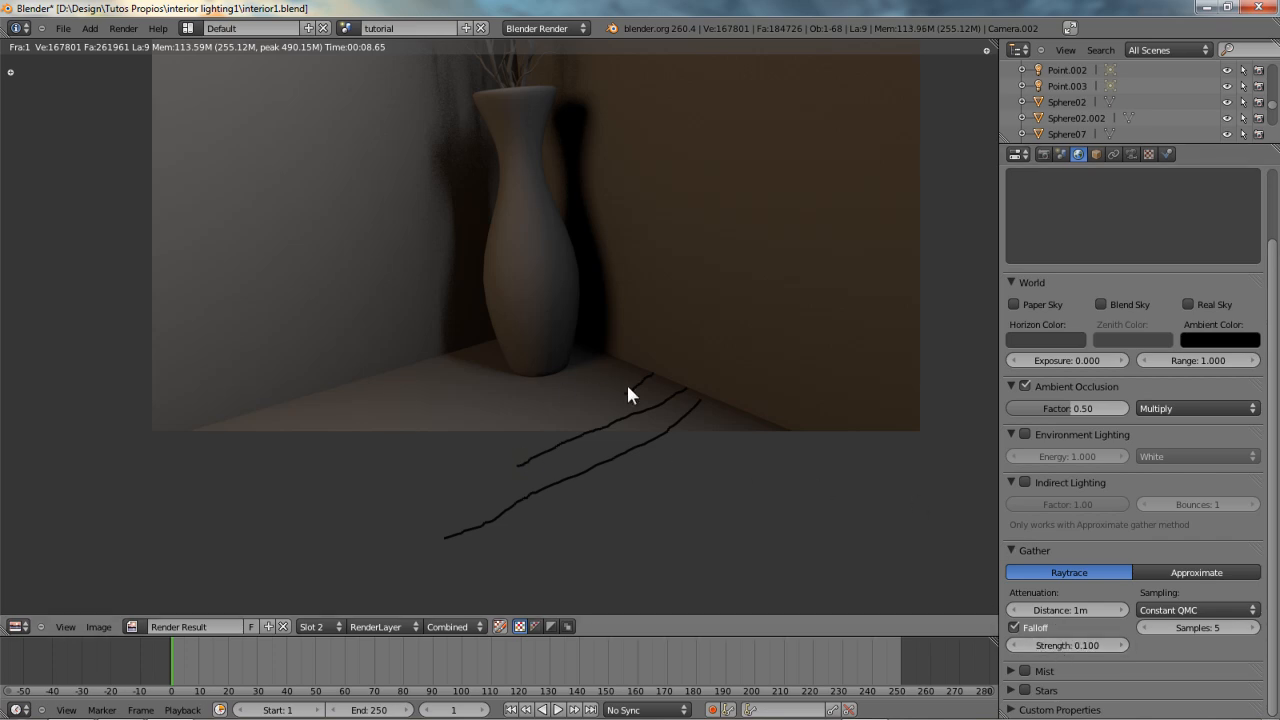
{"action": "scroll", "coordinate": [626, 390], "scroll_direction": "up", "scroll_amount": 3}
{"action": "middle_click_drag", "start_coordinate": [586, 435], "coordinate": [549, 405]}
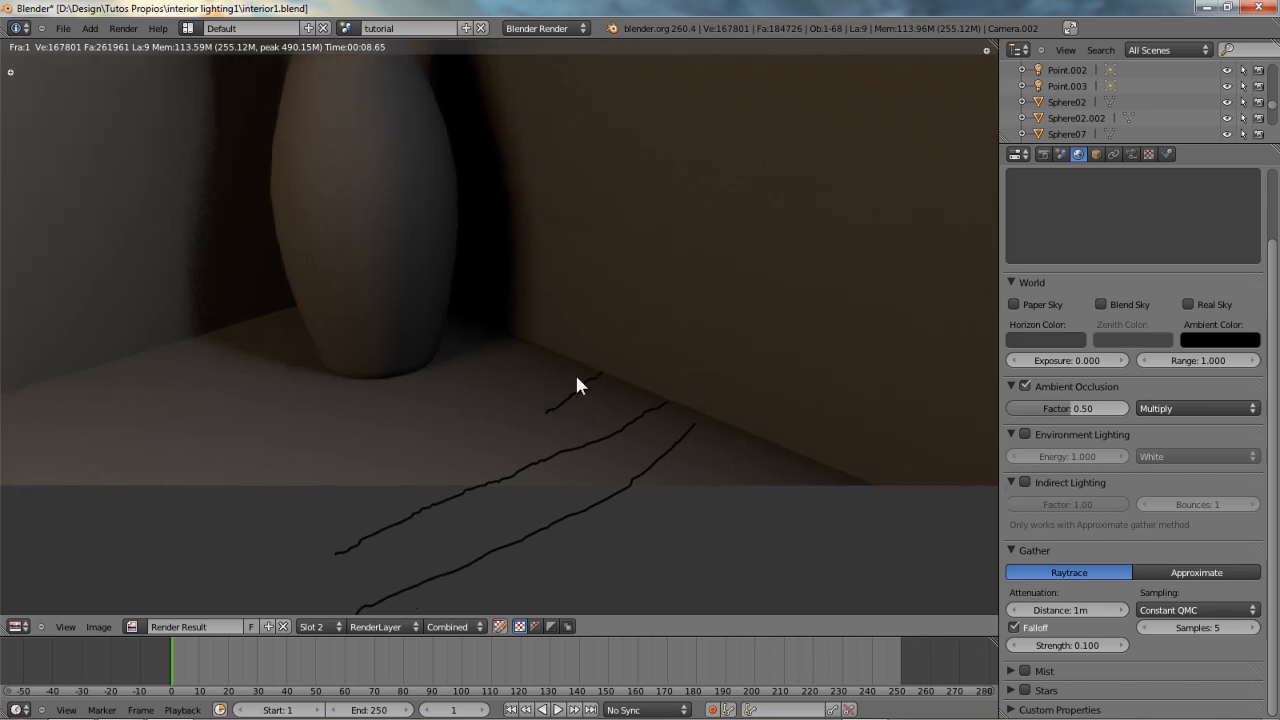
{"action": "scroll", "coordinate": [577, 378], "scroll_direction": "down", "scroll_amount": 5}
{"action": "scroll", "coordinate": [555, 385], "scroll_direction": "up", "scroll_amount": 3}
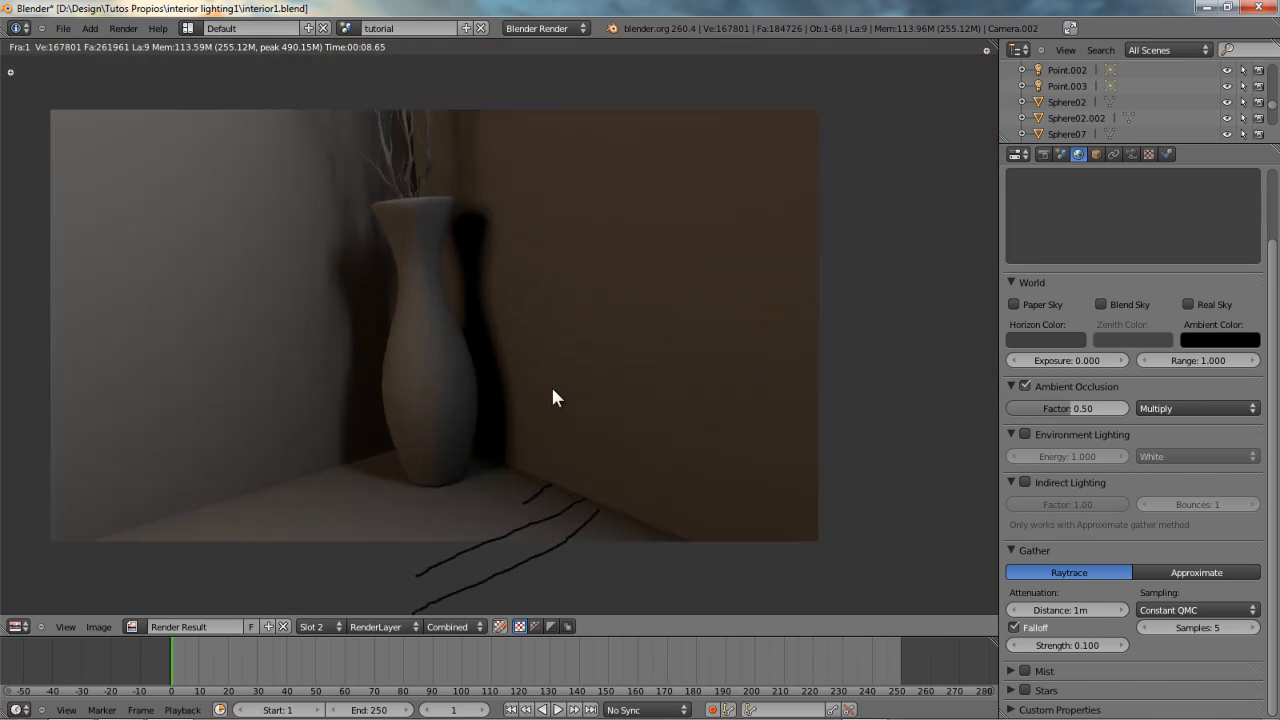
{"action": "middle_click_drag", "start_coordinate": [551, 397], "coordinate": [597, 399]}
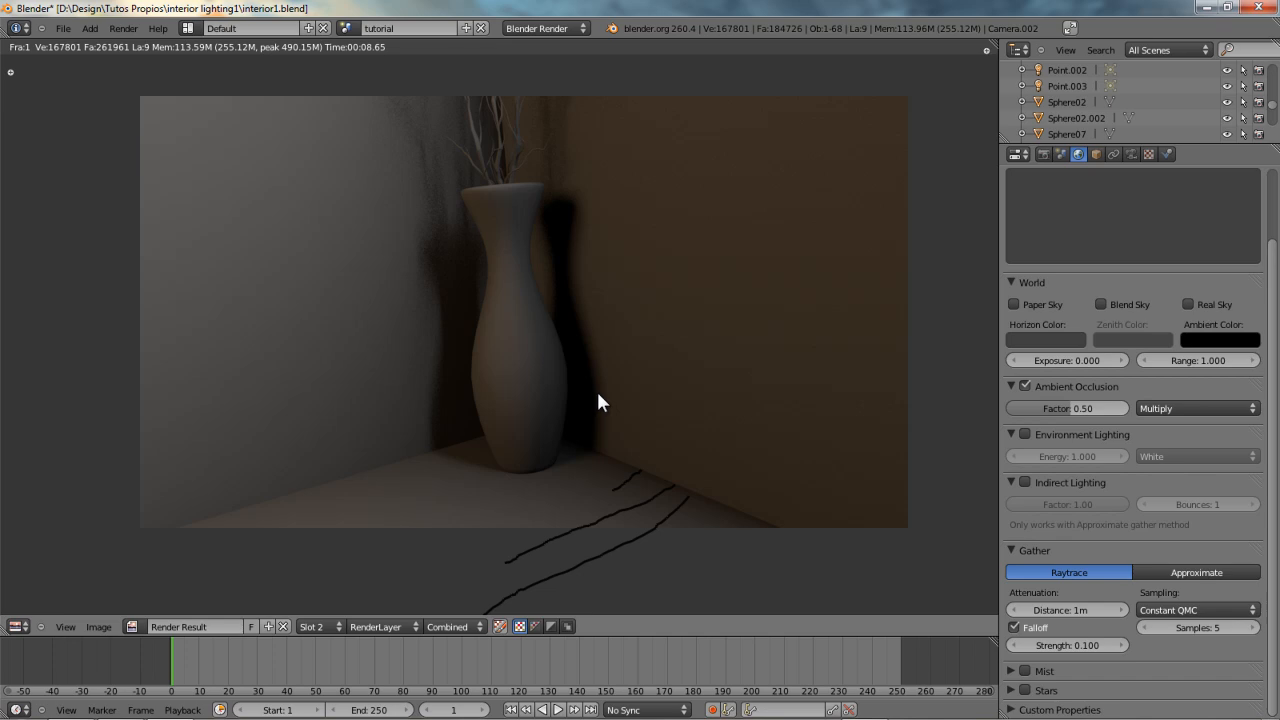
{"action": "middle_click_drag", "start_coordinate": [604, 405], "coordinate": [566, 409]}
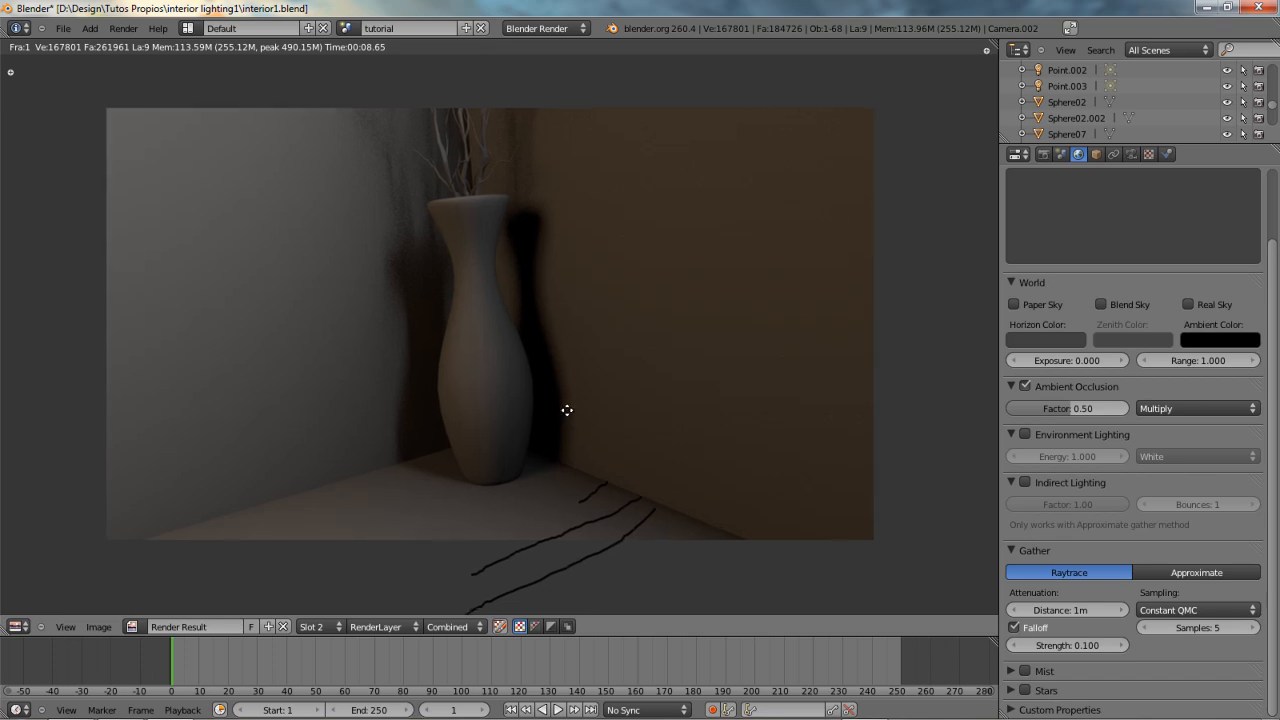
{"action": "scroll", "coordinate": [650, 450], "scroll_direction": "up", "scroll_amount": 1}
{"action": "middle_click_drag", "start_coordinate": [731, 491], "coordinate": [660, 360]}
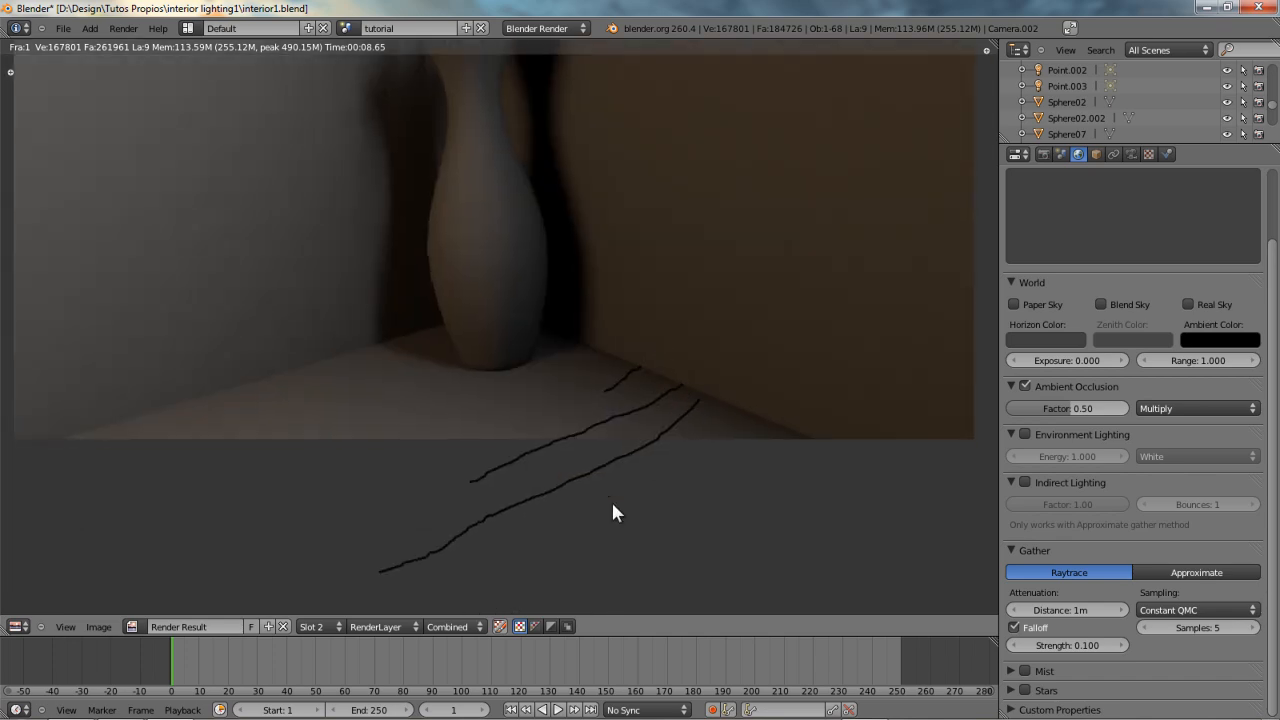
- Erase the sketched strokes from the render view and set the Ambient Occlusion falloff strength to 1
{"action": "mouse_move", "coordinate": [378, 600]}
{"action": "right_mouse_down"}
{"action": "mouse_move", "coordinate": [634, 443]}
{"action": "mouse_move", "coordinate": [571, 449]}
{"action": "mouse_move", "coordinate": [595, 434]}
{"action": "mouse_move", "coordinate": [503, 474]}
{"action": "mouse_move", "coordinate": [606, 420]}
{"action": "mouse_move", "coordinate": [614, 378]}
{"action": "right_mouse_up"}
{"action": "middle_click_drag", "start_coordinate": [614, 378], "coordinate": [585, 430]}
{"action": "key", "text": "Escape"}
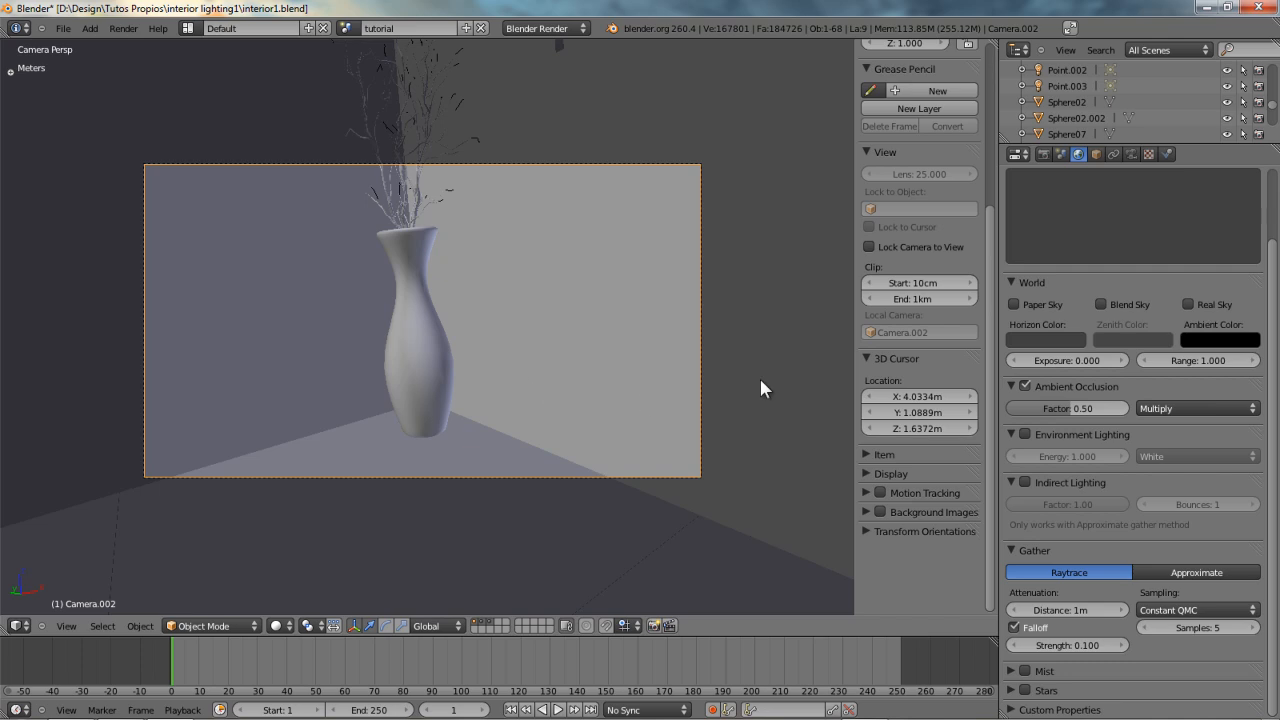
{"action": "left_click", "coordinate": [1065, 647]}
{"action": "type", "text": "1"}
{"action": "key", "text": "Return"}
- Show the room in wireframe and make the wide-view camera, Camera.001, the active camera
{"action": "key", "text": "KP_0"}
{"action": "scroll", "coordinate": [447, 319], "scroll_direction": "down", "scroll_amount": 5}
{"action": "scroll", "coordinate": [447, 320], "scroll_direction": "up", "scroll_amount": 5}
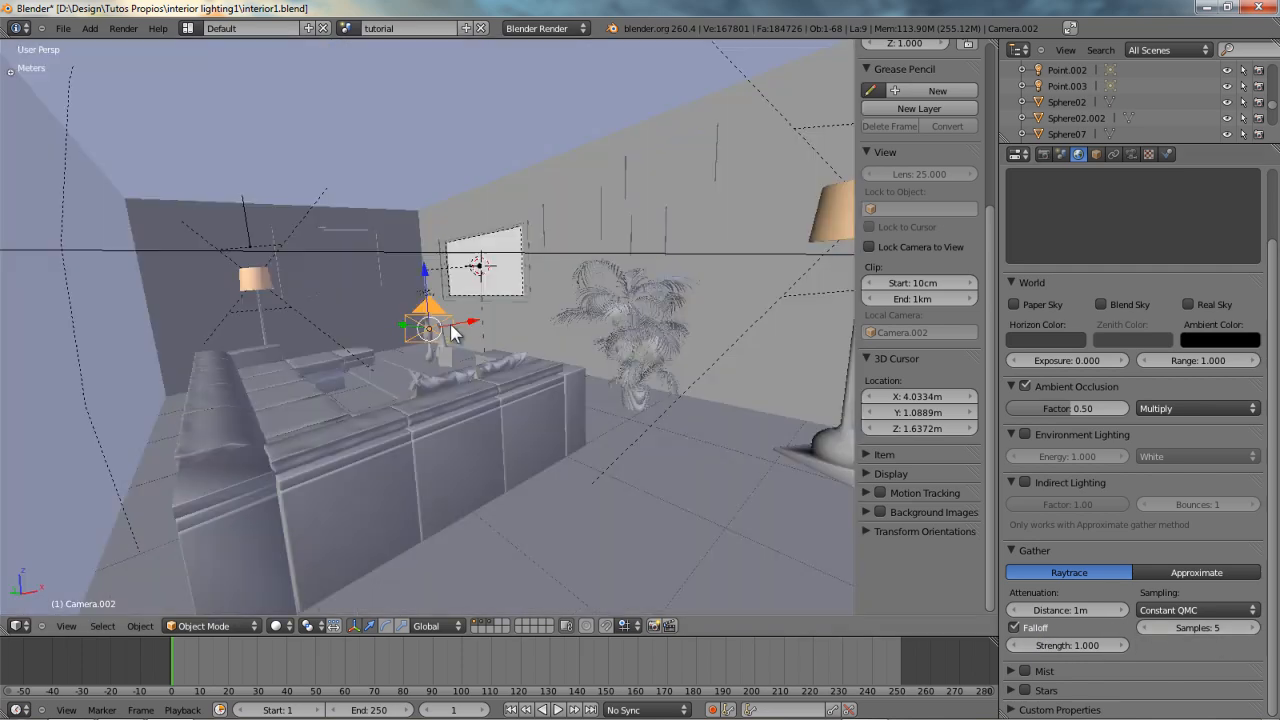
{"action": "key", "text": "z"}
{"action": "scroll", "coordinate": [507, 320], "scroll_direction": "down", "scroll_amount": 6}
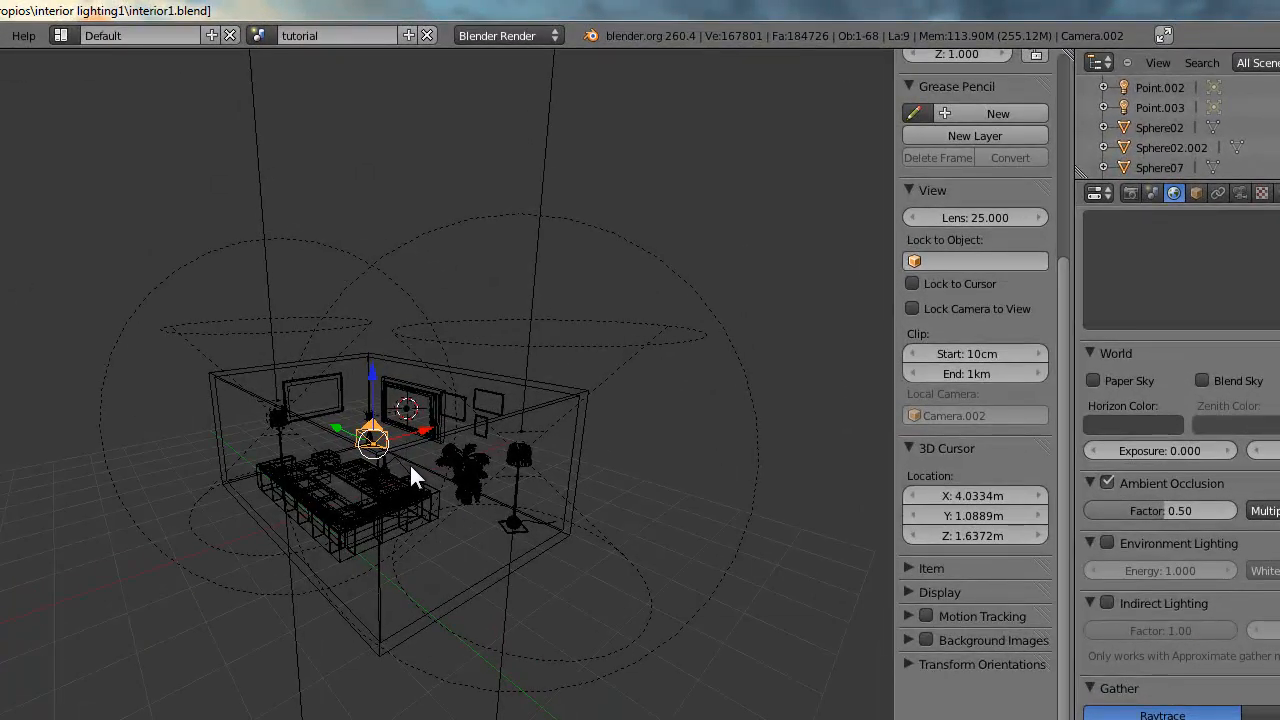
{"action": "right_click", "coordinate": [404, 465]}
{"action": "right_click", "coordinate": [404, 465]}
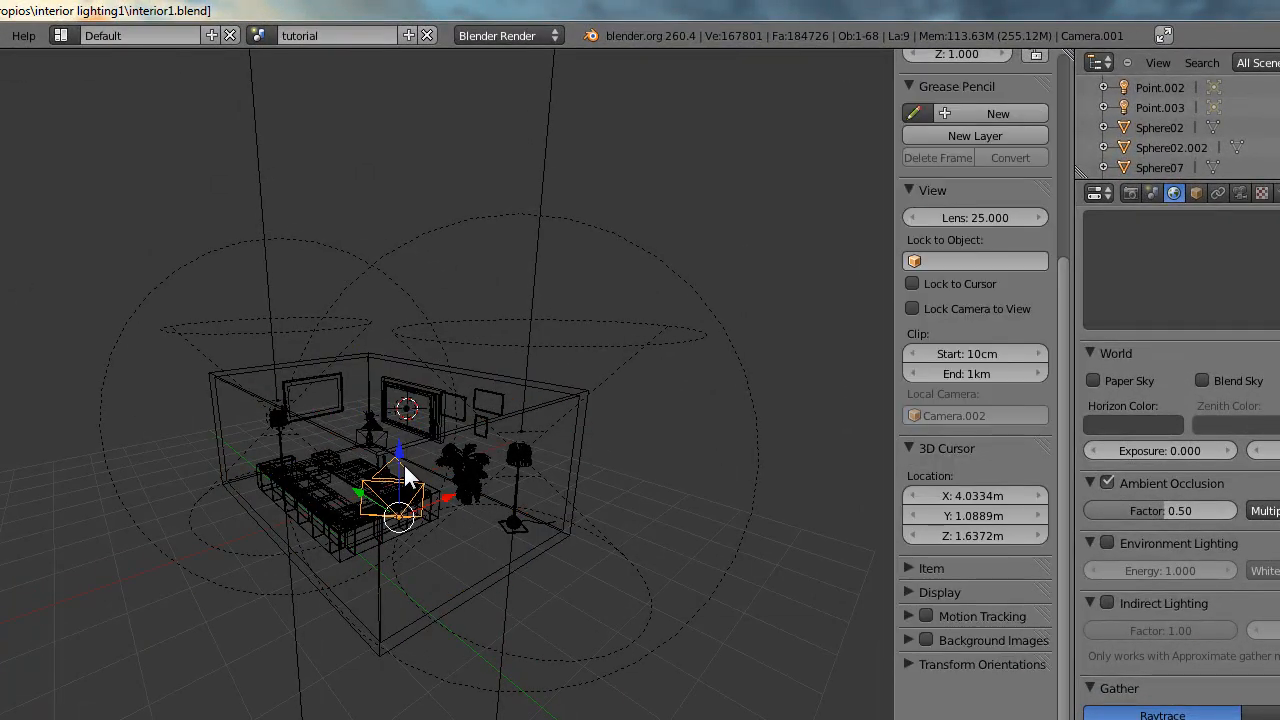
{"action": "key", "text": "ctrl+KP_0"}
- Render the whole living room from Camera.001 with Ambient Occlusion on Multiply at factor 0.50 and examine the result
{"action": "key", "text": "F12"}
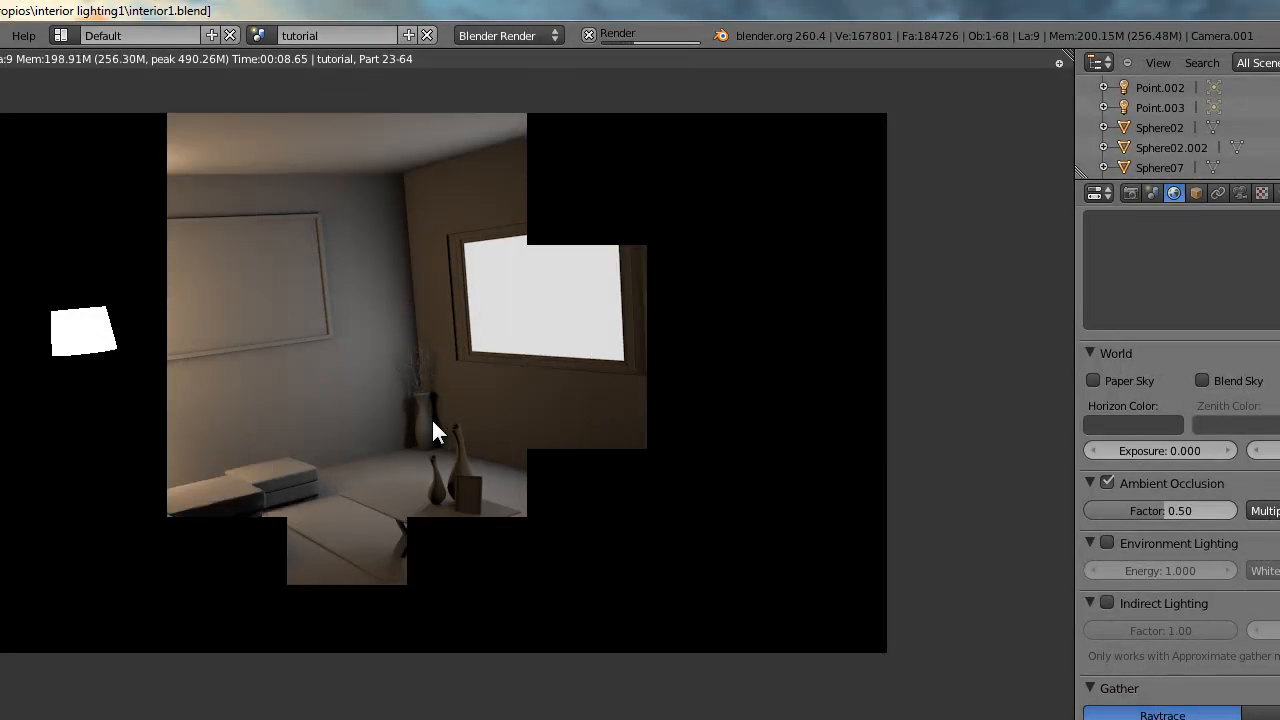
{"action": "middle_click_drag", "start_coordinate": [391, 400], "coordinate": [413, 444]}
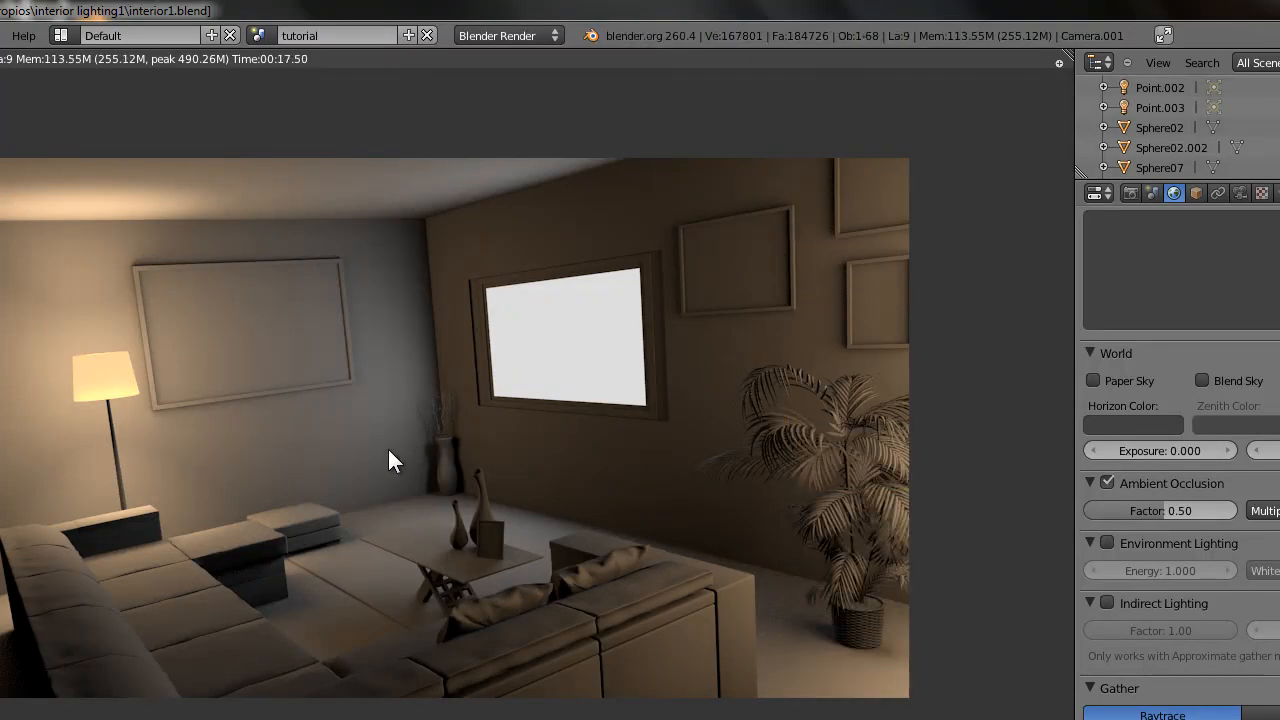
{"action": "middle_click_drag", "start_coordinate": [388, 449], "coordinate": [441, 445]}
{"action": "key", "text": "Escape"}
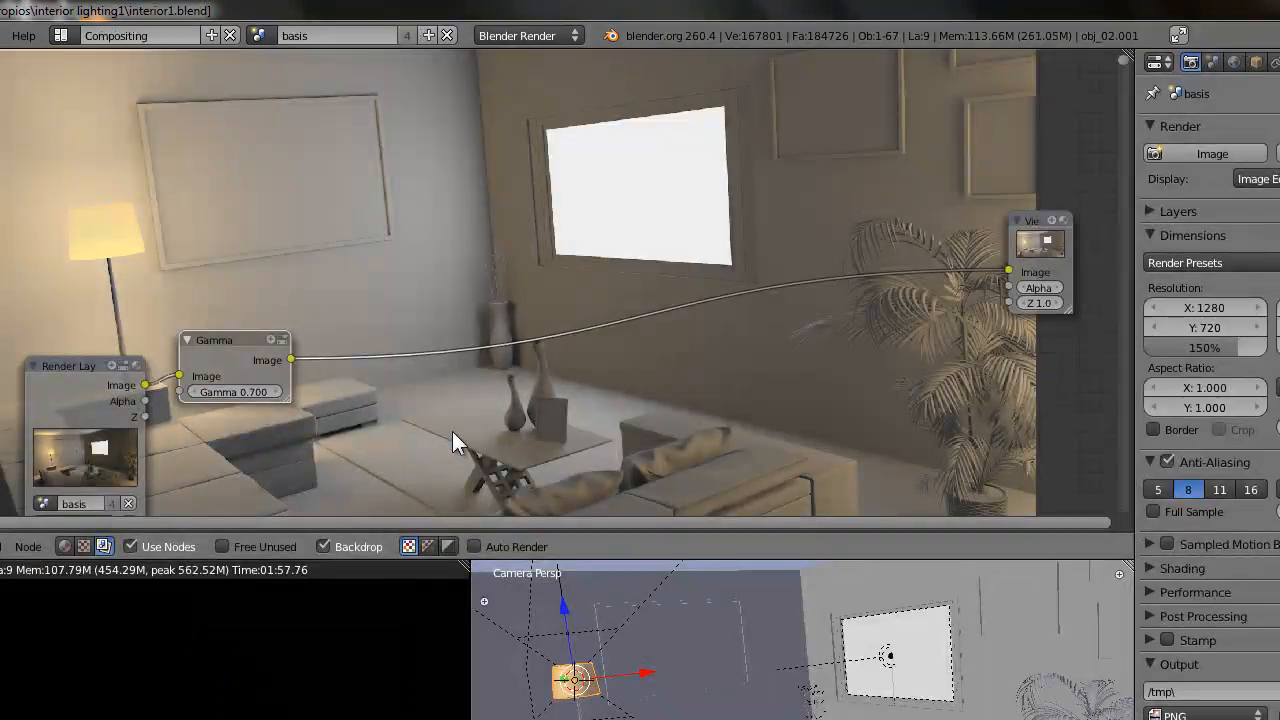
- Examine the basis scene's compositing nodes and backdrop, with the Gamma node between the render layer and the viewer
{"action": "key", "text": "ctrl+Up"}
{"action": "middle_click_drag", "start_coordinate": [234, 521], "coordinate": [197, 453]}
{"action": "middle_click_drag", "start_coordinate": [700, 318], "coordinate": [617, 274]}
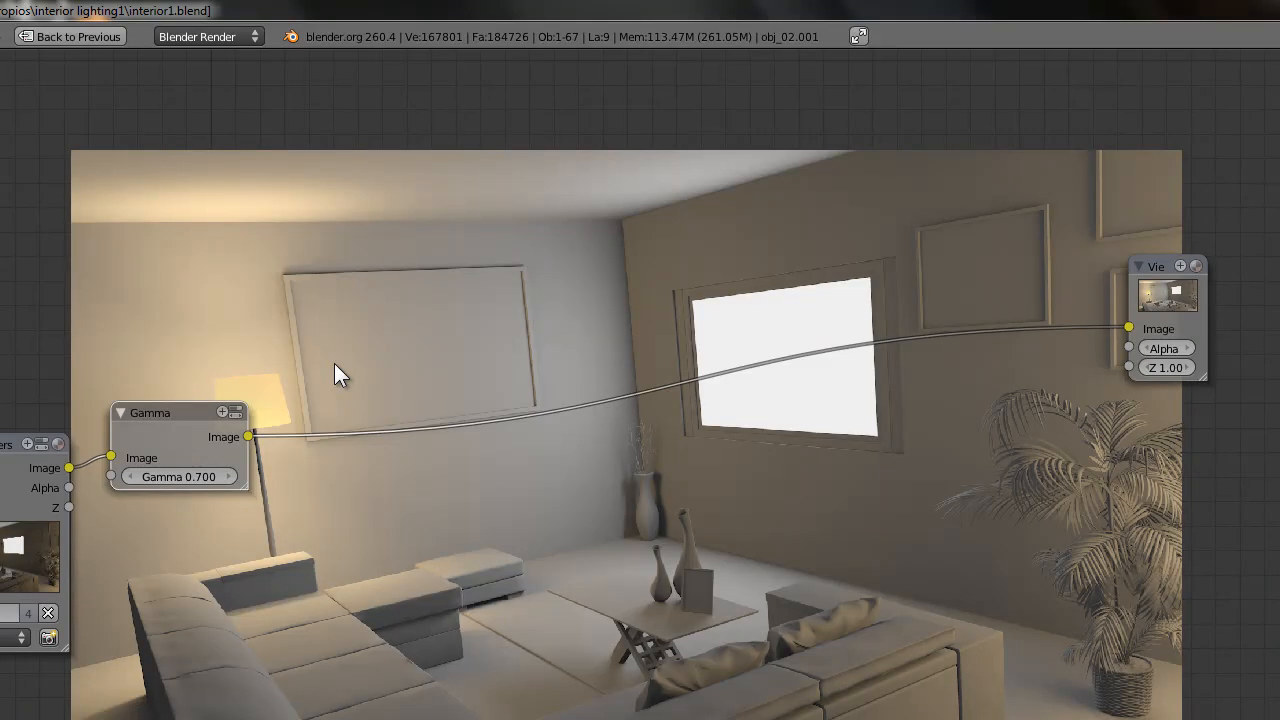
{"action": "key", "text": "ctrl+Up"}
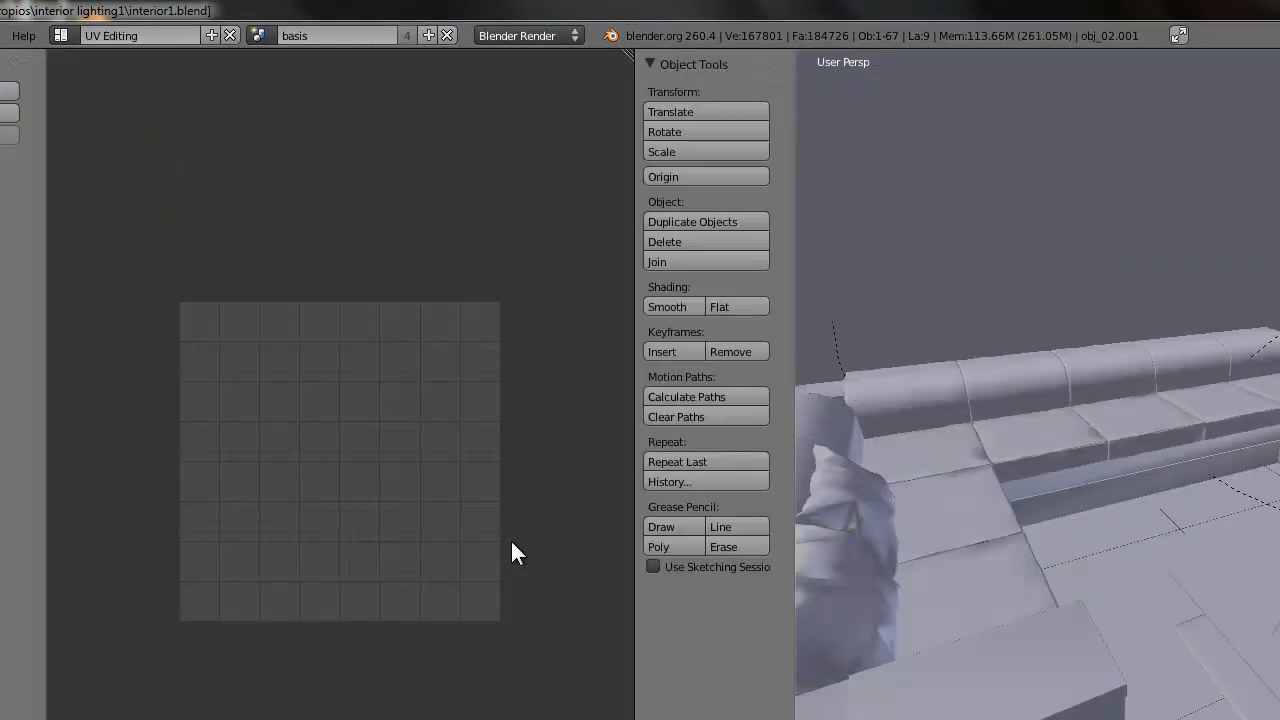
- Return to the Default screen layout with the tutorial scene
{"action": "key", "text": "ctrl+Right"}
{"action": "key", "text": "ctrl+Right"}
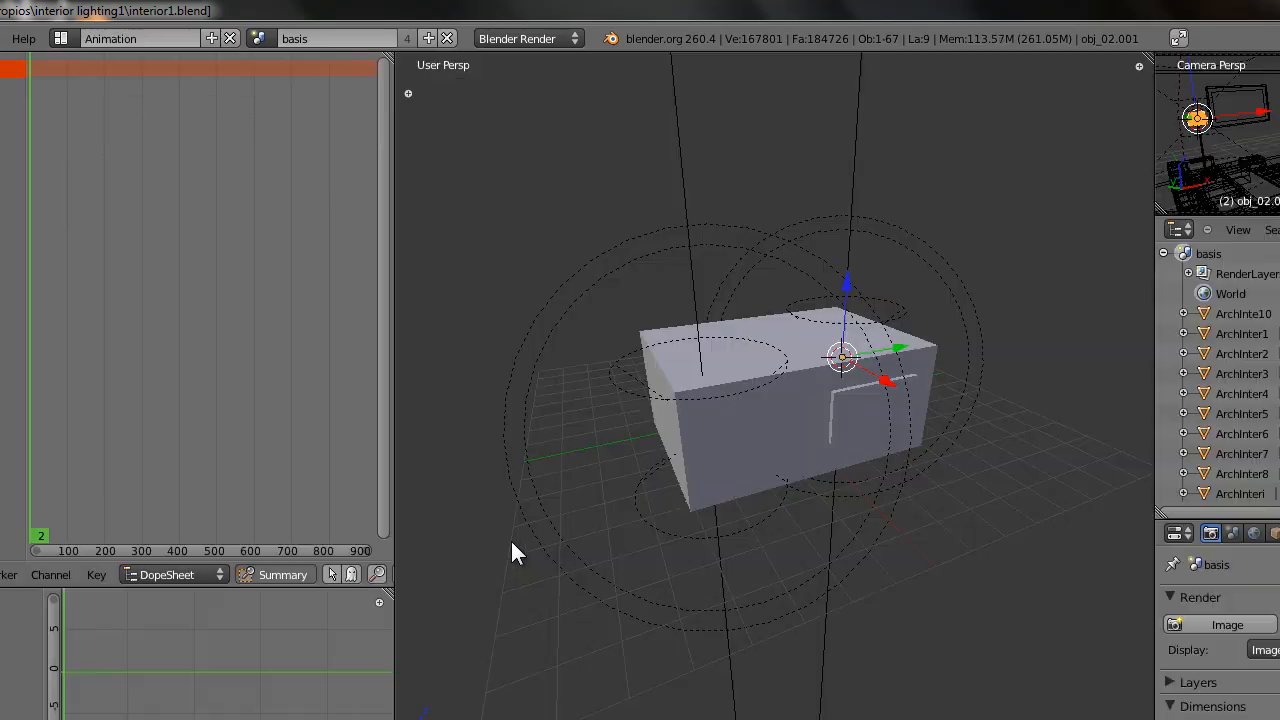
{"action": "key", "text": "ctrl+Right"}
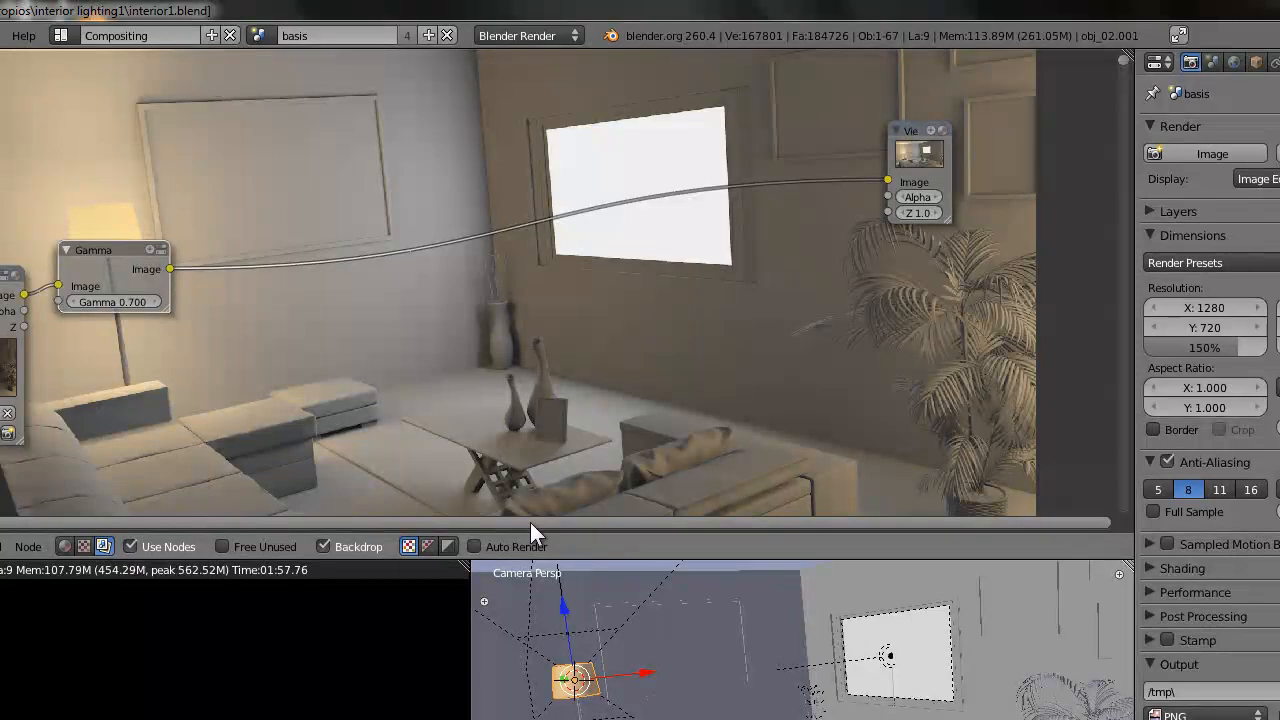
{"action": "left_click", "coordinate": [60, 35]}
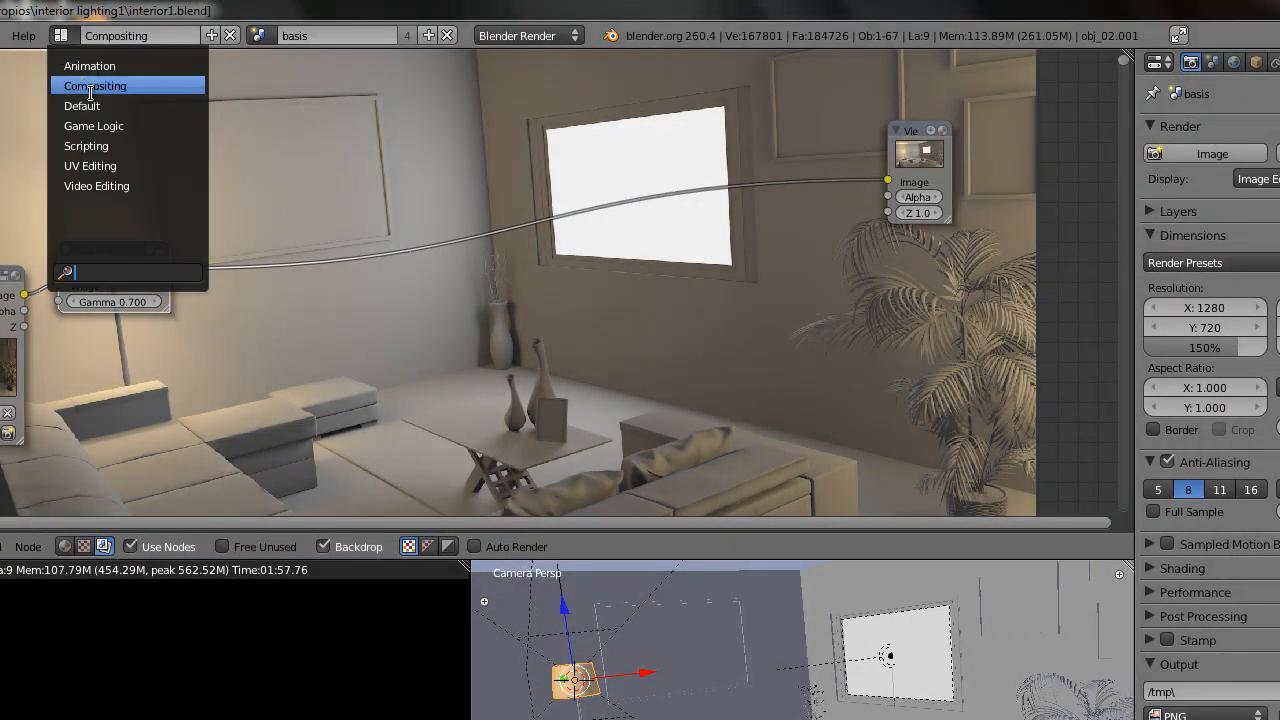
{"action": "left_click", "coordinate": [119, 105]}
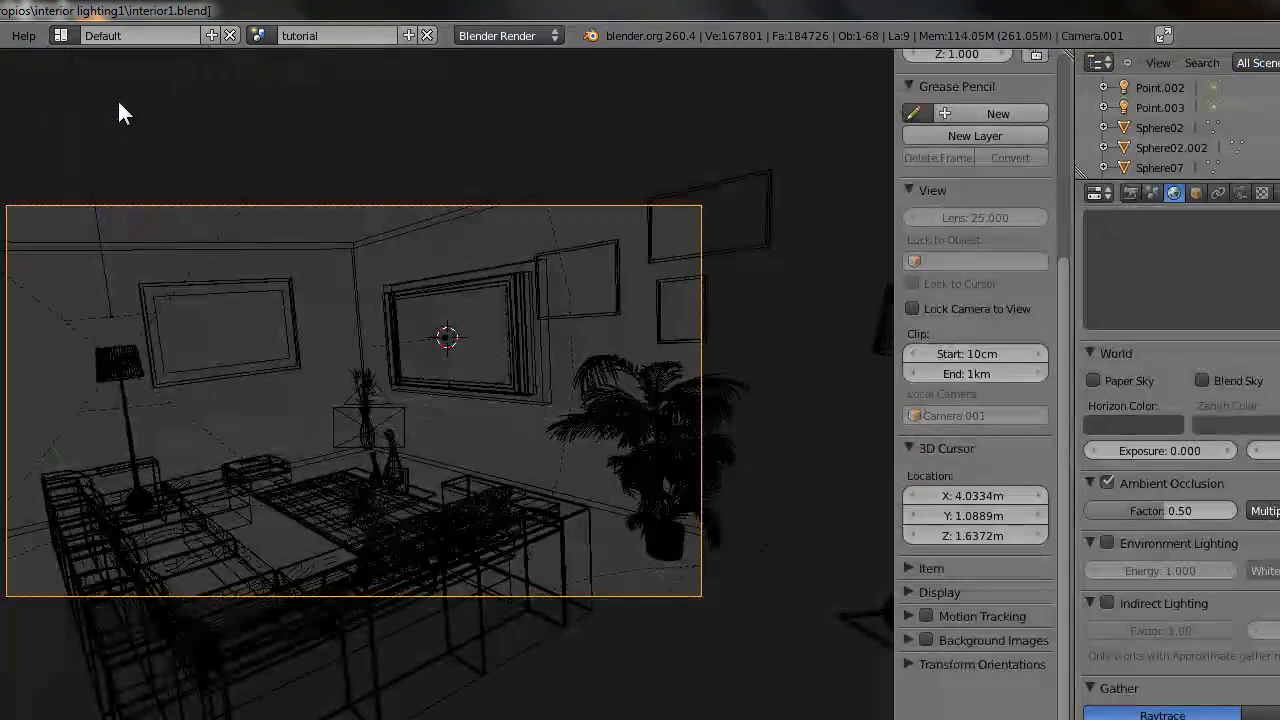
- Switch to the Compositing screen layout and maximize the node editor showing the basis scene's render
{"action": "left_click", "coordinate": [60, 35]}
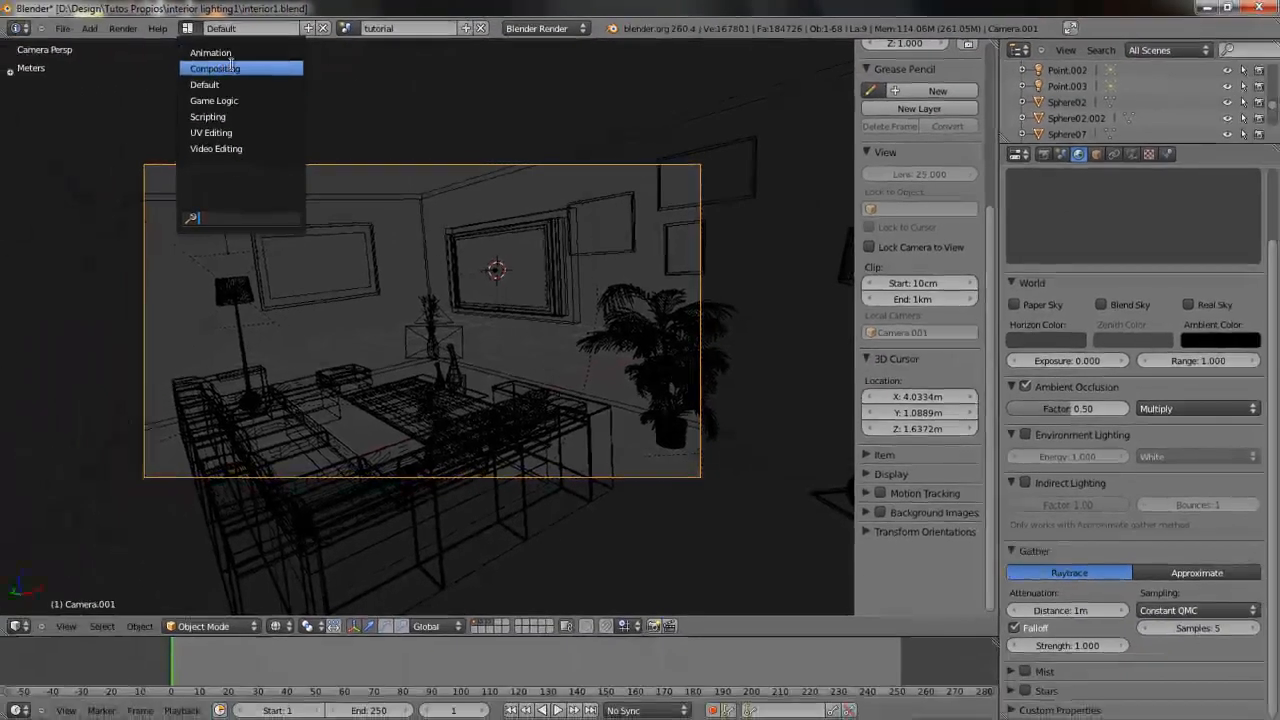
{"action": "left_click", "coordinate": [231, 67]}
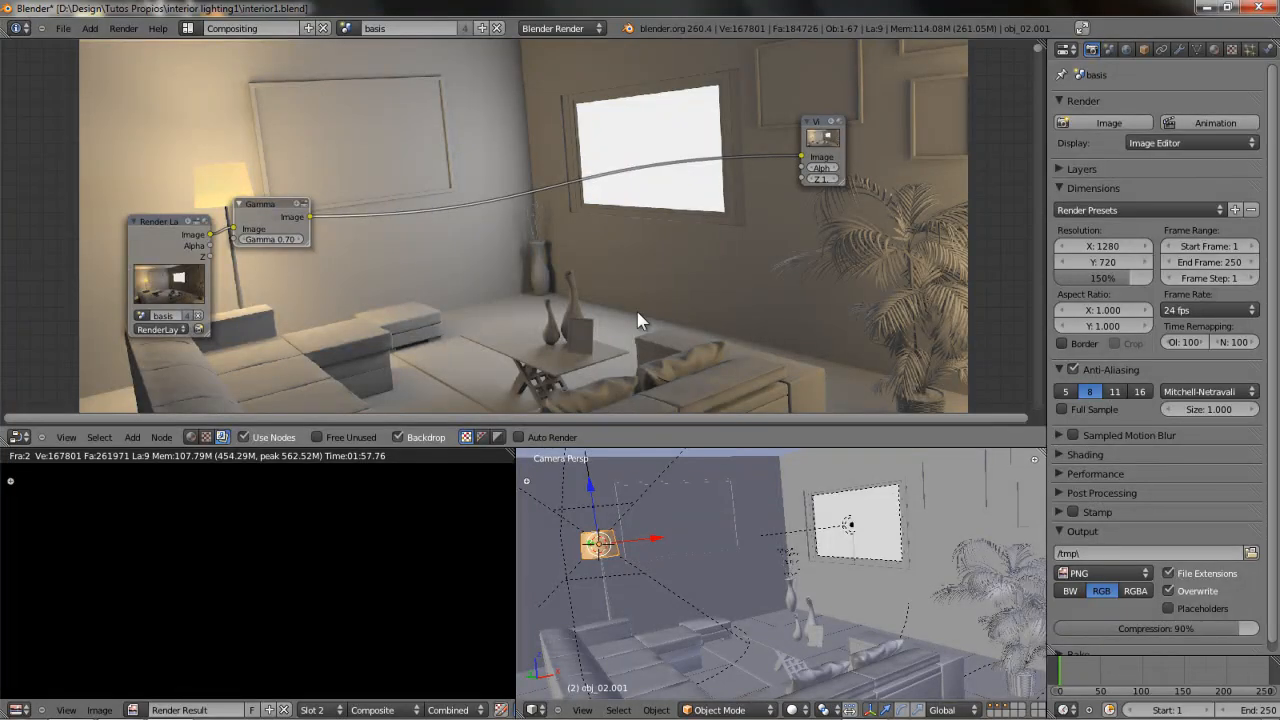
{"action": "key", "text": "shift+space"}
{"action": "key", "text": "shift+space"}
{"action": "key", "text": "shift+space"}
{"action": "key", "text": "shift+space"}
{"action": "key", "text": "shift+space"}
{"action": "key", "text": "shift+space"}
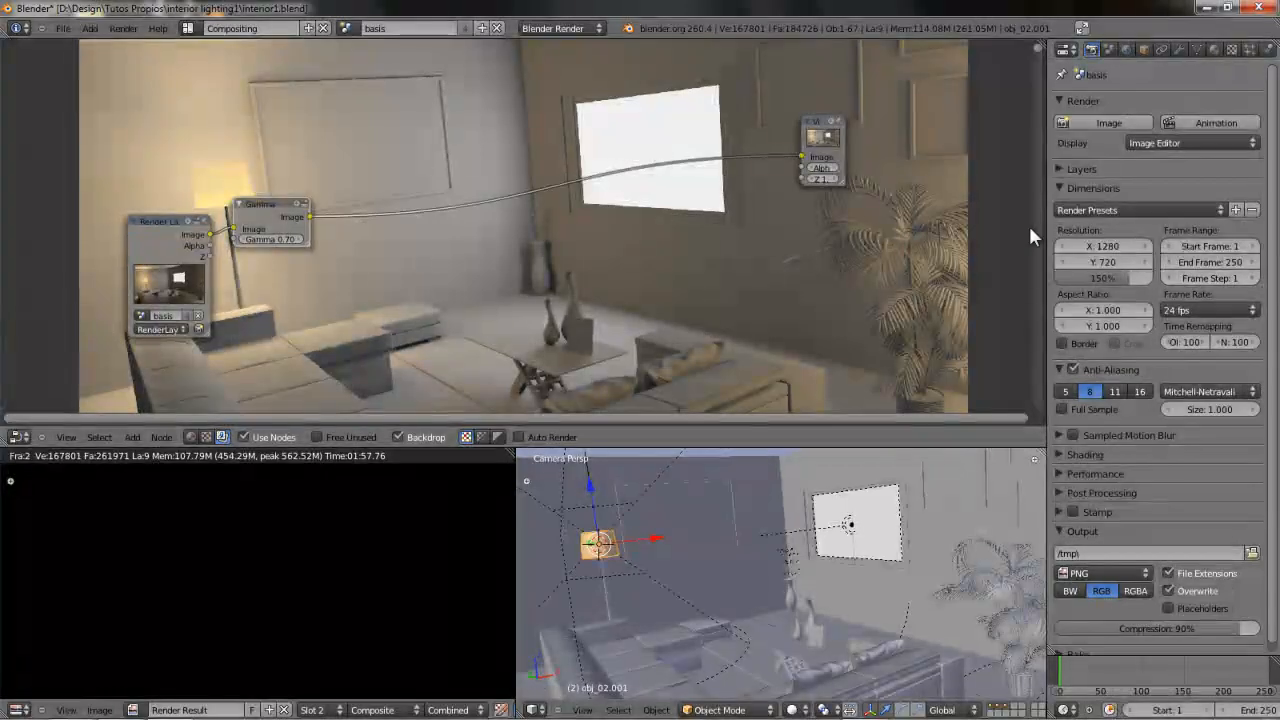
{"action": "key", "text": "shift+space"}
{"action": "key", "text": "shift+space"}
{"action": "key", "text": "shift+space"}
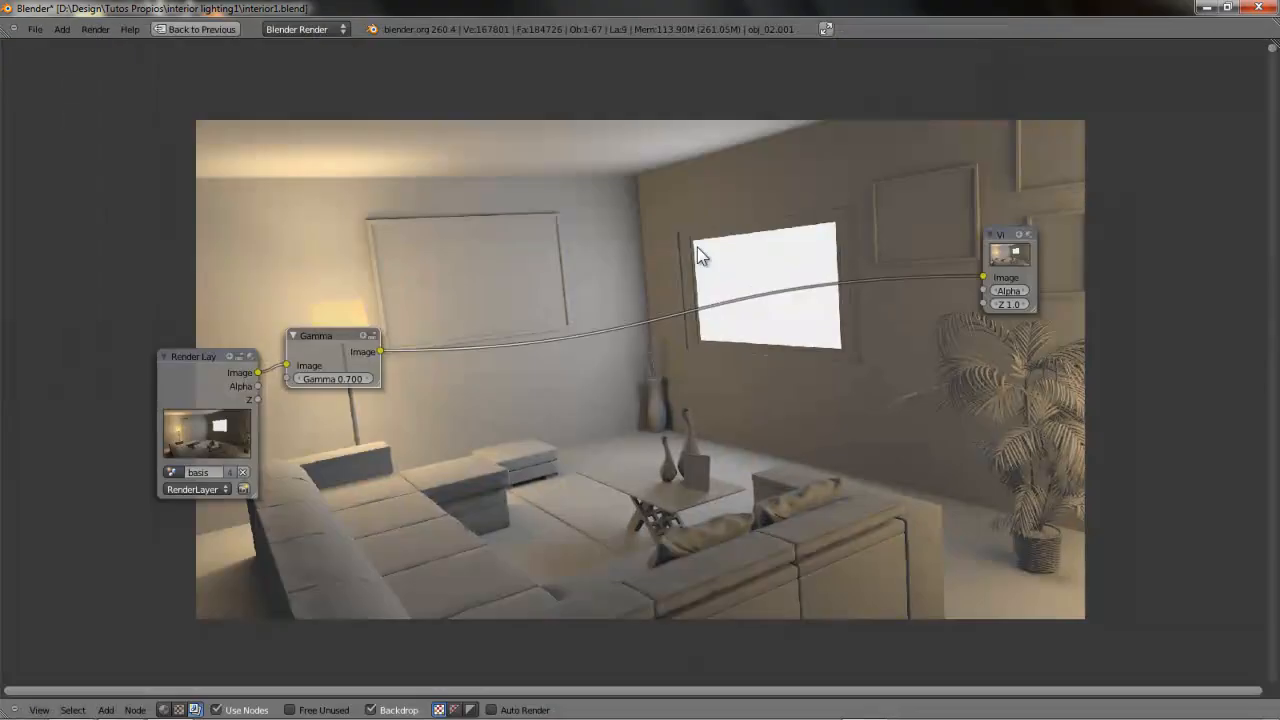
- Add an RGB Curves node and insert it on the link between the Gamma and Viewer nodes
{"action": "middle_click_drag", "start_coordinate": [782, 340], "coordinate": [773, 343]}
{"action": "scroll", "coordinate": [625, 326], "scroll_direction": "up", "scroll_amount": 3}
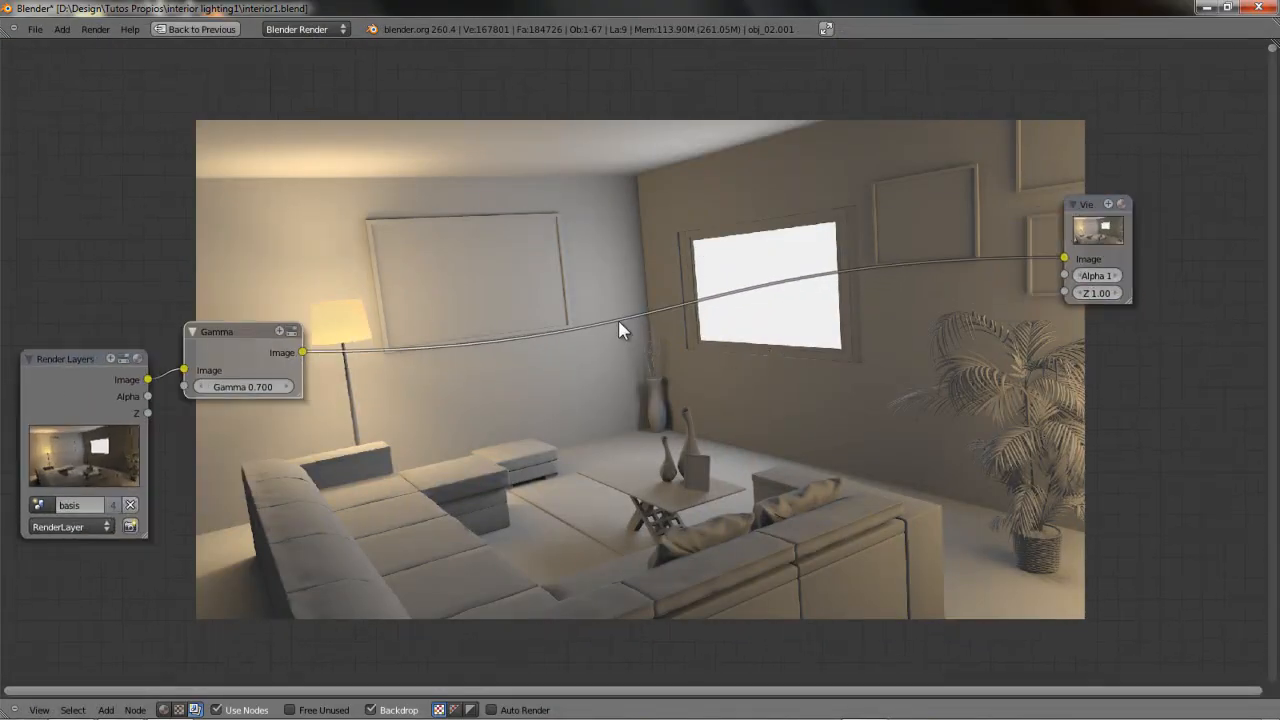
{"action": "middle_click_drag", "start_coordinate": [393, 333], "coordinate": [443, 323]}
{"action": "mouse_move", "coordinate": [286, 311]}
{"action": "left_mouse_down"}
{"action": "mouse_move", "coordinate": [330, 345]}
{"action": "mouse_move", "coordinate": [292, 313]}
{"action": "left_mouse_up"}
{"action": "middle_click_drag", "start_coordinate": [519, 258], "coordinate": [547, 264]}
{"action": "key", "text": "shift+a"}
{"action": "mouse_move", "coordinate": [495, 251]}
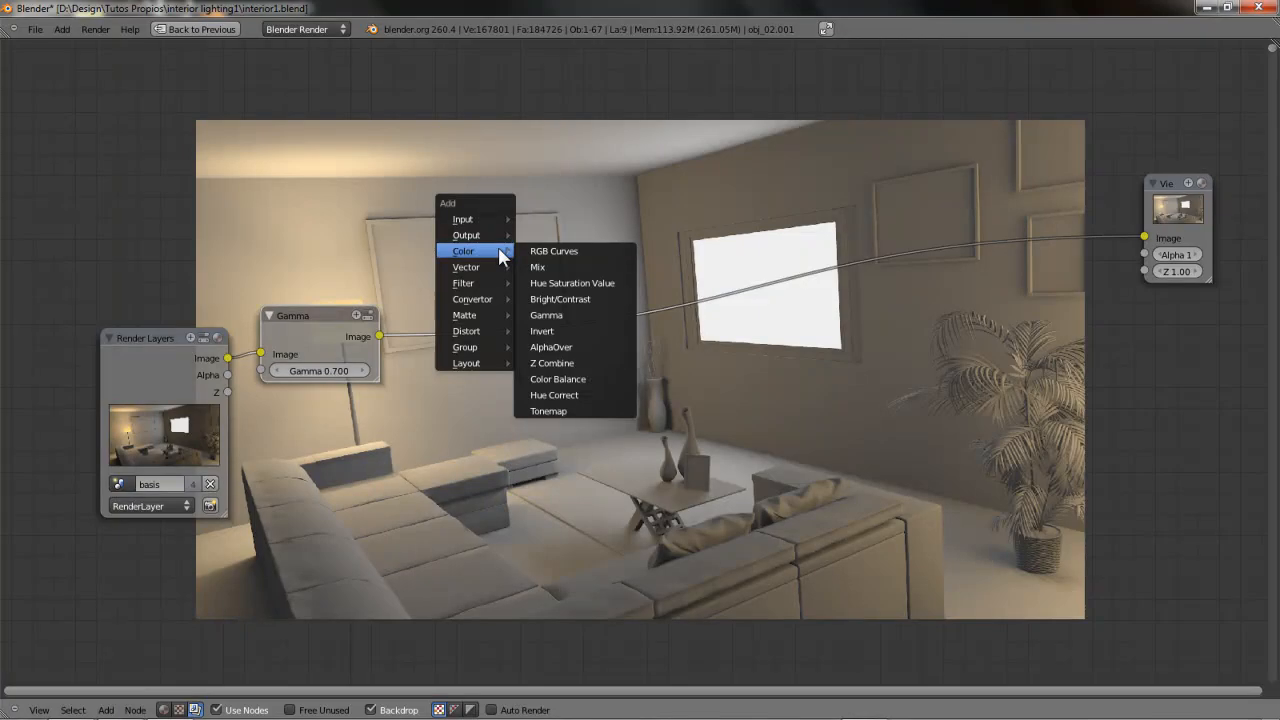
{"action": "left_click", "coordinate": [557, 251]}
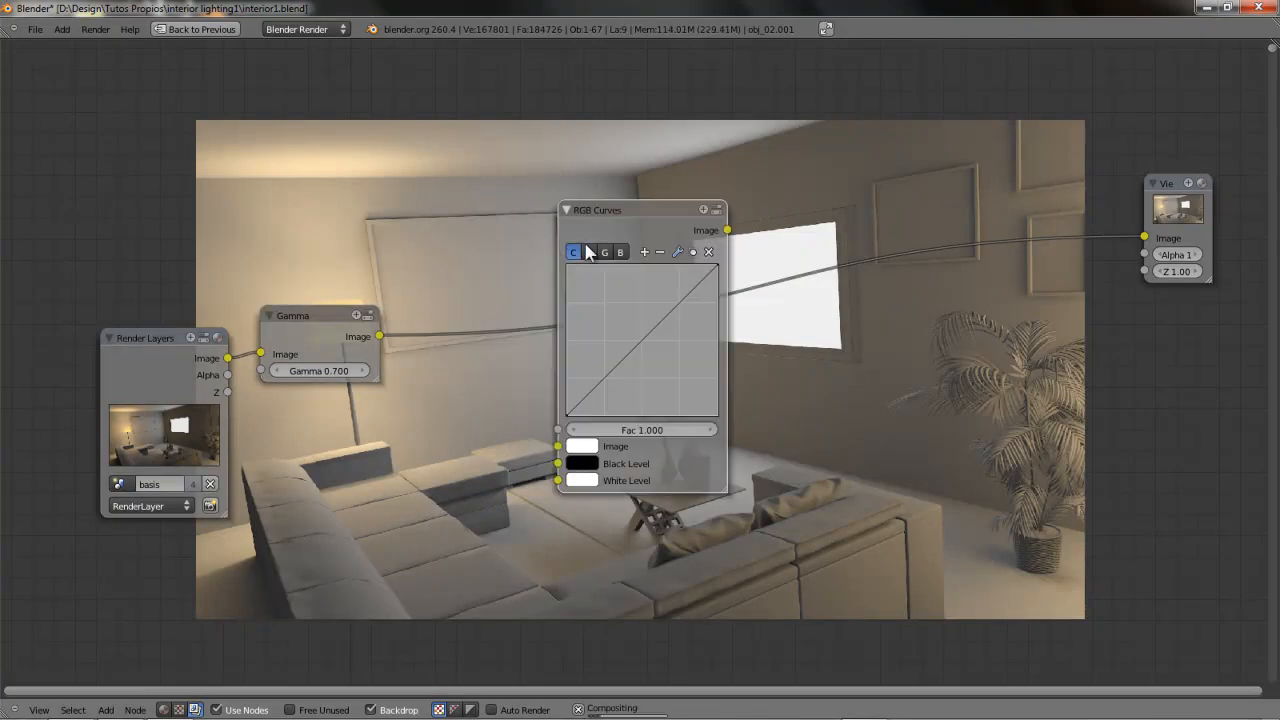
{"action": "left_click", "coordinate": [510, 284]}
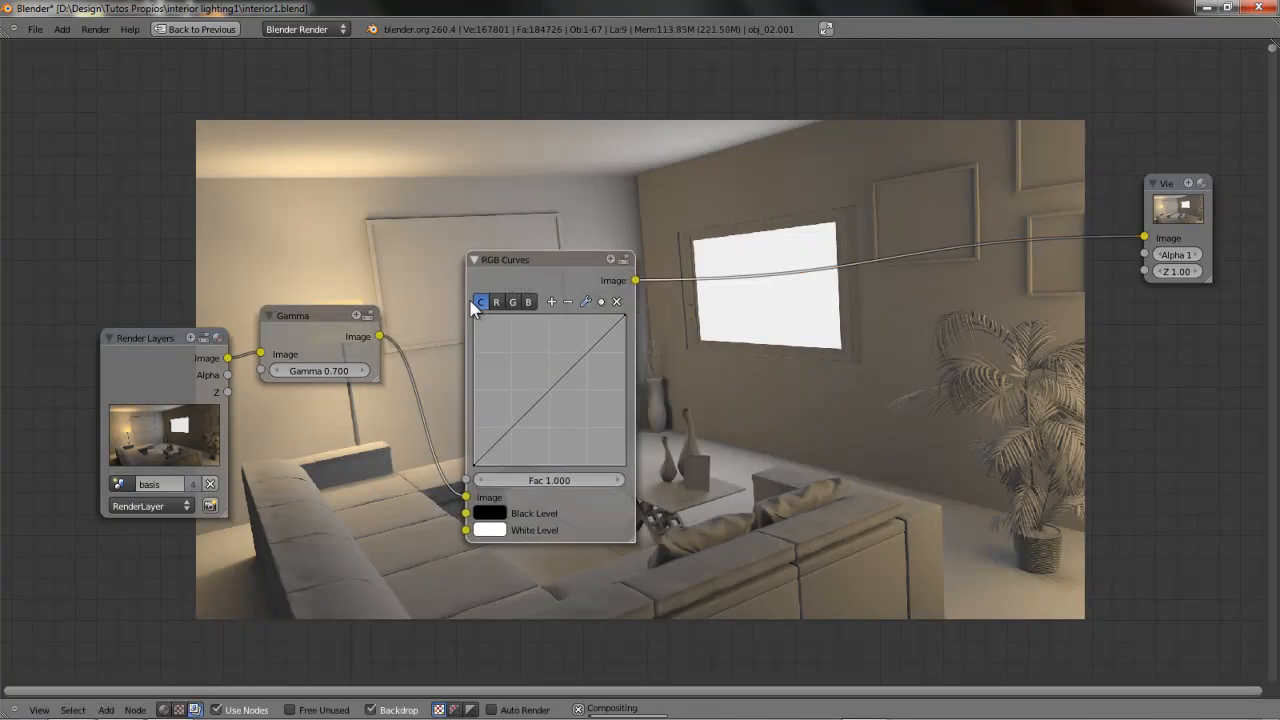
- Set the Gamma node's value to 0.800
{"action": "scroll", "coordinate": [455, 309], "scroll_direction": "up", "scroll_amount": 2}
{"action": "middle_click_drag", "start_coordinate": [376, 242], "coordinate": [350, 303]}
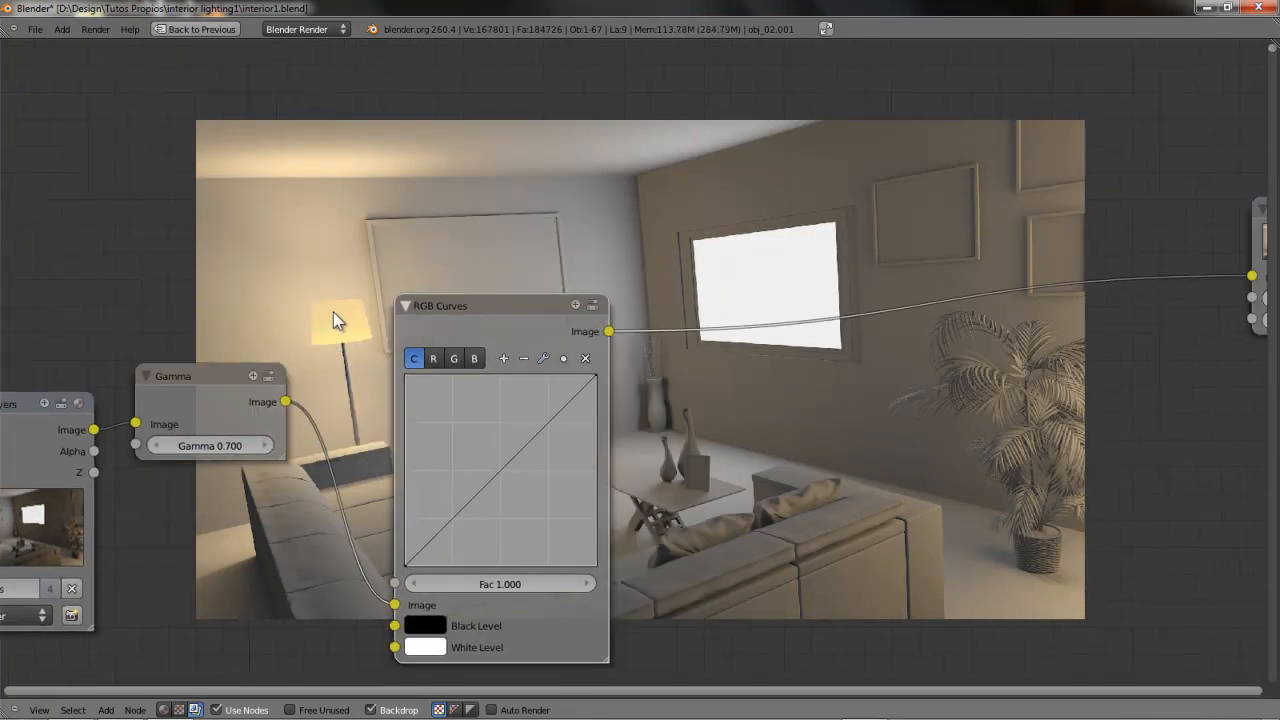
{"action": "left_click", "coordinate": [267, 445]}
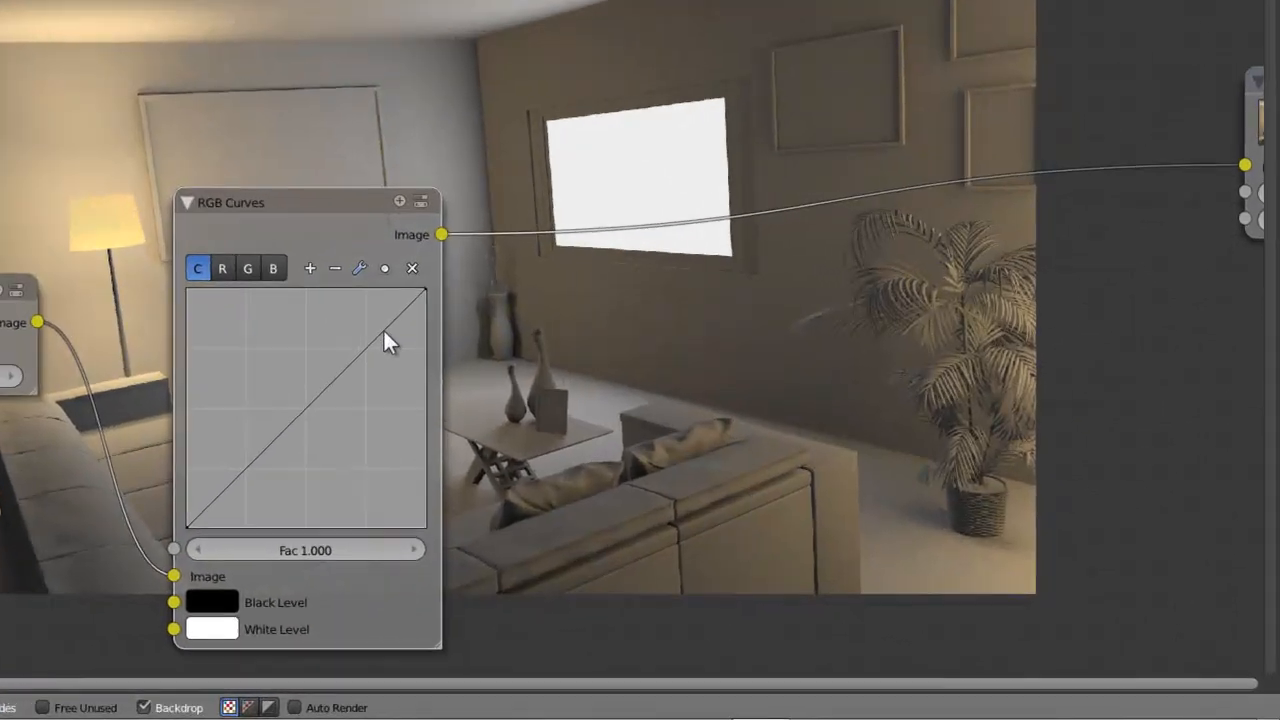
- Shape the RGB Curves combined curve into a gentle S by raising the highlights and lowering the shadows
{"action": "left_click_drag", "start_coordinate": [384, 332], "coordinate": [370, 321]}
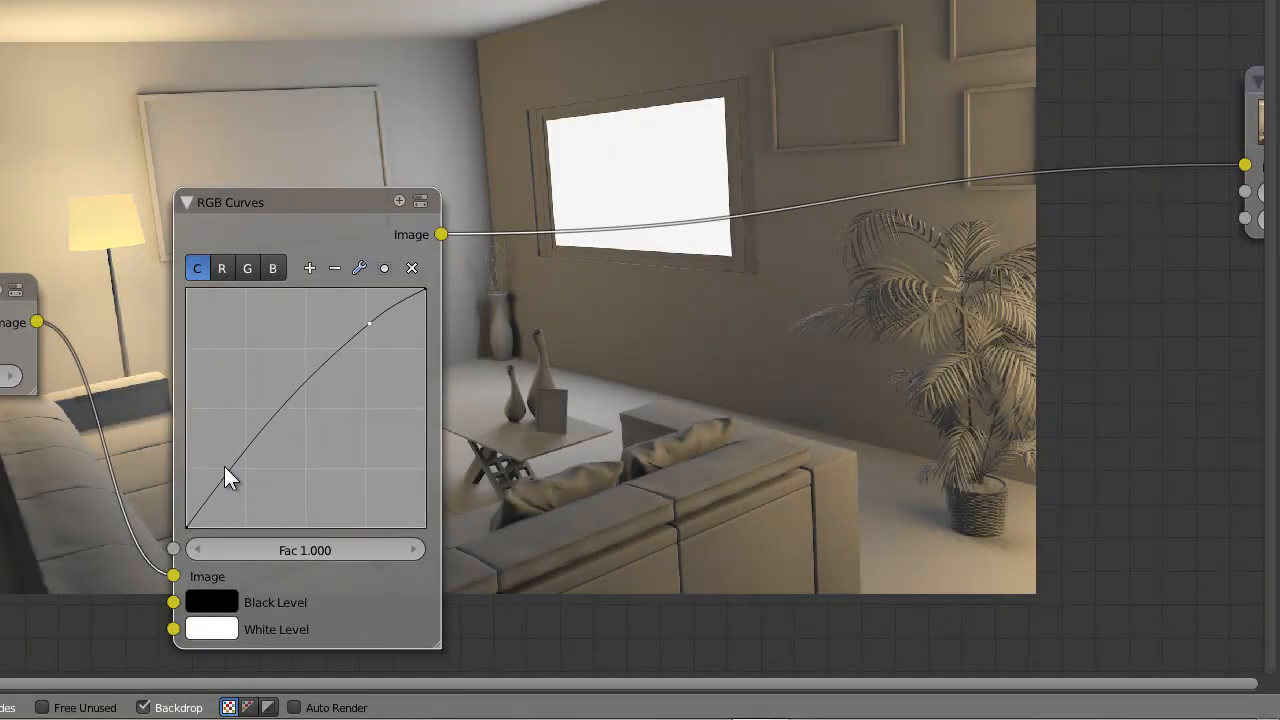
{"action": "left_click_drag", "start_coordinate": [234, 473], "coordinate": [237, 480]}
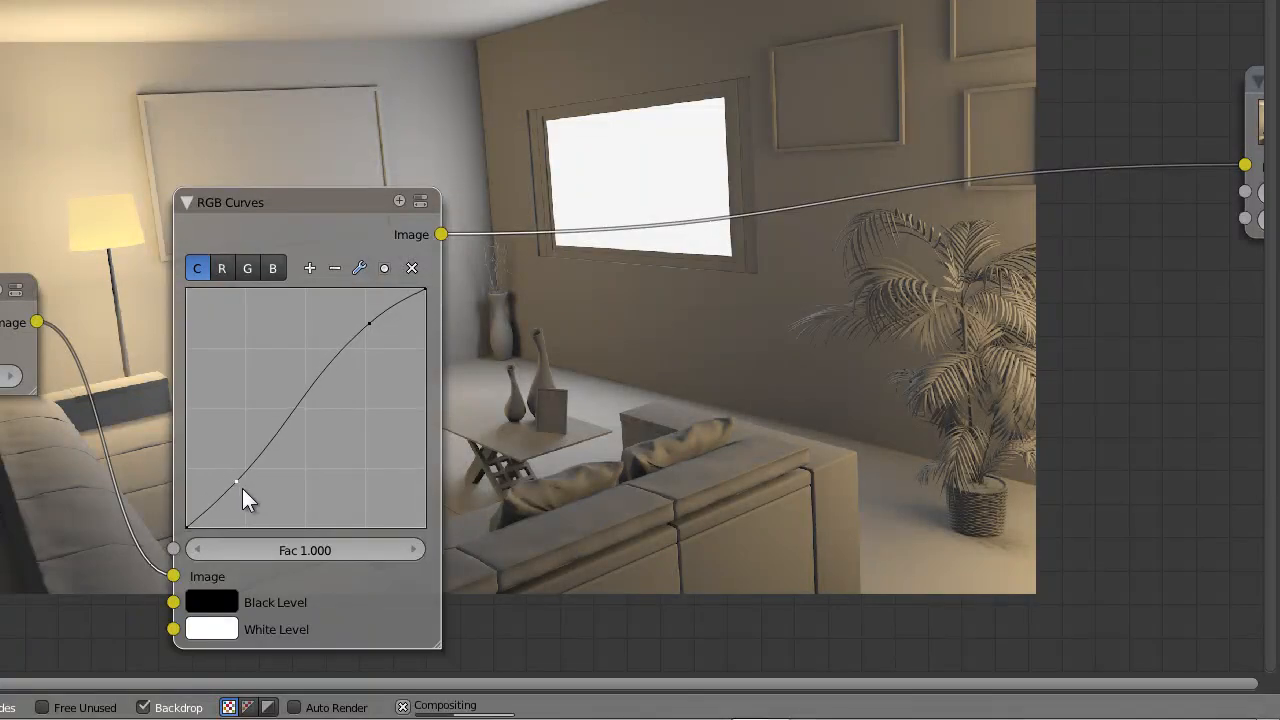
{"action": "middle_click_drag", "start_coordinate": [746, 133], "coordinate": [405, 203]}
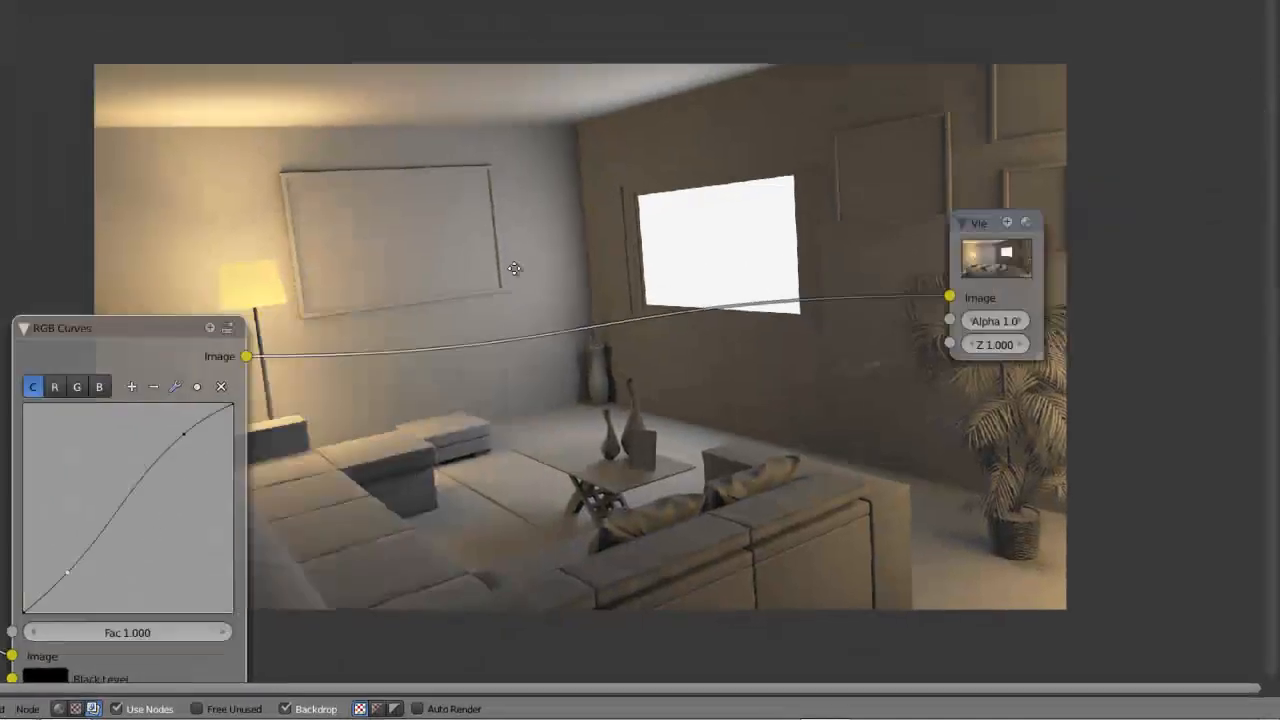
{"action": "middle_click_drag", "start_coordinate": [514, 268], "coordinate": [618, 165]}
{"action": "scroll", "coordinate": [618, 165], "scroll_direction": "down", "scroll_amount": 2}
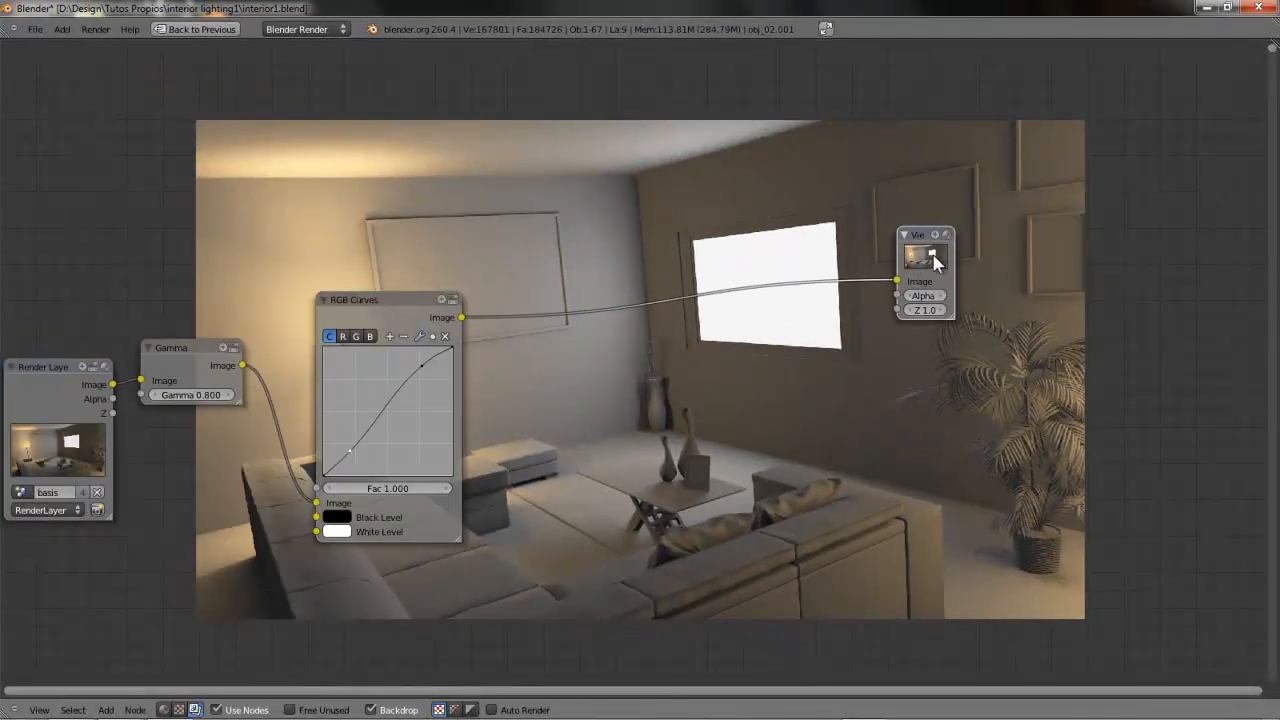
- Add a Hue Saturation Value node and insert it on the link between RGB Curves and the Viewer
{"action": "middle_click_drag", "start_coordinate": [267, 302], "coordinate": [486, 306]}
{"action": "middle_click_drag", "start_coordinate": [472, 405], "coordinate": [328, 376]}
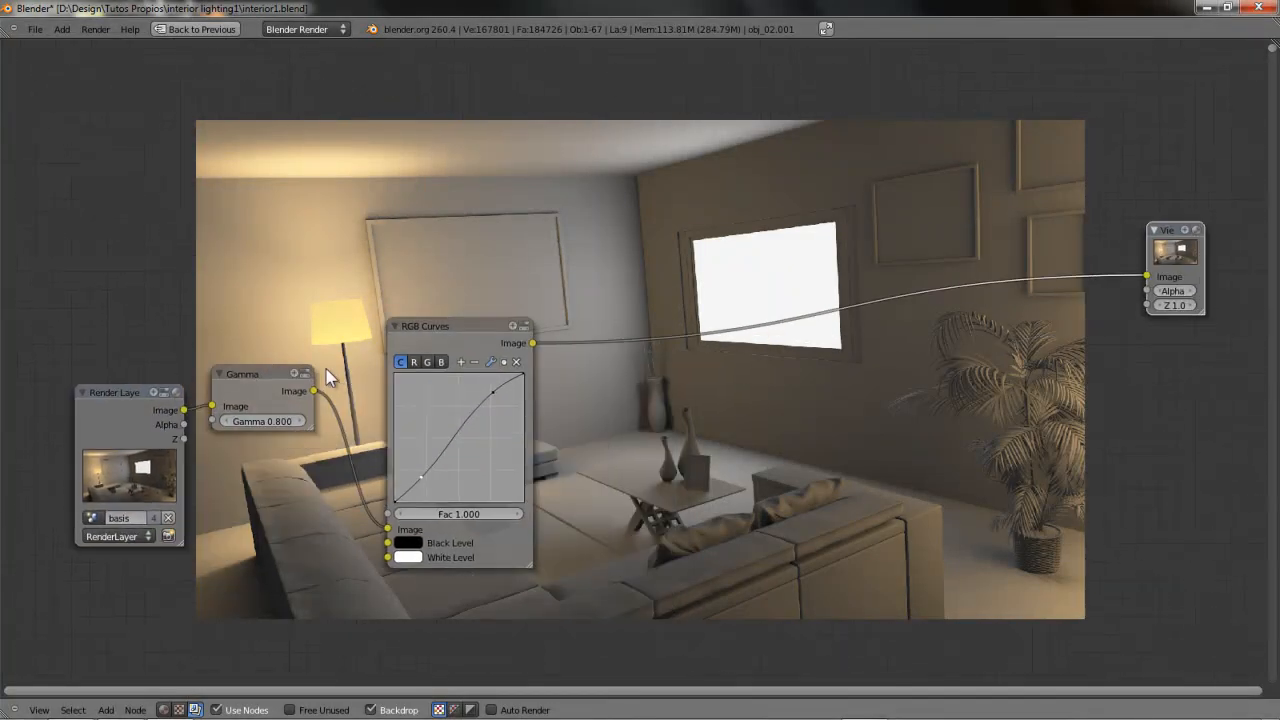
{"action": "key", "text": "shift+a"}
{"action": "mouse_move", "coordinate": [617, 330]}
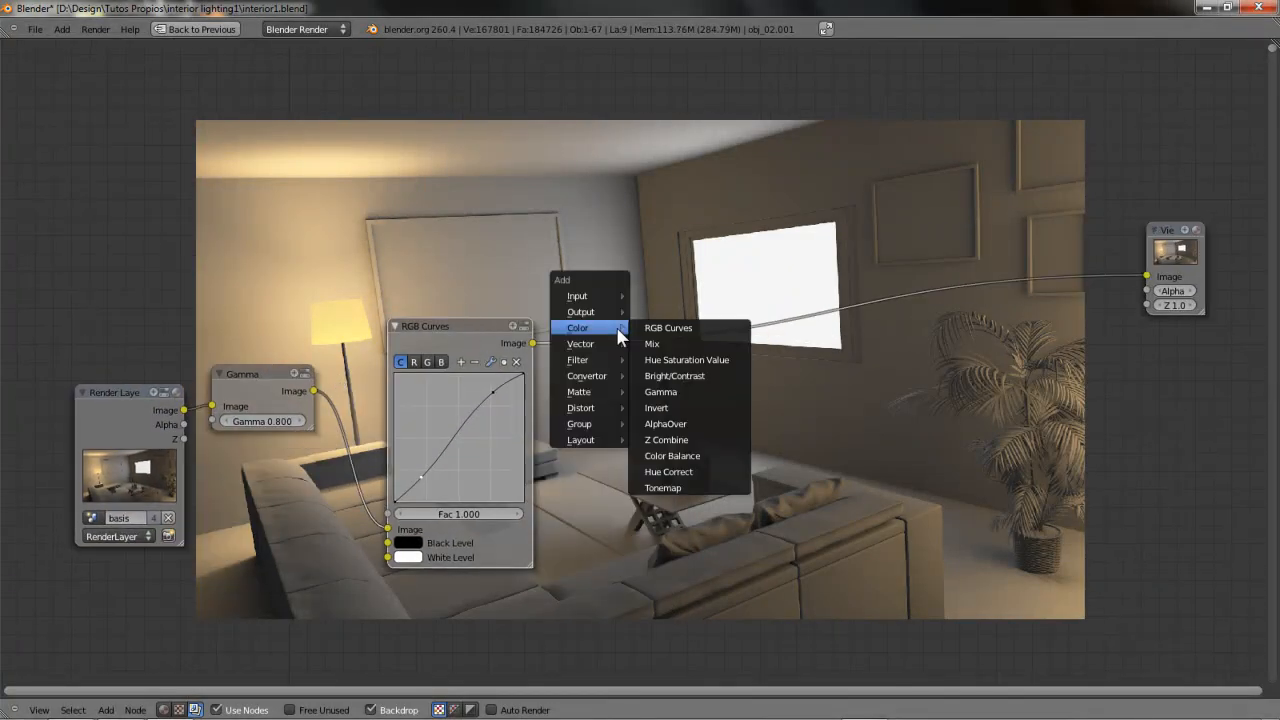
{"action": "left_click", "coordinate": [690, 360]}
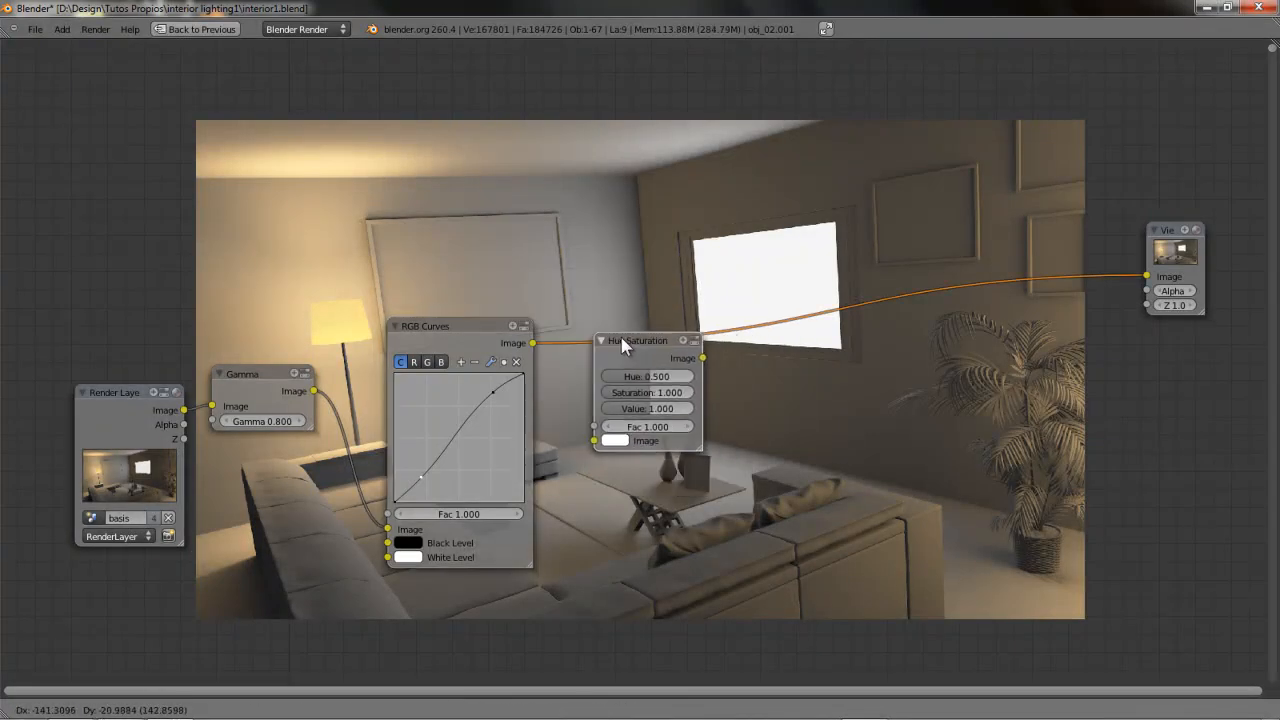
{"action": "left_click", "coordinate": [588, 344]}
{"action": "scroll", "coordinate": [588, 344], "scroll_direction": "up", "scroll_amount": 2}
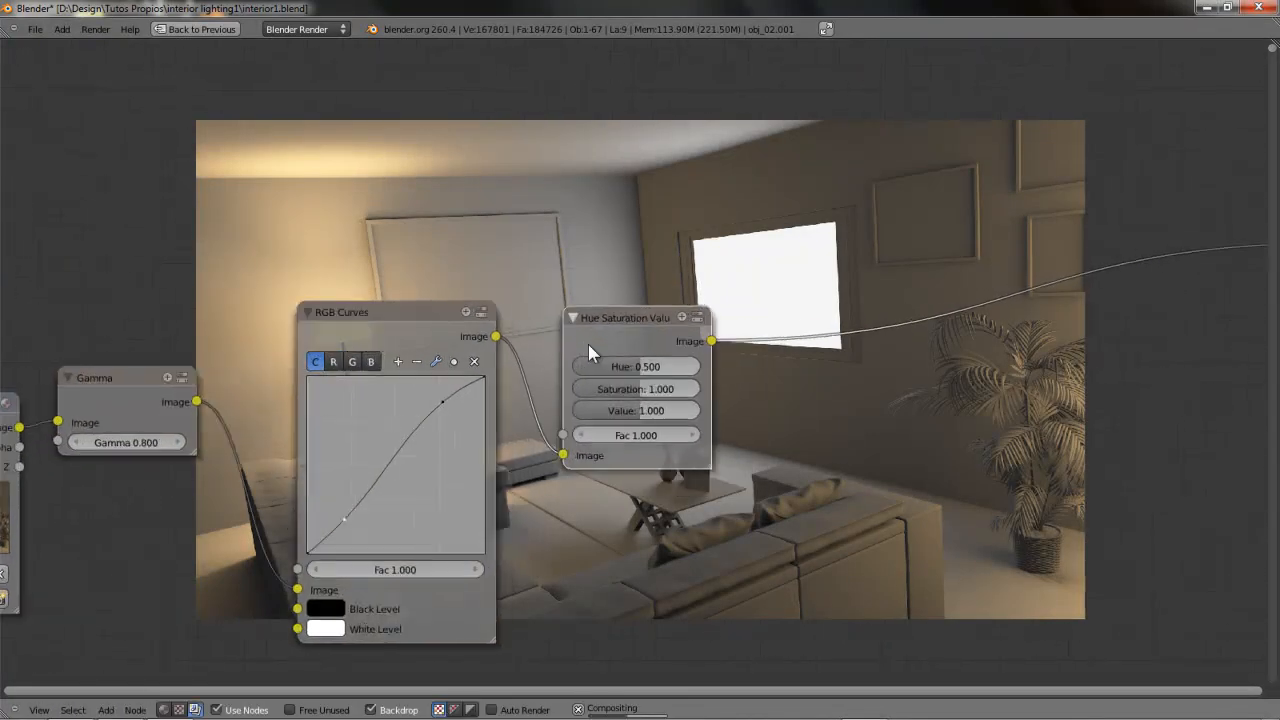
- Try a saturation of 0 on the Hue Saturation Value node and restore it to 1
{"action": "left_click", "coordinate": [640, 389]}
{"action": "type", "text": "0"}
{"action": "key", "text": "Return"}
{"action": "middle_click_drag", "start_coordinate": [484, 341], "coordinate": [541, 334]}
{"action": "left_click", "coordinate": [548, 407]}
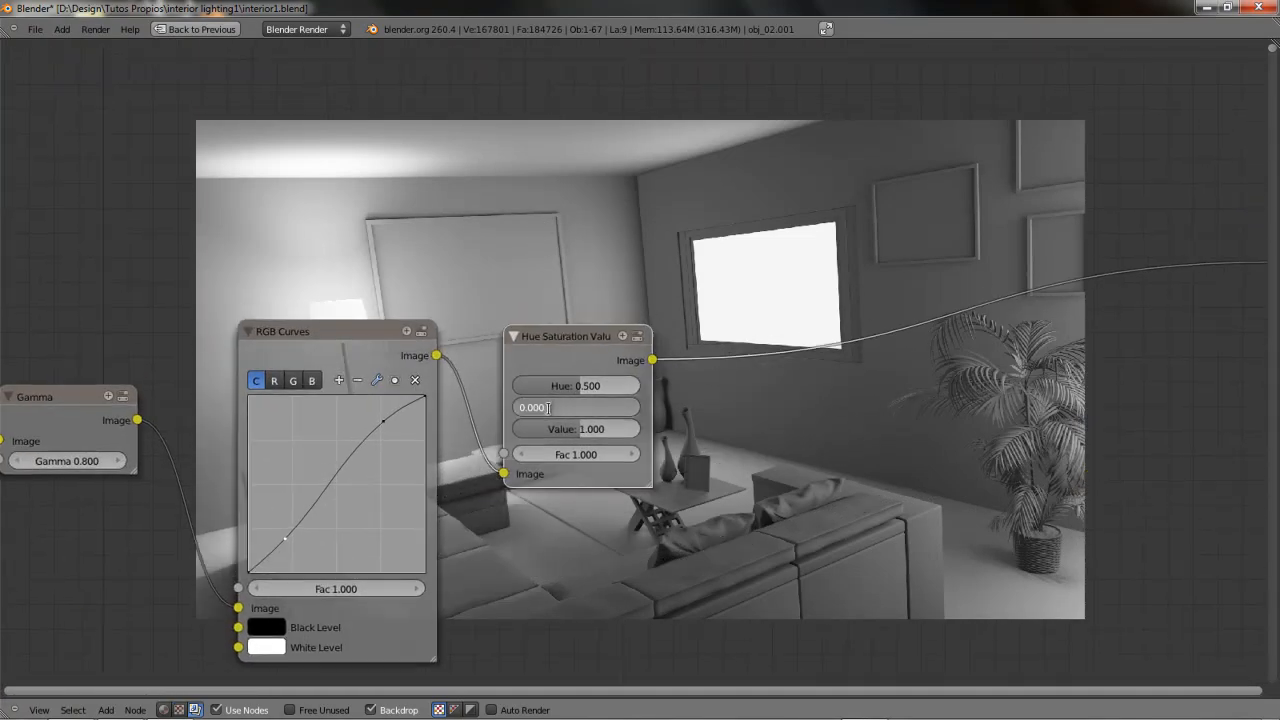
{"action": "type", "text": "1"}
{"action": "key", "text": "Return"}
{"action": "middle_click_drag", "start_coordinate": [666, 214], "coordinate": [657, 219]}
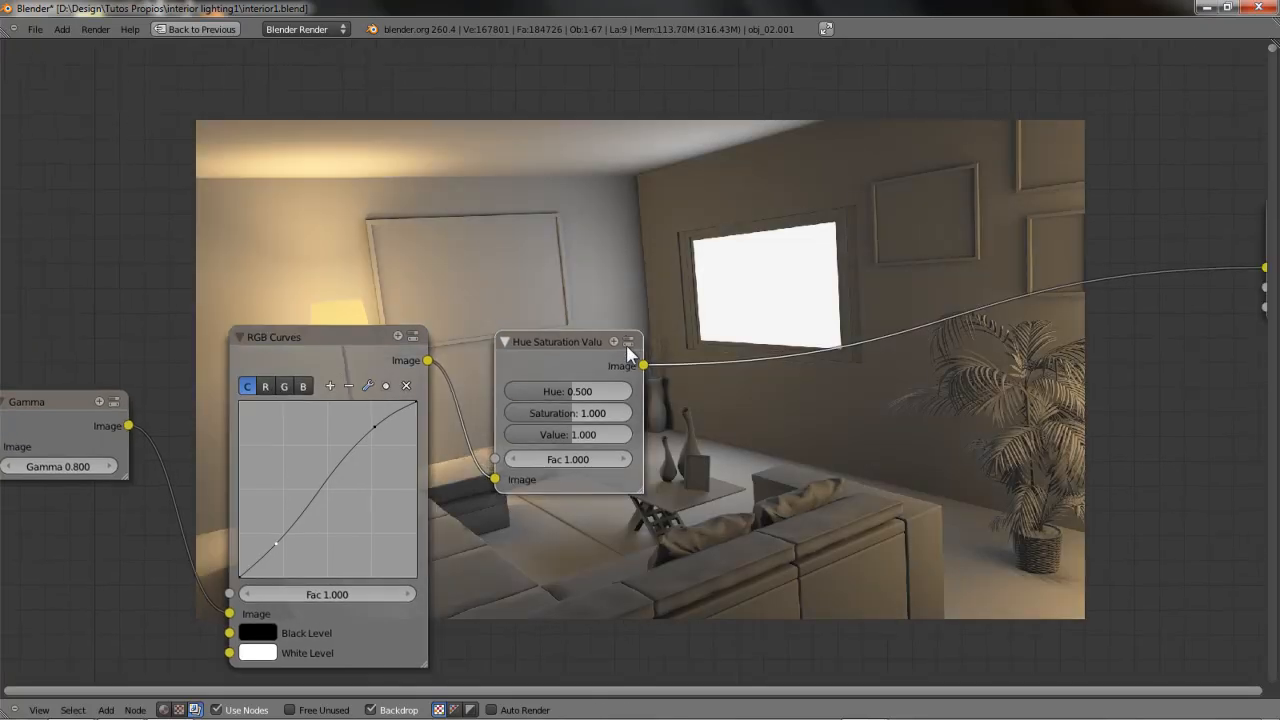
- Set the Hue Saturation Value node's saturation to 1.03 and check the backdrop
{"action": "left_click", "coordinate": [572, 412]}
{"action": "type", "text": "1.03"}
{"action": "key", "text": "Return"}
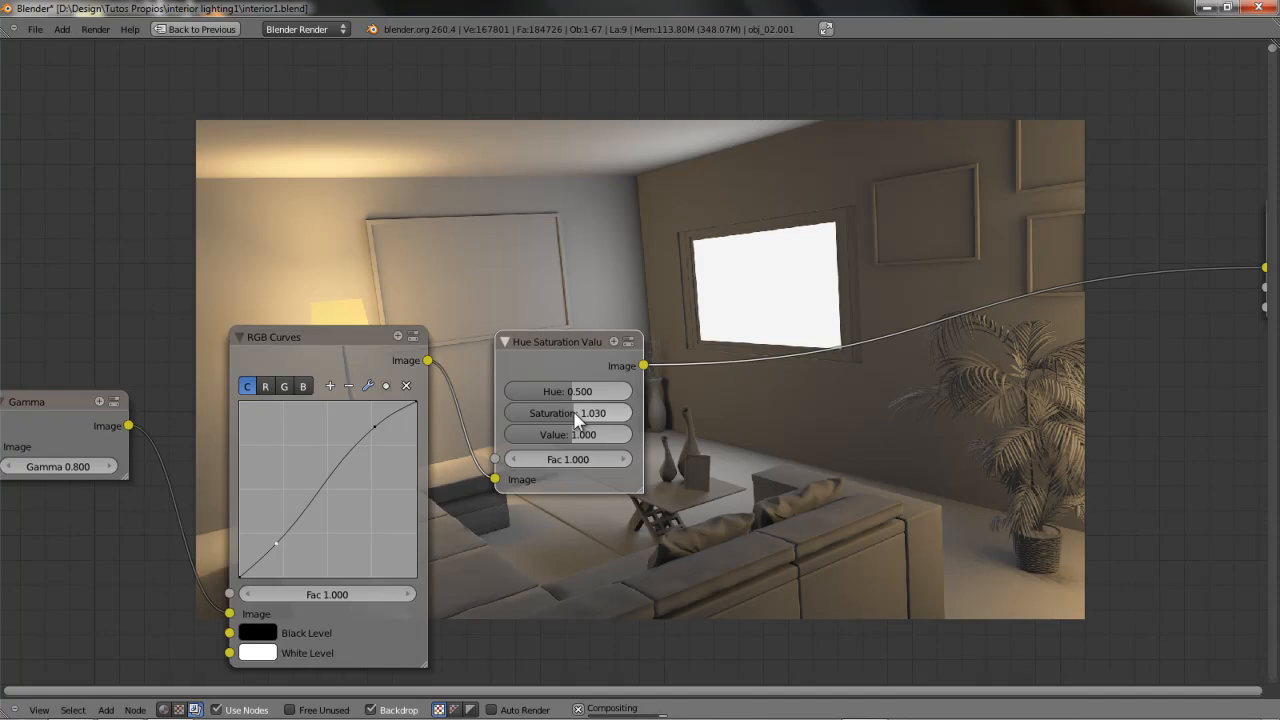
{"action": "middle_click_drag", "start_coordinate": [617, 220], "coordinate": [596, 262]}
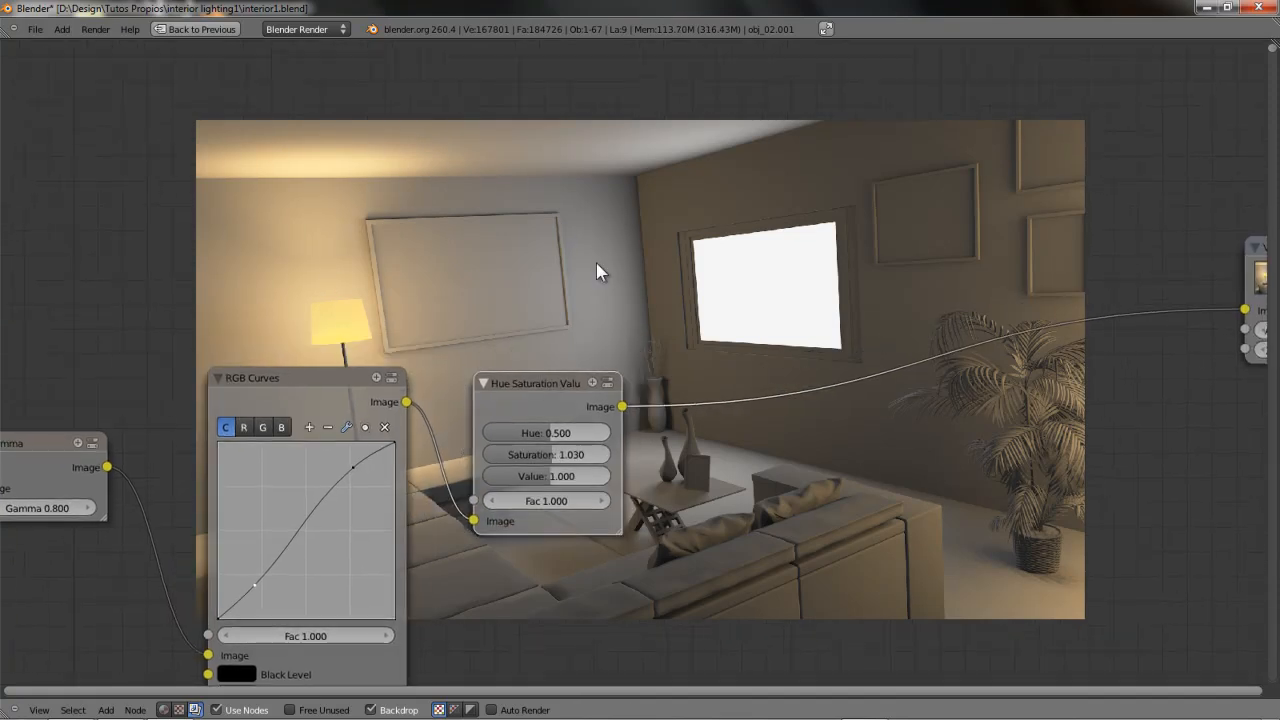
- Try saturation values of 0.1 and 1.1 on the Hue Saturation Value node
{"action": "left_click", "coordinate": [553, 454]}
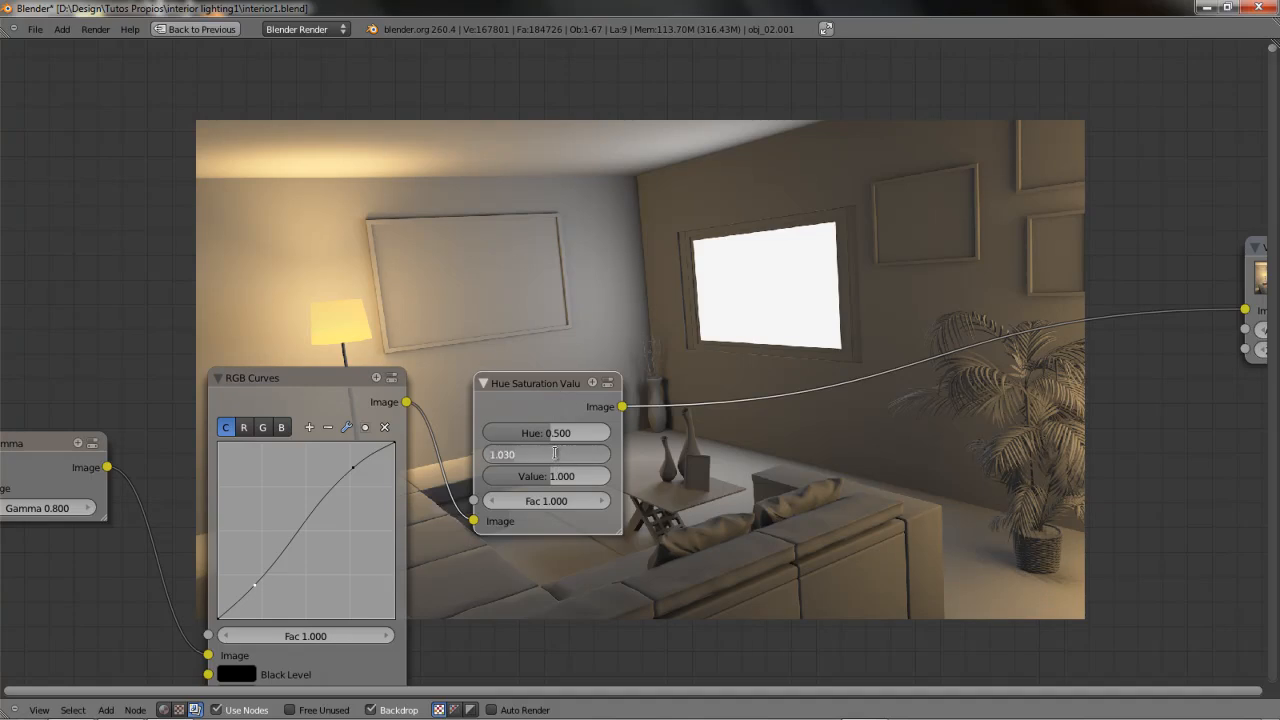
{"action": "type", "text": "0.1"}
{"action": "key", "text": "Return"}
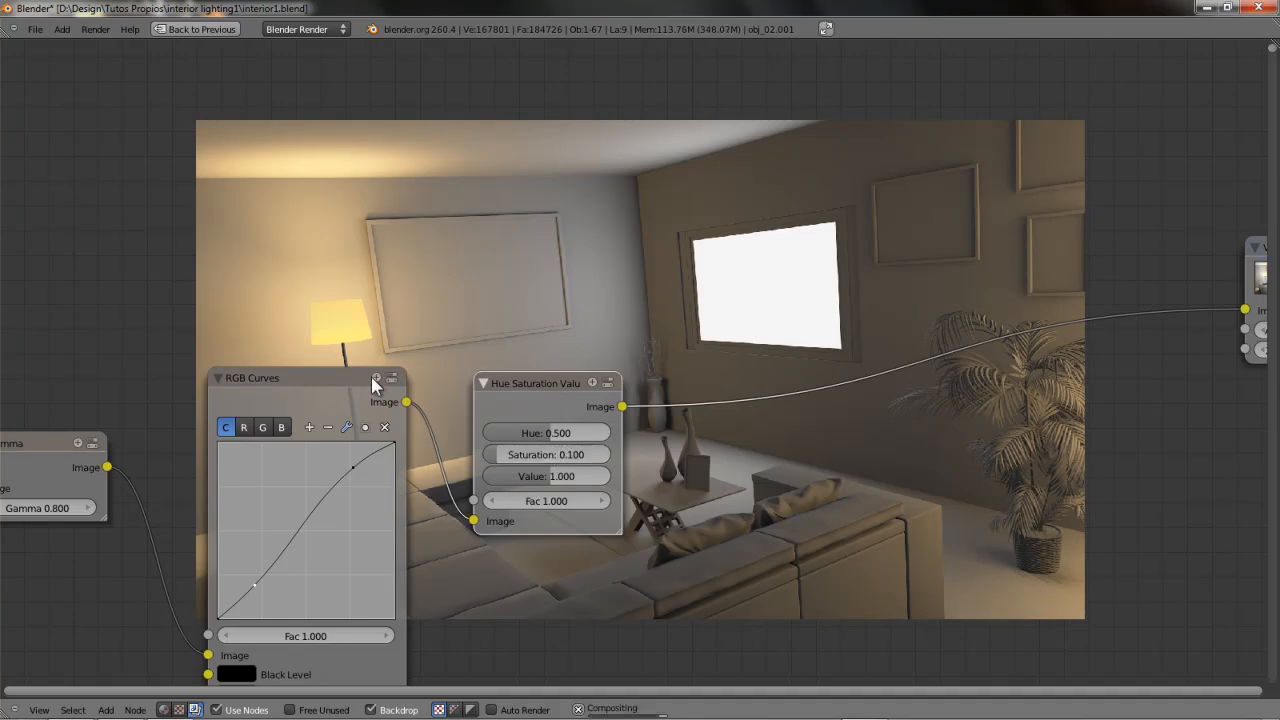
{"action": "left_click", "coordinate": [550, 456]}
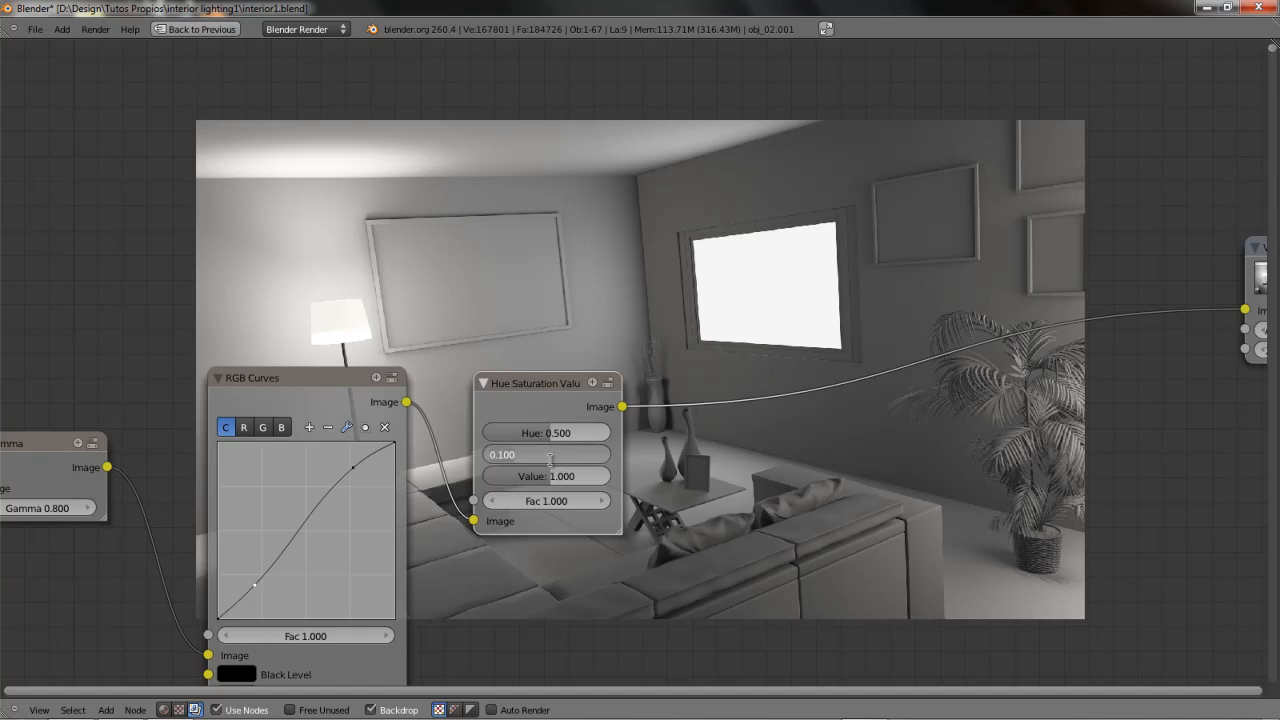
{"action": "type", "text": "1.1"}
{"action": "key", "text": "Return"}
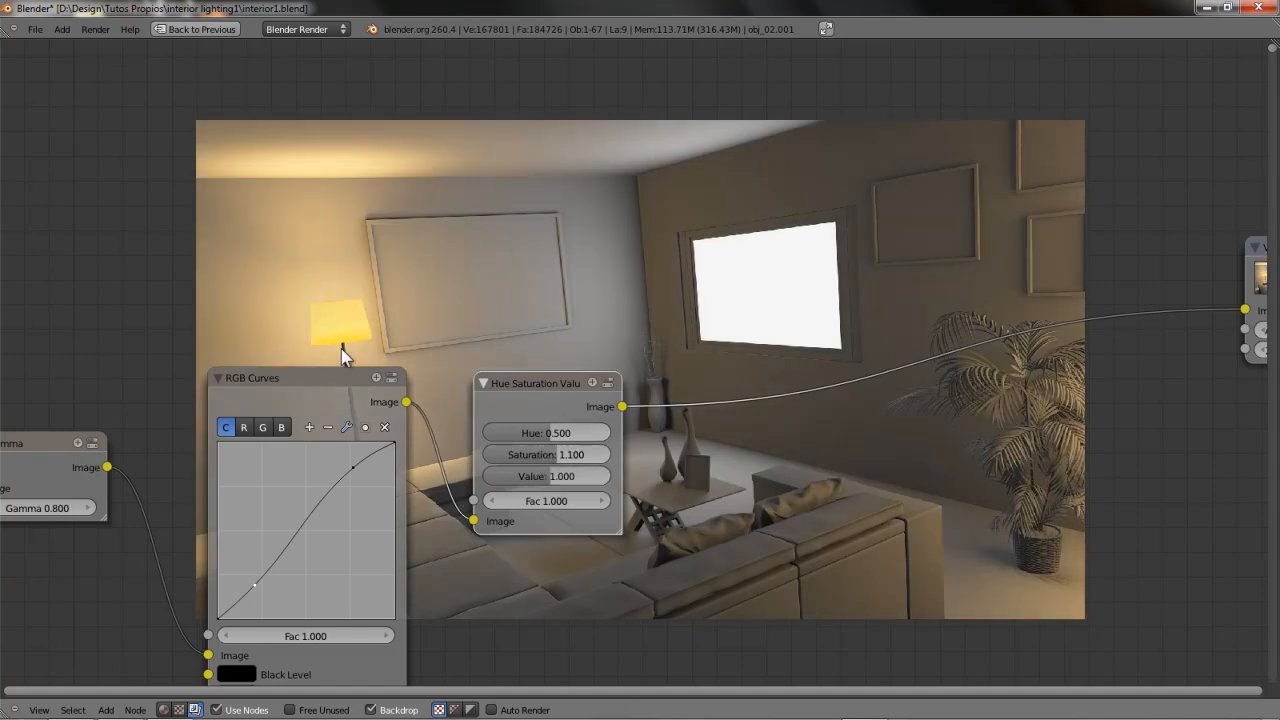
- Set the Hue Saturation Value node's saturation to 1.035 and nudge the node closer to RGB Curves
{"action": "left_click", "coordinate": [561, 452]}
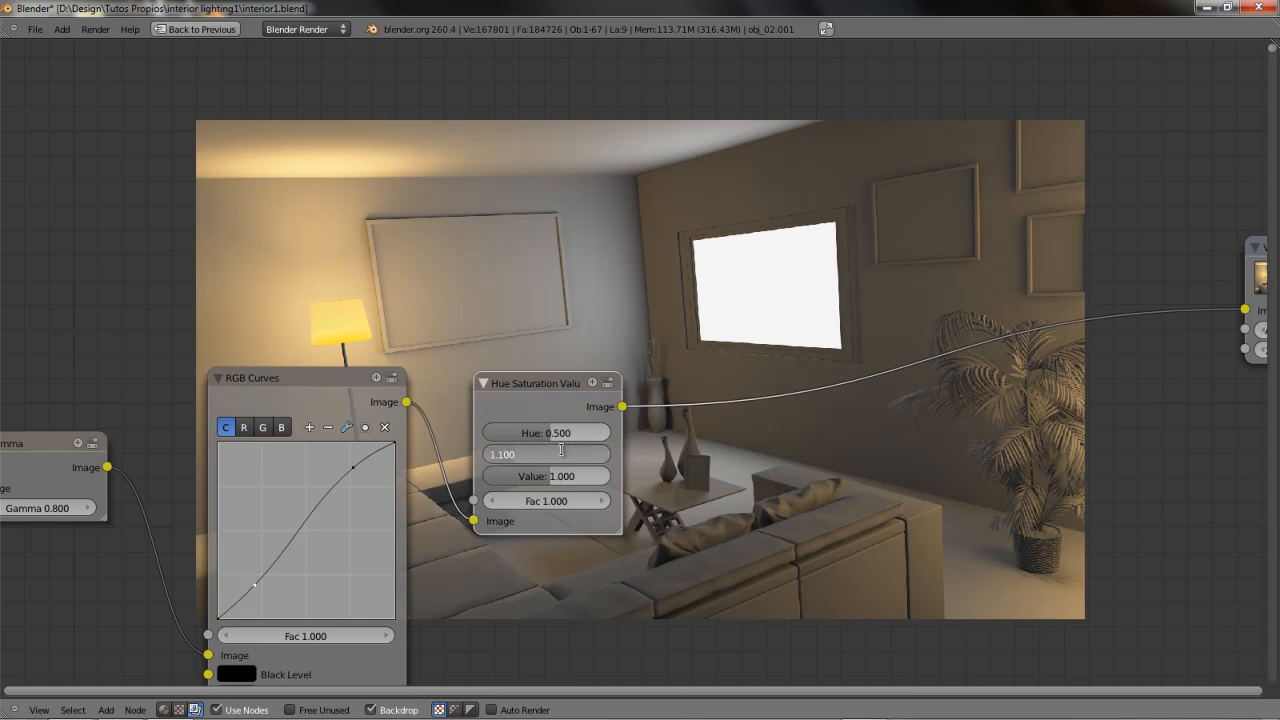
{"action": "type", "text": "1.035"}
{"action": "key", "text": "Return"}
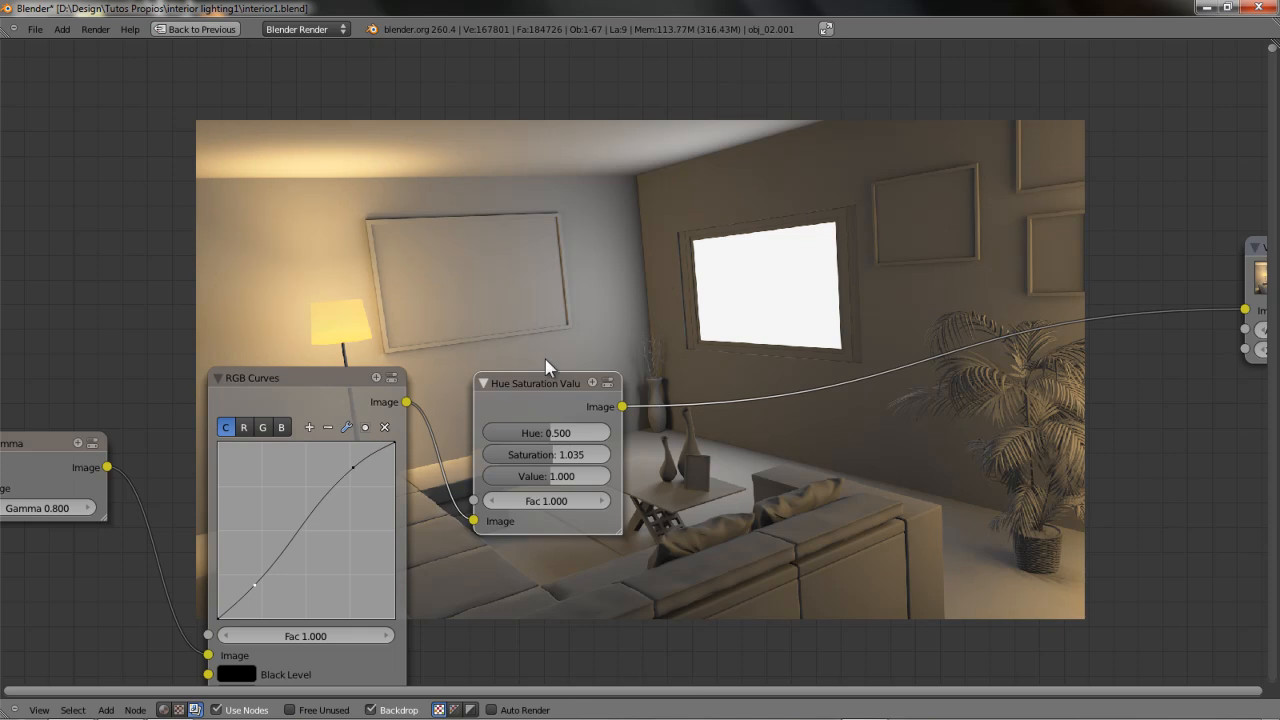
{"action": "scroll", "coordinate": [545, 362], "scroll_direction": "down", "scroll_amount": 1}
{"action": "left_click_drag", "start_coordinate": [536, 376], "coordinate": [524, 358]}
- Add a Filter node of type Soften between the Hue Saturation Value and Viewer nodes
{"action": "middle_click_drag", "start_coordinate": [735, 287], "coordinate": [648, 264]}
{"action": "scroll", "coordinate": [518, 260], "scroll_direction": "down", "scroll_amount": 1}
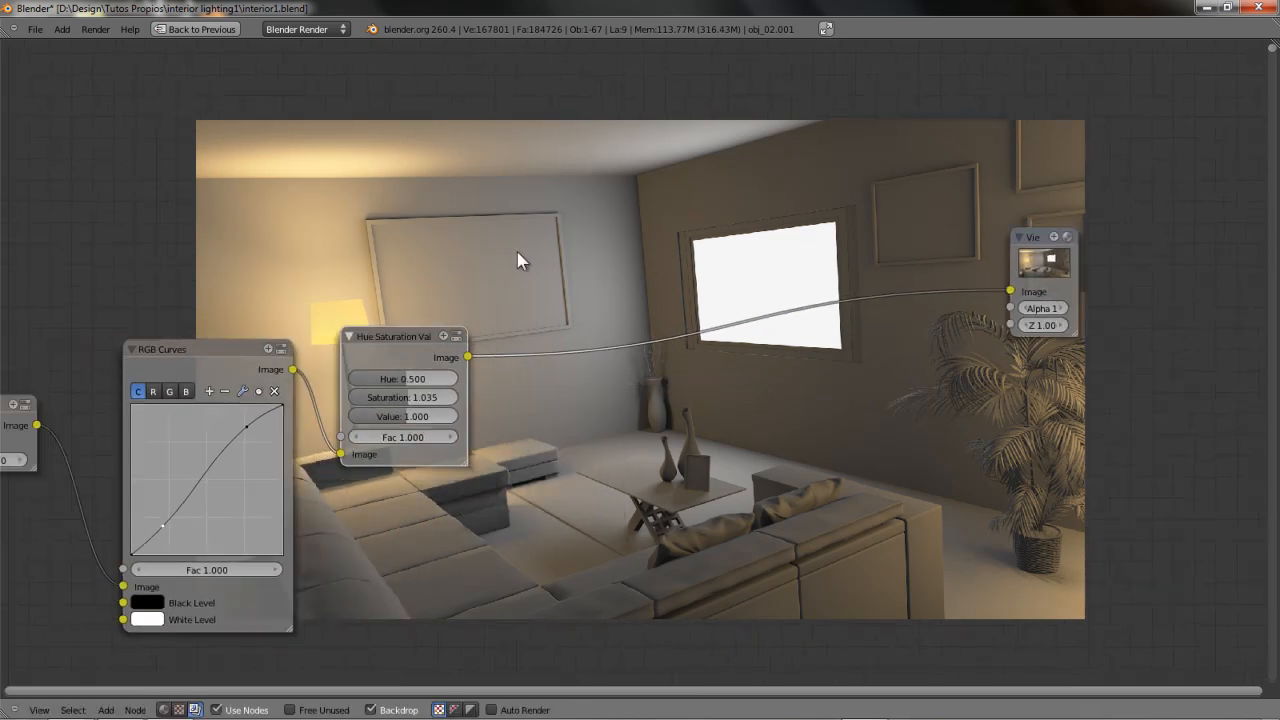
{"action": "scroll", "coordinate": [518, 260], "scroll_direction": "down", "scroll_amount": 1}
{"action": "middle_click_drag", "start_coordinate": [400, 228], "coordinate": [506, 229]}
{"action": "scroll", "coordinate": [477, 230], "scroll_direction": "down", "scroll_amount": 1}
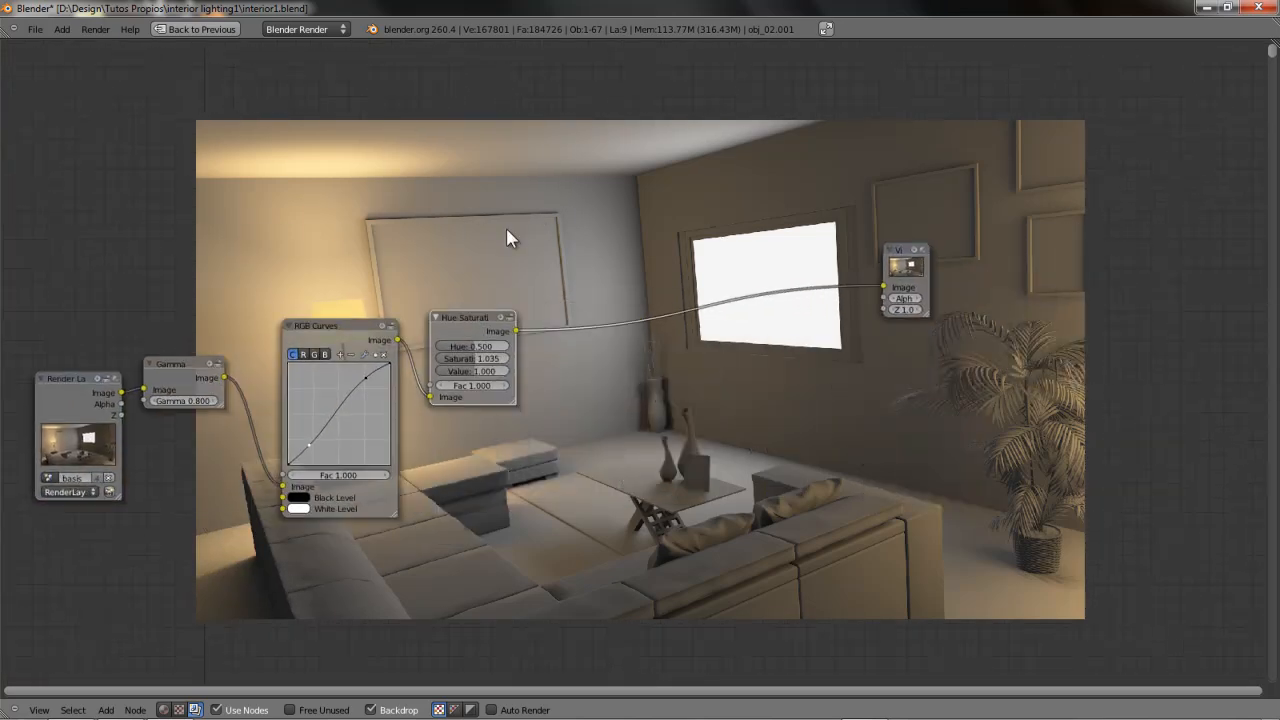
{"action": "scroll", "coordinate": [497, 245], "scroll_direction": "up", "scroll_amount": 1}
{"action": "key", "text": "shift+a"}
{"action": "mouse_move", "coordinate": [513, 288]}
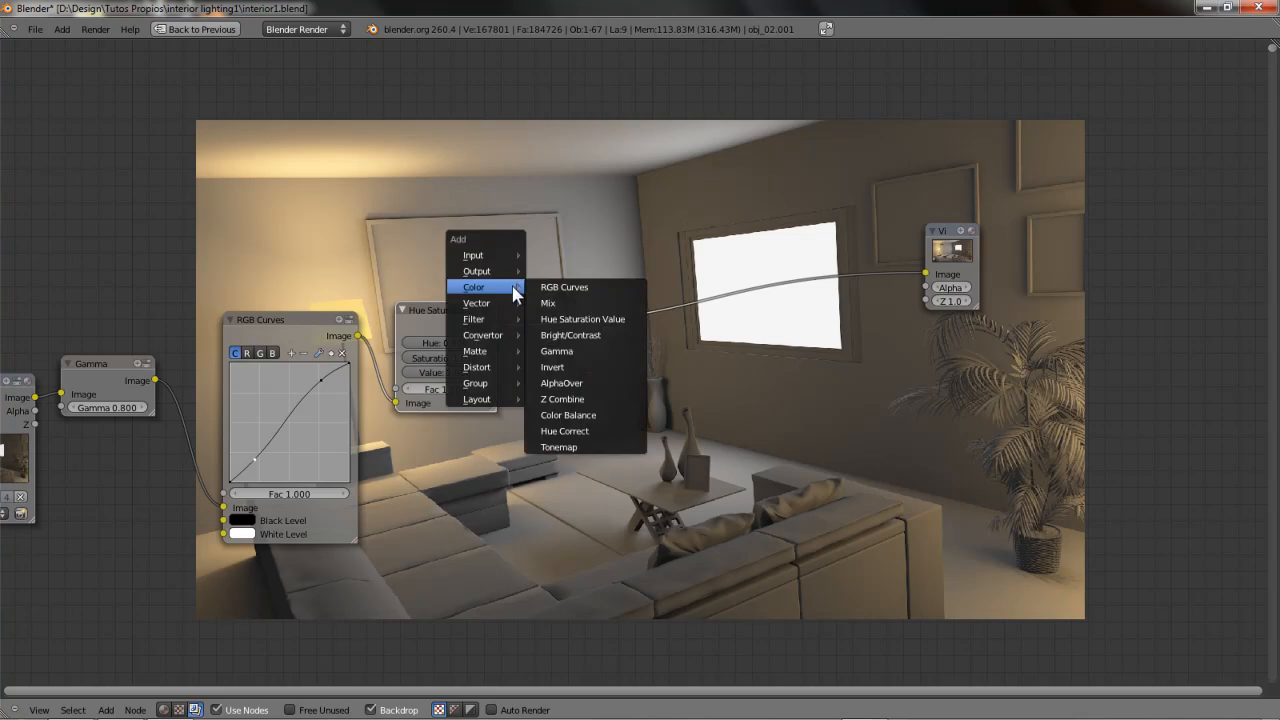
{"action": "mouse_move", "coordinate": [495, 321]}
{"action": "left_click", "coordinate": [563, 319]}
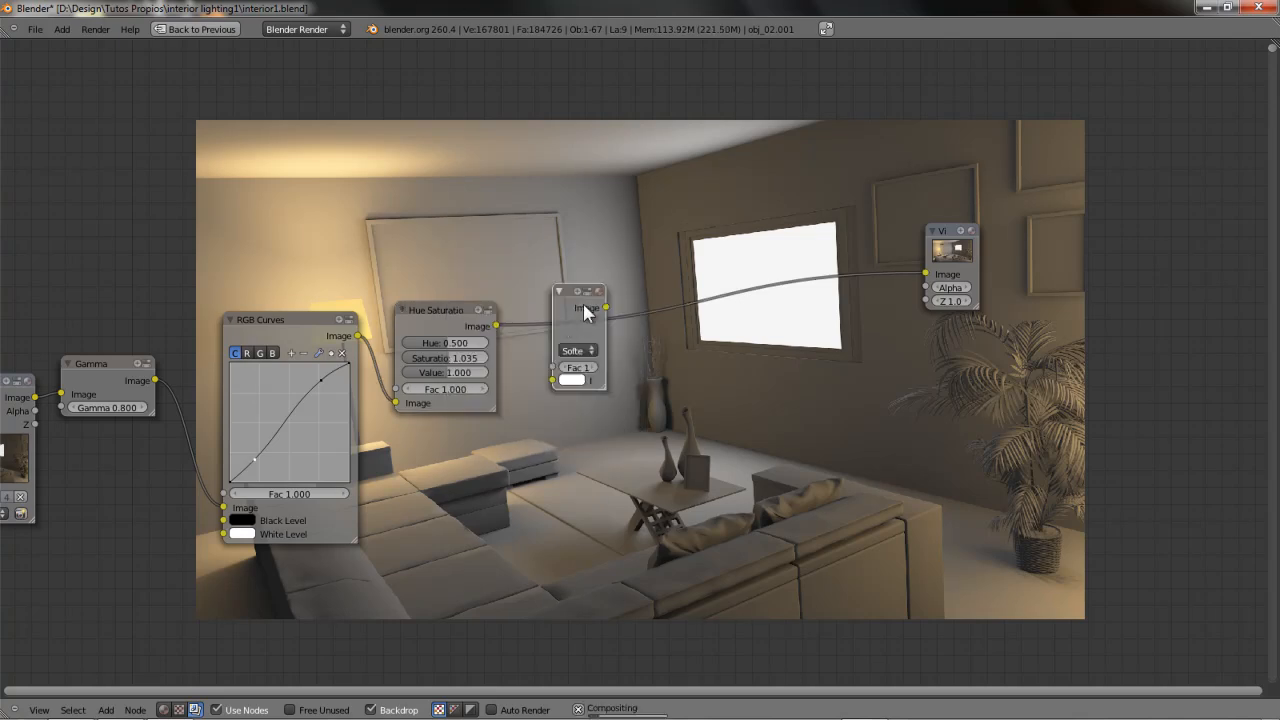
- Link the Hue Saturation Value output to the Filter node's image input and the Filter output to the Viewer
{"action": "scroll", "coordinate": [583, 304], "scroll_direction": "up", "scroll_amount": 3}
{"action": "left_click_drag", "start_coordinate": [444, 311], "coordinate": [522, 386]}
{"action": "middle_click_drag", "start_coordinate": [705, 262], "coordinate": [611, 289]}
{"action": "scroll", "coordinate": [611, 289], "scroll_direction": "up", "scroll_amount": 2}
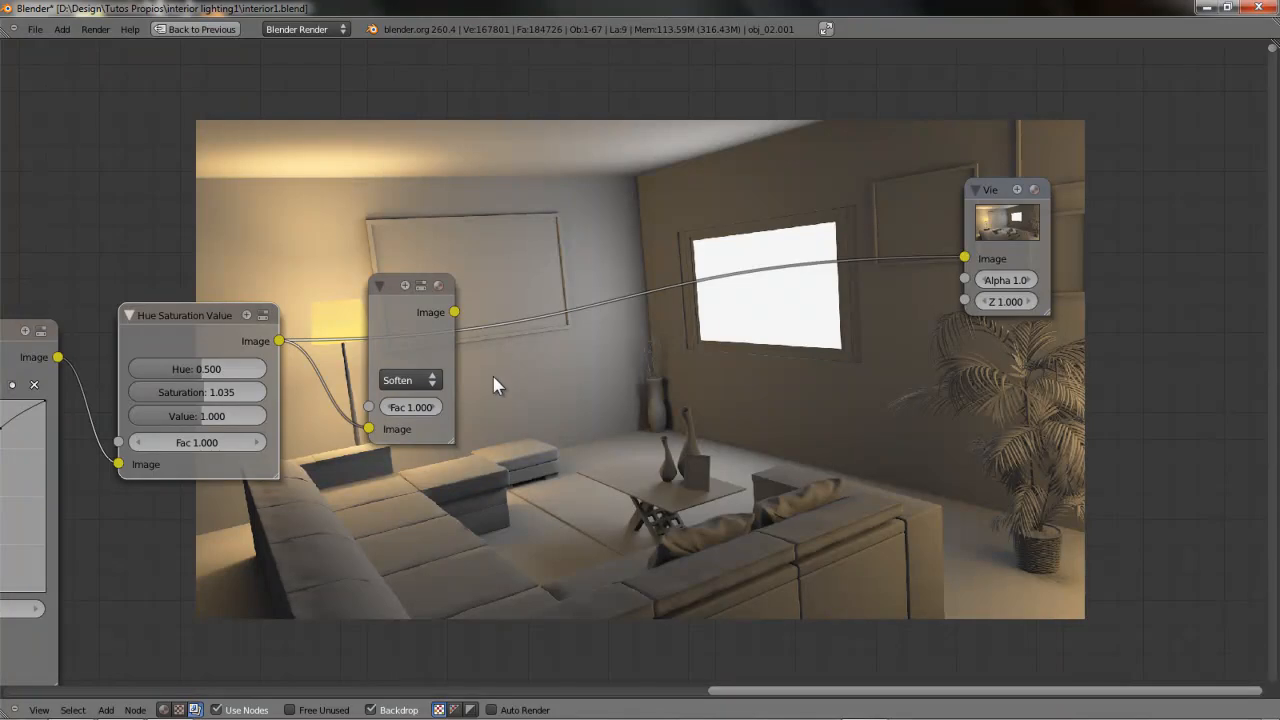
{"action": "scroll", "coordinate": [655, 362], "scroll_direction": "up", "scroll_amount": 1}
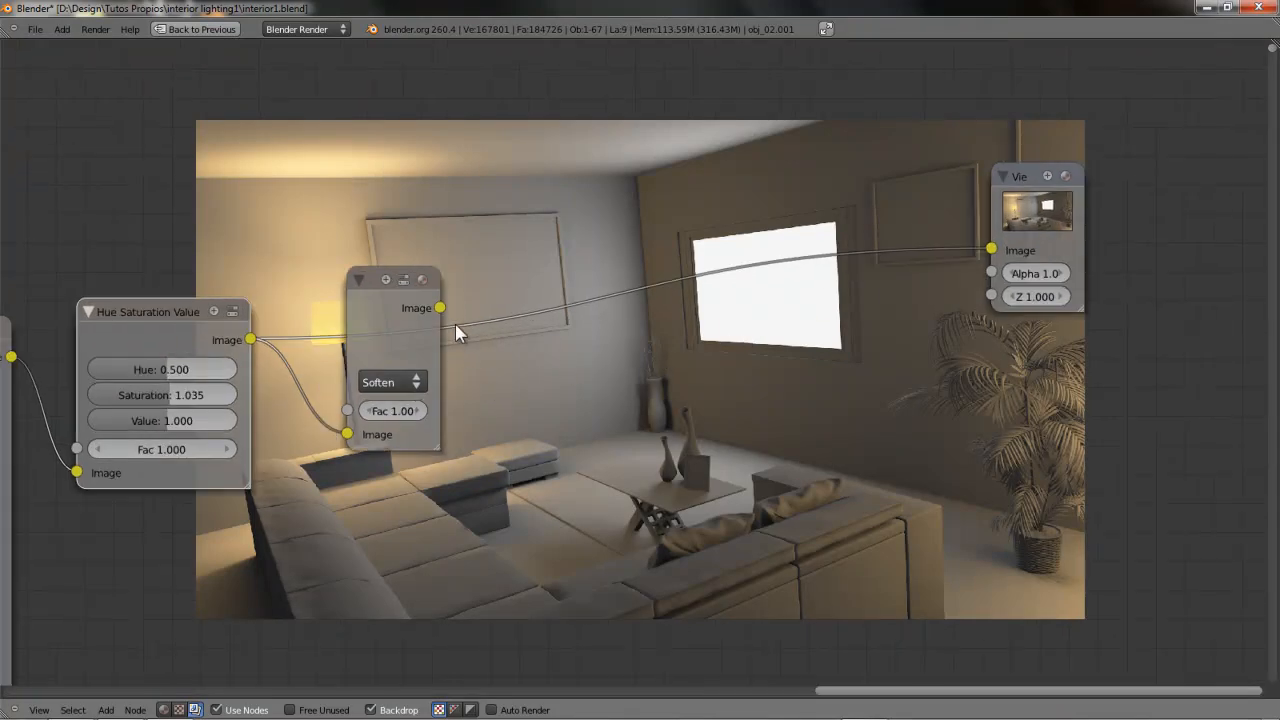
{"action": "left_click_drag", "start_coordinate": [443, 309], "coordinate": [978, 248]}
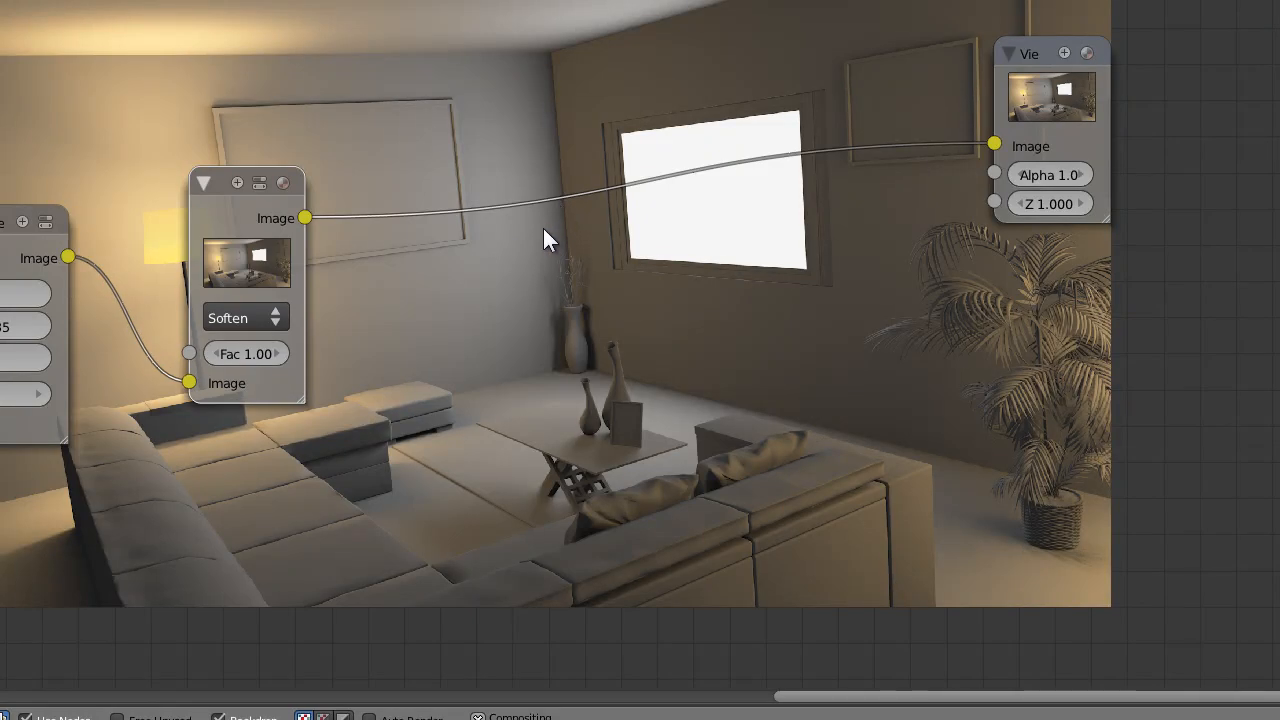
{"action": "scroll", "coordinate": [390, 280], "scroll_direction": "up", "scroll_amount": 1}
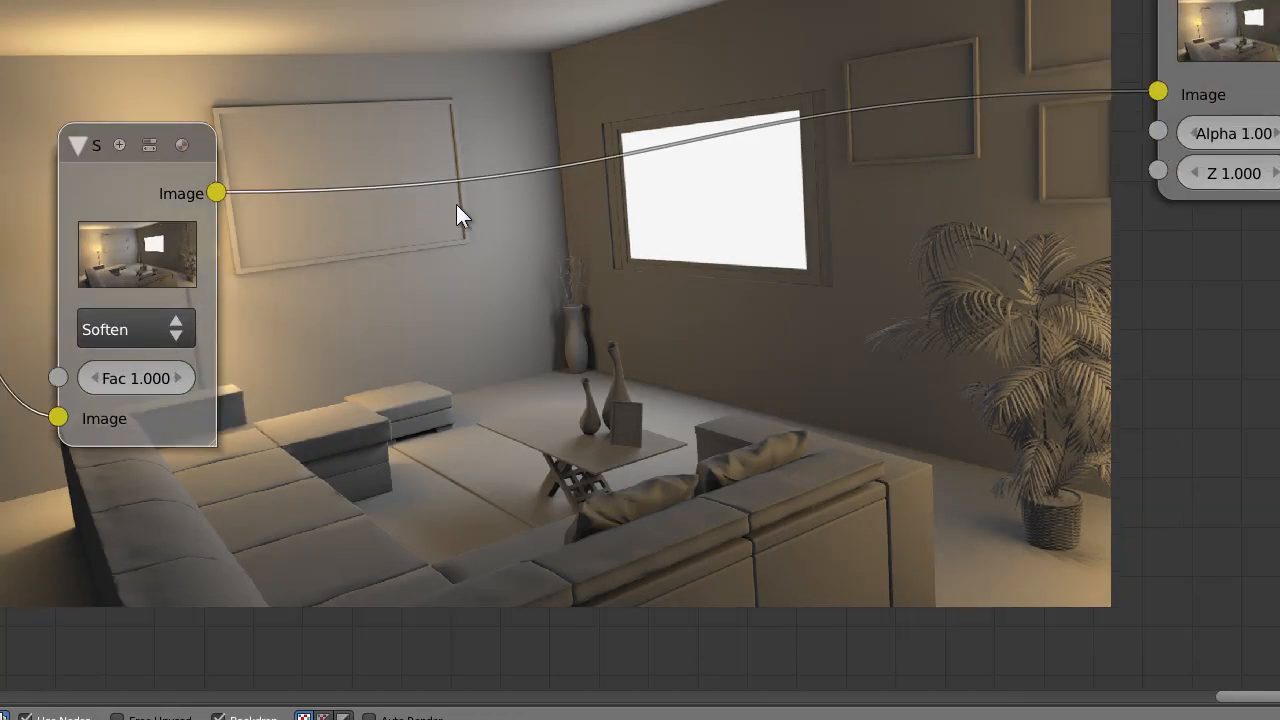
{"action": "key", "text": "shift+a"}
{"action": "mouse_move", "coordinate": [469, 204]}
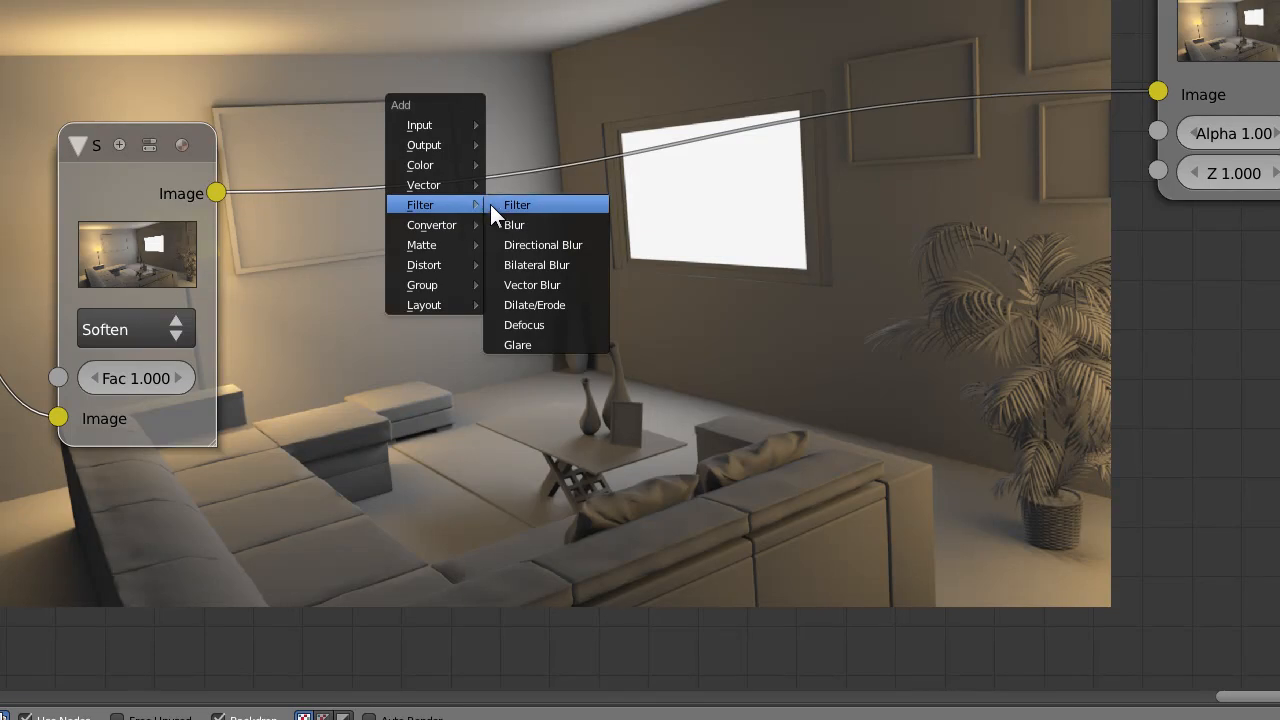
{"action": "middle_click_drag", "start_coordinate": [323, 260], "coordinate": [266, 251]}
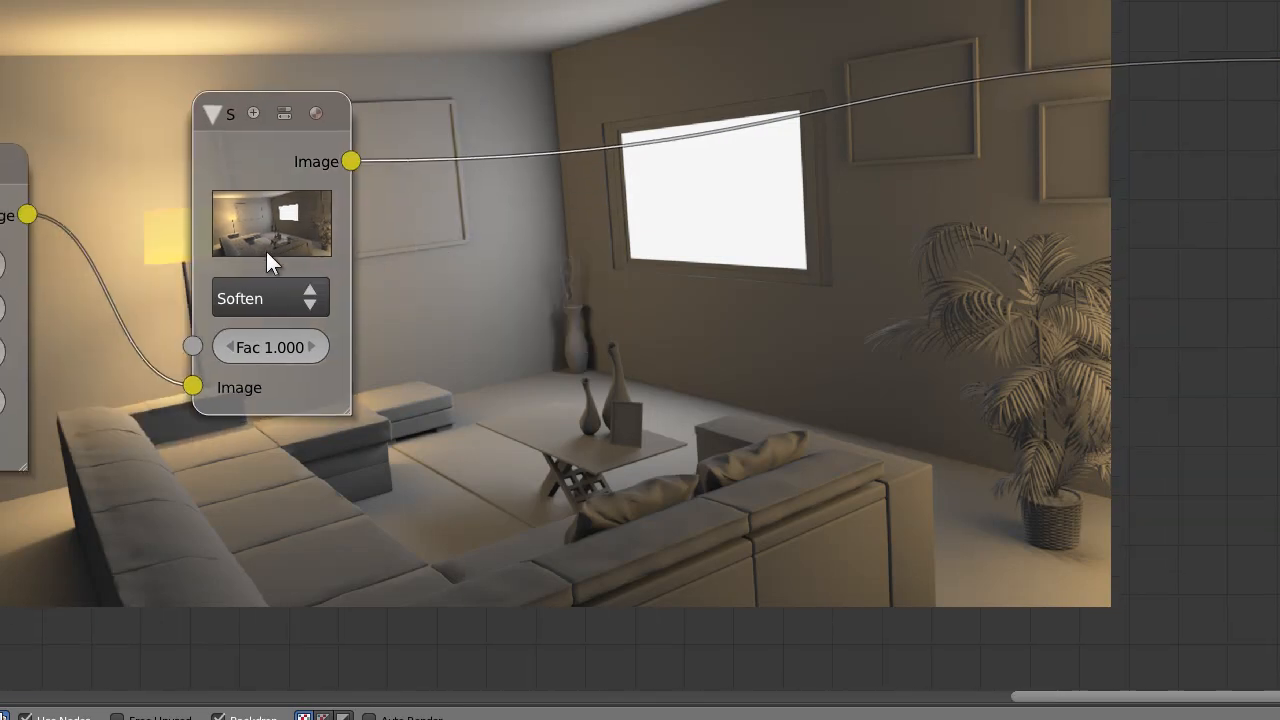
- Set the Filter node's type to Sharpen
{"action": "left_click", "coordinate": [283, 300]}
{"action": "left_click", "coordinate": [290, 305]}
{"action": "left_click", "coordinate": [294, 297]}
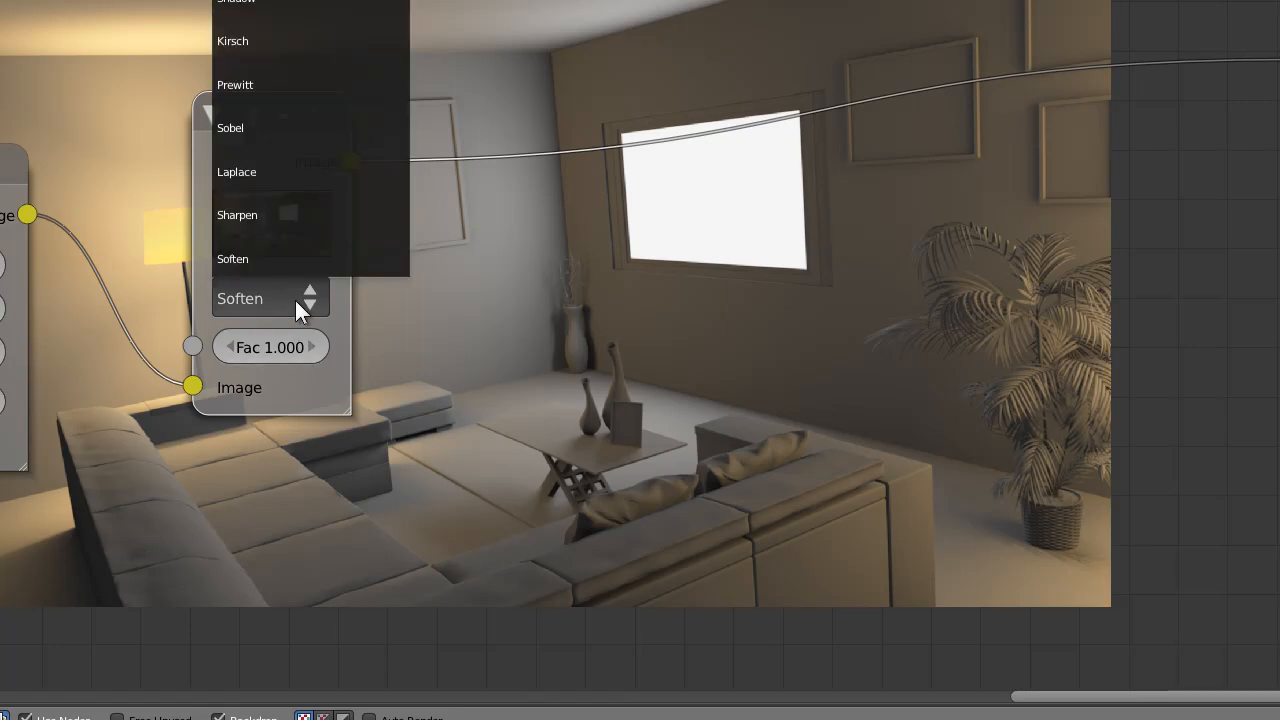
{"action": "left_click", "coordinate": [256, 219]}
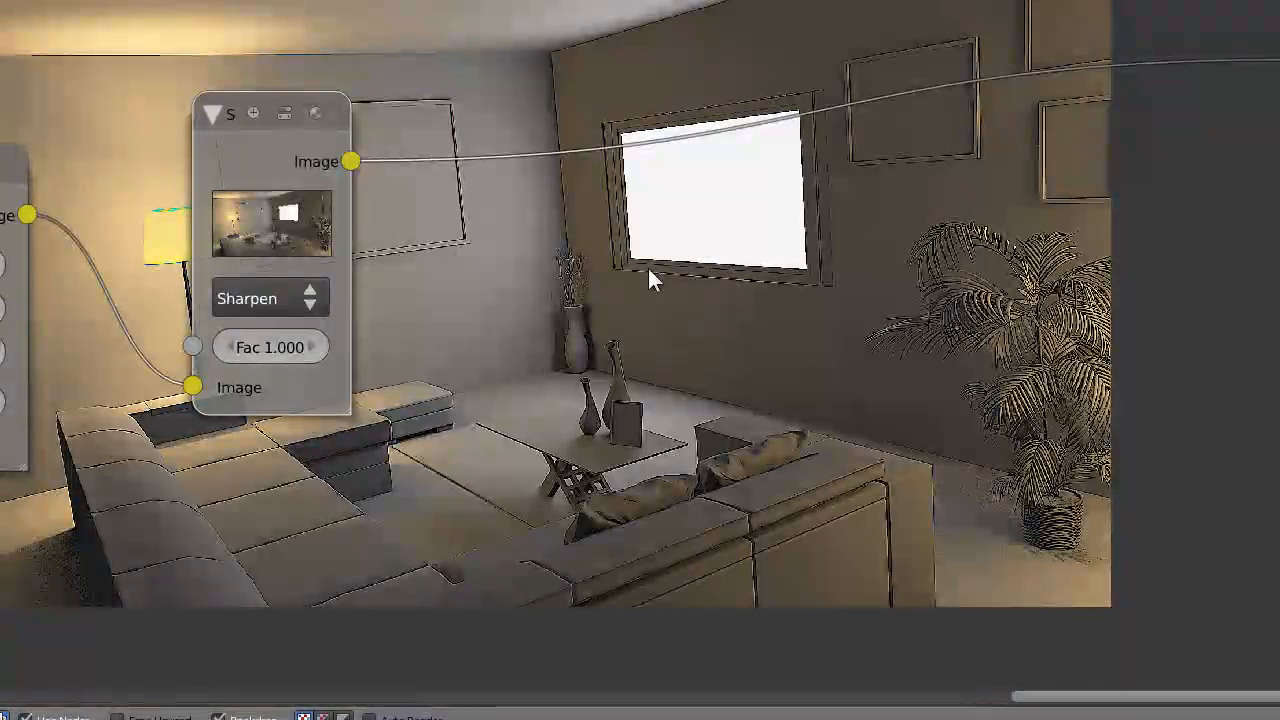
- Set the Sharpen filter's Fac to 0.08
{"action": "scroll", "coordinate": [648, 268], "scroll_direction": "down", "scroll_amount": 2}
{"action": "middle_click_drag", "start_coordinate": [571, 126], "coordinate": [692, 247]}
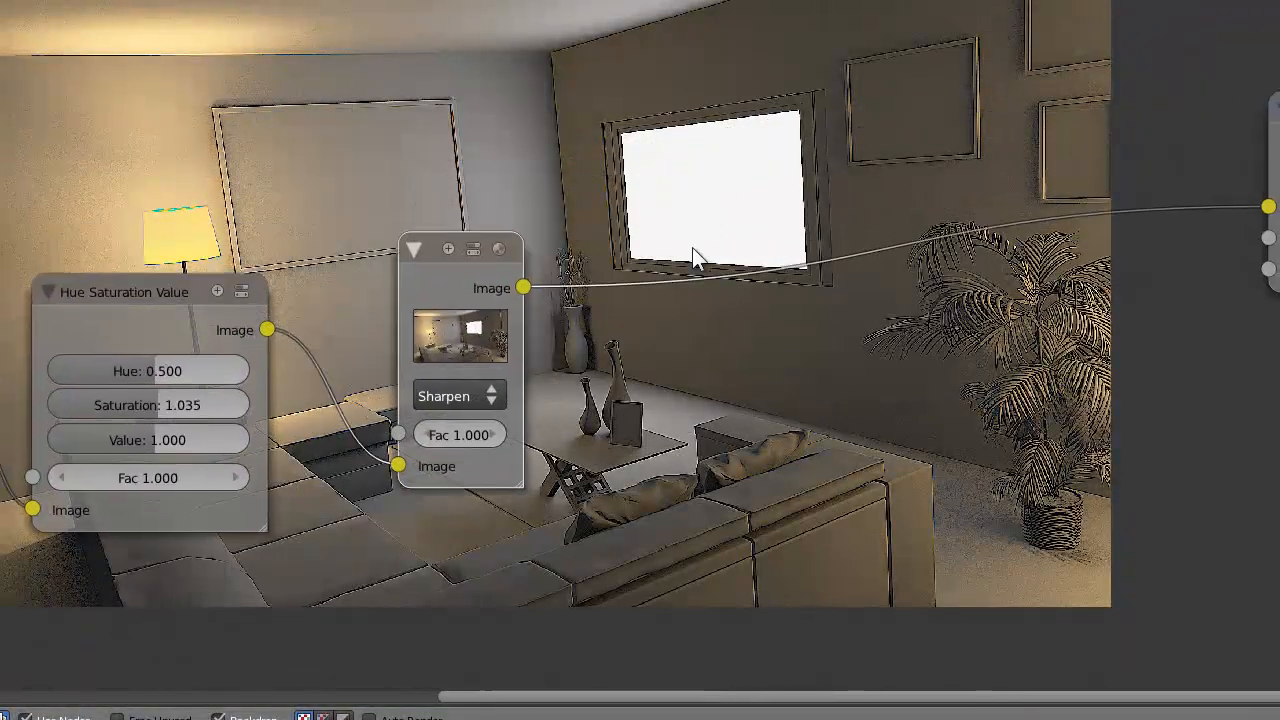
{"action": "scroll", "coordinate": [49, 211], "scroll_direction": "up", "scroll_amount": 5}
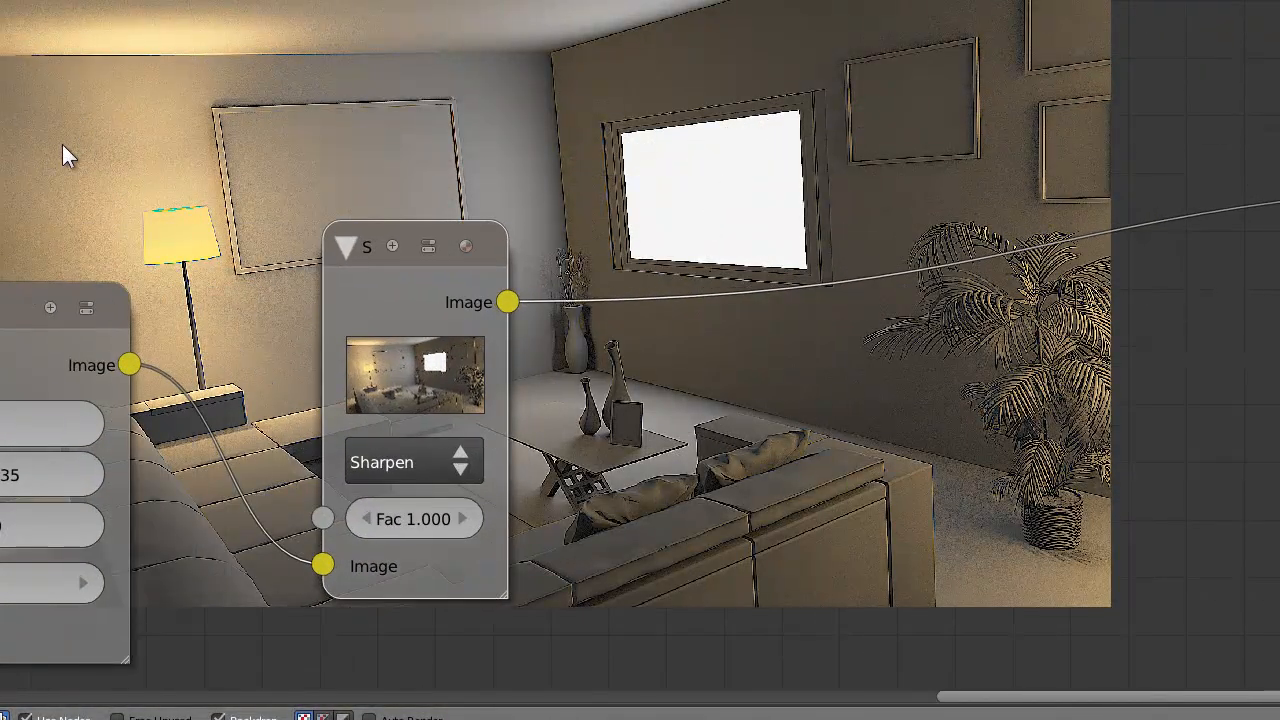
{"action": "middle_click_drag", "start_coordinate": [257, 149], "coordinate": [209, 51]}
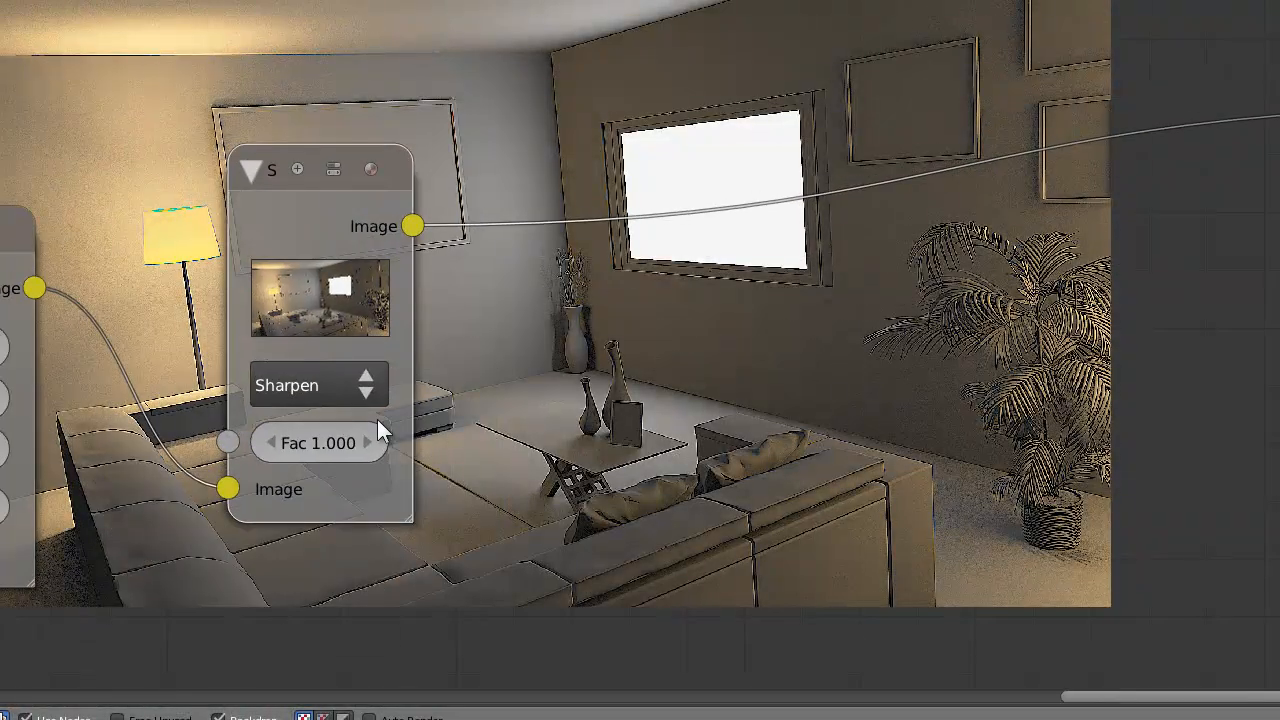
{"action": "left_click", "coordinate": [311, 442]}
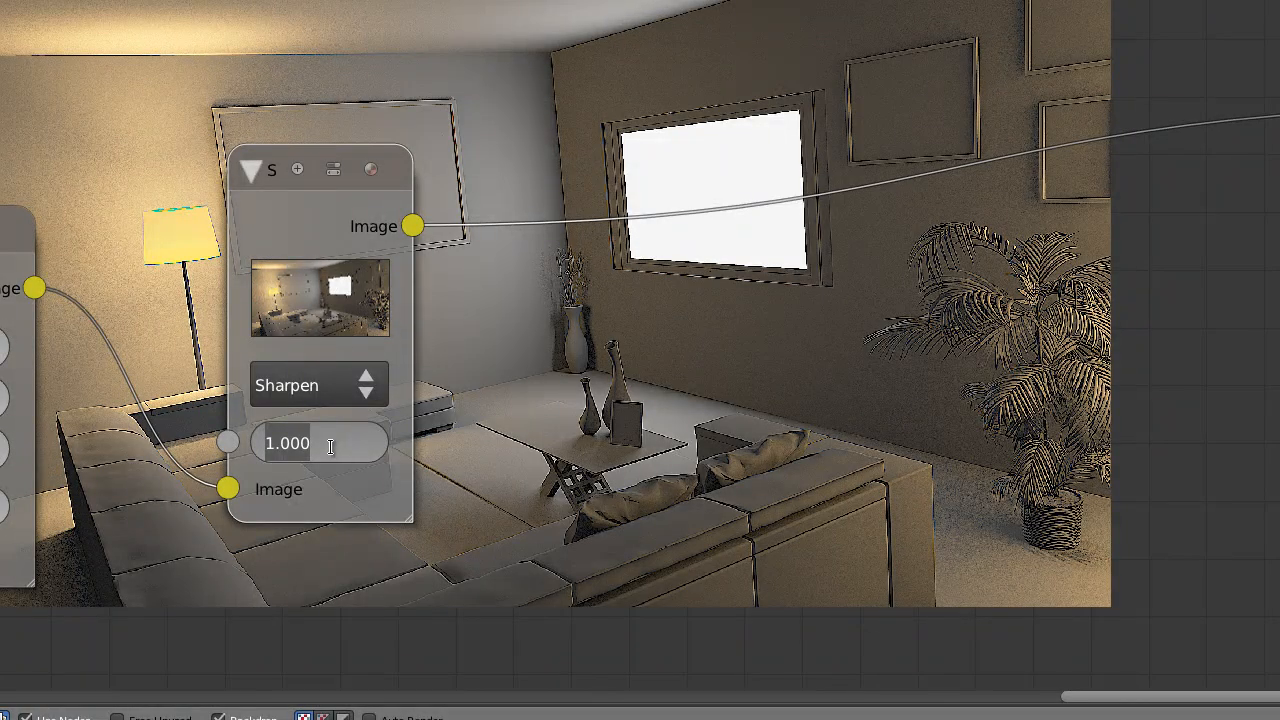
{"action": "type", "text": ".08"}
{"action": "key", "text": "Return"}
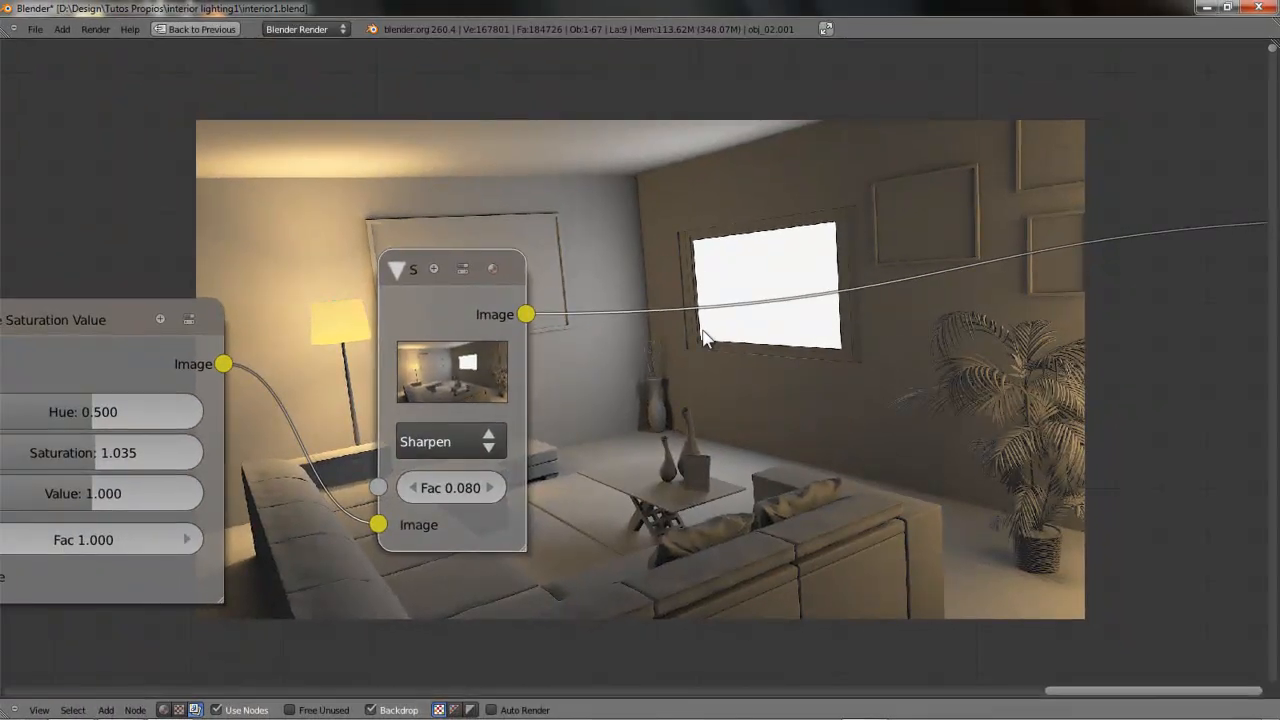
- Add a SplitViewer node and link the Filter output to its first image input and the Hue Saturation Value output to its second
{"action": "scroll", "coordinate": [840, 360], "scroll_direction": "down", "scroll_amount": 1}
{"action": "scroll", "coordinate": [615, 318], "scroll_direction": "down", "scroll_amount": 1}
{"action": "scroll", "coordinate": [670, 320], "scroll_direction": "down", "scroll_amount": 1}
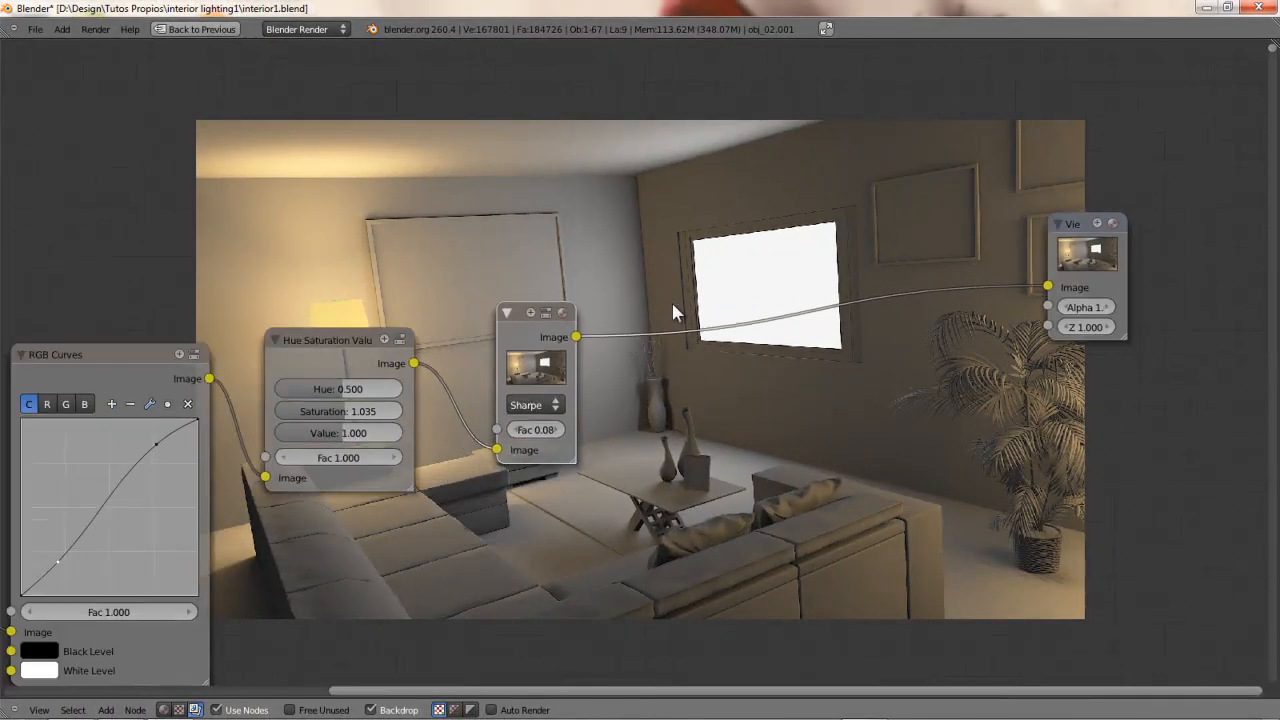
{"action": "scroll", "coordinate": [660, 290], "scroll_direction": "down", "scroll_amount": 1}
{"action": "scroll", "coordinate": [680, 275], "scroll_direction": "left", "scroll_amount": 4, "text": "ctrl"}
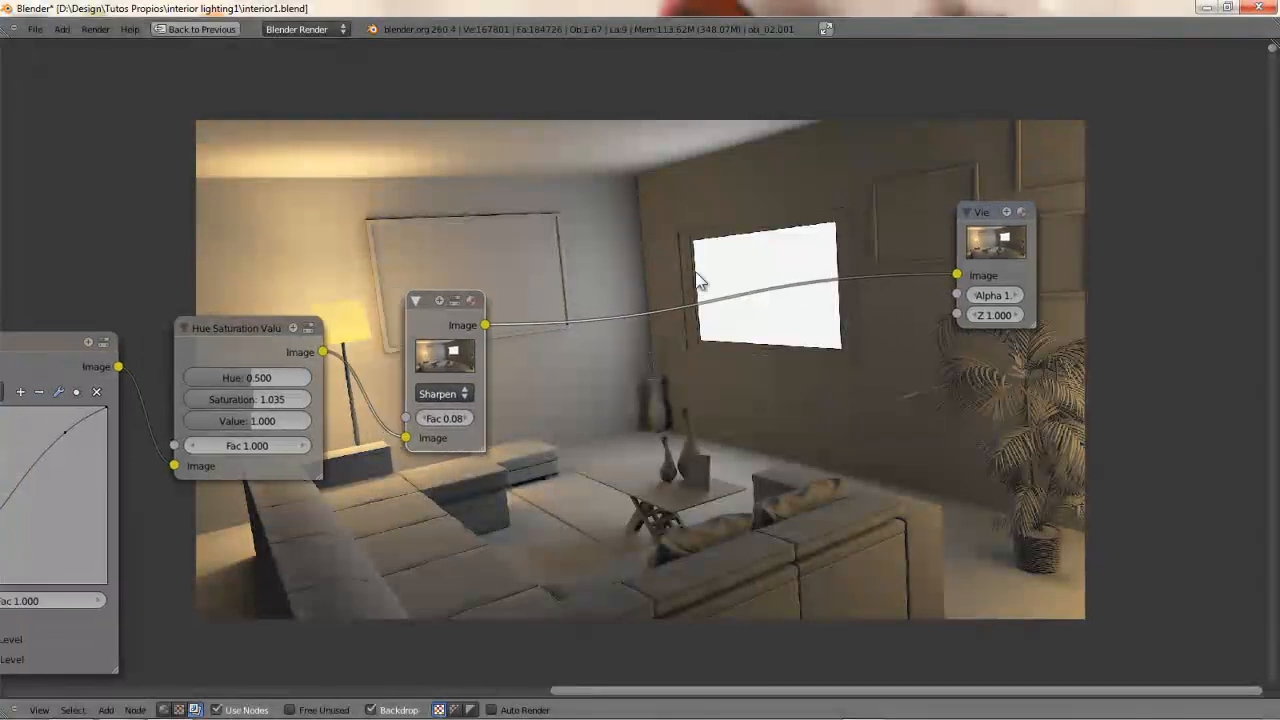
{"action": "key", "text": "shift+a"}
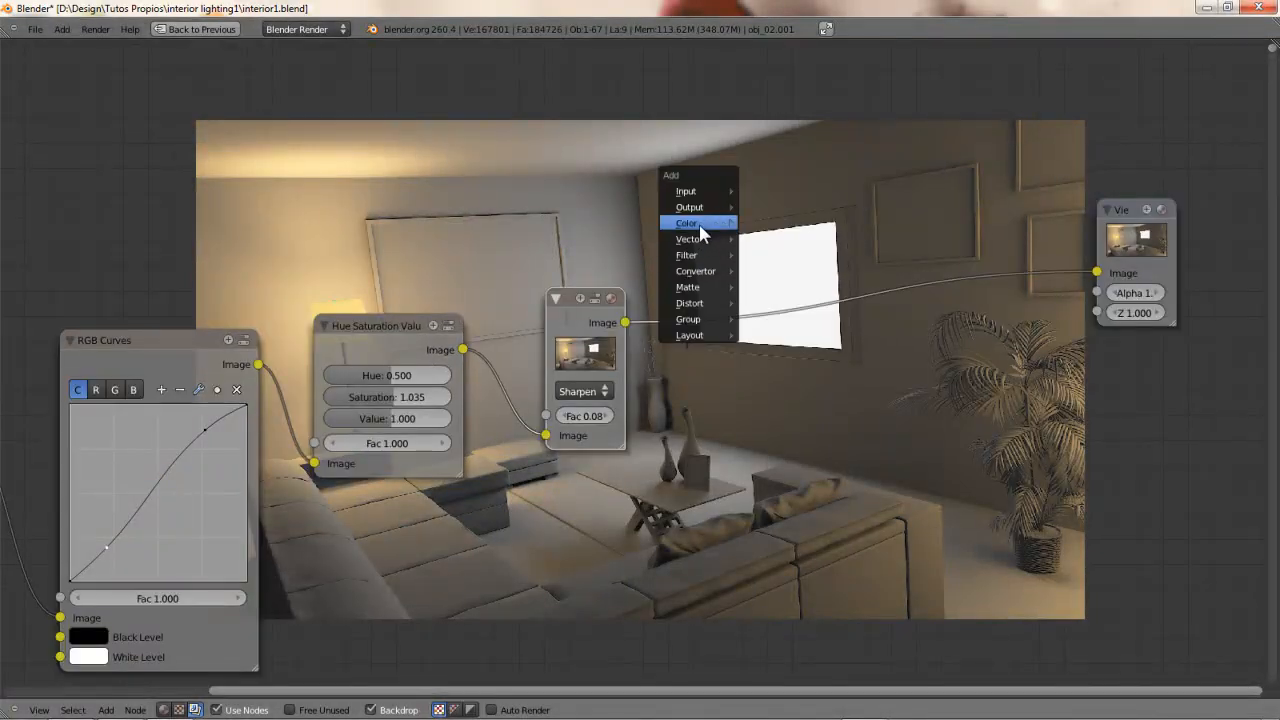
{"action": "mouse_move", "coordinate": [699, 210]}
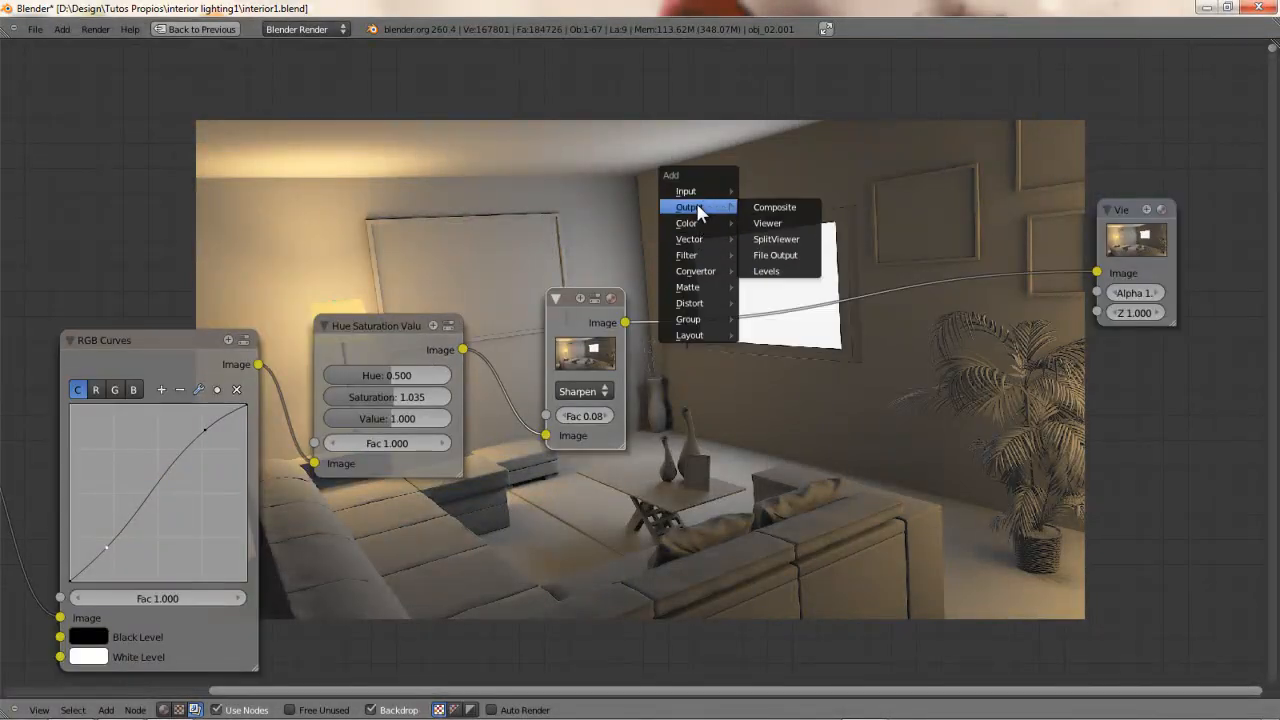
{"action": "left_click", "coordinate": [776, 239]}
{"action": "left_click", "coordinate": [776, 242]}
{"action": "scroll", "coordinate": [777, 270], "scroll_direction": "up", "scroll_amount": 1}
{"action": "left_click_drag", "start_coordinate": [631, 311], "coordinate": [808, 325]}
{"action": "left_click_drag", "start_coordinate": [420, 345], "coordinate": [808, 350]}
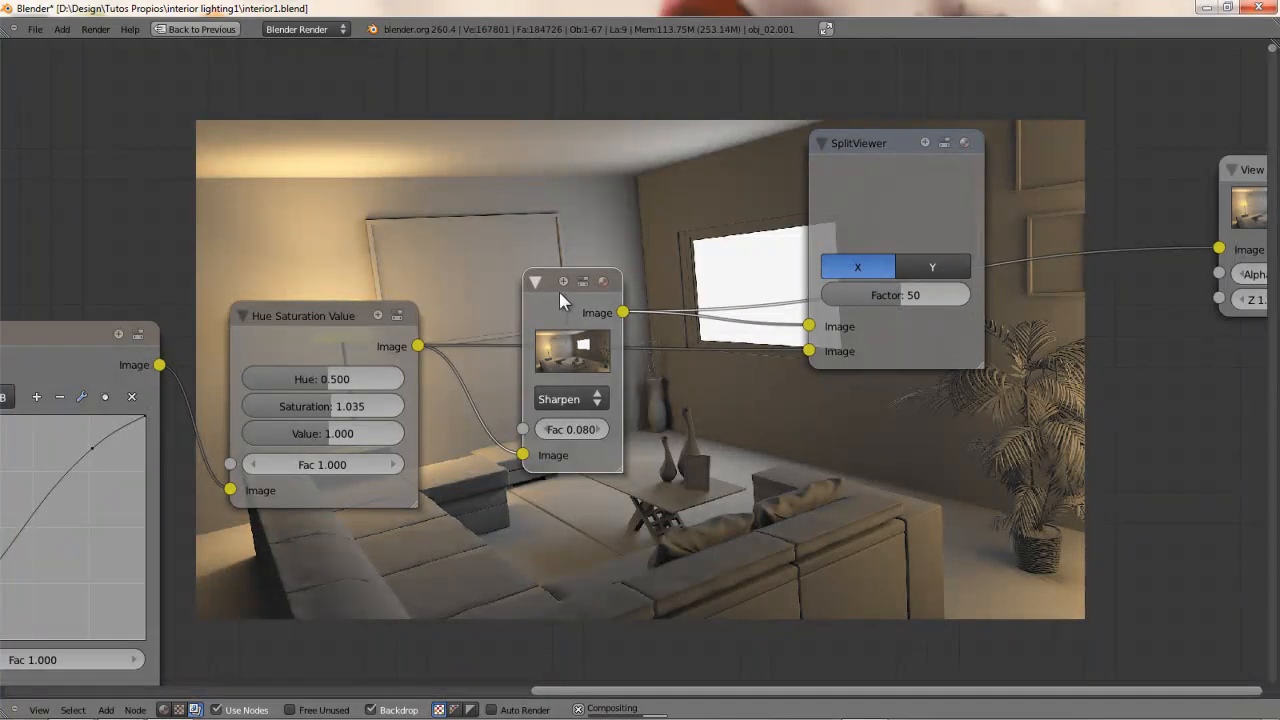
- Compare the image before and after sharpening by setting the SplitViewer's factor to 0
{"action": "middle_click_drag", "start_coordinate": [732, 238], "coordinate": [561, 325]}
{"action": "left_click", "coordinate": [709, 275]}
{"action": "middle_click_drag", "start_coordinate": [710, 274], "coordinate": [936, 343]}
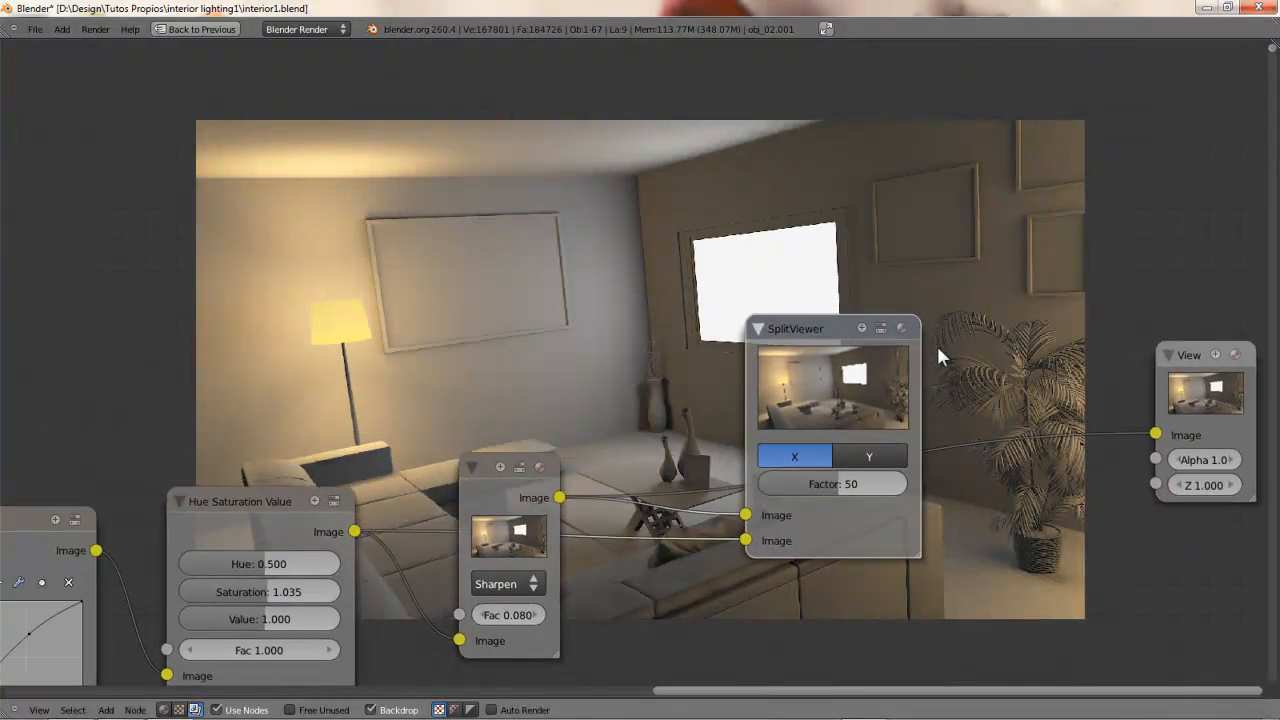
{"action": "scroll", "coordinate": [465, 270], "scroll_direction": "down", "scroll_amount": 1}
{"action": "middle_click_drag", "start_coordinate": [465, 270], "coordinate": [587, 313]}
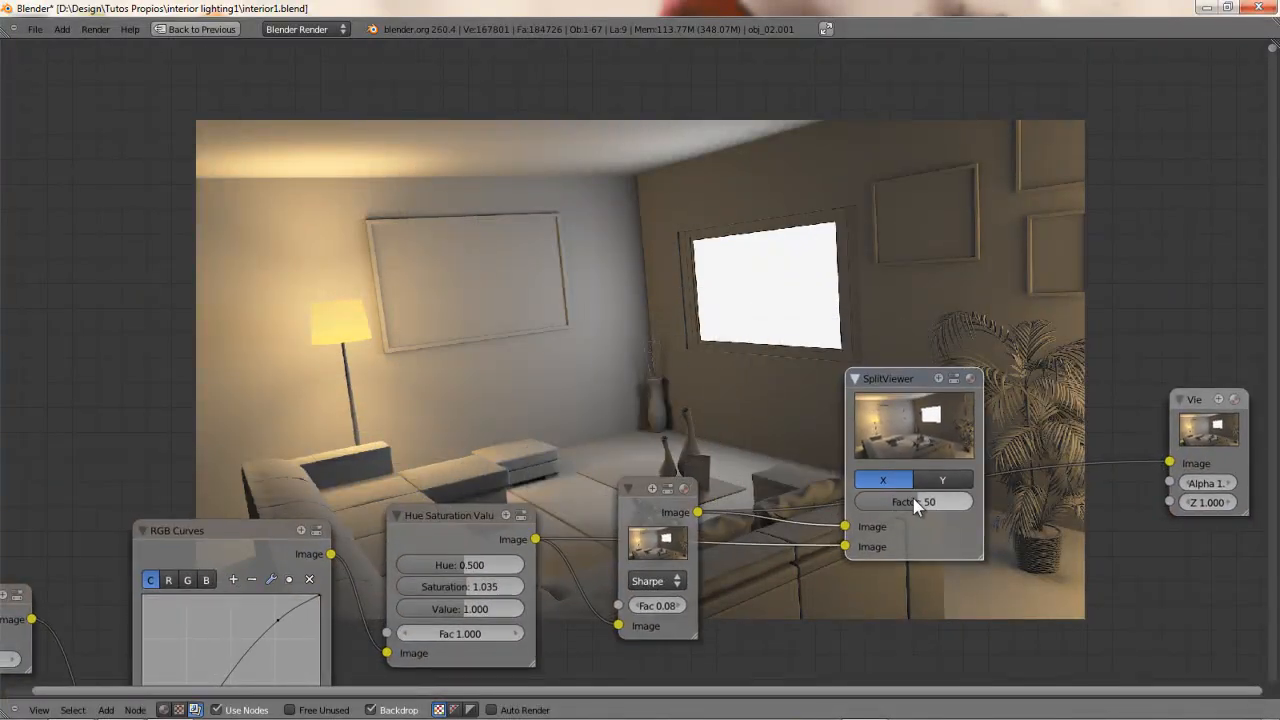
{"action": "left_click_drag", "start_coordinate": [926, 502], "coordinate": [913, 512]}
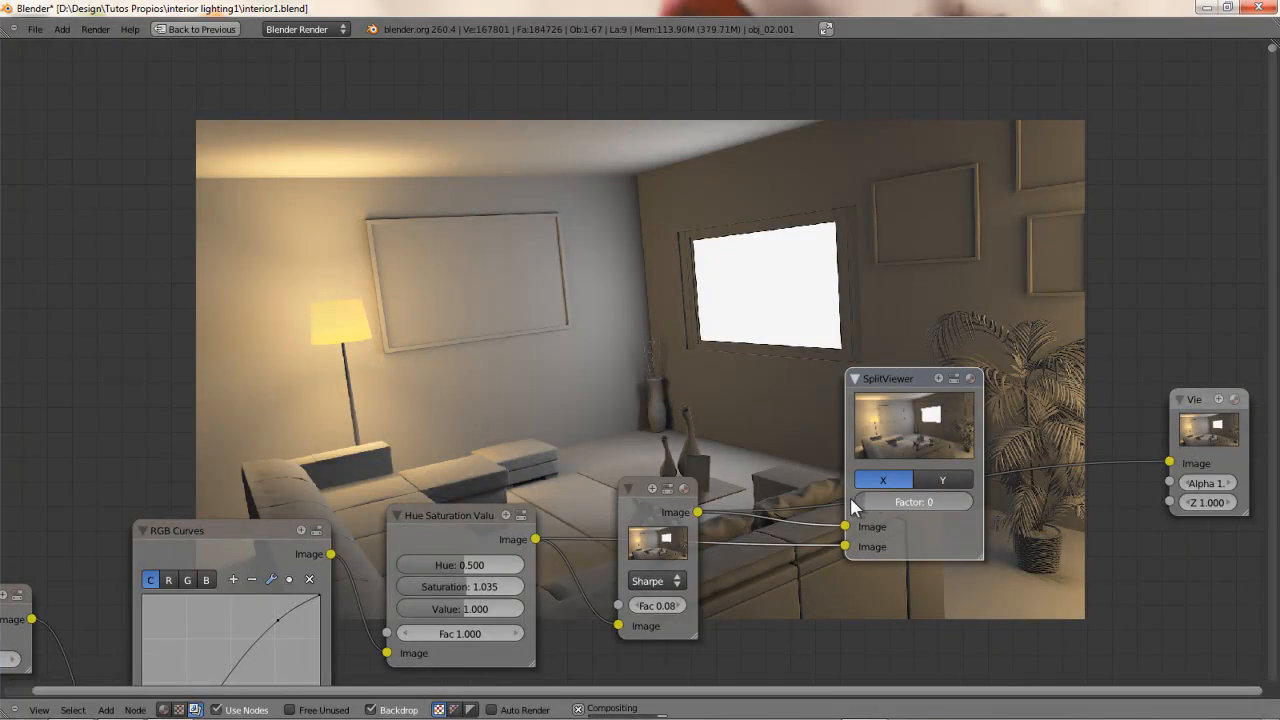
{"action": "mouse_move", "coordinate": [851, 498]}
{"action": "left_mouse_down"}
{"action": "mouse_move", "coordinate": [975, 502]}
{"action": "mouse_move", "coordinate": [850, 500]}
{"action": "left_mouse_up"}
- Link the Render Layers image output directly to the SplitViewer's second image input
{"action": "scroll", "coordinate": [650, 410], "scroll_direction": "down", "scroll_amount": 3}
{"action": "middle_click_drag", "start_coordinate": [276, 374], "coordinate": [312, 344]}
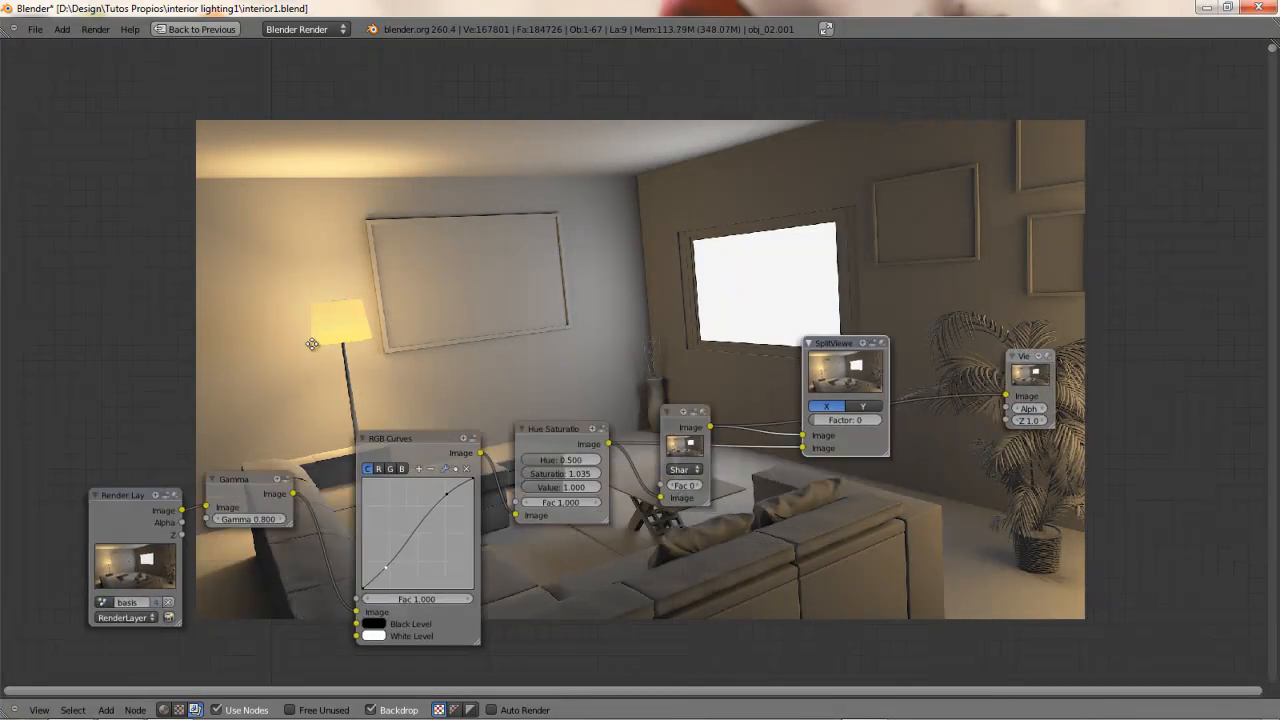
{"action": "mouse_move", "coordinate": [183, 510]}
{"action": "left_mouse_down"}
{"action": "mouse_move", "coordinate": [241, 466]}
{"action": "mouse_move", "coordinate": [207, 507]}
{"action": "left_mouse_up"}
{"action": "scroll", "coordinate": [679, 300], "scroll_direction": "up", "scroll_amount": 2}
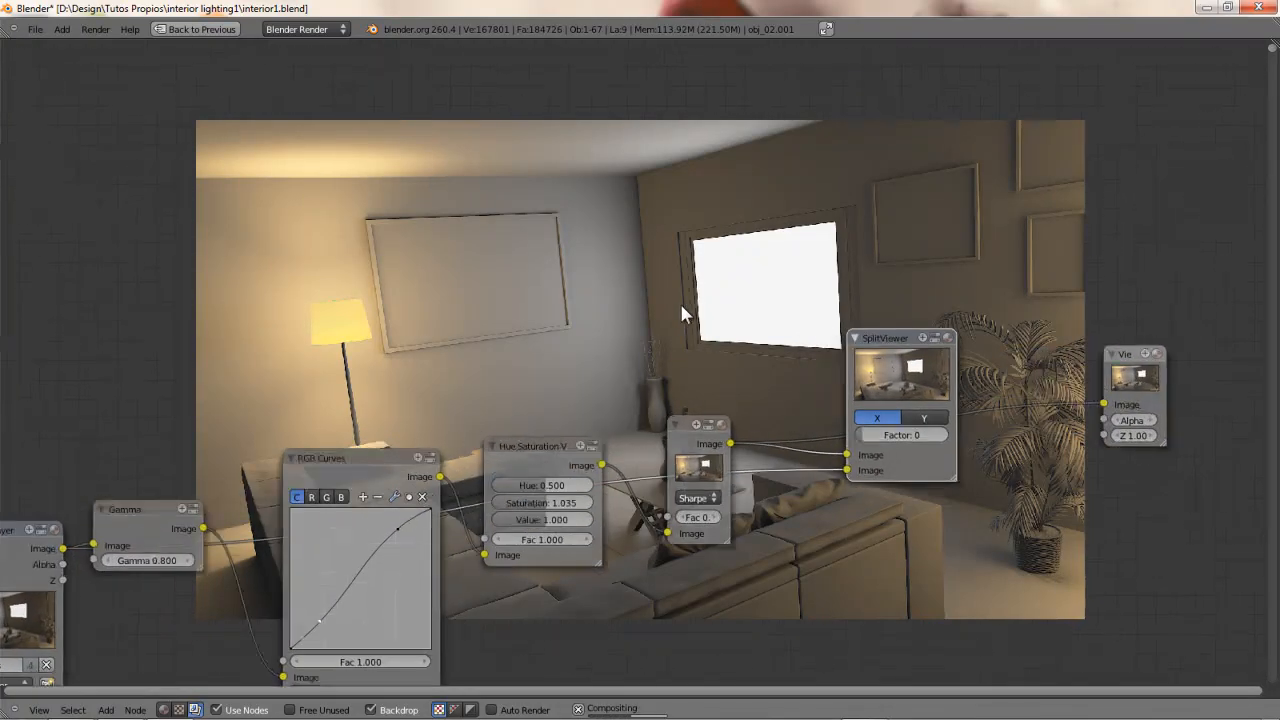
- Compare the original and processed renders by sweeping the SplitViewer's factor through 17, 0 and 83, ending at 50
{"action": "scroll", "coordinate": [679, 300], "scroll_direction": "up", "scroll_amount": 3}
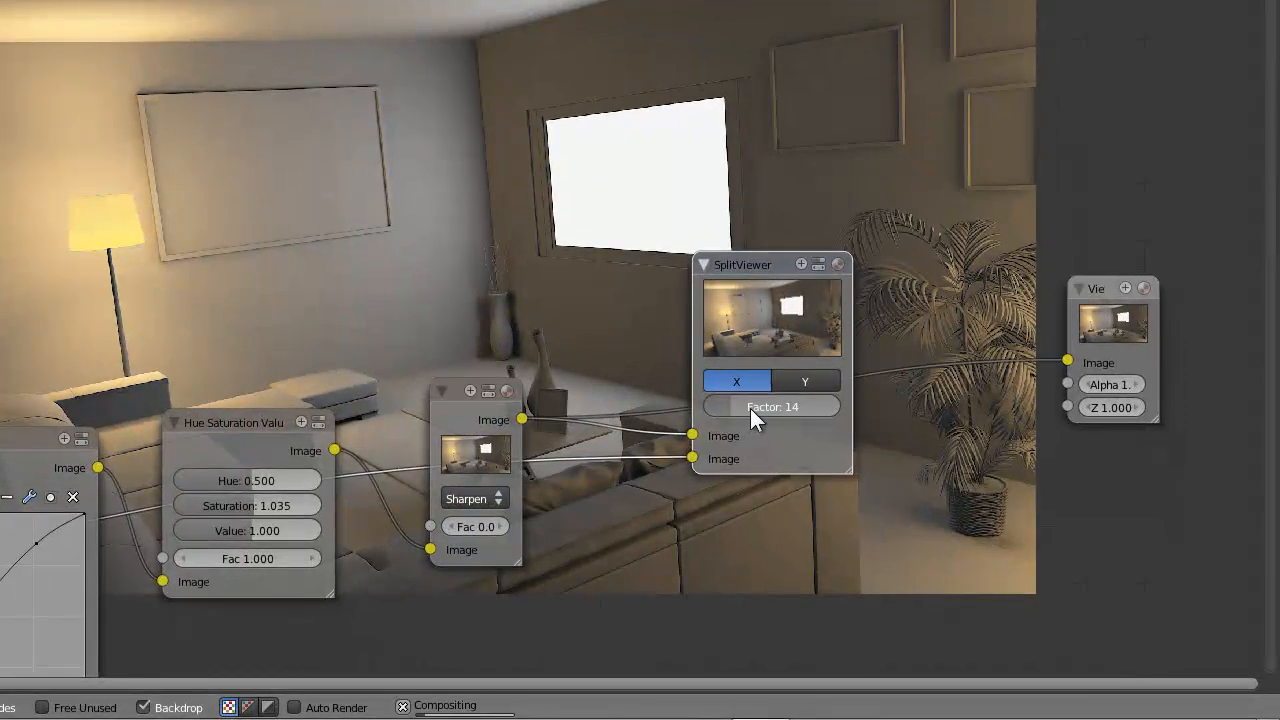
{"action": "left_click_drag", "start_coordinate": [856, 469], "coordinate": [858, 469]}
{"action": "middle_click_drag", "start_coordinate": [160, 140], "coordinate": [219, 114]}
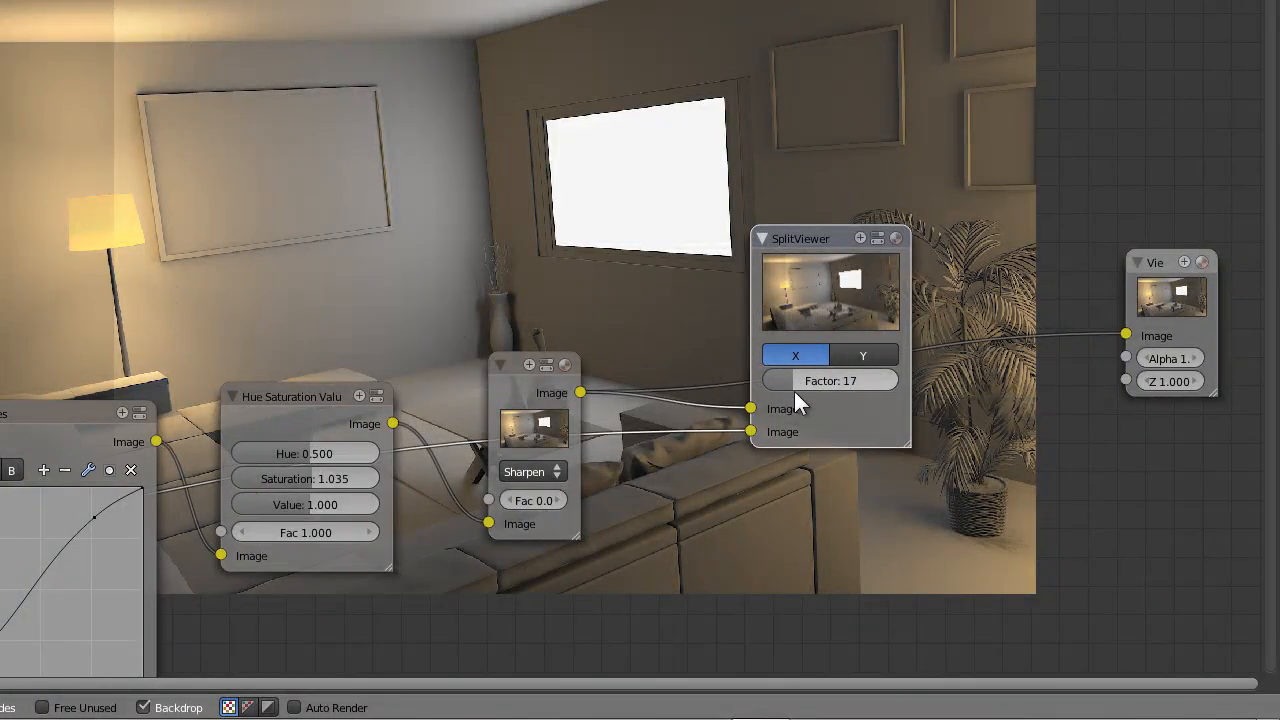
{"action": "left_click_drag", "start_coordinate": [794, 391], "coordinate": [766, 384]}
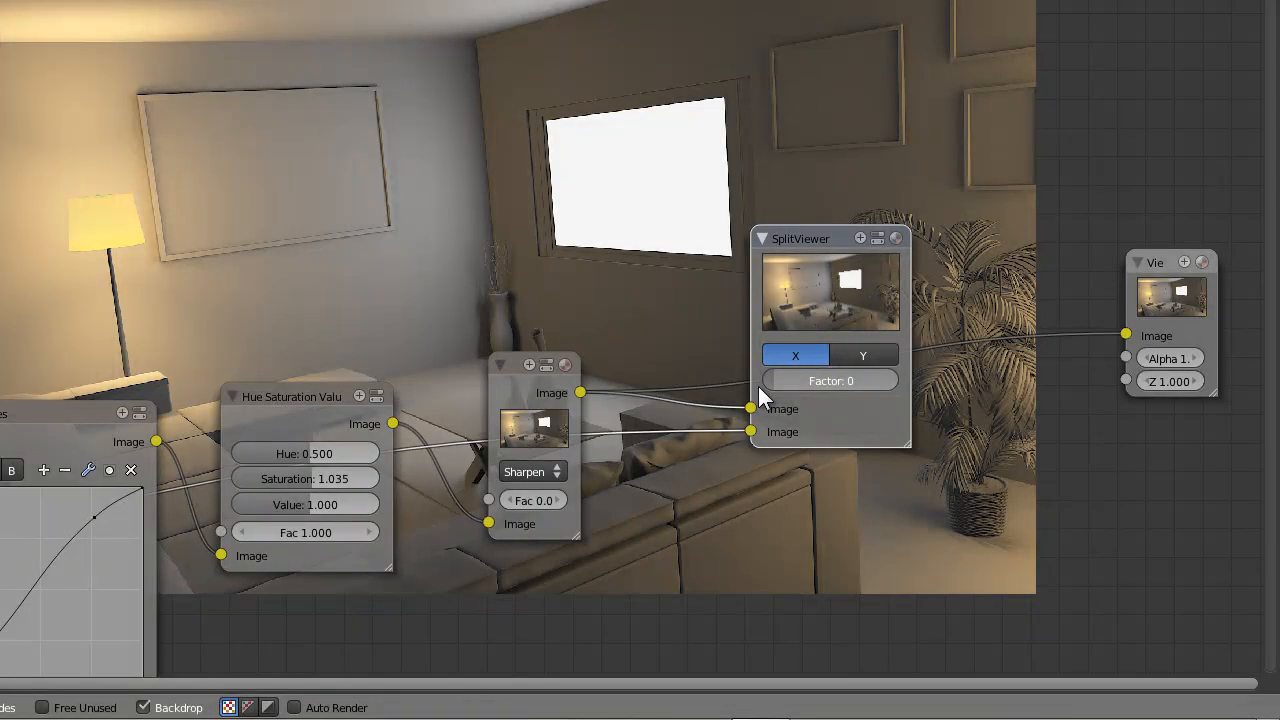
{"action": "left_click_drag", "start_coordinate": [758, 386], "coordinate": [872, 388]}
{"action": "middle_click_drag", "start_coordinate": [881, 145], "coordinate": [650, 295]}
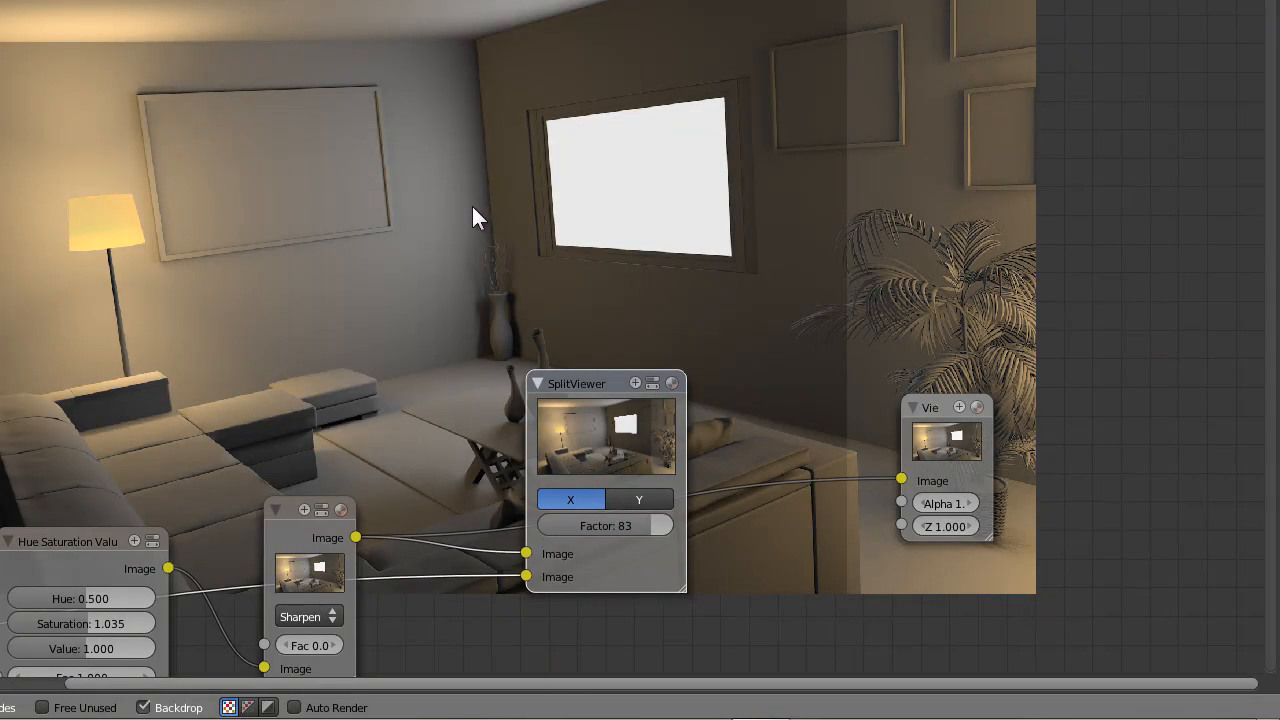
{"action": "left_click_drag", "start_coordinate": [626, 514], "coordinate": [594, 529]}
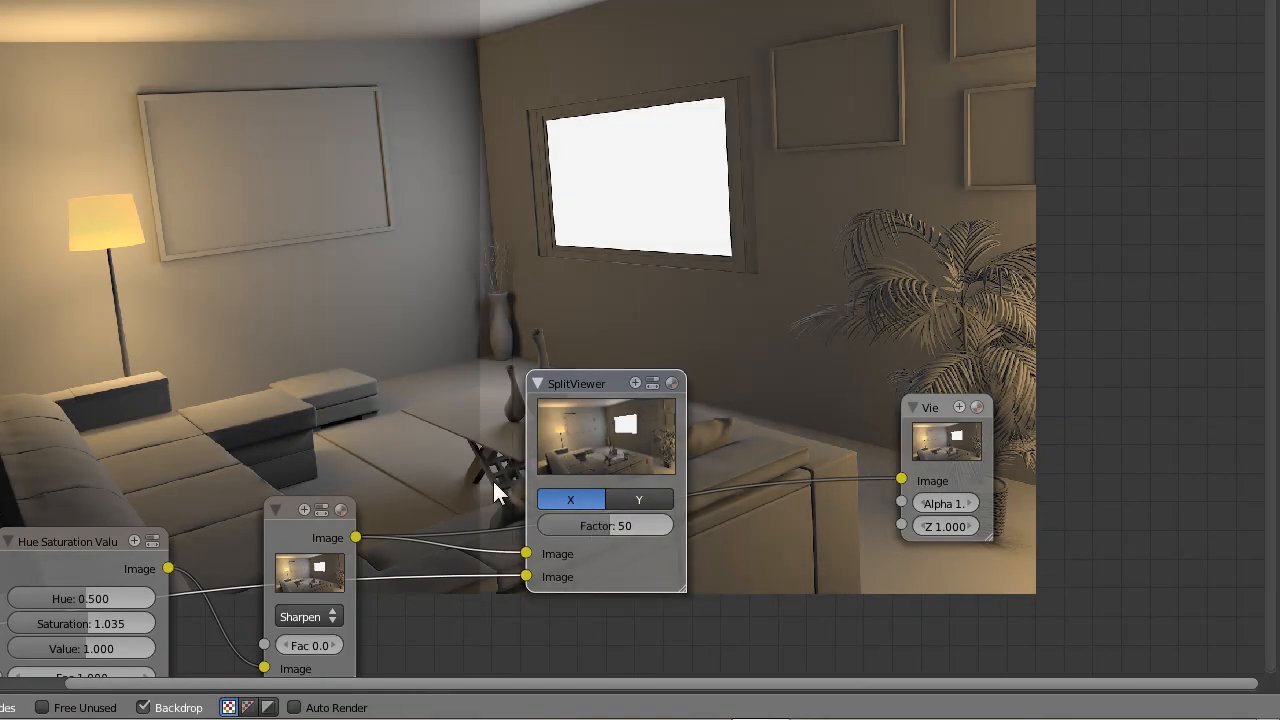
- Reposition the SplitViewer node slightly and set its factor to 22
{"action": "middle_click_drag", "start_coordinate": [465, 441], "coordinate": [521, 270]}
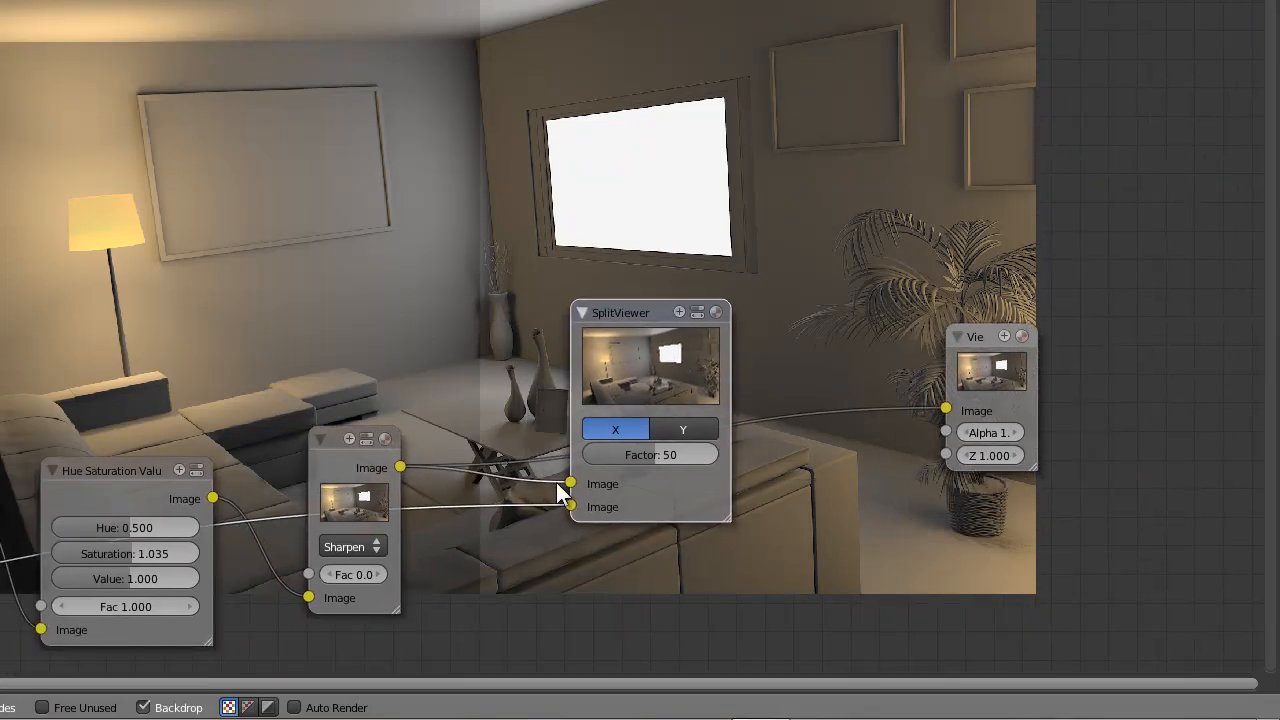
{"action": "left_click", "coordinate": [337, 463]}
{"action": "mouse_move", "coordinate": [337, 463]}
{"action": "left_mouse_down"}
{"action": "mouse_move", "coordinate": [331, 517]}
{"action": "mouse_move", "coordinate": [335, 448]}
{"action": "left_mouse_up"}
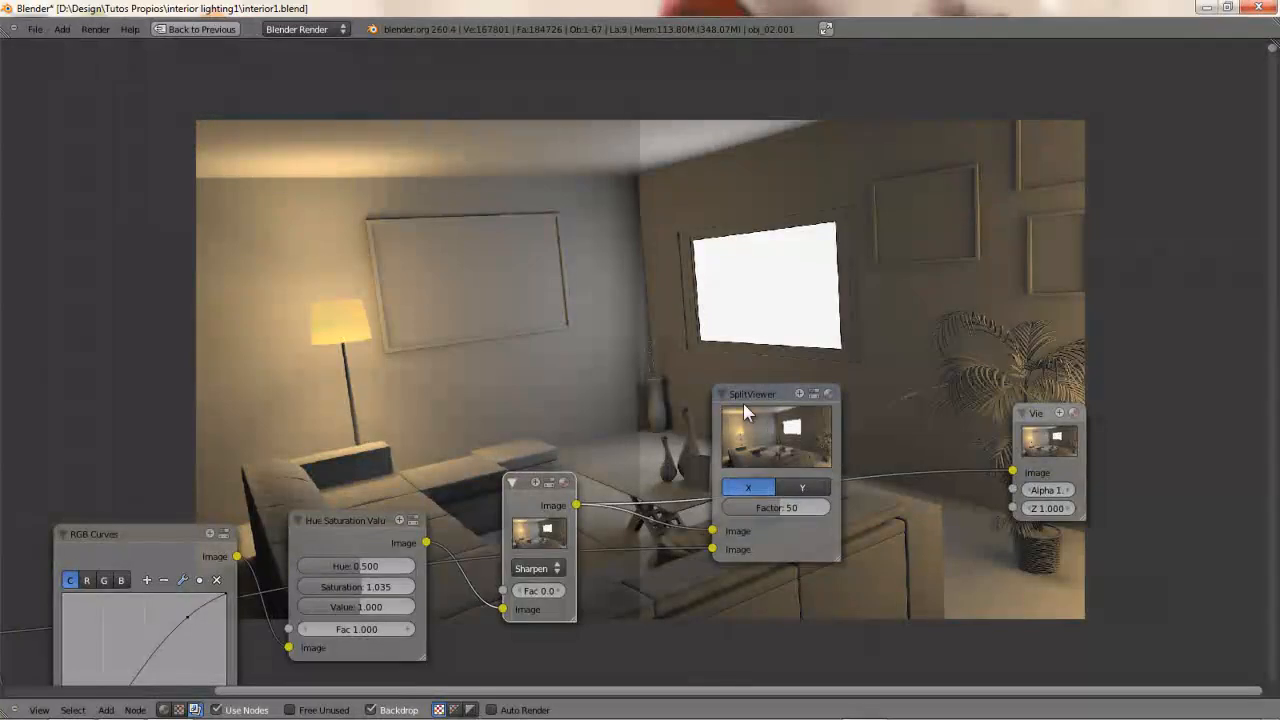
{"action": "left_click_drag", "start_coordinate": [660, 344], "coordinate": [633, 385]}
{"action": "left_click_drag", "start_coordinate": [727, 433], "coordinate": [735, 422]}
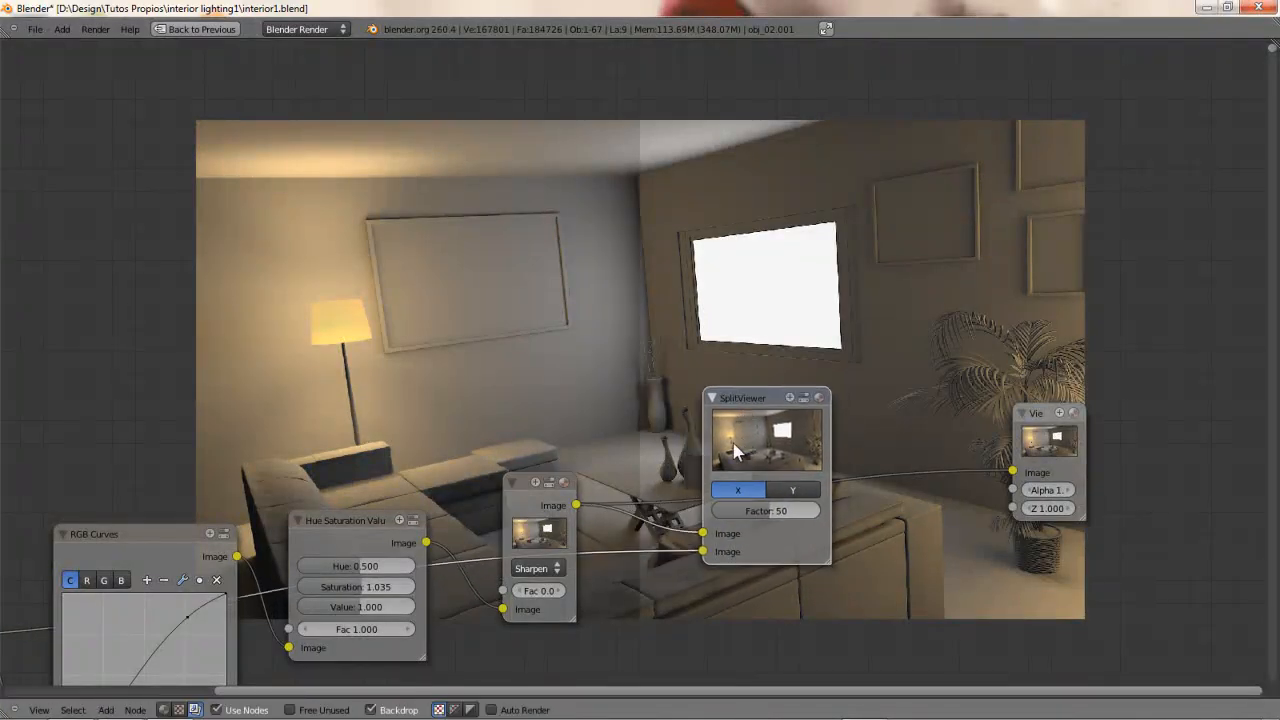
{"action": "scroll", "coordinate": [630, 440], "scroll_direction": "up", "scroll_amount": 3}
{"action": "left_click_drag", "start_coordinate": [852, 458], "coordinate": [807, 445]}
- Move the SplitViewer and Viewer nodes farther away from the node chain, placing the Viewer above the SplitViewer
{"action": "scroll", "coordinate": [835, 337], "scroll_direction": "down", "scroll_amount": 10}
{"action": "left_click_drag", "start_coordinate": [721, 356], "coordinate": [1095, 383]}
{"action": "scroll", "coordinate": [868, 378], "scroll_direction": "up", "scroll_amount": 2}
{"action": "scroll", "coordinate": [866, 381], "scroll_direction": "up", "scroll_amount": 1}
{"action": "left_click_drag", "start_coordinate": [918, 368], "coordinate": [1114, 309]}
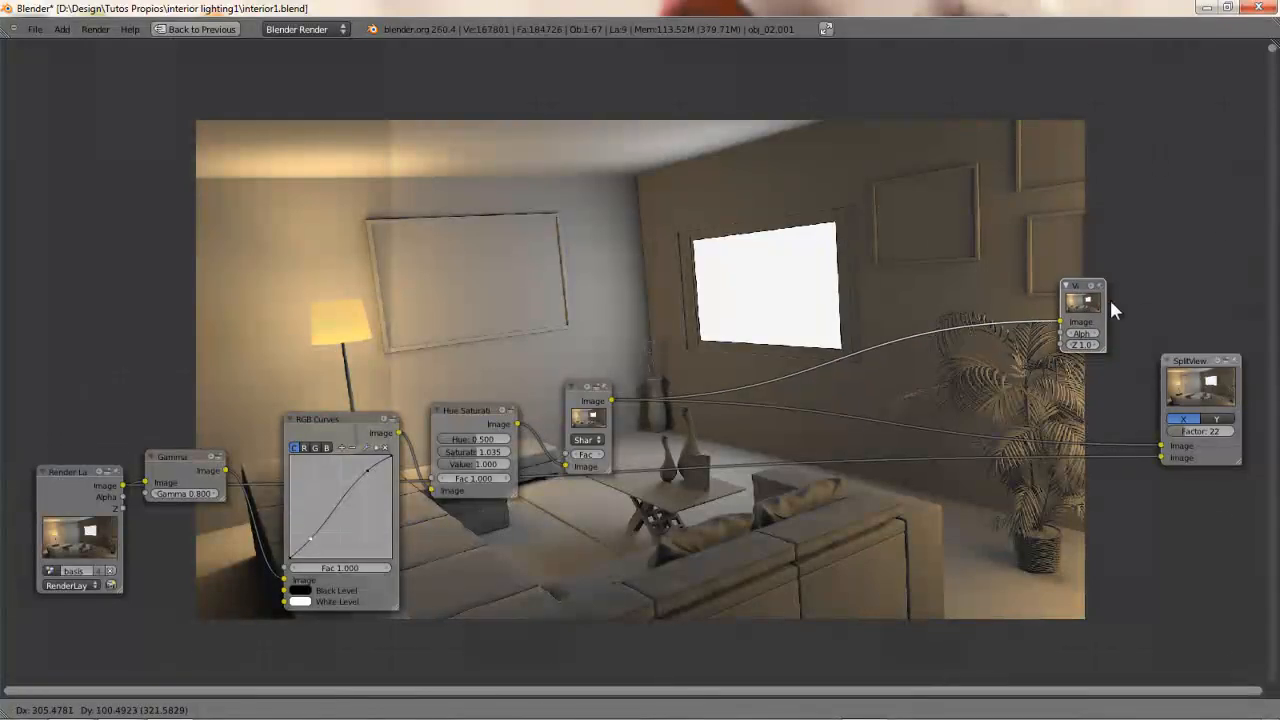
{"action": "middle_click_drag", "start_coordinate": [605, 366], "coordinate": [560, 348]}
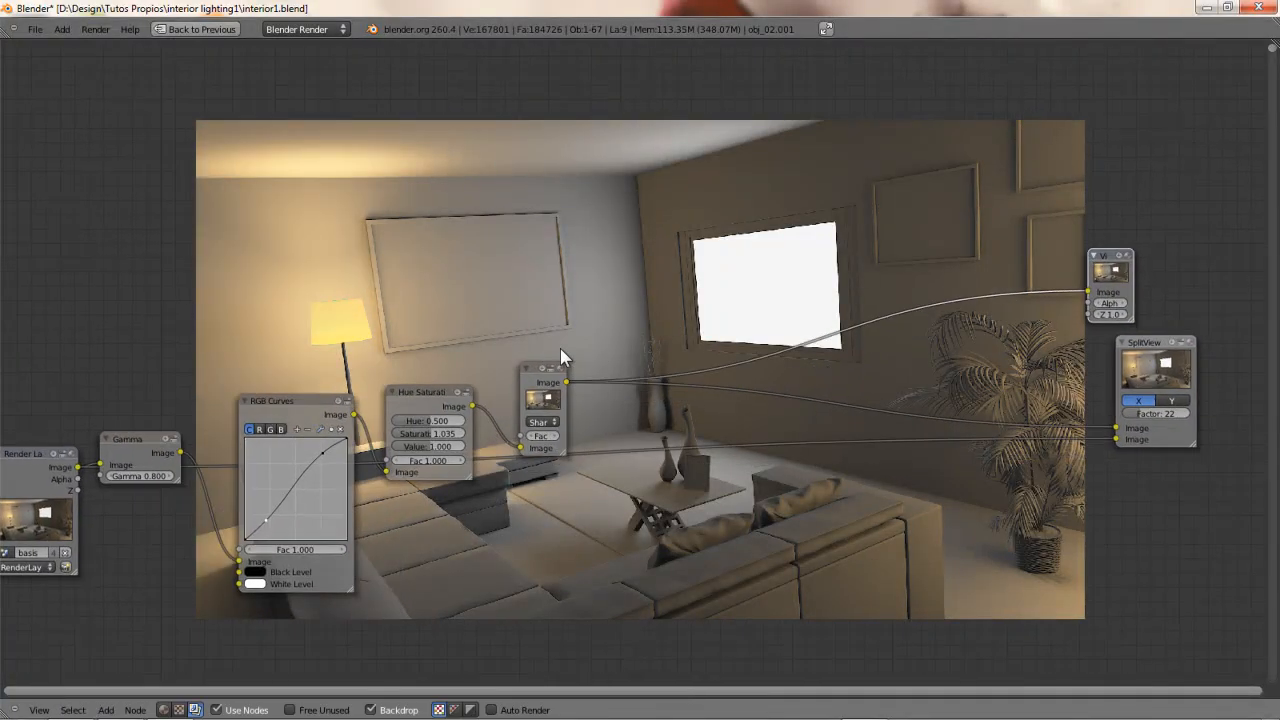
- Add a Math node and place it in the empty space below the Gamma and RGB Curves nodes
{"action": "key", "text": "shift+a"}
{"action": "mouse_move", "coordinate": [542, 353]}
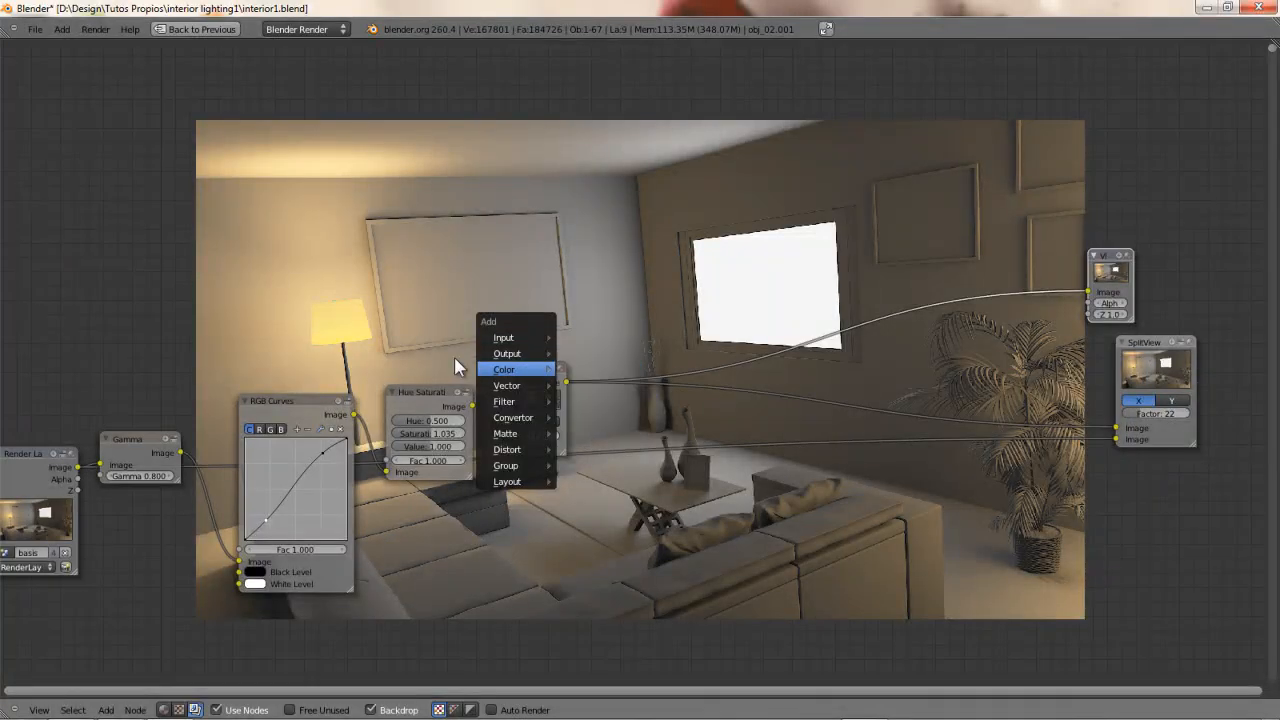
{"action": "scroll", "coordinate": [261, 268], "scroll_direction": "down", "scroll_amount": 3}
{"action": "middle_click_drag", "start_coordinate": [261, 266], "coordinate": [497, 194]}
{"action": "scroll", "coordinate": [427, 247], "scroll_direction": "up", "scroll_amount": 1}
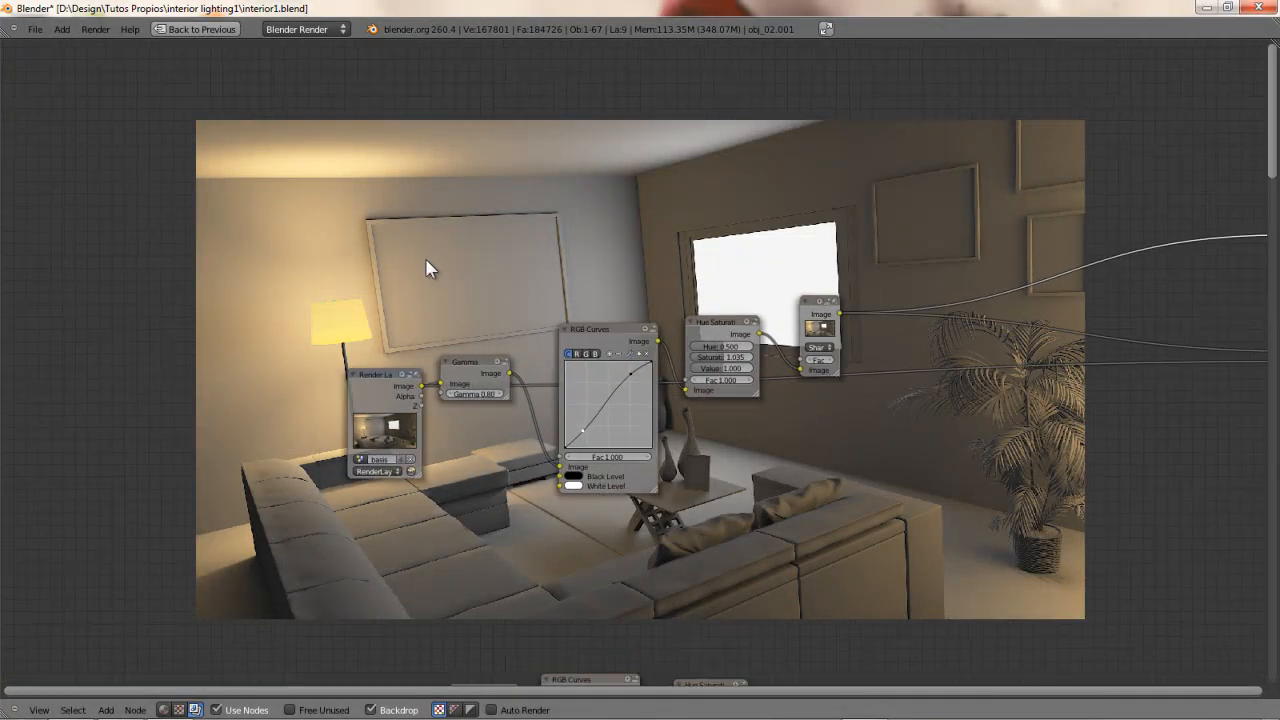
{"action": "scroll", "coordinate": [392, 290], "scroll_direction": "up", "scroll_amount": 1}
{"action": "key", "text": "shift+a"}
{"action": "mouse_move", "coordinate": [395, 292]}
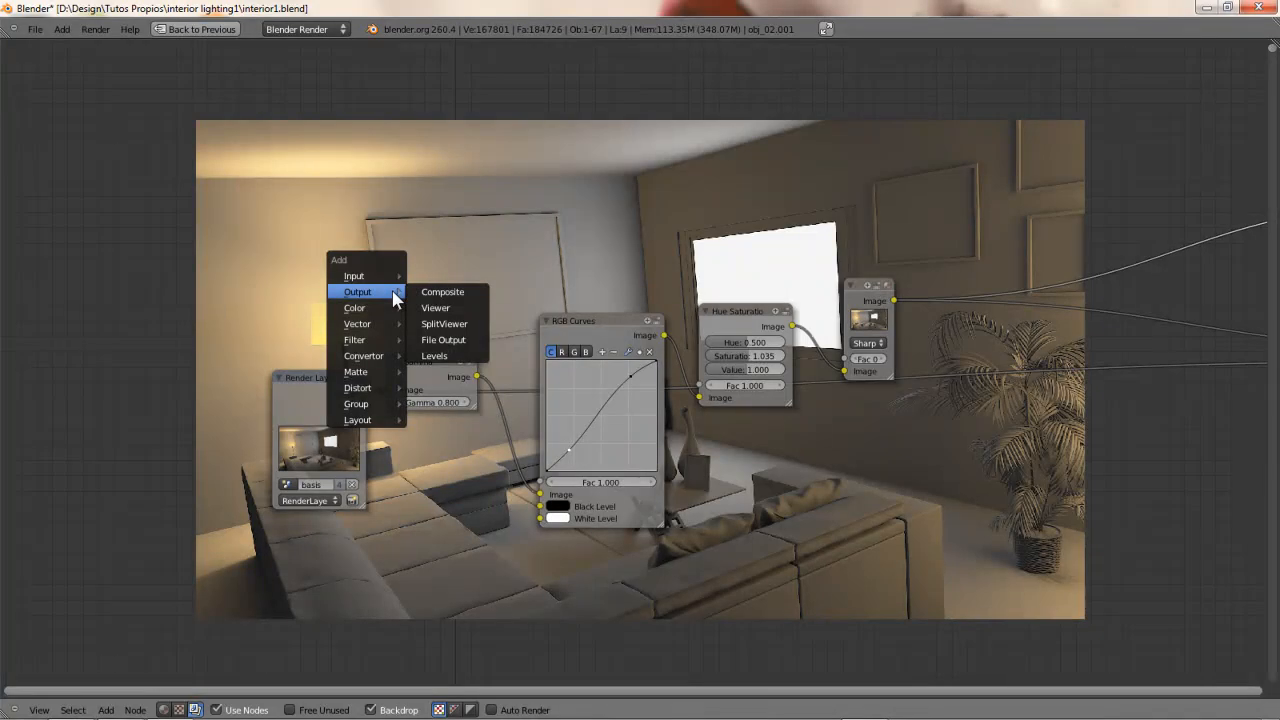
{"action": "mouse_move", "coordinate": [362, 328]}
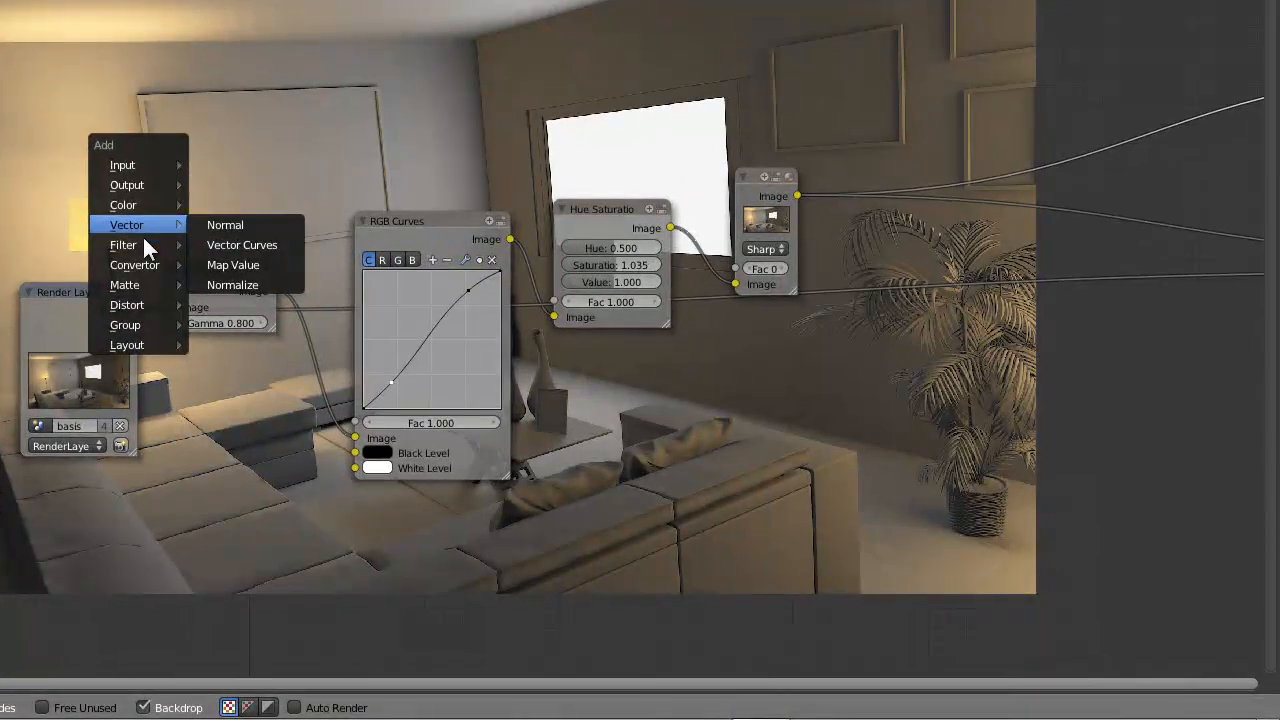
{"action": "mouse_move", "coordinate": [143, 267]}
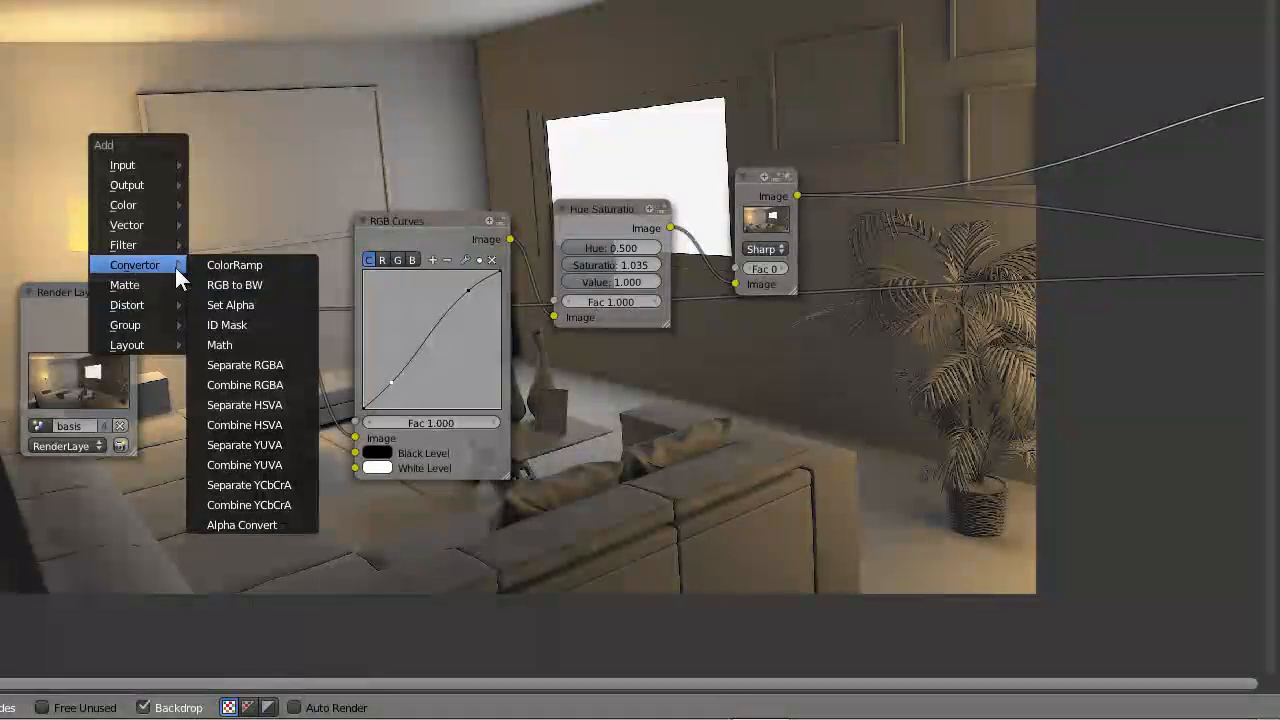
{"action": "left_click", "coordinate": [237, 345]}
{"action": "left_click_drag", "start_coordinate": [267, 311], "coordinate": [339, 542]}
- Add a Lens Distortion node before the Math node and link the Render Layers image through it into the Math node's first value
{"action": "key", "text": "shift+a"}
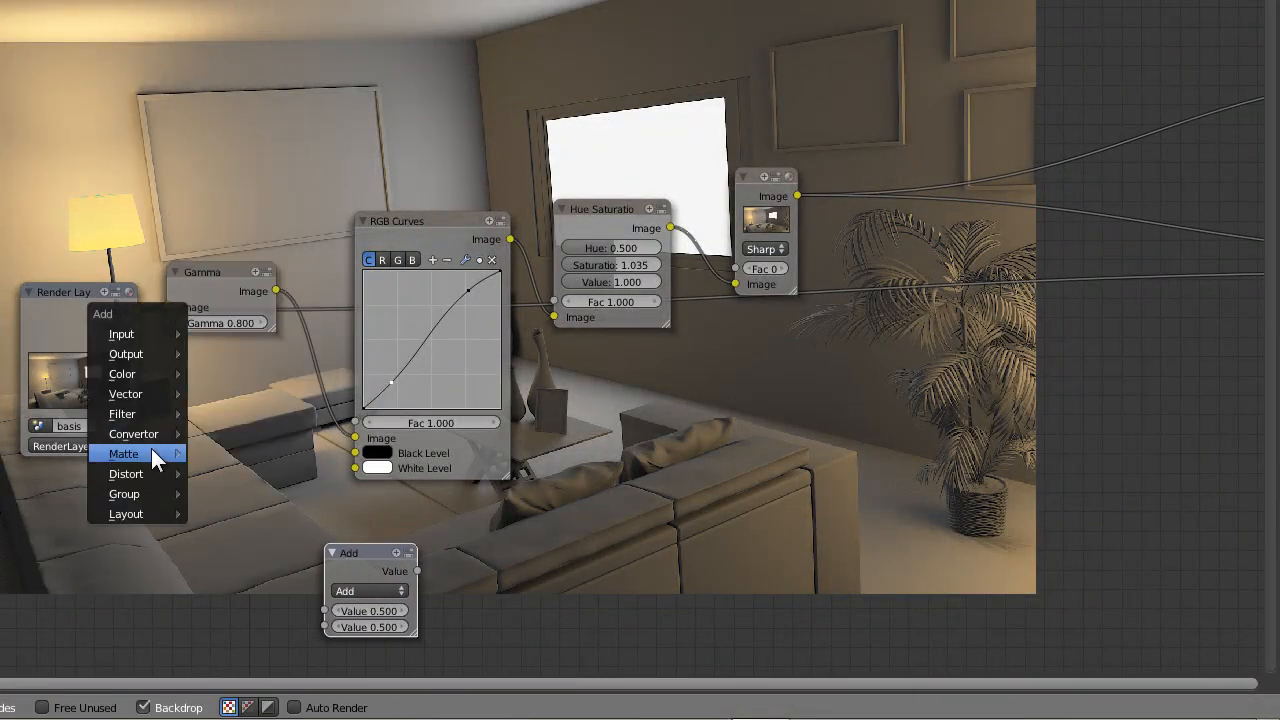
{"action": "mouse_move", "coordinate": [143, 470]}
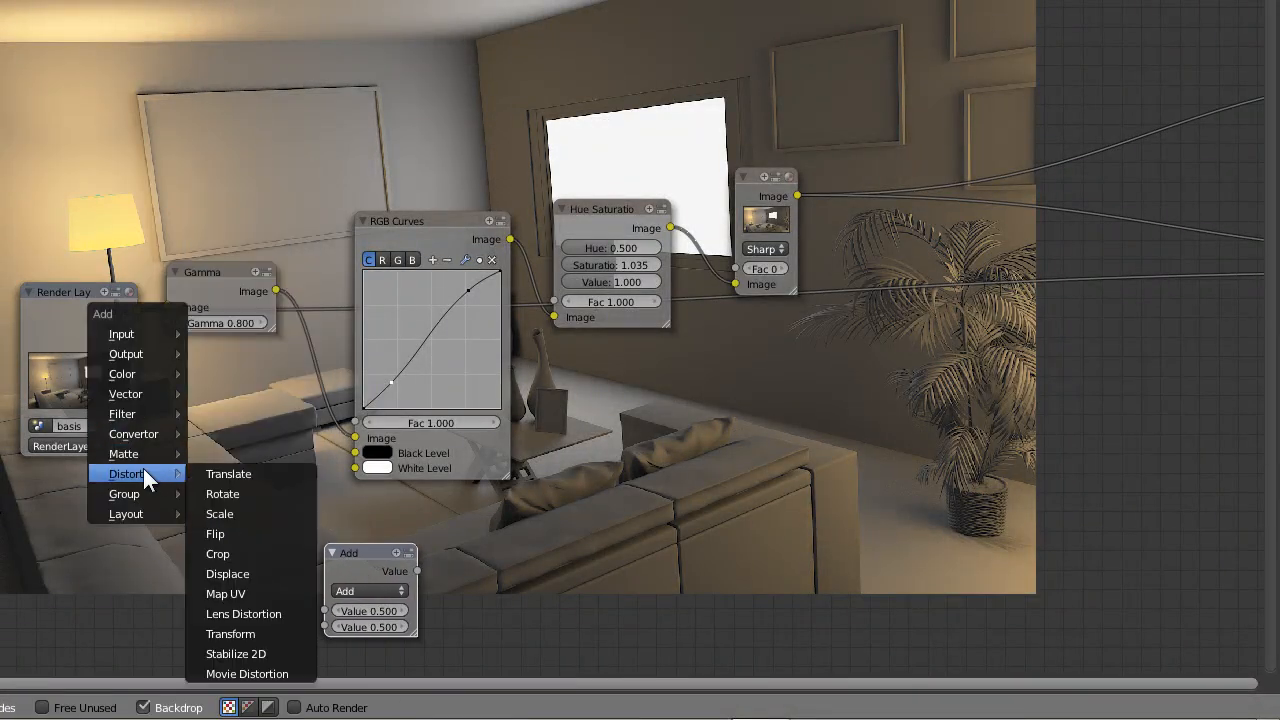
{"action": "left_click", "coordinate": [241, 614]}
{"action": "middle_click_drag", "start_coordinate": [276, 308], "coordinate": [268, 184]}
{"action": "left_click", "coordinate": [367, 387]}
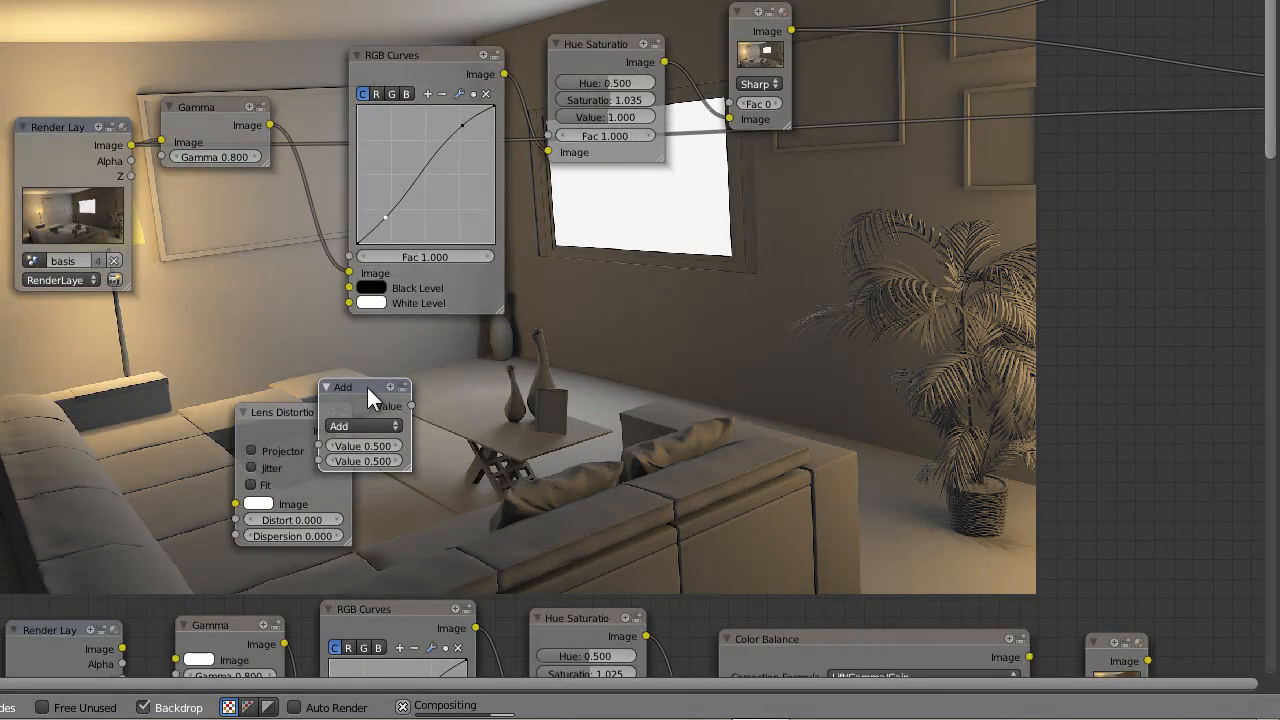
{"action": "left_click_drag", "start_coordinate": [367, 387], "coordinate": [457, 393]}
{"action": "left_click_drag", "start_coordinate": [282, 414], "coordinate": [288, 368]}
{"action": "left_click_drag", "start_coordinate": [132, 145], "coordinate": [243, 456]}
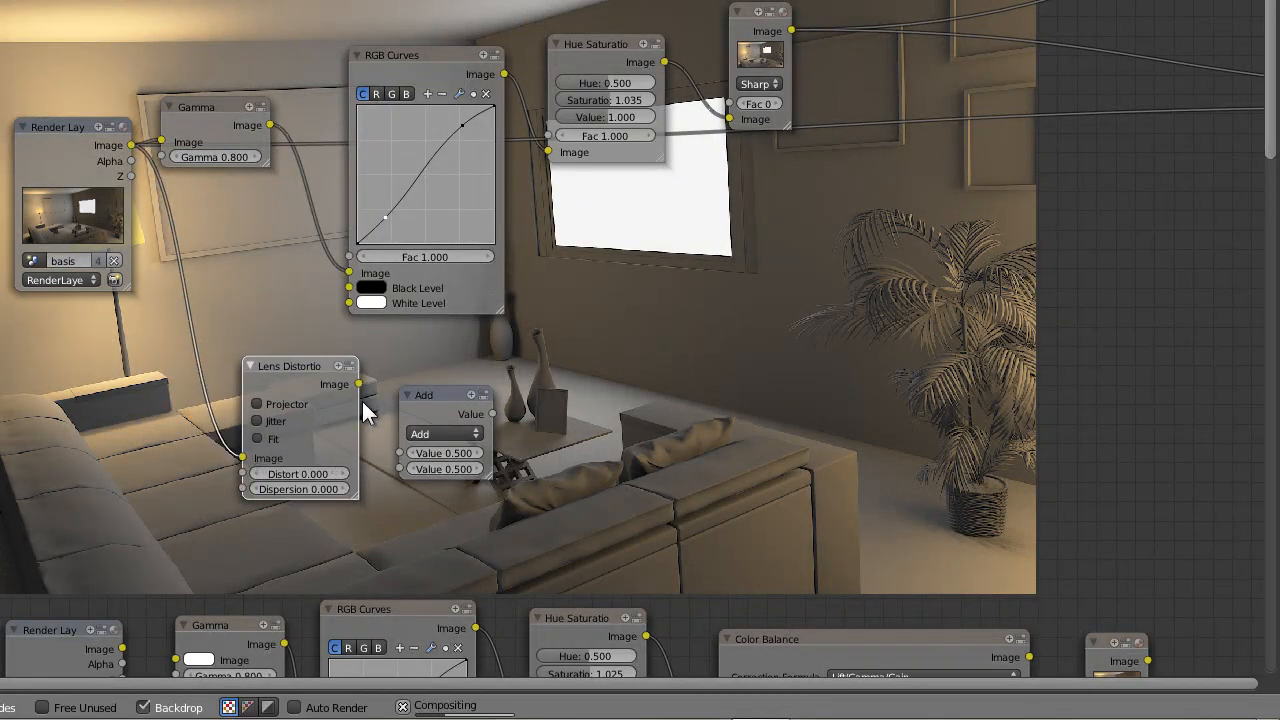
{"action": "left_click_drag", "start_coordinate": [359, 384], "coordinate": [400, 455]}
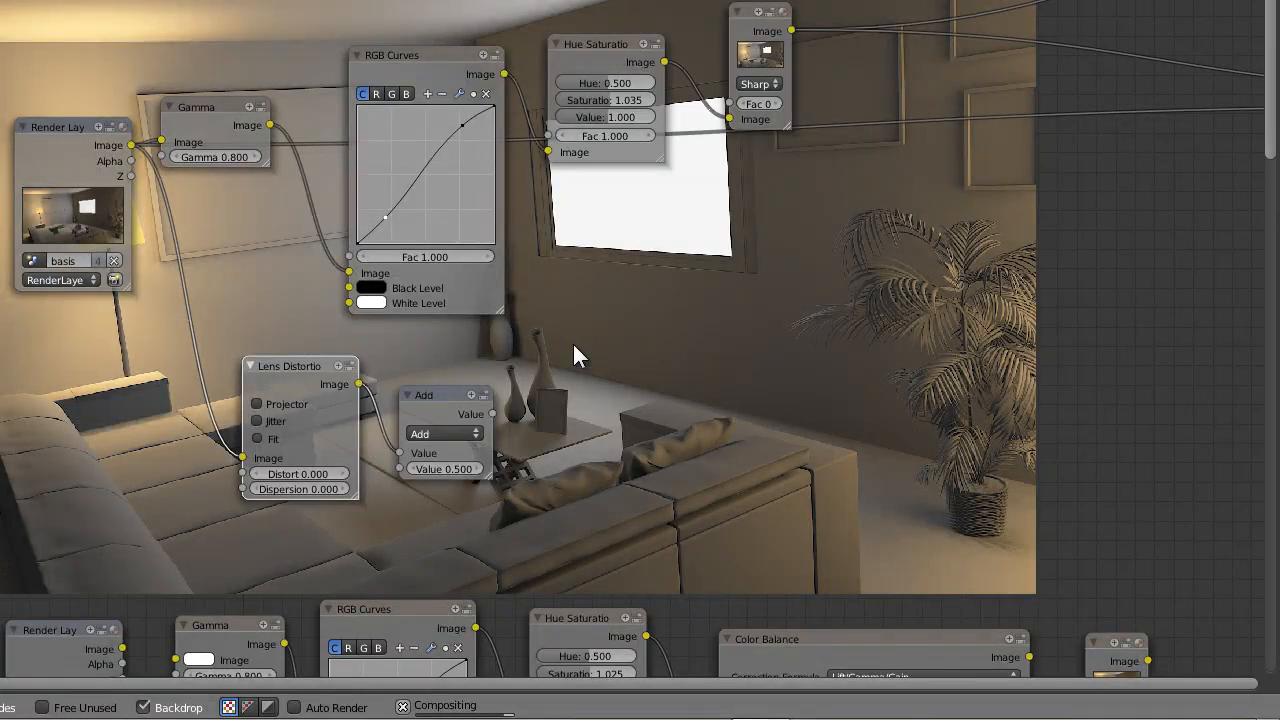
- Add a Blur node after the Math node and link the Math node's value output to the Blur image input
{"action": "scroll", "coordinate": [572, 341], "scroll_direction": "up", "scroll_amount": 1}
{"action": "key", "text": "shift+a"}
{"action": "mouse_move", "coordinate": [553, 281]}
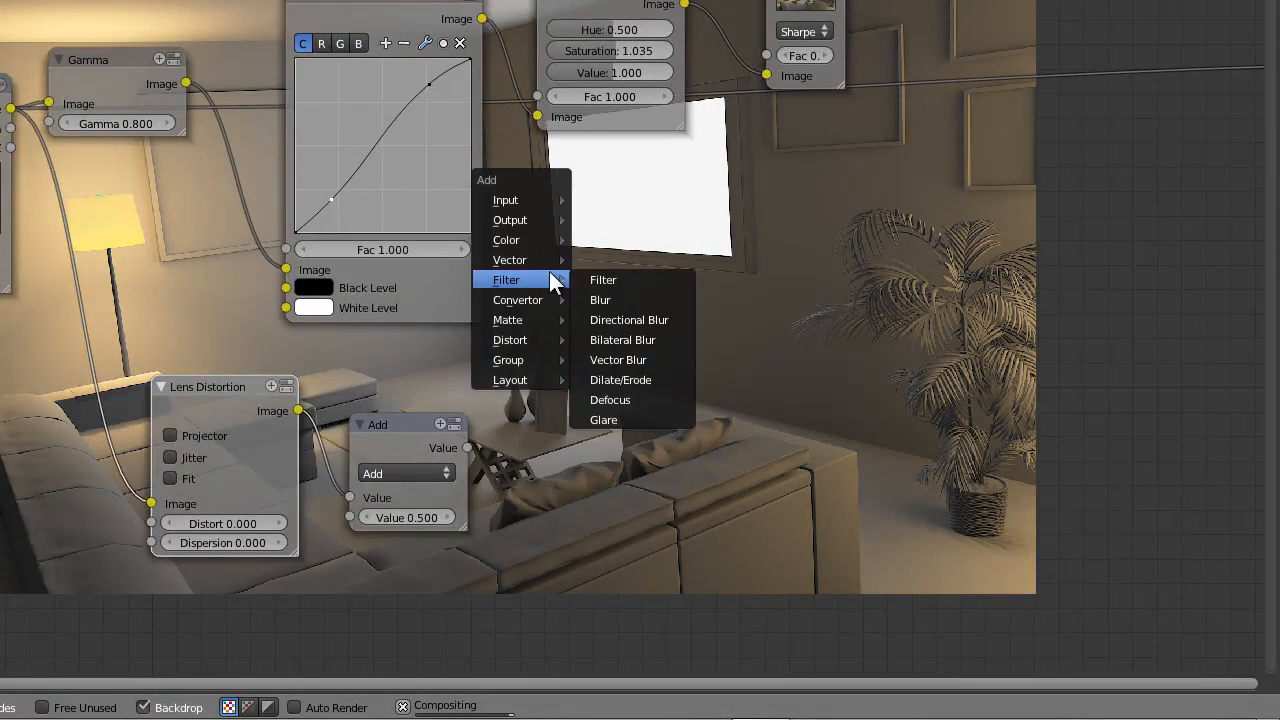
{"action": "left_click", "coordinate": [621, 298]}
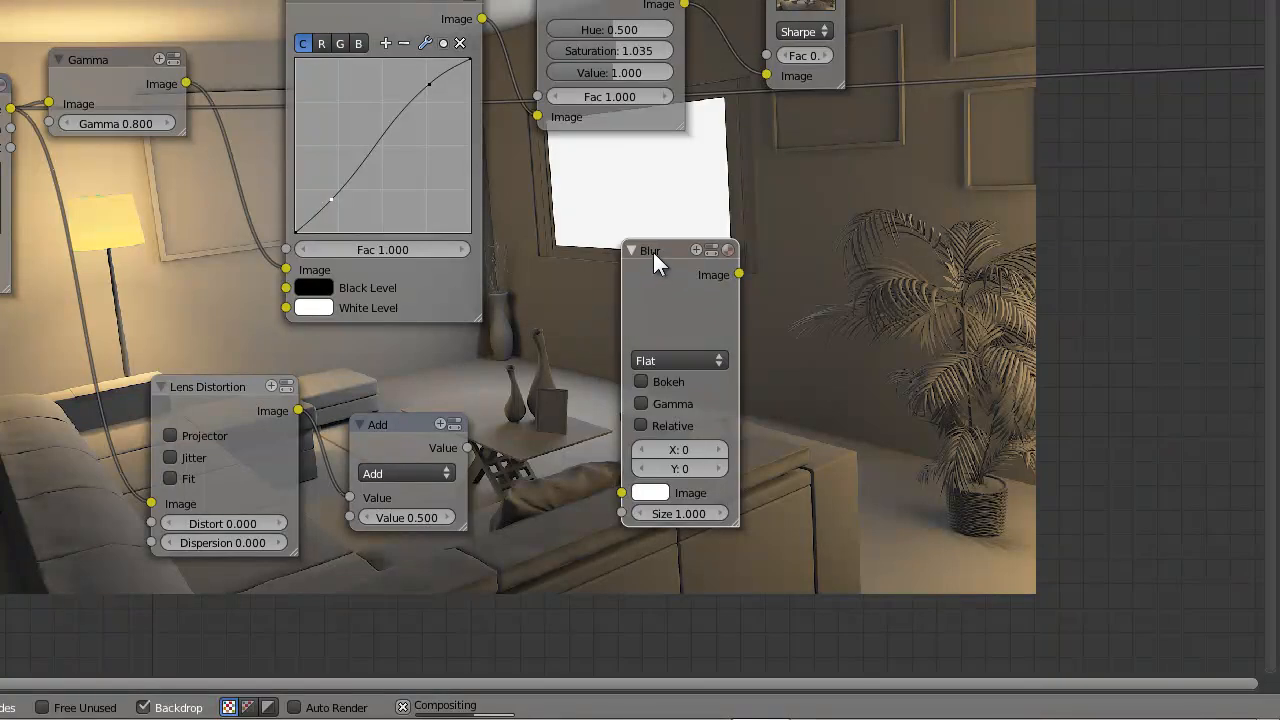
{"action": "left_click", "coordinate": [592, 264]}
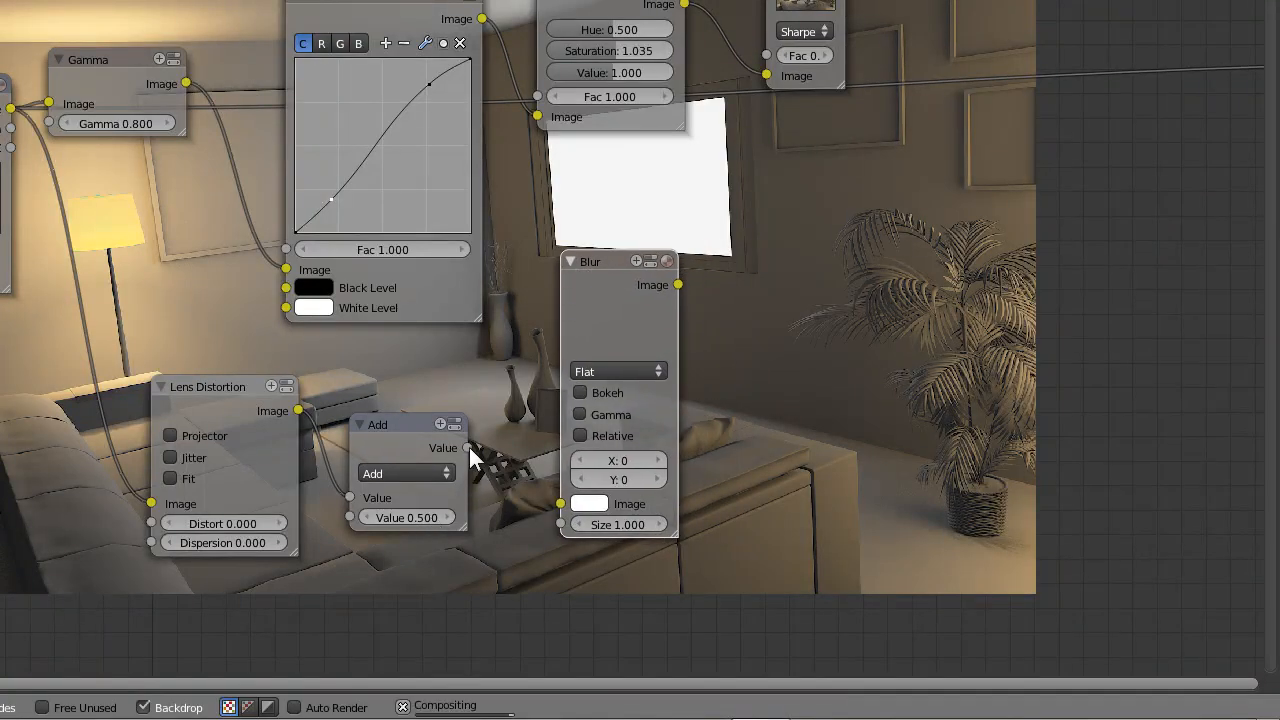
{"action": "key", "text": "g"}
{"action": "left_click", "coordinate": [523, 503]}
{"action": "left_click_drag", "start_coordinate": [468, 448], "coordinate": [563, 512]}
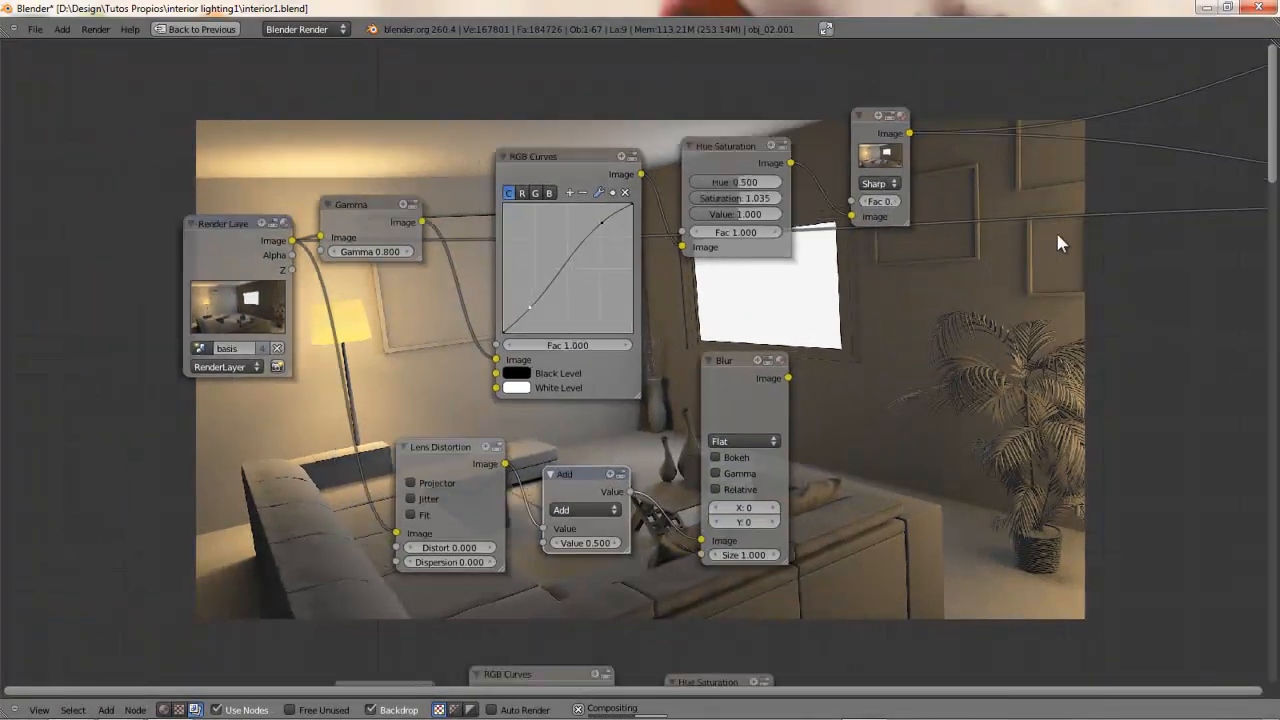
- Duplicate the Viewer node beside the Blur node, link the Blur image output to the copy, and make that Viewer active
{"action": "scroll", "coordinate": [1060, 244], "scroll_direction": "down", "scroll_amount": 4}
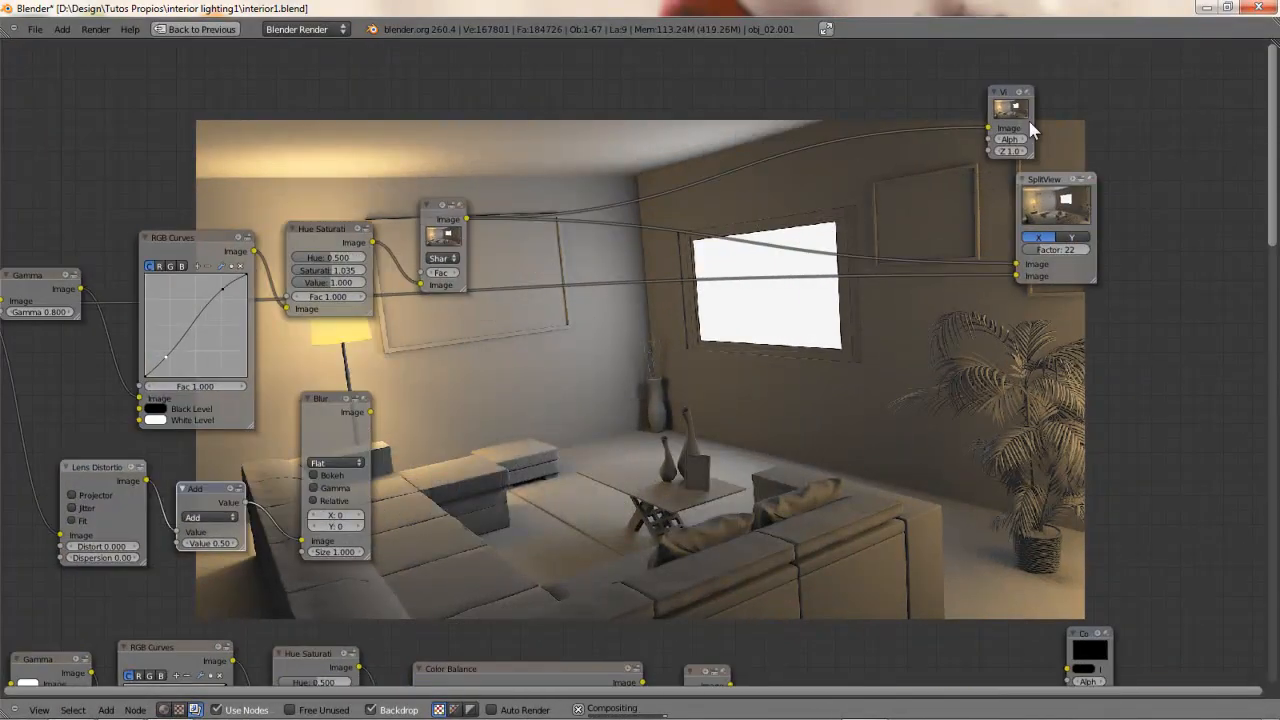
{"action": "right_click", "coordinate": [1030, 124]}
{"action": "key", "text": "shift+d"}
{"action": "left_click", "coordinate": [490, 433]}
{"action": "scroll", "coordinate": [400, 425], "scroll_direction": "up", "scroll_amount": 1}
{"action": "middle_click_drag", "start_coordinate": [393, 423], "coordinate": [718, 328]}
{"action": "scroll", "coordinate": [632, 391], "scroll_direction": "up", "scroll_amount": 5}
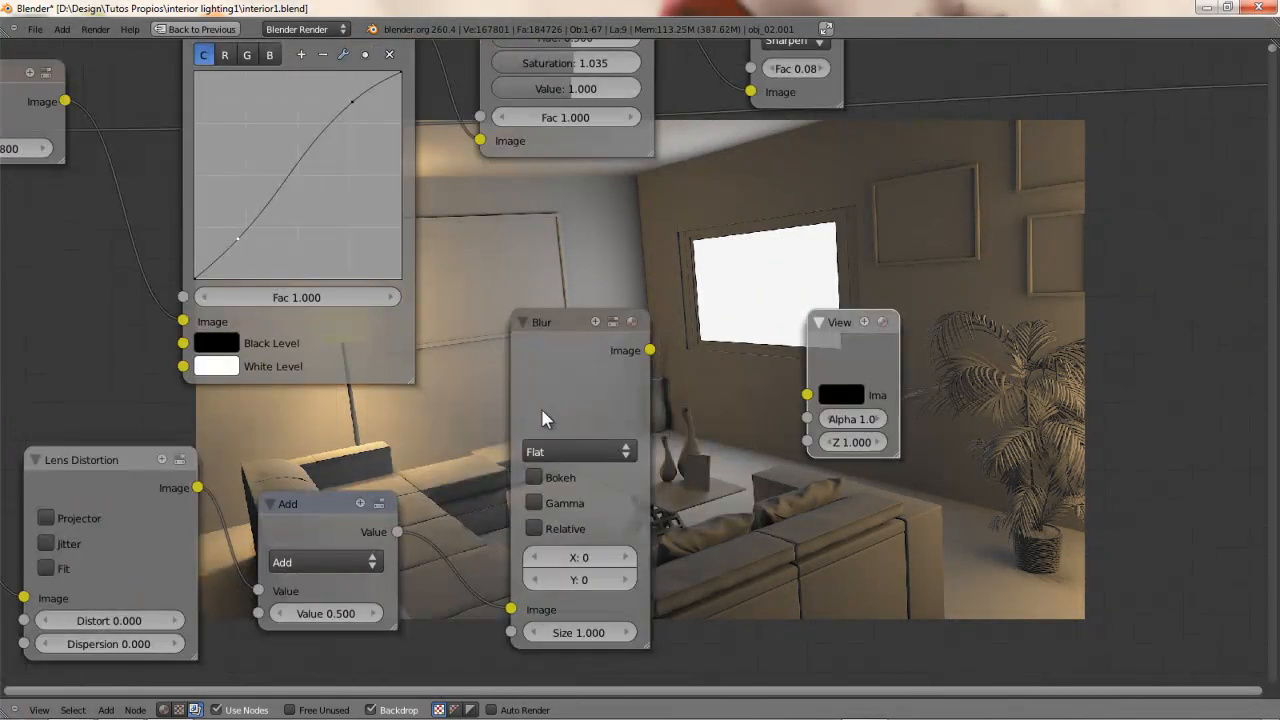
{"action": "left_click_drag", "start_coordinate": [650, 350], "coordinate": [808, 396]}
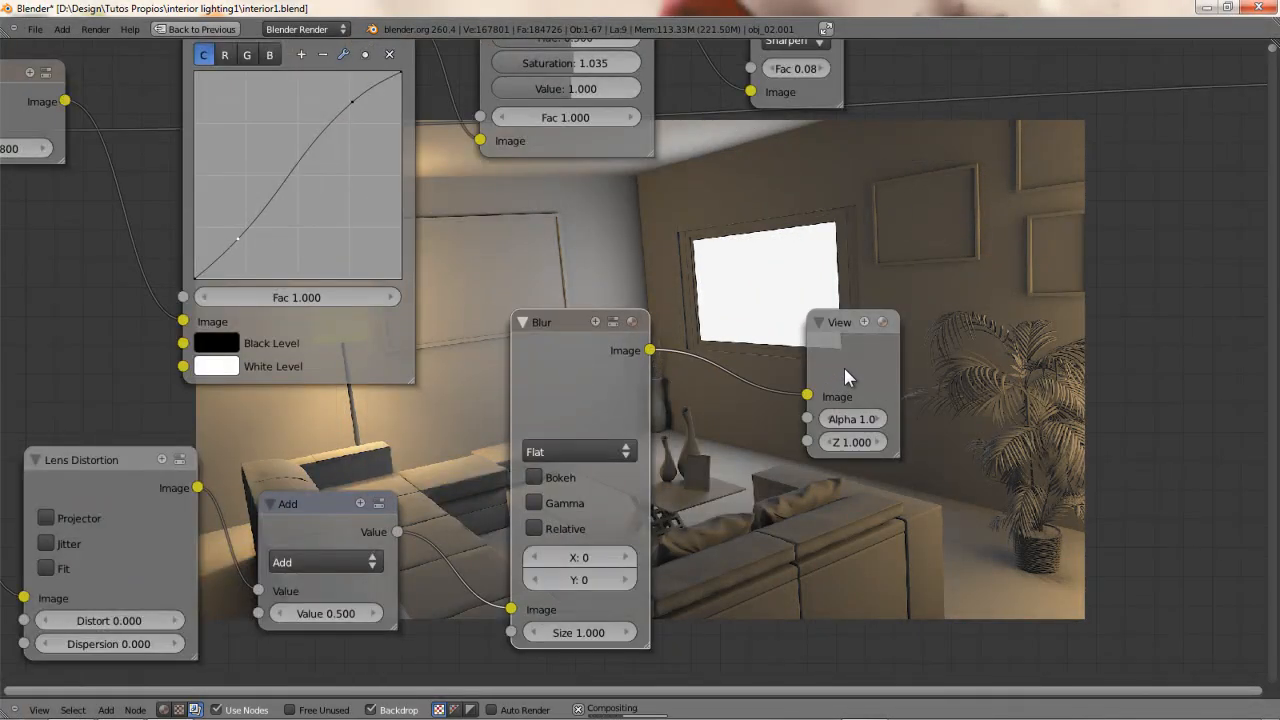
{"action": "left_click", "coordinate": [844, 369]}
- Set the Lens Distortion node's Distort value to 1
{"action": "scroll", "coordinate": [738, 365], "scroll_direction": "down", "scroll_amount": 3}
{"action": "middle_click_drag", "start_coordinate": [405, 433], "coordinate": [911, 354]}
{"action": "scroll", "coordinate": [589, 389], "scroll_direction": "up", "scroll_amount": 5}
{"action": "left_click_drag", "start_coordinate": [768, 363], "coordinate": [741, 361]}
{"action": "left_click", "coordinate": [737, 542]}
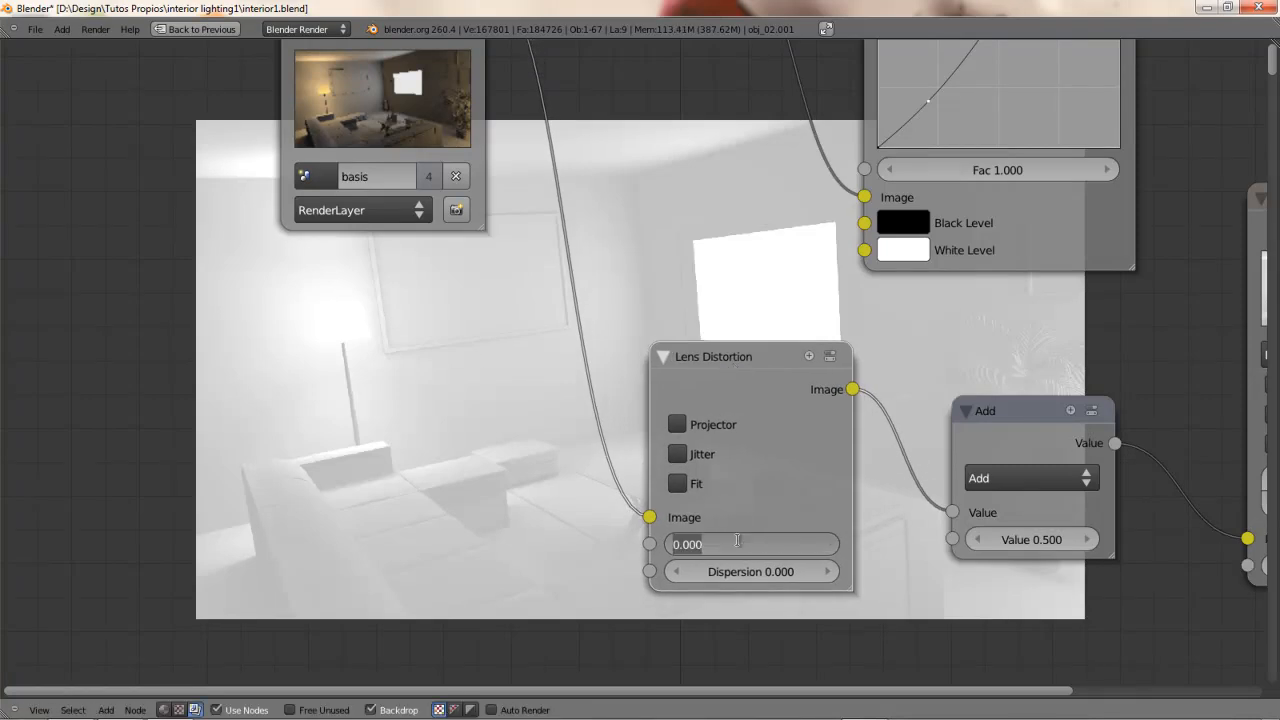
{"action": "type", "text": "1"}
{"action": "key", "text": "Return"}
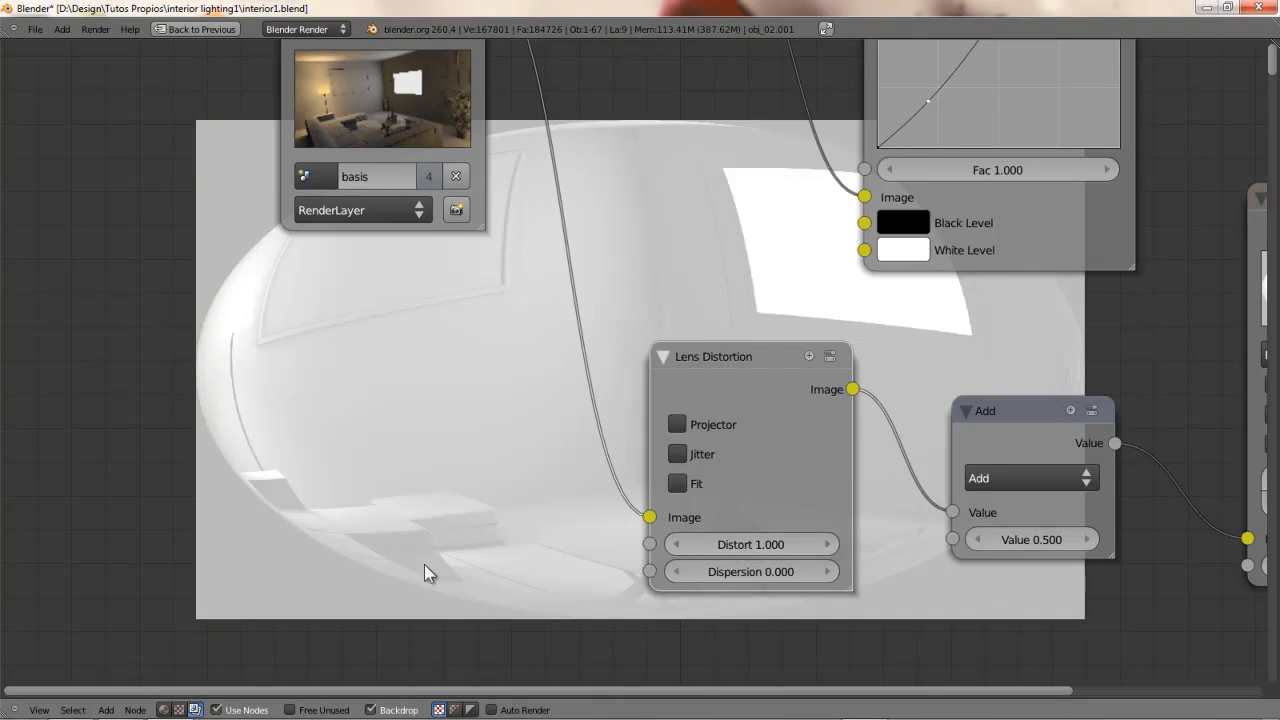
- Set the second value of the Math node to 0
{"action": "middle_click_drag", "start_coordinate": [889, 286], "coordinate": [645, 216]}
{"action": "mouse_move", "coordinate": [726, 341]}
{"action": "left_mouse_down"}
{"action": "mouse_move", "coordinate": [711, 354]}
{"action": "mouse_move", "coordinate": [736, 343]}
{"action": "left_mouse_up"}
{"action": "scroll", "coordinate": [703, 351], "scroll_direction": "up", "scroll_amount": 1}
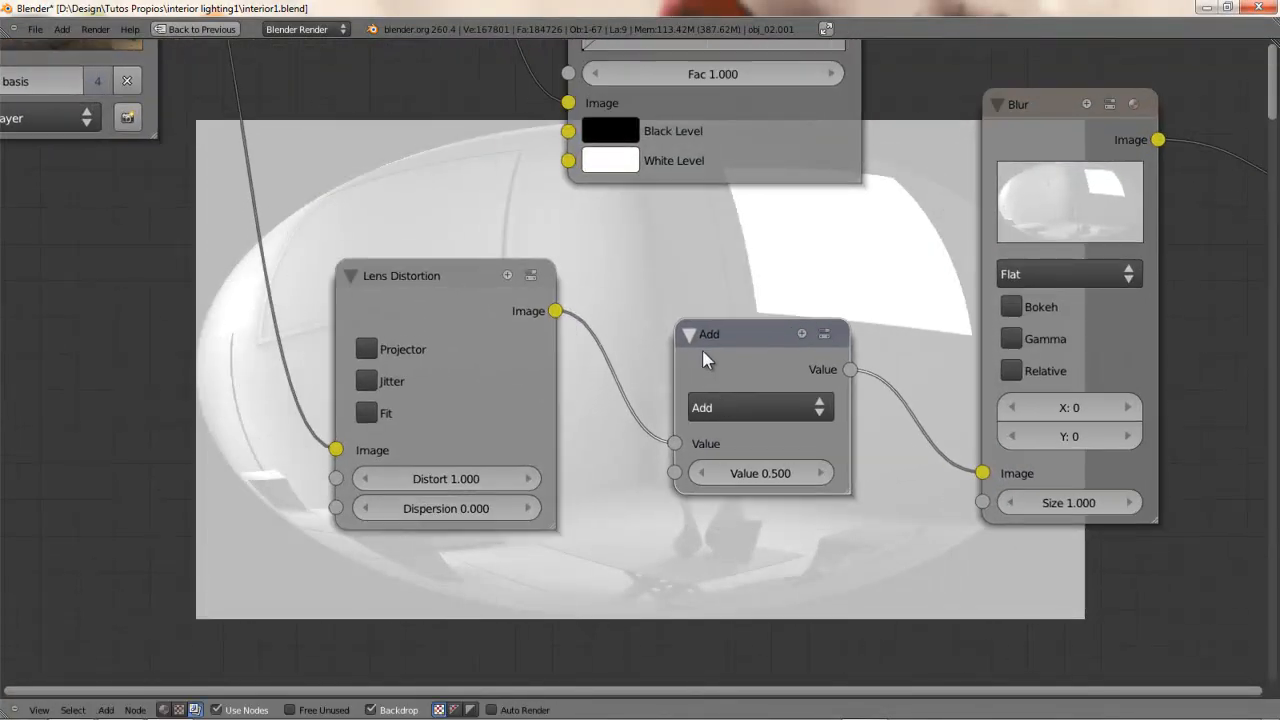
{"action": "left_click", "coordinate": [747, 469]}
{"action": "type", "text": "0"}
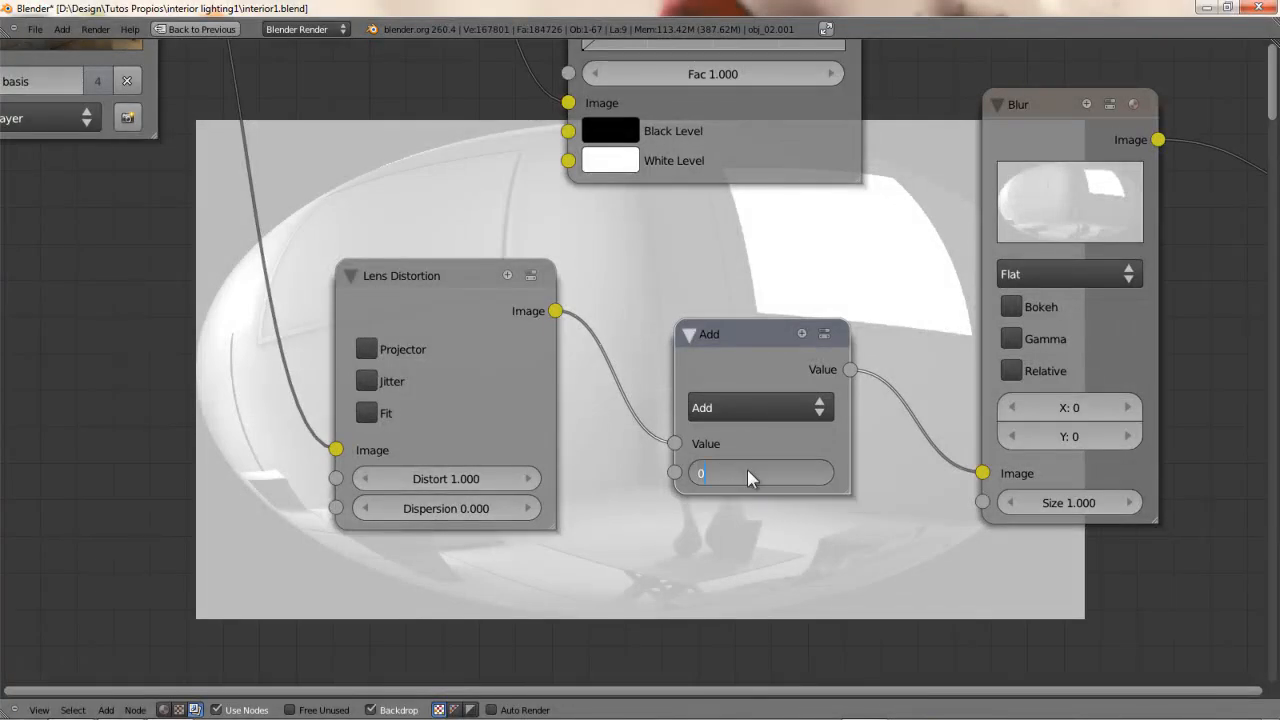
{"action": "key", "text": "Return"}
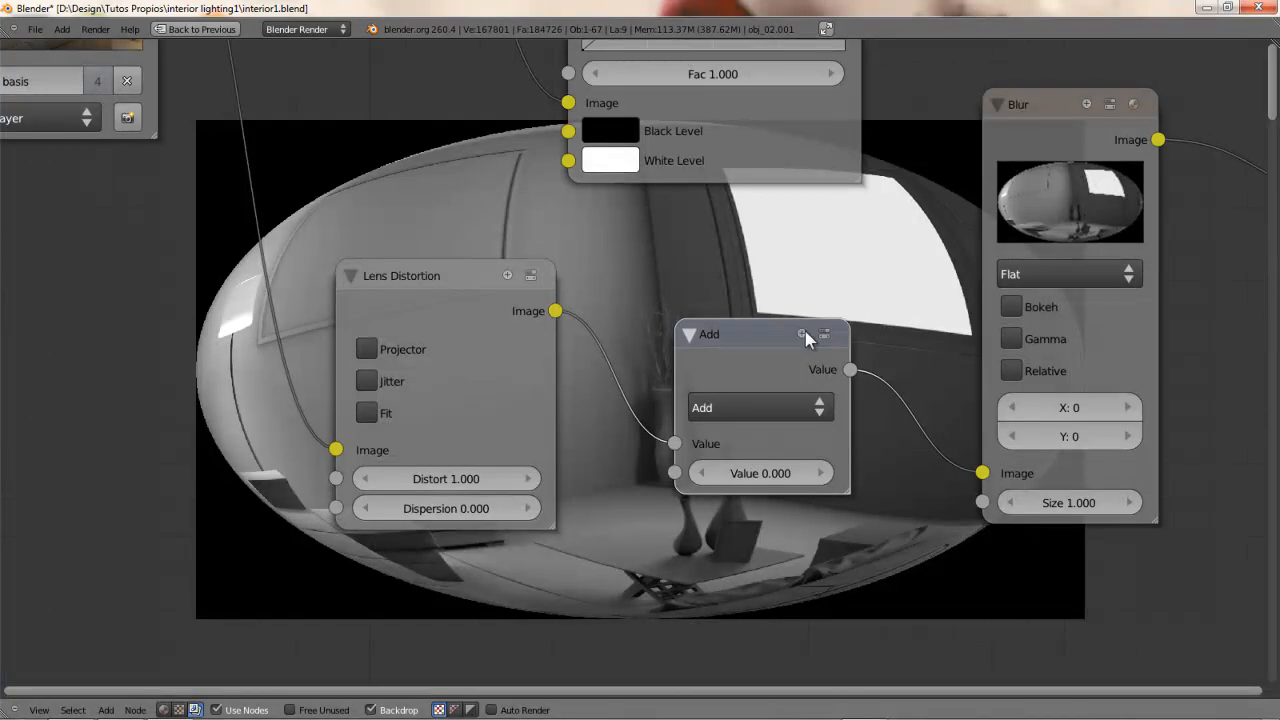
- Change the Math node's operation to Greater Than
{"action": "middle_click_drag", "start_coordinate": [781, 324], "coordinate": [609, 377]}
{"action": "left_click", "coordinate": [605, 456]}
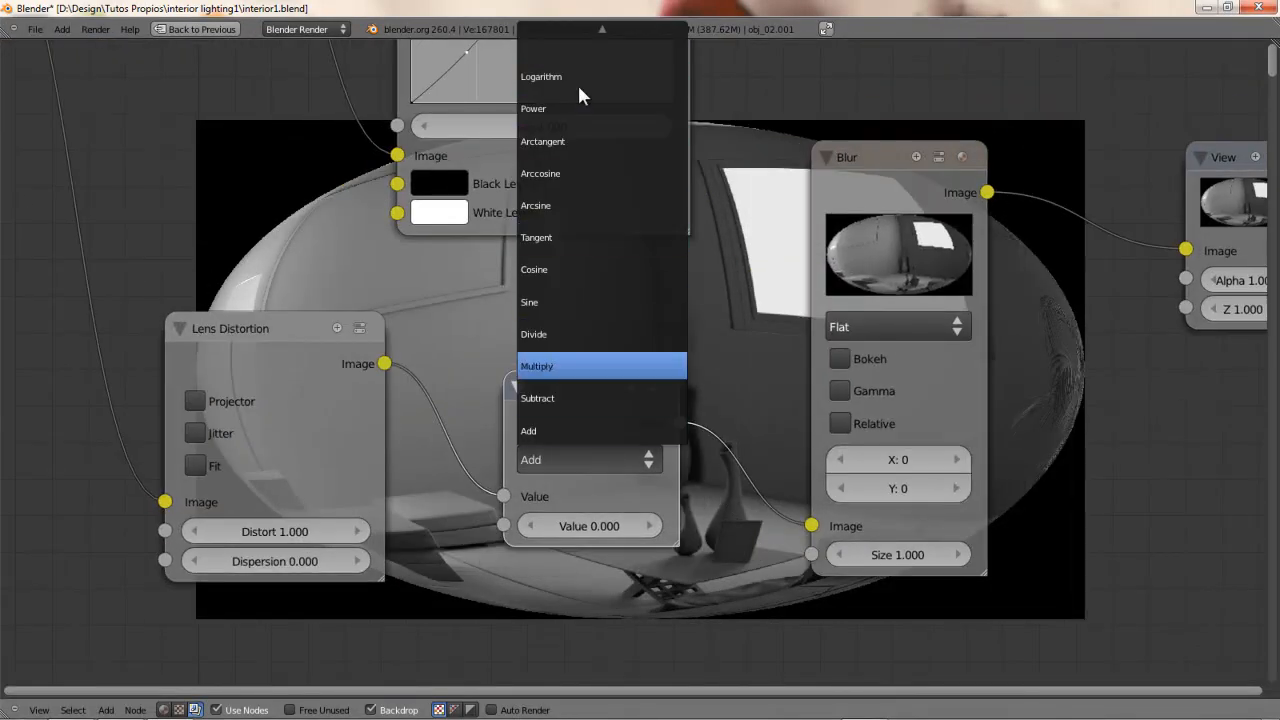
{"action": "mouse_move", "coordinate": [600, 29]}
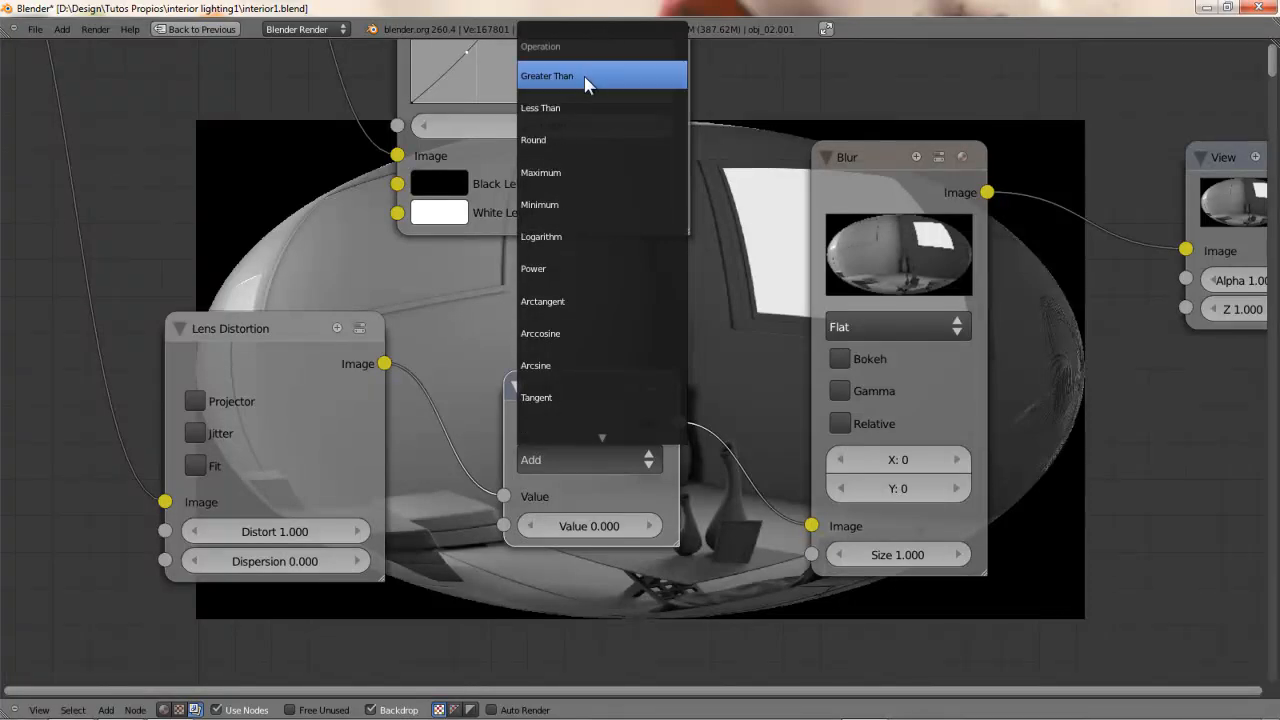
{"action": "left_click", "coordinate": [587, 77]}
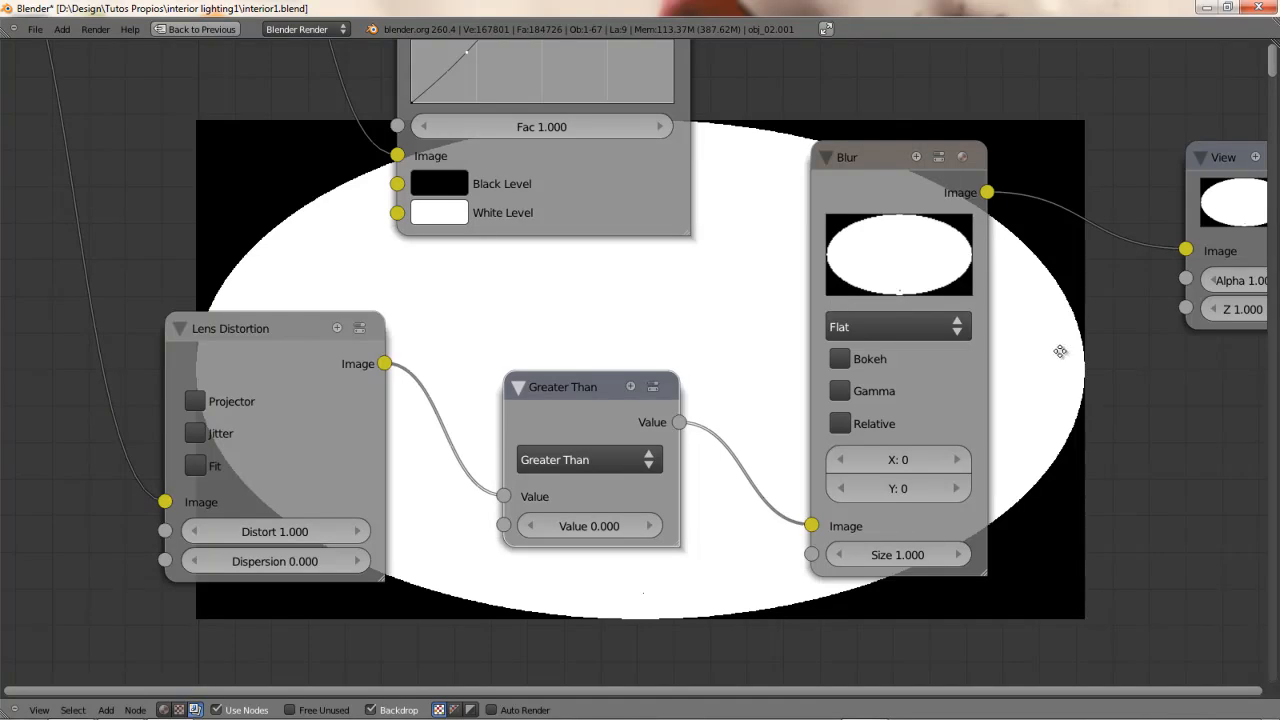
- Set the Blur node's filter type to Fast Gaussian with a blur size of 100 in X and 70 in Y
{"action": "middle_click_drag", "start_coordinate": [1060, 351], "coordinate": [846, 334]}
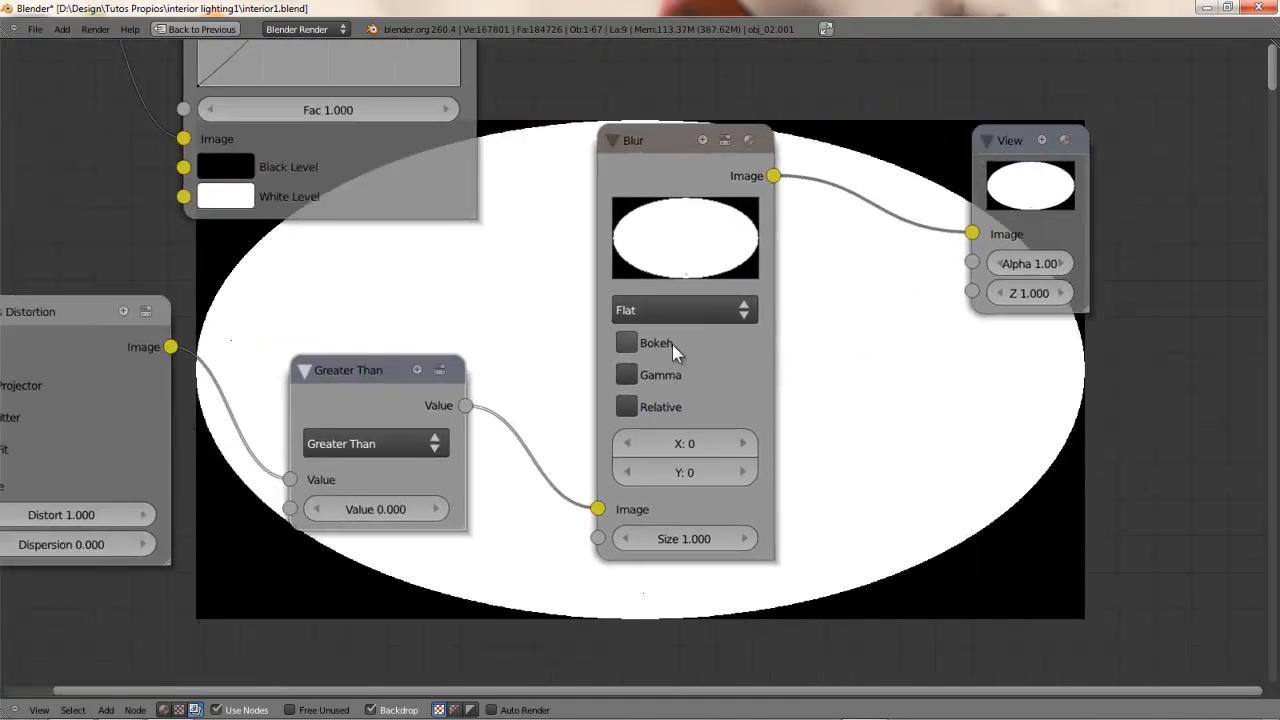
{"action": "left_click", "coordinate": [690, 310]}
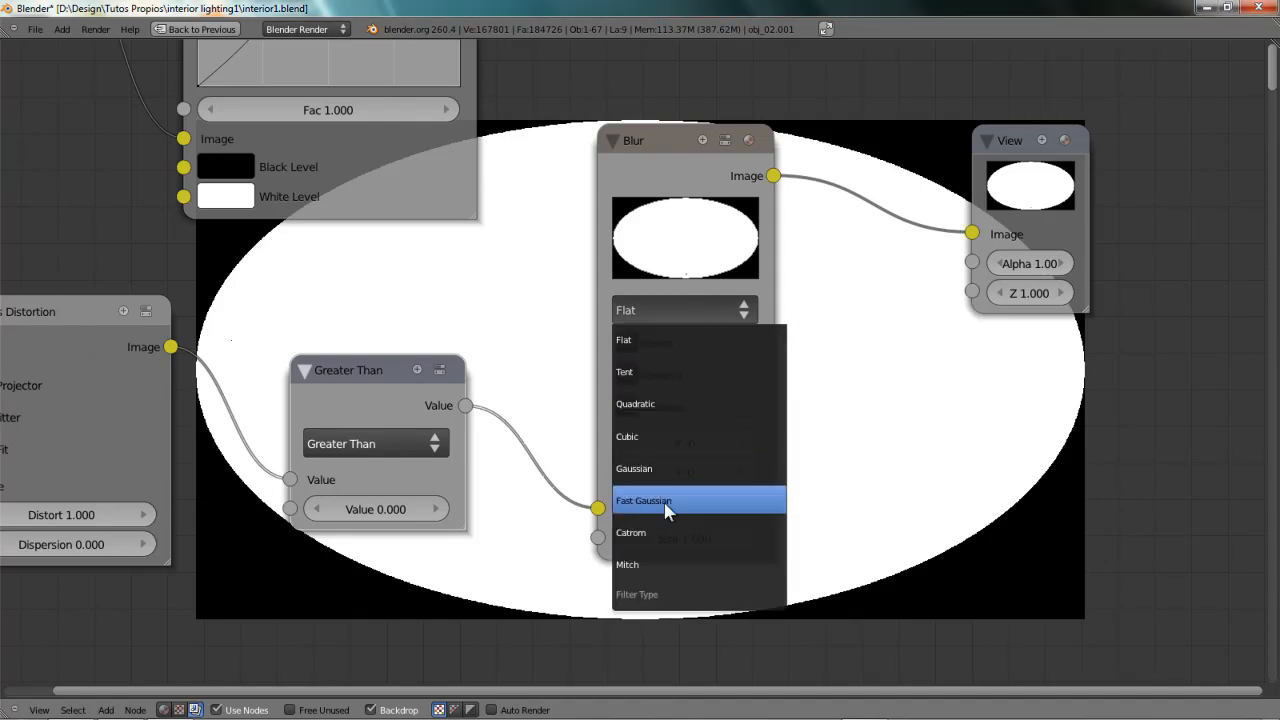
{"action": "left_click", "coordinate": [669, 503]}
{"action": "left_click", "coordinate": [675, 378]}
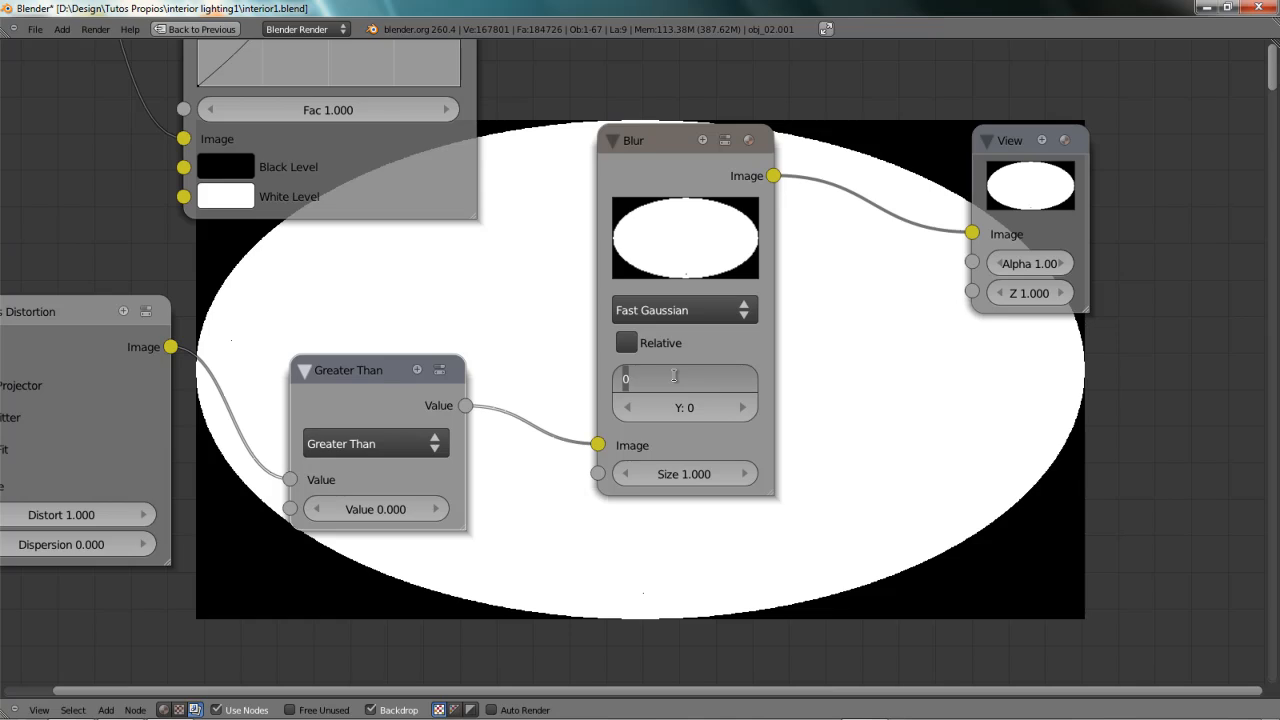
{"action": "key", "text": "Tab"}
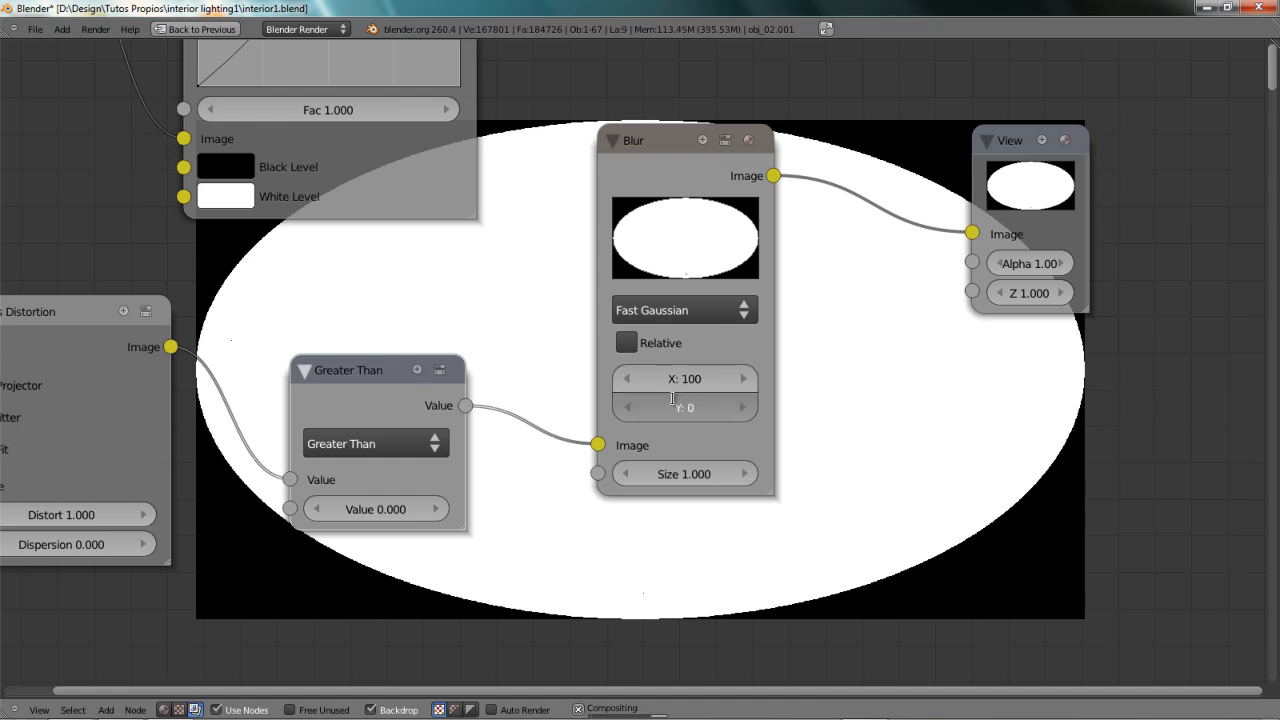
{"action": "type", "text": "70"}
{"action": "key", "text": "Return"}
- Set the Blur node's X size to 125
{"action": "middle_click_drag", "start_coordinate": [983, 348], "coordinate": [717, 345]}
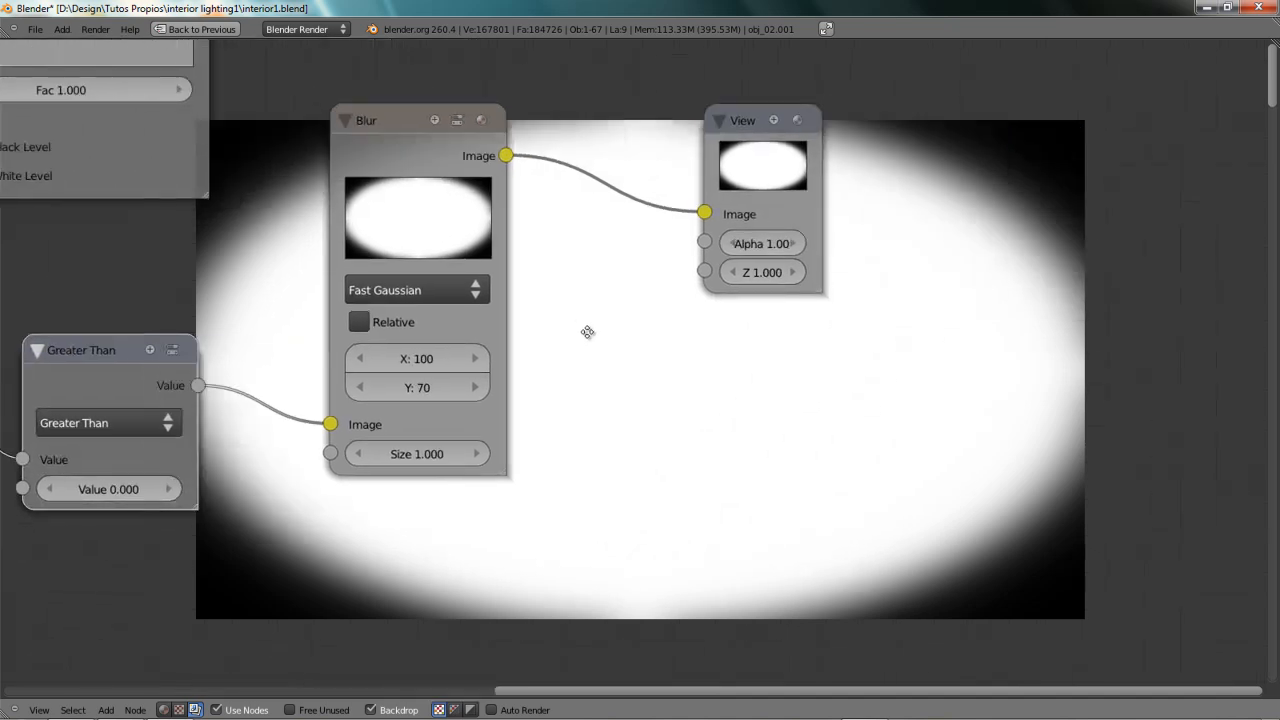
{"action": "scroll", "coordinate": [569, 349], "scroll_direction": "down", "scroll_amount": 2}
{"action": "left_click", "coordinate": [369, 376]}
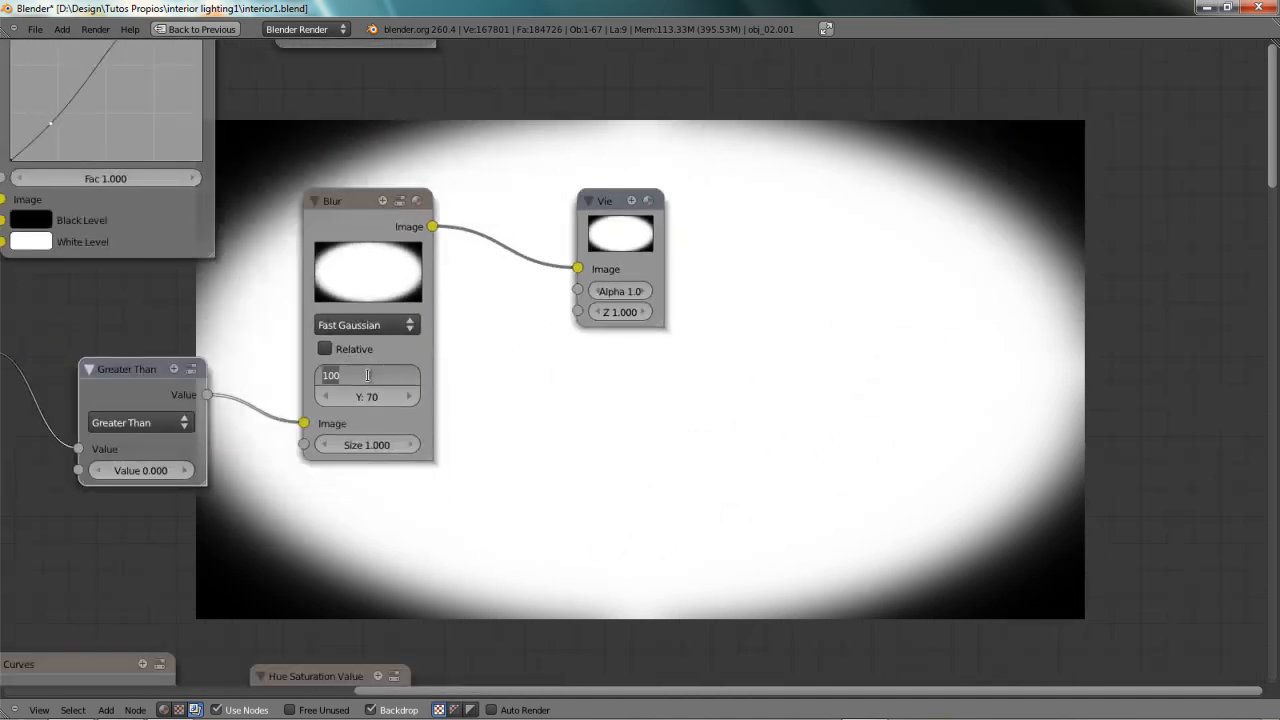
{"action": "type", "text": "125"}
{"action": "key", "text": "Return"}
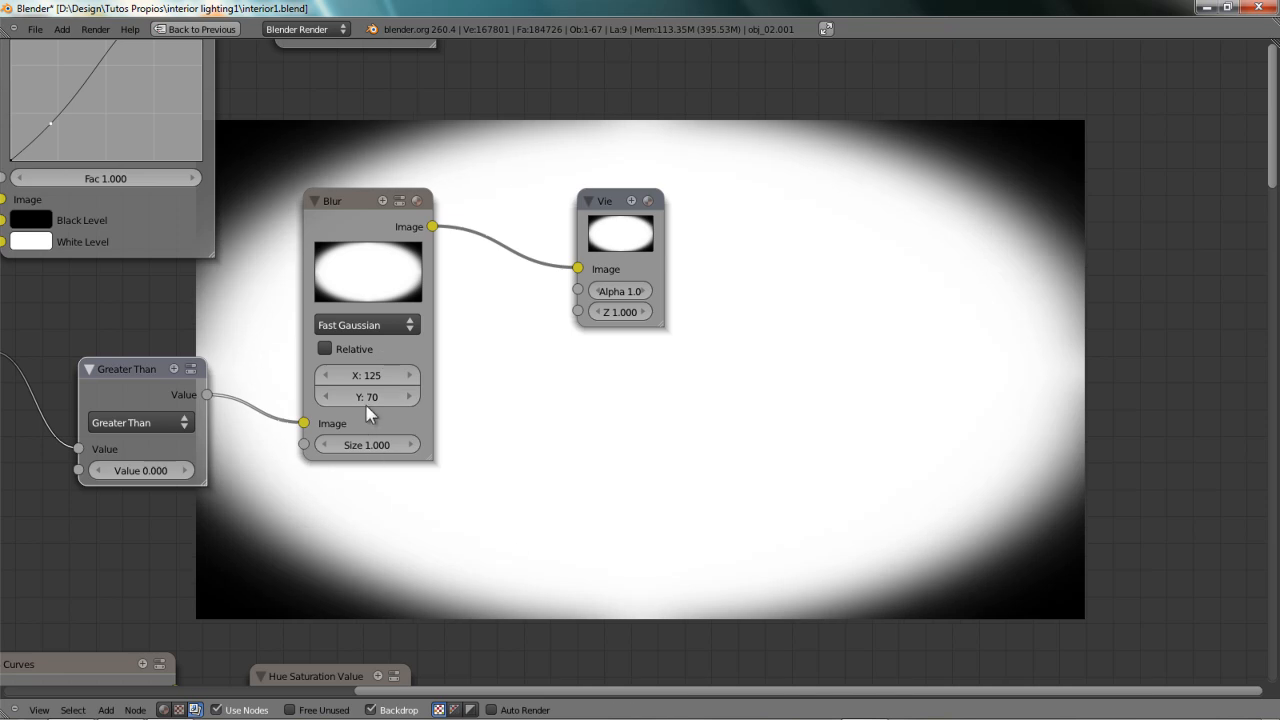
- Try a Y size of 50 on the Blur node, and return it to 70
{"action": "left_click", "coordinate": [364, 396]}
{"action": "type", "text": "50"}
{"action": "key", "text": "Return"}
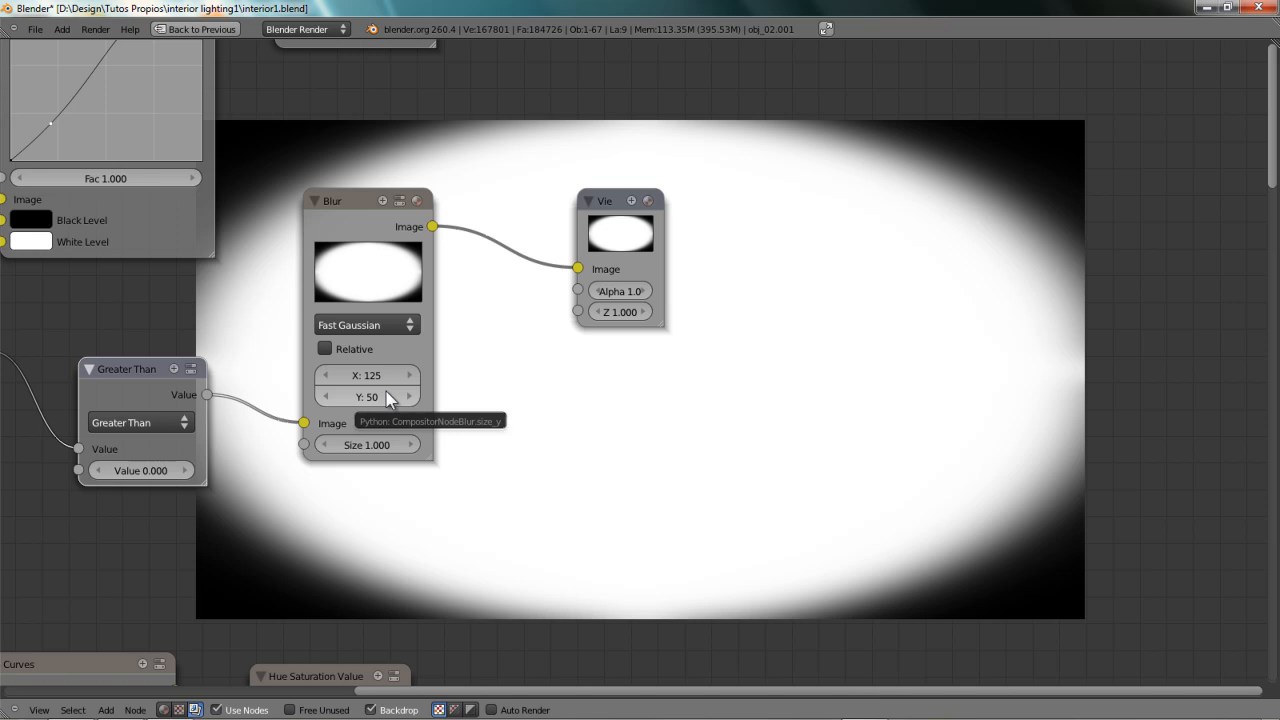
{"action": "left_click", "coordinate": [370, 396]}
{"action": "type", "text": "70"}
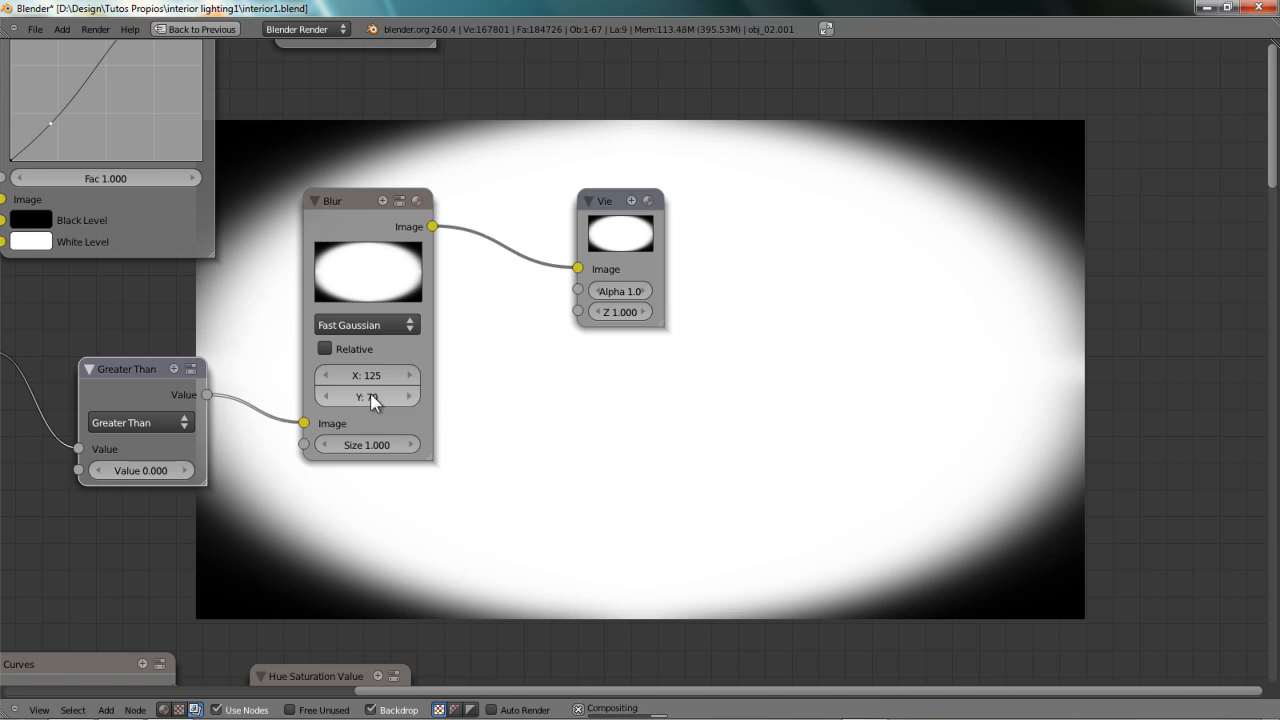
{"action": "key", "text": "Return"}
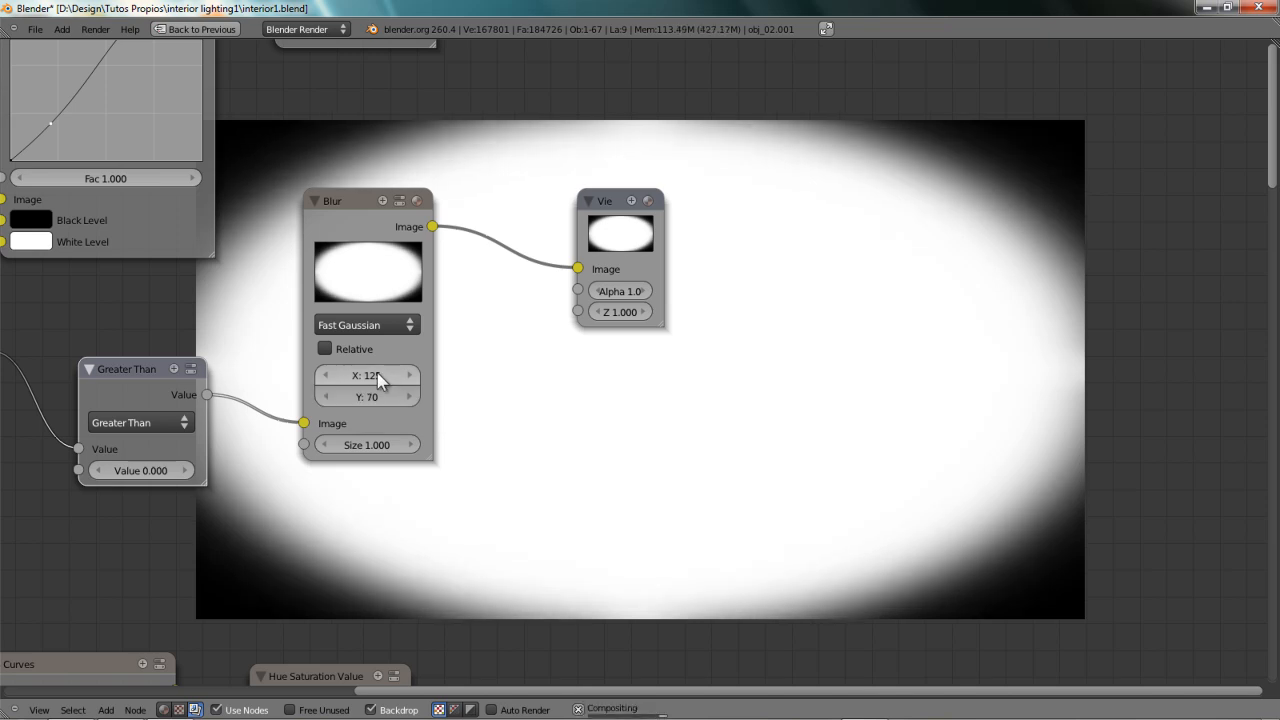
{"action": "scroll", "coordinate": [634, 366], "scroll_direction": "down", "scroll_amount": 4}
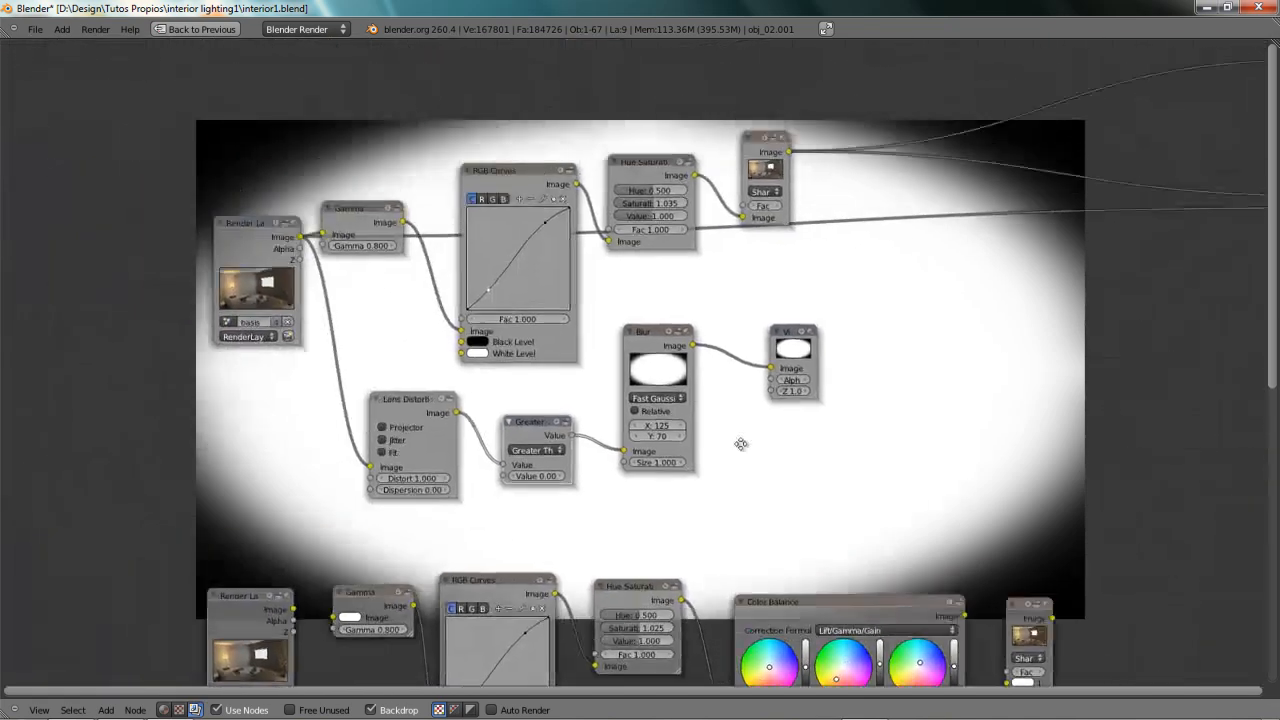
{"action": "middle_click_drag", "start_coordinate": [741, 444], "coordinate": [607, 506]}
{"action": "middle_click_drag", "start_coordinate": [817, 326], "coordinate": [641, 373]}
{"action": "key", "text": "shift+a"}
{"action": "mouse_move", "coordinate": [641, 375]}
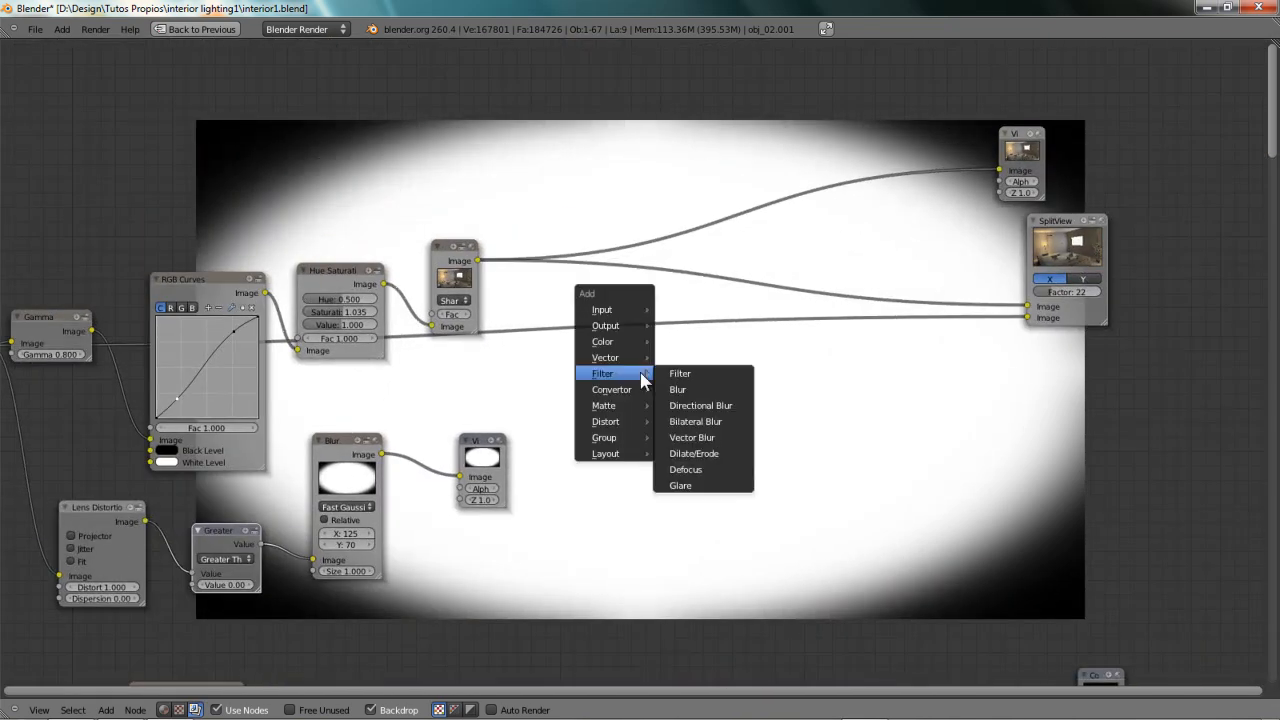
{"action": "mouse_move", "coordinate": [629, 352]}
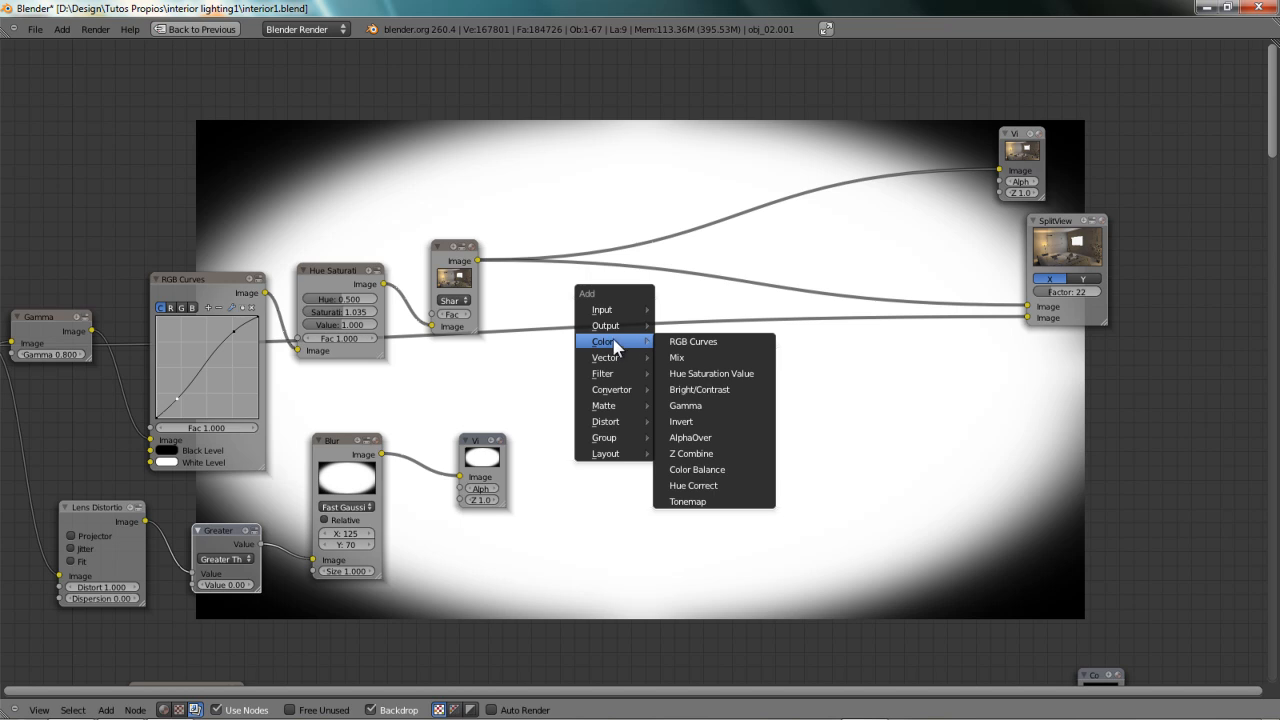
{"action": "key", "text": "Escape"}
{"action": "scroll", "coordinate": [543, 331], "scroll_direction": "down", "scroll_amount": 1}
{"action": "middle_click_drag", "start_coordinate": [657, 277], "coordinate": [591, 354]}
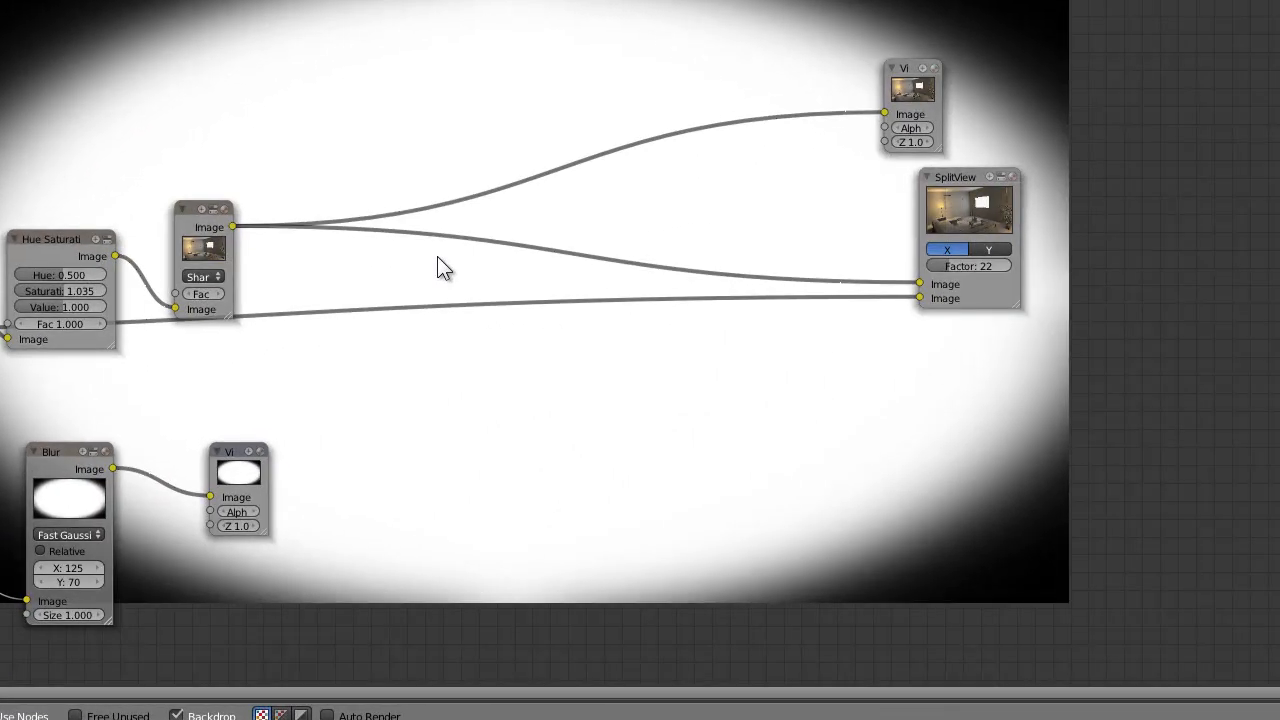
- Show the graded image's Viewer in the backdrop and add a Mix node after the Sharpen filter
{"action": "left_click", "coordinate": [915, 97]}
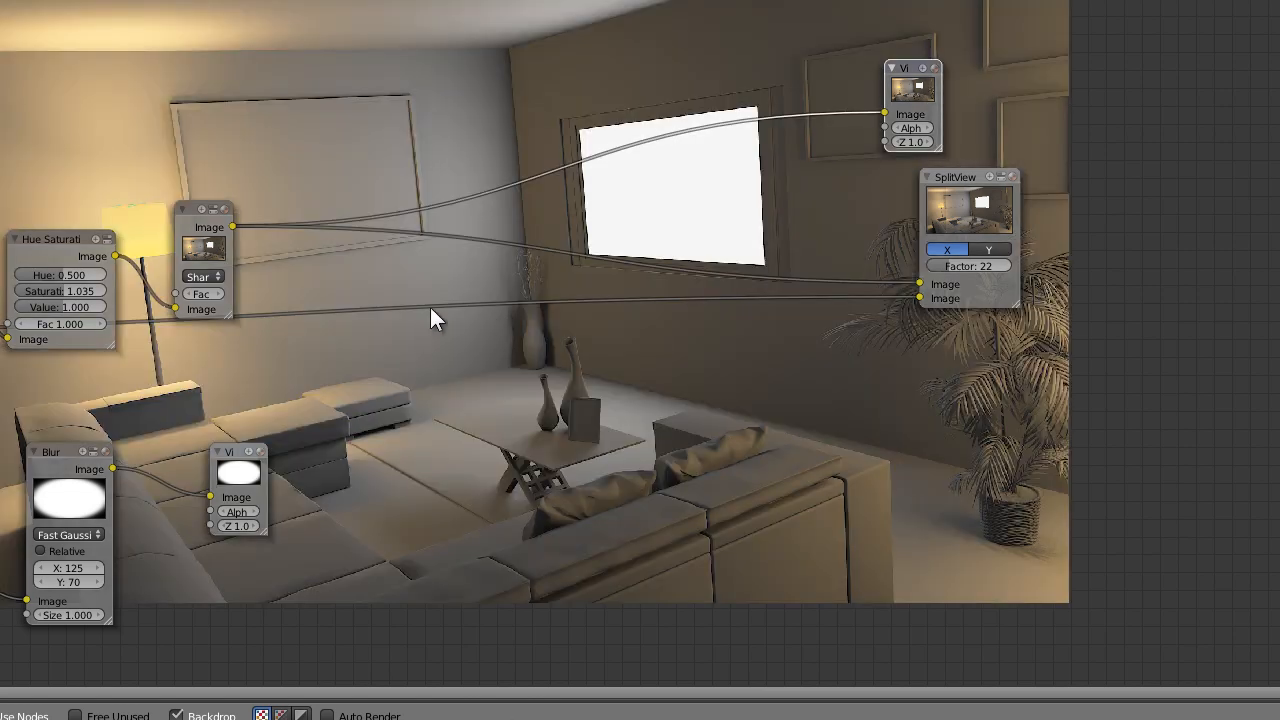
{"action": "key", "text": "shift+a"}
{"action": "mouse_move", "coordinate": [430, 306]}
{"action": "key", "text": "shift+a"}
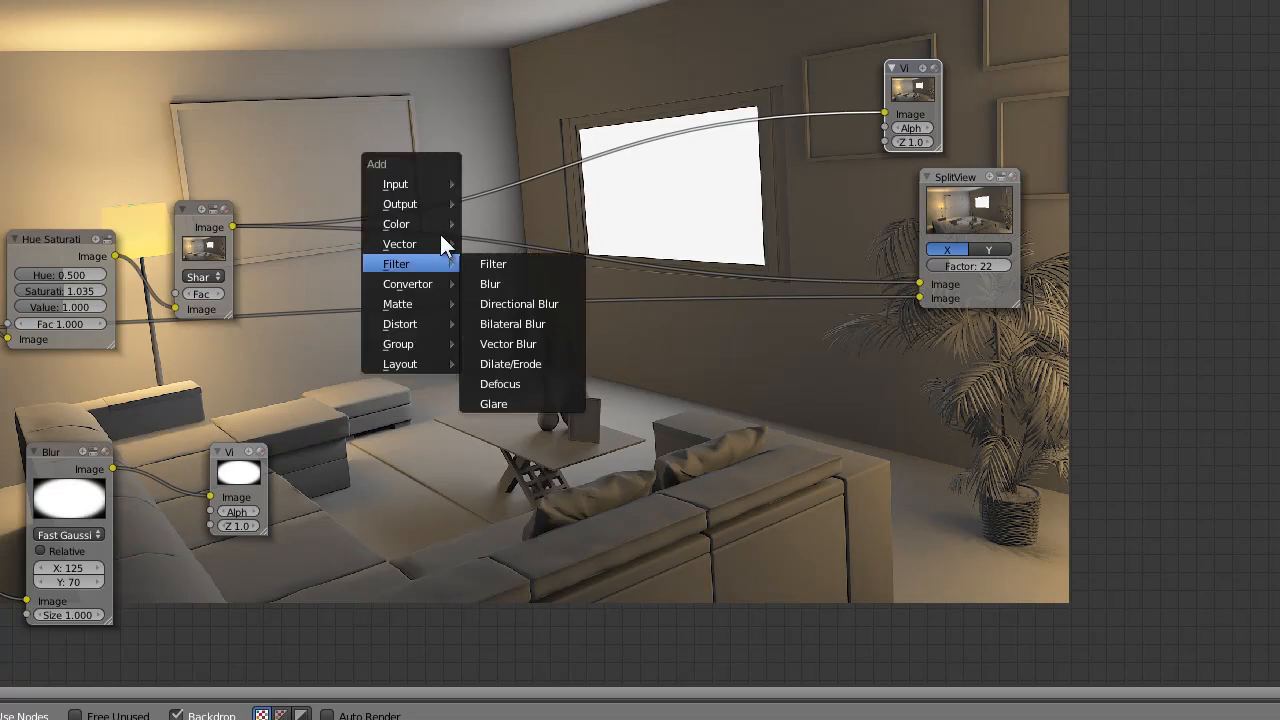
{"action": "mouse_move", "coordinate": [434, 224]}
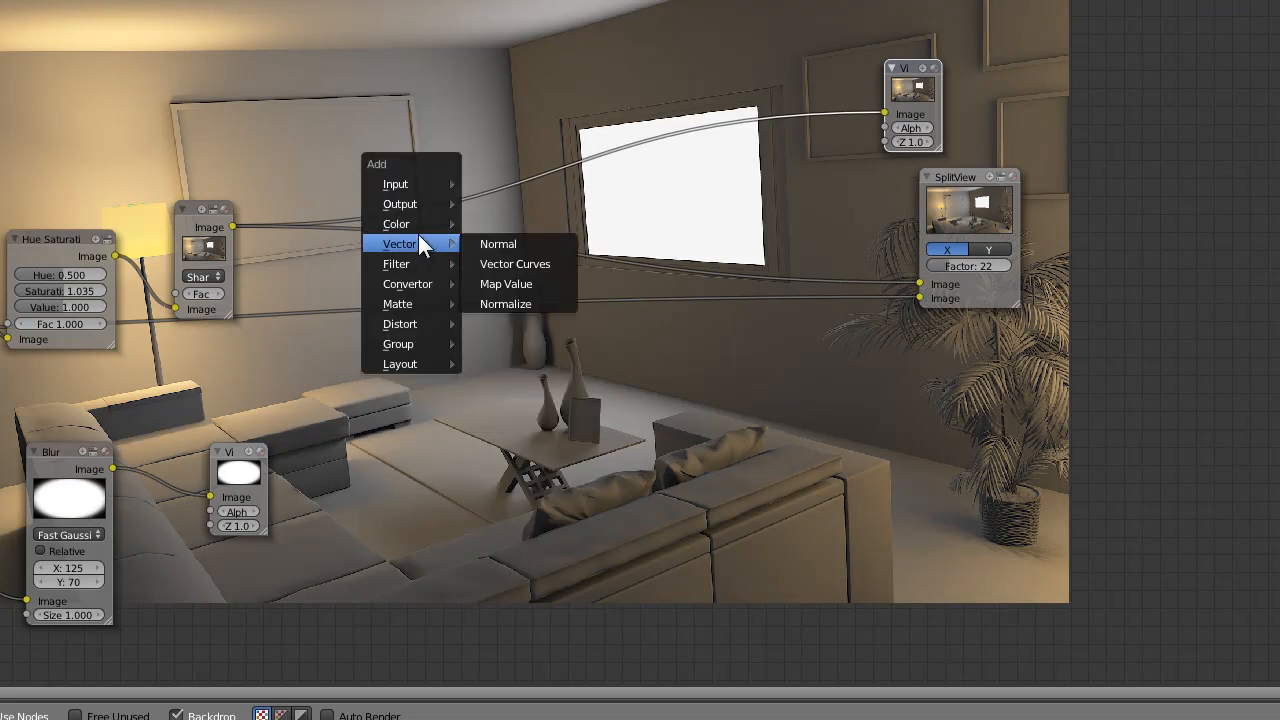
{"action": "left_click", "coordinate": [518, 242]}
{"action": "scroll", "coordinate": [516, 240], "scroll_direction": "up", "scroll_amount": 2}
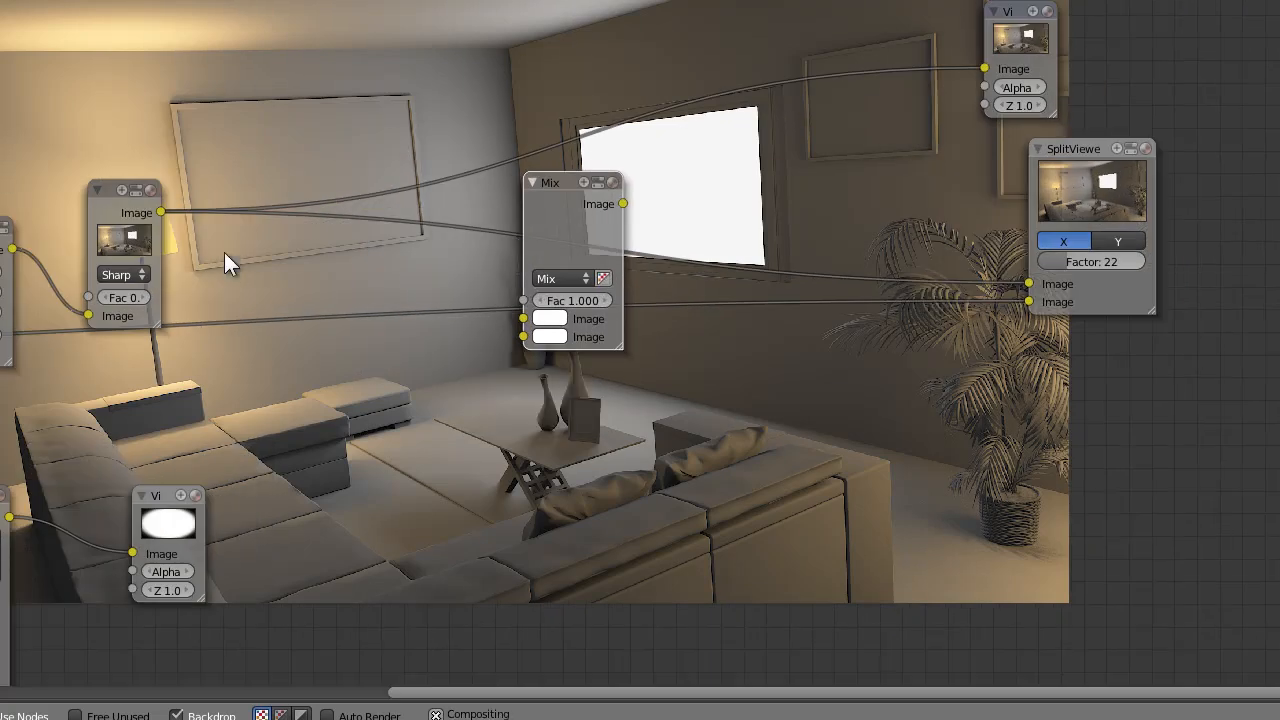
- Link the Sharpen filter's output to the Mix node's first image input, and the Mix output to the graded image's Viewer
{"action": "left_click_drag", "start_coordinate": [170, 217], "coordinate": [521, 318]}
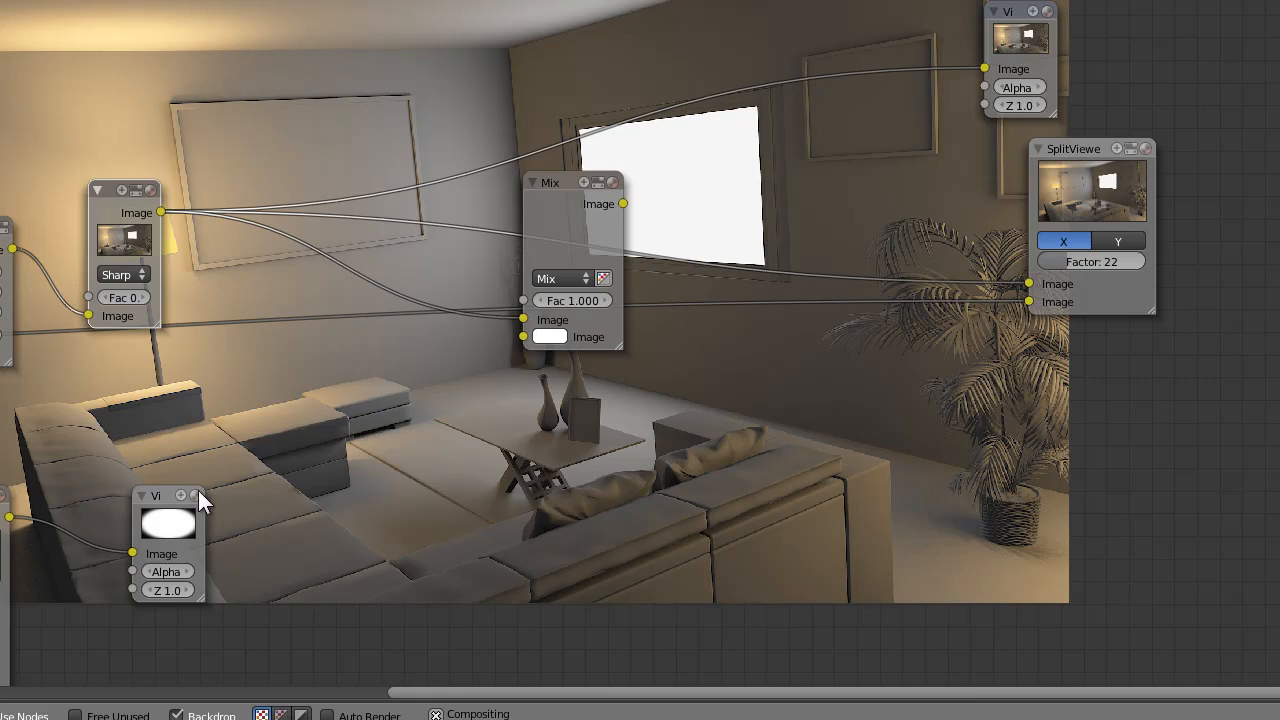
{"action": "left_click_drag", "start_coordinate": [9, 518], "coordinate": [518, 338]}
{"action": "key", "text": "ctrl+z"}
{"action": "left_click_drag", "start_coordinate": [624, 205], "coordinate": [988, 65]}
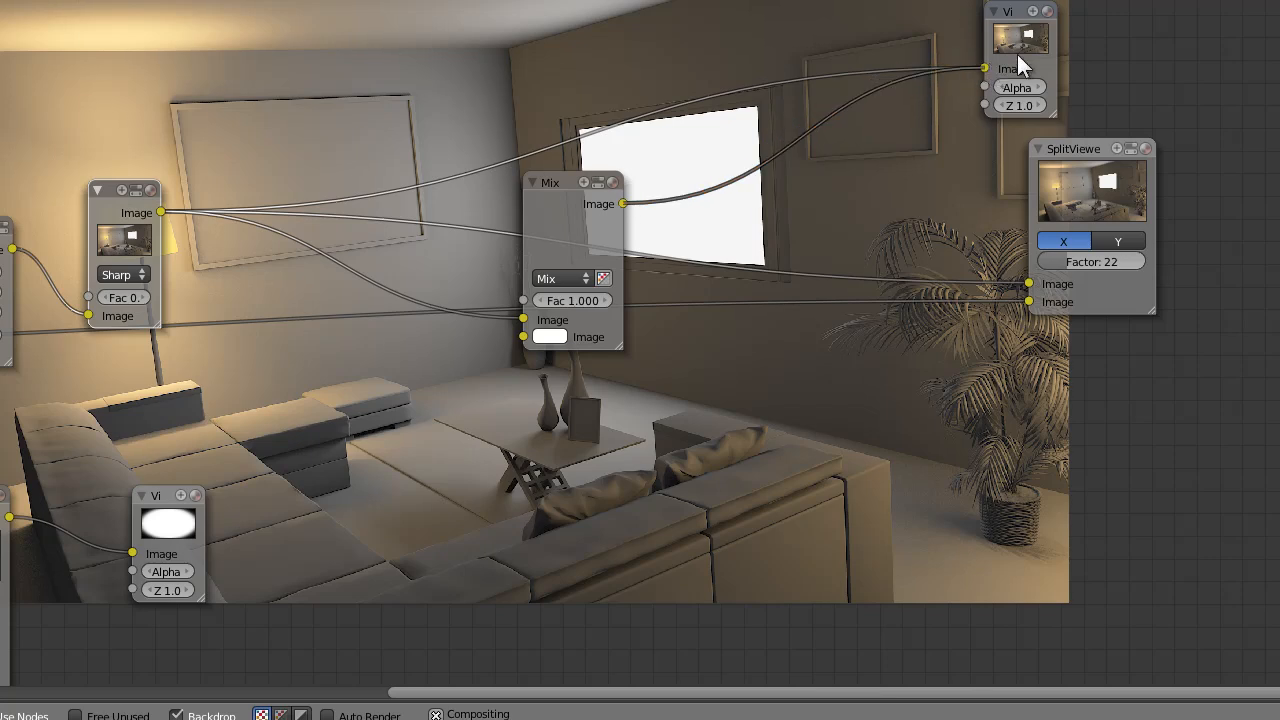
{"action": "key", "text": "ctrl+z"}
{"action": "left_click", "coordinate": [1028, 46]}
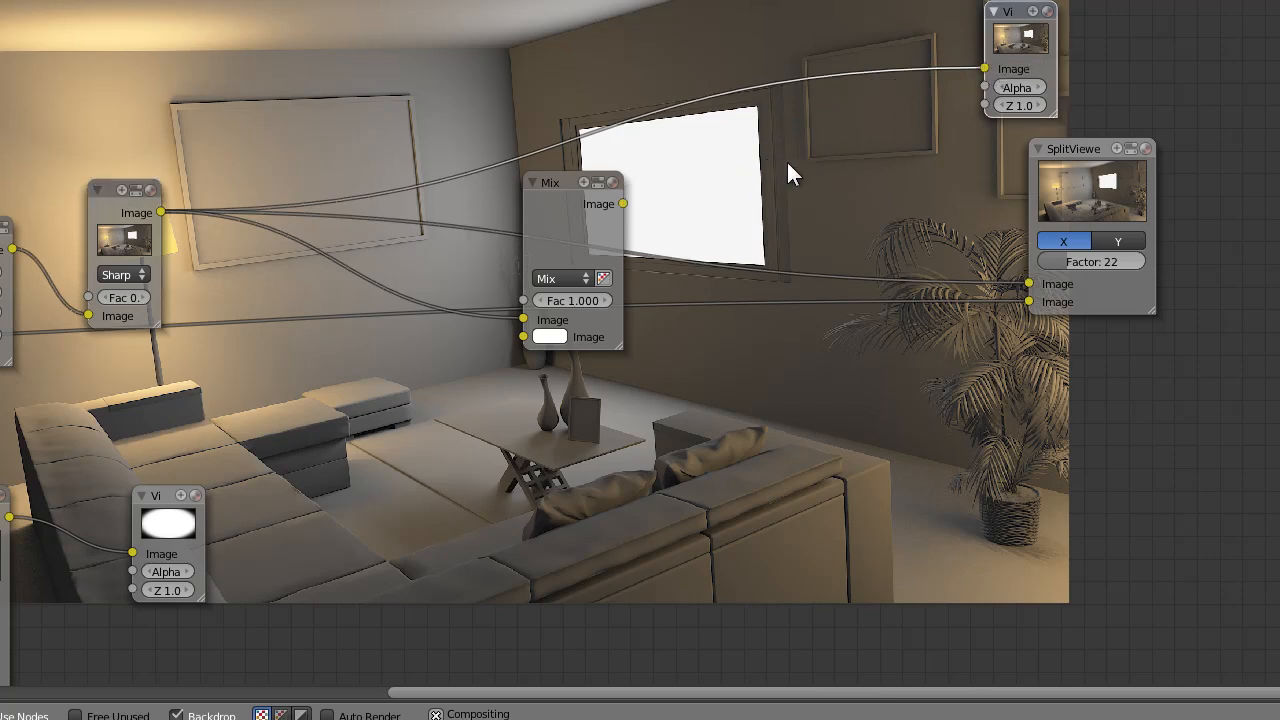
{"action": "left_click_drag", "start_coordinate": [958, 74], "coordinate": [984, 68]}
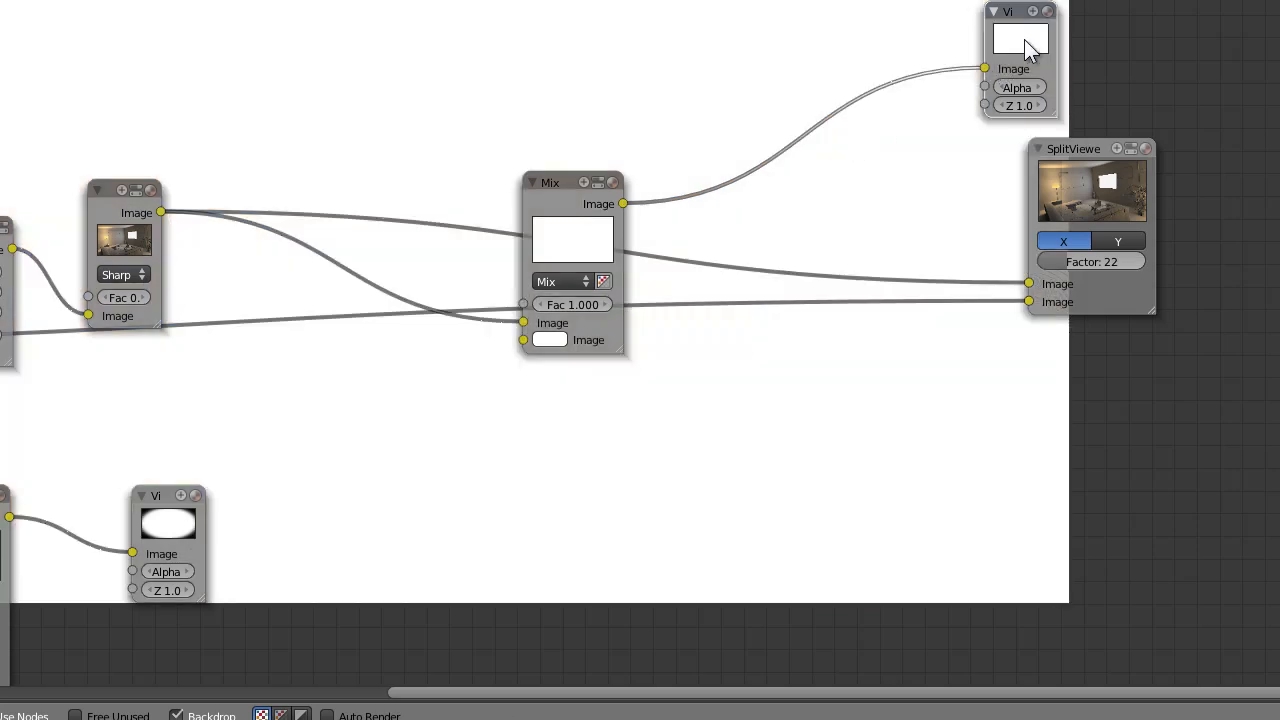
- Link the Blur node's output to the Mix node's second image input and set the blend mode to Multiply
{"action": "middle_click_drag", "start_coordinate": [381, 428], "coordinate": [467, 360]}
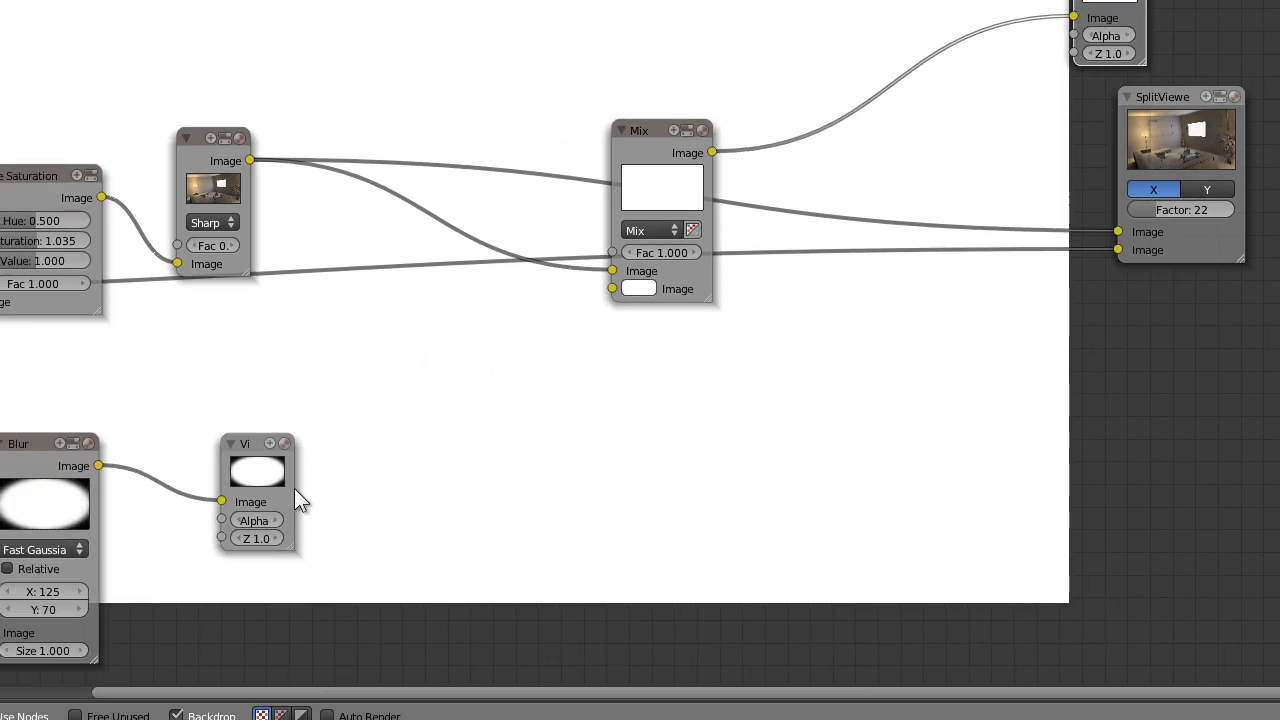
{"action": "left_click_drag", "start_coordinate": [97, 466], "coordinate": [612, 289]}
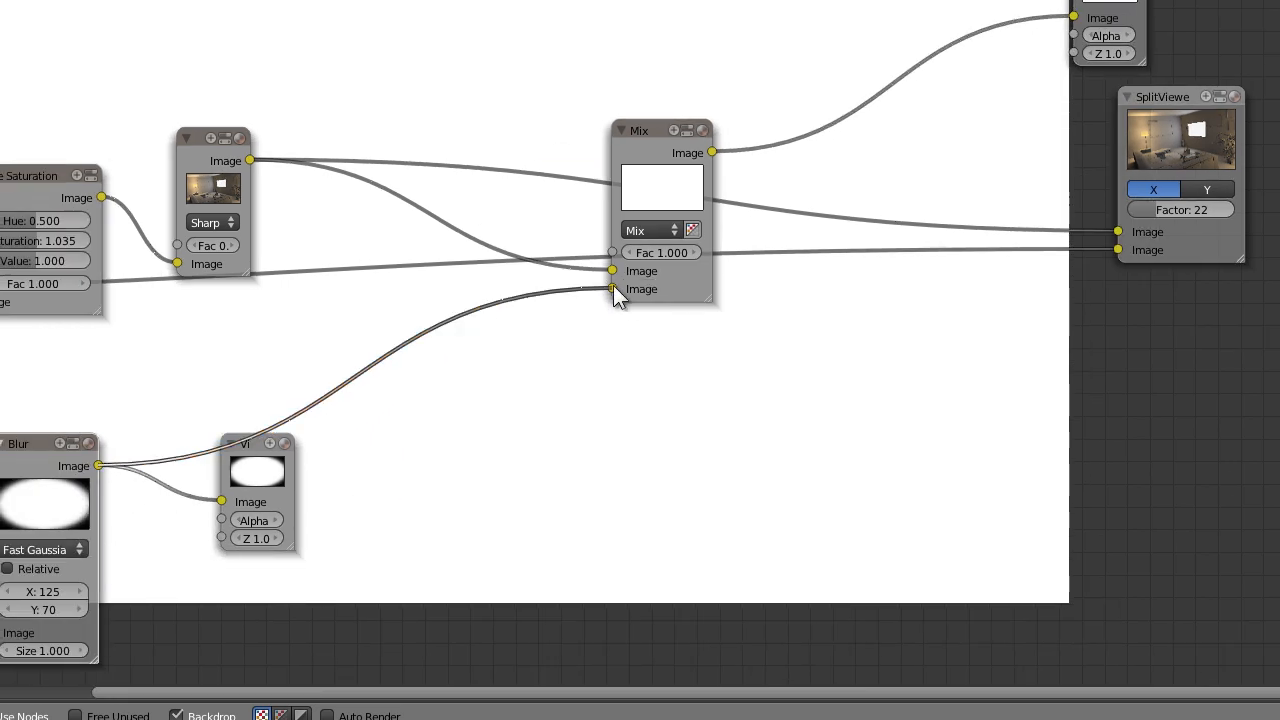
{"action": "middle_click_drag", "start_coordinate": [814, 309], "coordinate": [705, 354]}
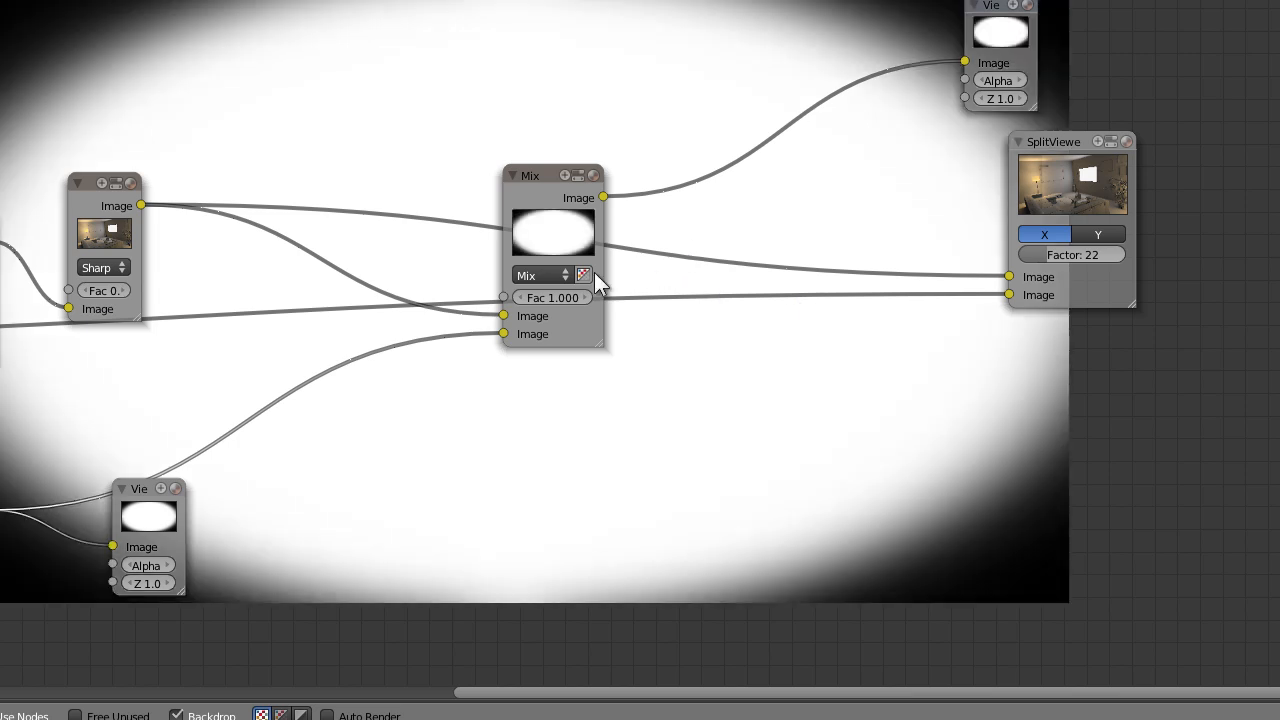
{"action": "left_click", "coordinate": [540, 275]}
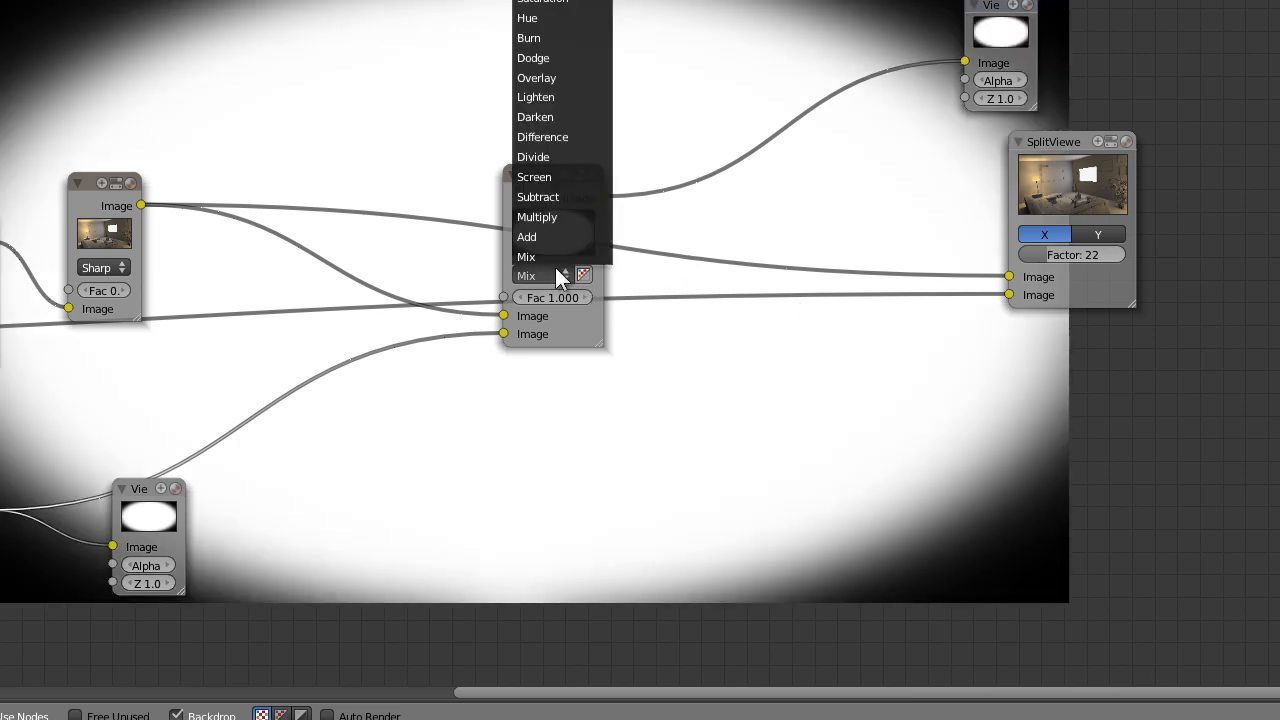
{"action": "left_click", "coordinate": [548, 216]}
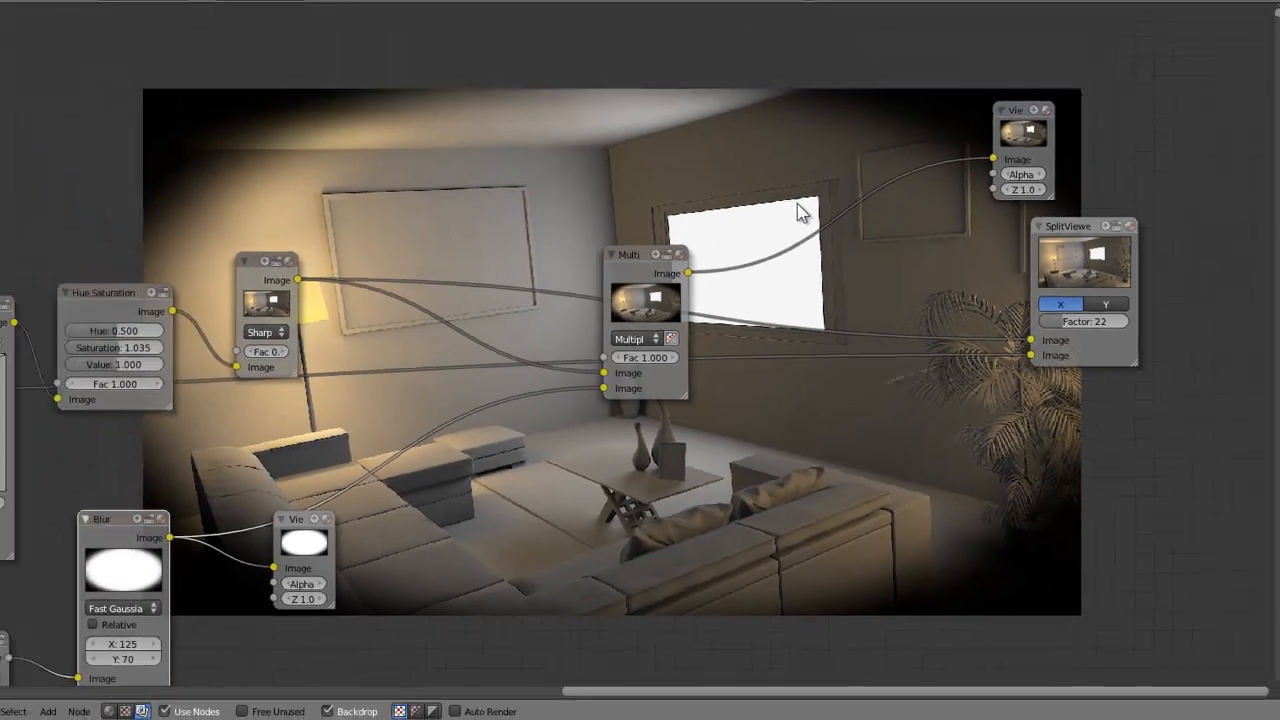
{"action": "scroll", "coordinate": [797, 205], "scroll_direction": "up", "scroll_amount": 1}
{"action": "middle_click_drag", "start_coordinate": [797, 190], "coordinate": [783, 246]}
{"action": "middle_click_drag", "start_coordinate": [502, 430], "coordinate": [565, 374]}
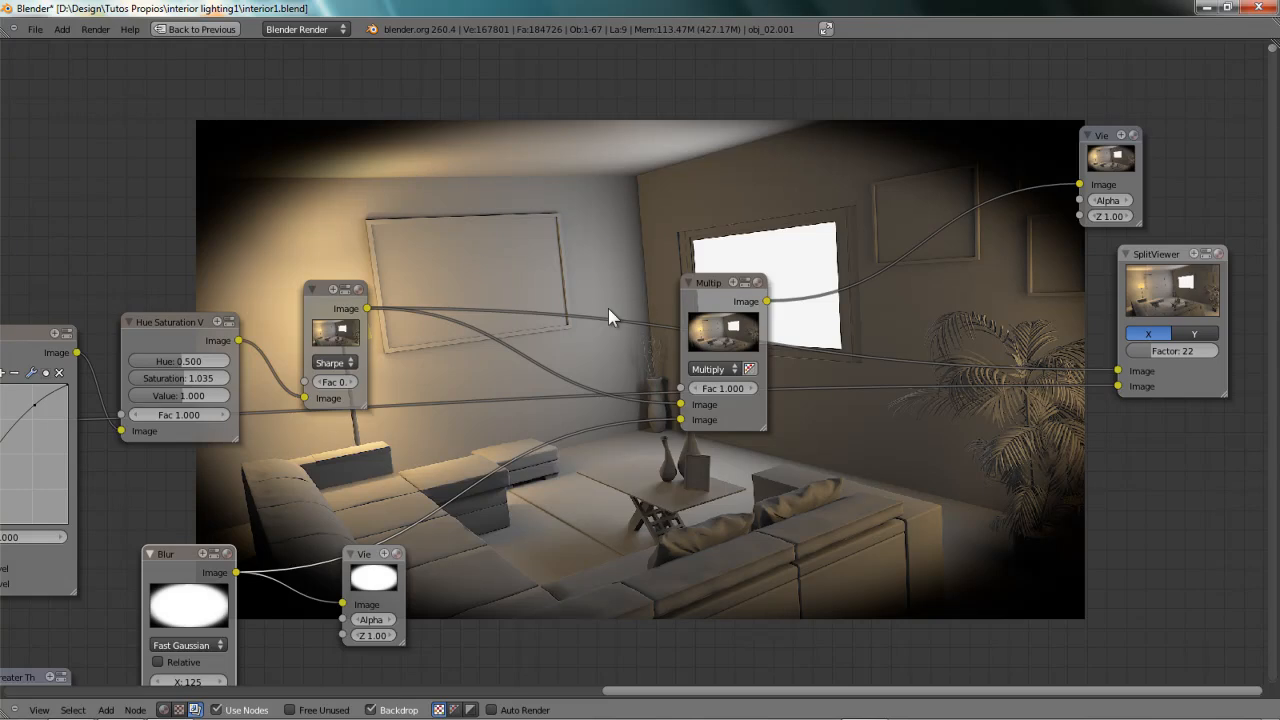
- Try factors of 0.4 and 0.6 on the Multiply node, and settle on 0.5
{"action": "left_click", "coordinate": [725, 388]}
{"action": "type", "text": ".4"}
{"action": "key", "text": "Return"}
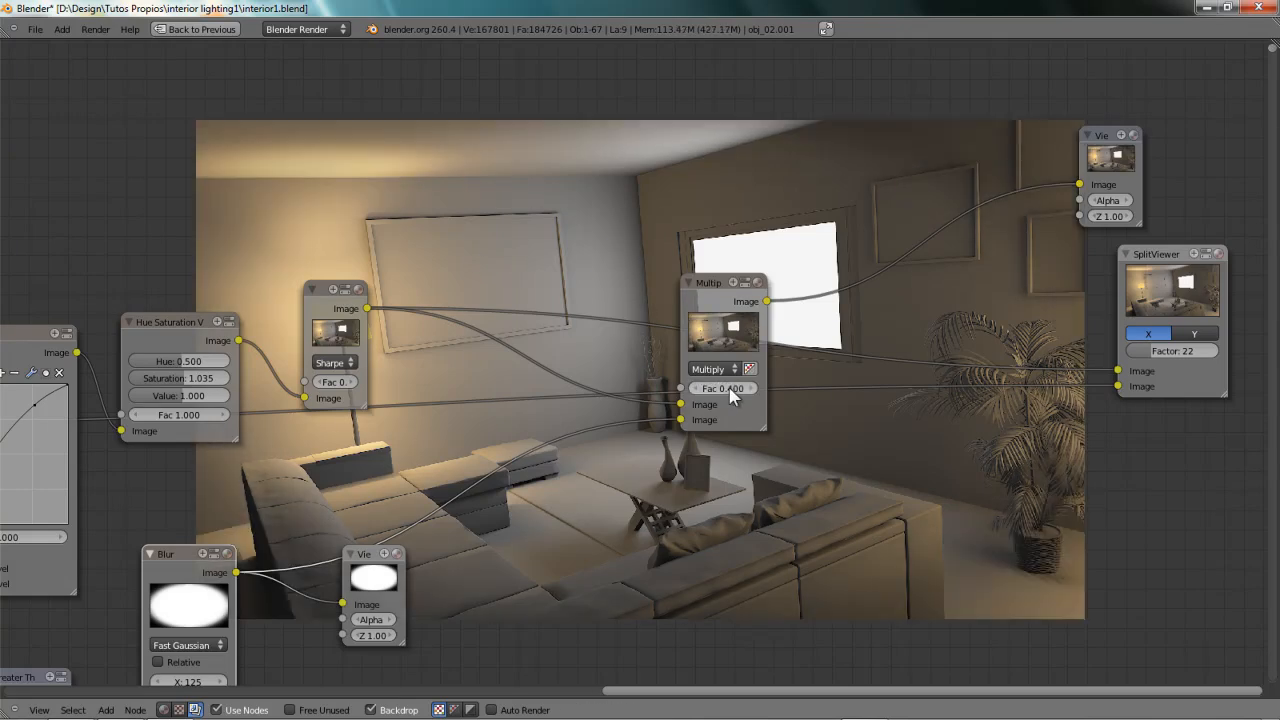
{"action": "left_click", "coordinate": [751, 394]}
{"action": "left_click", "coordinate": [751, 394]}
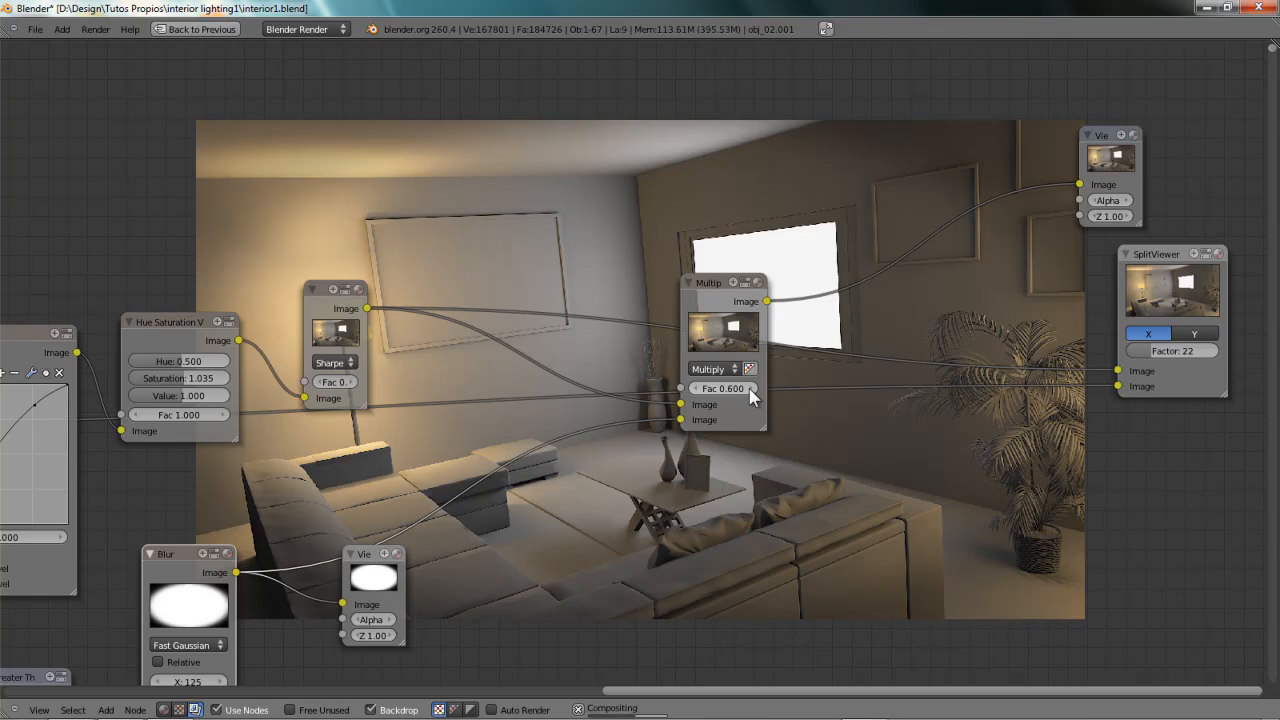
{"action": "left_click", "coordinate": [695, 389]}
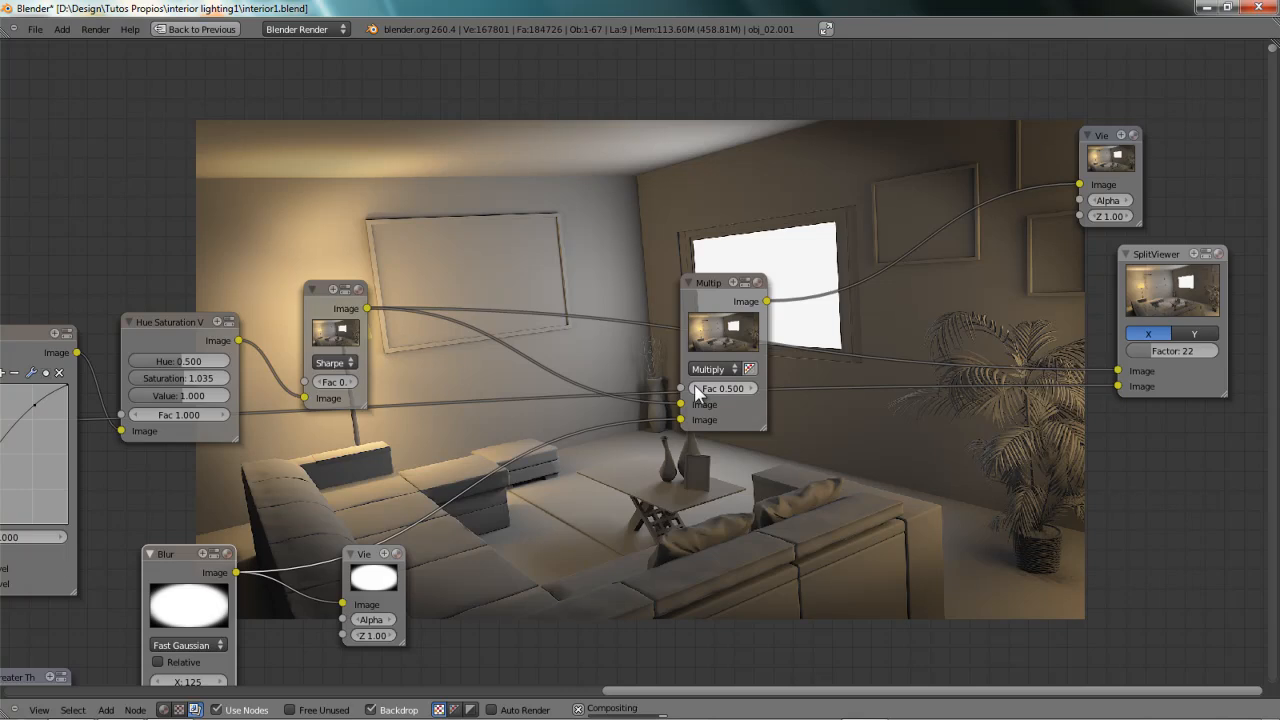
- Enlarge the backdrop image and examine the vignetted render around the lamp, sofa and window
{"action": "middle_click_drag", "start_coordinate": [880, 314], "coordinate": [141, 517]}
{"action": "scroll", "coordinate": [730, 300], "scroll_direction": "down", "scroll_amount": 2}
{"action": "middle_click_drag", "start_coordinate": [725, 303], "coordinate": [1046, 280]}
{"action": "middle_click_drag", "start_coordinate": [895, 222], "coordinate": [848, 256]}
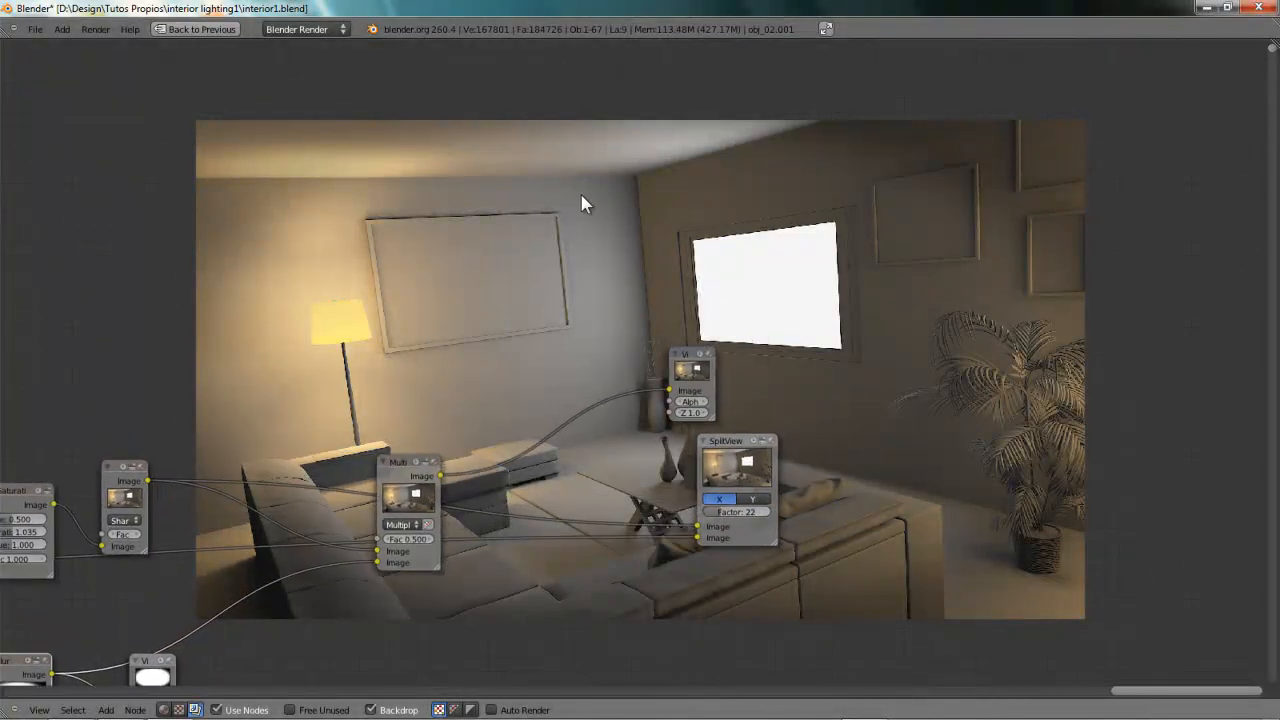
{"action": "scroll", "coordinate": [620, 262], "scroll_direction": "down", "scroll_amount": 1}
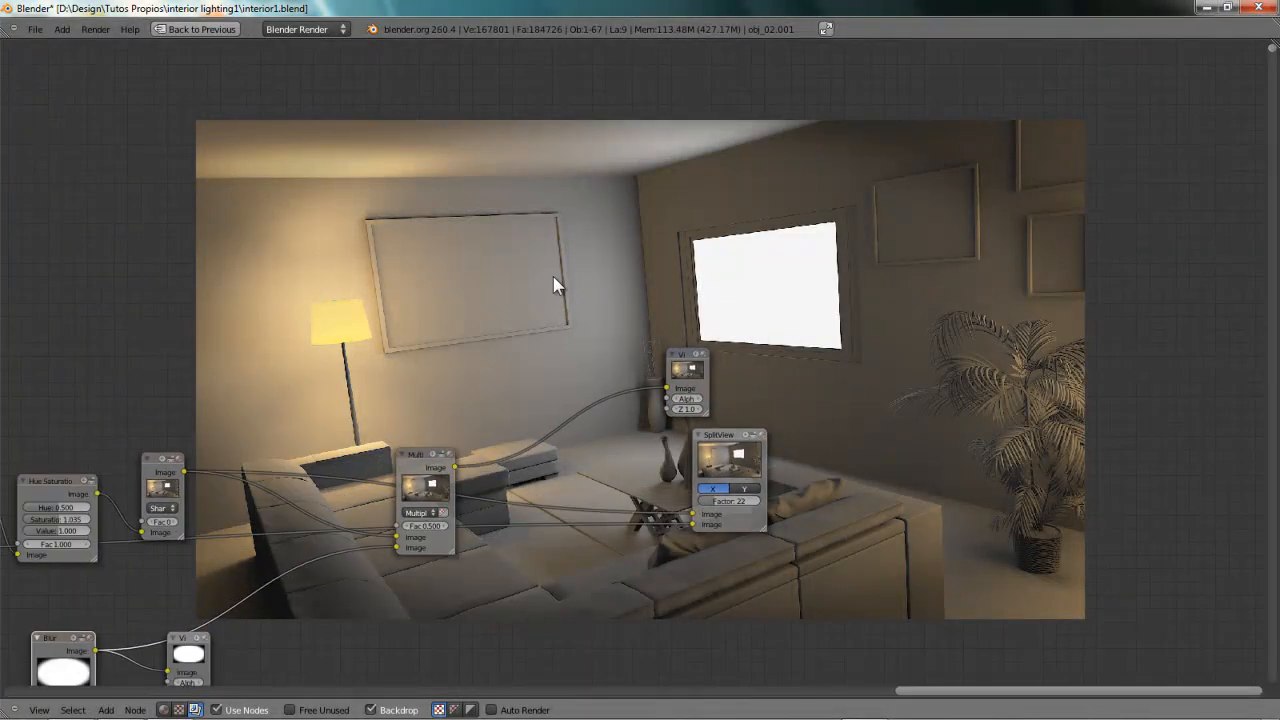
{"action": "key", "text": "alt+v"}
{"action": "key", "text": "alt+v"}
{"action": "key", "text": "alt+v"}
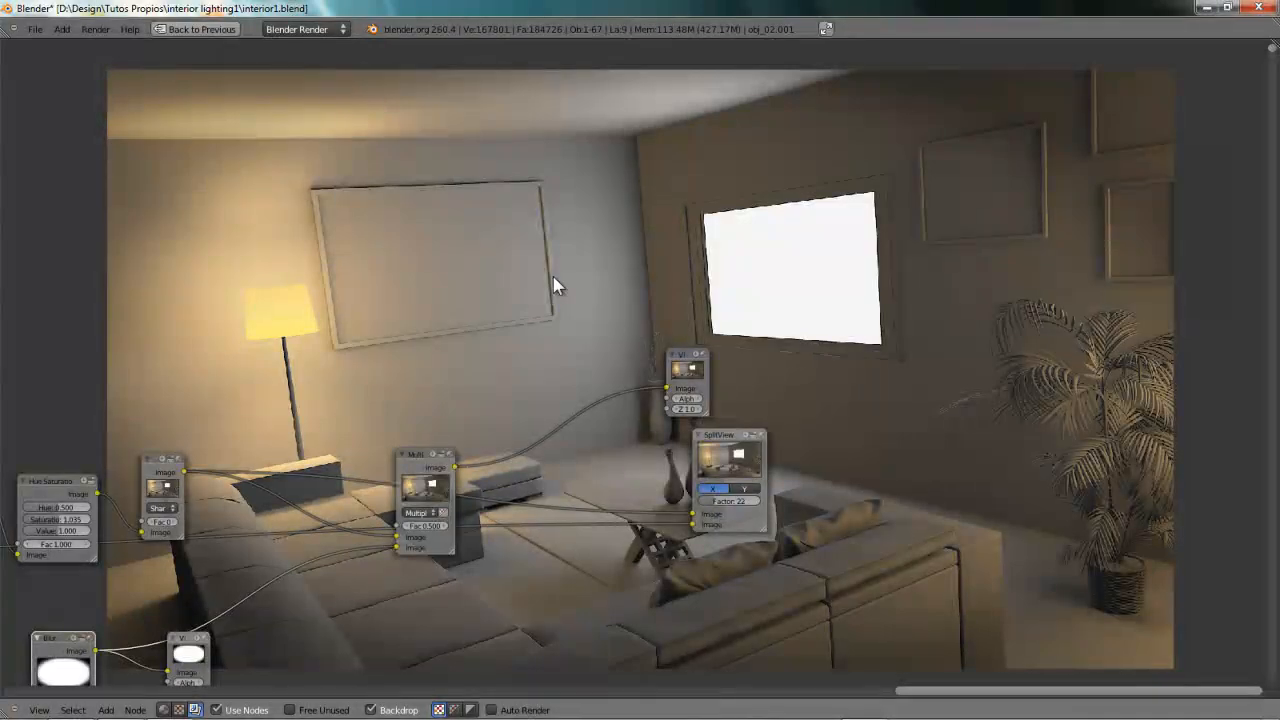
{"action": "middle_click_drag", "start_coordinate": [417, 306], "coordinate": [549, 367], "text": "alt"}
{"action": "middle_click_drag", "start_coordinate": [583, 205], "coordinate": [638, 382]}
{"action": "middle_click_drag", "start_coordinate": [685, 310], "coordinate": [653, 429], "text": "alt"}
{"action": "middle_click_drag", "start_coordinate": [860, 334], "coordinate": [661, 310], "text": "alt"}
{"action": "middle_click_drag", "start_coordinate": [459, 307], "coordinate": [861, 166], "text": "alt"}
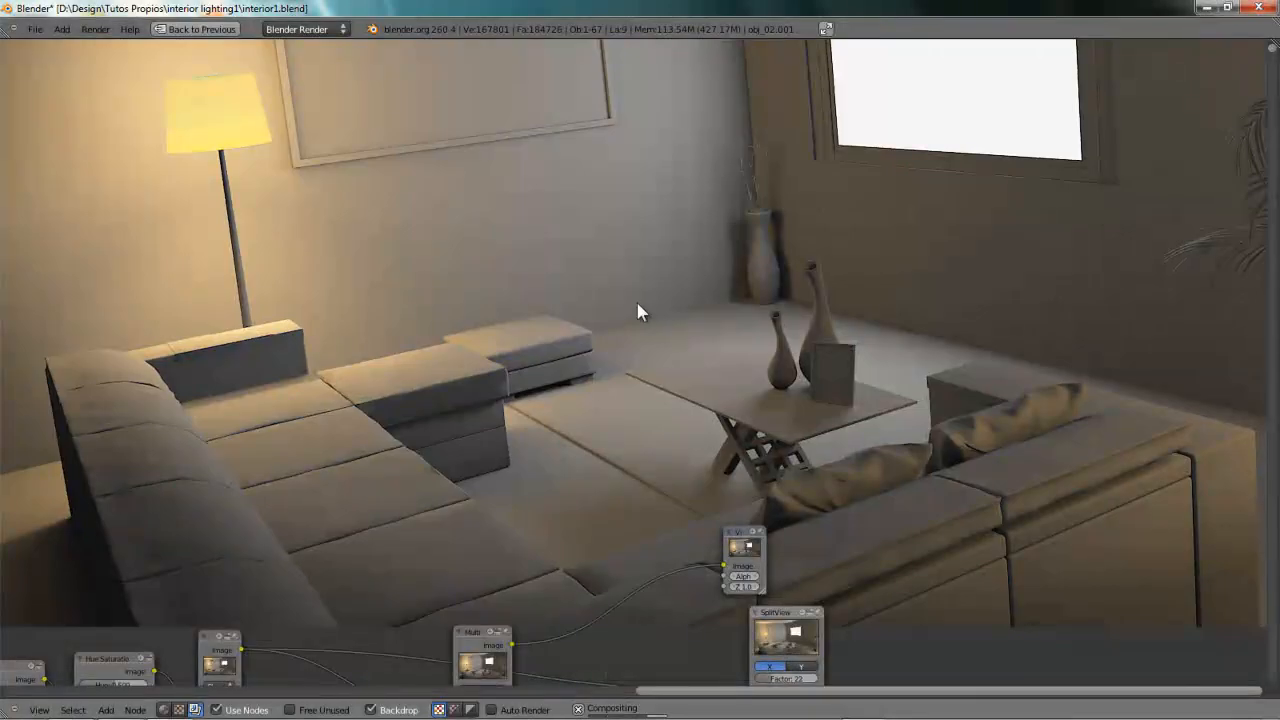
- Move the Multiply node closer to the Viewer nodes to make room after the Sharpen filter
{"action": "scroll", "coordinate": [637, 304], "scroll_direction": "down", "scroll_amount": 2}
{"action": "middle_click_drag", "start_coordinate": [363, 457], "coordinate": [638, 233]}
{"action": "scroll", "coordinate": [638, 233], "scroll_direction": "up", "scroll_amount": 3}
{"action": "middle_click_drag", "start_coordinate": [786, 402], "coordinate": [686, 283]}
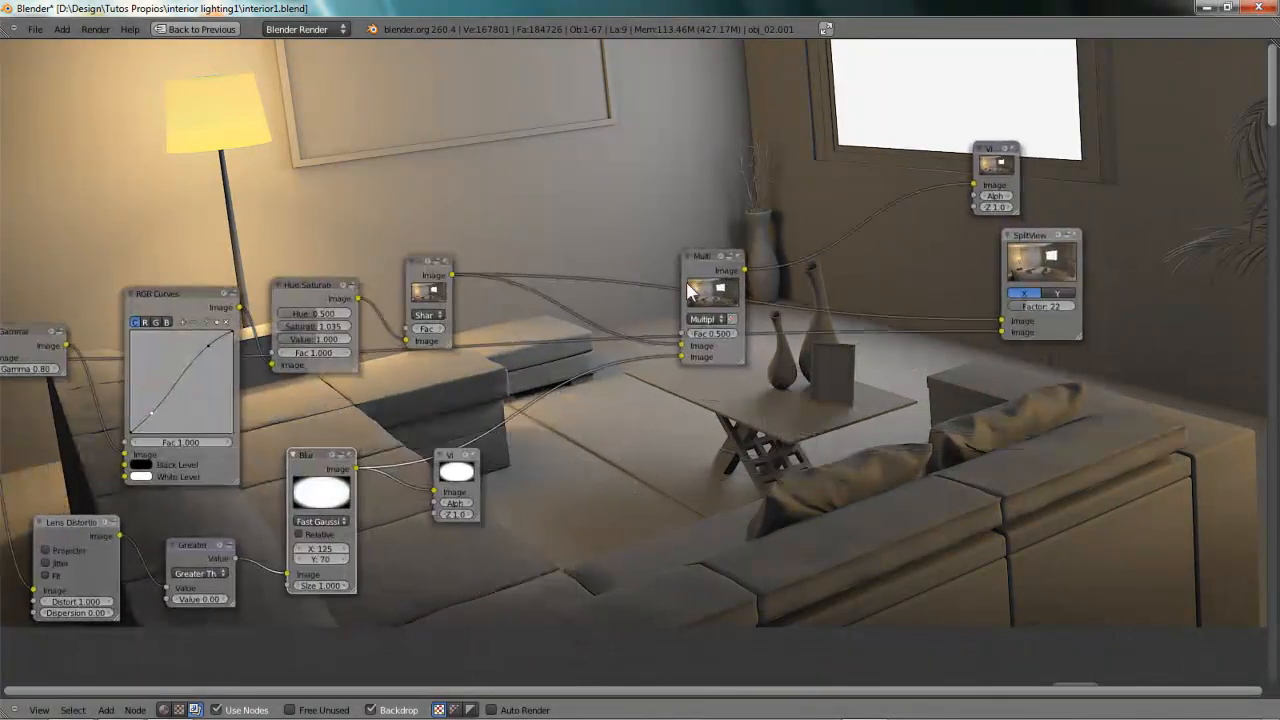
{"action": "left_click_drag", "start_coordinate": [712, 266], "coordinate": [893, 264]}
- Add a Color Balance node and link it between the Sharpen filter and the Multiply node's first image input
{"action": "key", "text": "shift+a"}
{"action": "mouse_move", "coordinate": [617, 253]}
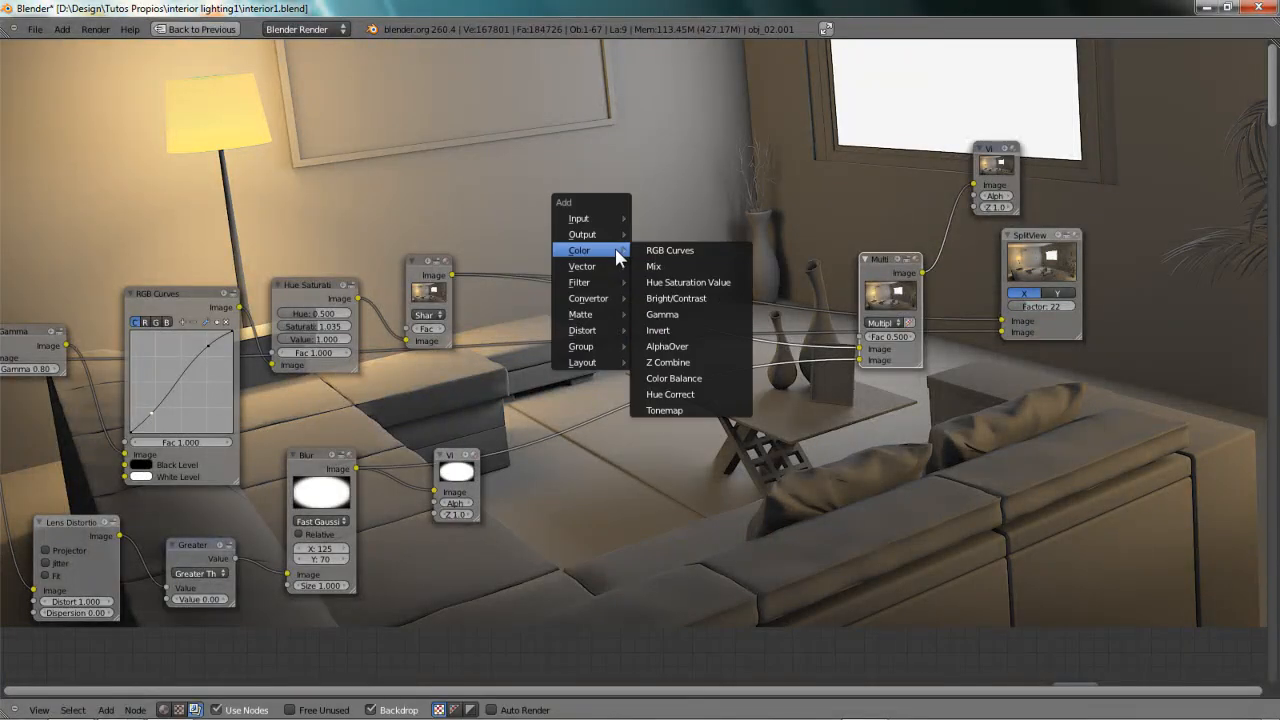
{"action": "left_click", "coordinate": [680, 378]}
{"action": "left_click_drag", "start_coordinate": [768, 355], "coordinate": [555, 207]}
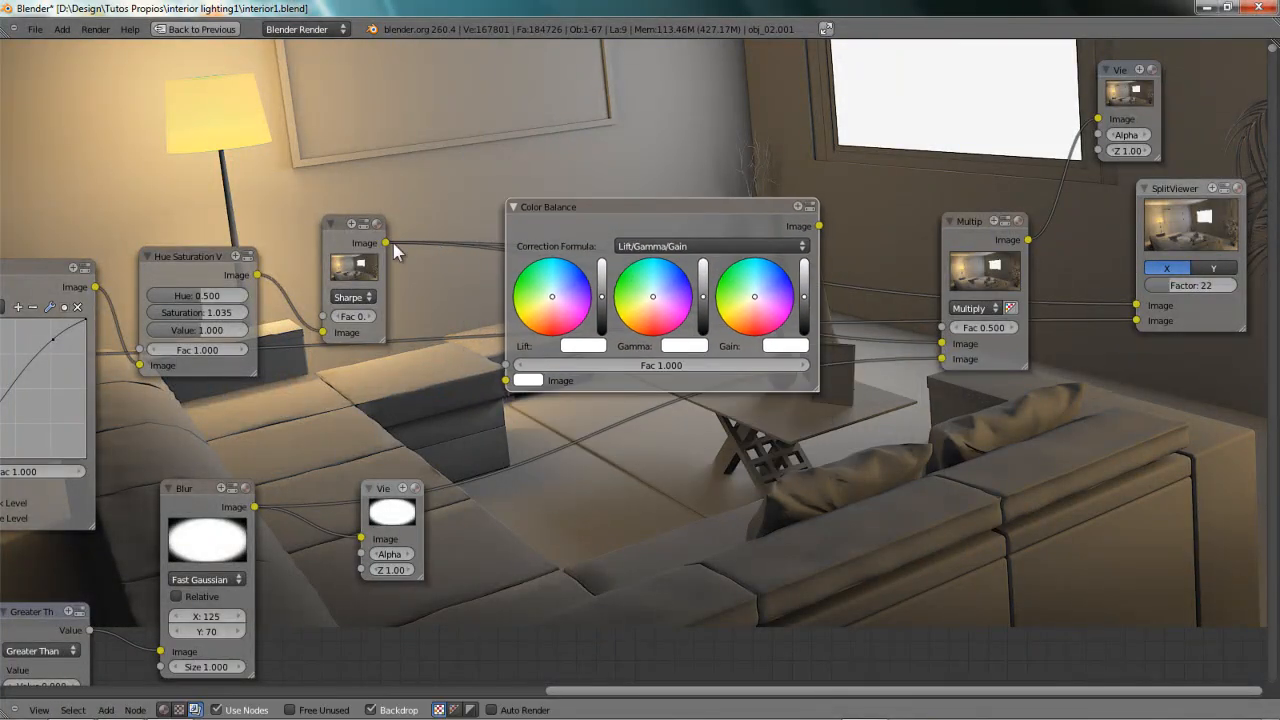
{"action": "left_click_drag", "start_coordinate": [394, 247], "coordinate": [506, 382]}
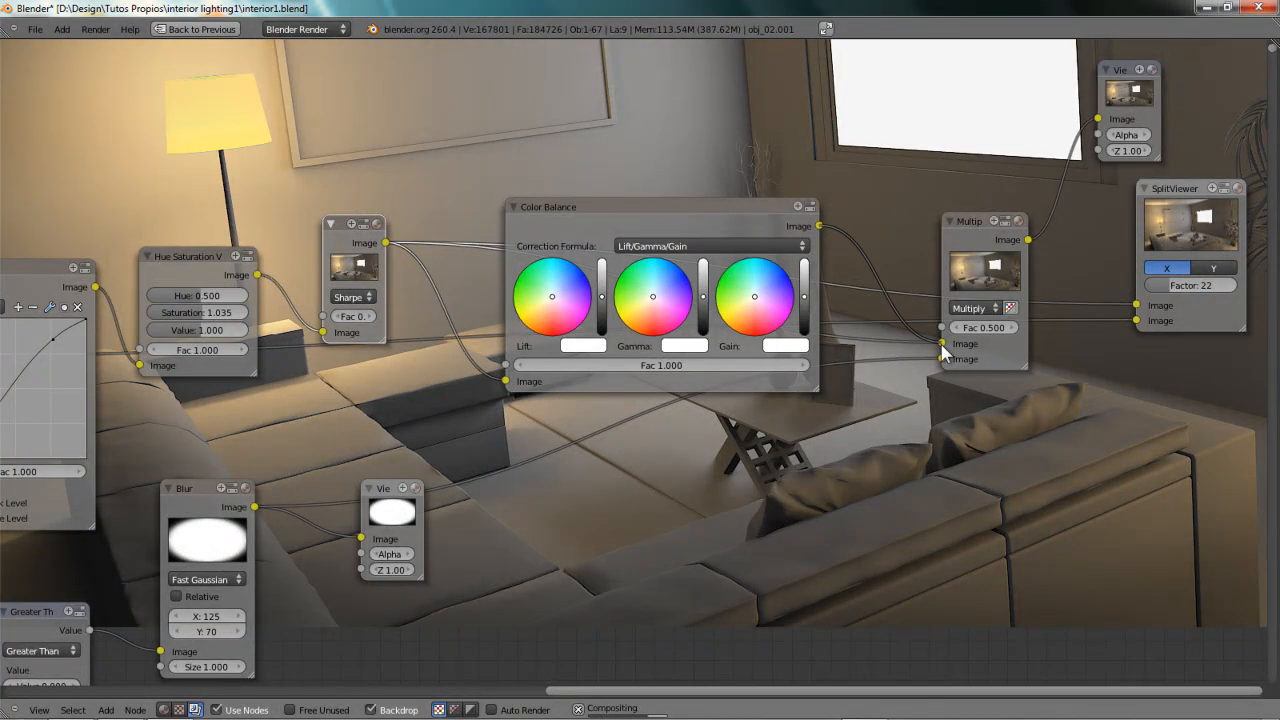
- Shift the Color Balance gamma toward warm yellow and the gain slightly toward light blue
{"action": "scroll", "coordinate": [878, 187], "scroll_direction": "up", "scroll_amount": 2}
{"action": "middle_click_drag", "start_coordinate": [714, 160], "coordinate": [901, 307]}
{"action": "middle_click_drag", "start_coordinate": [789, 292], "coordinate": [891, 358]}
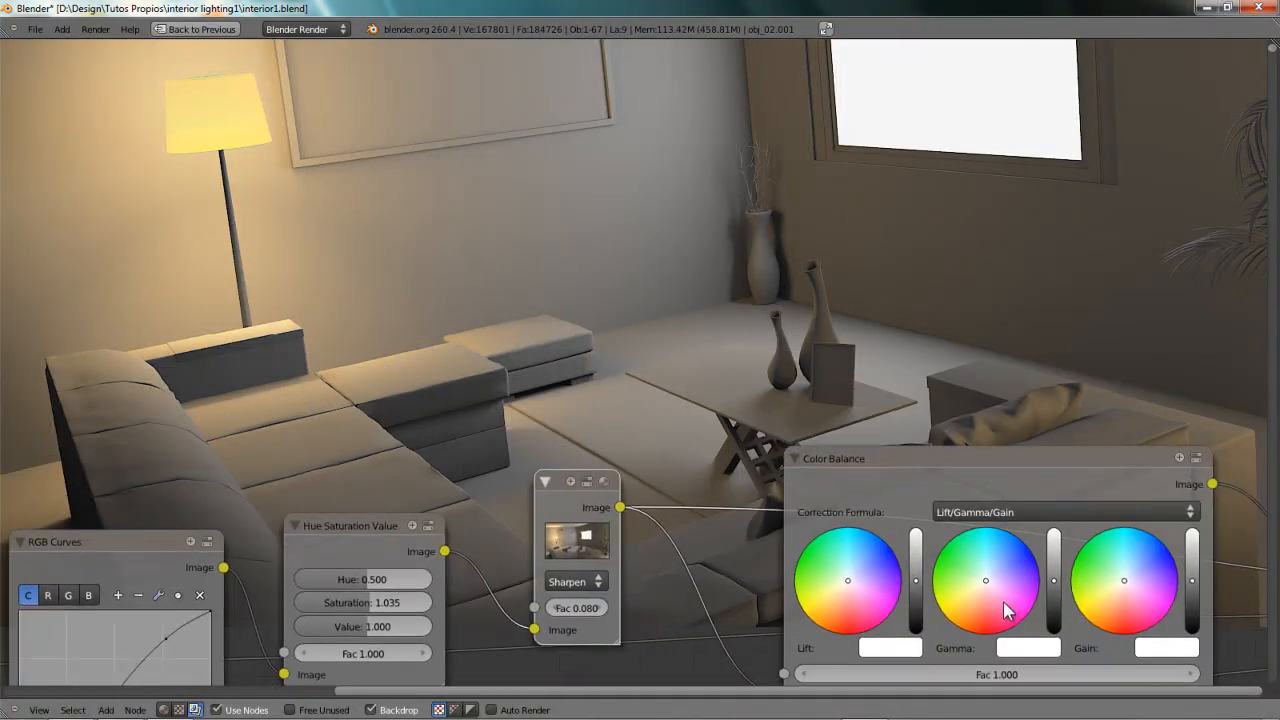
{"action": "left_click", "coordinate": [973, 597]}
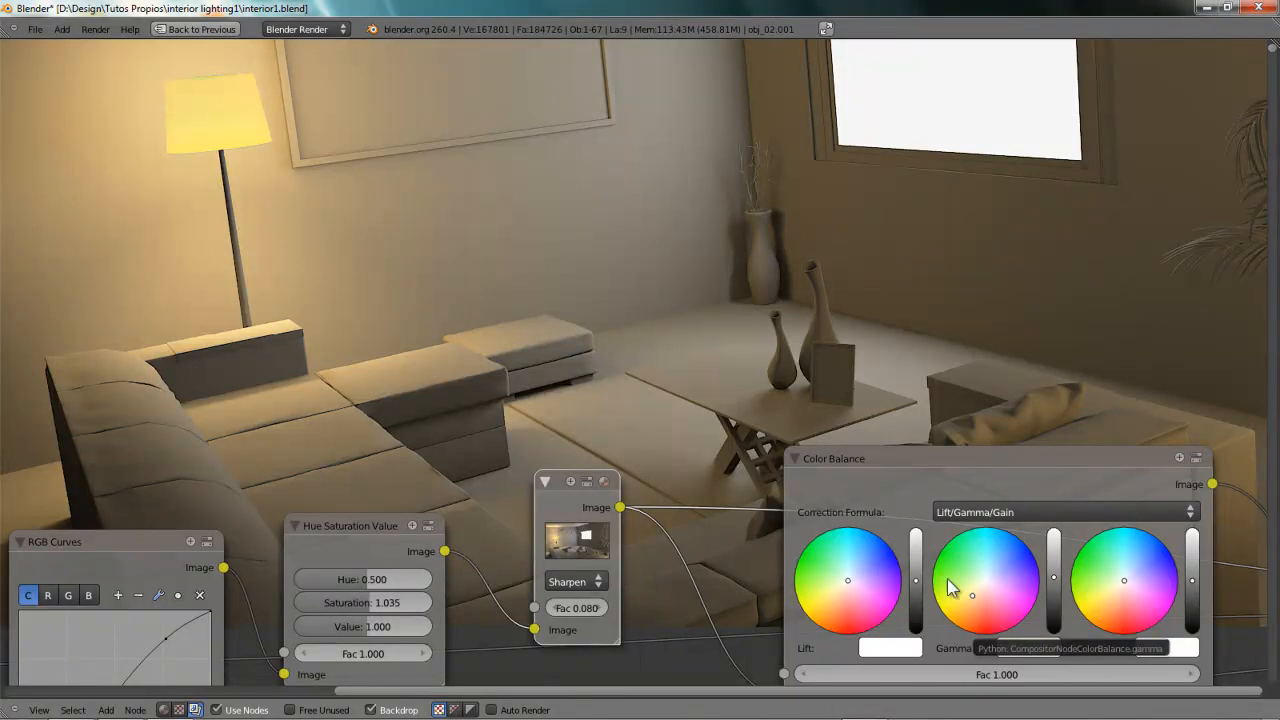
{"action": "scroll", "coordinate": [373, 217], "scroll_direction": "down", "scroll_amount": 4}
{"action": "middle_click_drag", "start_coordinate": [712, 265], "coordinate": [458, 284]}
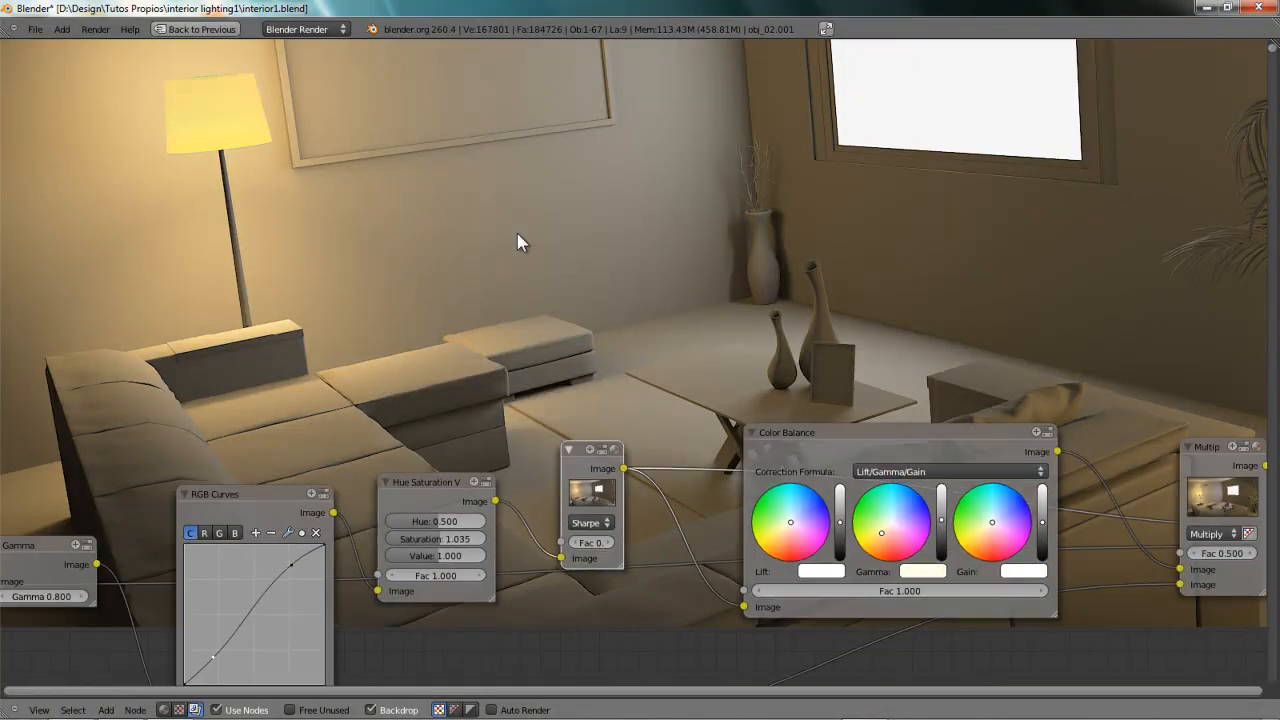
{"action": "scroll", "coordinate": [599, 349], "scroll_direction": "up", "scroll_amount": 1}
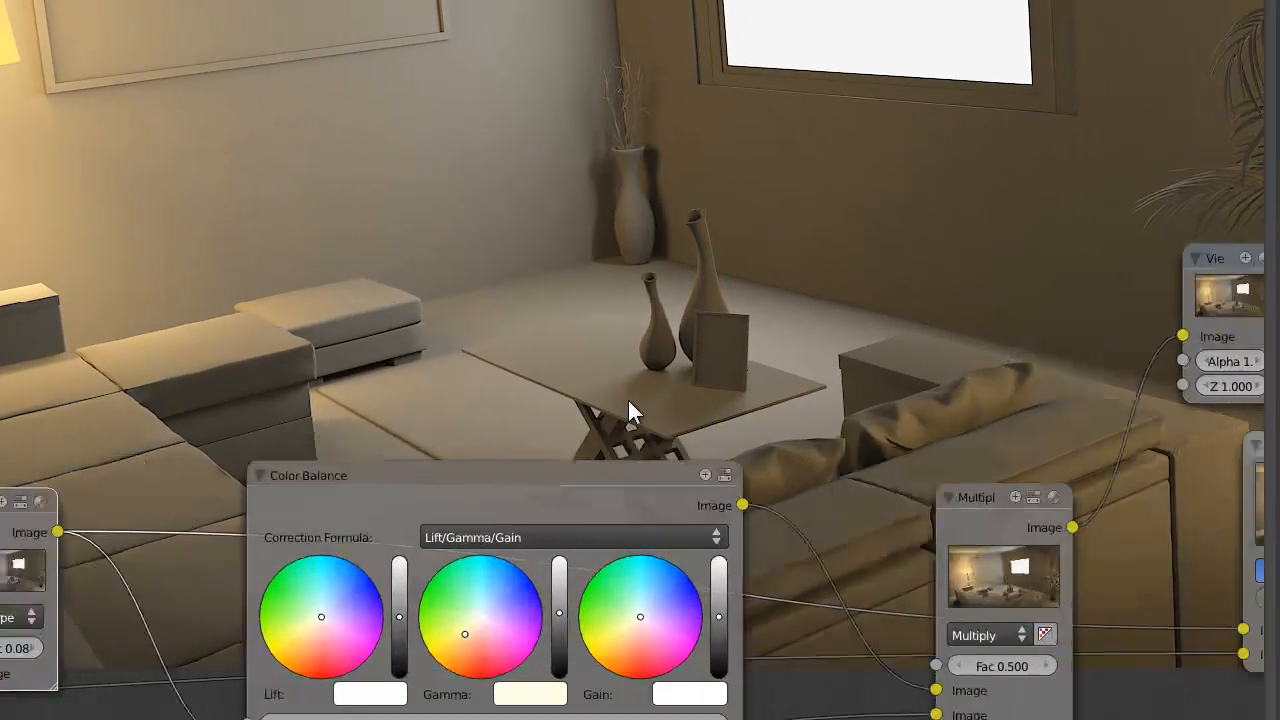
{"action": "left_click", "coordinate": [645, 606]}
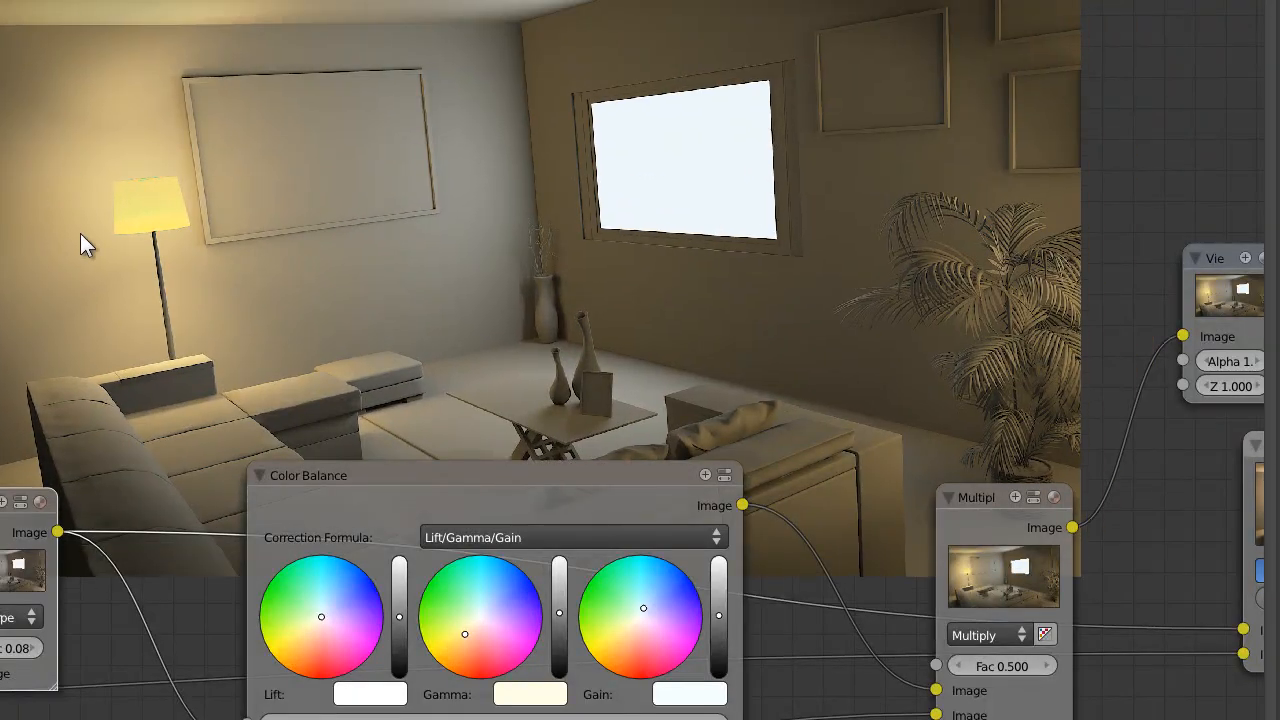
- Examine the color-balanced render in the backdrop with the nodes moved out of the way
{"action": "middle_click_drag", "start_coordinate": [763, 270], "coordinate": [719, 201]}
{"action": "scroll", "coordinate": [779, 134], "scroll_direction": "down", "scroll_amount": 5}
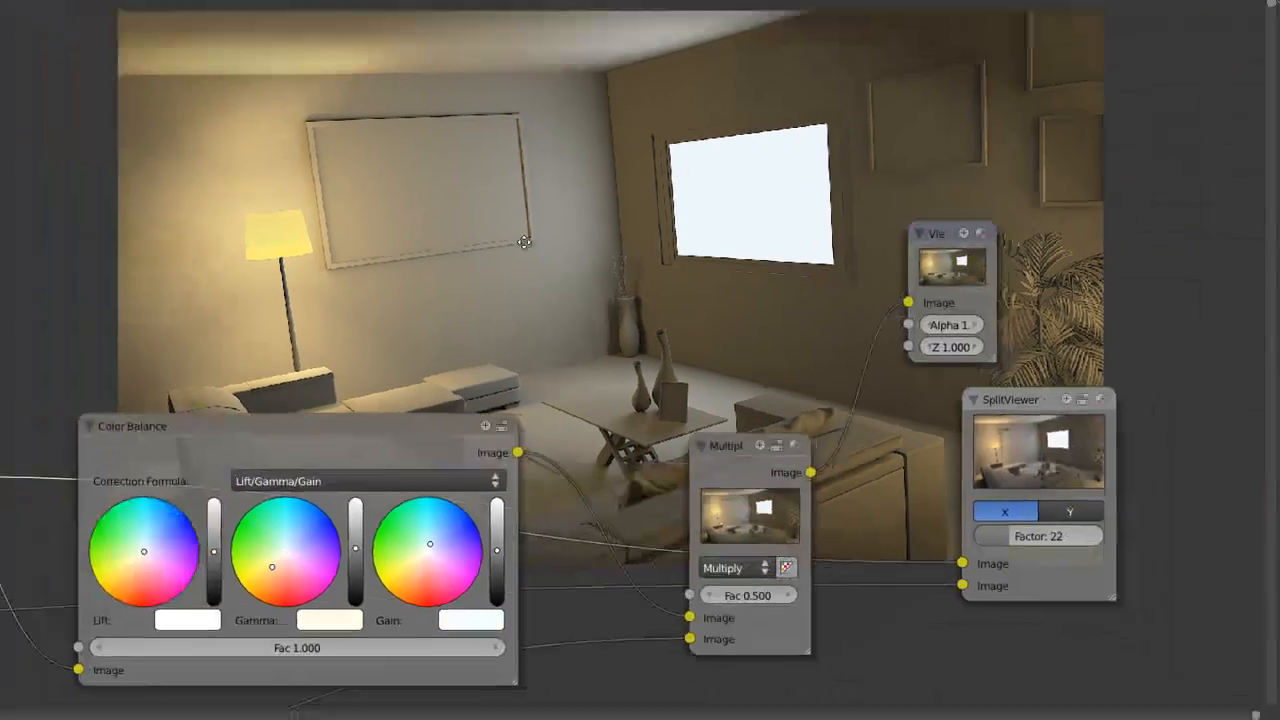
{"action": "middle_click_drag", "start_coordinate": [836, 255], "coordinate": [823, 288]}
{"action": "scroll", "coordinate": [823, 288], "scroll_direction": "down", "scroll_amount": 3}
{"action": "middle_click_drag", "start_coordinate": [474, 277], "coordinate": [742, 395]}
{"action": "scroll", "coordinate": [837, 214], "scroll_direction": "down", "scroll_amount": 2}
{"action": "scroll", "coordinate": [808, 177], "scroll_direction": "up", "scroll_amount": 2}
{"action": "middle_click_drag", "start_coordinate": [726, 295], "coordinate": [697, 340]}
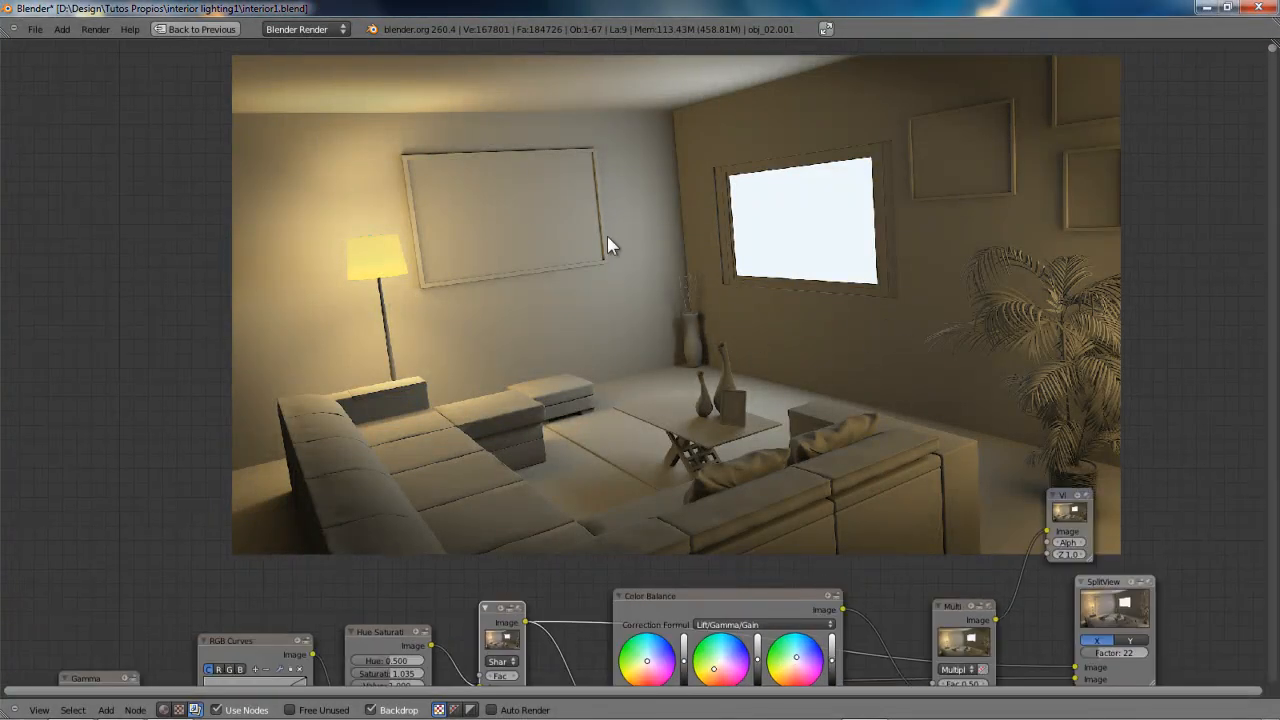
{"action": "scroll", "coordinate": [690, 270], "scroll_direction": "up", "scroll_amount": 1}
{"action": "scroll", "coordinate": [611, 314], "scroll_direction": "down", "scroll_amount": 1}
{"action": "middle_click_drag", "start_coordinate": [611, 314], "coordinate": [739, 328]}
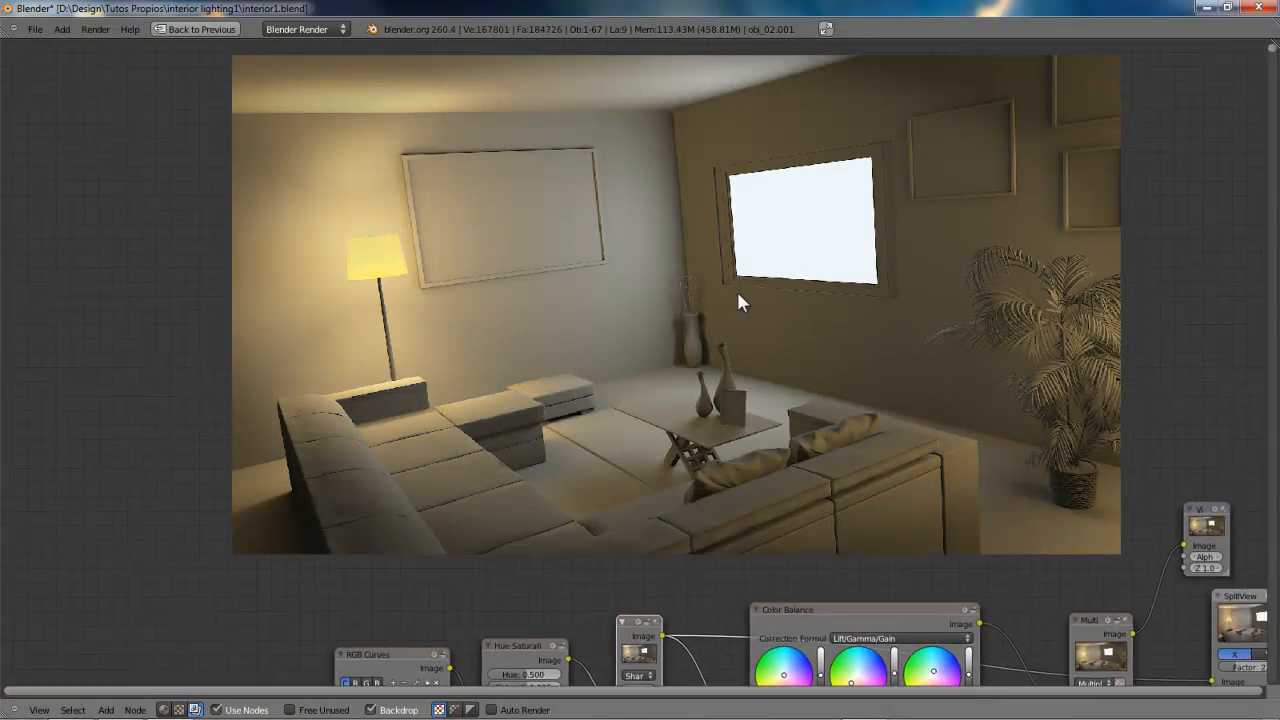
- Review the whole compositing node tree, comparing the new node chain with the older unlinked one
{"action": "scroll", "coordinate": [704, 340], "scroll_direction": "down", "scroll_amount": 3}
{"action": "scroll", "coordinate": [608, 349], "scroll_direction": "down", "scroll_amount": 3}
{"action": "middle_click_drag", "start_coordinate": [606, 349], "coordinate": [608, 160]}
{"action": "middle_click_drag", "start_coordinate": [721, 440], "coordinate": [672, 229]}
{"action": "scroll", "coordinate": [755, 328], "scroll_direction": "up", "scroll_amount": 3}
{"action": "middle_click_drag", "start_coordinate": [775, 308], "coordinate": [790, 287]}
{"action": "scroll", "coordinate": [764, 372], "scroll_direction": "down", "scroll_amount": 1}
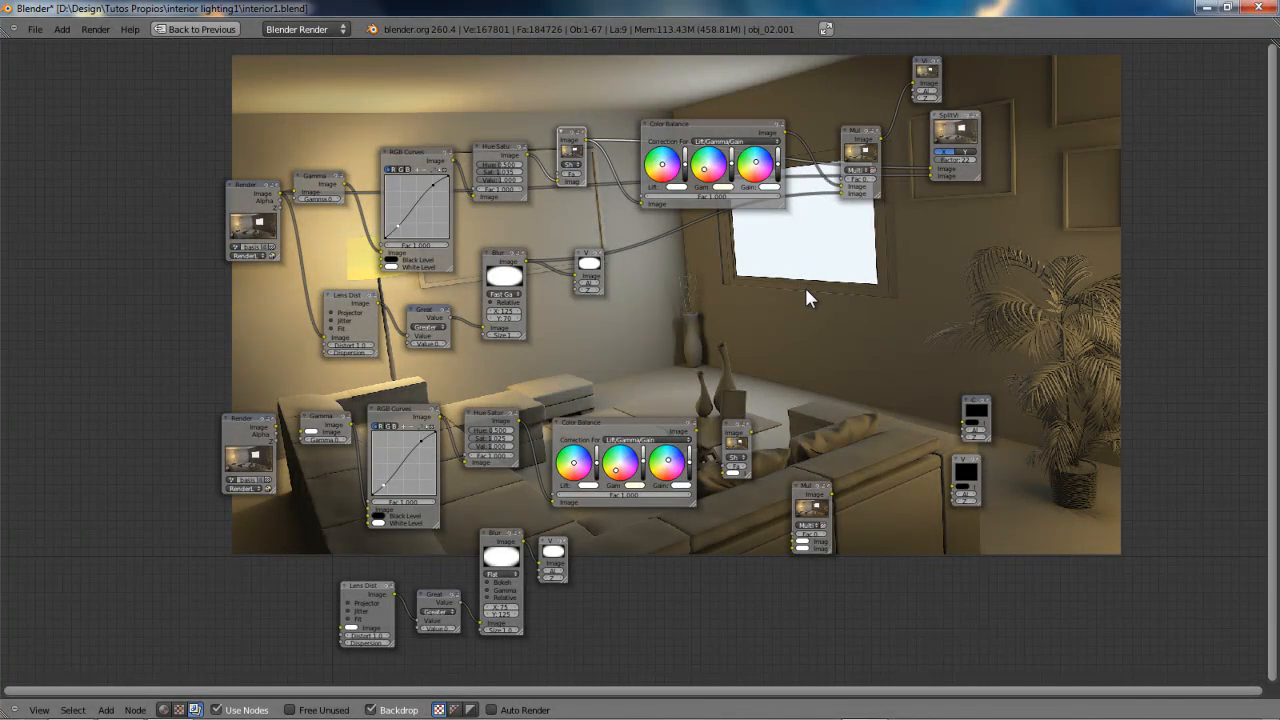
{"action": "scroll", "coordinate": [798, 286], "scroll_direction": "up", "scroll_amount": 1}
{"action": "middle_click_drag", "start_coordinate": [798, 243], "coordinate": [822, 365]}
{"action": "scroll", "coordinate": [767, 277], "scroll_direction": "down", "scroll_amount": 1}
{"action": "scroll", "coordinate": [695, 326], "scroll_direction": "up", "scroll_amount": 1}
{"action": "scroll", "coordinate": [685, 325], "scroll_direction": "up", "scroll_amount": 2}
{"action": "left_click_drag", "start_coordinate": [655, 324], "coordinate": [811, 404]}
{"action": "scroll", "coordinate": [730, 359], "scroll_direction": "up", "scroll_amount": 3}
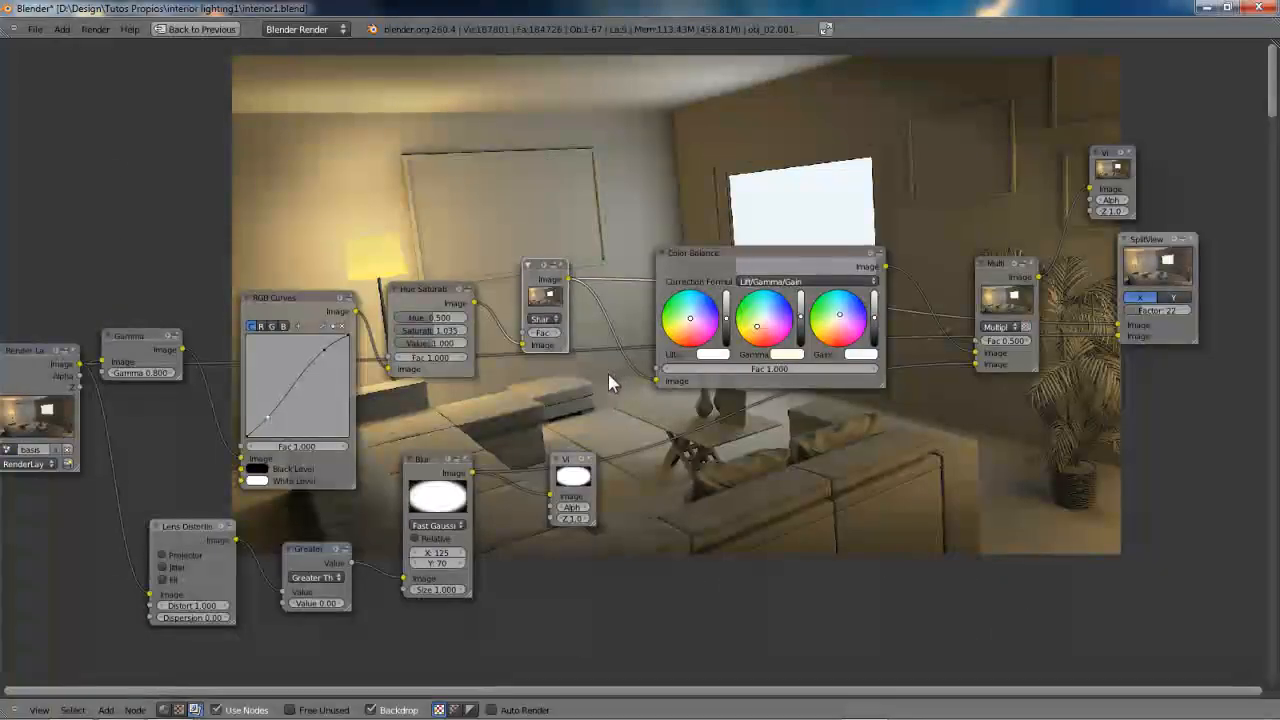